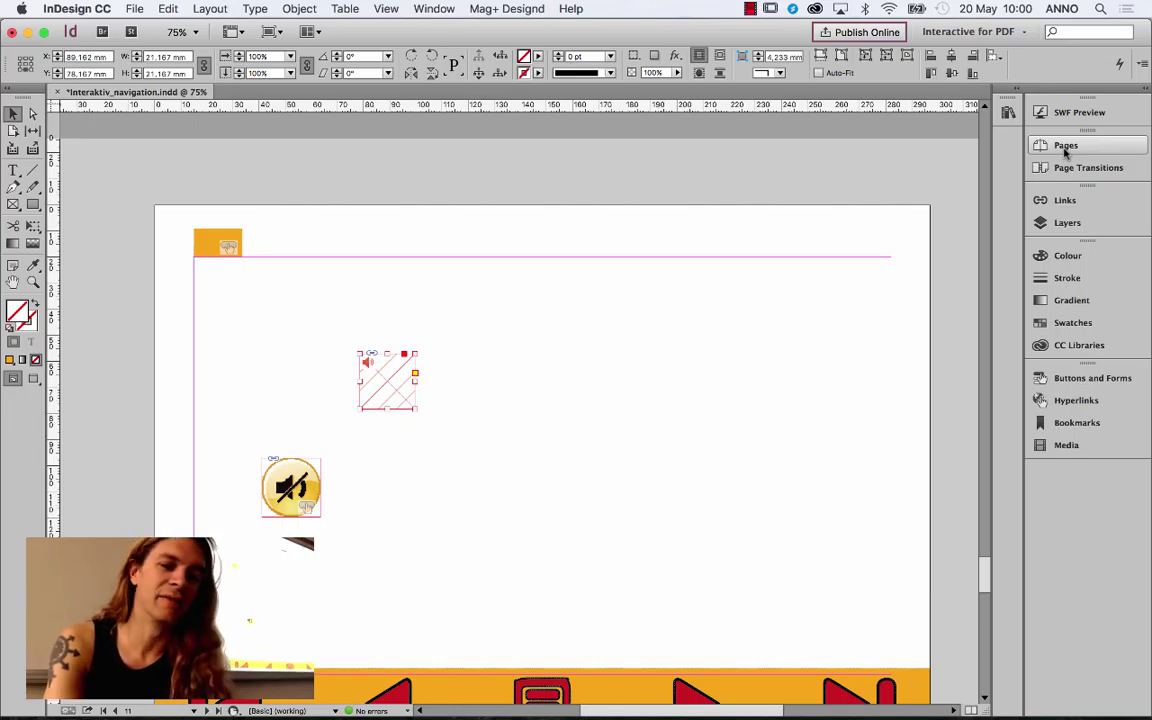
Step: Go to page 12 and delete the text frame holding the large number 12
{"action": "left_click", "coordinate": [1066, 147]}
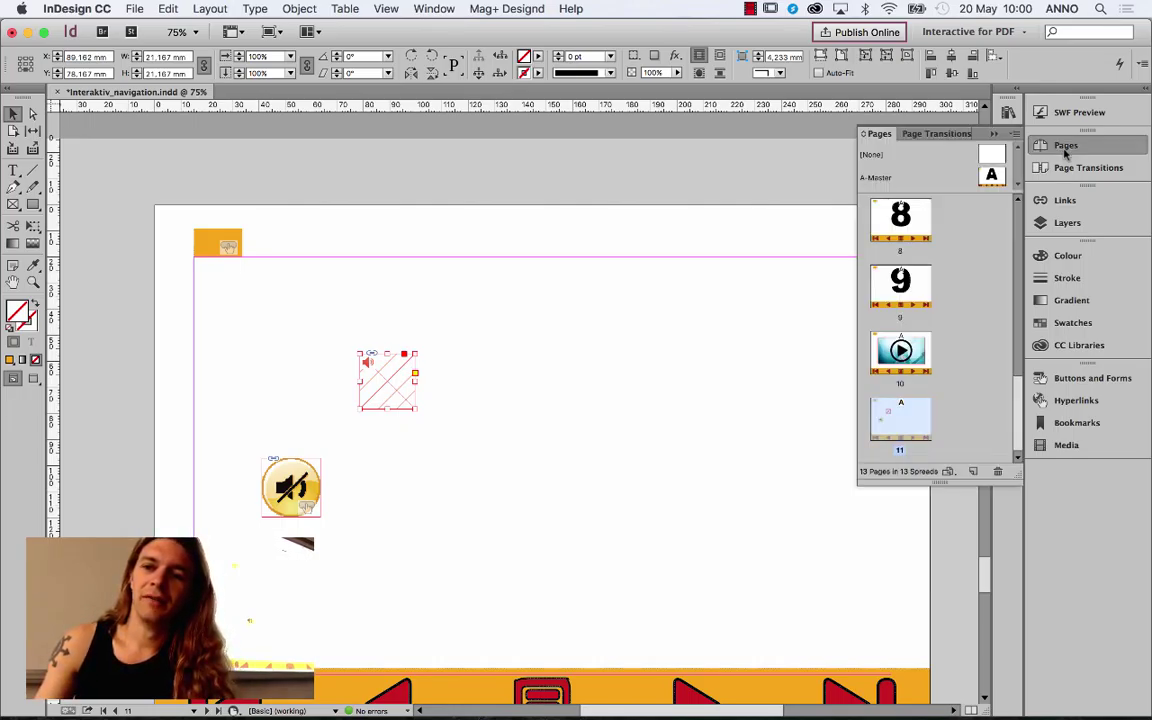
{"action": "scroll", "coordinate": [969, 396], "scroll_direction": "down", "scroll_amount": 3}
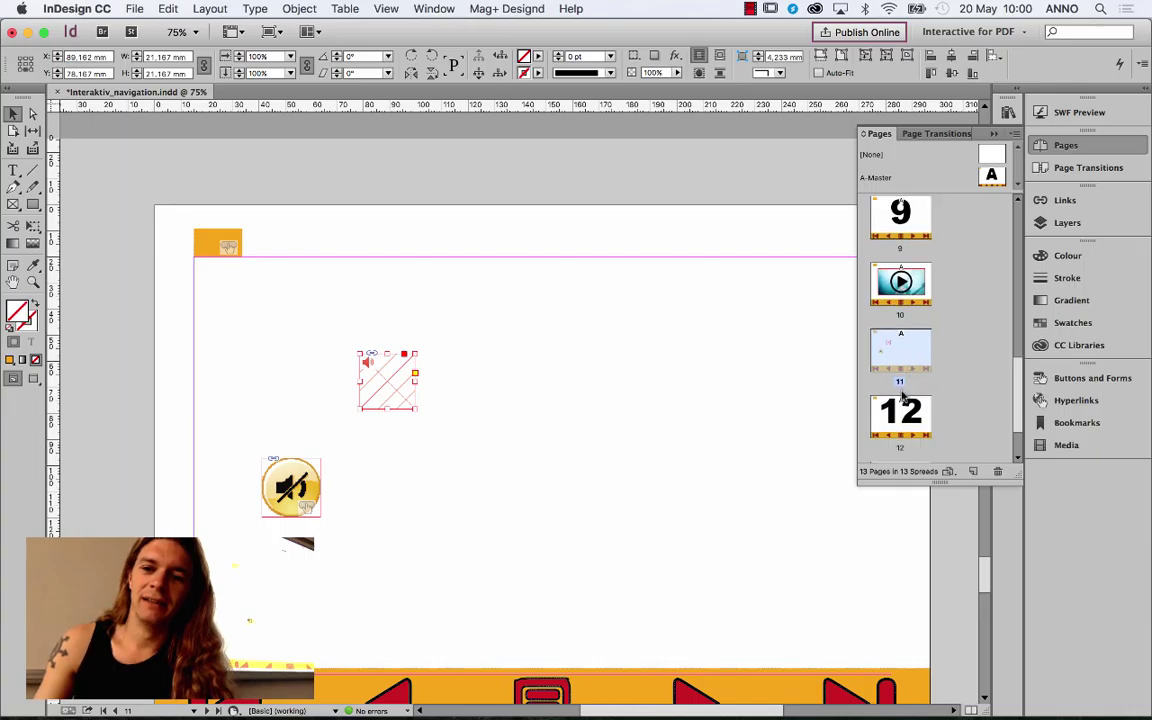
{"action": "key", "text": "shift+Page_Down"}
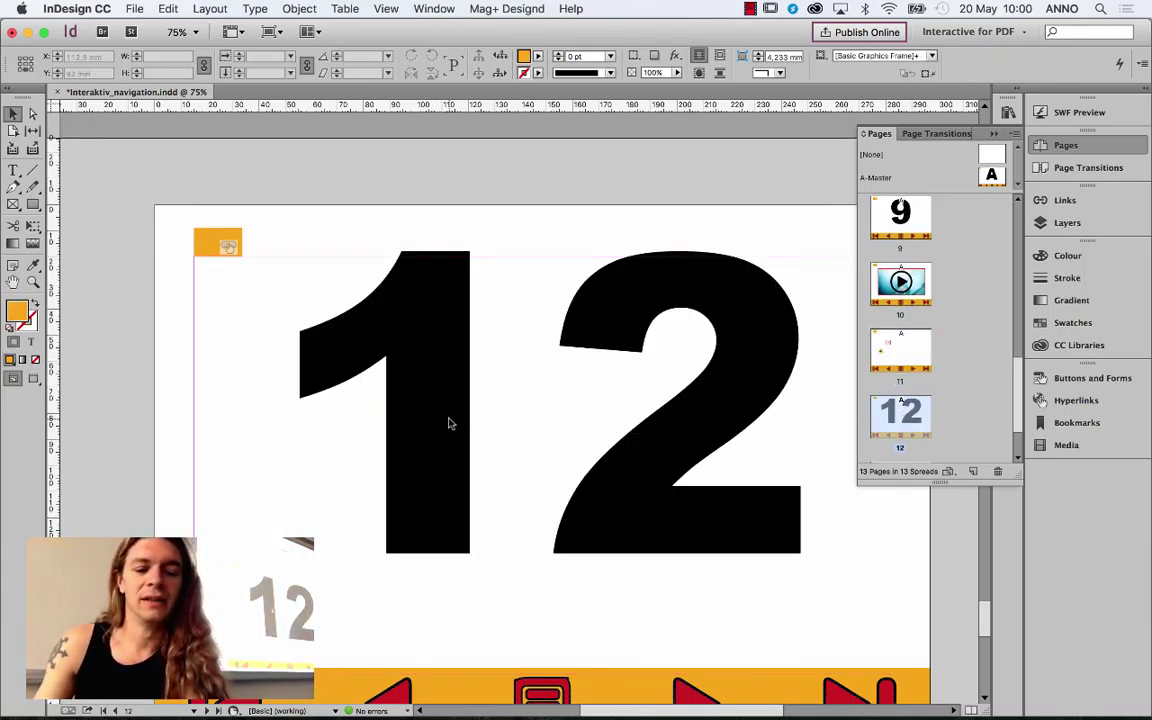
{"action": "left_click", "coordinate": [450, 422]}
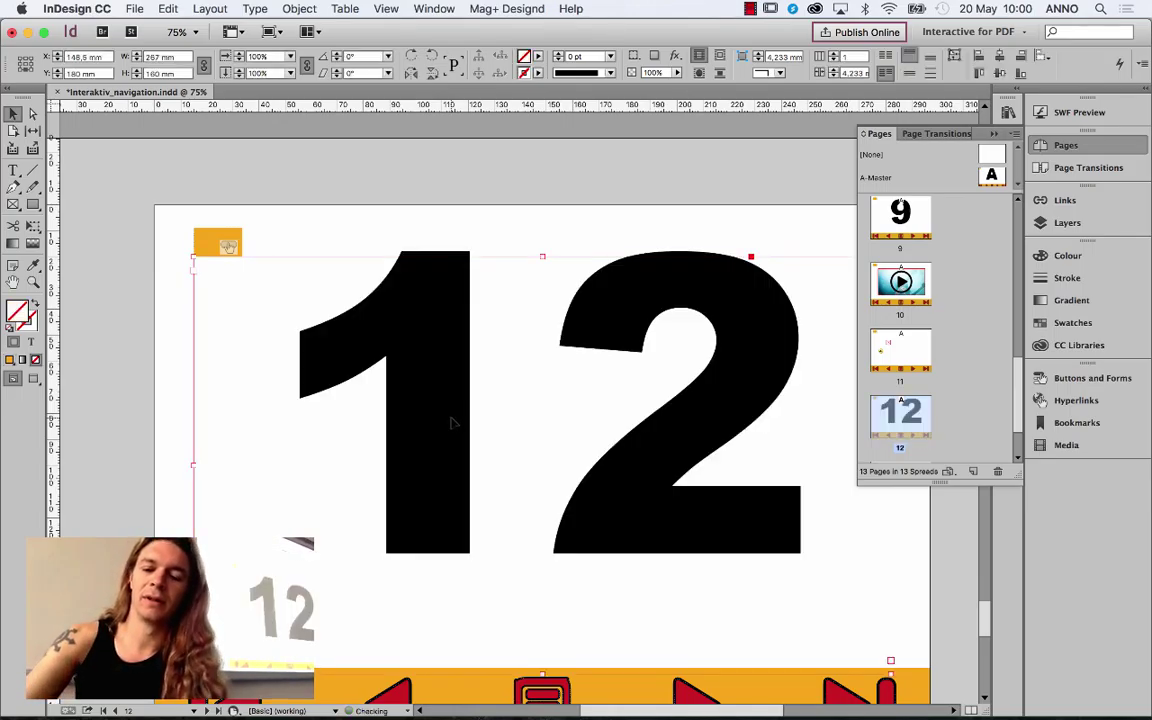
{"action": "key", "text": "Delete"}
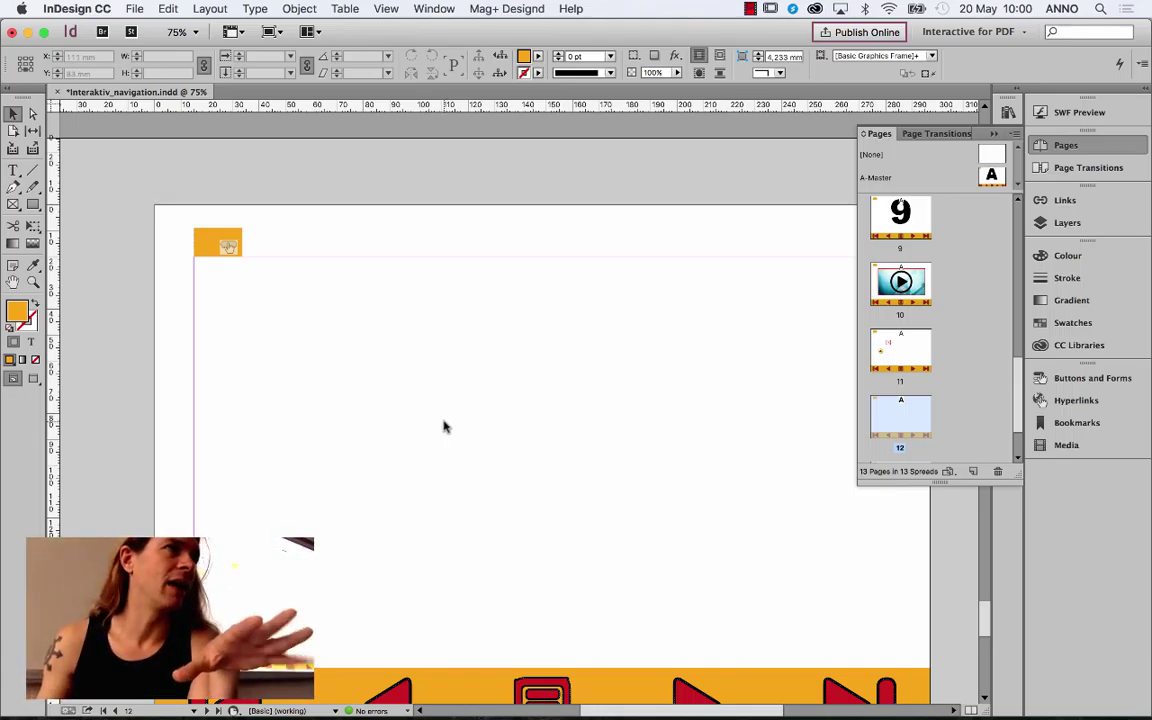
Step: Place colobus-monkey-1471590.jpg from the Pics folder on page 12 with the default import options
{"action": "left_click", "coordinate": [133, 11]}
{"action": "left_click", "coordinate": [180, 214]}
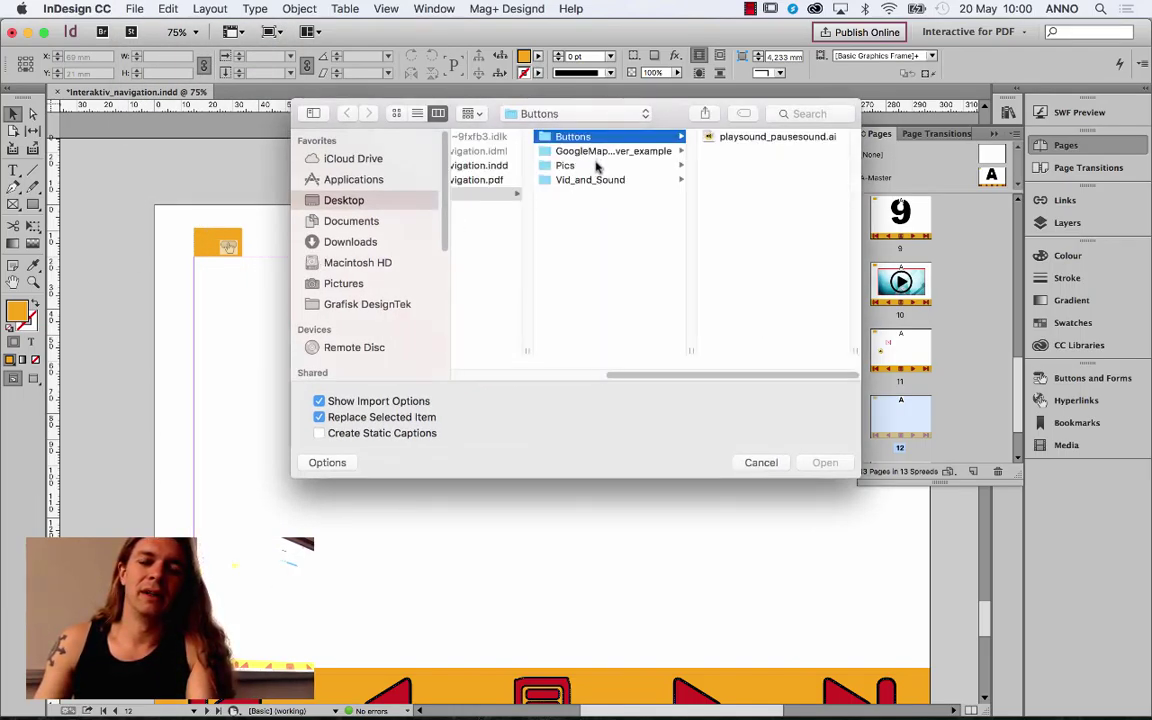
{"action": "left_click", "coordinate": [596, 166]}
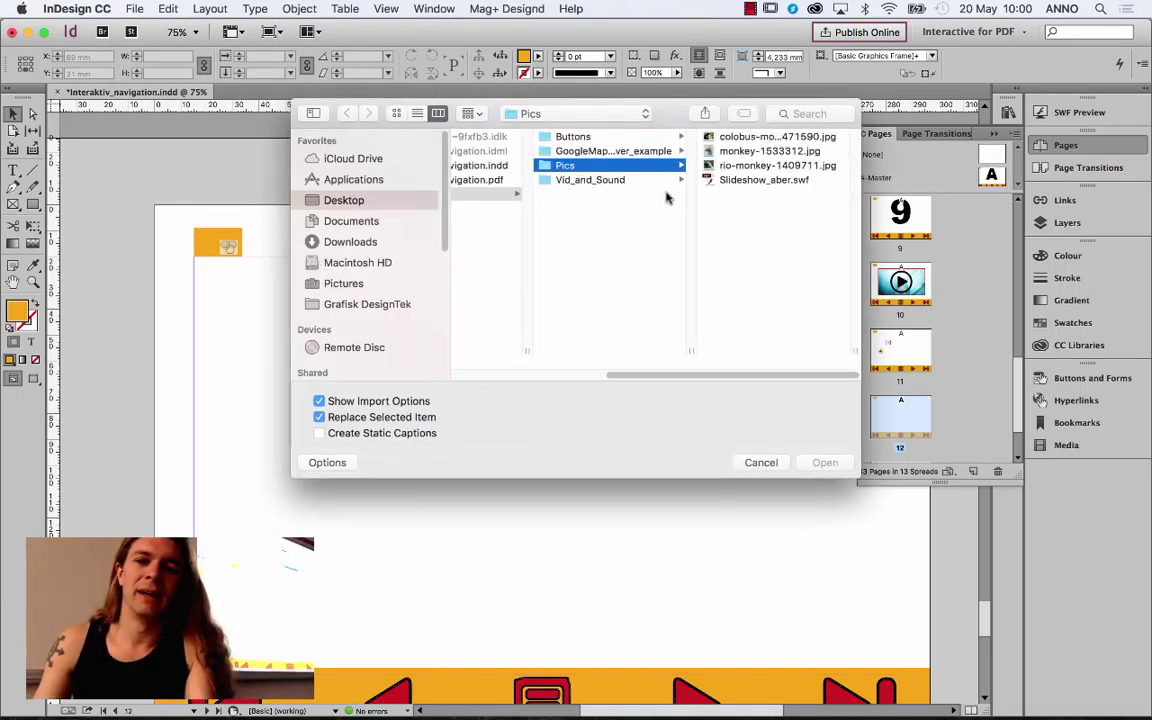
{"action": "left_click", "coordinate": [770, 137]}
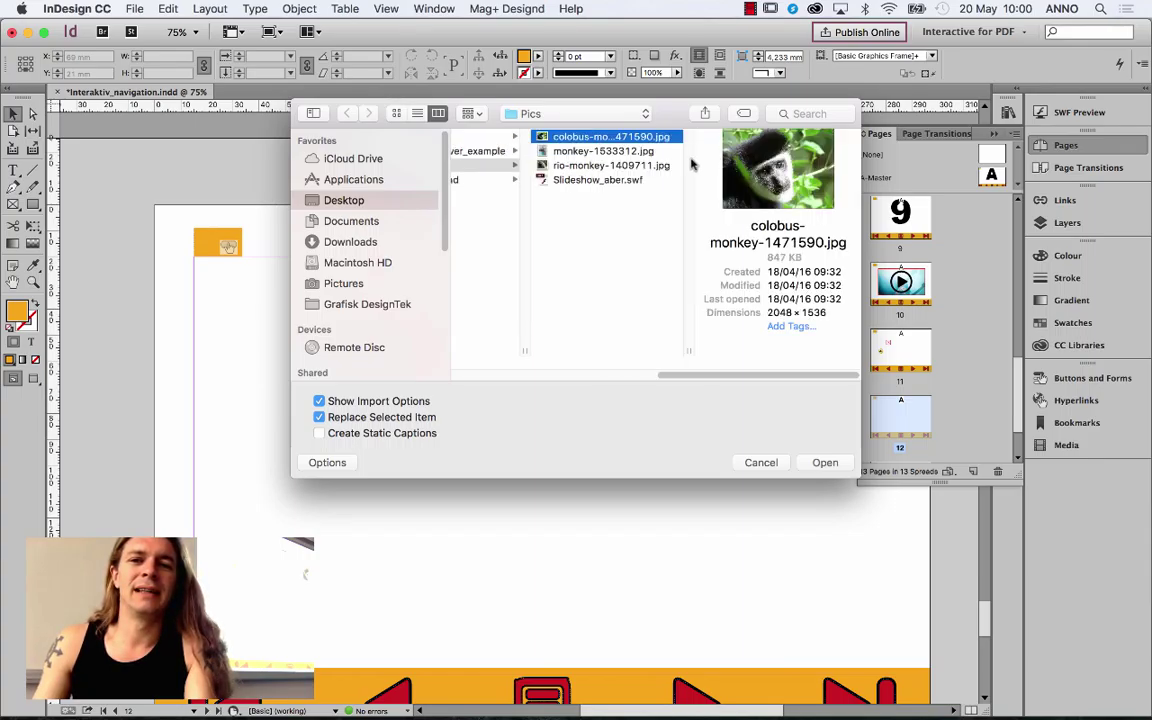
{"action": "left_click", "coordinate": [628, 155]}
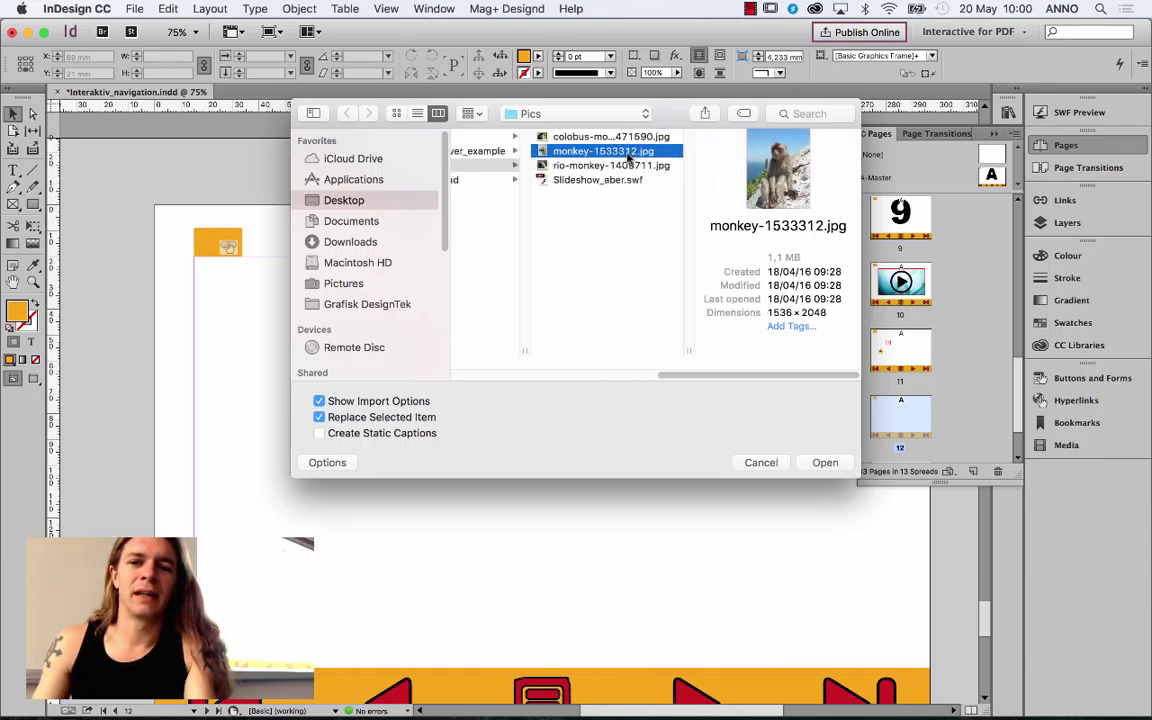
{"action": "left_click", "coordinate": [611, 166]}
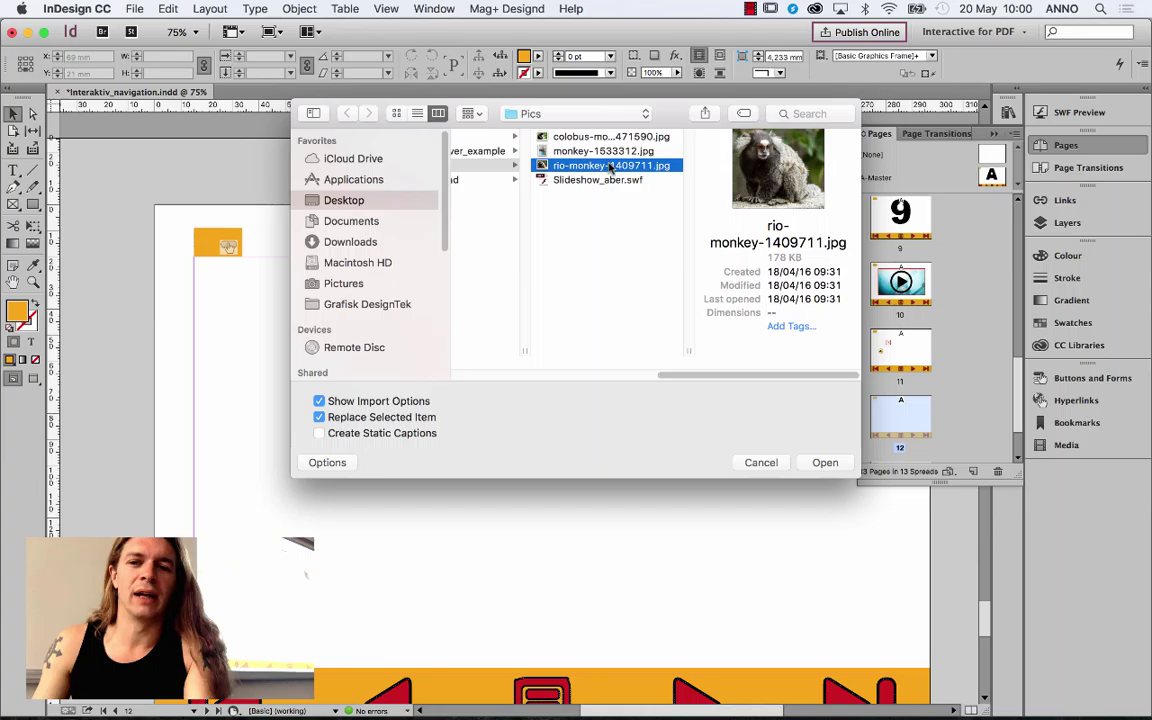
{"action": "left_click", "coordinate": [556, 135]}
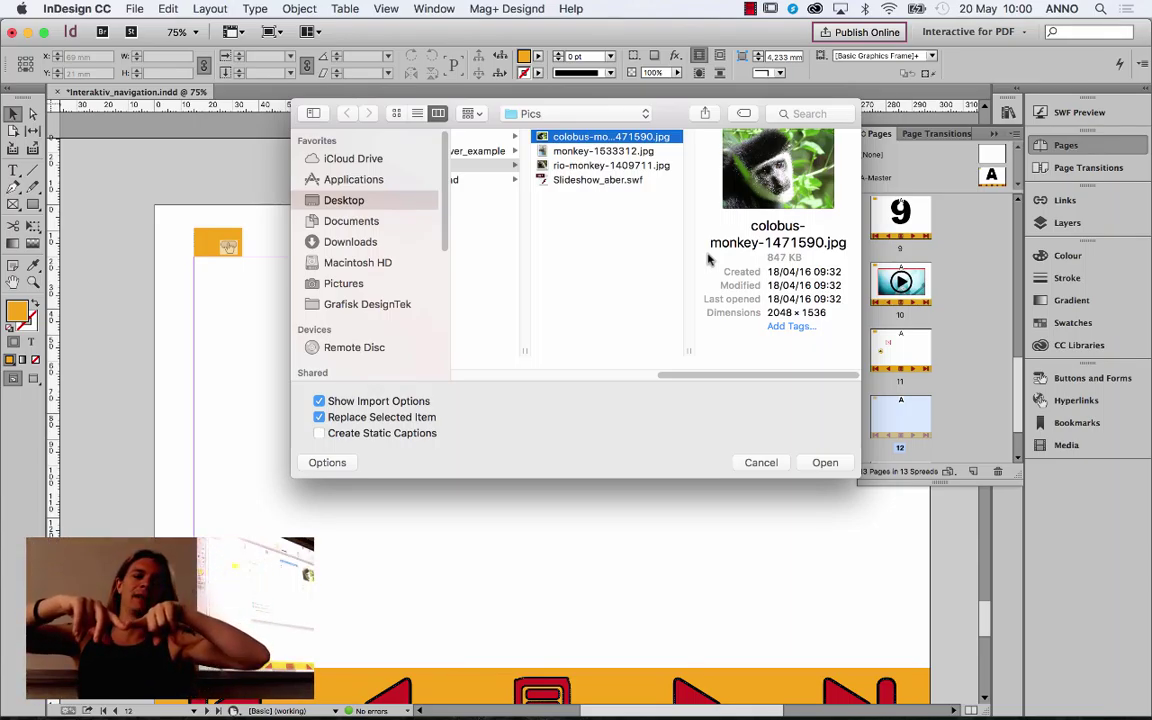
{"action": "left_click", "coordinate": [825, 463]}
{"action": "left_click", "coordinate": [770, 525]}
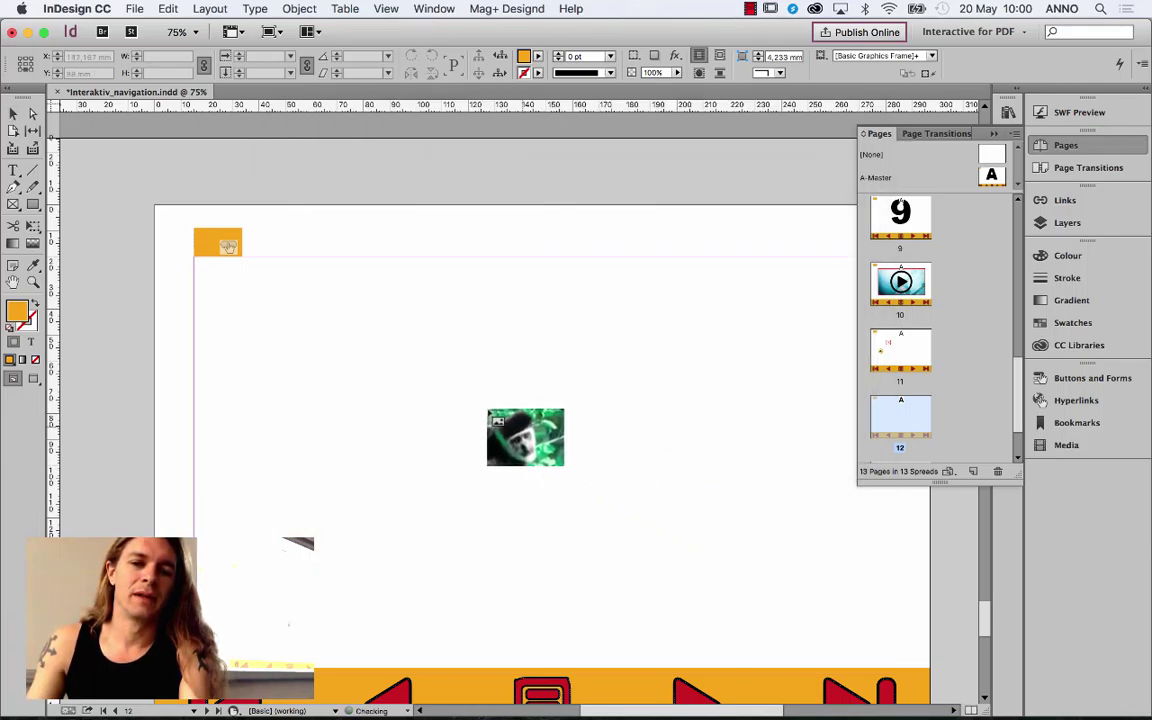
{"action": "left_click", "coordinate": [465, 388]}
Step: Scale the placed monkey picture with its frame to about 195 × 146 mm and move it just below the page's upper margin line
{"action": "left_click_drag", "start_coordinate": [693, 463], "coordinate": [536, 341]}
{"action": "key", "text": "super+minus"}
{"action": "key", "text": "super+minus"}
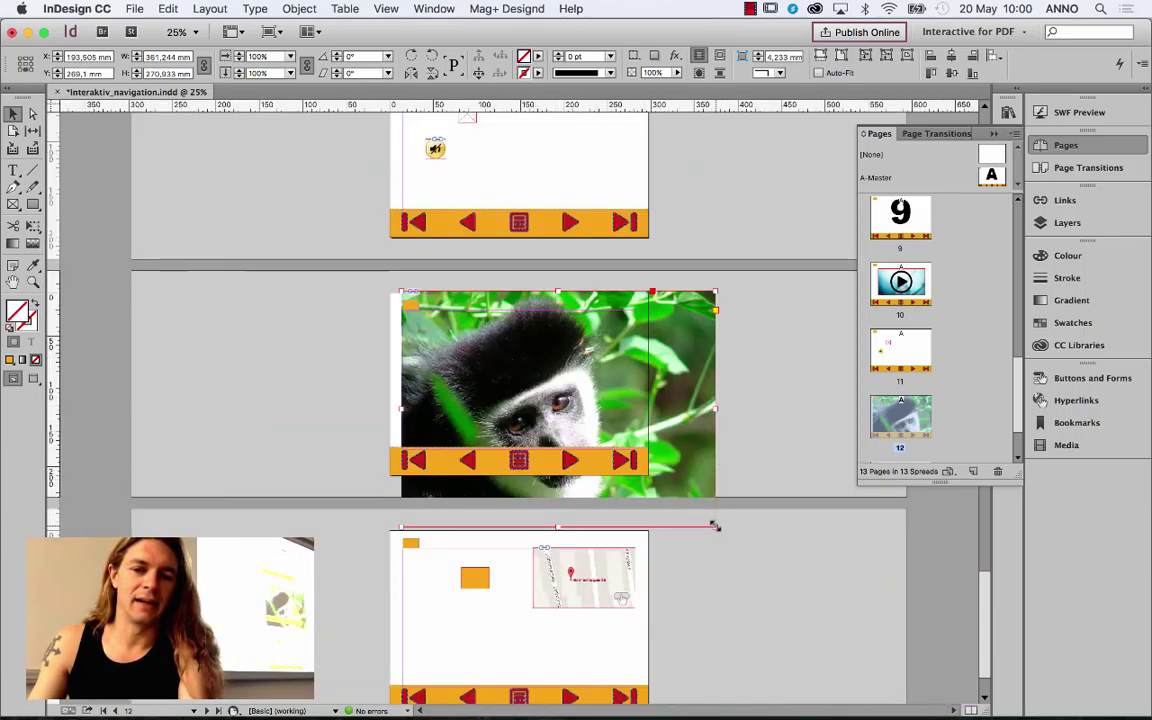
{"action": "left_click_drag", "start_coordinate": [715, 525], "coordinate": [574, 391]}
{"action": "key", "text": "super+z"}
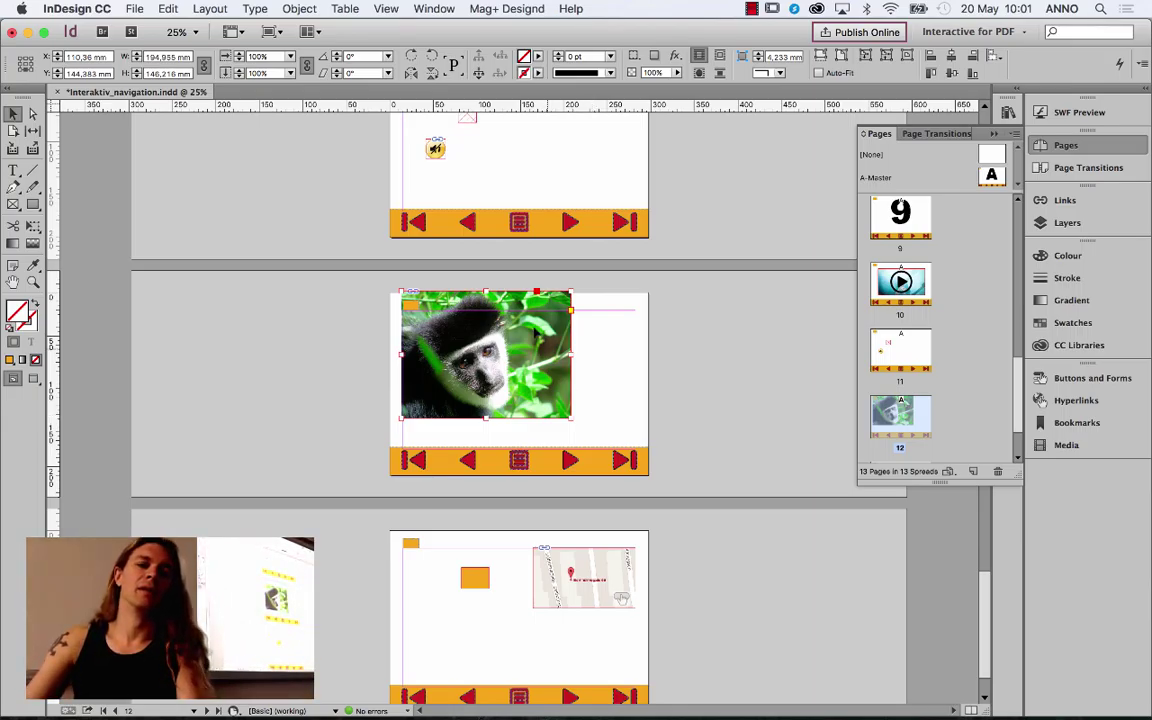
{"action": "left_click_drag", "start_coordinate": [547, 340], "coordinate": [575, 359]}
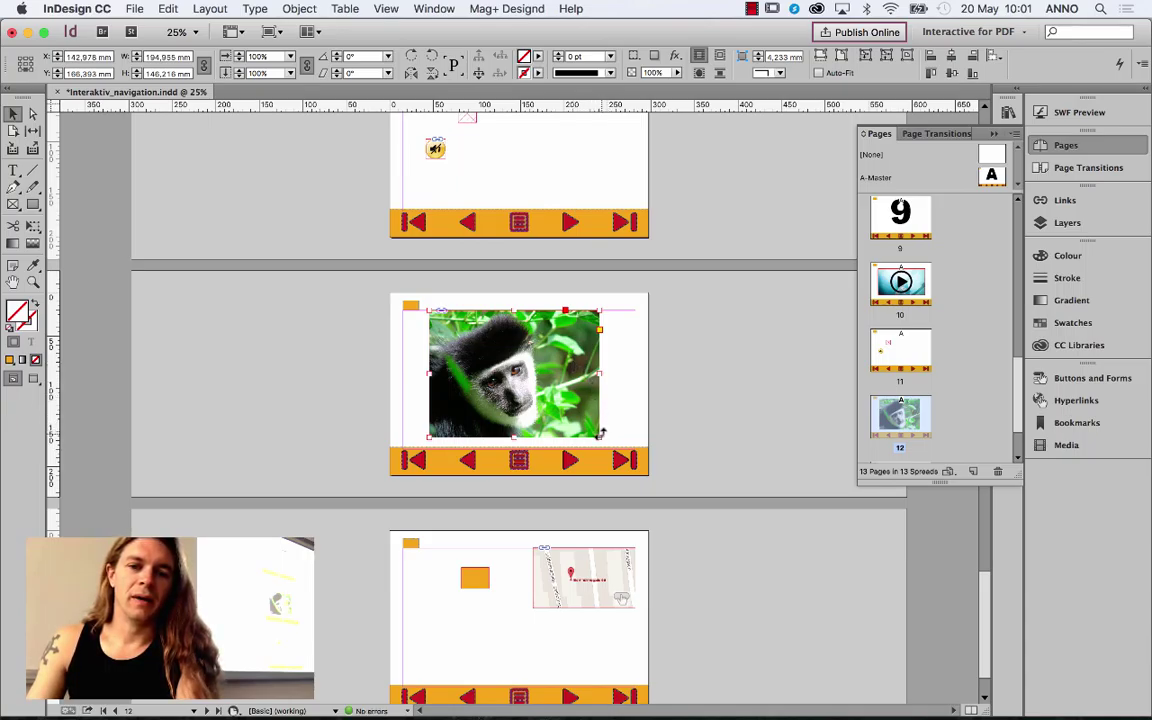
Step: Scale the picture with Free Transform to about 167 × 125 mm and centre it horizontally on the page
{"action": "left_click", "coordinate": [32, 230]}
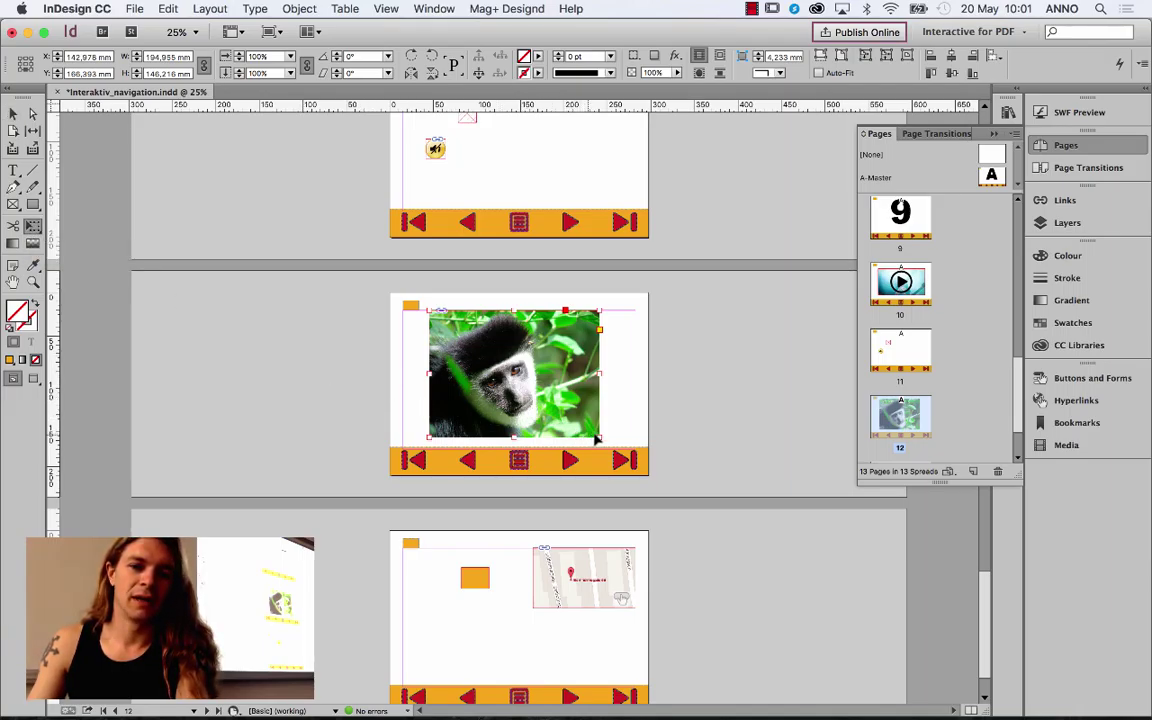
{"action": "left_click_drag", "start_coordinate": [600, 437], "coordinate": [575, 418]}
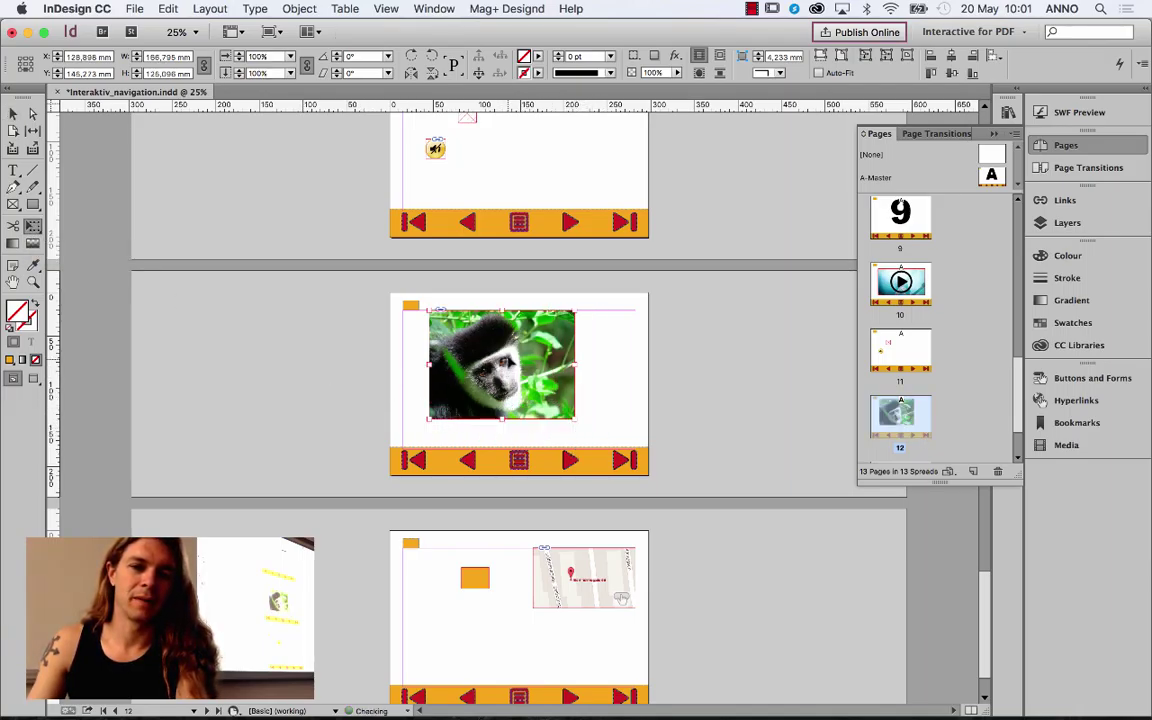
{"action": "left_click_drag", "start_coordinate": [500, 365], "coordinate": [518, 373]}
Step: Delete the monkey image from inside its frame, keeping the empty frame on the page
{"action": "key", "text": "v"}
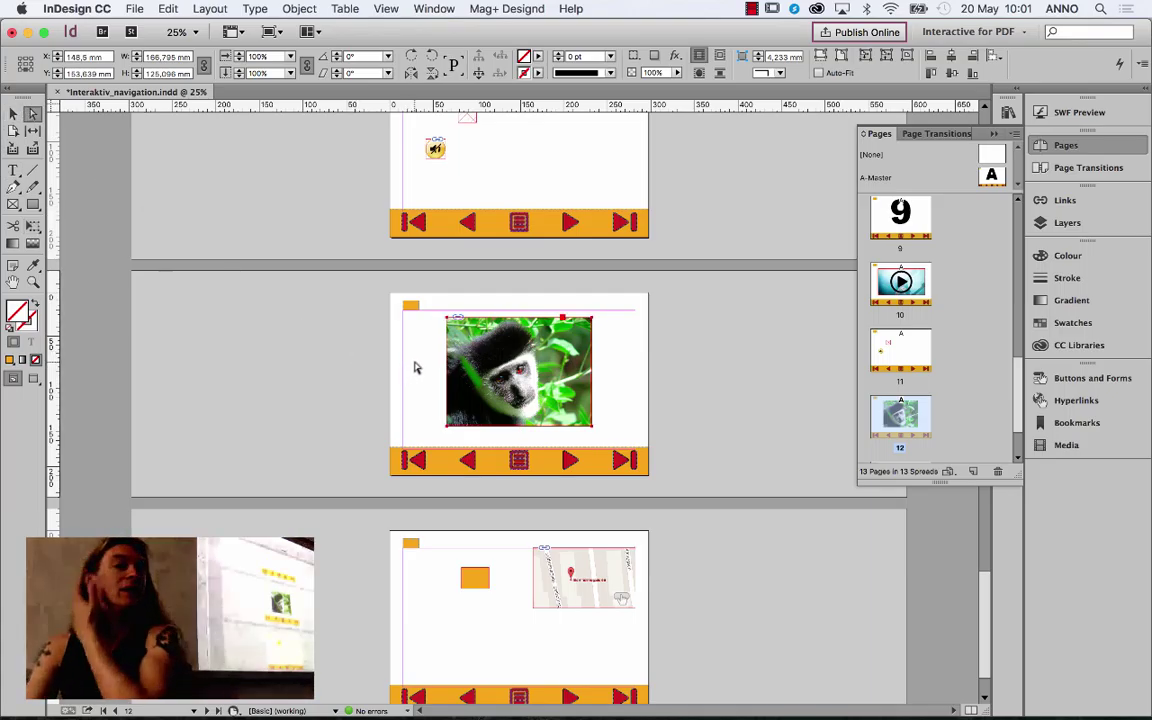
{"action": "left_click", "coordinate": [512, 344]}
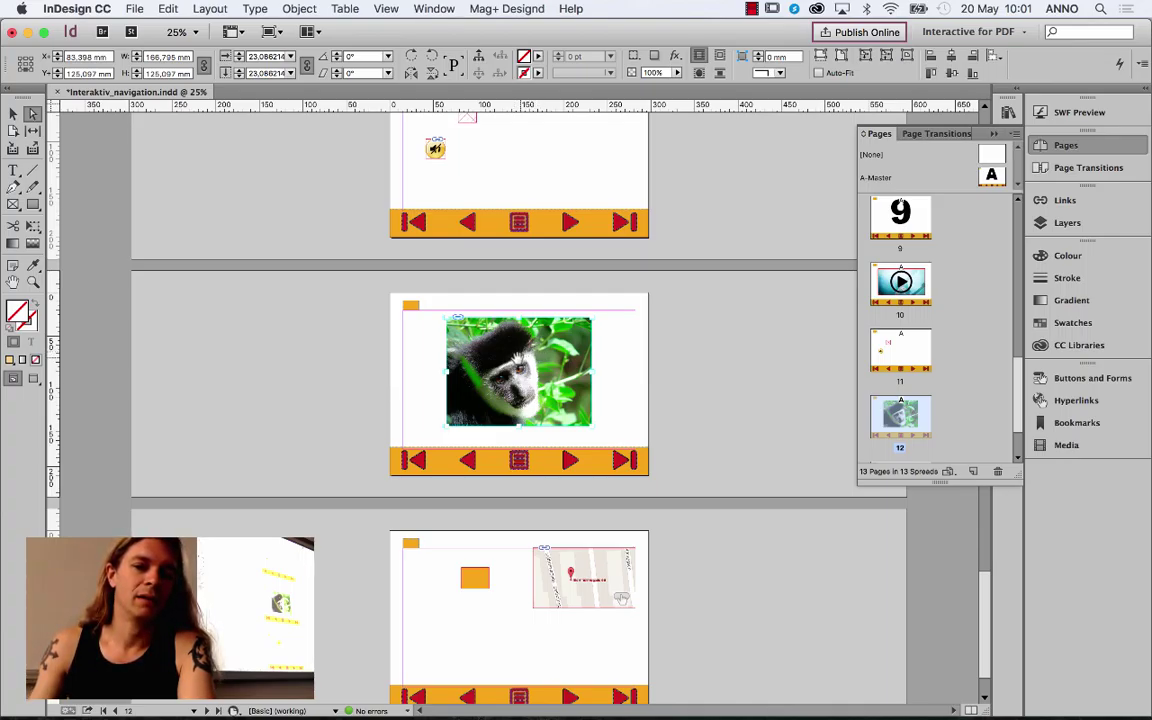
{"action": "key", "text": "Delete"}
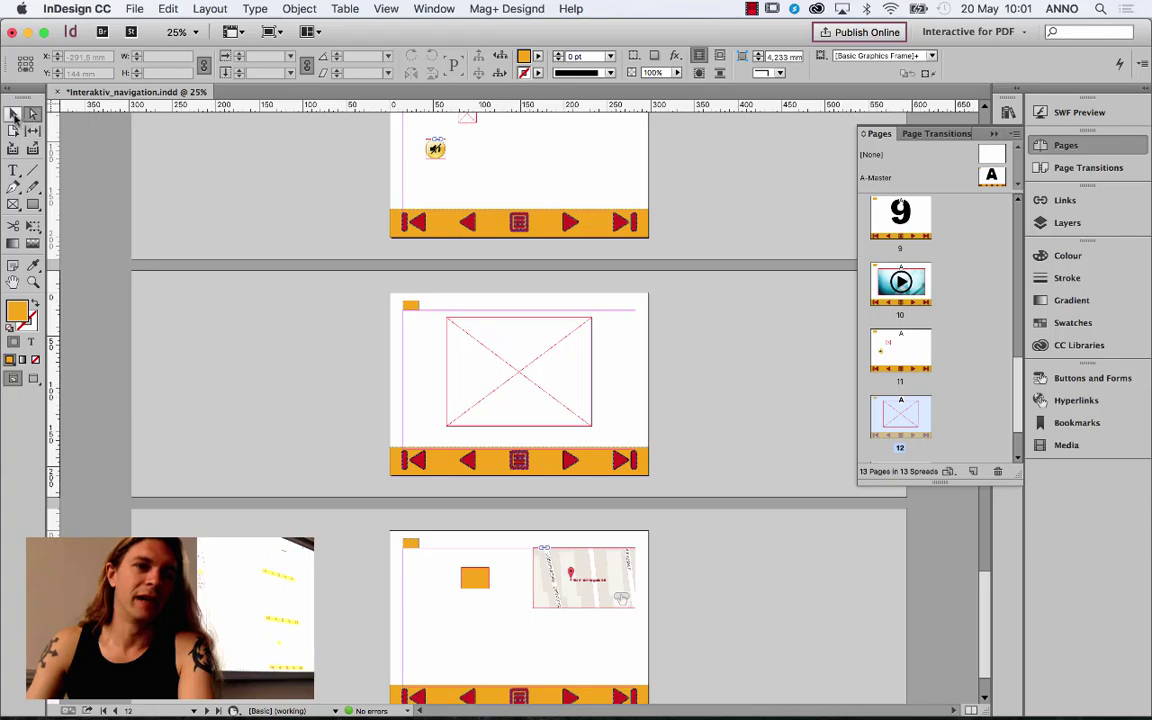
Step: Clear the frame fitting options of the empty picture frame on page 12
{"action": "left_click", "coordinate": [13, 115]}
{"action": "left_click", "coordinate": [510, 383]}
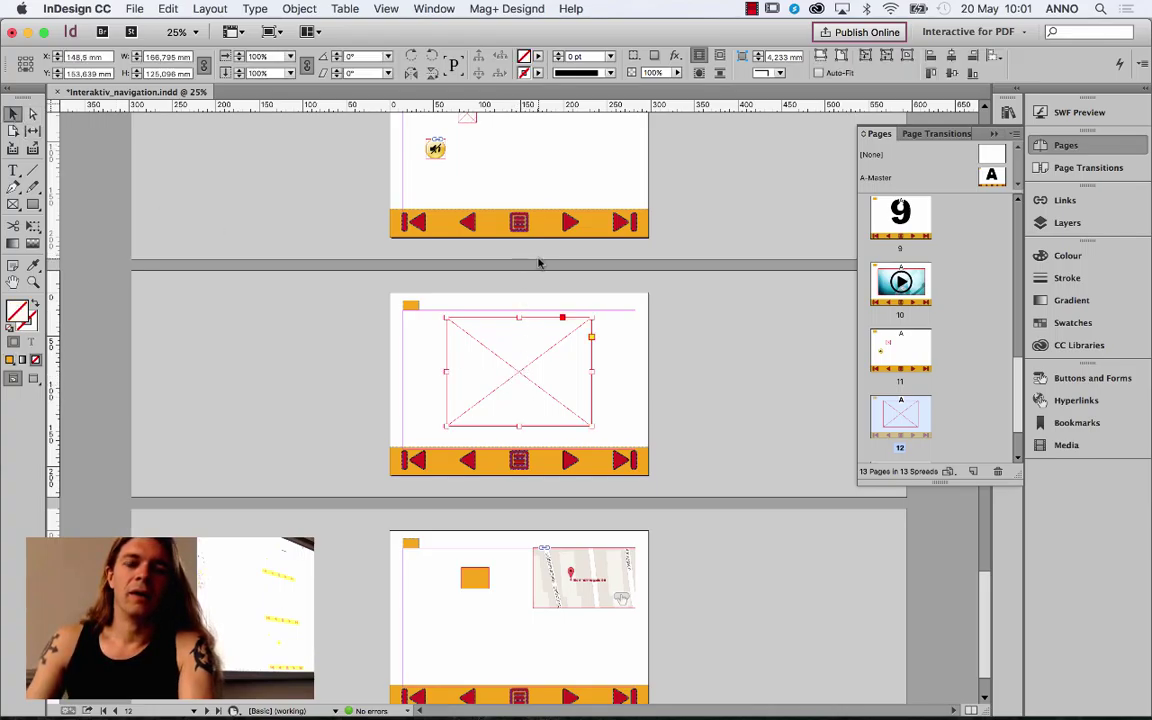
{"action": "right_click", "coordinate": [510, 378]}
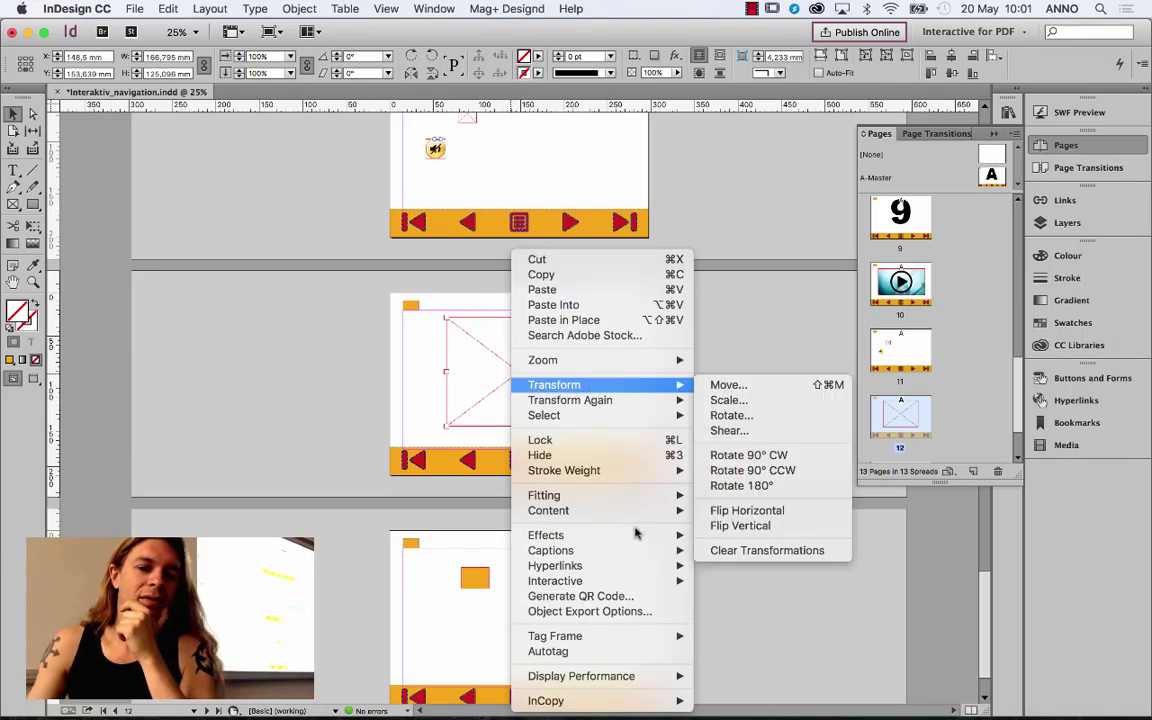
{"action": "mouse_move", "coordinate": [614, 507]}
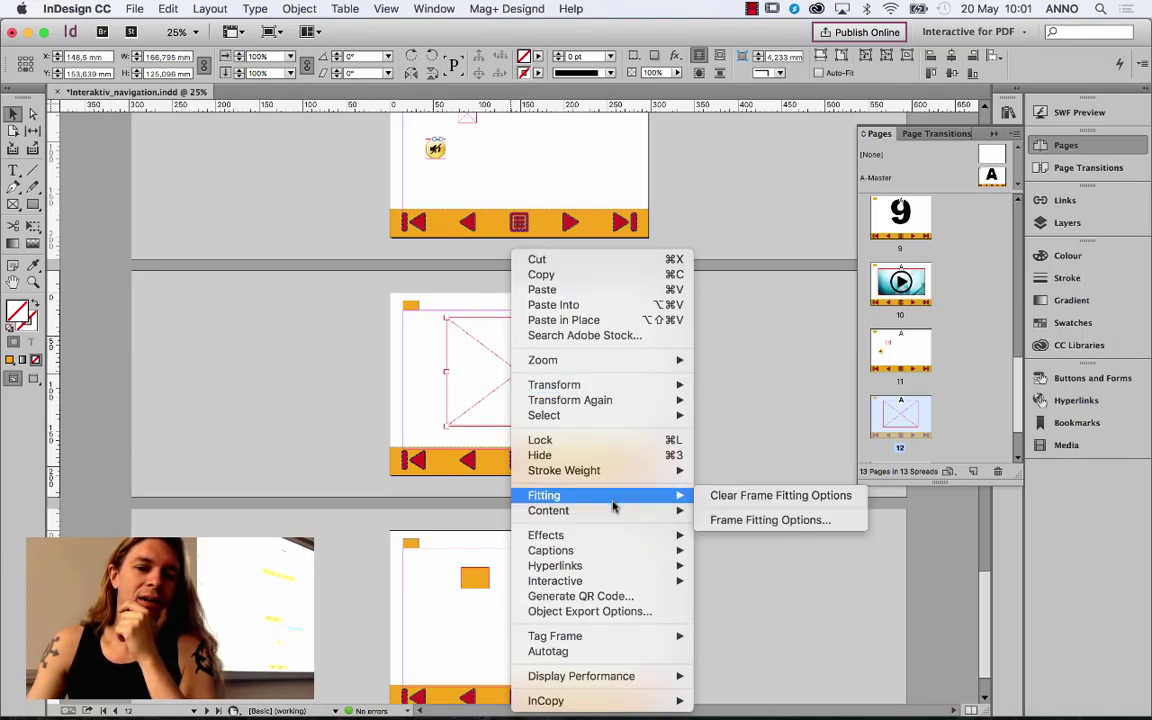
{"action": "left_click", "coordinate": [764, 498]}
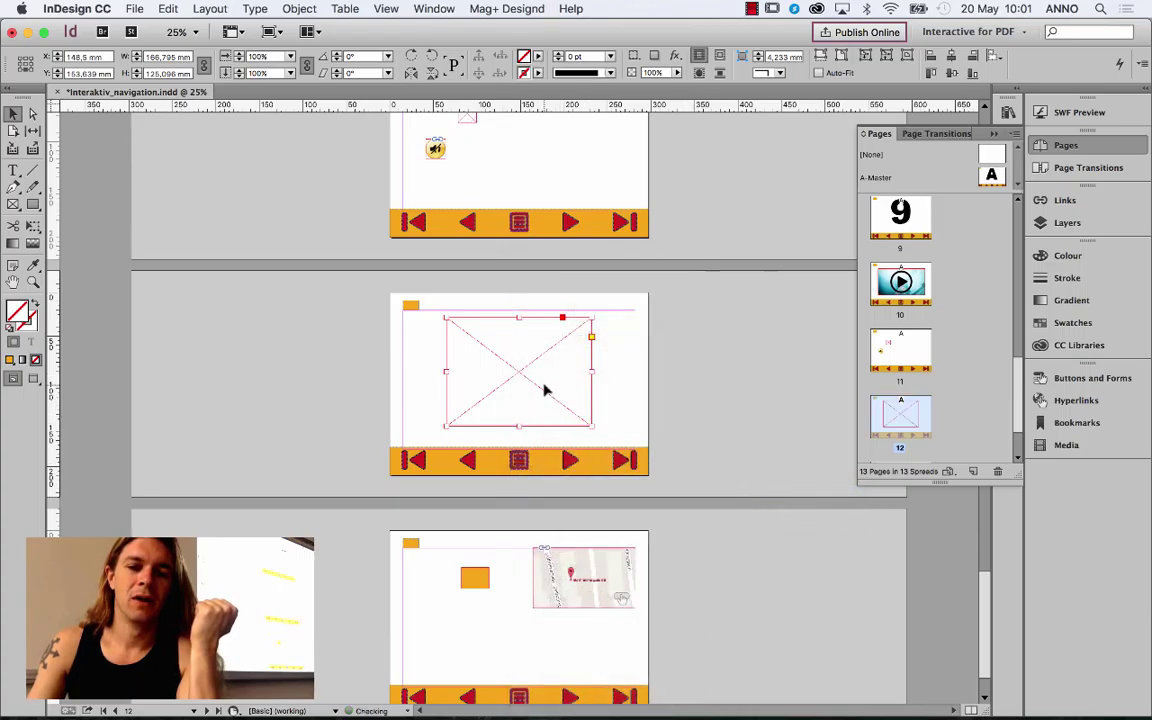
Step: Set the empty frame's content fitting to Fill Frame Proportionally, with Auto-Fit off and all crop amounts at 0 mm
{"action": "right_click", "coordinate": [545, 389]}
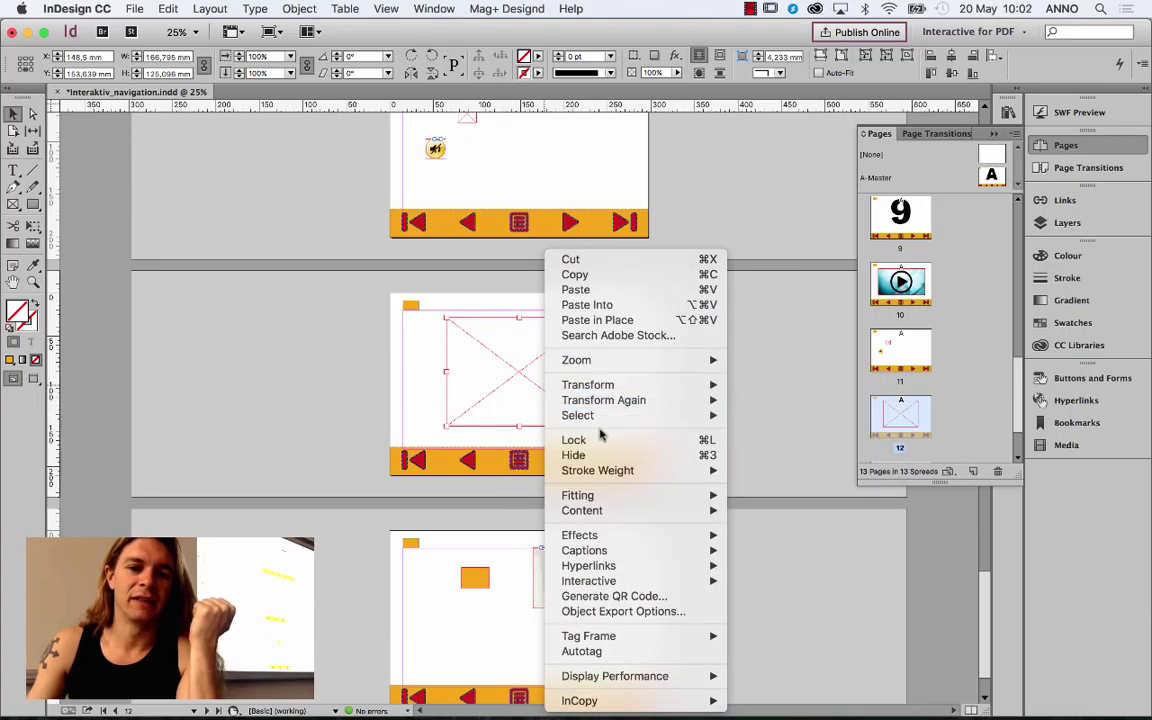
{"action": "mouse_move", "coordinate": [660, 496]}
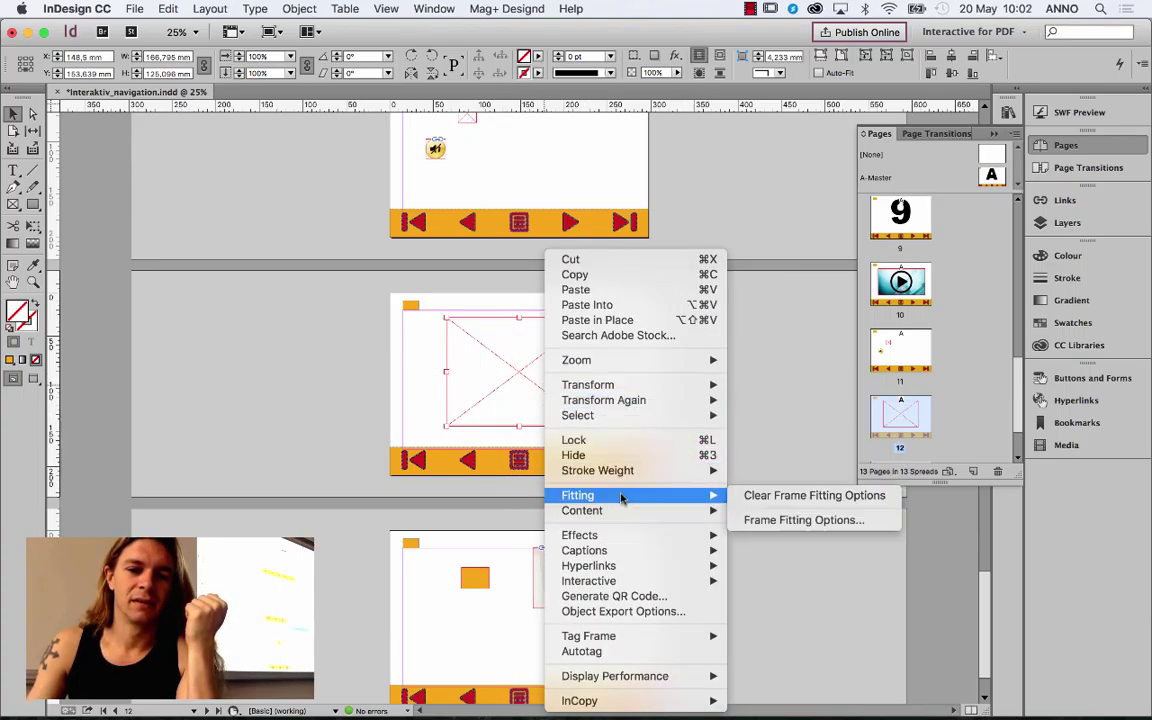
{"action": "left_click", "coordinate": [773, 521]}
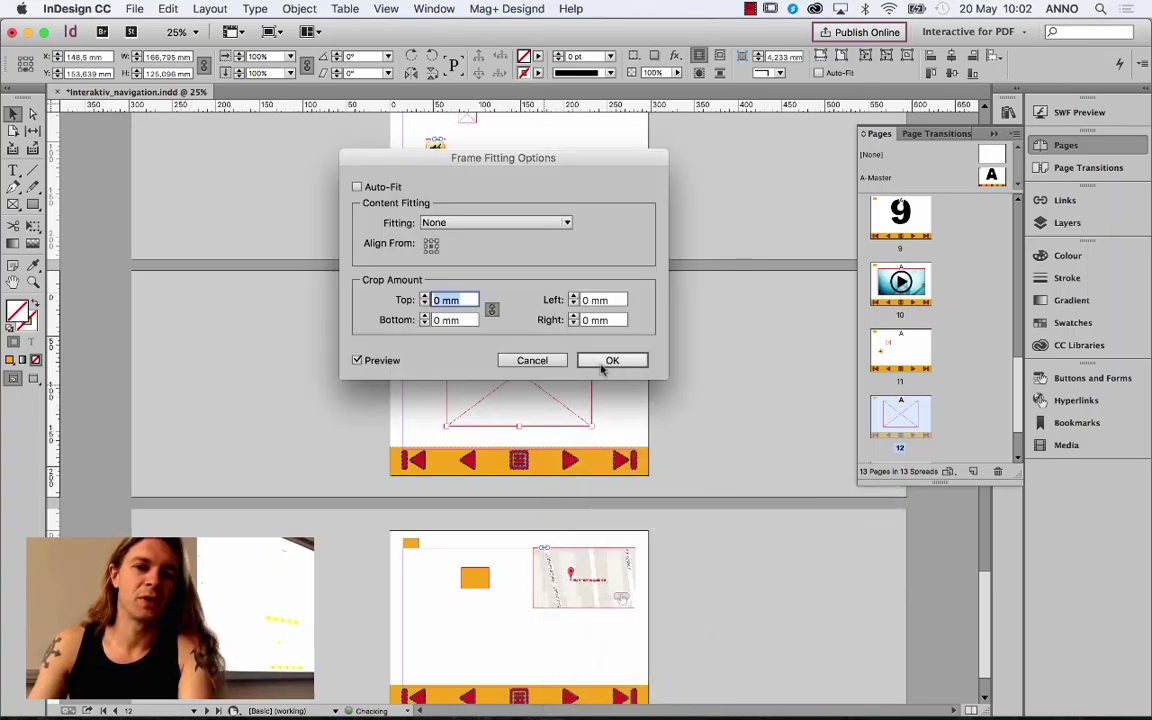
{"action": "left_click", "coordinate": [470, 224]}
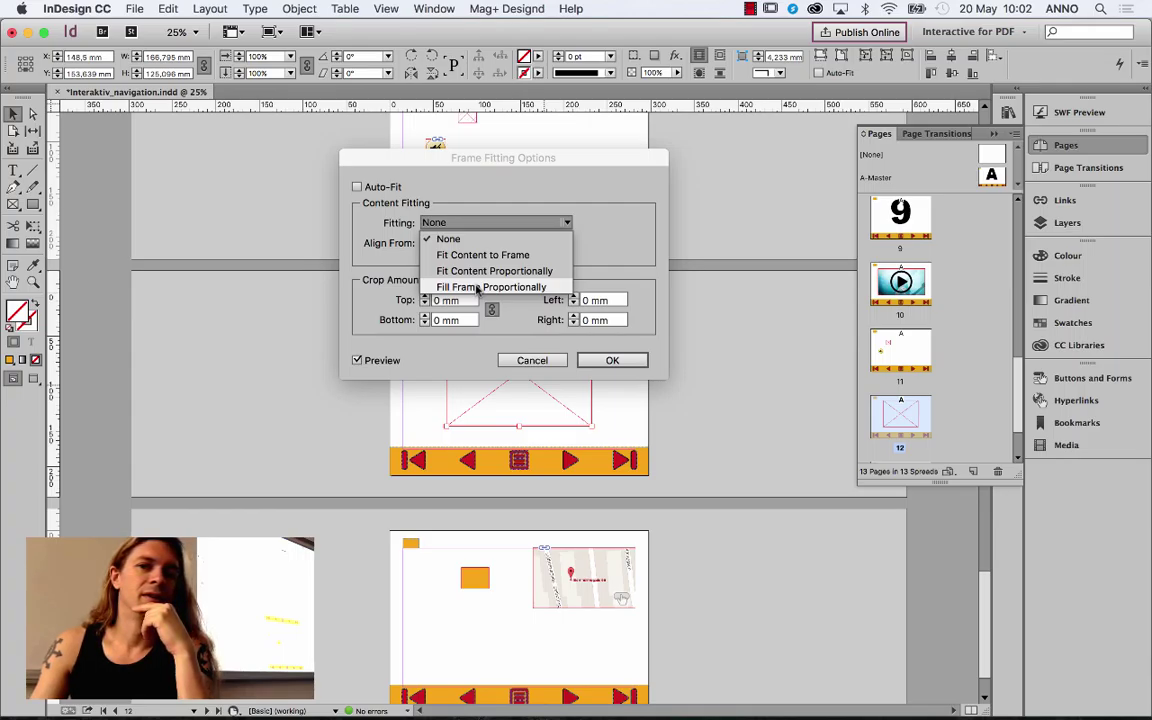
{"action": "left_click", "coordinate": [478, 287]}
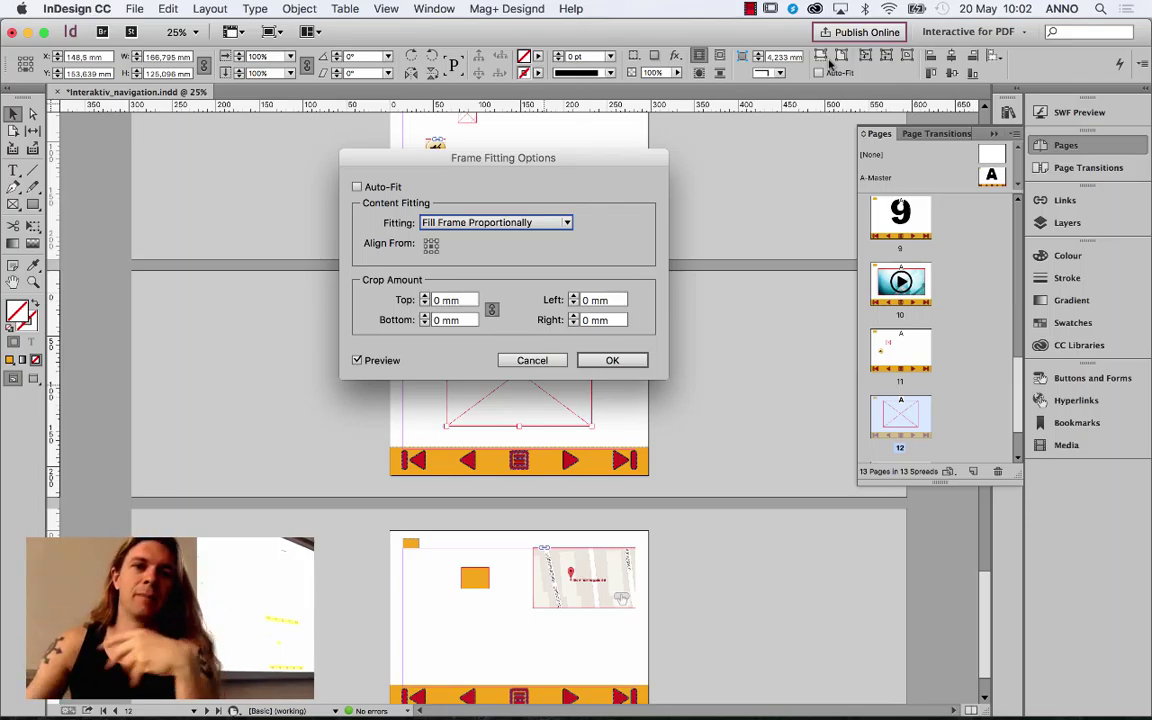
{"action": "left_click_drag", "start_coordinate": [552, 171], "coordinate": [825, 151]}
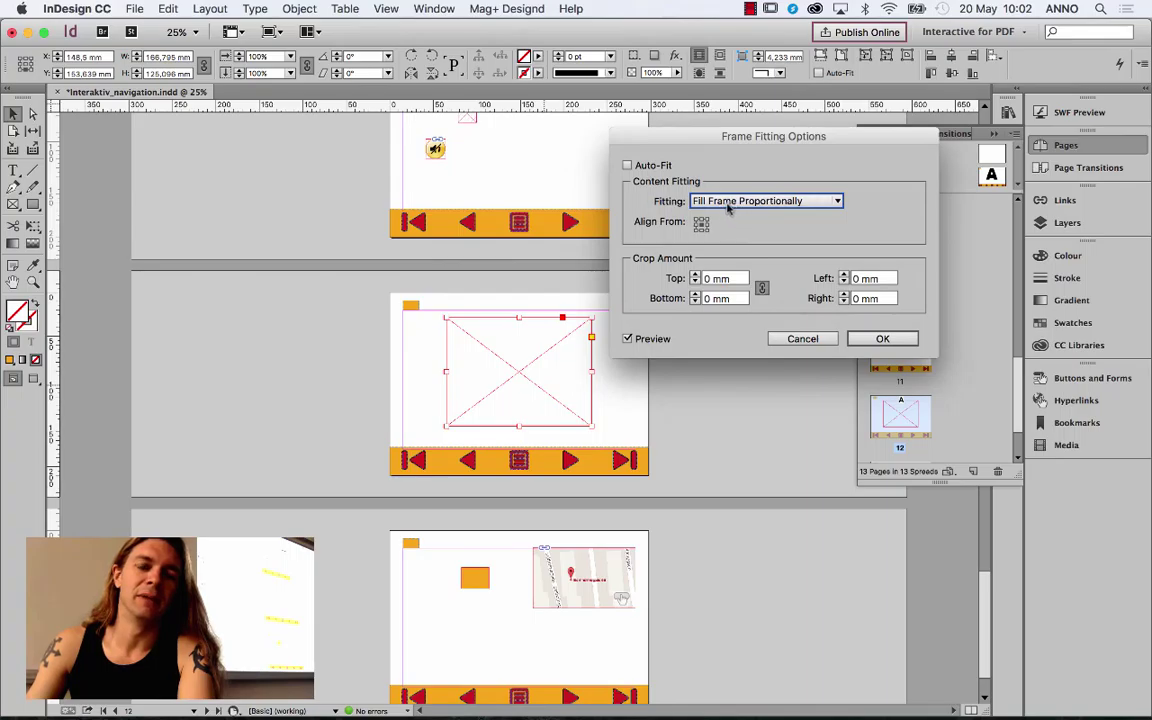
{"action": "left_click", "coordinate": [883, 339]}
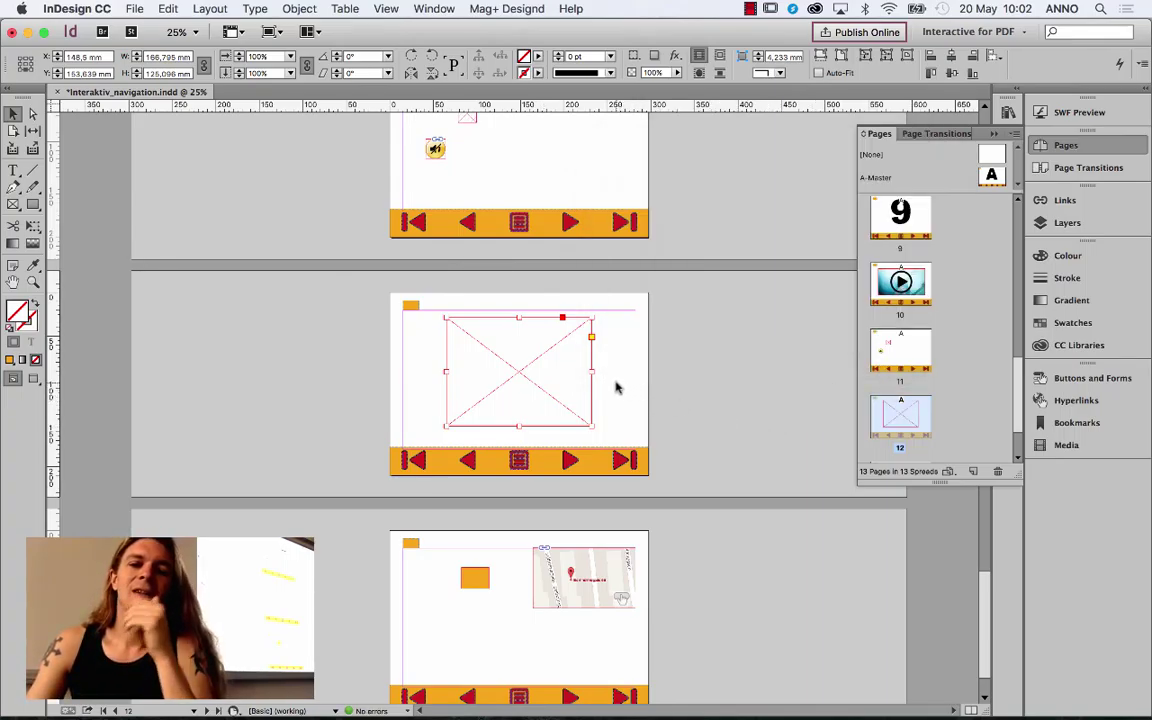
Step: Move the empty frame over the page's left edge, duplicate it twice in a row to the right, and show the Content layer's objects
{"action": "left_click_drag", "start_coordinate": [540, 342], "coordinate": [417, 351]}
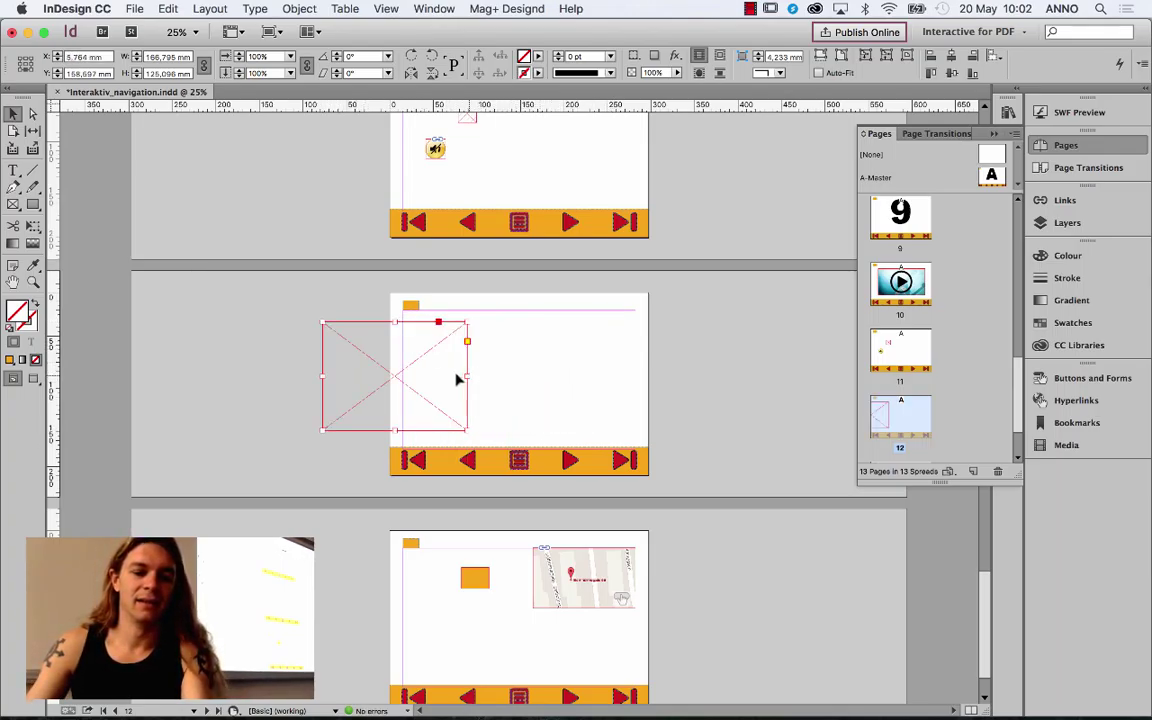
{"action": "left_click_drag", "start_coordinate": [458, 376], "coordinate": [638, 378]}
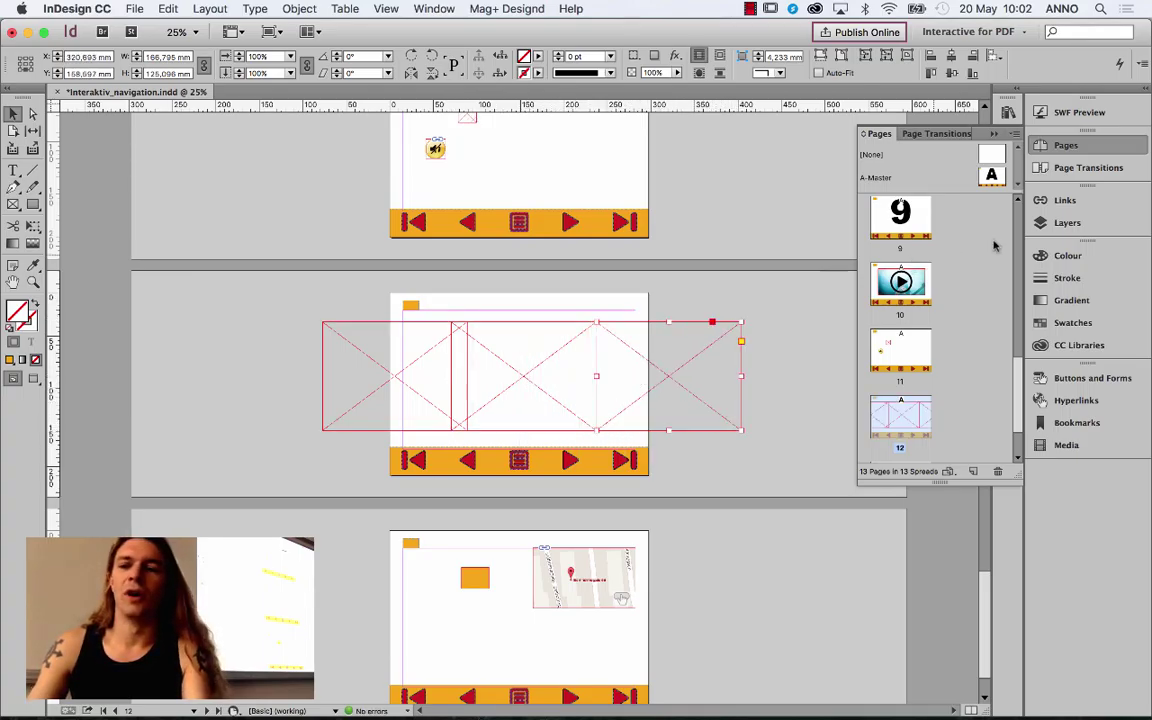
{"action": "left_click", "coordinate": [1064, 222]}
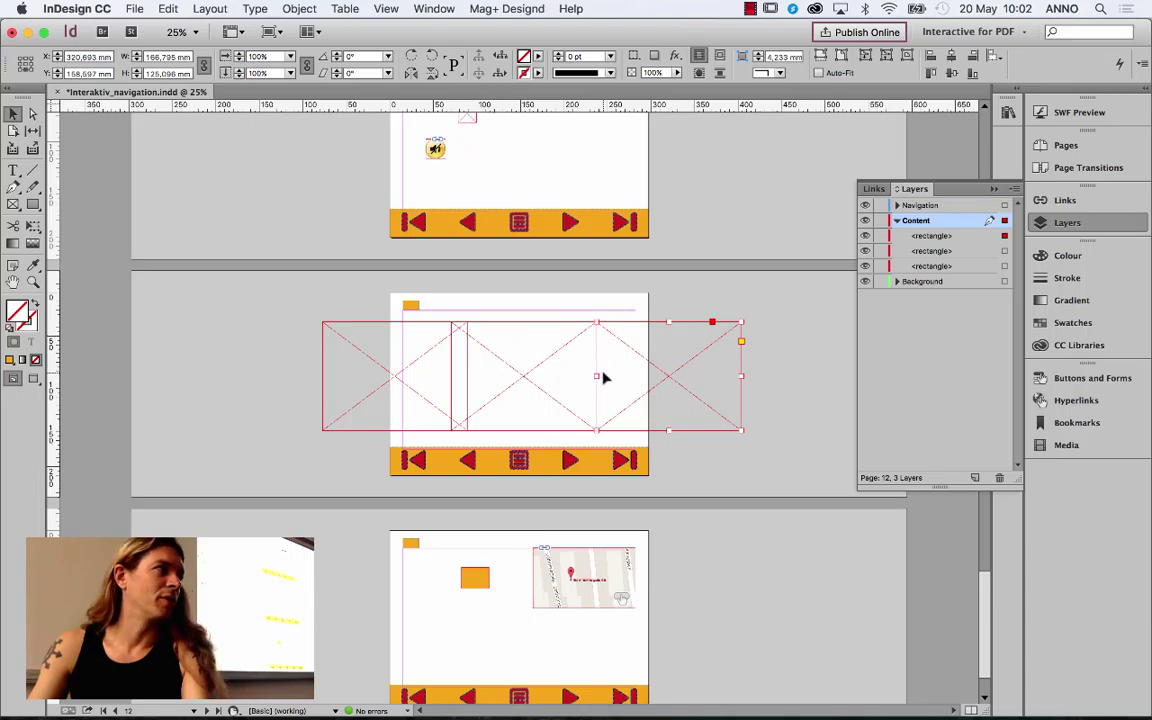
{"action": "left_click", "coordinate": [545, 314]}
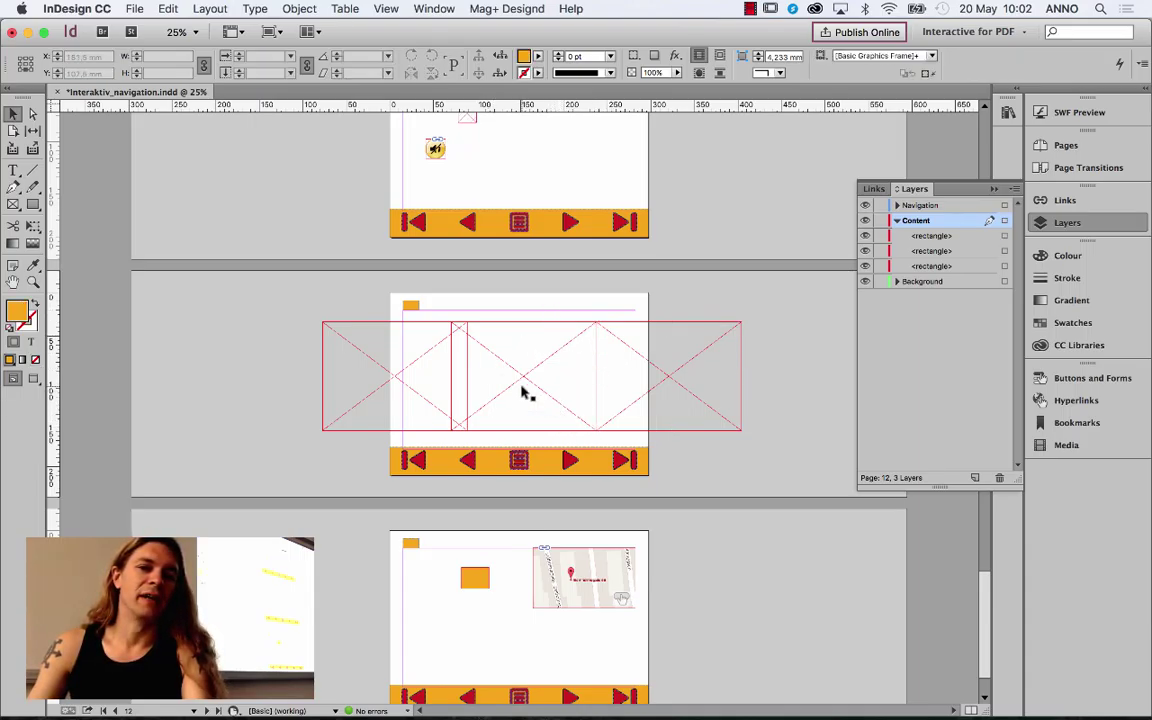
{"action": "left_click", "coordinate": [136, 9]}
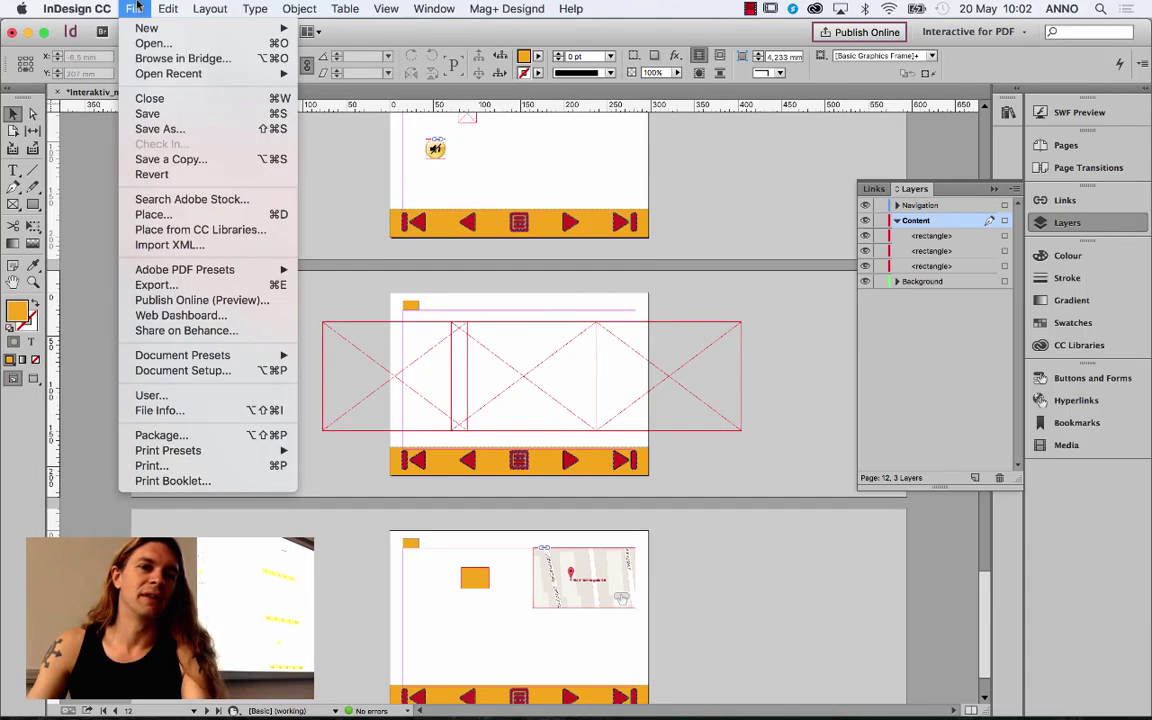
{"action": "left_click", "coordinate": [150, 214]}
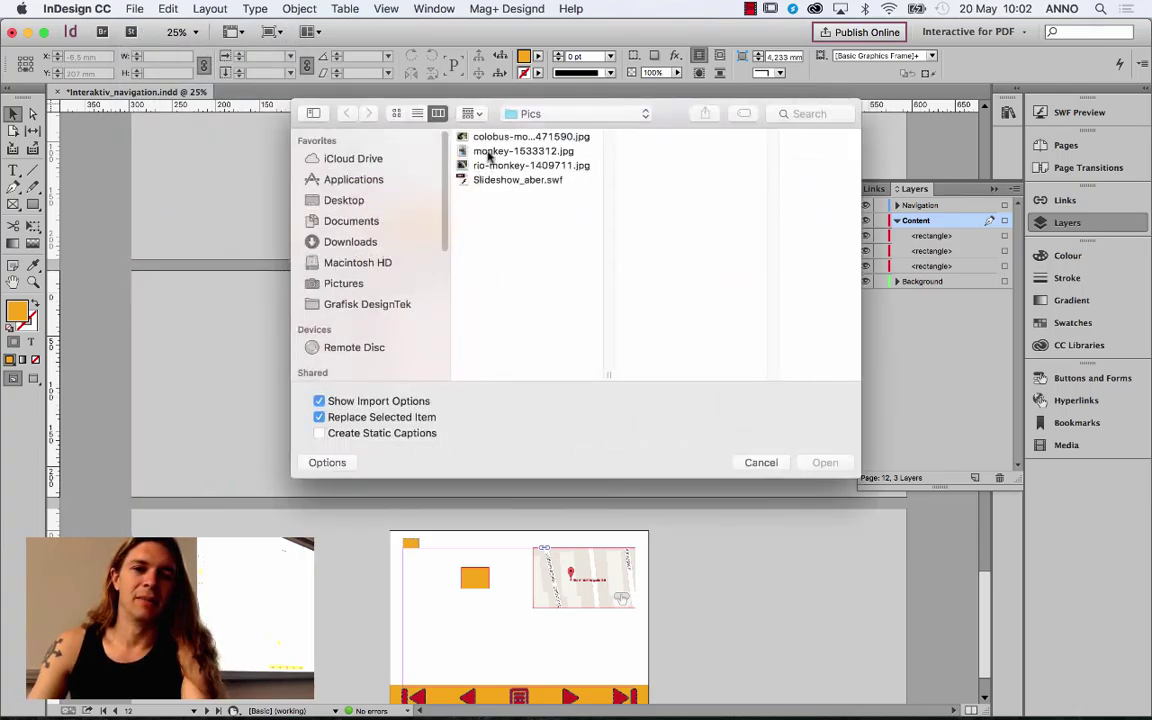
{"action": "left_click", "coordinate": [490, 137]}
{"action": "left_click", "coordinate": [497, 165], "text": "shift"}
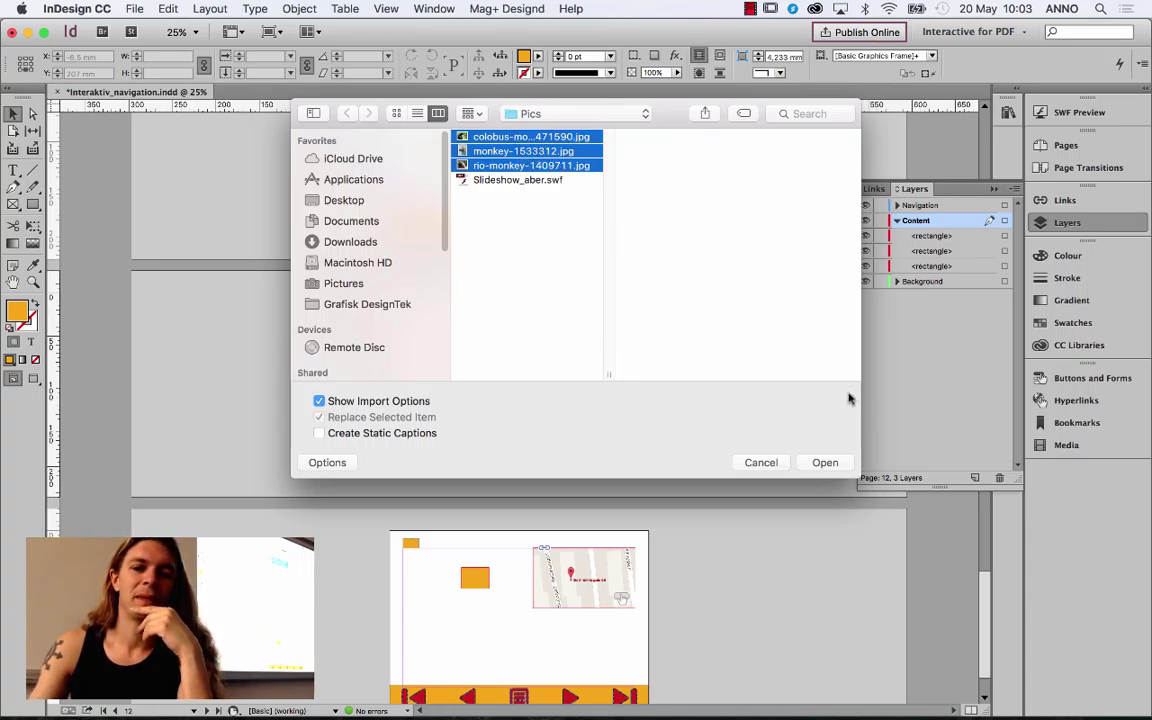
{"action": "left_click", "coordinate": [826, 462]}
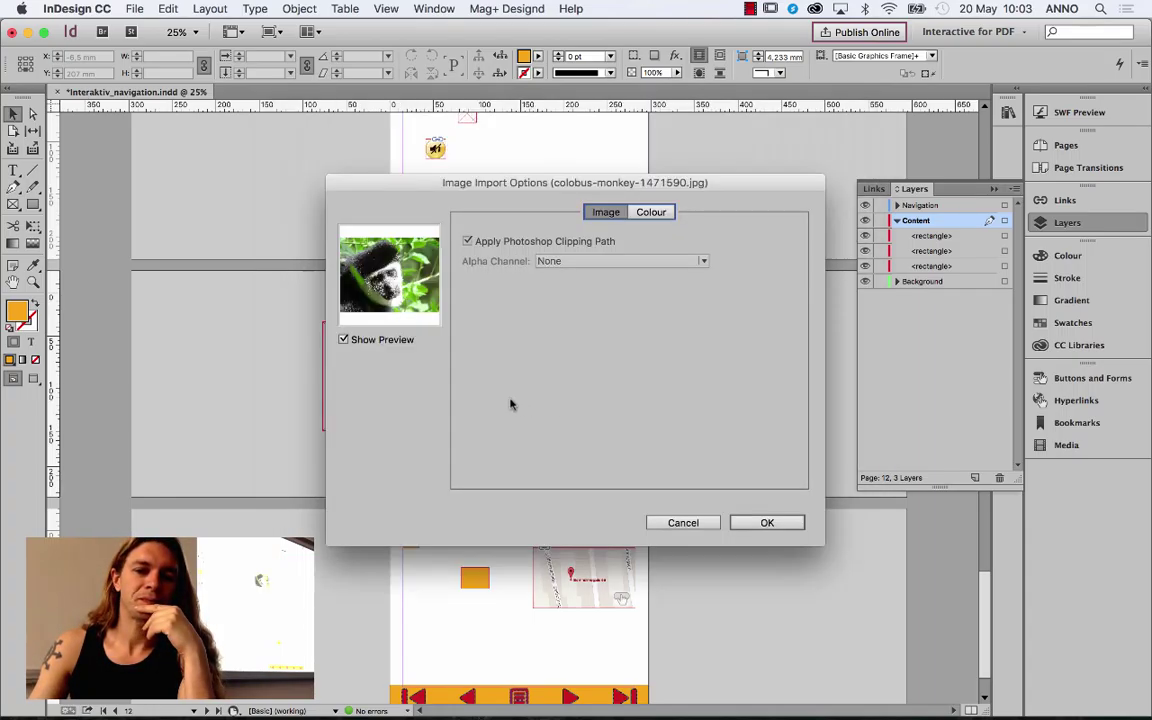
{"action": "left_click", "coordinate": [683, 523]}
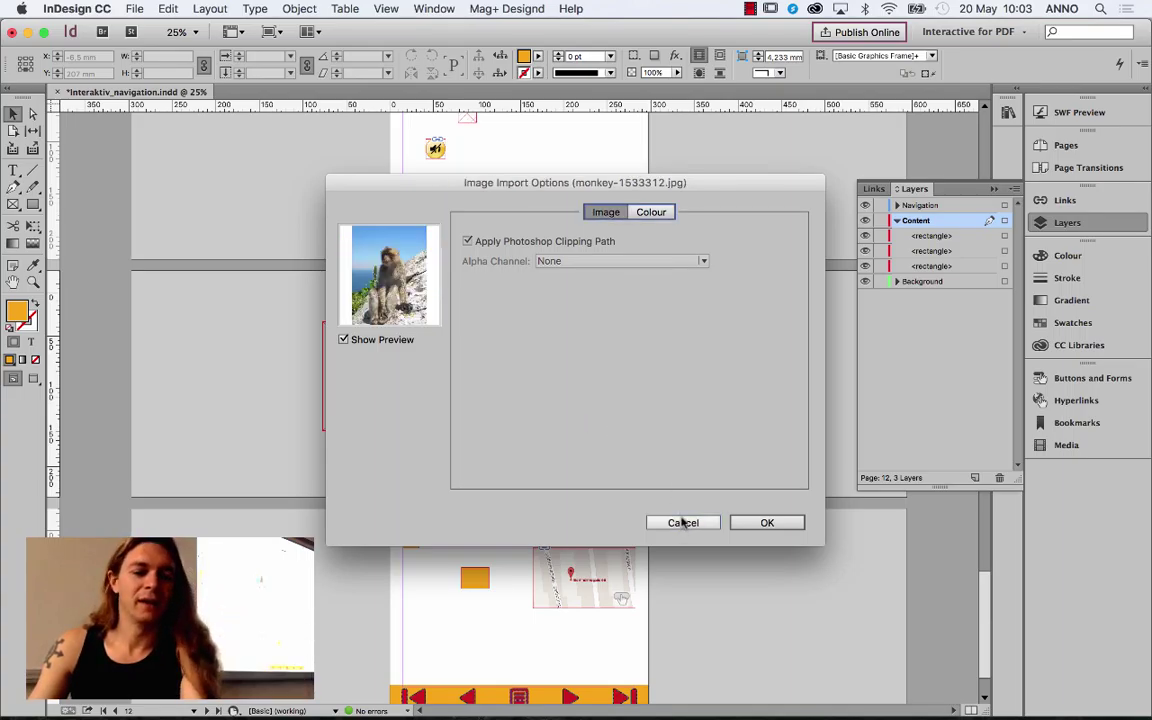
{"action": "left_click", "coordinate": [690, 525]}
{"action": "left_click", "coordinate": [678, 525]}
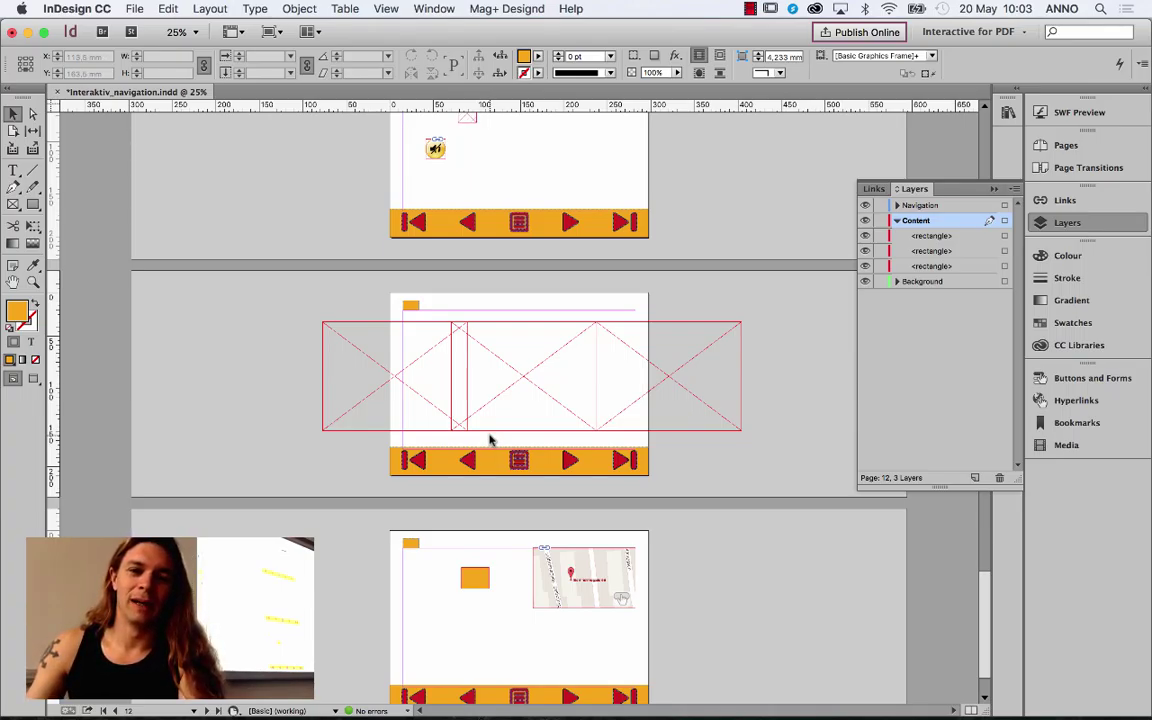
Step: Place the colobus, monkey and rio-monkey JPGs into the three empty frames in that order, with Show Import Options turned off
{"action": "key", "text": "super+d"}
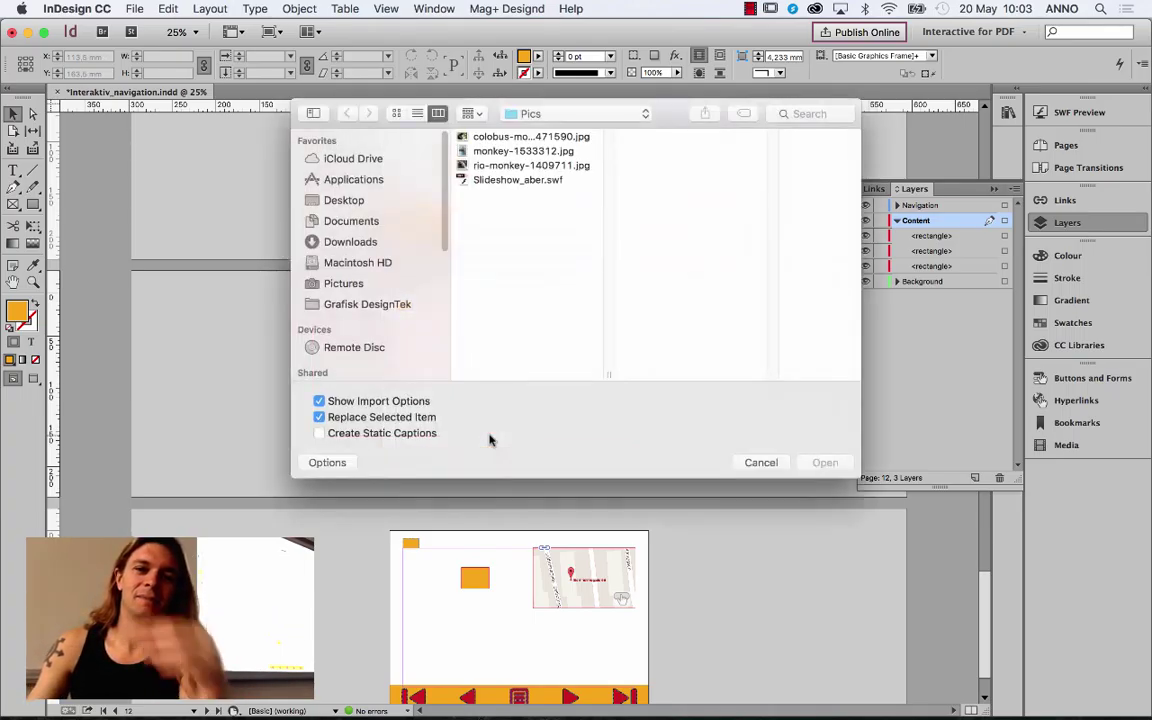
{"action": "left_click", "coordinate": [319, 401]}
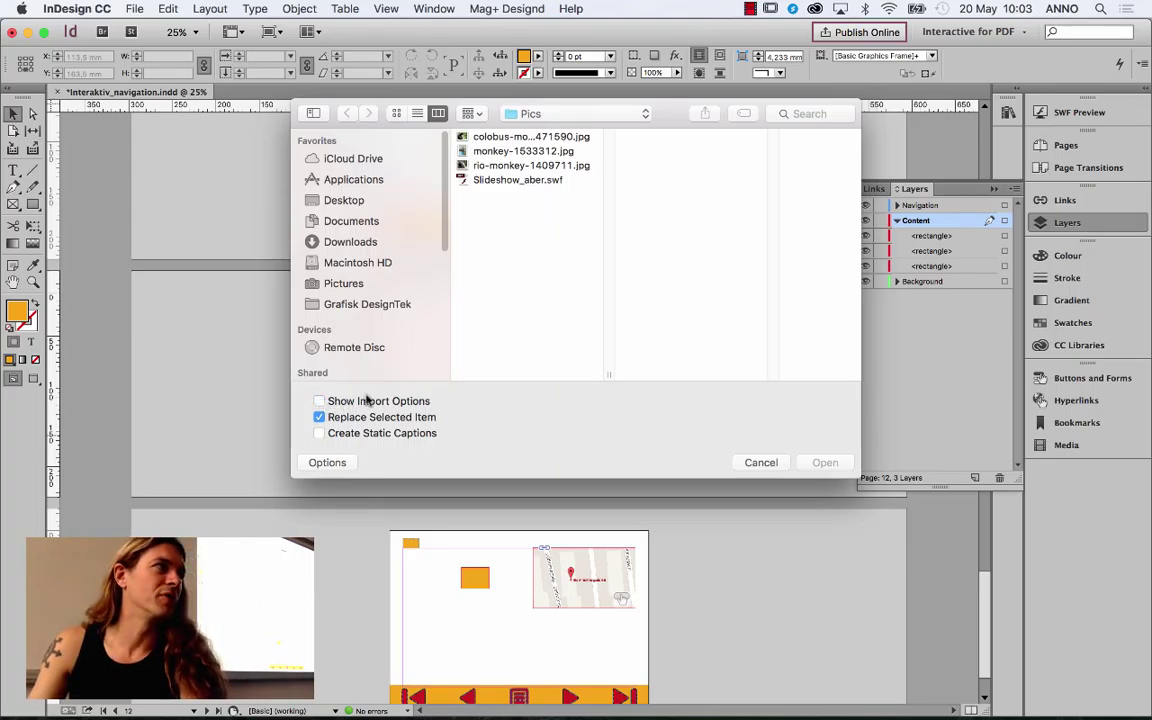
{"action": "left_click", "coordinate": [490, 141]}
{"action": "left_click", "coordinate": [530, 165], "text": "shift"}
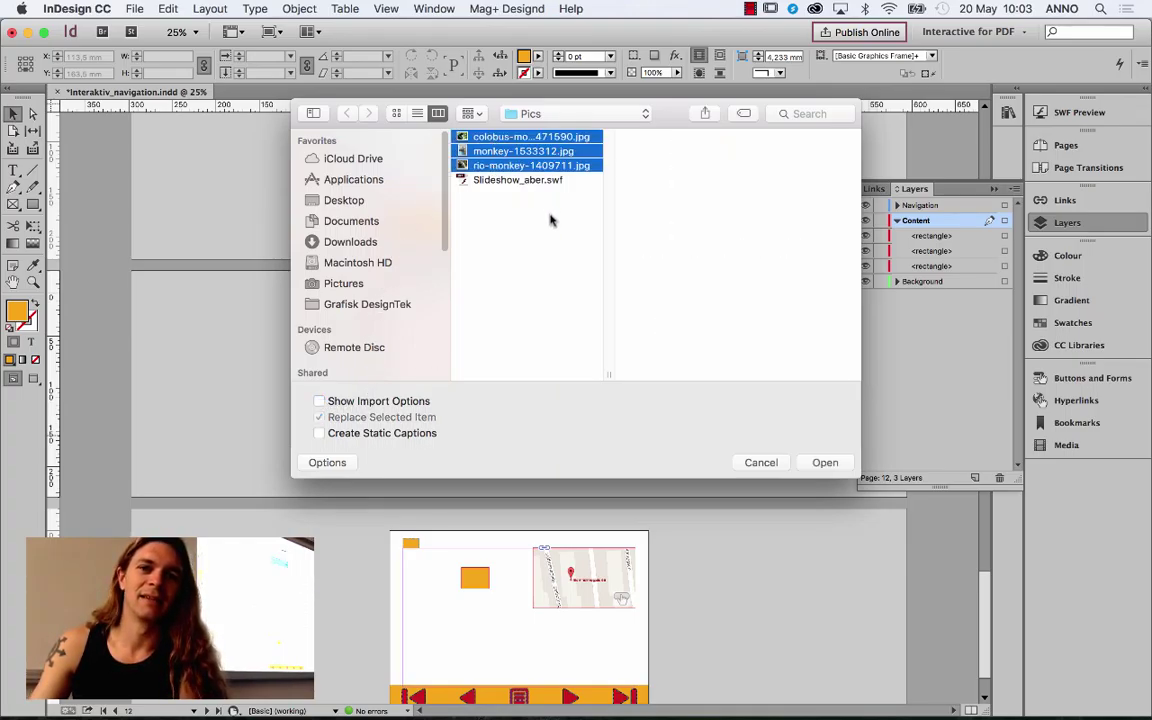
{"action": "key", "text": "Return"}
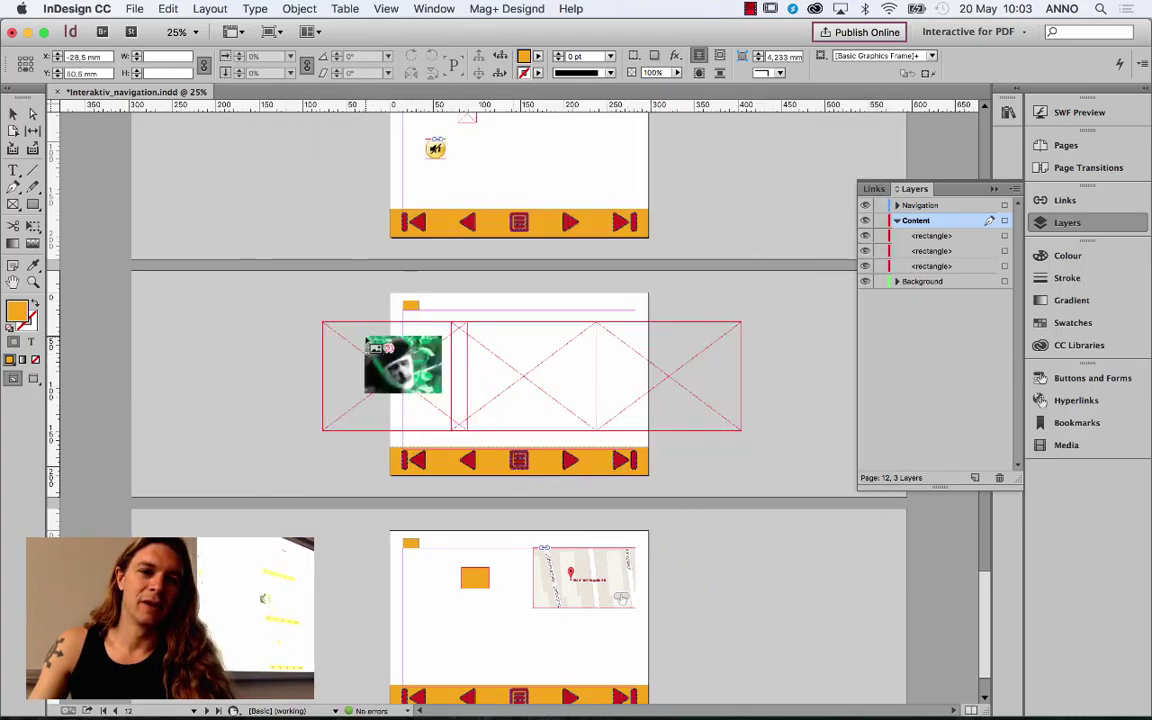
{"action": "left_click", "coordinate": [380, 350]}
{"action": "left_click", "coordinate": [480, 365]}
{"action": "left_click", "coordinate": [650, 372]}
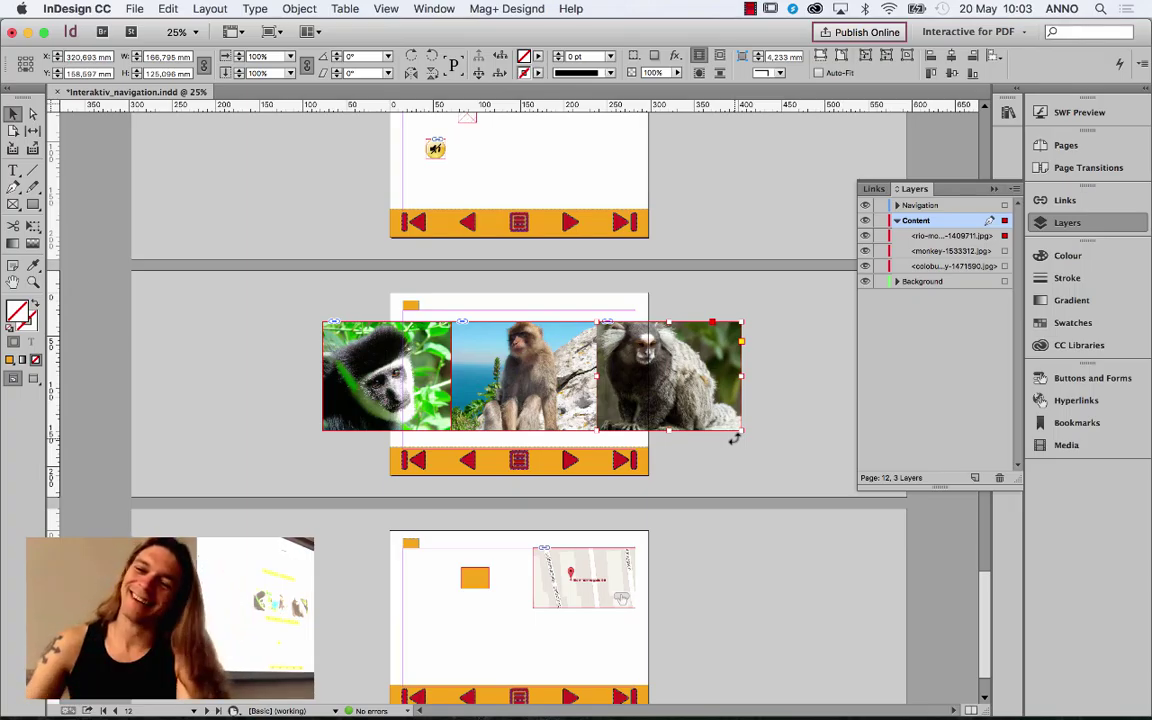
Step: Move the outer monkey images toward the middle of page 12 so that they overlap the centre image
{"action": "left_click", "coordinate": [420, 346]}
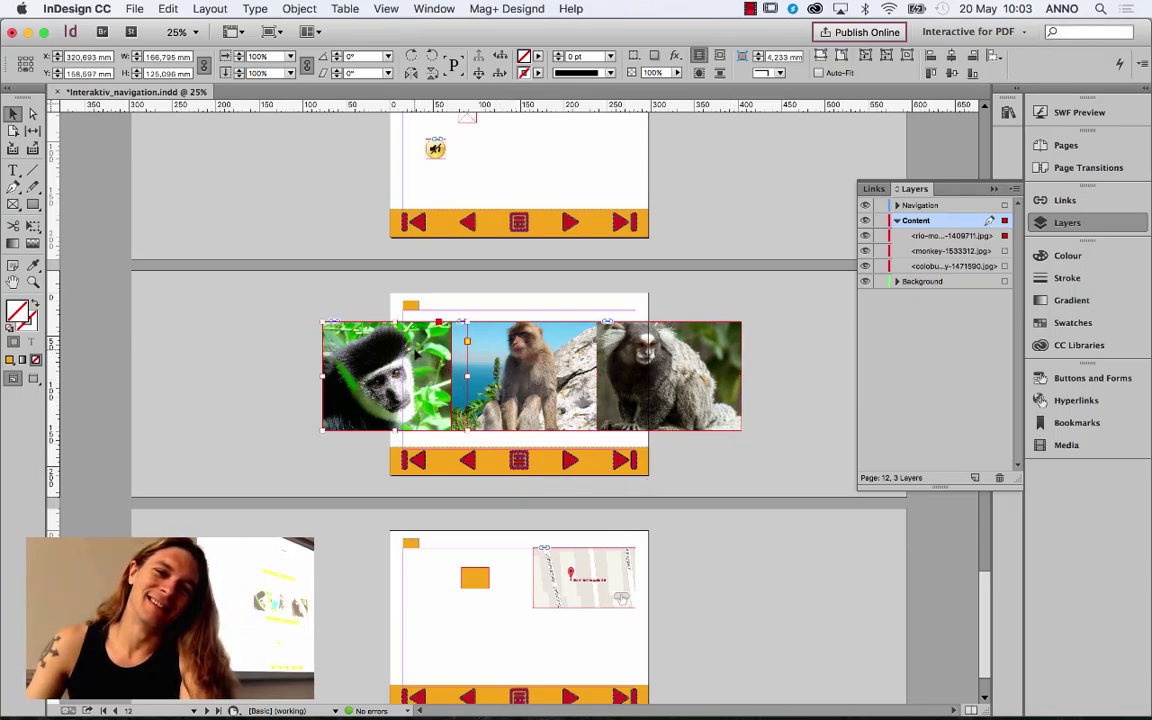
{"action": "left_click_drag", "start_coordinate": [420, 346], "coordinate": [532, 354]}
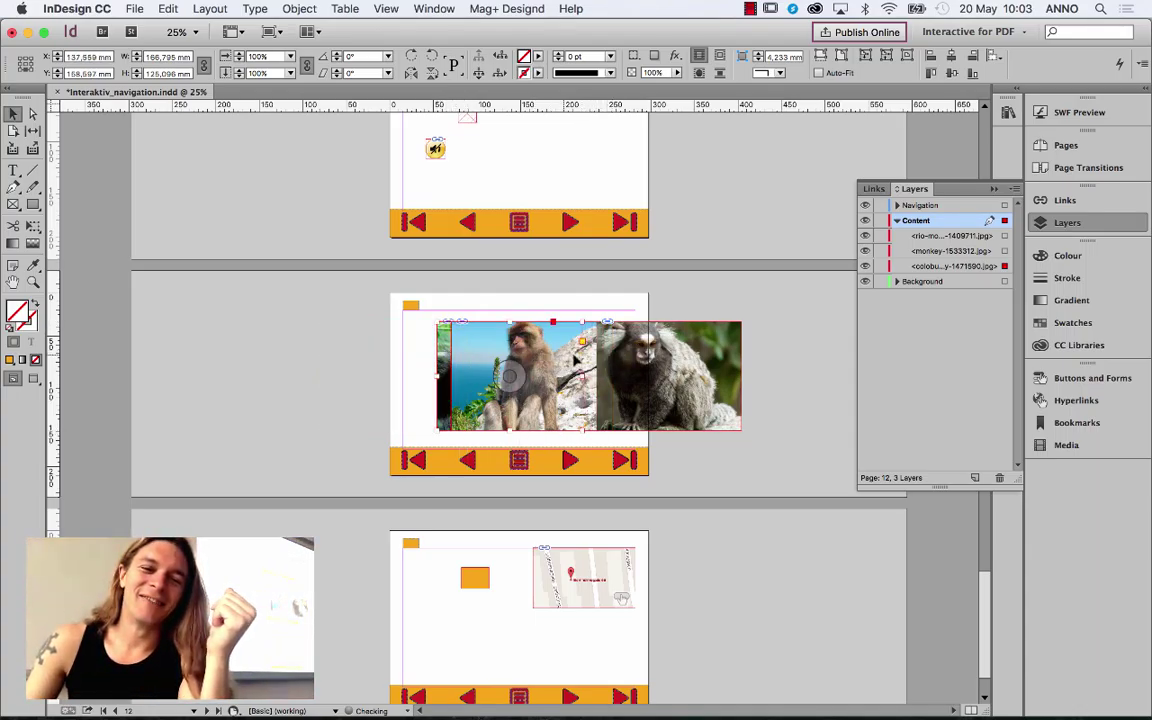
{"action": "left_click_drag", "start_coordinate": [485, 288], "coordinate": [786, 456]}
{"action": "key", "text": "super+z"}
{"action": "key", "text": "super+z"}
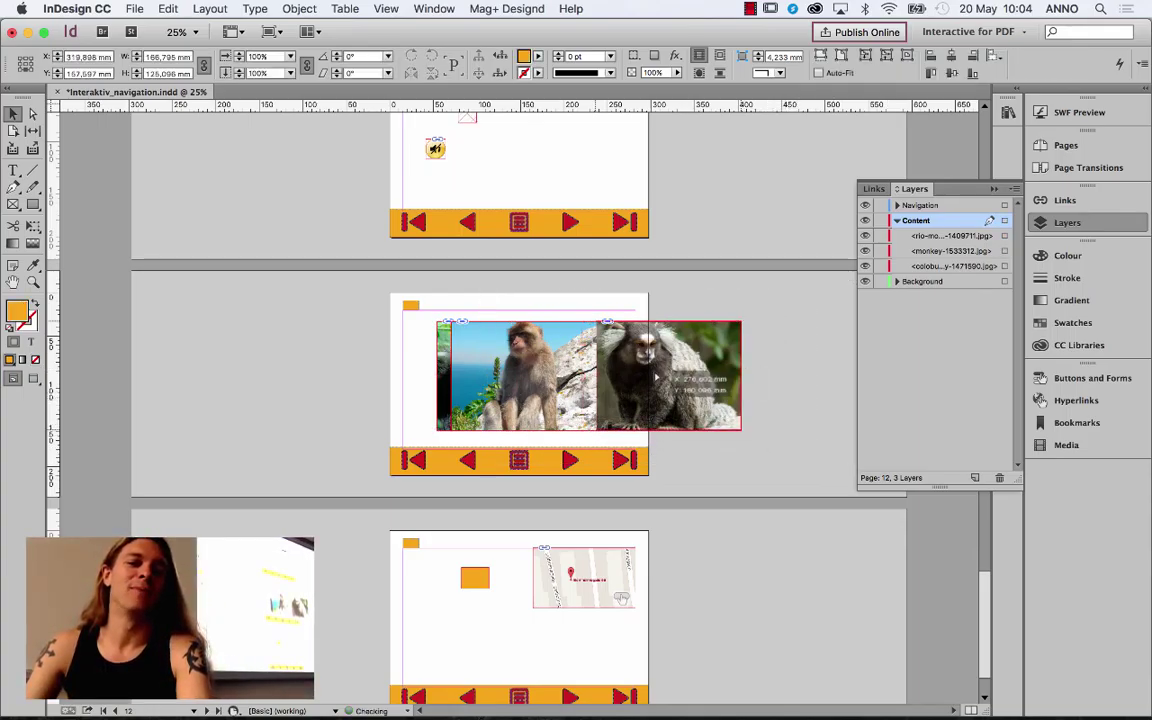
Step: Align the three monkey images on their horizontal and vertical centres and move the stack to about X 142 mm, Y 158 mm
{"action": "left_click_drag", "start_coordinate": [428, 276], "coordinate": [618, 397]}
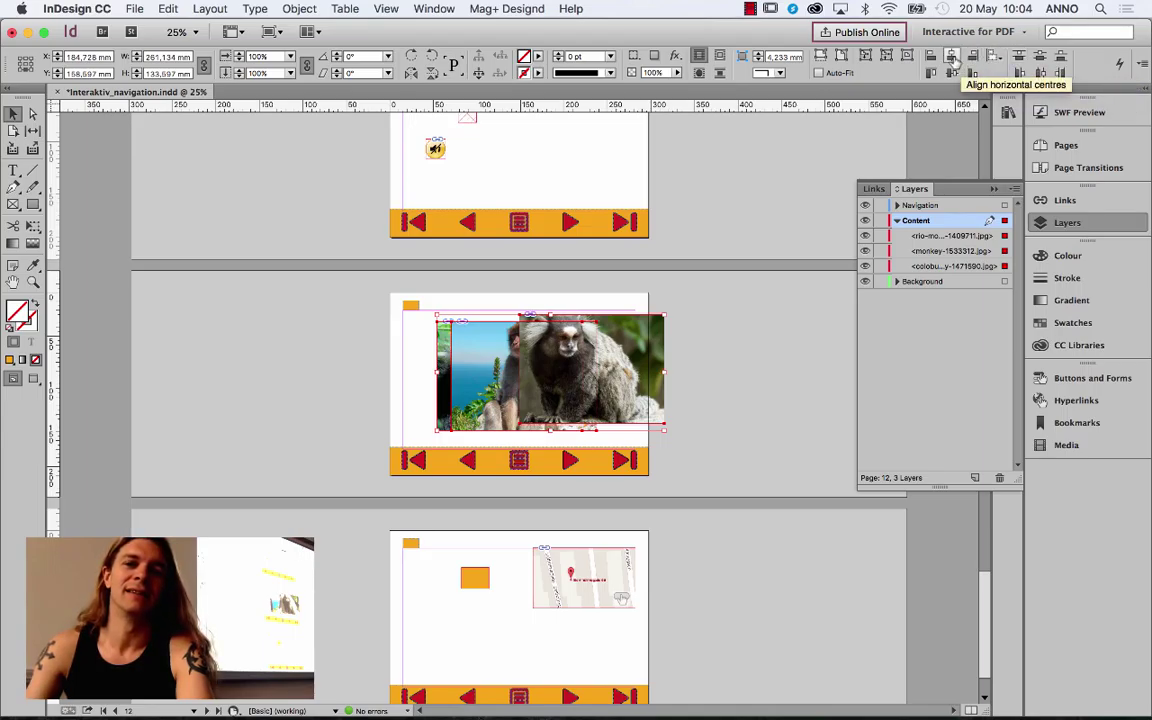
{"action": "left_click", "coordinate": [951, 56]}
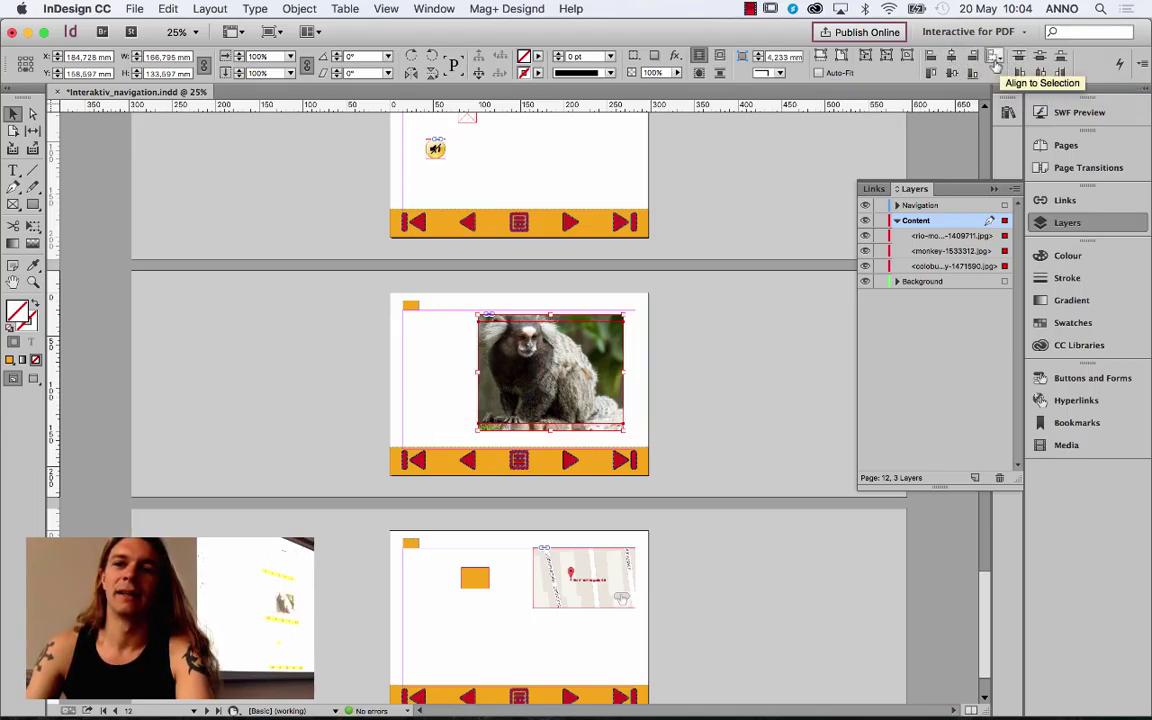
{"action": "left_click", "coordinate": [952, 74]}
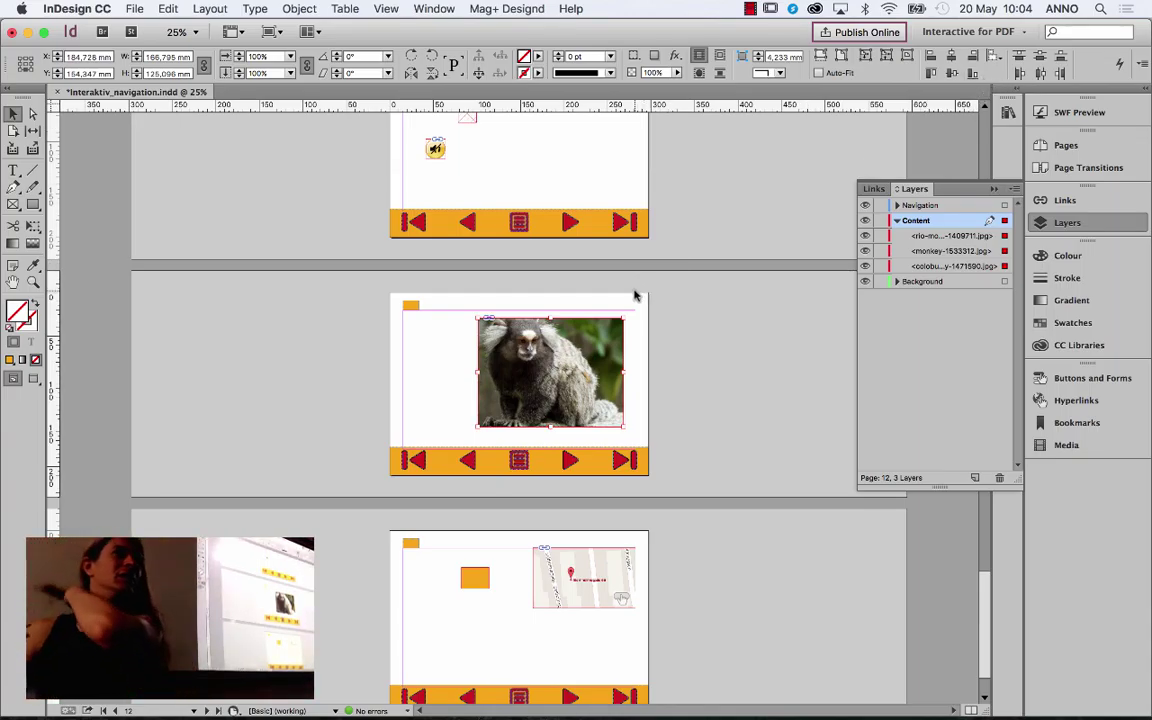
{"action": "left_click_drag", "start_coordinate": [478, 297], "coordinate": [663, 437]}
{"action": "left_click_drag", "start_coordinate": [585, 341], "coordinate": [547, 341]}
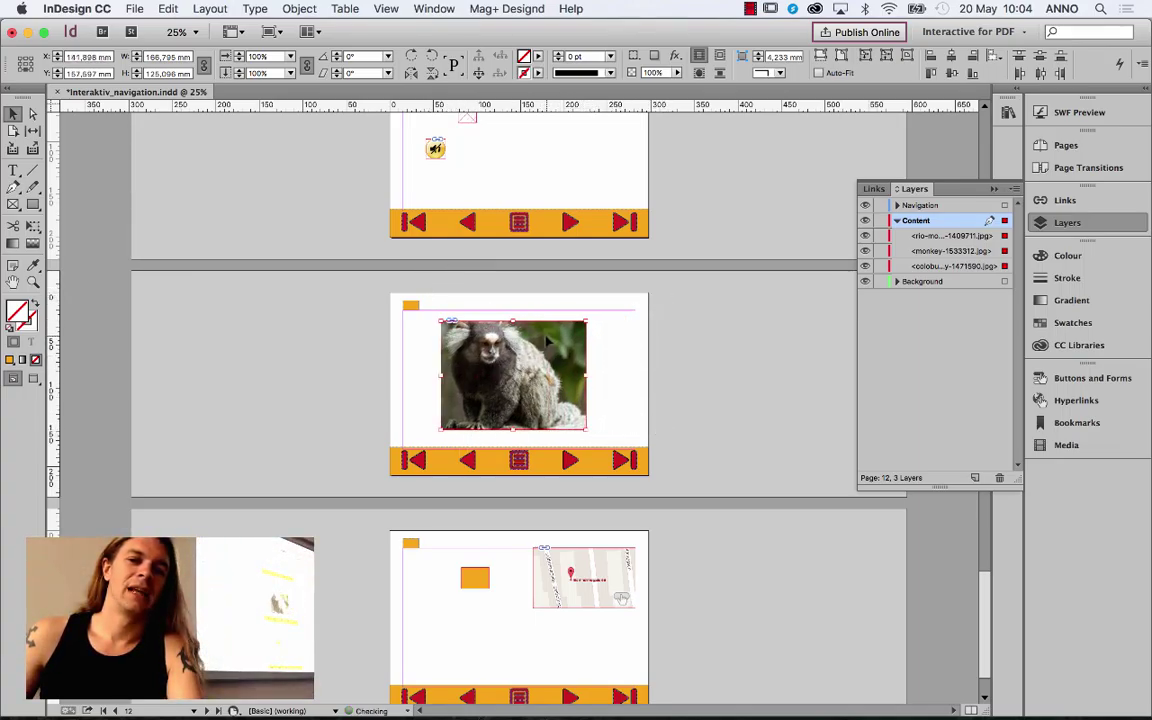
Step: Show the Align options beside page 12 and keep all three stacked monkey images selected
{"action": "left_click", "coordinate": [434, 8]}
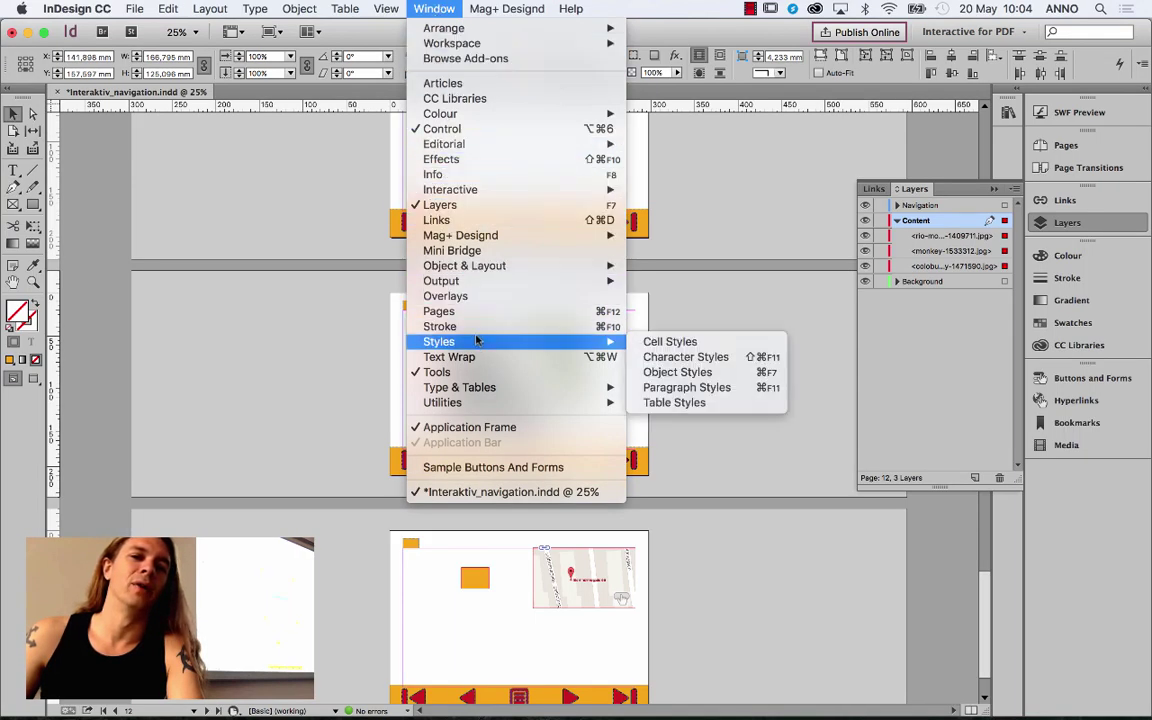
{"action": "mouse_move", "coordinate": [600, 266]}
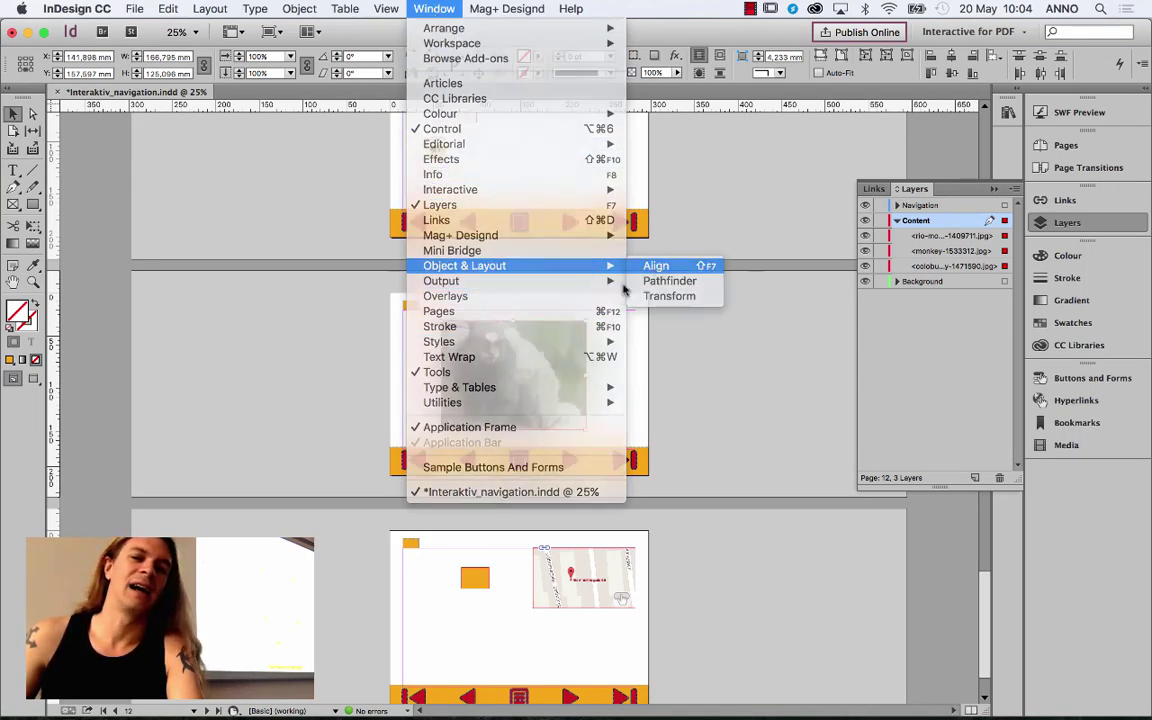
{"action": "left_click", "coordinate": [657, 266]}
{"action": "left_click_drag", "start_coordinate": [643, 205], "coordinate": [720, 186]}
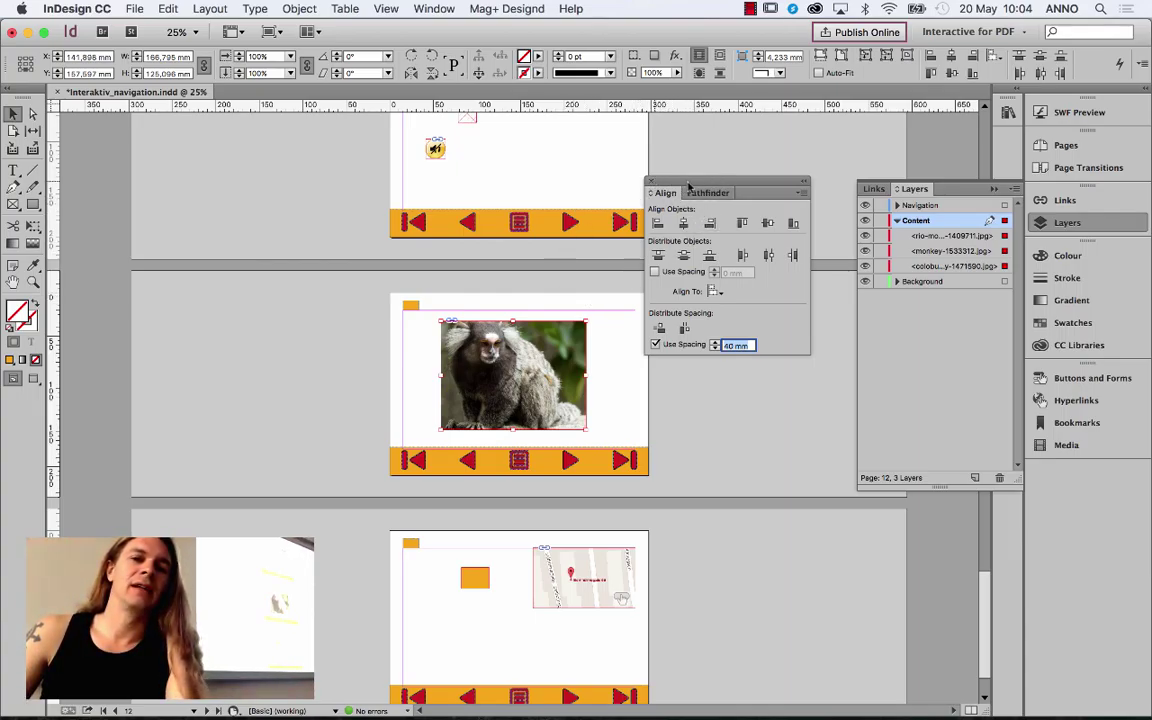
{"action": "left_click_drag", "start_coordinate": [688, 185], "coordinate": [718, 169]}
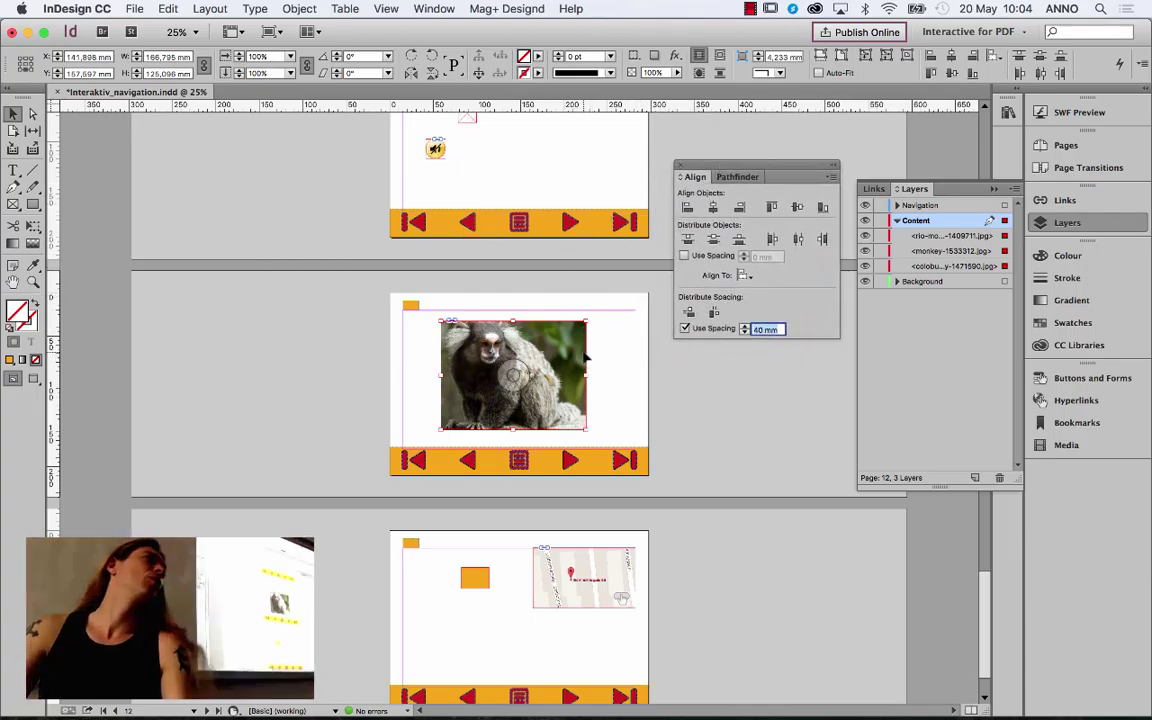
{"action": "left_click_drag", "start_coordinate": [522, 305], "coordinate": [512, 404]}
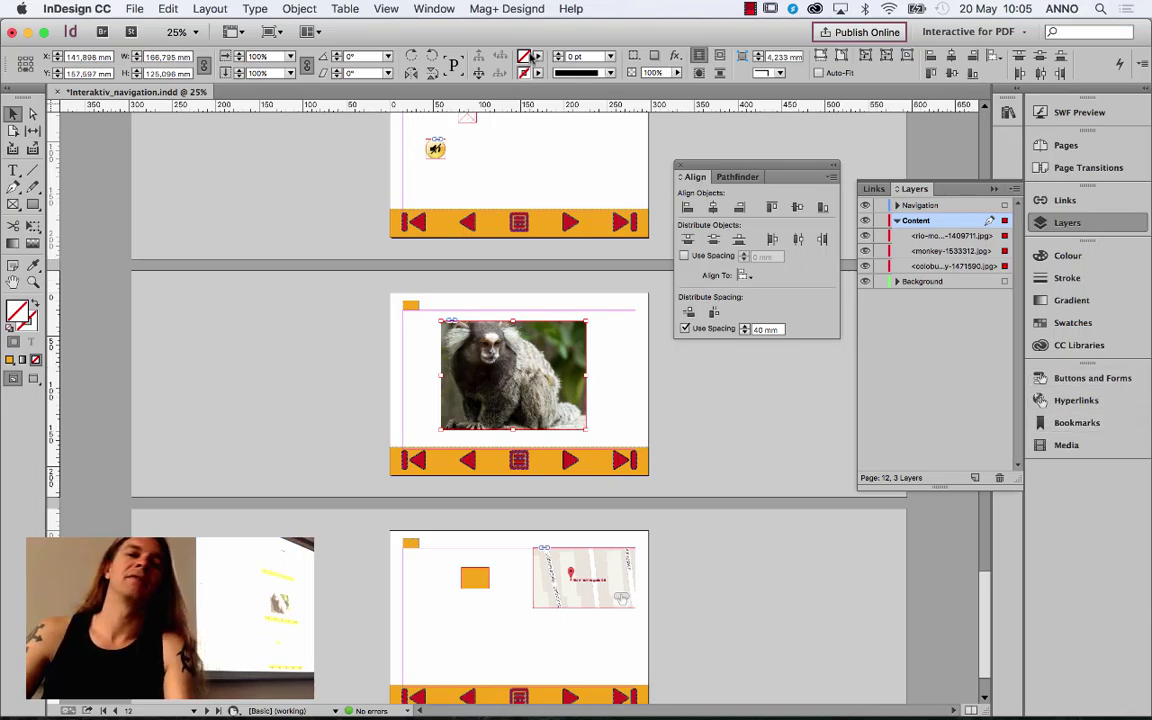
Step: Show the Object States settings, dock them below the Media entry and expand them
{"action": "left_click", "coordinate": [438, 8]}
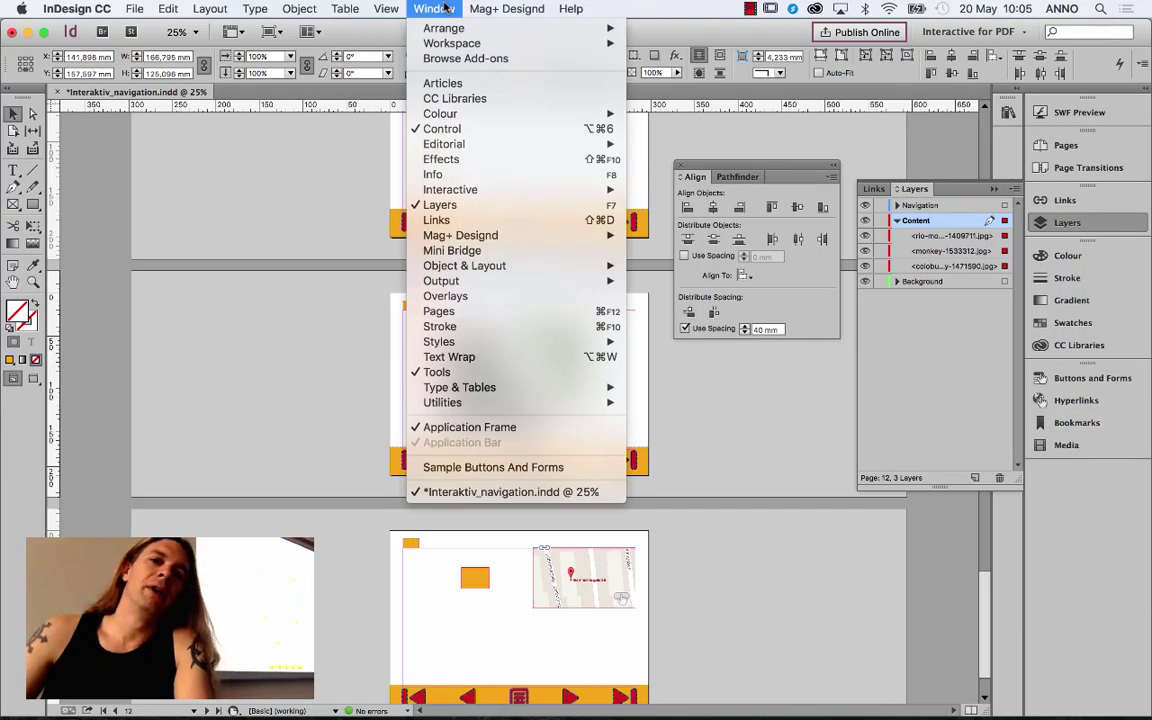
{"action": "mouse_move", "coordinate": [465, 189]}
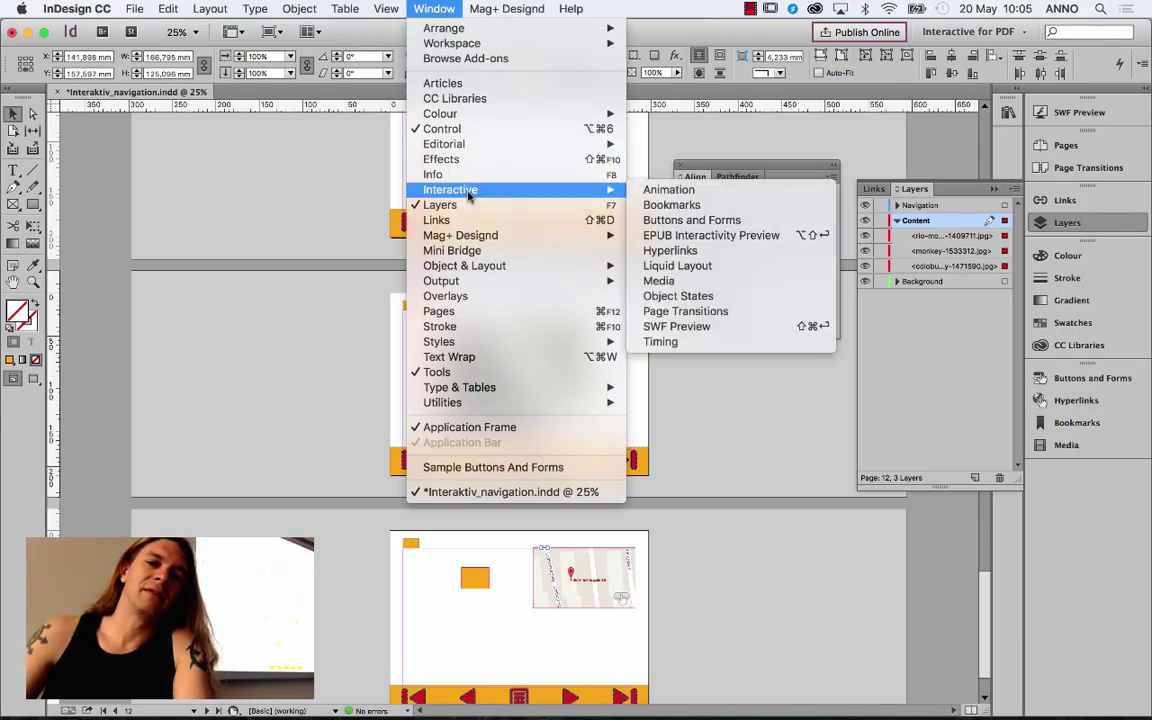
{"action": "left_click", "coordinate": [678, 296]}
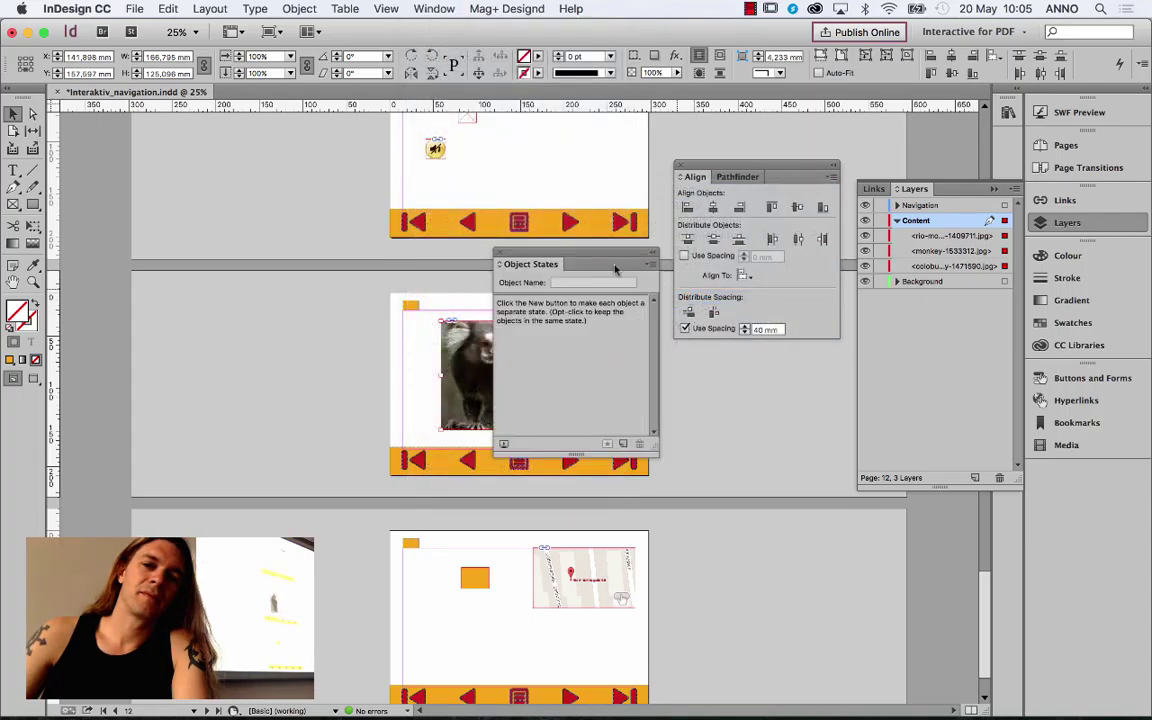
{"action": "left_click_drag", "start_coordinate": [615, 268], "coordinate": [1086, 474]}
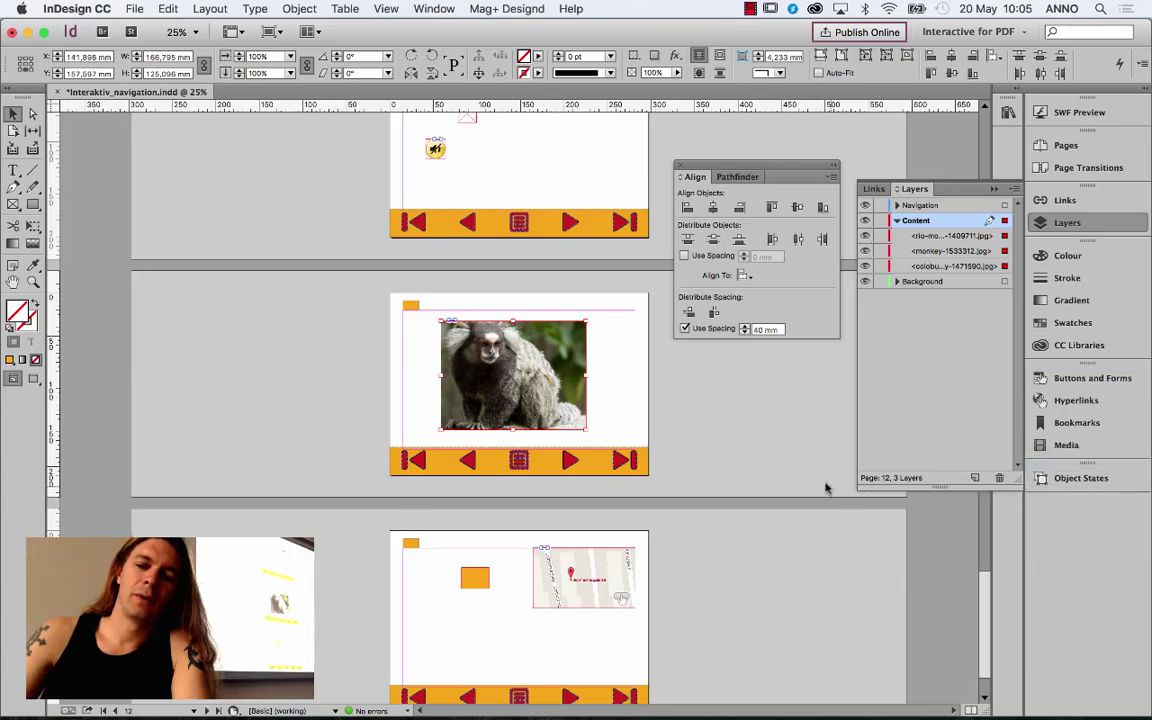
{"action": "left_click", "coordinate": [1062, 480]}
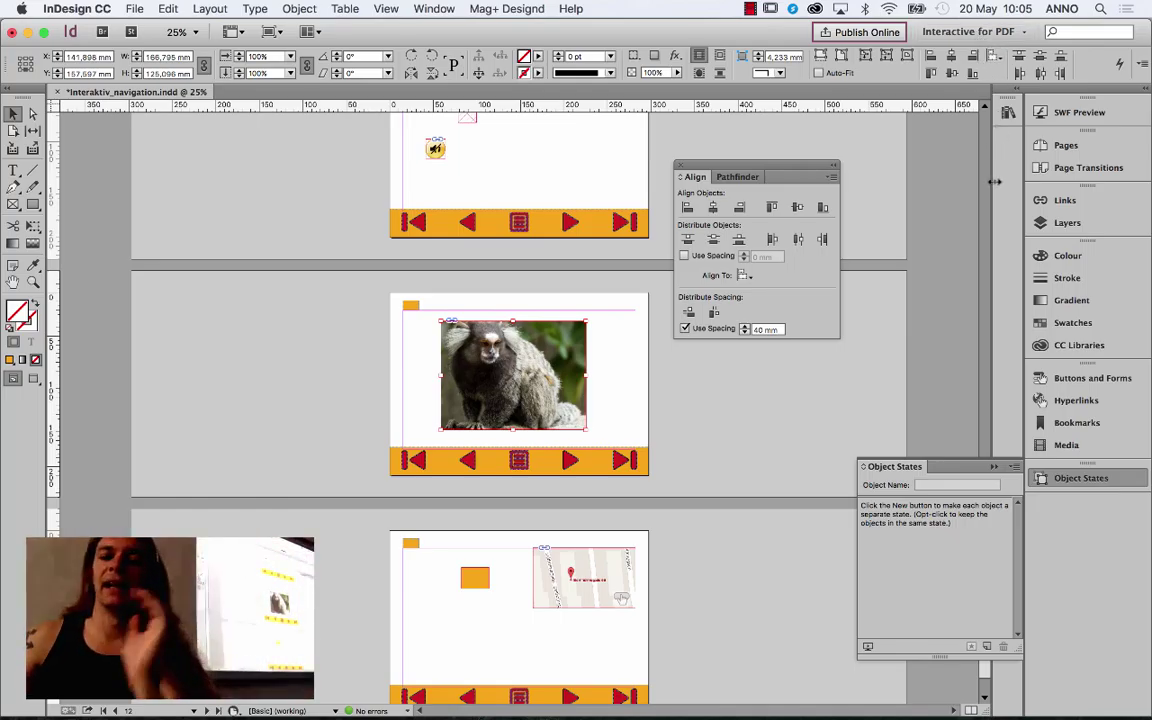
Step: Try turning the three stacked monkey images into a multi-state object with one state per image, and undo it
{"action": "left_click", "coordinate": [1016, 469]}
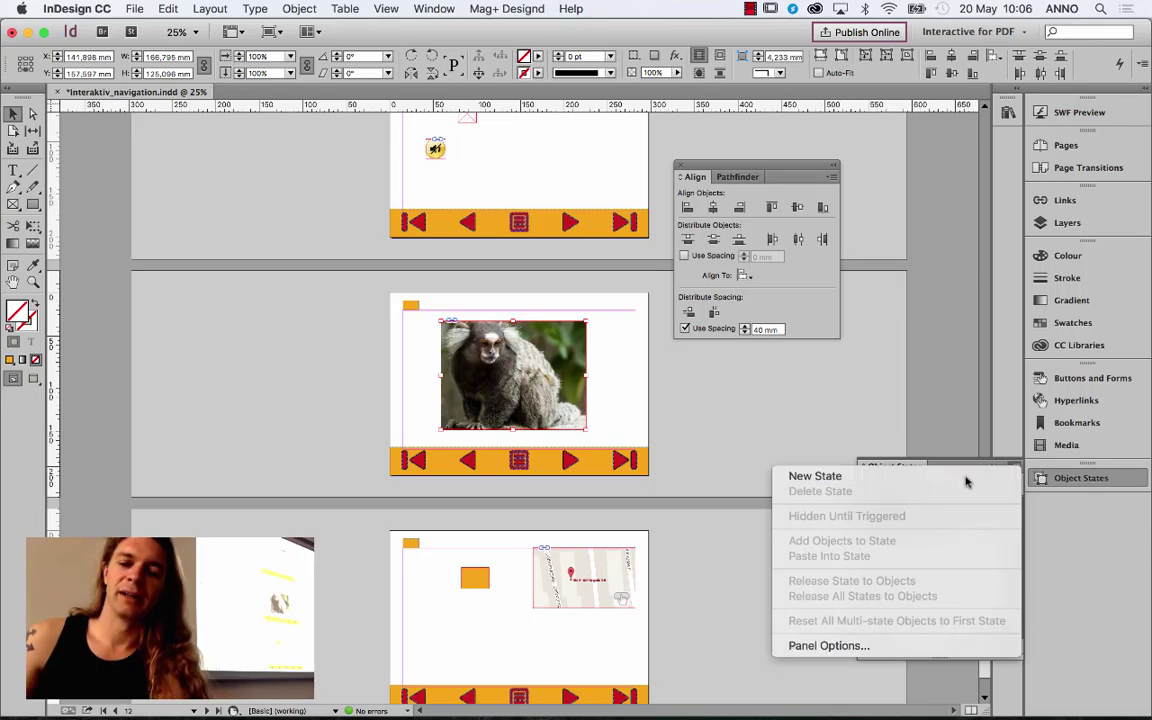
{"action": "left_click", "coordinate": [900, 477]}
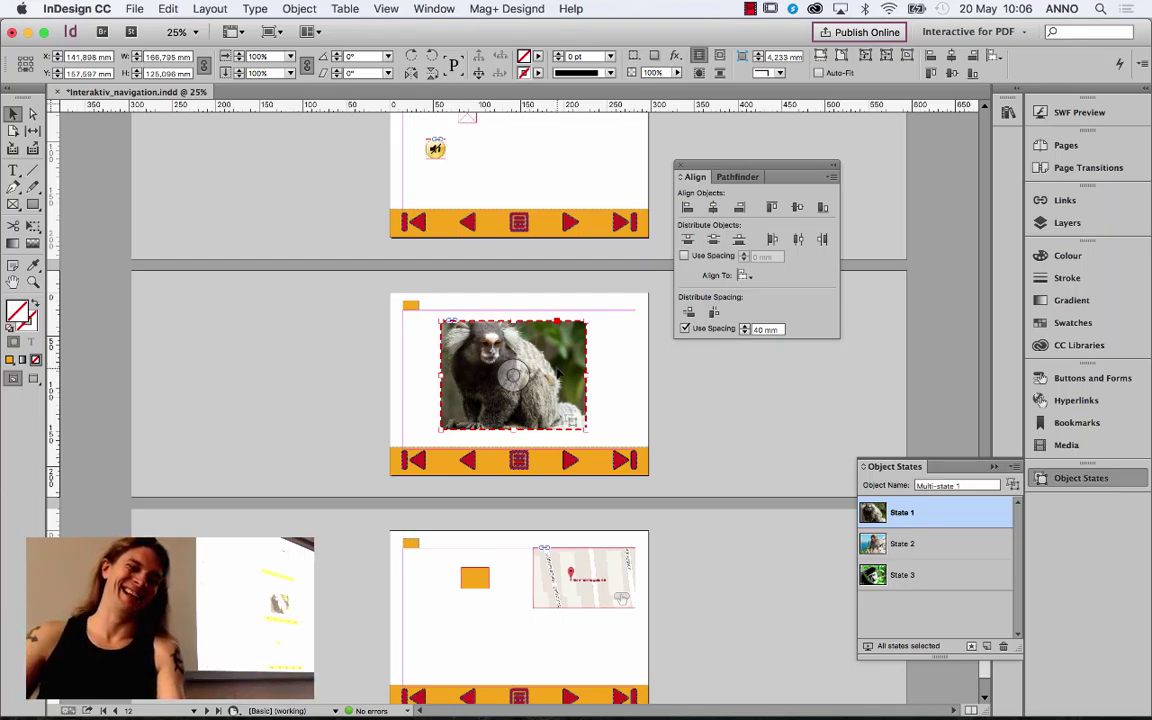
{"action": "key", "text": "super+z"}
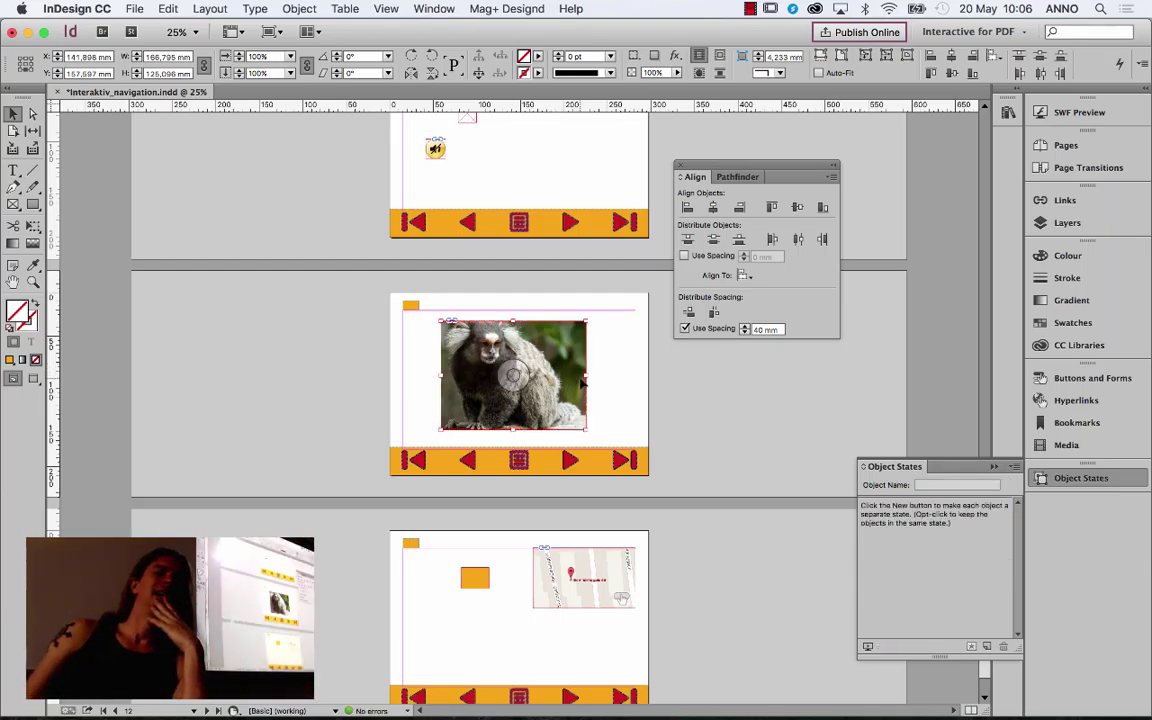
Step: Turn the three stacked monkey images on page 12 into a multi-state object with one state per image
{"action": "left_click", "coordinate": [1062, 222]}
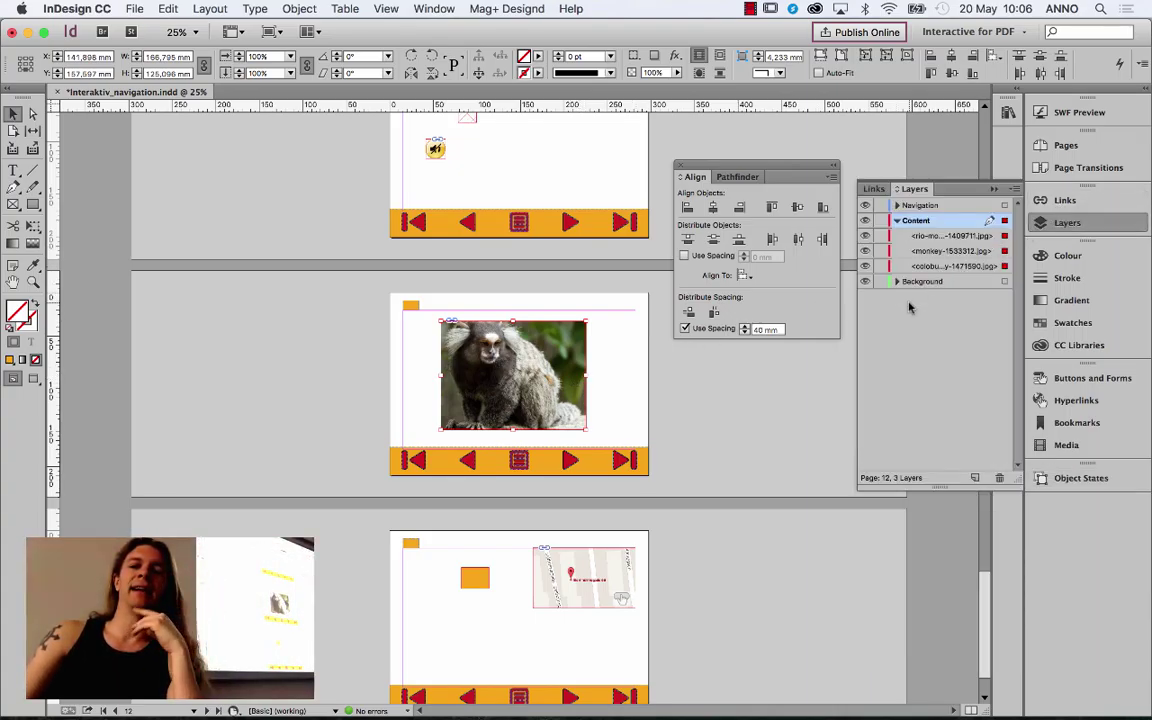
{"action": "left_click", "coordinate": [552, 260]}
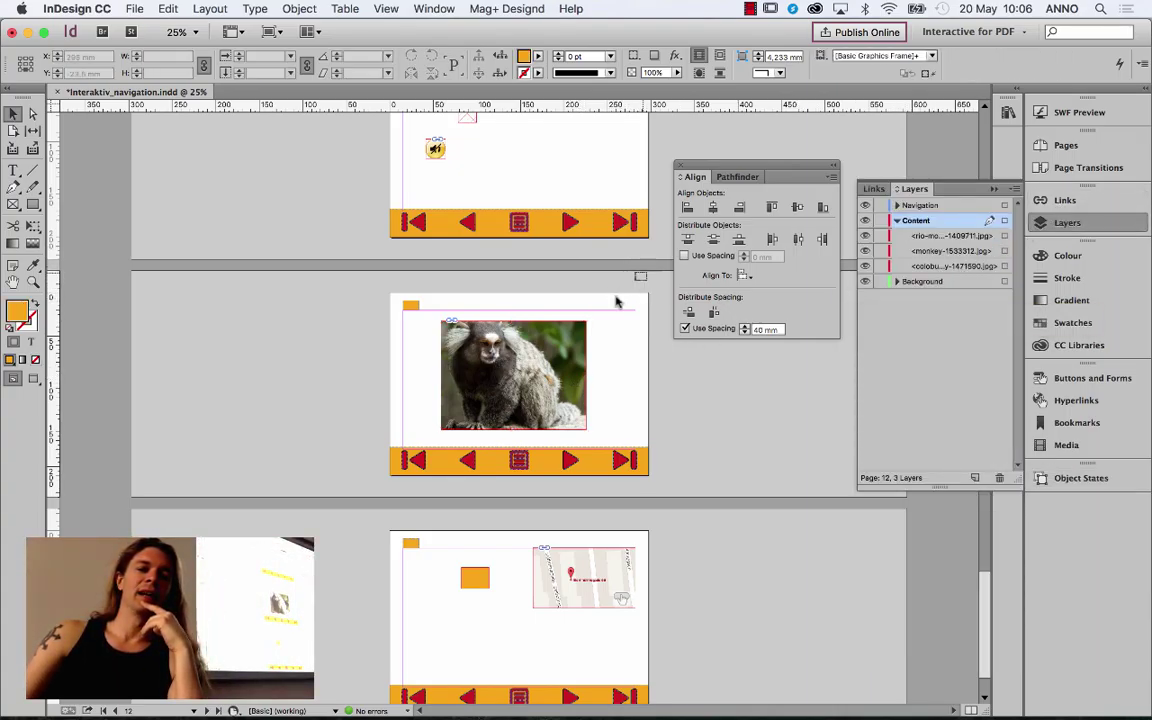
{"action": "left_click", "coordinate": [495, 395]}
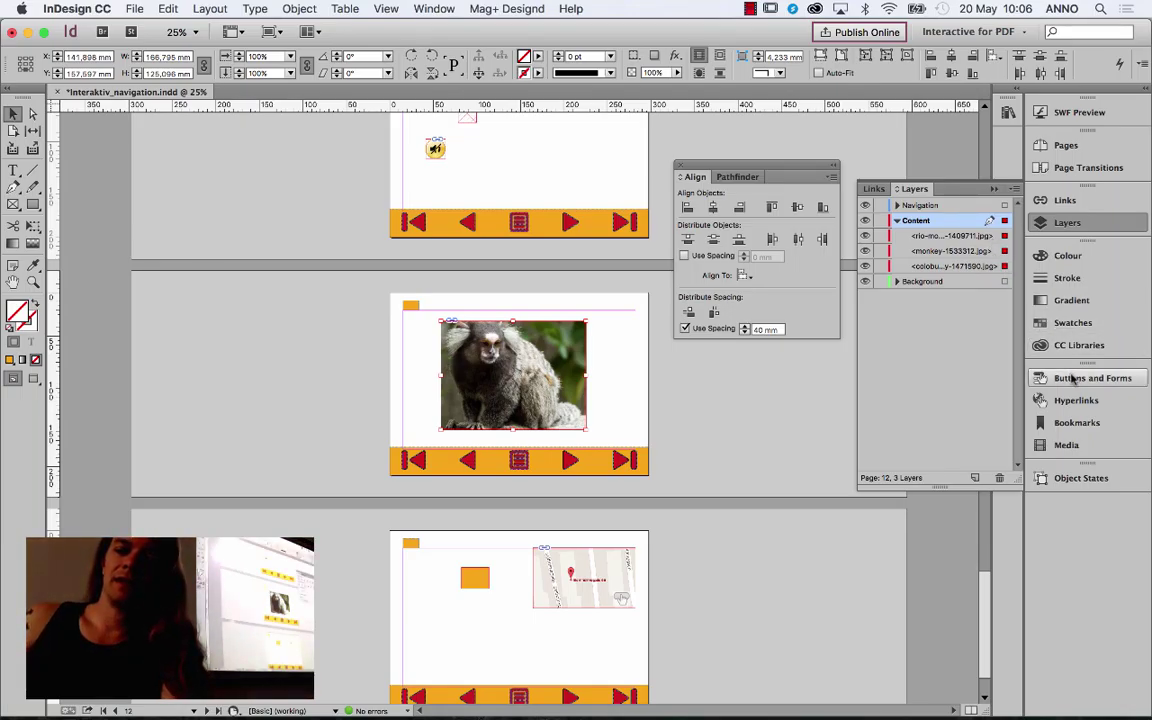
{"action": "left_click", "coordinate": [1081, 478]}
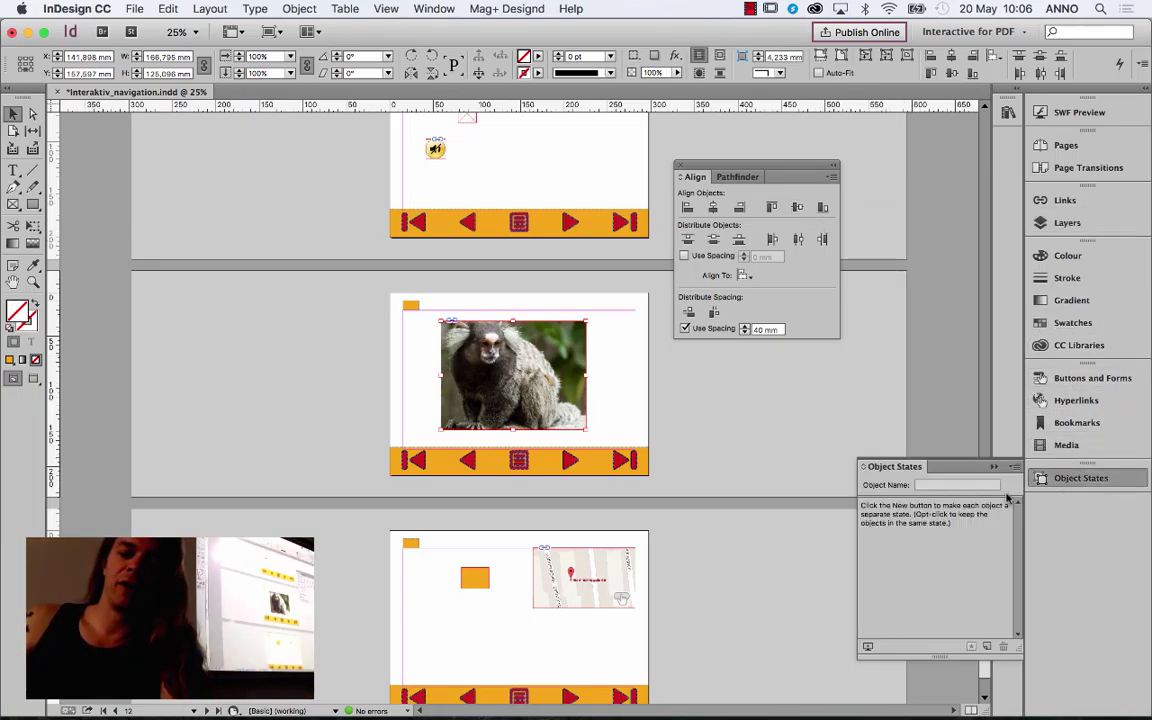
{"action": "left_click", "coordinate": [1012, 466]}
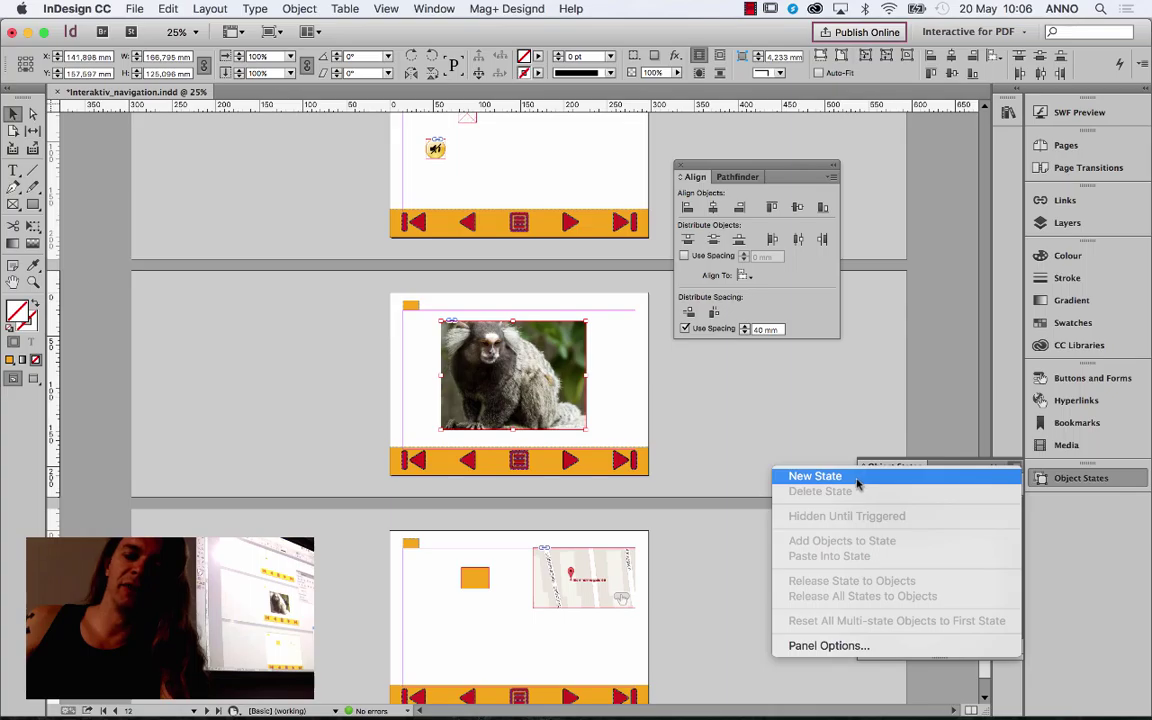
{"action": "left_click", "coordinate": [857, 484]}
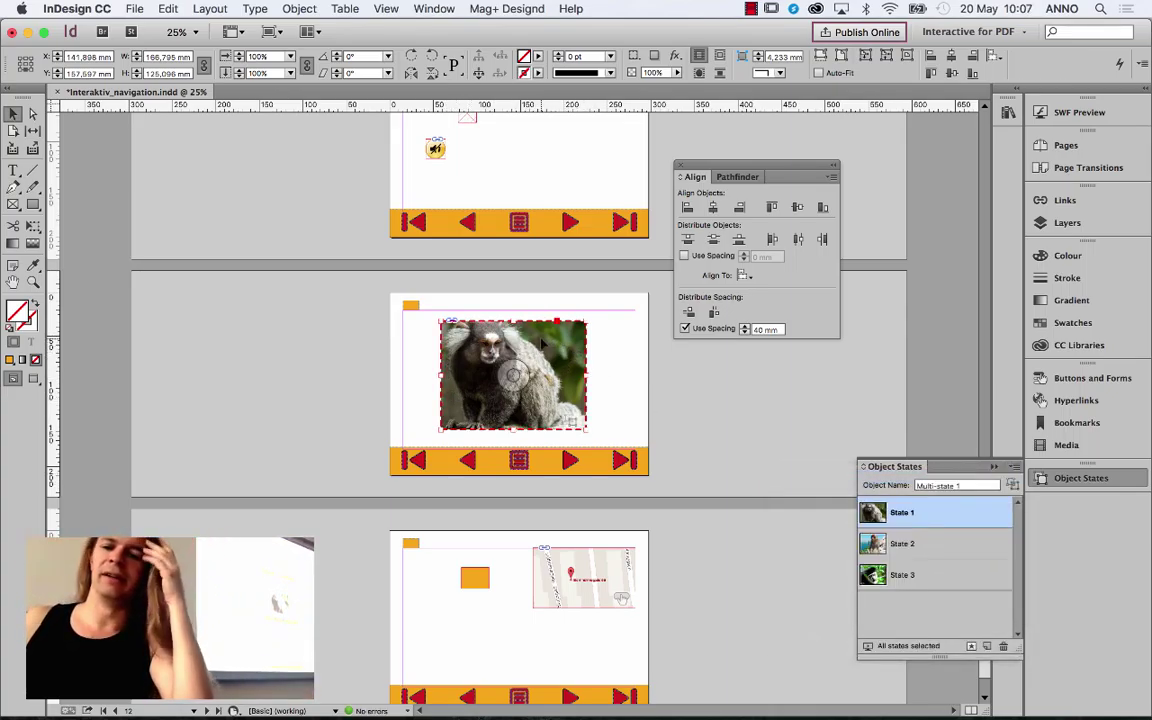
Step: Preview State 1, State 2 and State 3 of the monkey multi-state object to check which image each displays
{"action": "left_click", "coordinate": [929, 543]}
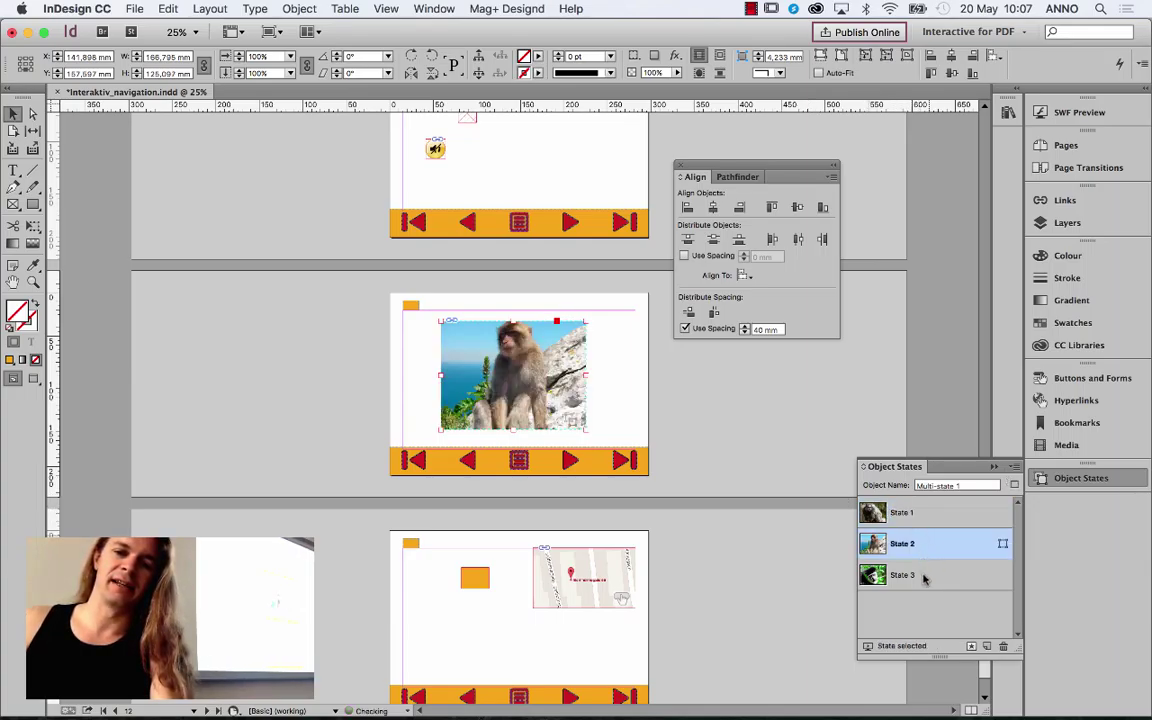
{"action": "left_click", "coordinate": [926, 575]}
{"action": "left_click", "coordinate": [935, 543]}
{"action": "left_click", "coordinate": [934, 514]}
{"action": "left_click", "coordinate": [933, 541]}
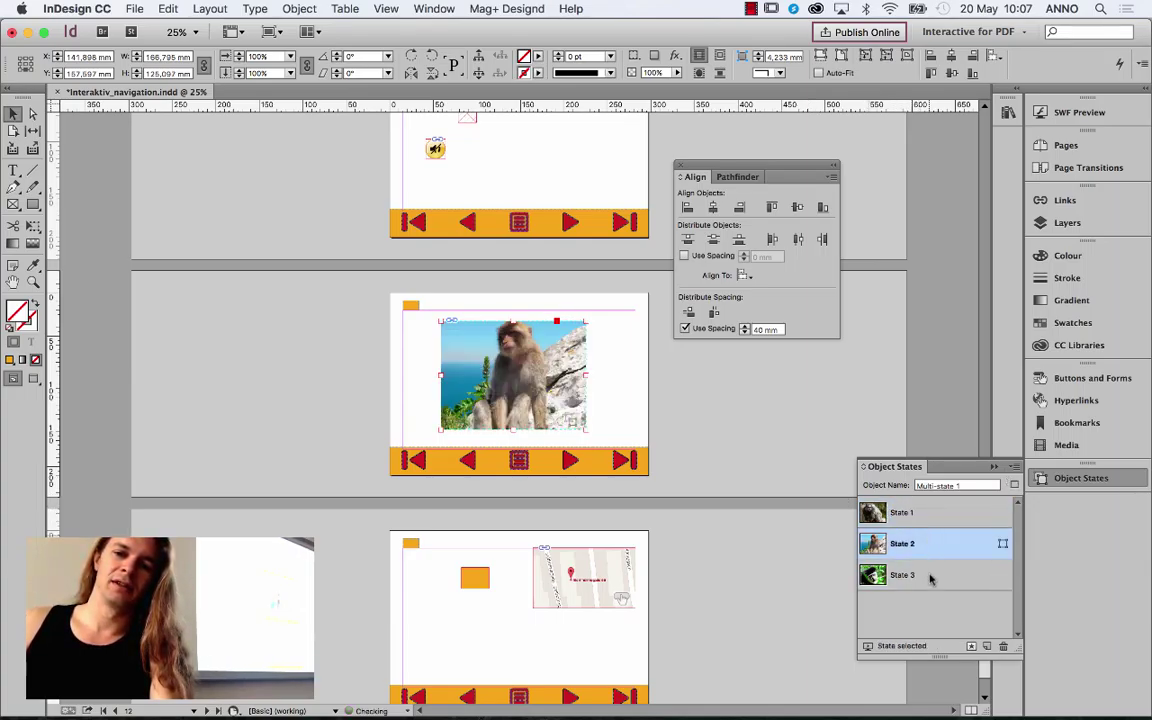
{"action": "left_click", "coordinate": [930, 575]}
{"action": "left_click", "coordinate": [936, 545]}
{"action": "left_click", "coordinate": [935, 514]}
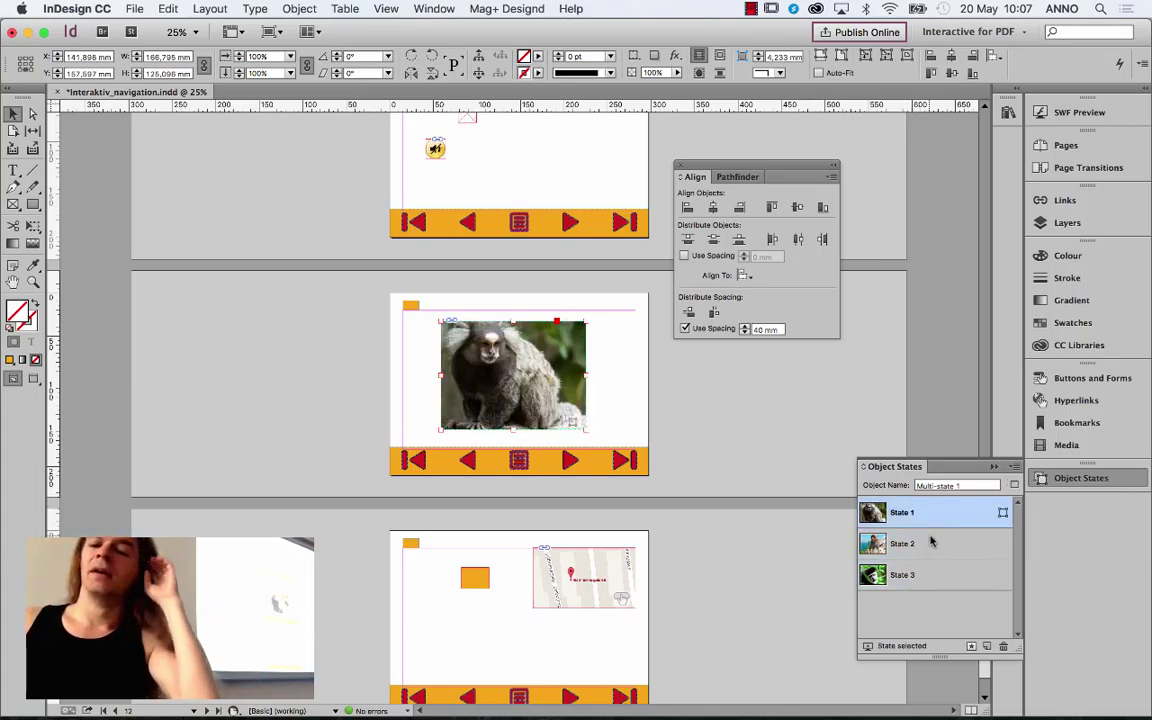
Step: Move the photo inside its State 2 frame down to about Y 190 mm, and compare it with the other states
{"action": "left_click", "coordinate": [933, 543]}
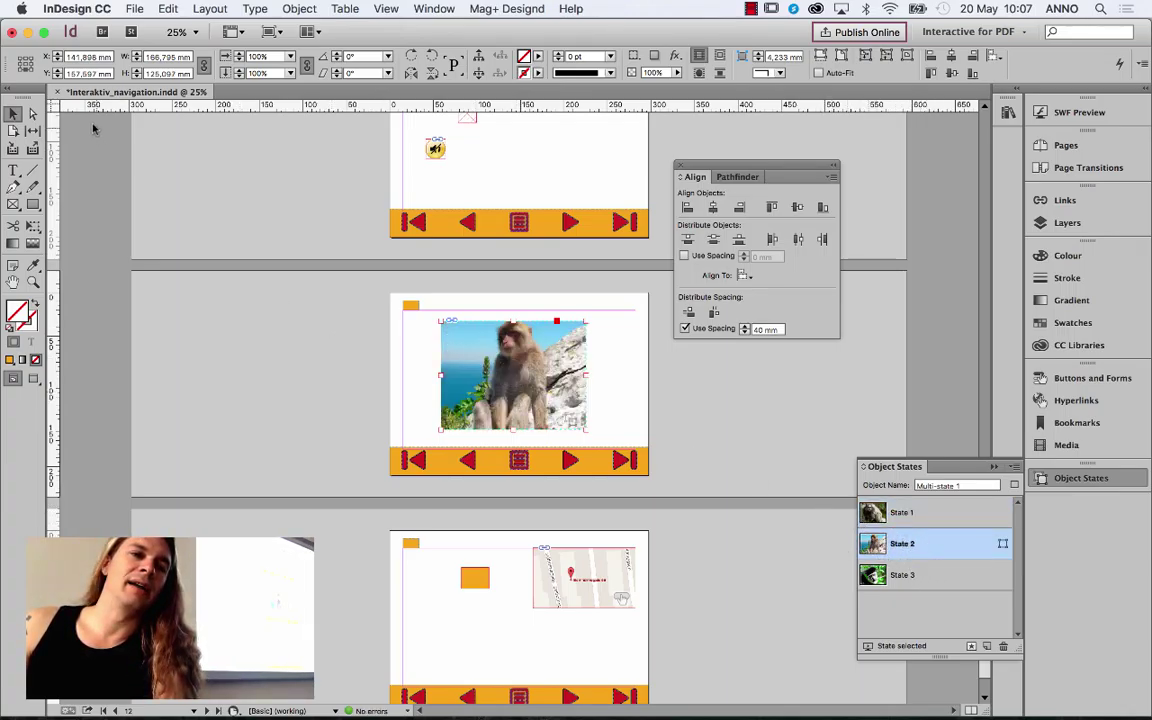
{"action": "left_click", "coordinate": [32, 113]}
{"action": "left_click", "coordinate": [488, 357]}
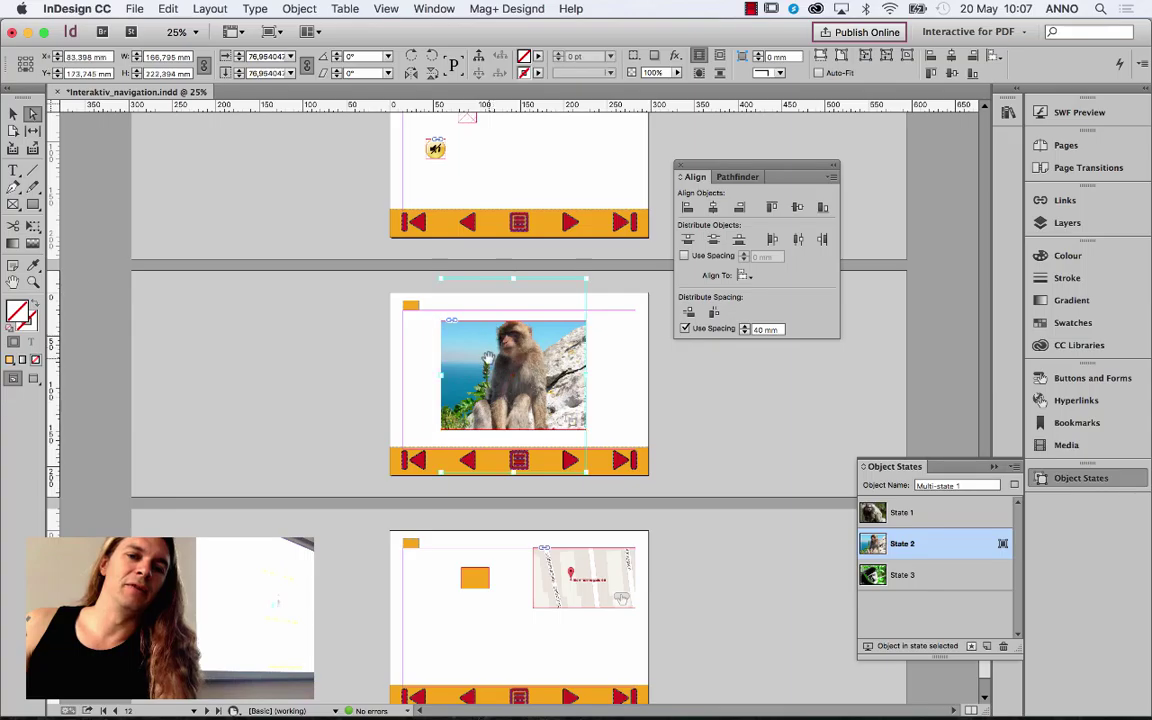
{"action": "left_click_drag", "start_coordinate": [488, 357], "coordinate": [507, 381]}
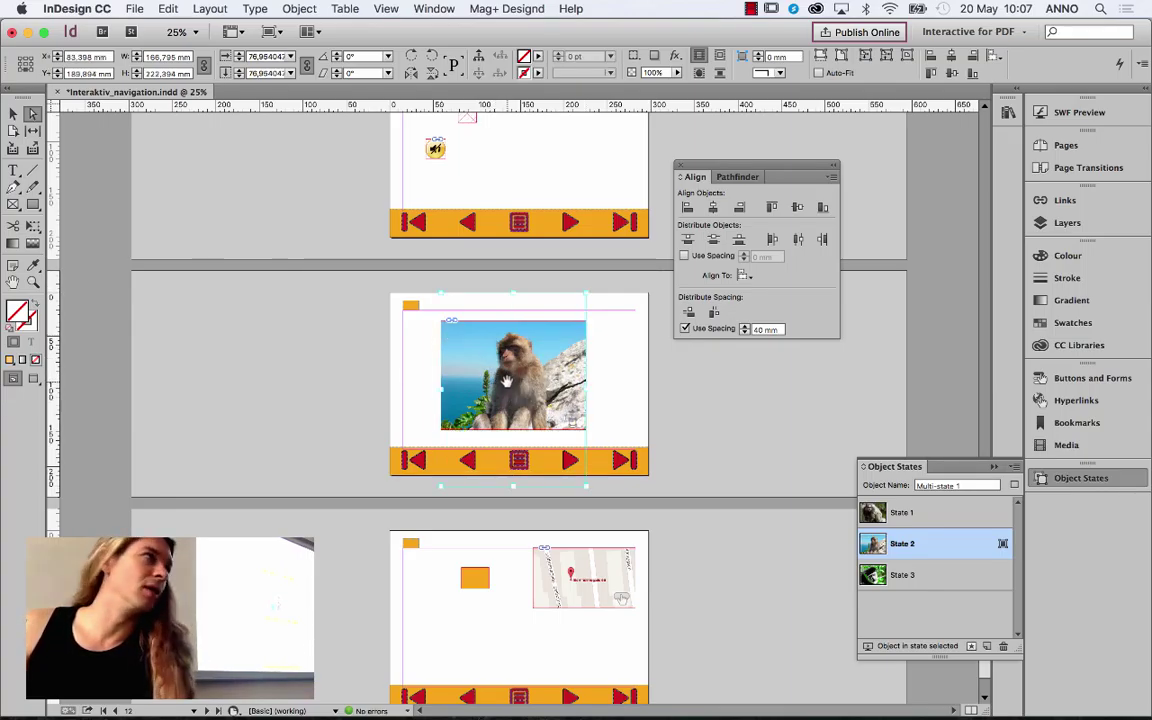
{"action": "left_click", "coordinate": [958, 512]}
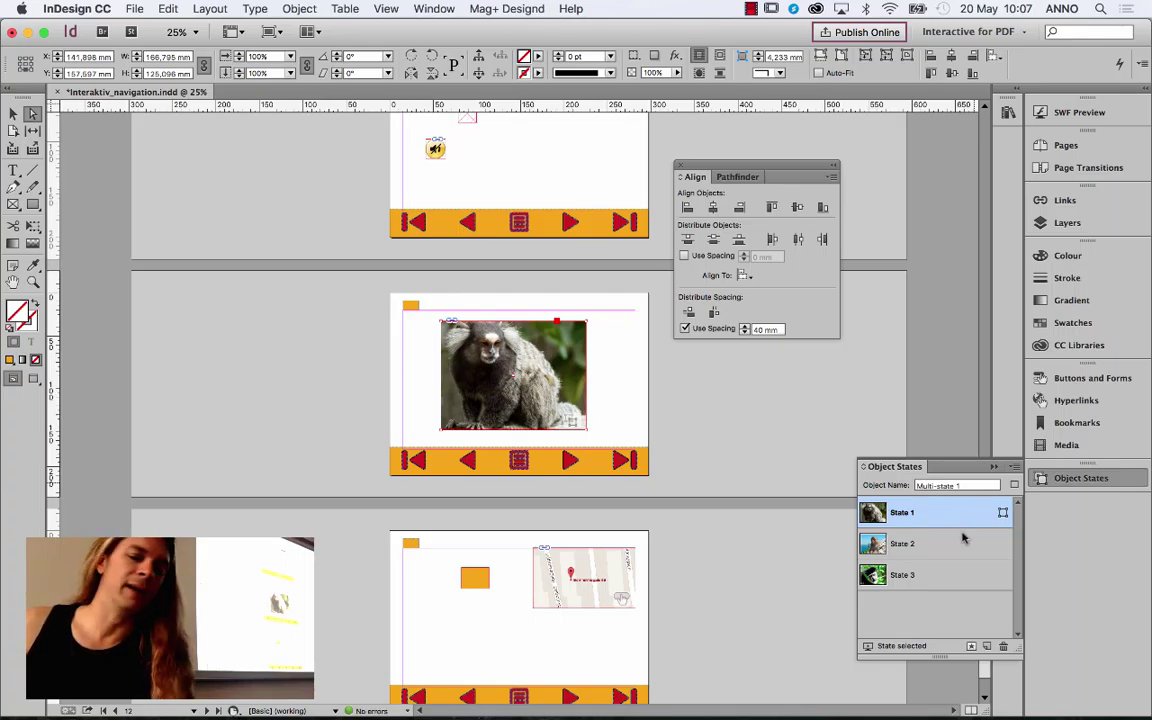
{"action": "left_click", "coordinate": [962, 578]}
{"action": "left_click", "coordinate": [956, 543]}
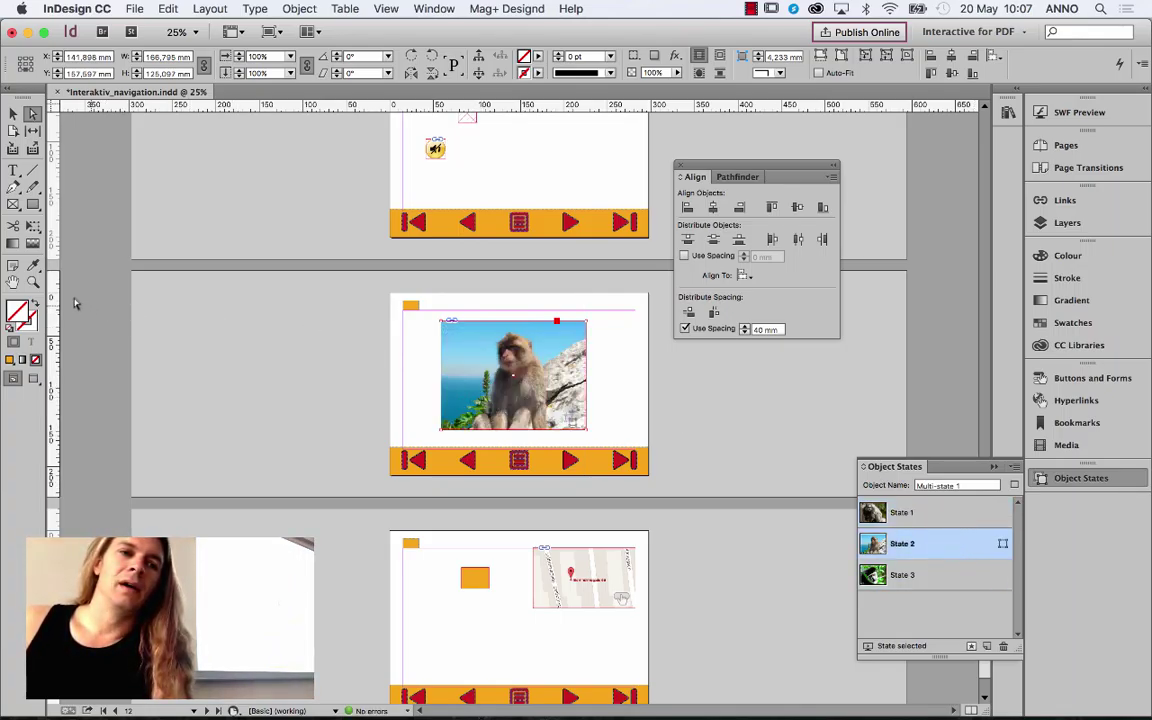
Step: Draw an orange rectangle about 22 by 26 mm beside the monkey image's left edge and convert it to a triangle
{"action": "left_click", "coordinate": [33, 282]}
{"action": "left_click_drag", "start_coordinate": [374, 261], "coordinate": [592, 430]}
{"action": "left_click_drag", "start_coordinate": [688, 162], "coordinate": [813, 150]}
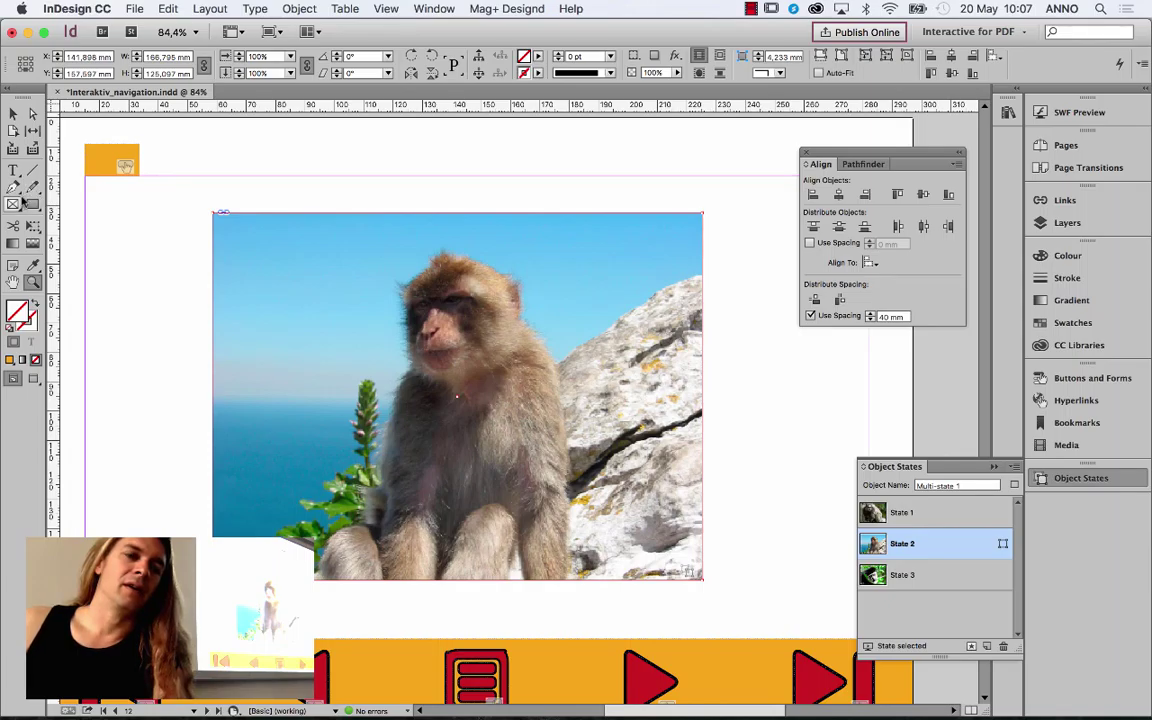
{"action": "left_click", "coordinate": [33, 203]}
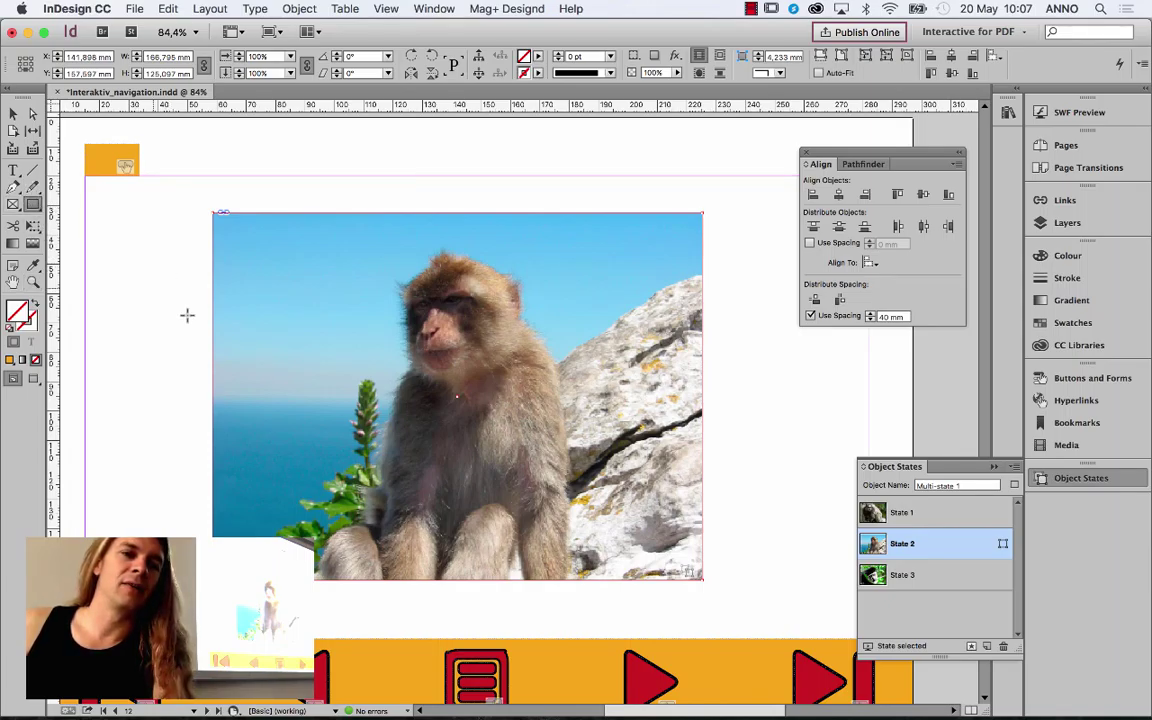
{"action": "left_click_drag", "start_coordinate": [112, 311], "coordinate": [184, 420]}
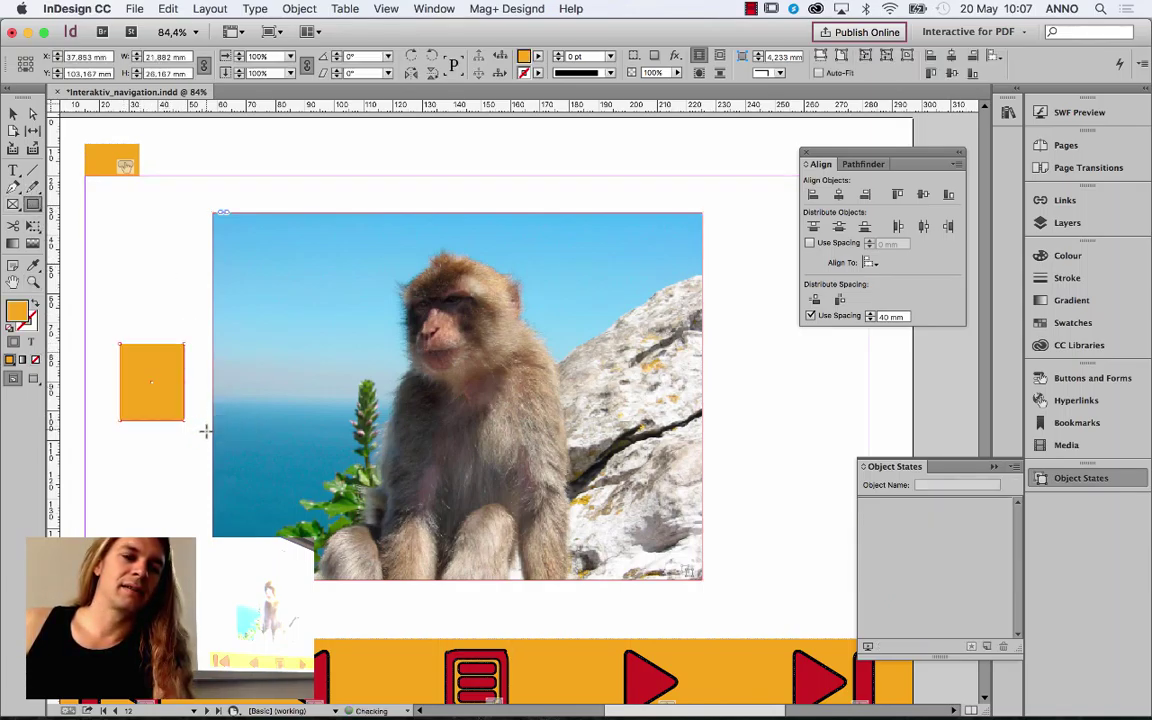
{"action": "left_click", "coordinate": [299, 8]}
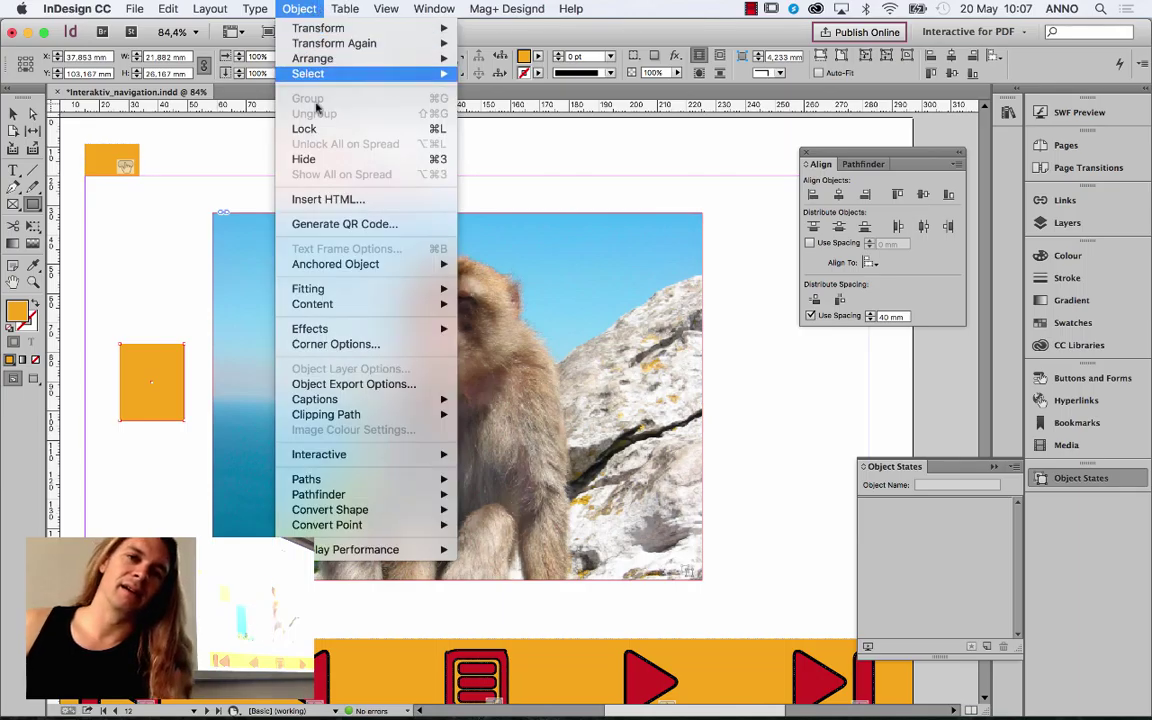
{"action": "mouse_move", "coordinate": [320, 510]}
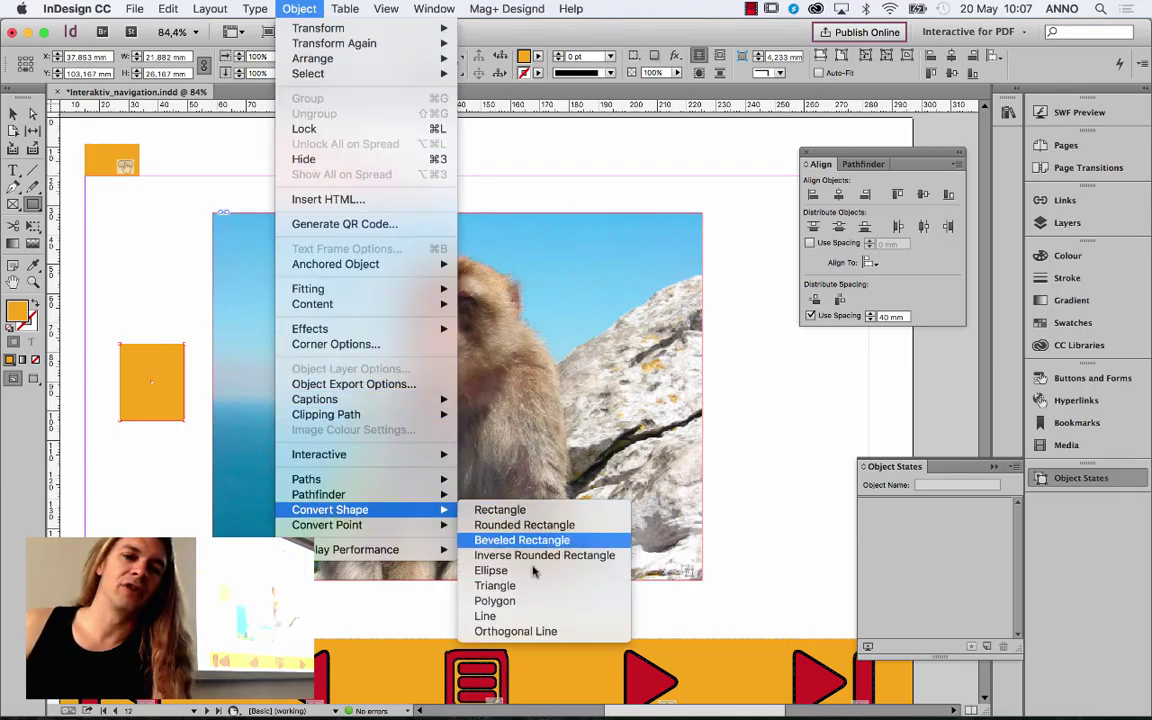
{"action": "left_click", "coordinate": [495, 586]}
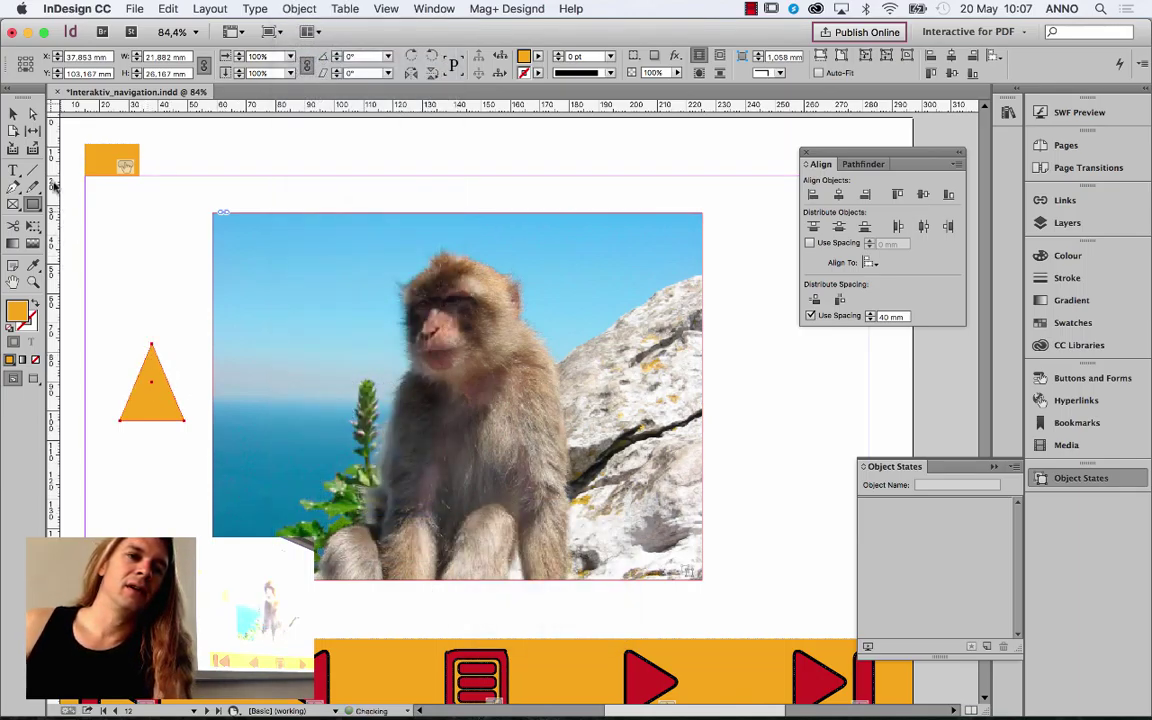
Step: Rotate the triangle 90° with a height of about 17 mm, and place a copy rotated to -90° on the image's right side
{"action": "left_click", "coordinate": [13, 113]}
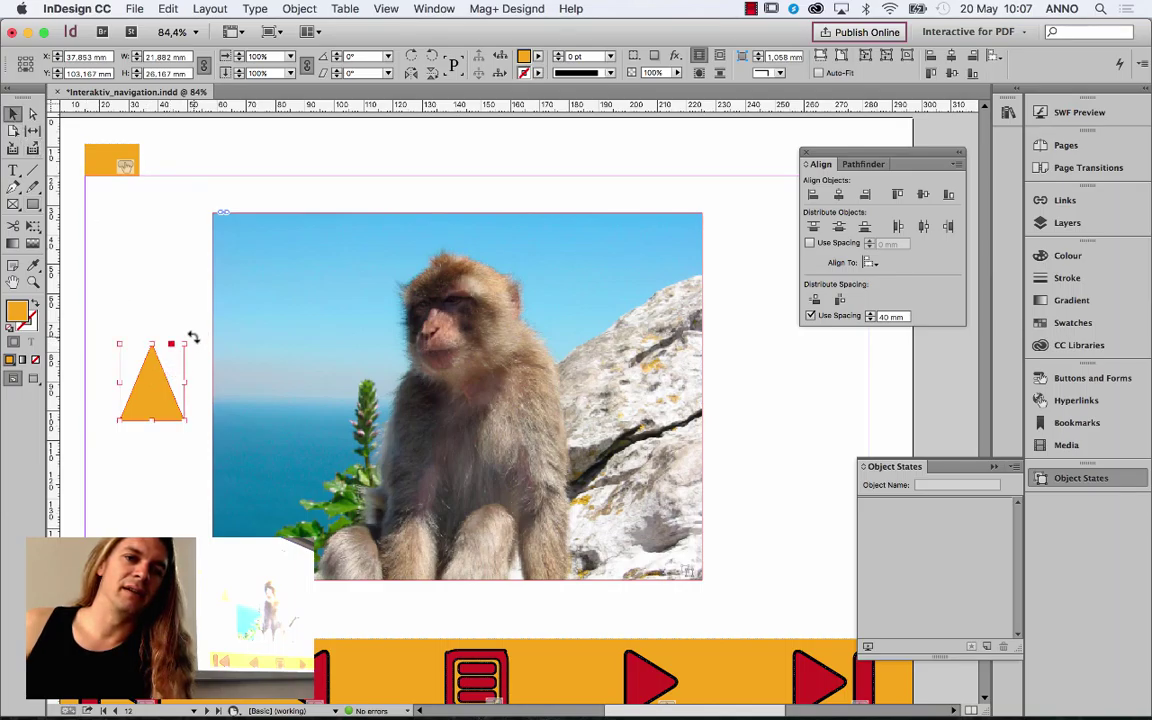
{"action": "left_click_drag", "start_coordinate": [193, 339], "coordinate": [765, 425]}
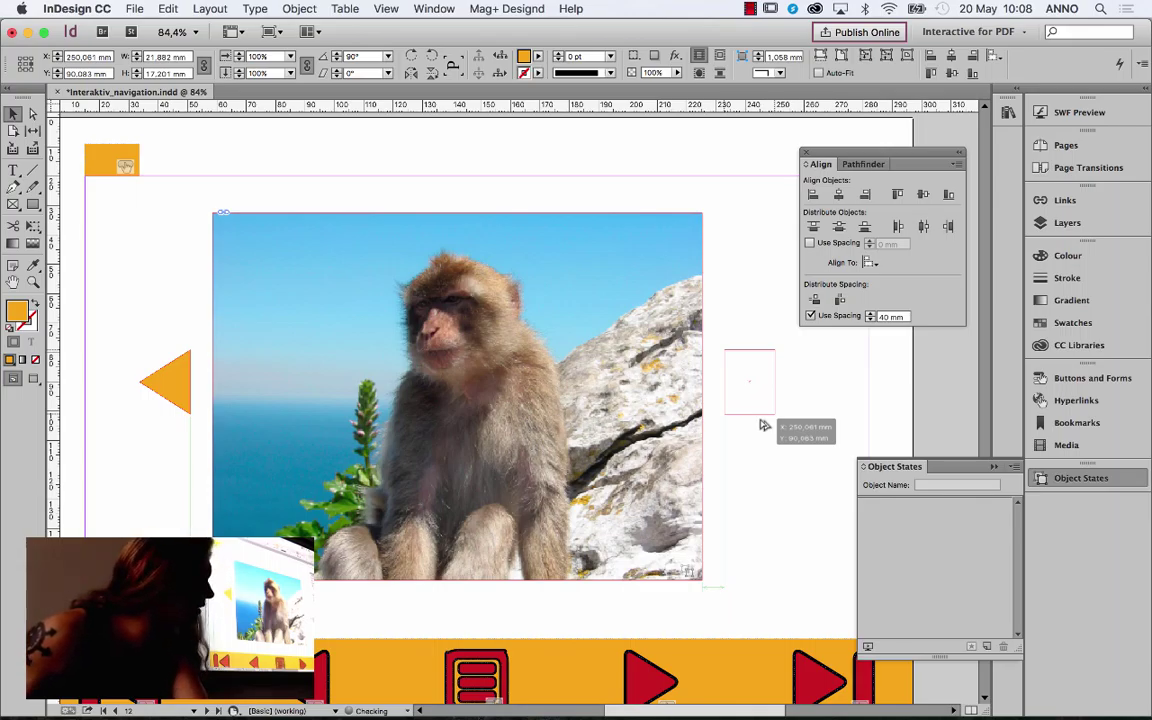
{"action": "left_click_drag", "start_coordinate": [764, 425], "coordinate": [760, 425]}
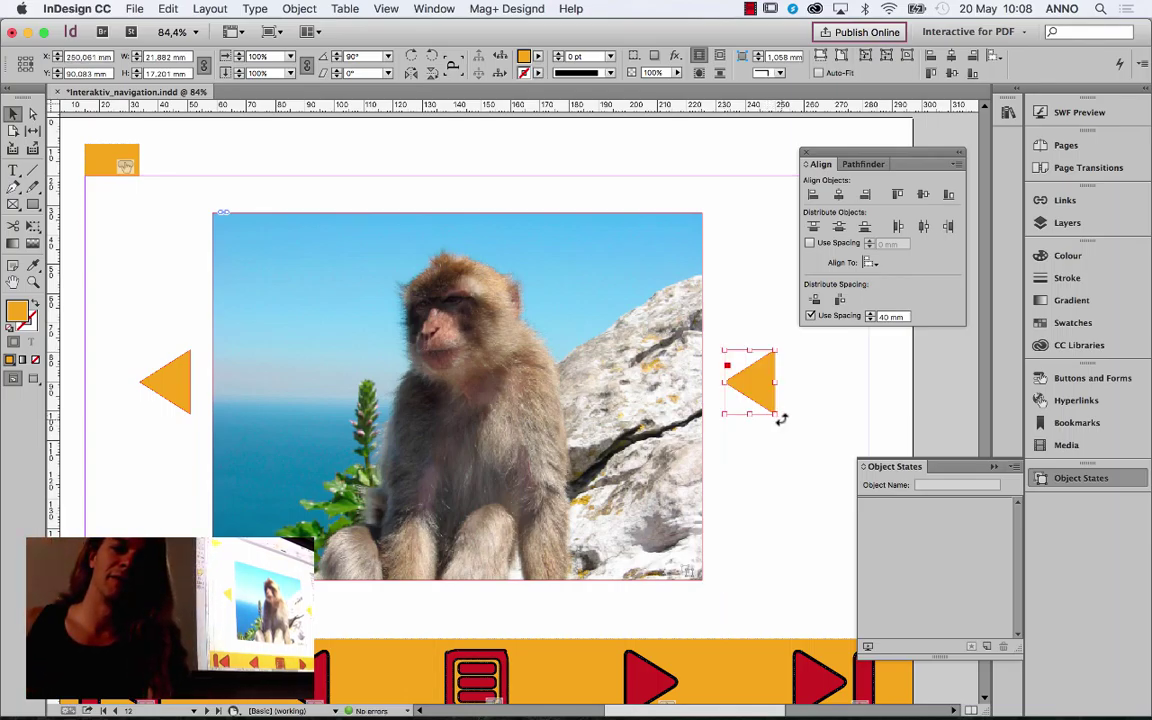
{"action": "left_click_drag", "start_coordinate": [781, 419], "coordinate": [737, 374]}
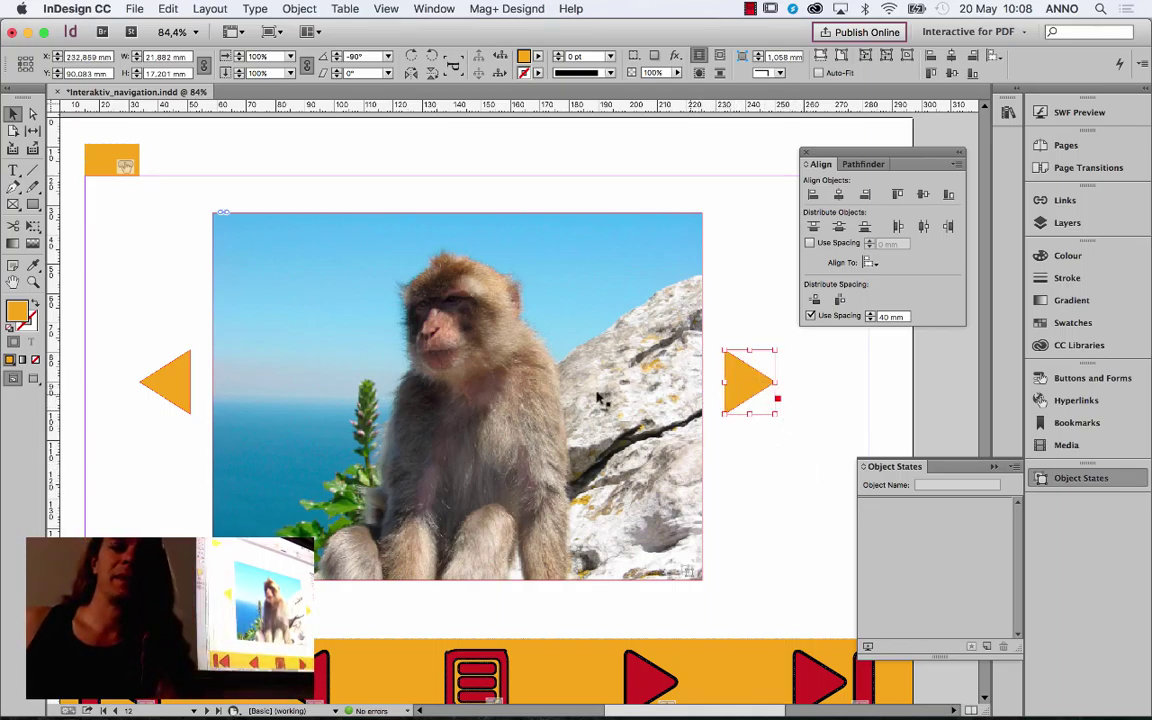
Step: Make the left-pointing triangle a button with a Go To Previous State action on release or tap for the multi-state object
{"action": "left_click", "coordinate": [181, 399]}
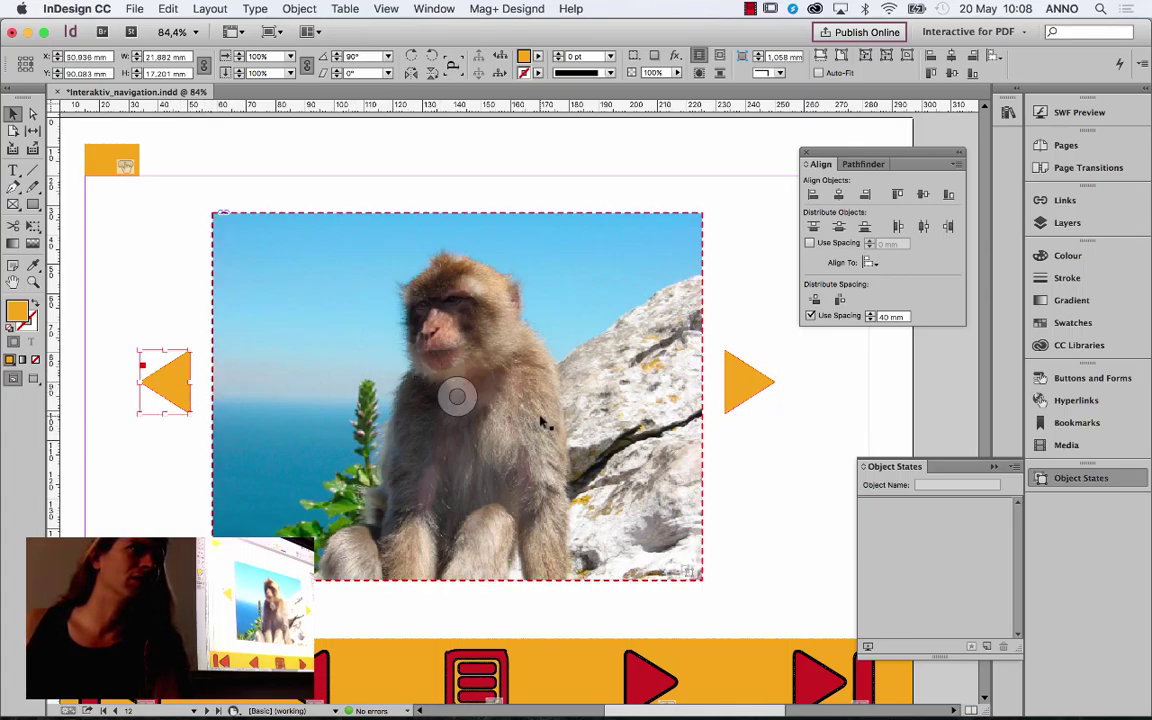
{"action": "left_click", "coordinate": [745, 390]}
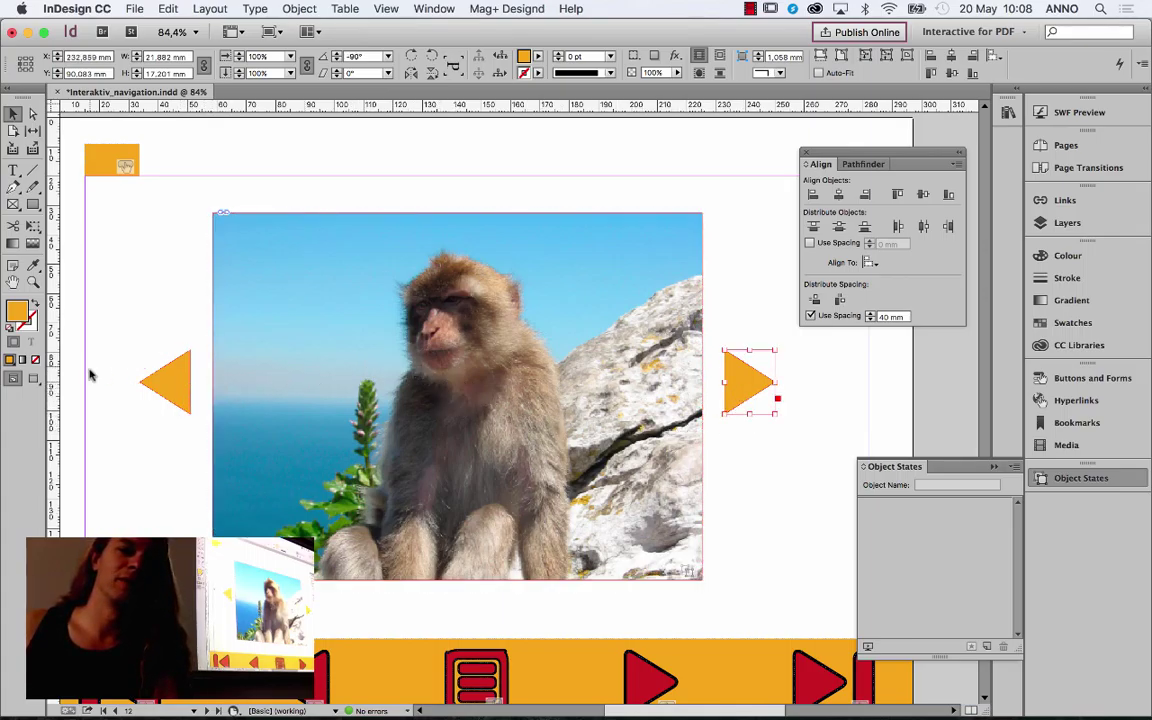
{"action": "left_click", "coordinate": [172, 385]}
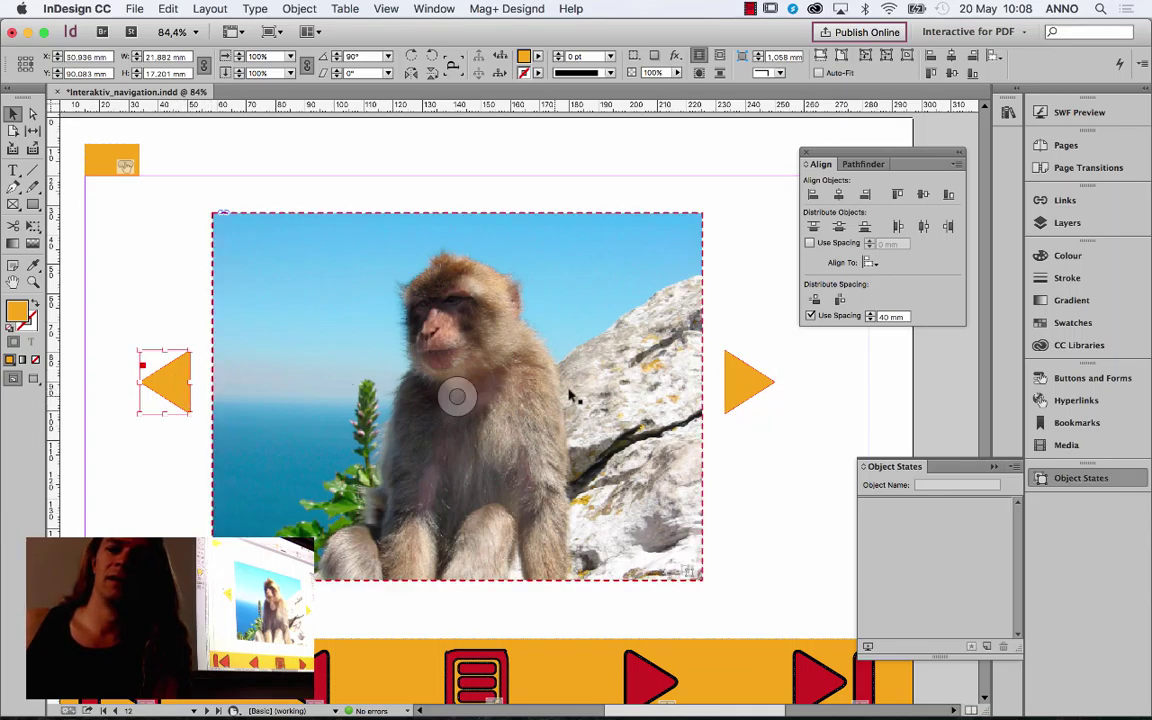
{"action": "left_click", "coordinate": [1080, 377]}
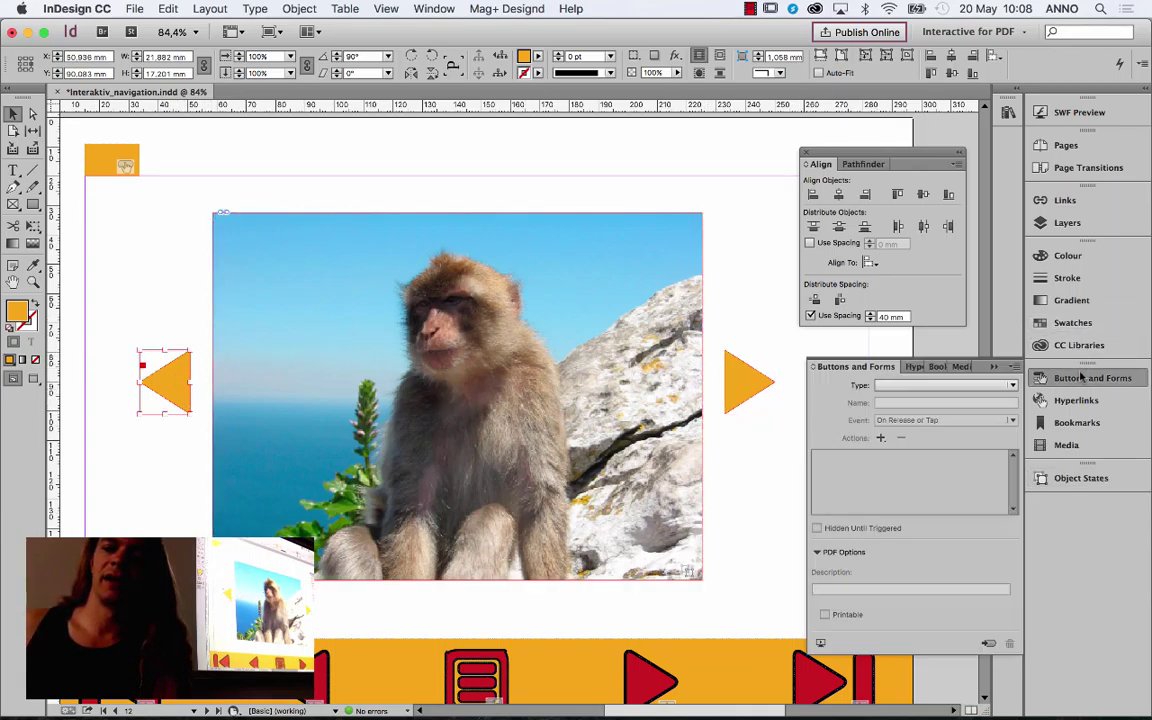
{"action": "left_click", "coordinate": [881, 438]}
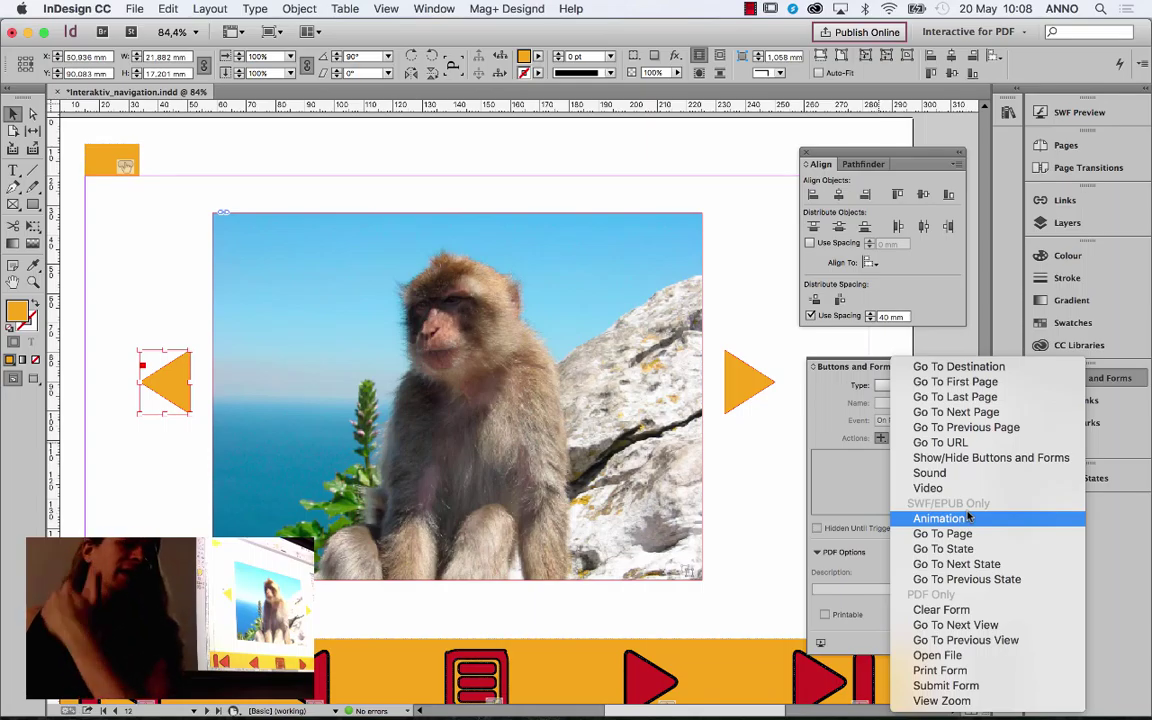
{"action": "left_click", "coordinate": [866, 542]}
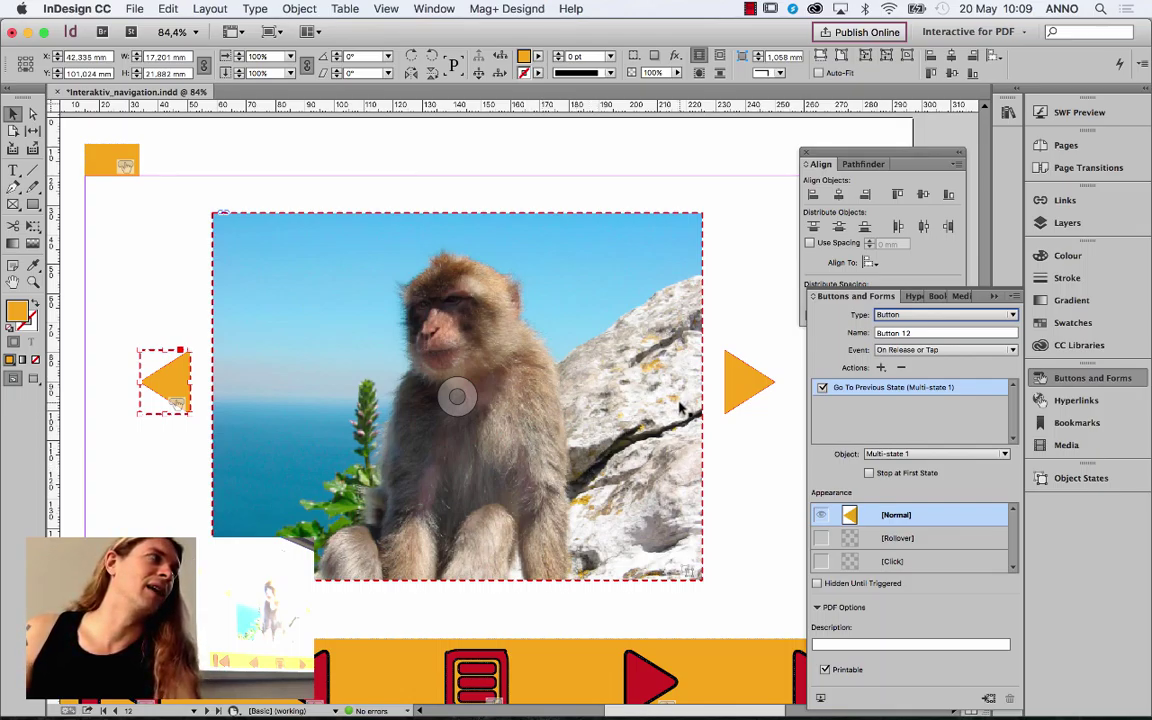
Step: Name the left triangle's button "Go to previous State" and select the right-pointing triangle
{"action": "left_click", "coordinate": [737, 392]}
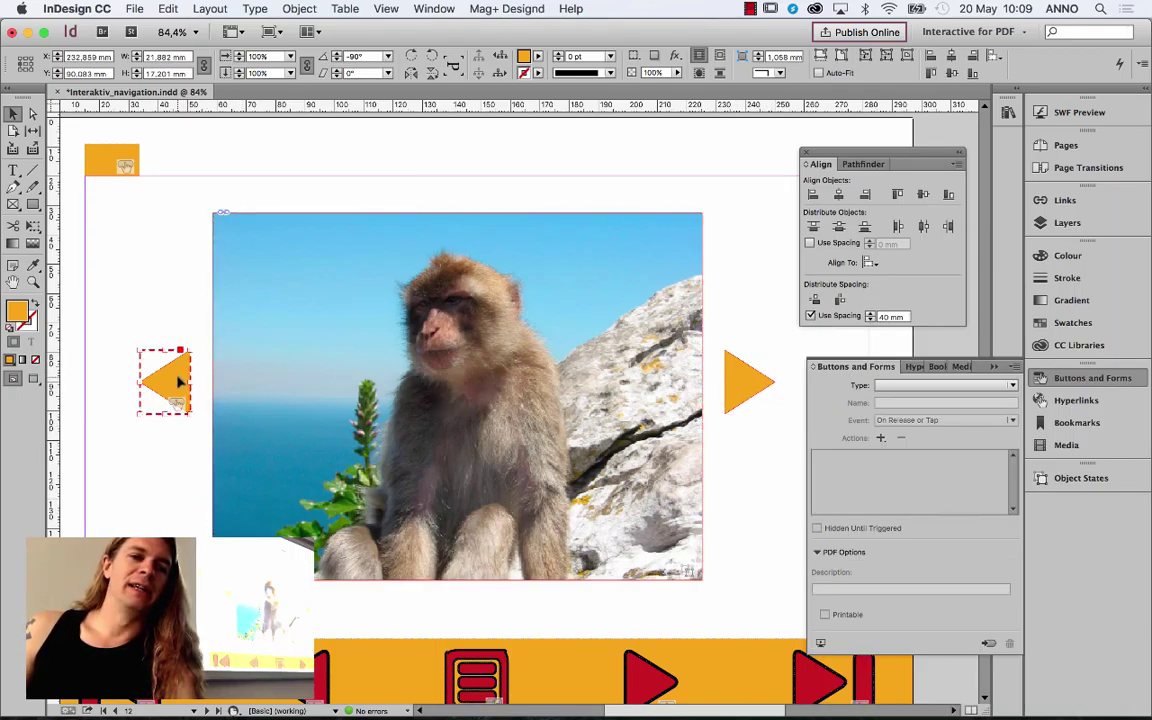
{"action": "left_click", "coordinate": [178, 380]}
{"action": "triple_click", "coordinate": [932, 333]}
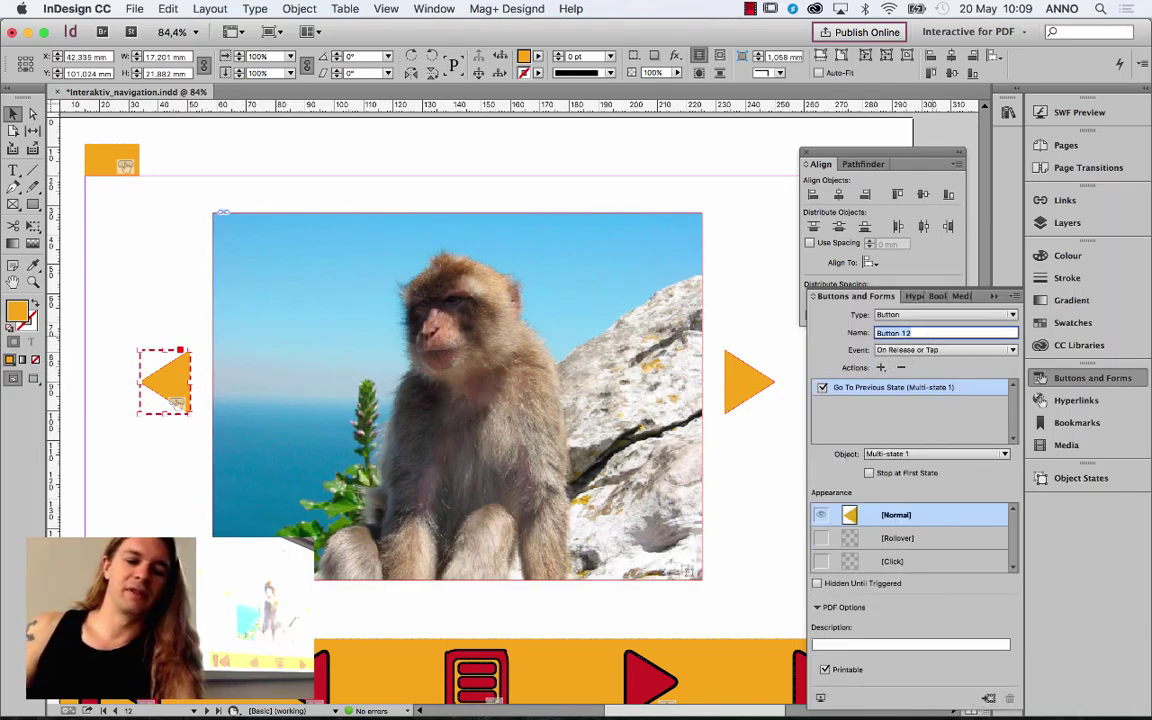
{"action": "type", "text": "Go to previo"}
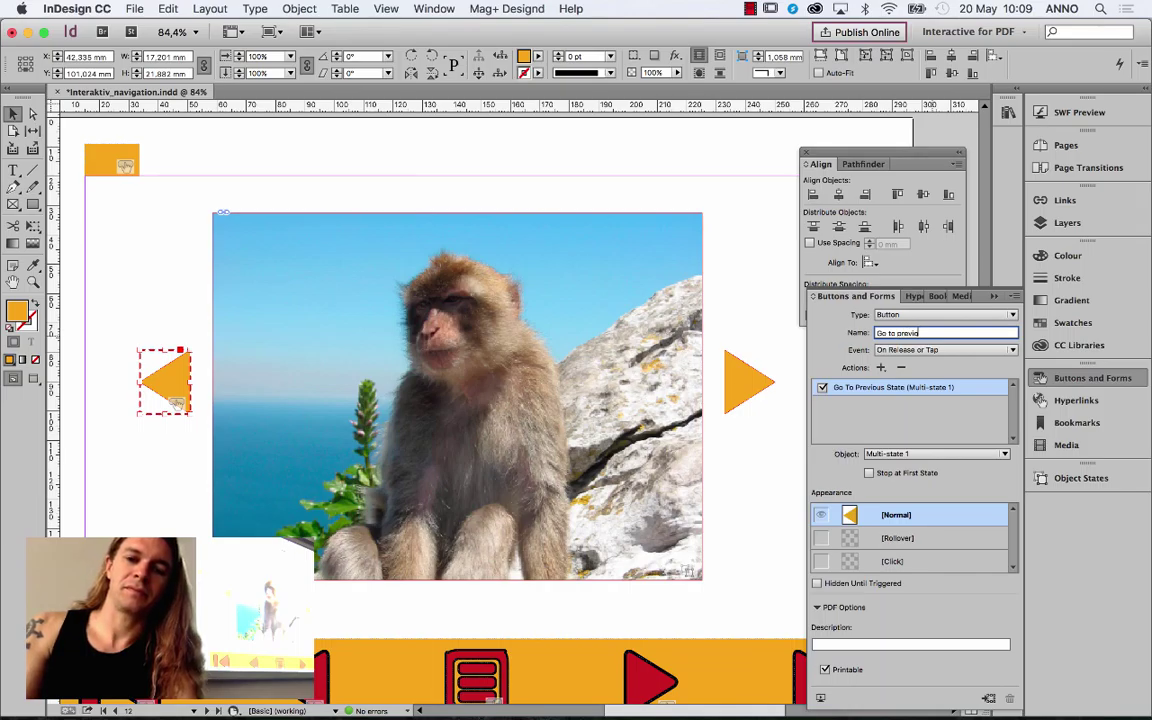
{"action": "type", "text": "us State"}
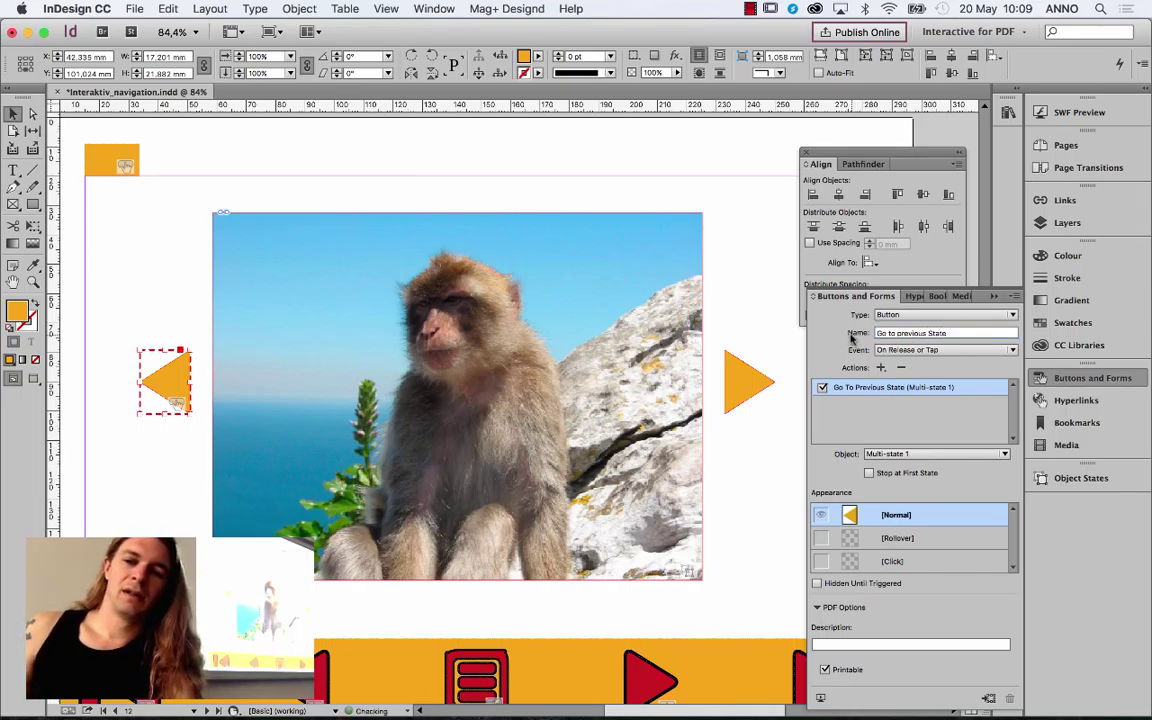
{"action": "left_click", "coordinate": [733, 396]}
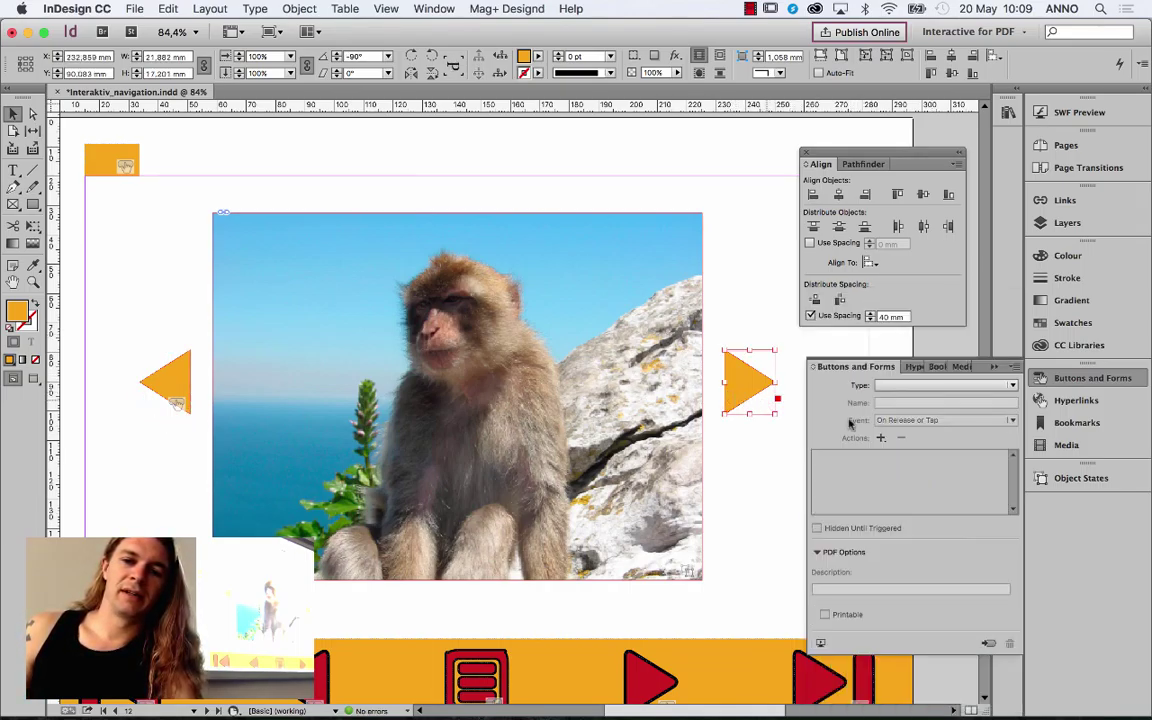
Step: Make the right-pointing triangle a button with a Go To Next State action for the multi-state object, named "Go to Next State"
{"action": "left_click", "coordinate": [881, 438]}
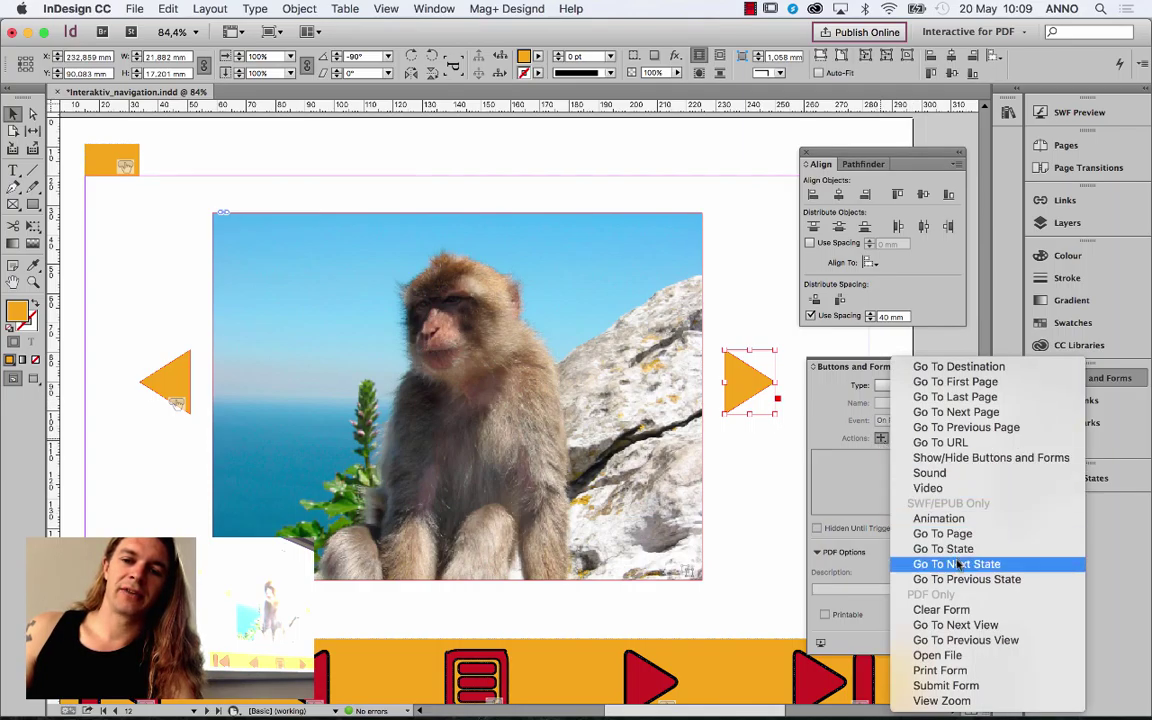
{"action": "left_click", "coordinate": [957, 564]}
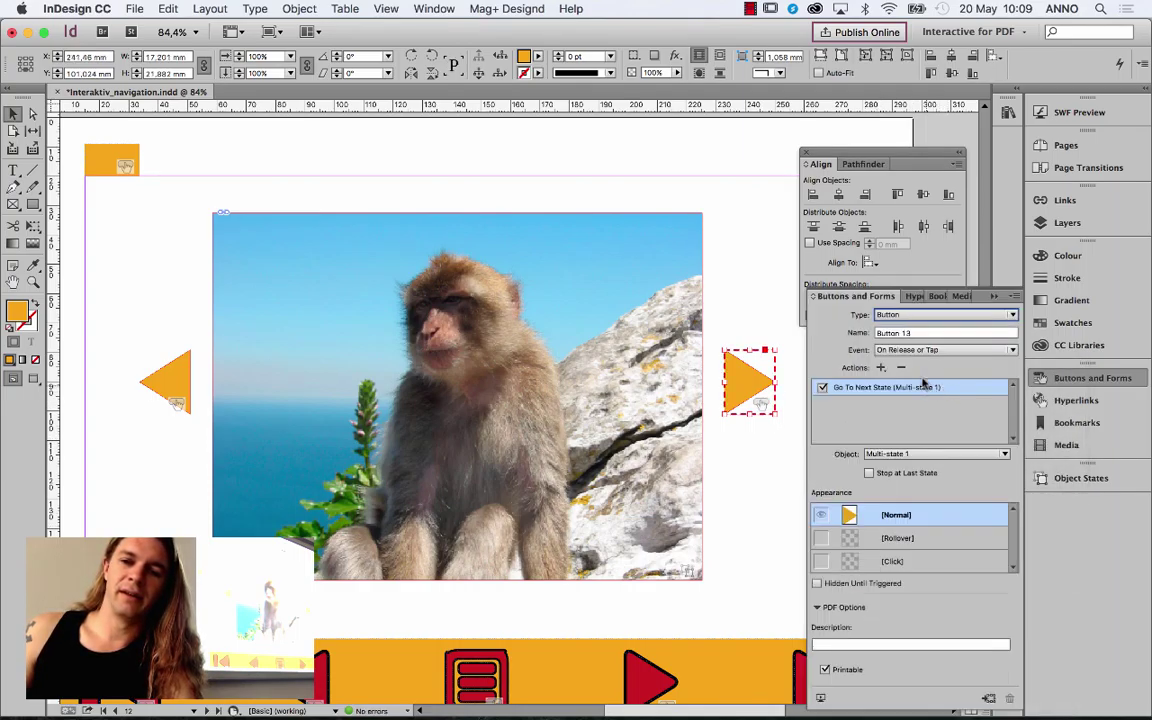
{"action": "triple_click", "coordinate": [908, 334]}
{"action": "type", "text": "n"}
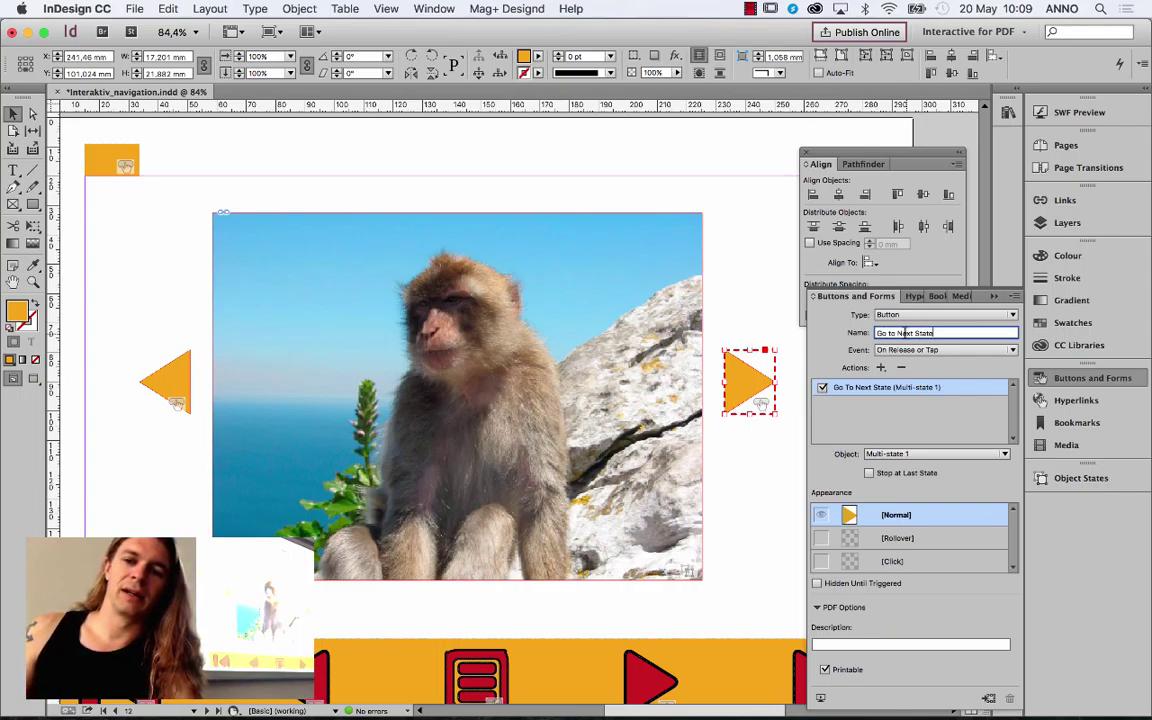
{"action": "left_click", "coordinate": [913, 387]}
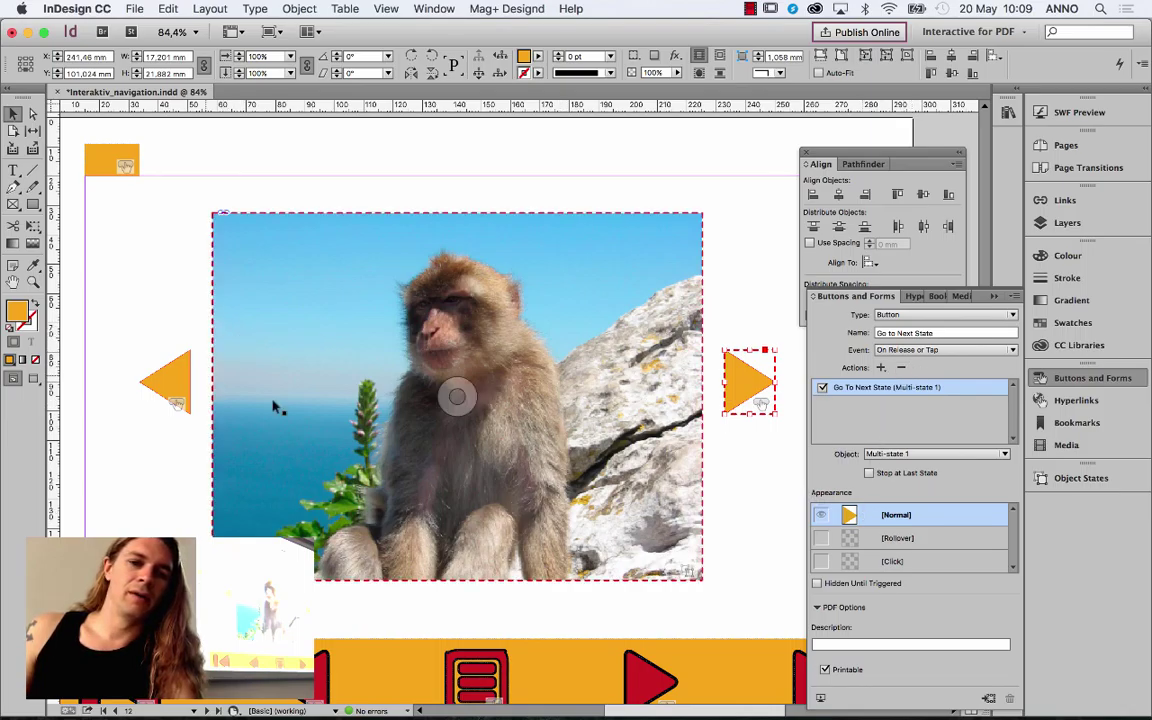
Step: Add a Rollover appearance to the next-state button and fill it with the red swatch C=15 M=100 Y=100 K=0
{"action": "left_click", "coordinate": [900, 541]}
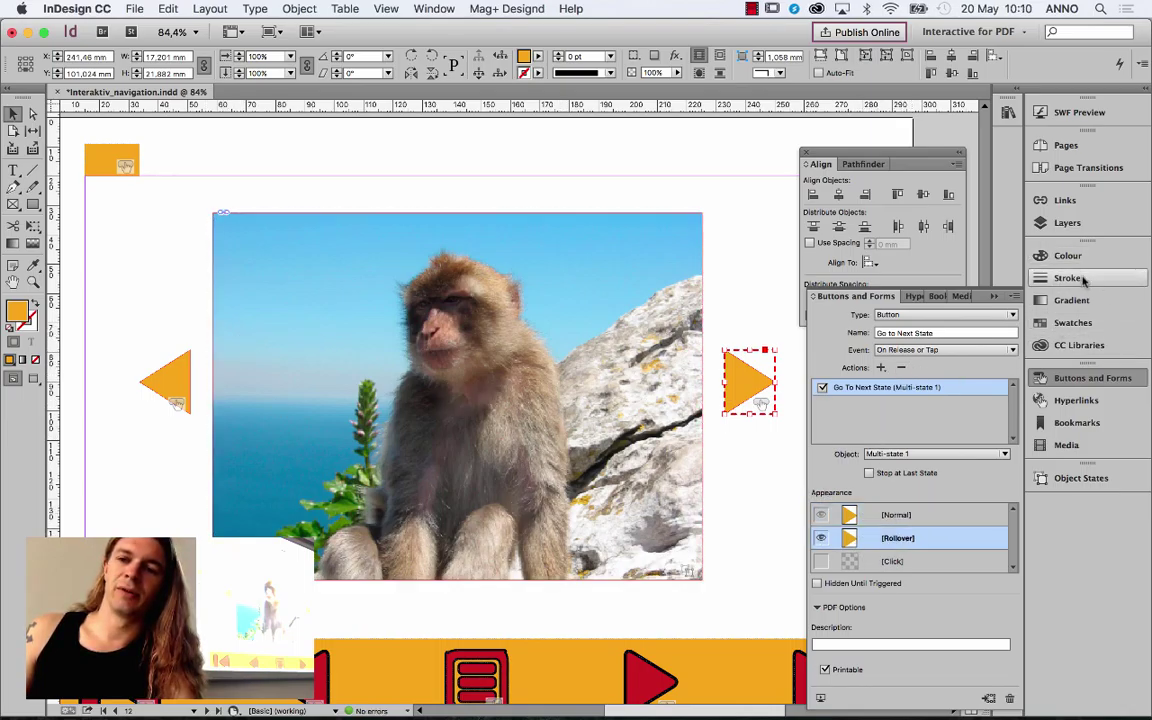
{"action": "left_click", "coordinate": [1073, 322]}
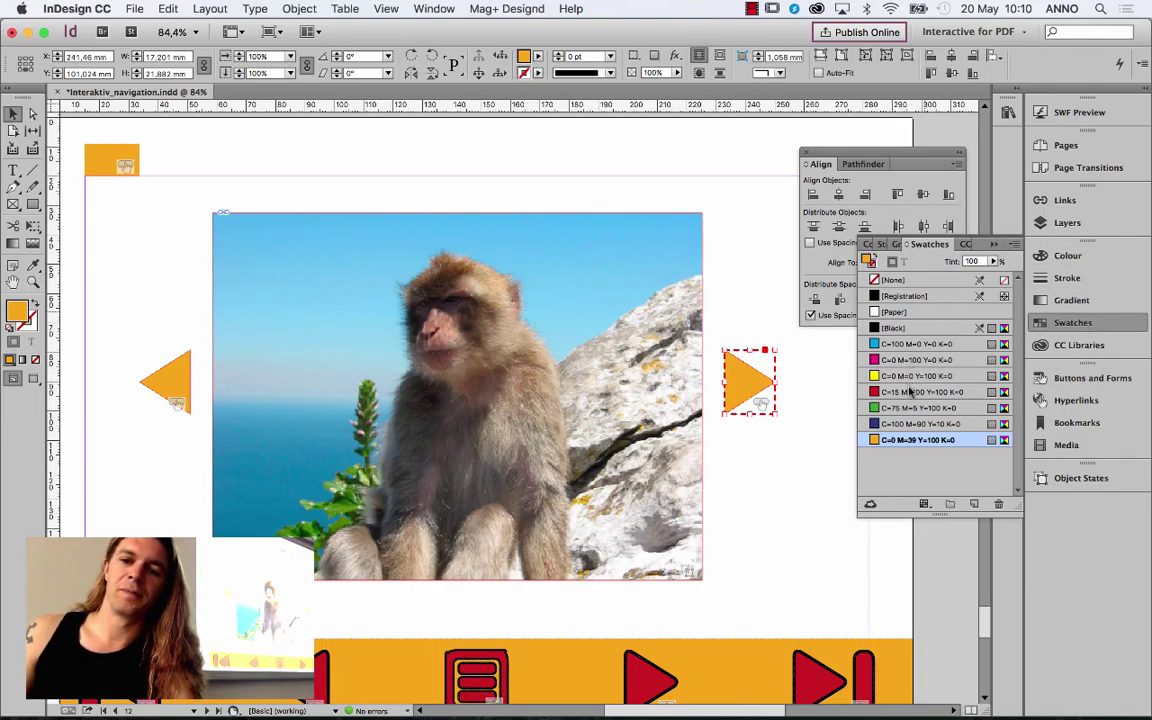
{"action": "left_click", "coordinate": [910, 392]}
Step: Give the previous-state triangle button a Rollover appearance filled with the red swatch C=15 M=100 Y=100 K=0, and deselect it
{"action": "left_click", "coordinate": [178, 382]}
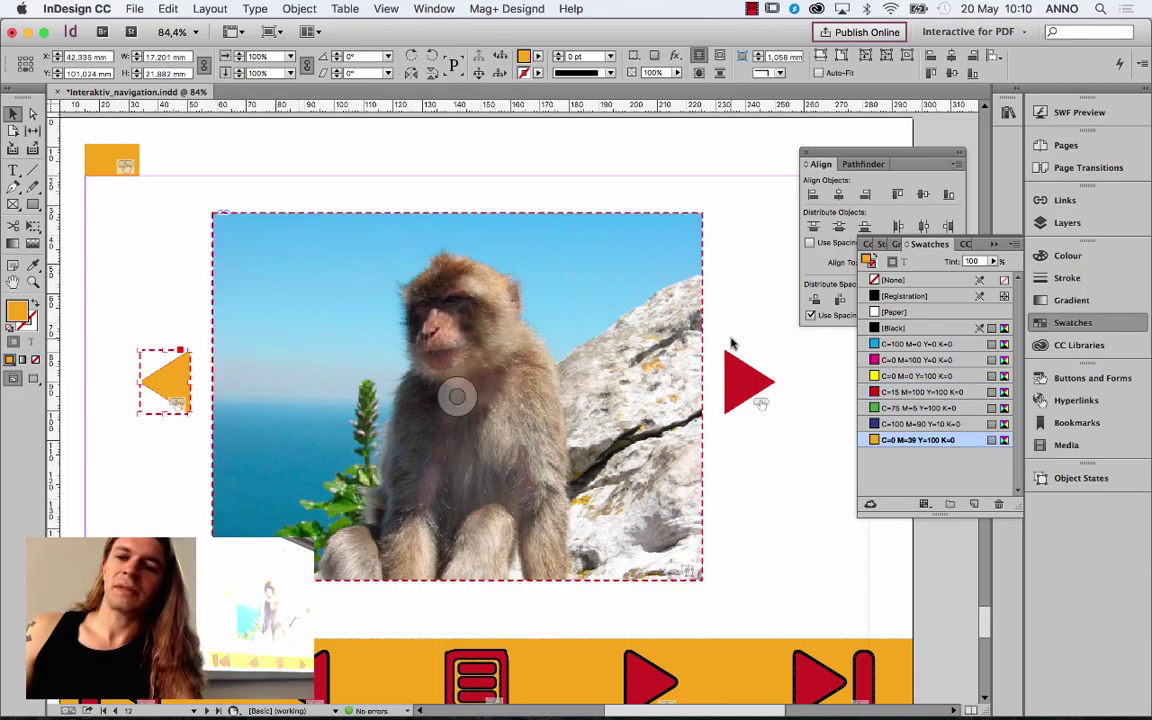
{"action": "left_click", "coordinate": [1088, 378]}
{"action": "left_click", "coordinate": [920, 537]}
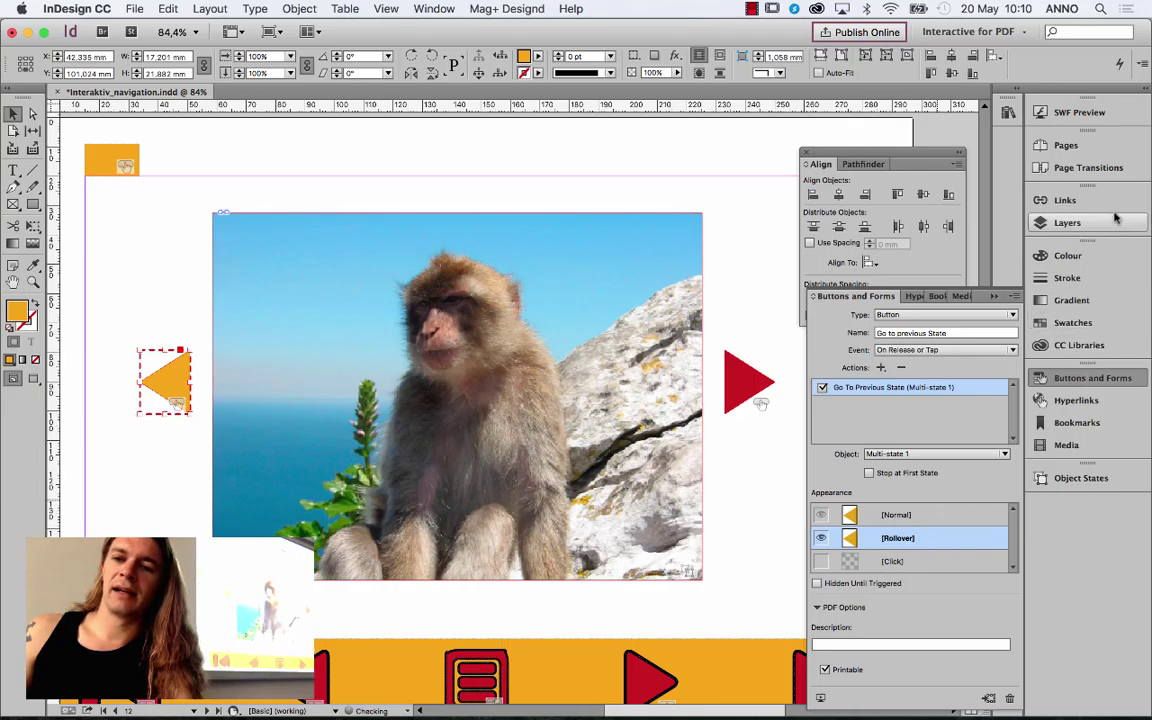
{"action": "left_click", "coordinate": [1072, 322]}
{"action": "left_click", "coordinate": [915, 392]}
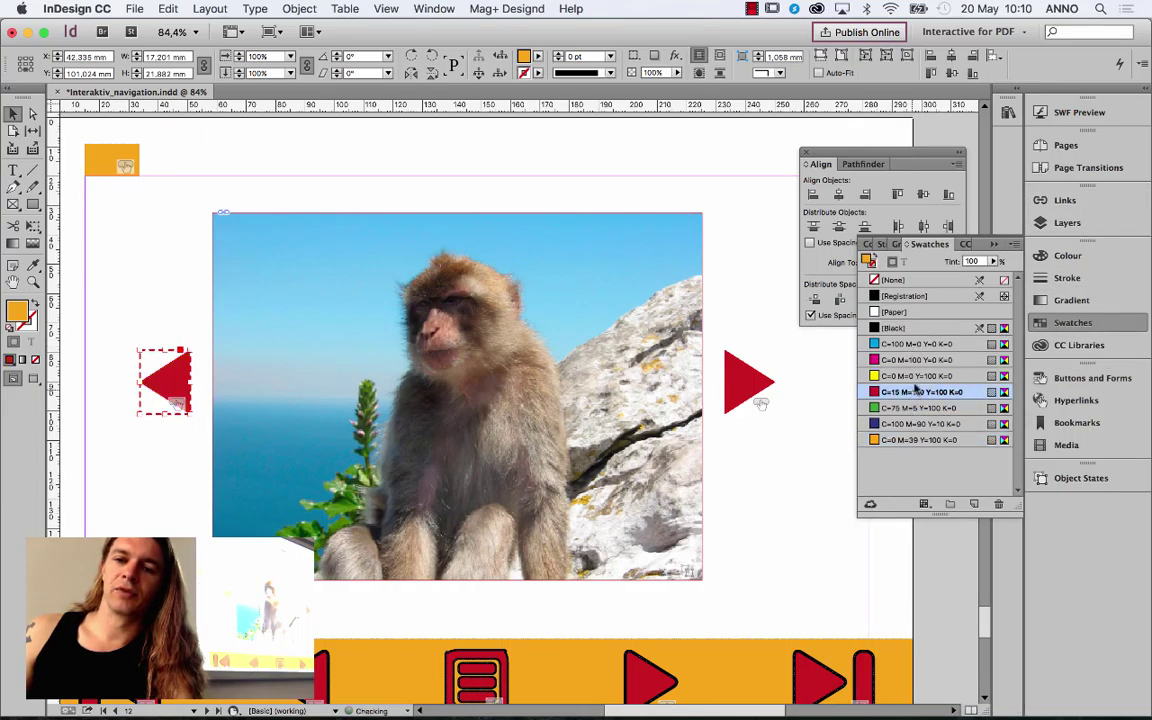
{"action": "left_click", "coordinate": [1005, 245]}
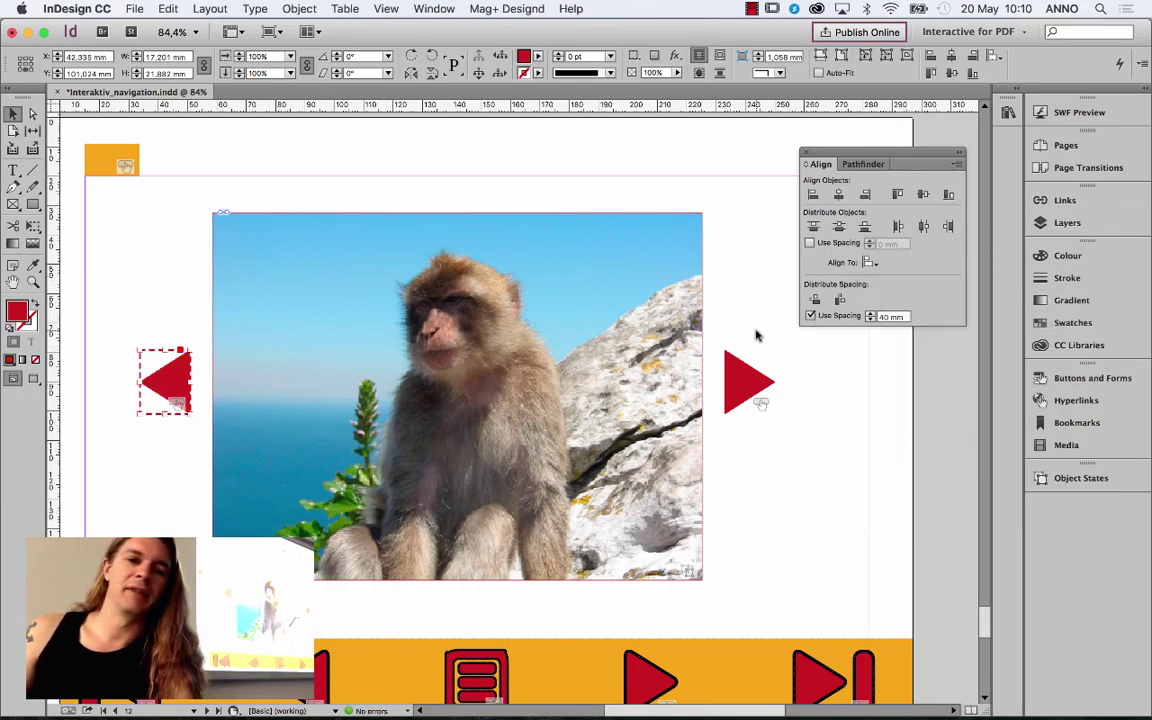
{"action": "left_click", "coordinate": [752, 265]}
Step: Preview the page as SWF, test the next and previous arrows on the monkey slideshow, and close the preview
{"action": "left_click", "coordinate": [1079, 112]}
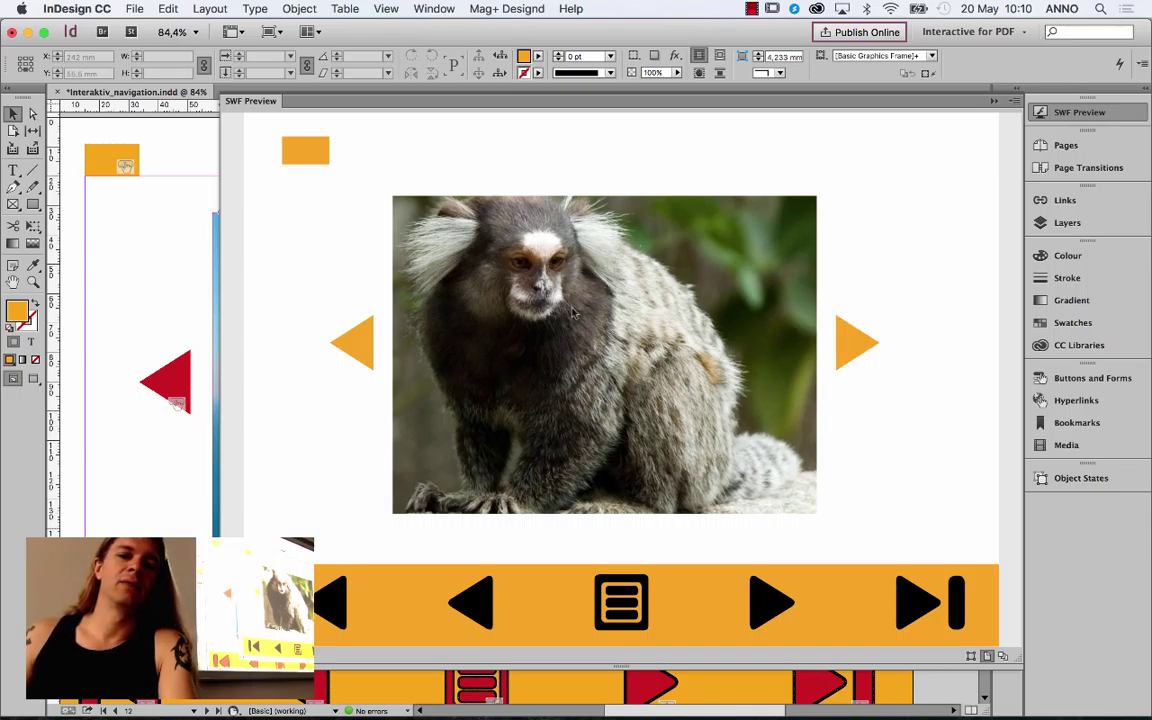
{"action": "left_click", "coordinate": [851, 355]}
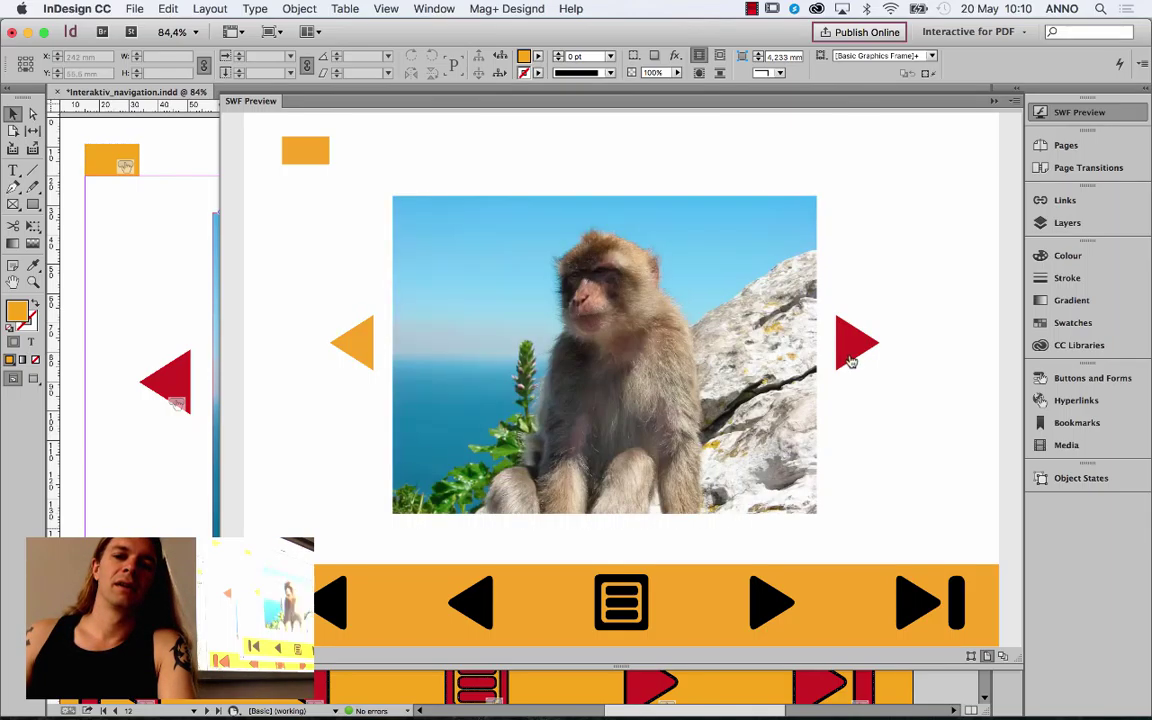
{"action": "left_click", "coordinate": [851, 357]}
{"action": "left_click", "coordinate": [362, 344]}
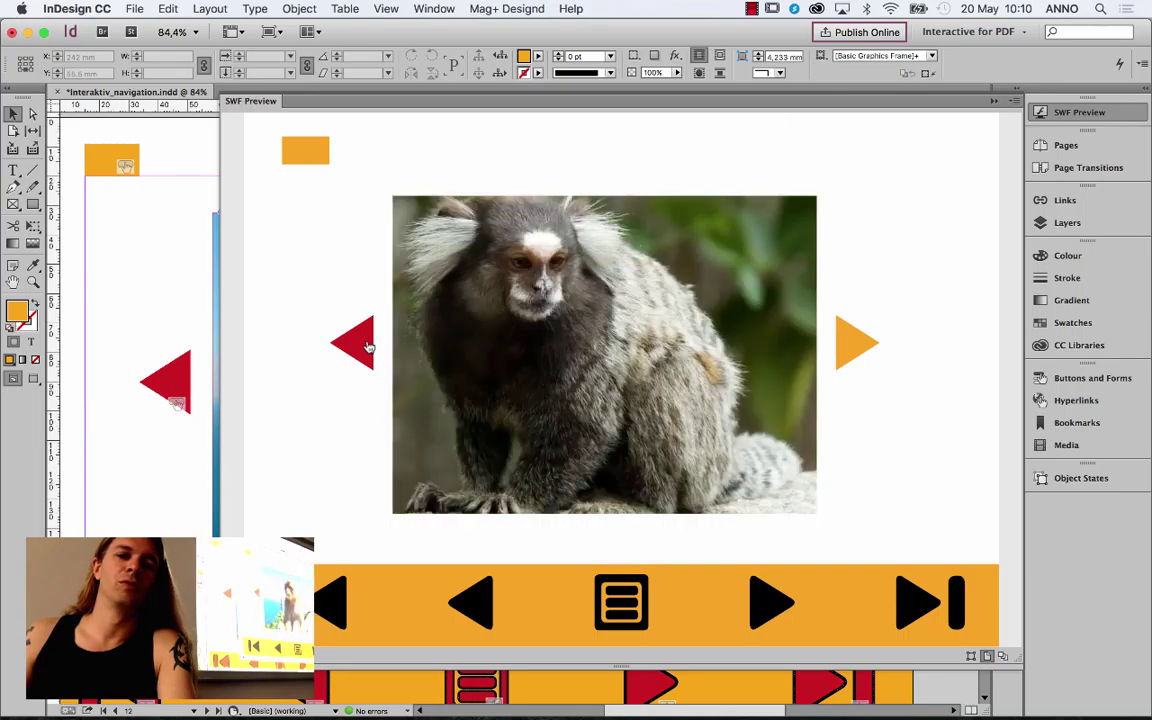
{"action": "left_click", "coordinate": [365, 345]}
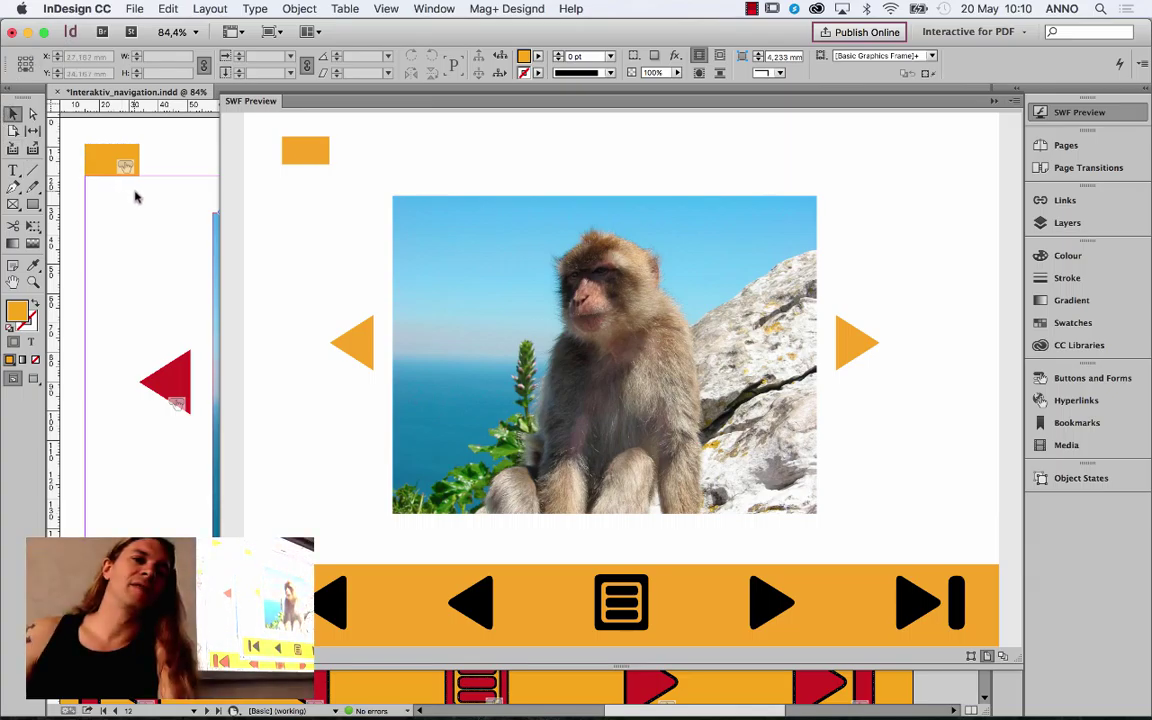
{"action": "left_click", "coordinate": [889, 92]}
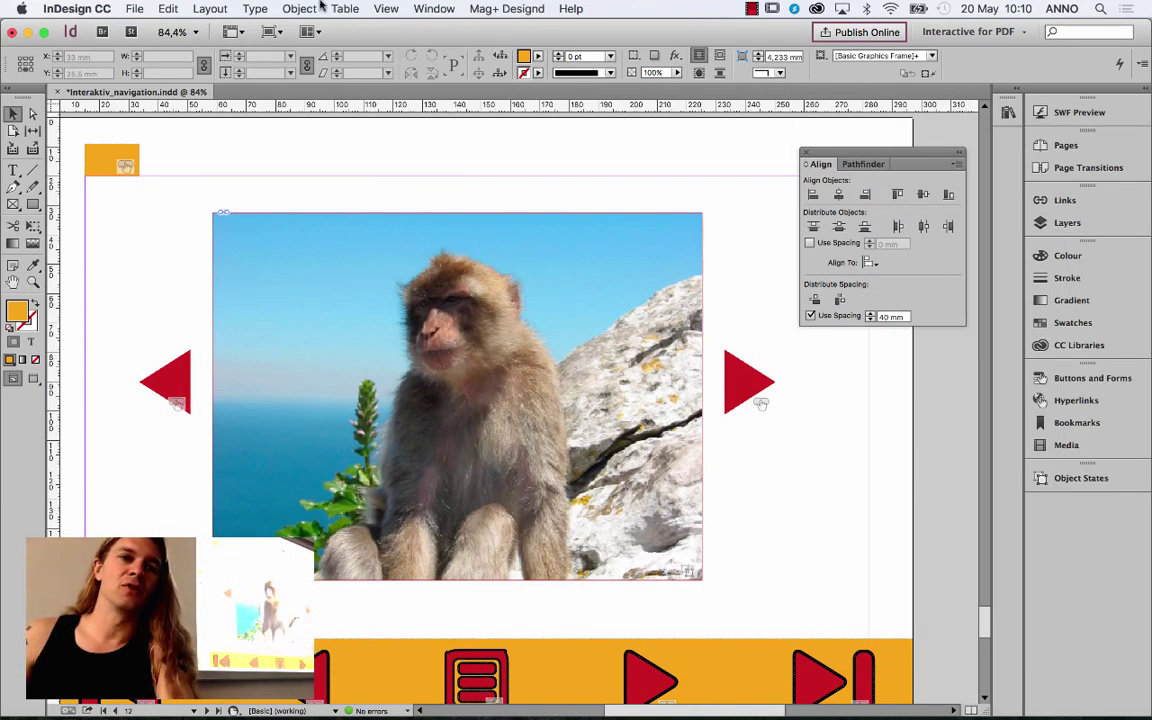
Step: Export only page 12 to the Desktop as an Adobe PDF (Interactive) named "slideshow"
{"action": "left_click", "coordinate": [134, 8]}
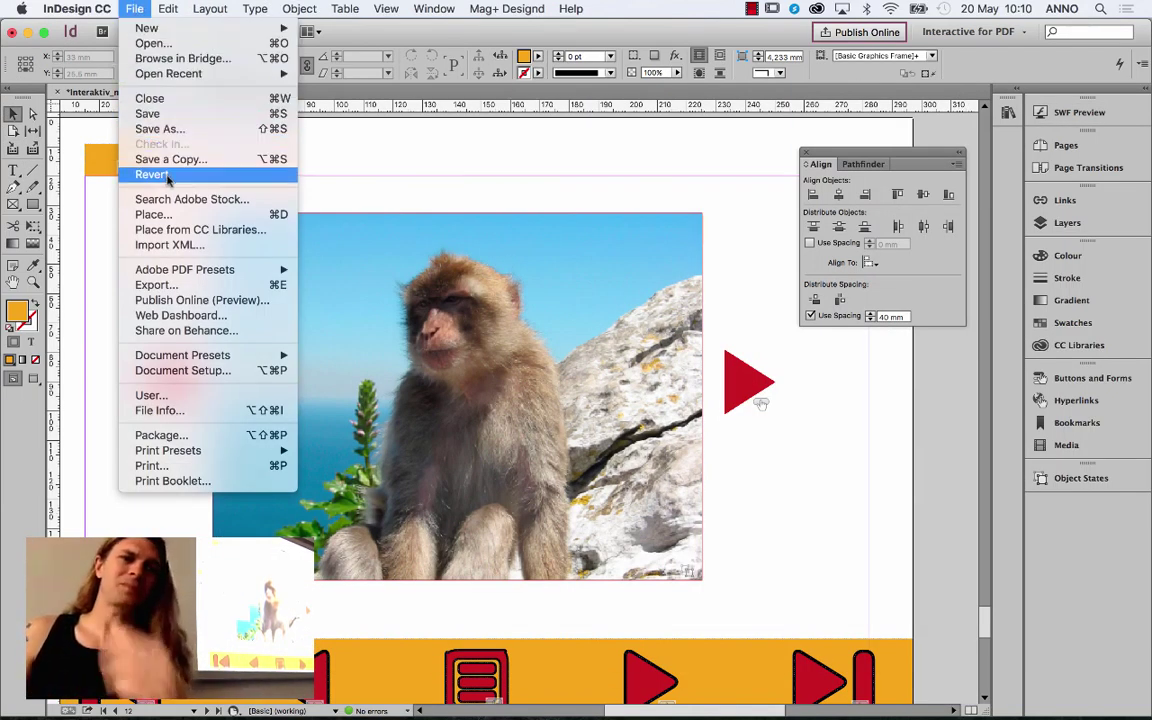
{"action": "left_click", "coordinate": [158, 284]}
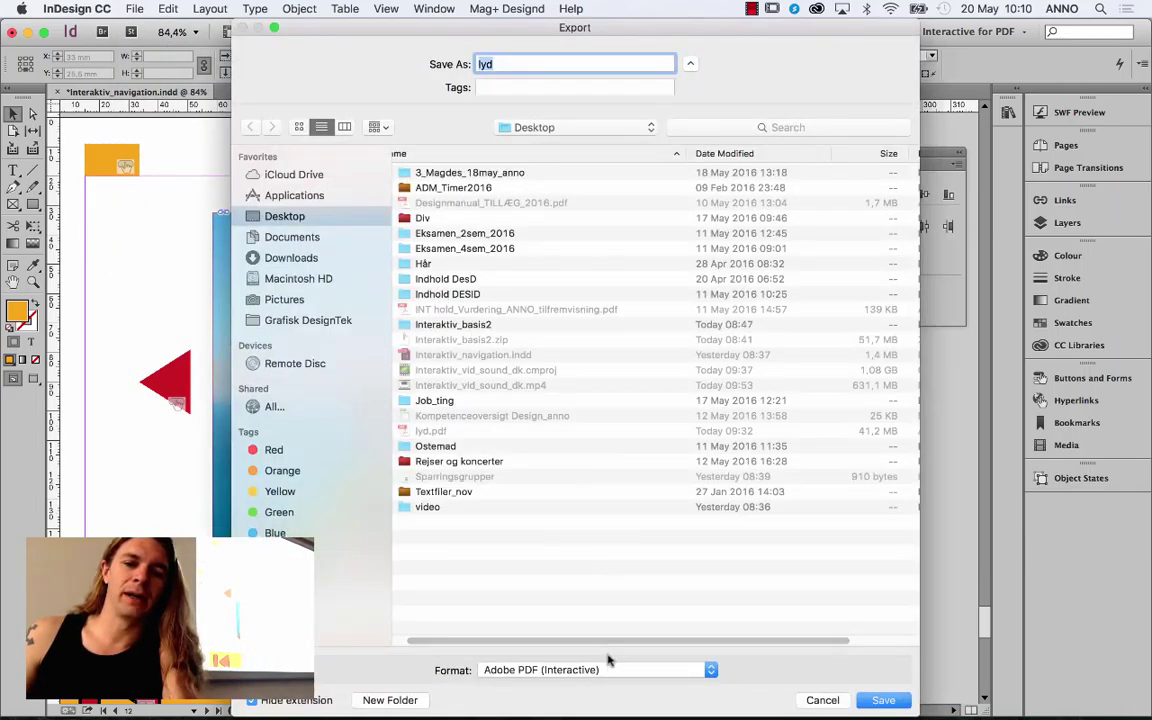
{"action": "type", "text": "slideshow"}
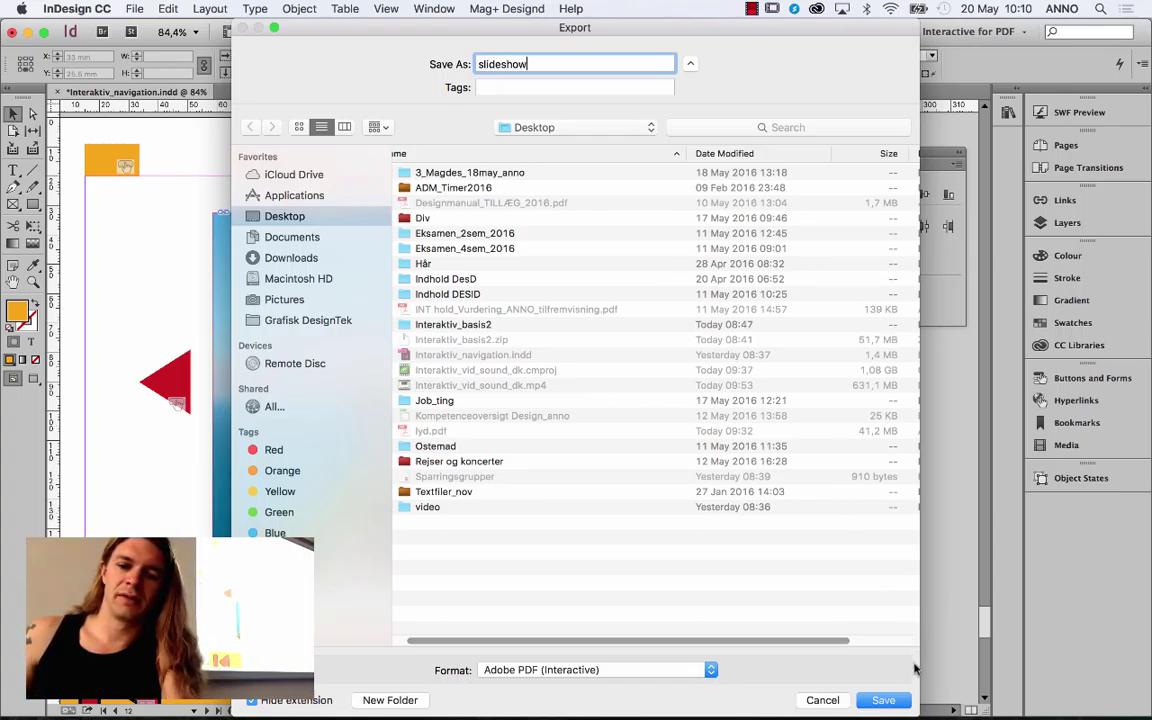
{"action": "left_click", "coordinate": [882, 700]}
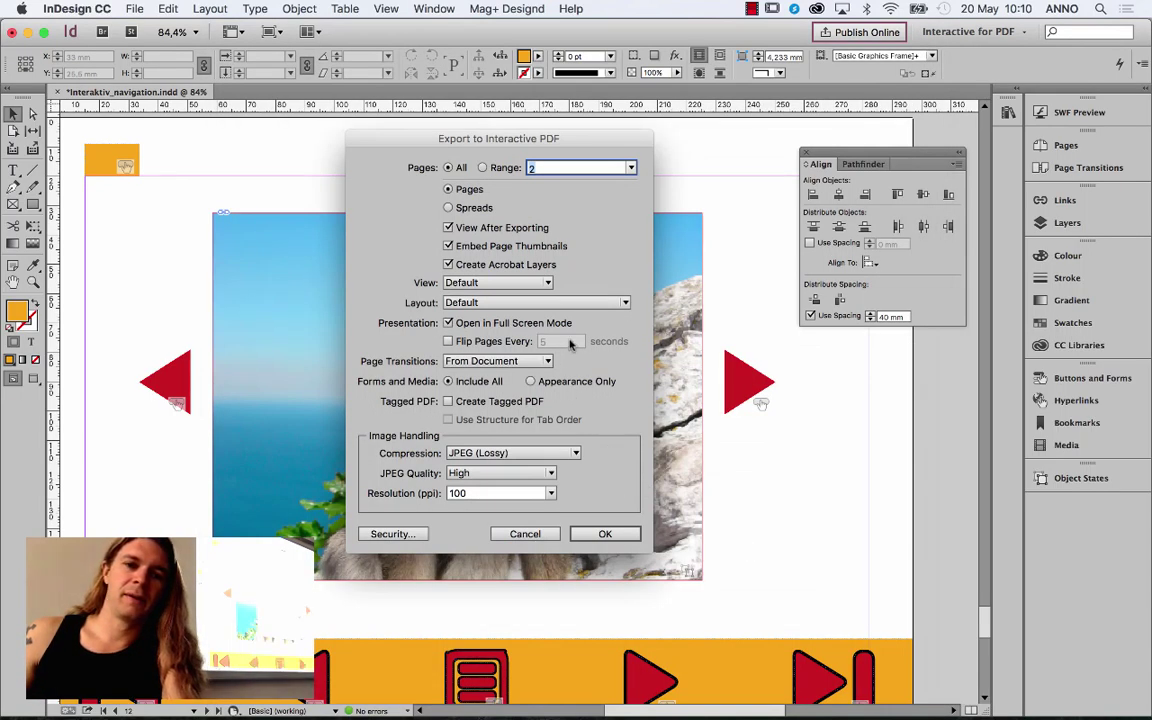
{"action": "left_click", "coordinate": [508, 168]}
{"action": "type", "text": "12"}
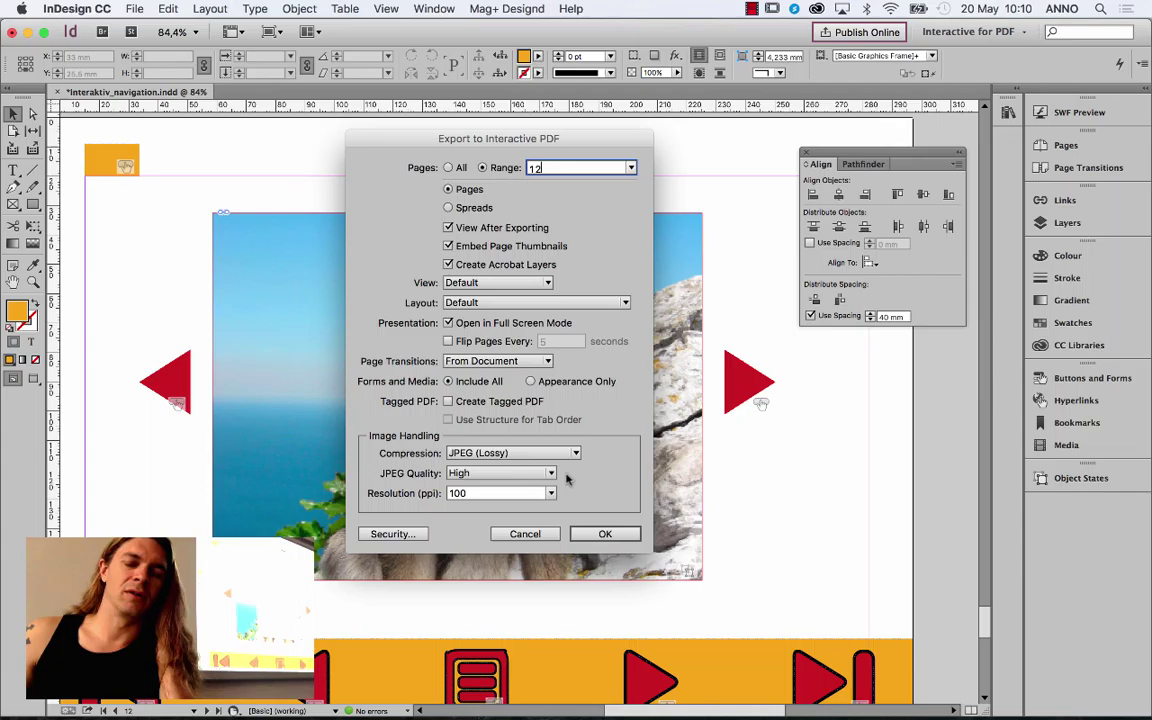
{"action": "left_click", "coordinate": [605, 535]}
{"action": "left_click", "coordinate": [717, 409]}
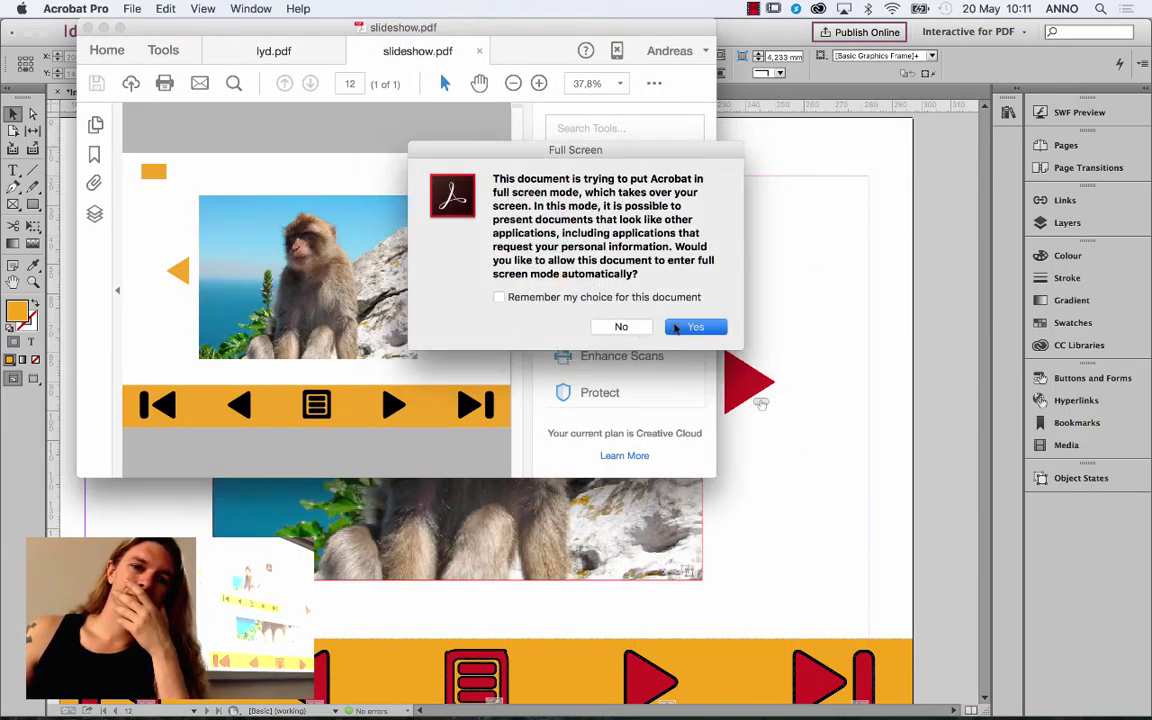
Step: View the exported PDF in full screen to check the arrow buttons, close all PDF tabs and return to the InDesign layout
{"action": "key", "text": "Return"}
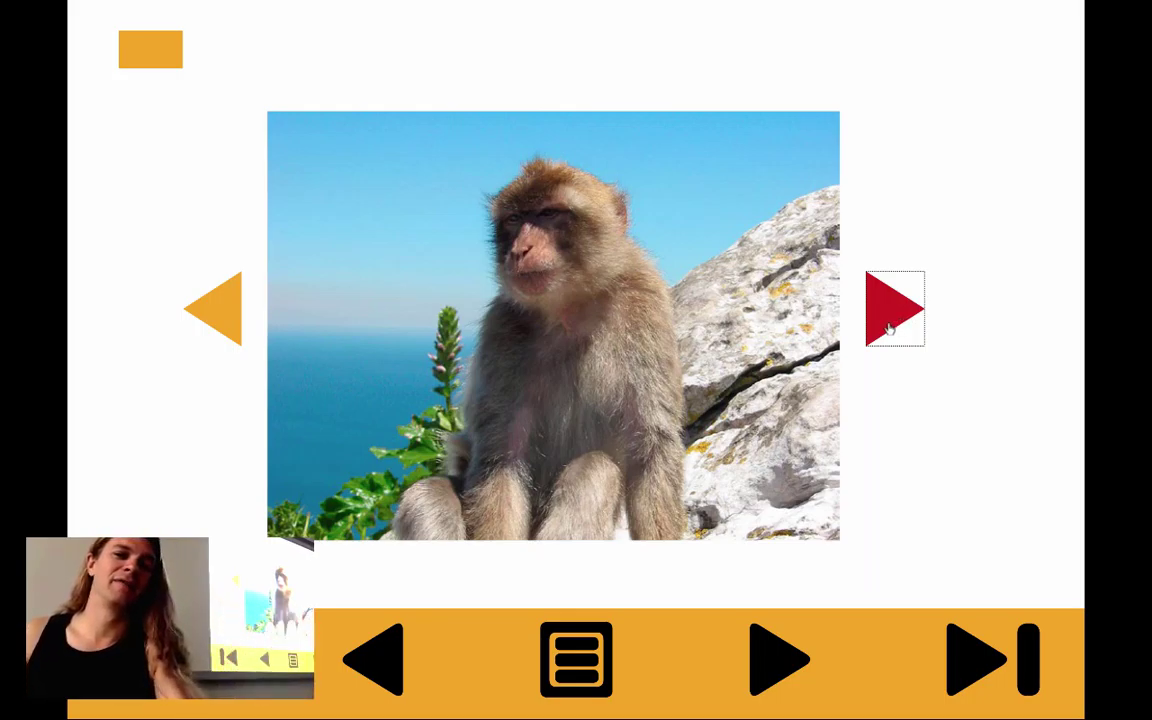
{"action": "key", "text": "Escape"}
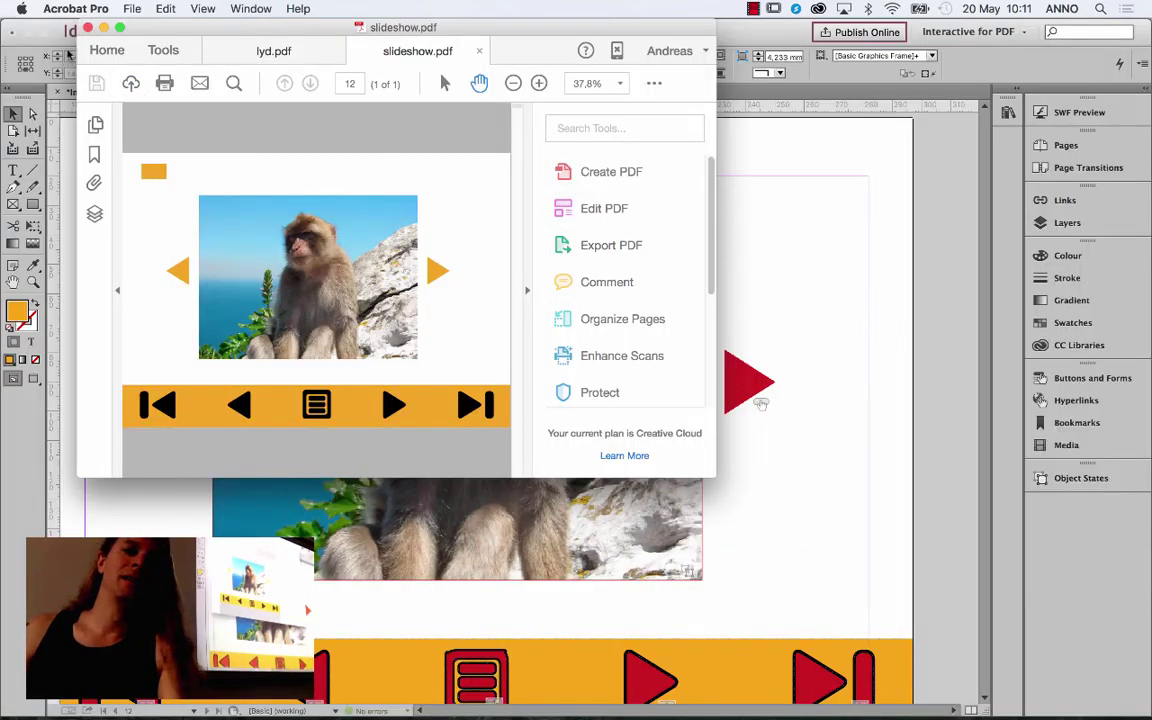
{"action": "left_click", "coordinate": [86, 29]}
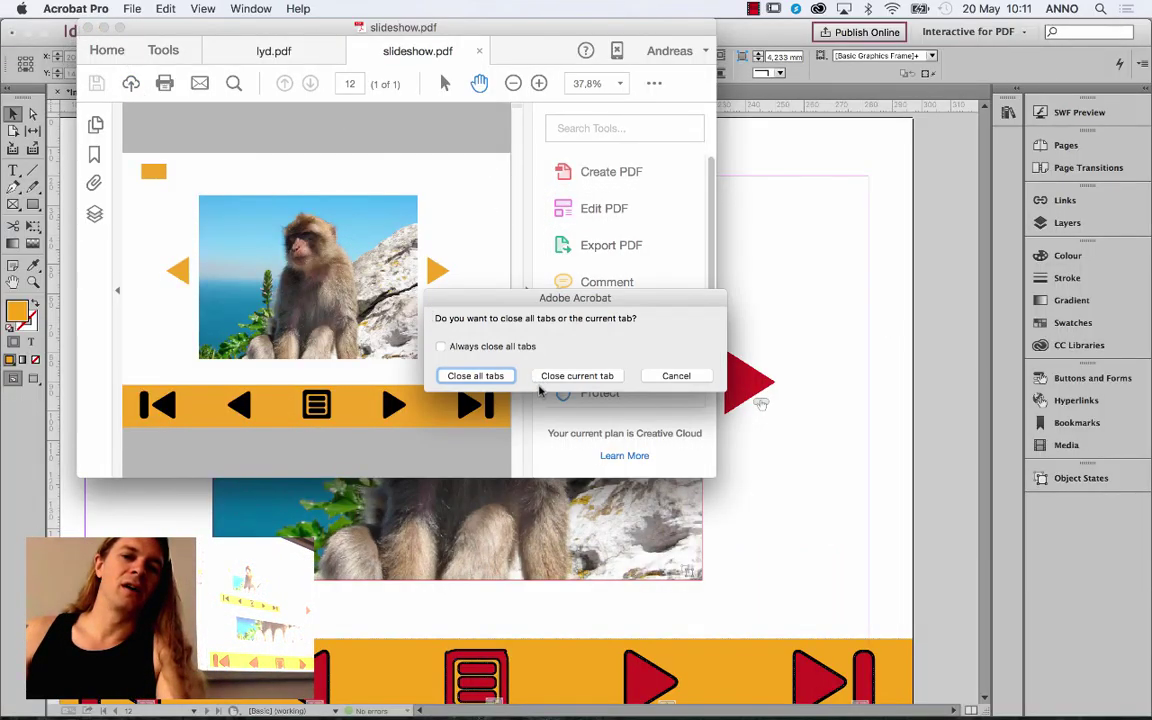
{"action": "left_click", "coordinate": [475, 376]}
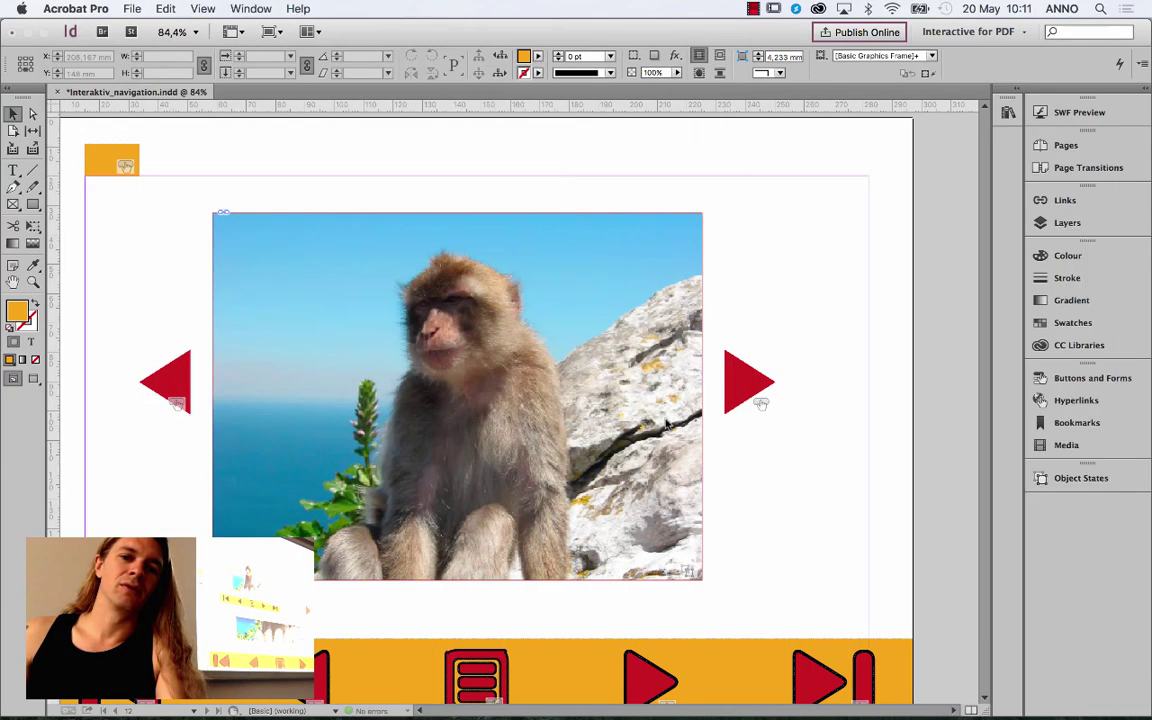
{"action": "left_click", "coordinate": [476, 323]}
{"action": "left_click", "coordinate": [185, 220]}
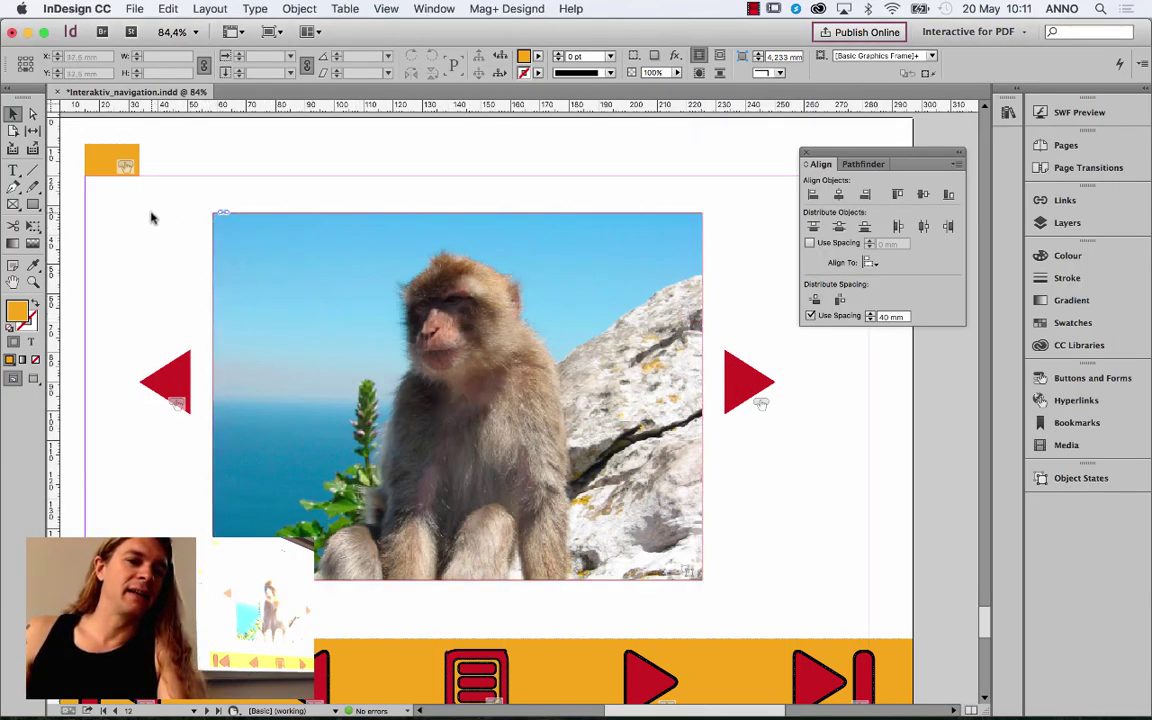
Step: Set both the next-state and previous-state arrow buttons back to their Normal appearance and deselect them
{"action": "left_click", "coordinate": [733, 370]}
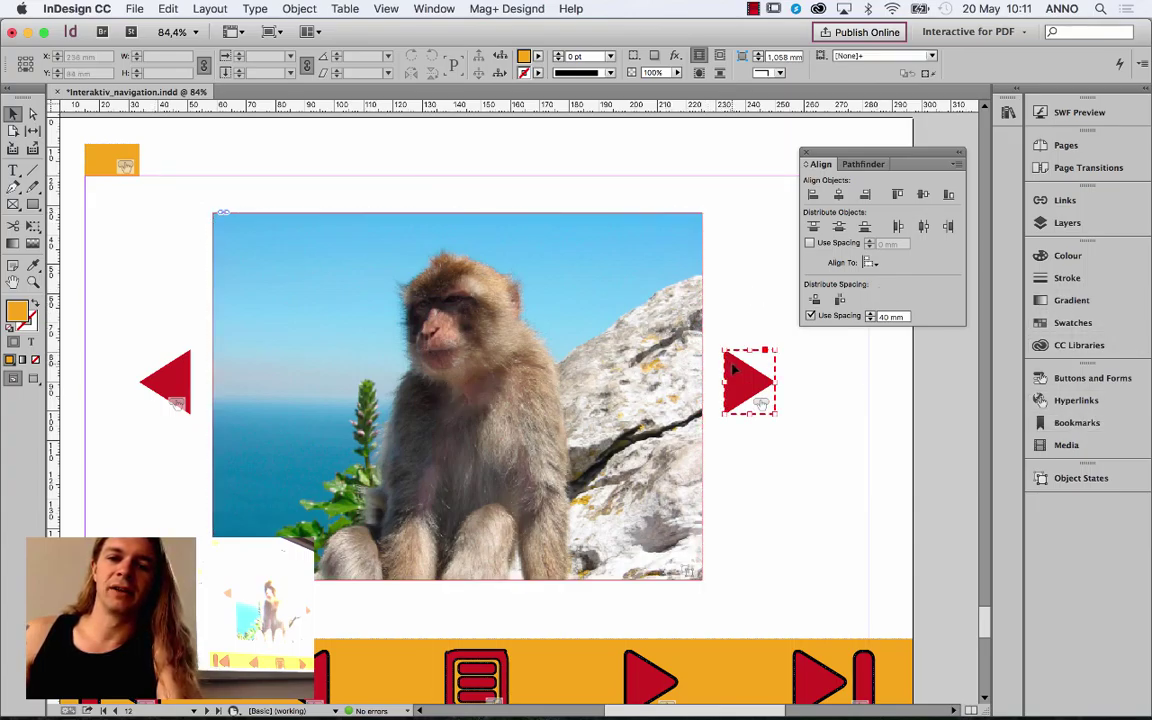
{"action": "left_click", "coordinate": [1090, 380]}
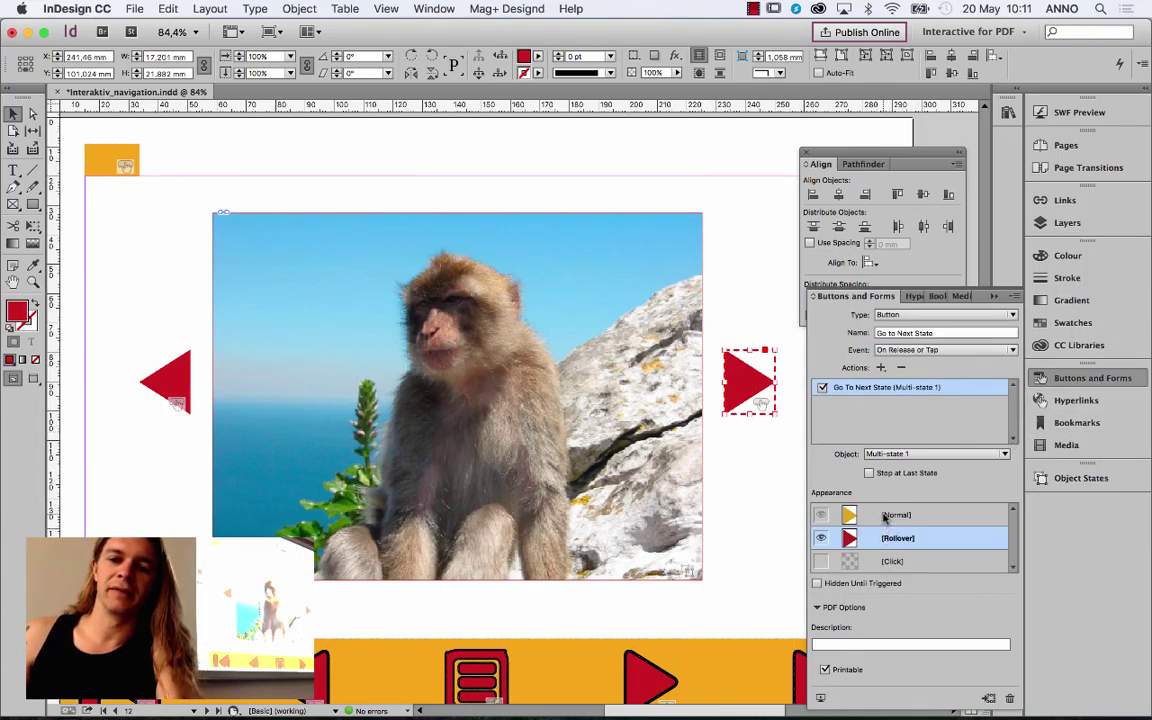
{"action": "left_click", "coordinate": [885, 517]}
{"action": "left_click", "coordinate": [175, 382]}
{"action": "left_click", "coordinate": [905, 514]}
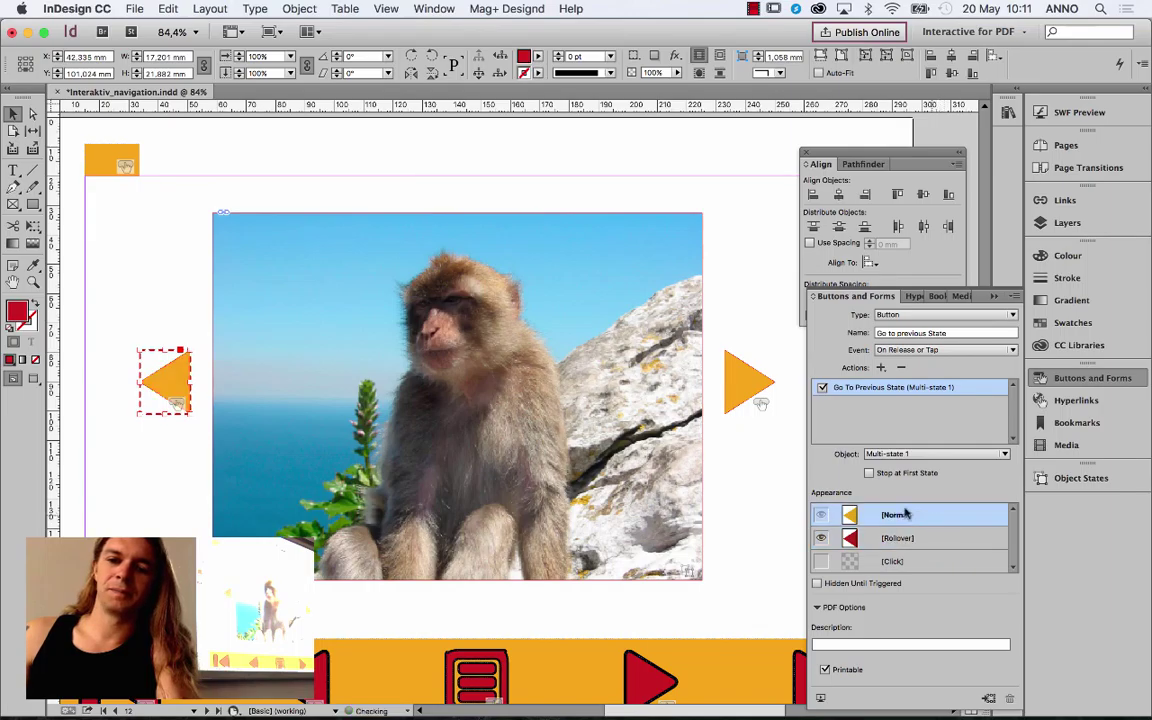
{"action": "left_click", "coordinate": [895, 271]}
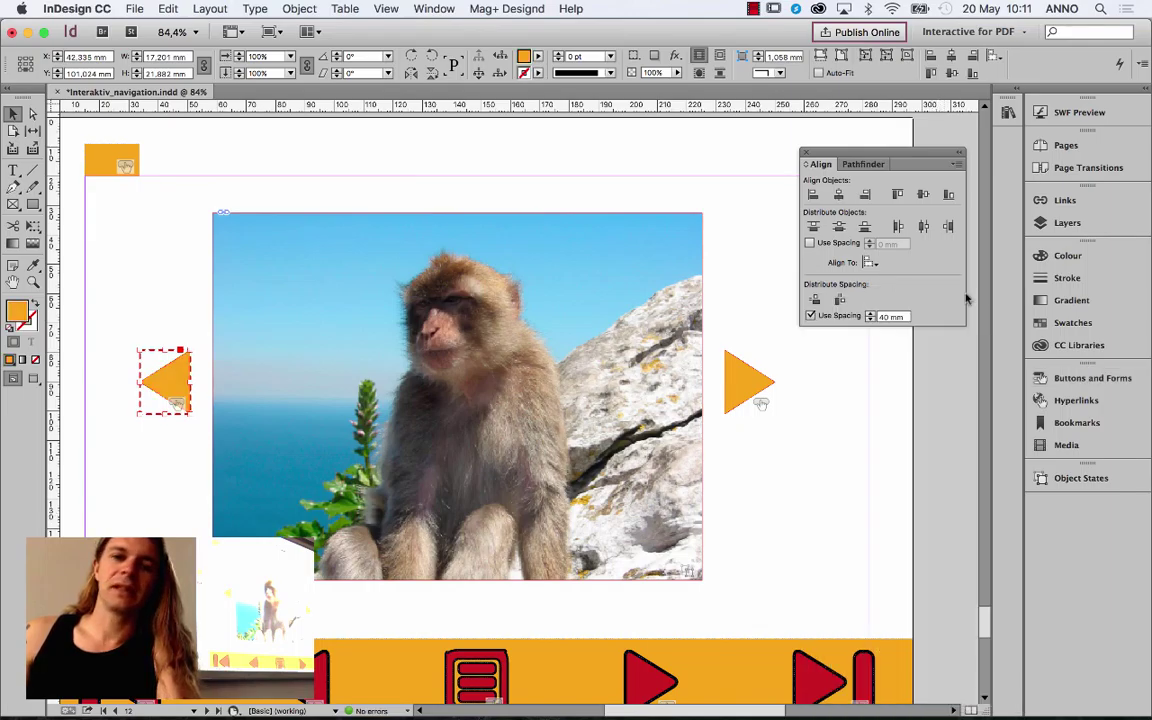
{"action": "left_click", "coordinate": [186, 282]}
Step: Add a new layer above the Content layer and name it "SWF"
{"action": "left_click", "coordinate": [1088, 226]}
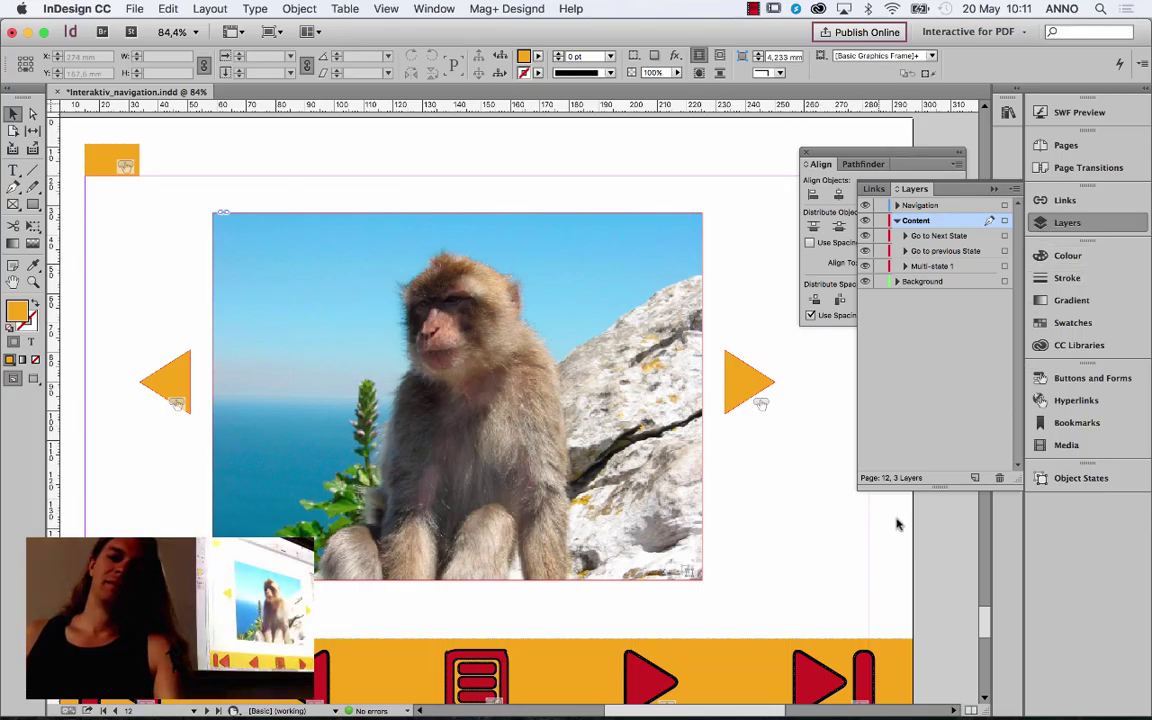
{"action": "left_click", "coordinate": [975, 478]}
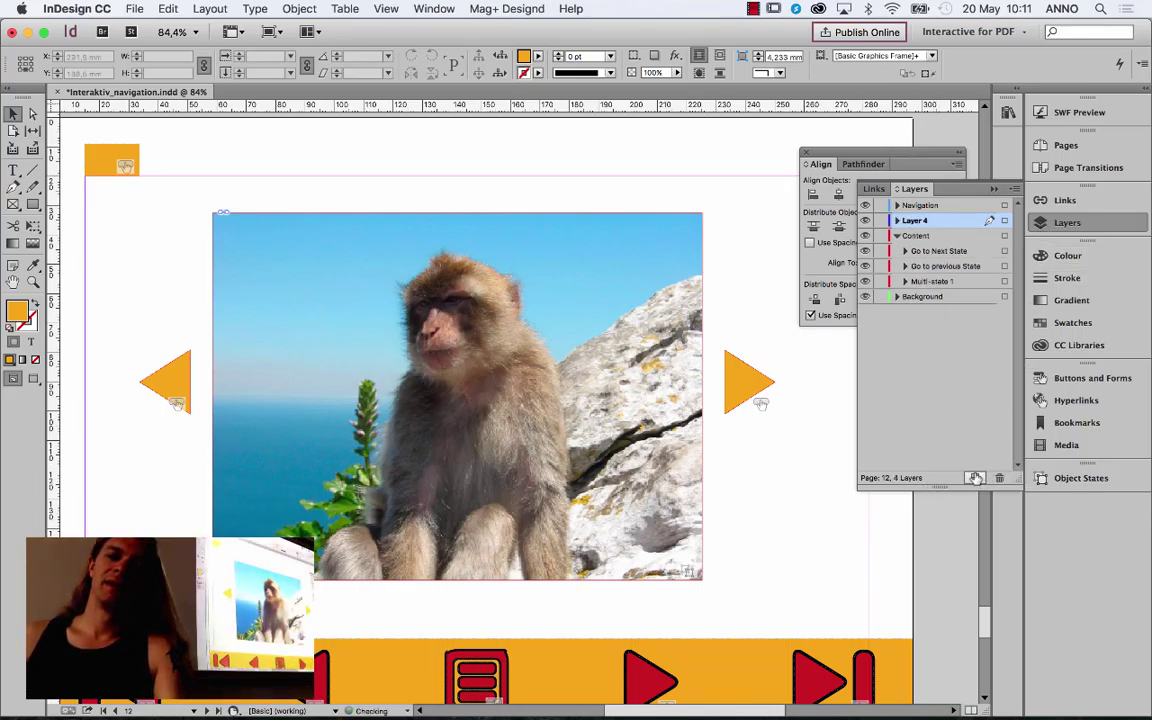
{"action": "double_click", "coordinate": [918, 221]}
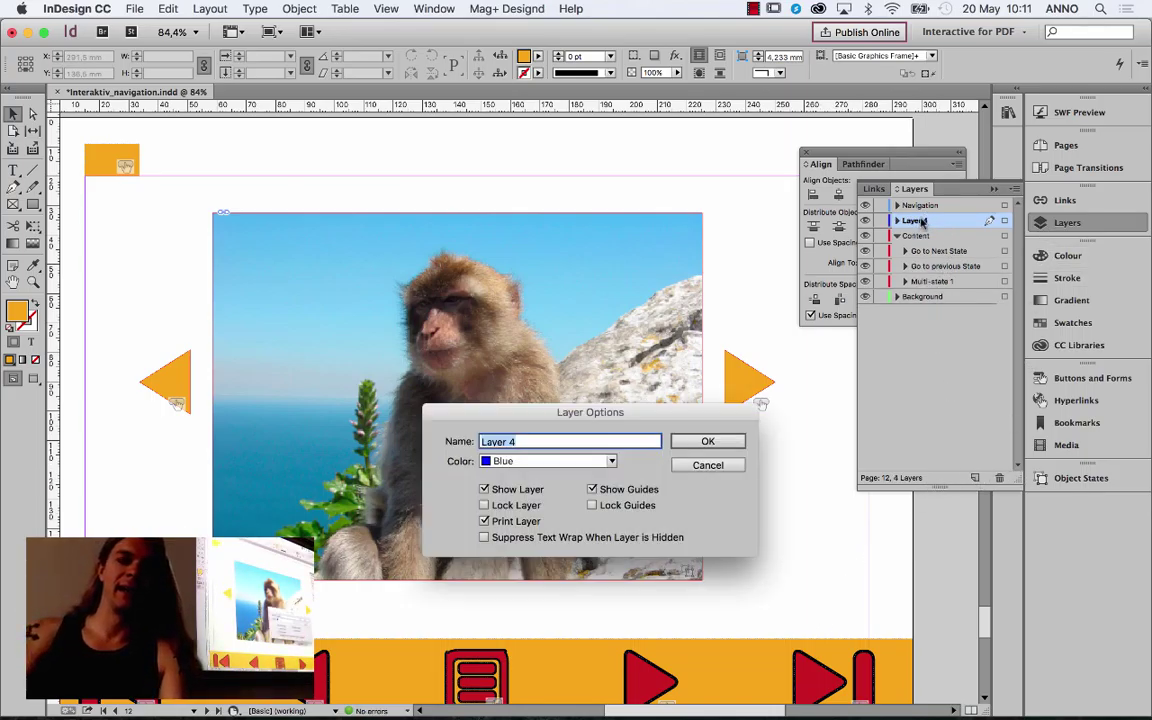
{"action": "type", "text": "G"}
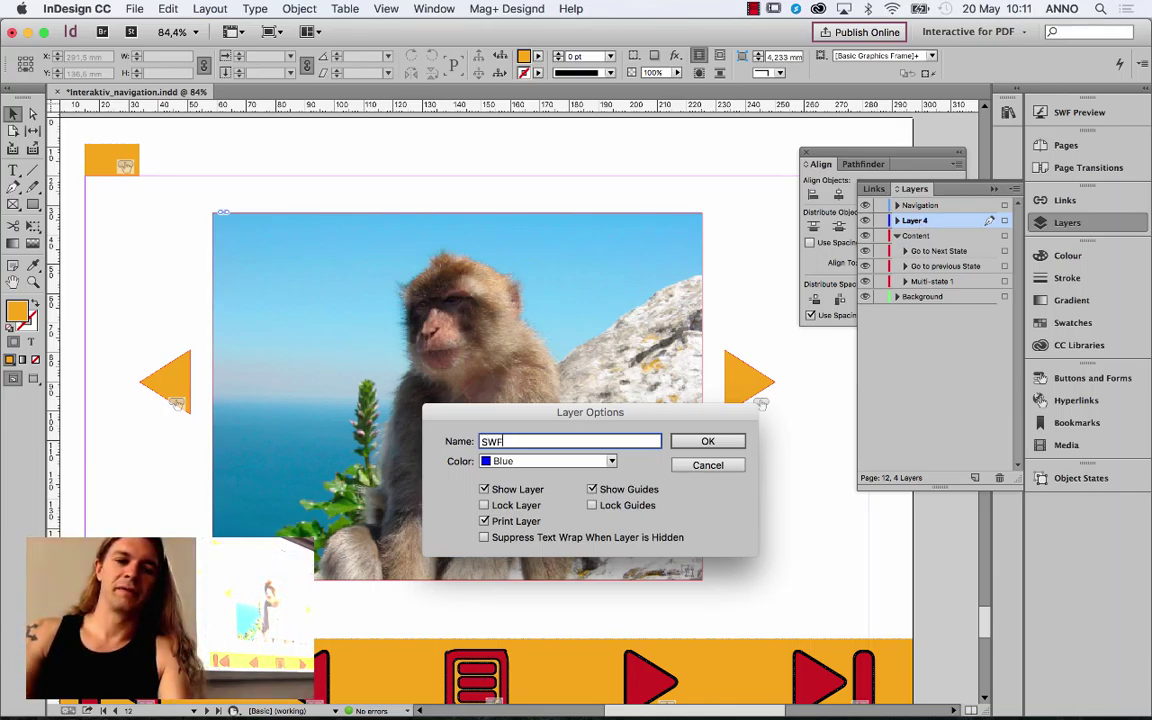
{"action": "type", "text": "WF"}
{"action": "key", "text": "Return"}
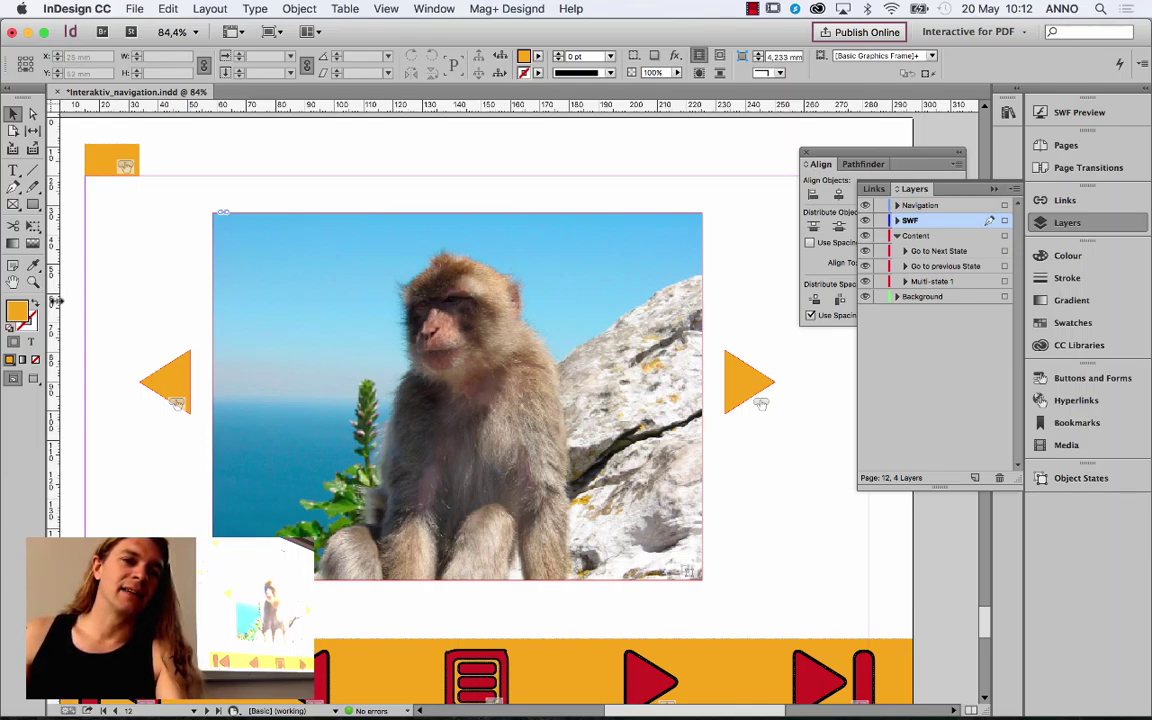
Step: Add a vertical guide at 33.735 mm along the previous arrow's outer edge and a horizontal guide along the monkey image's top edge
{"action": "left_click_drag", "start_coordinate": [57, 300], "coordinate": [139, 307]}
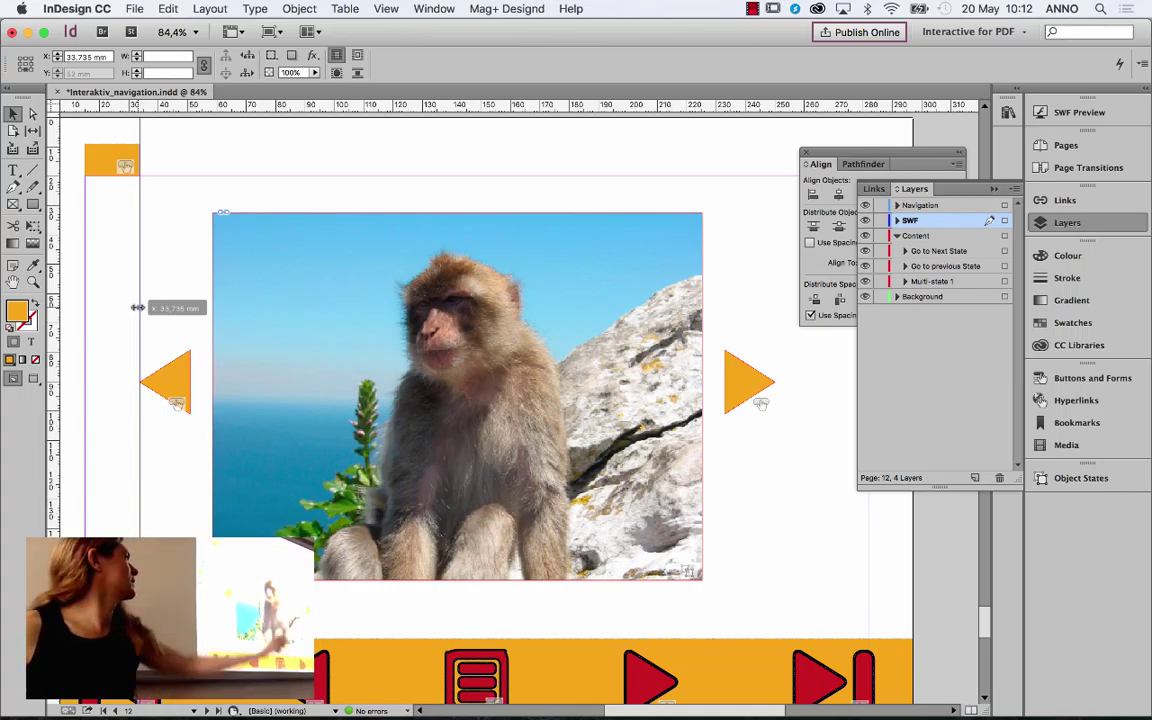
{"action": "left_click_drag", "start_coordinate": [137, 307], "coordinate": [137, 307]}
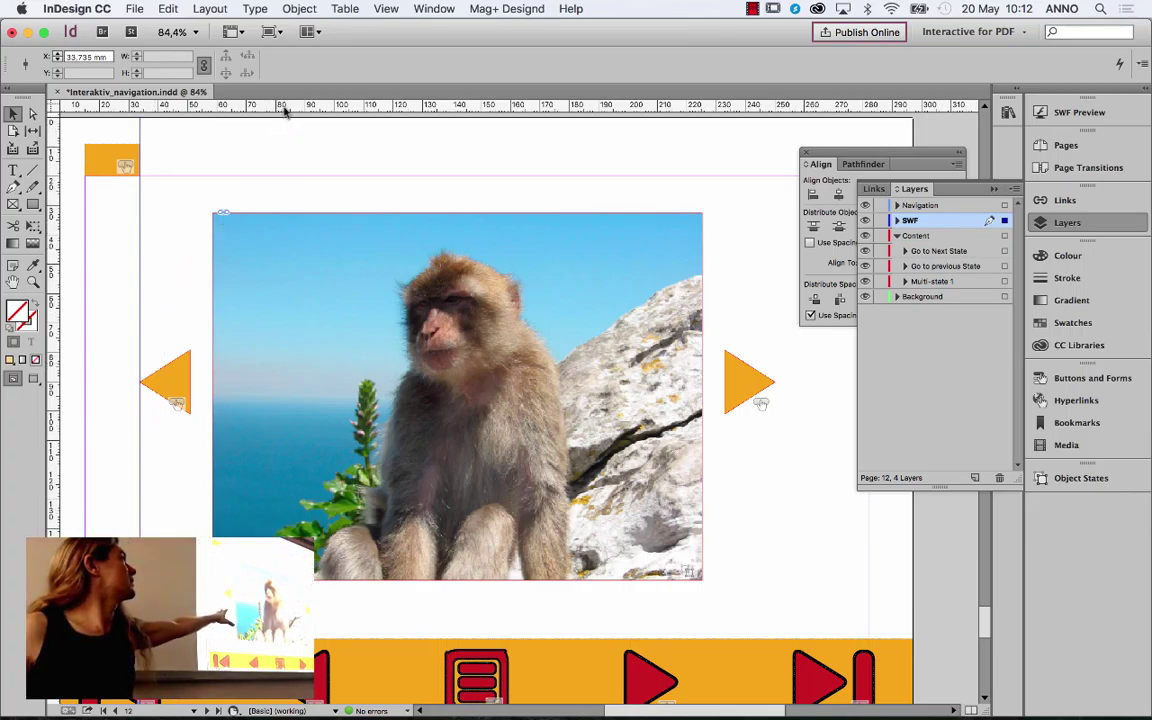
{"action": "left_click_drag", "start_coordinate": [285, 112], "coordinate": [259, 213]}
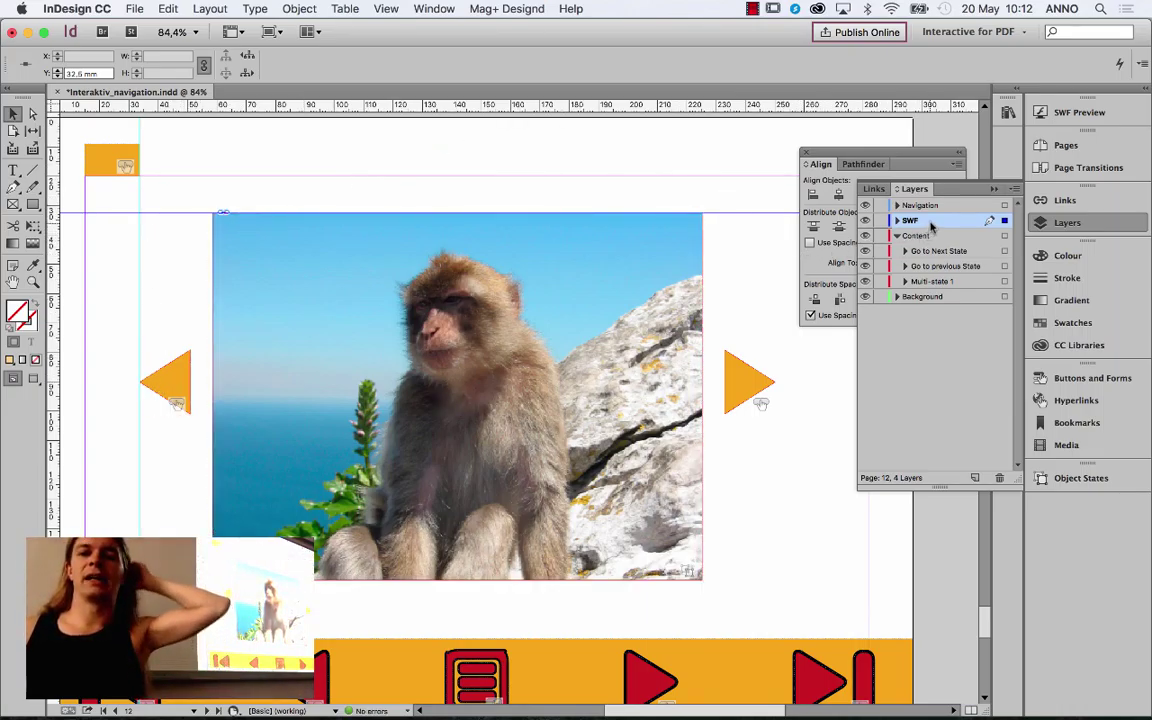
Step: Hide and show the Content layer twice to compare the page with and without the slideshow
{"action": "left_click", "coordinate": [865, 236]}
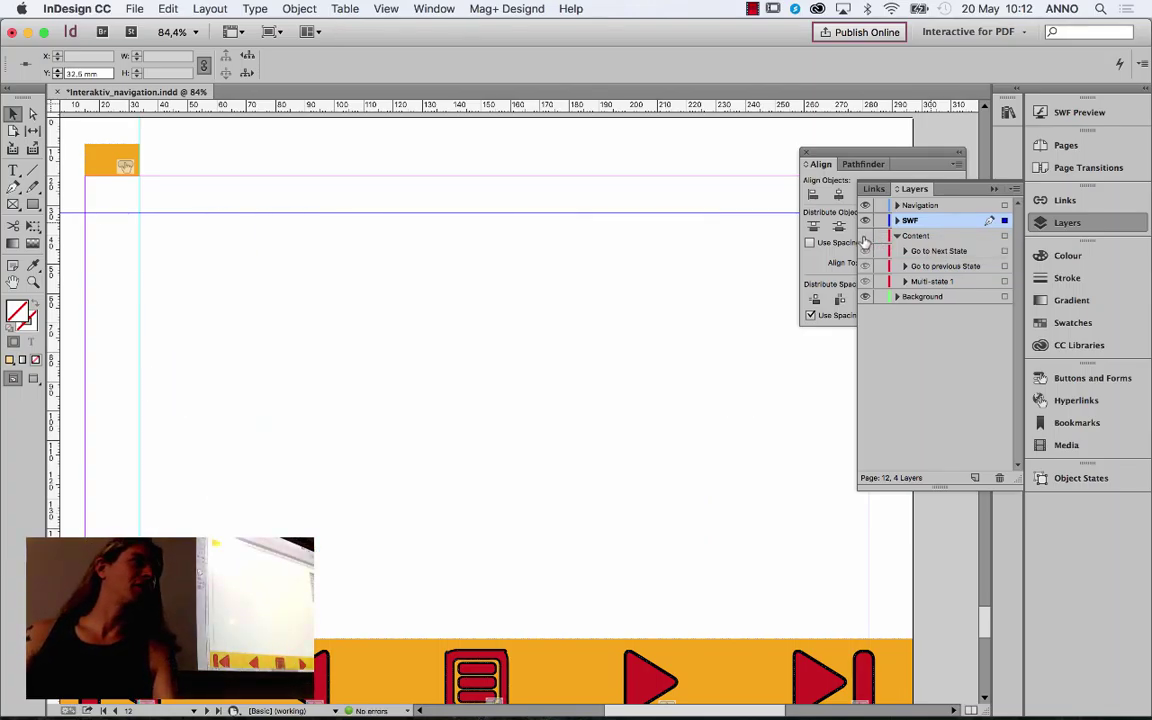
{"action": "left_click", "coordinate": [865, 236]}
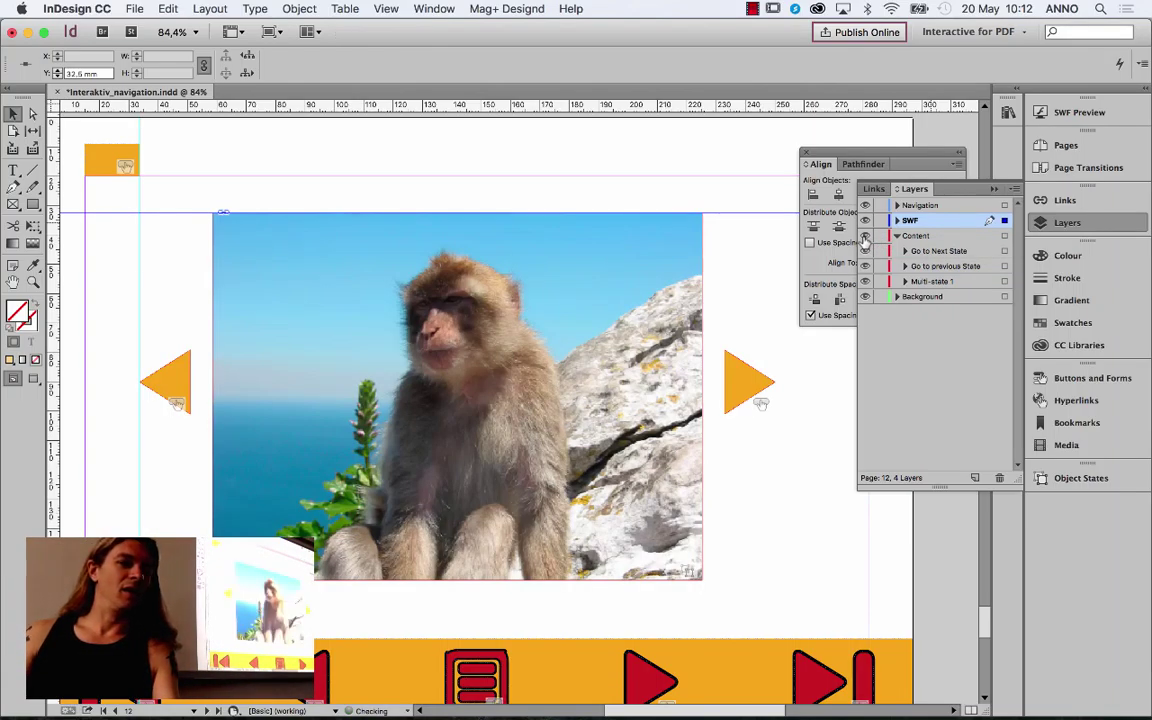
{"action": "left_click", "coordinate": [865, 236]}
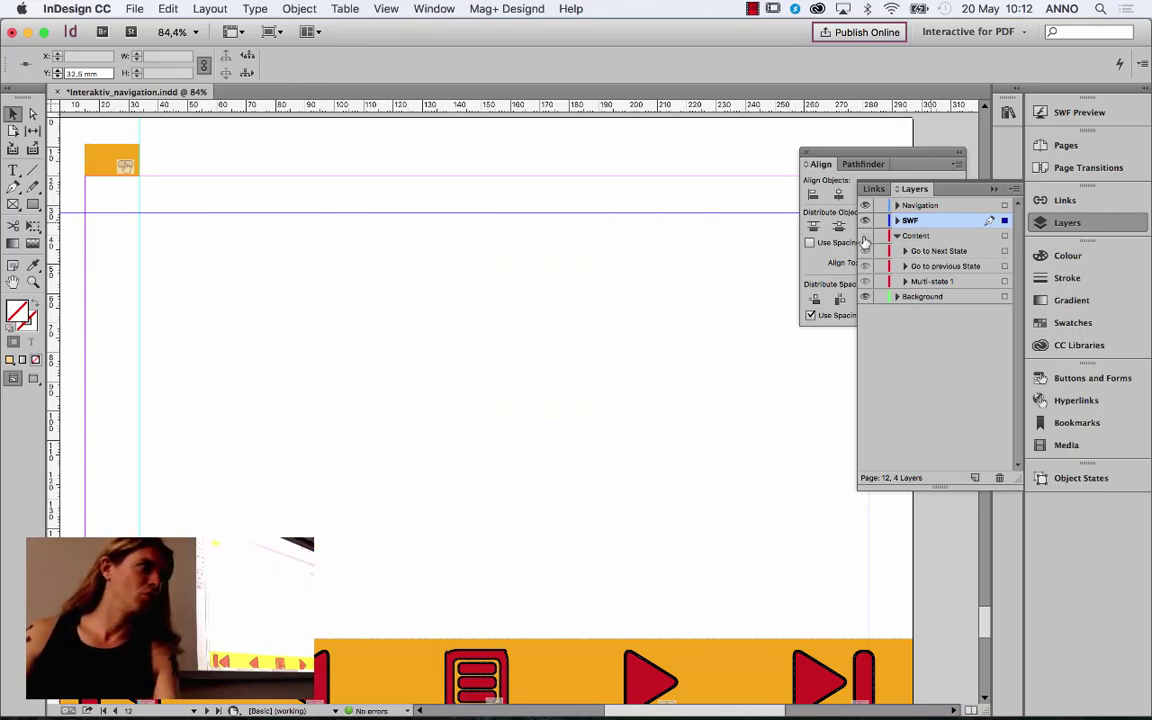
{"action": "left_click", "coordinate": [865, 236]}
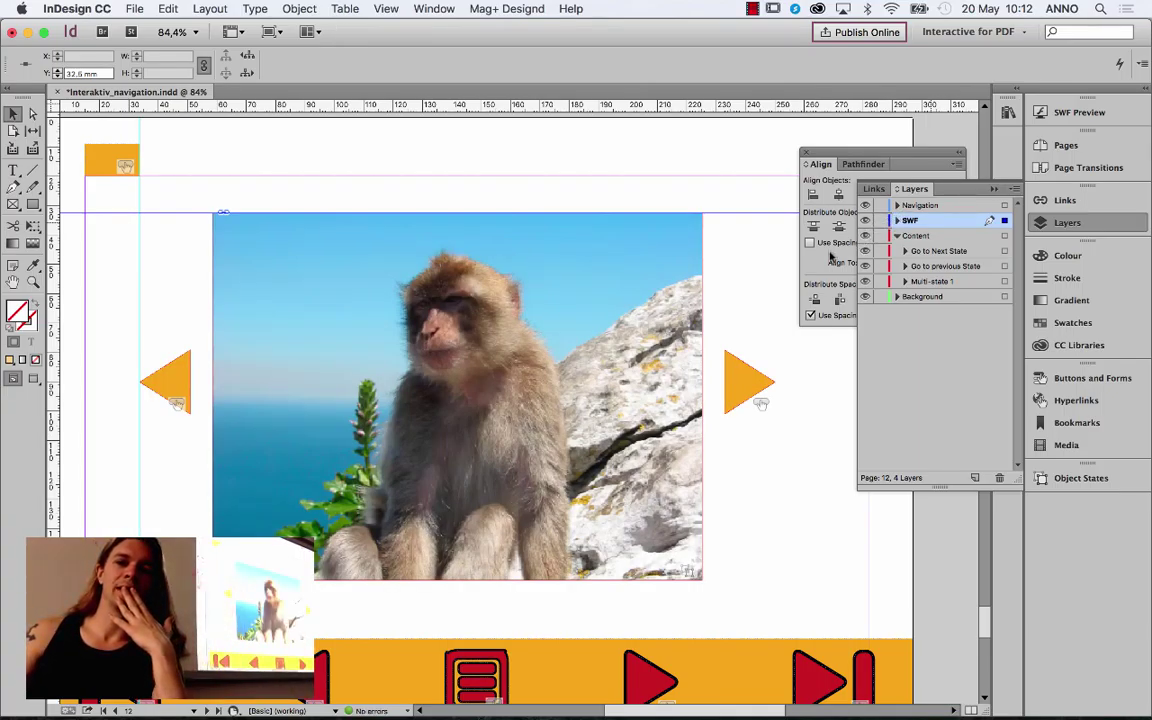
Step: Select the monkey slideshow with both arrow buttons and start exporting it to the Desktop as Flash Player (SWF) named "slideshow"
{"action": "left_click_drag", "start_coordinate": [833, 588], "coordinate": [154, 232]}
{"action": "left_click", "coordinate": [455, 393]}
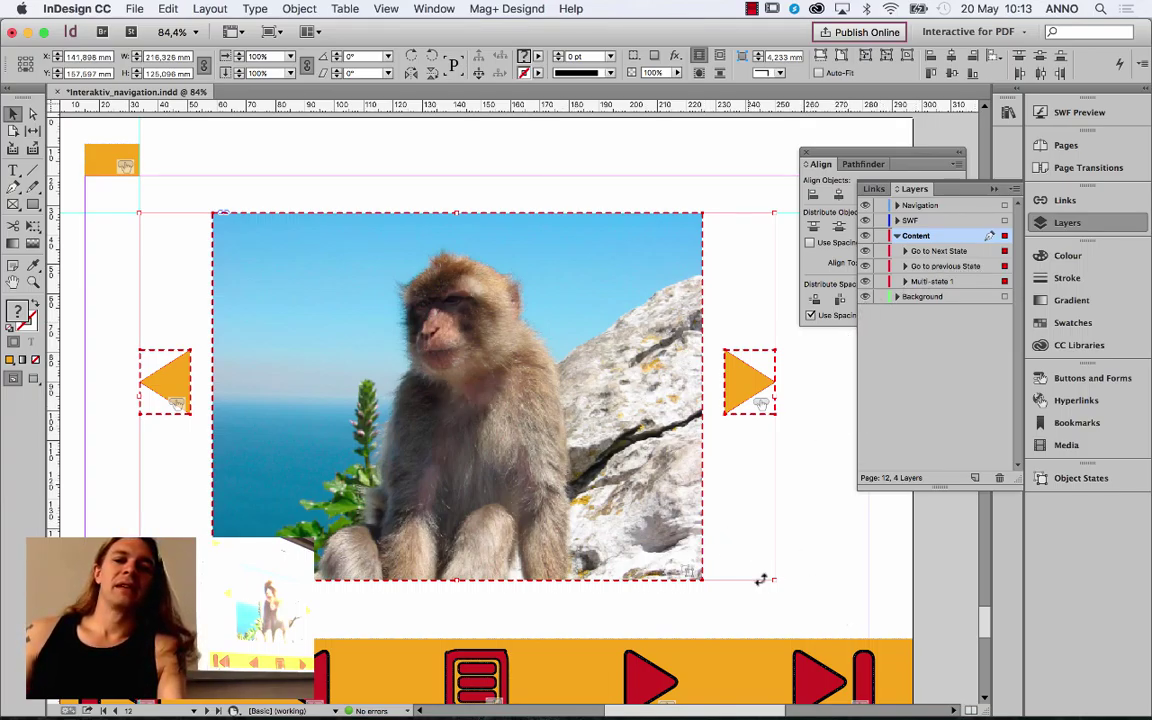
{"action": "left_click", "coordinate": [134, 8]}
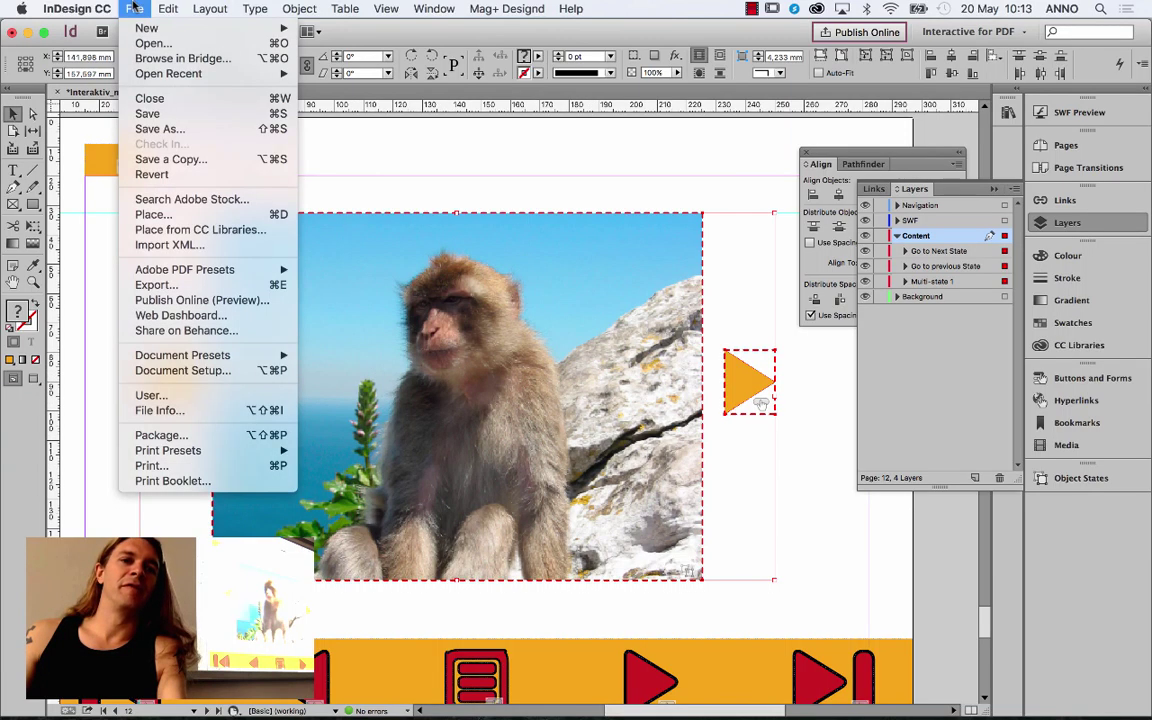
{"action": "left_click", "coordinate": [155, 287]}
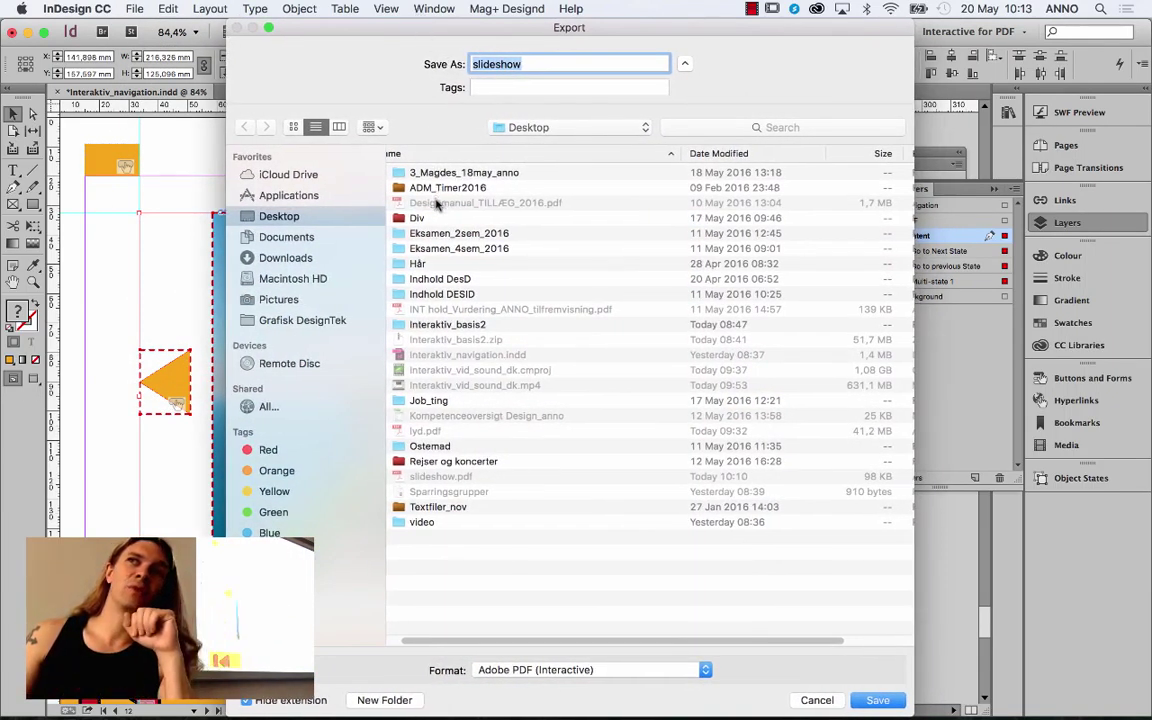
{"action": "left_click", "coordinate": [626, 671]}
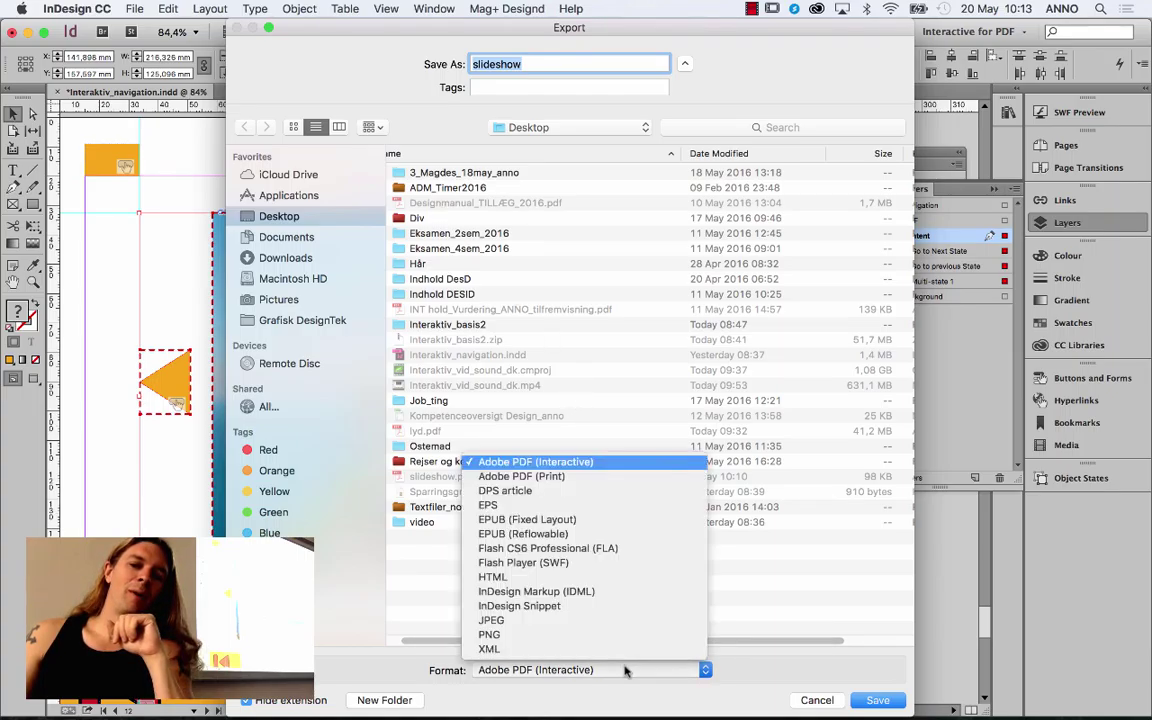
{"action": "left_click", "coordinate": [575, 563]}
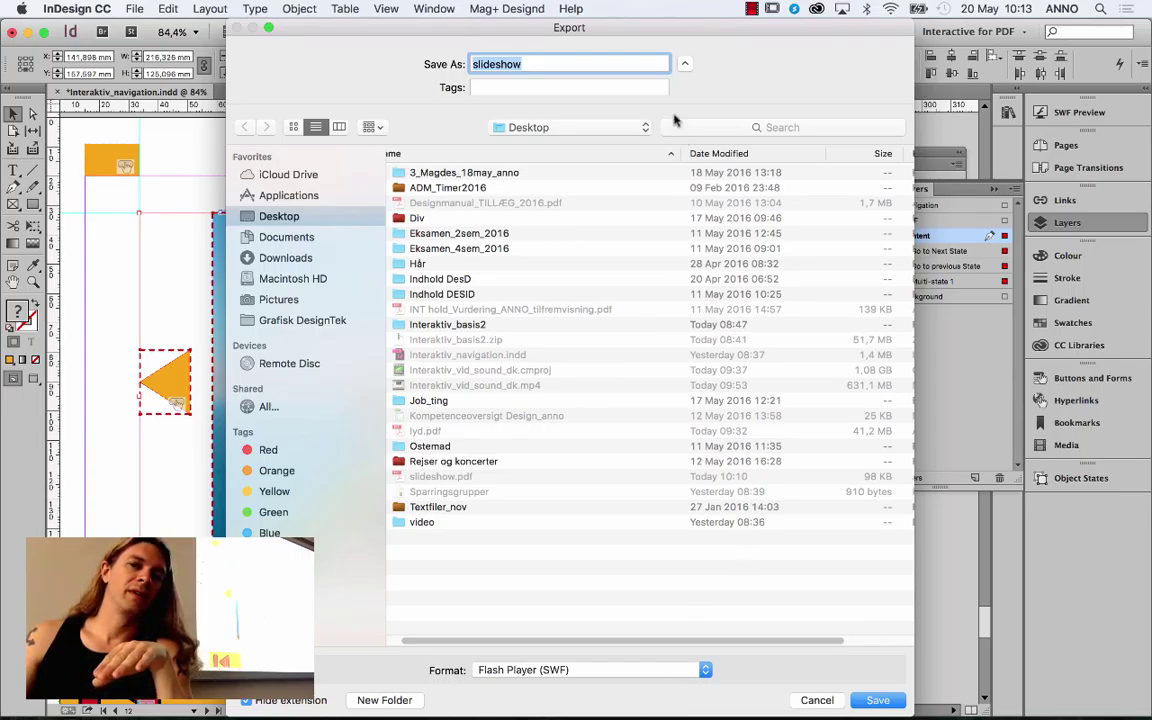
{"action": "left_click_drag", "start_coordinate": [582, 30], "coordinate": [672, 7]}
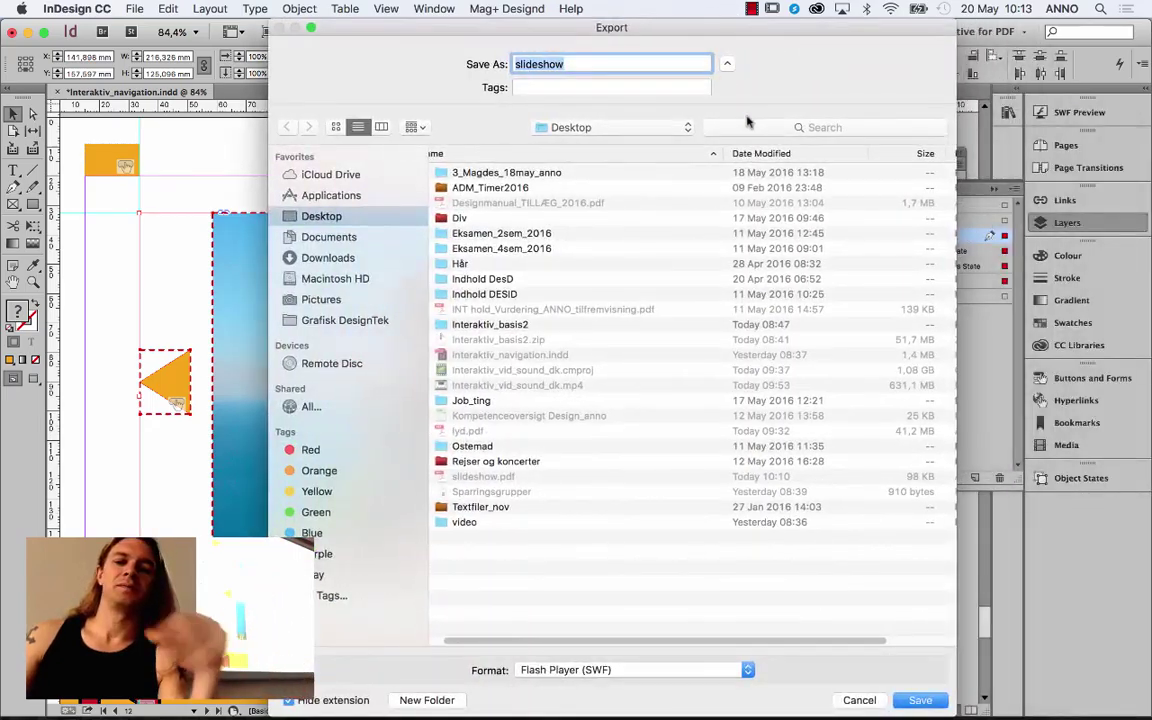
{"action": "left_click", "coordinate": [920, 700]}
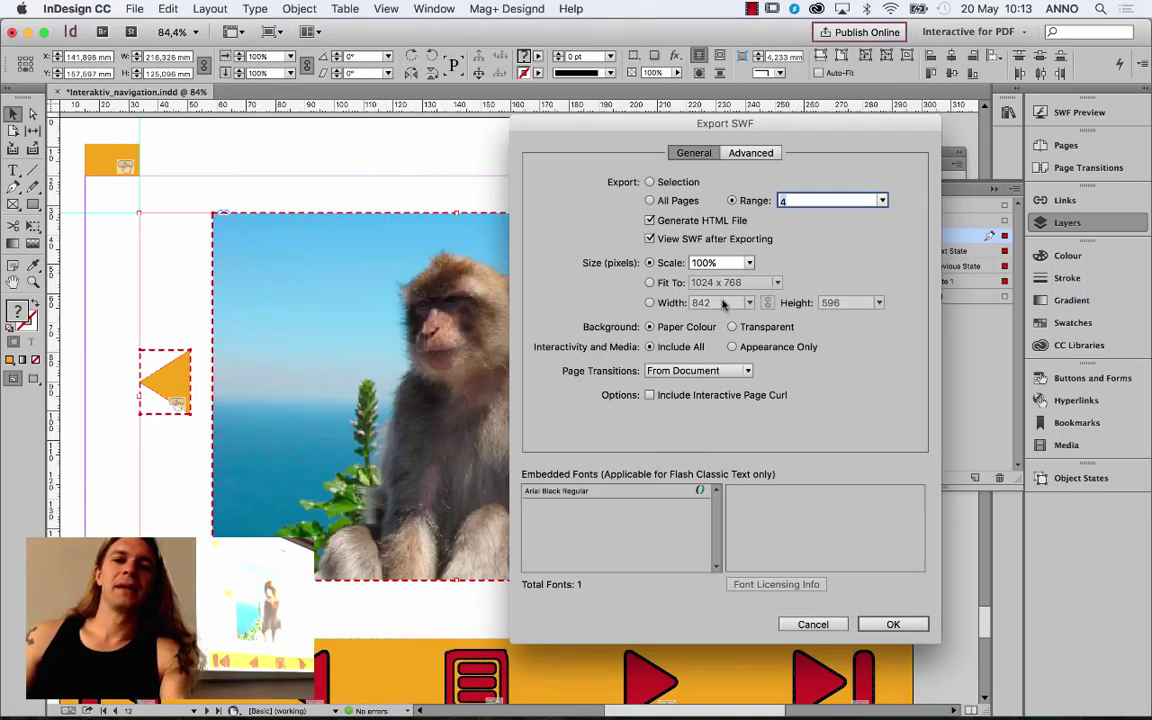
Step: Export only the selection with a transparent background, keeping 24 frames per second, maximum JPEG quality and 150 ppi resolution
{"action": "left_click", "coordinate": [652, 182]}
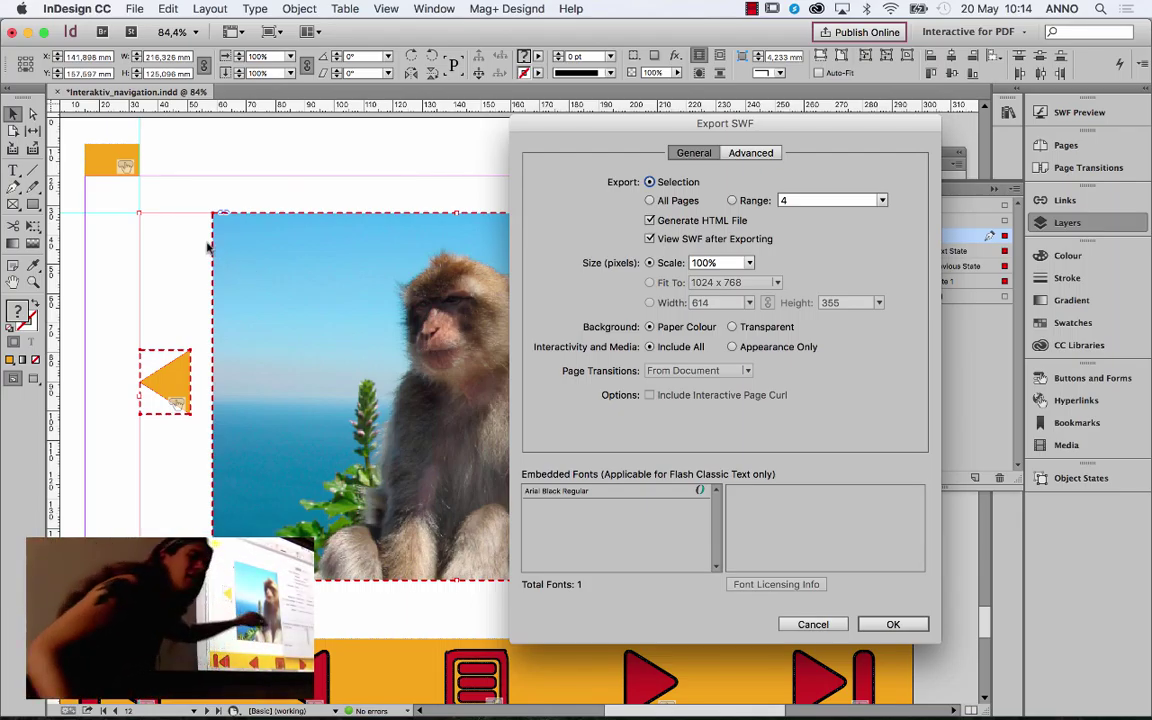
{"action": "left_click", "coordinate": [732, 326]}
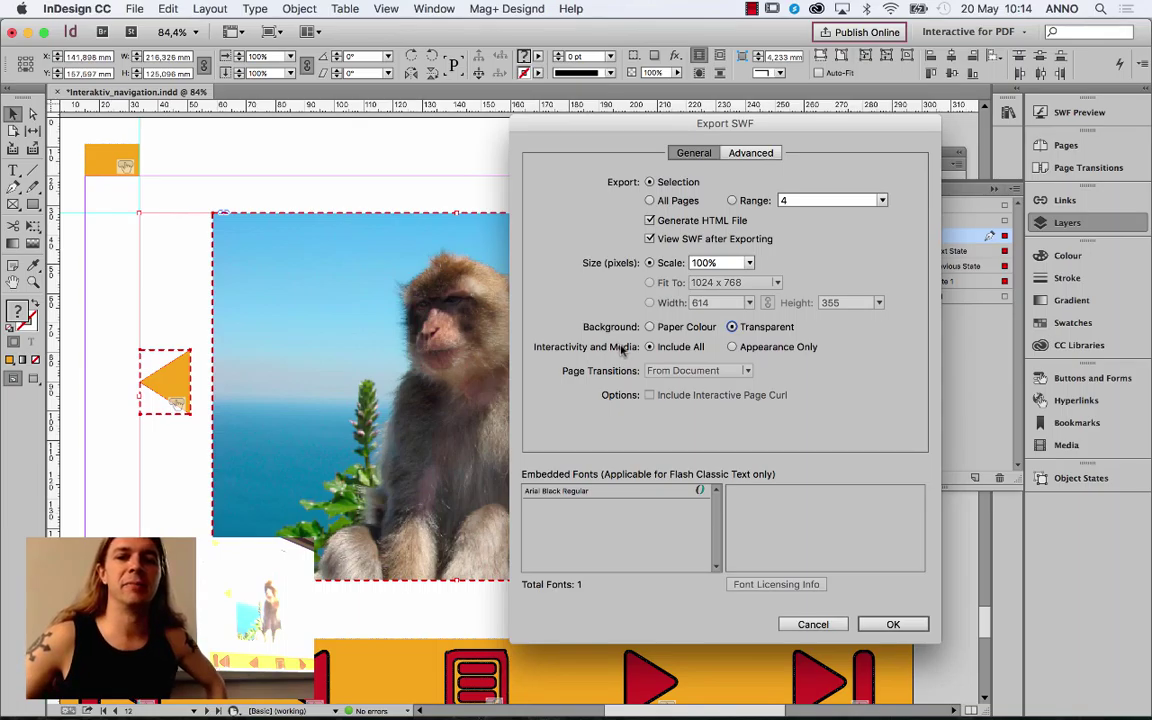
{"action": "left_click", "coordinate": [751, 152]}
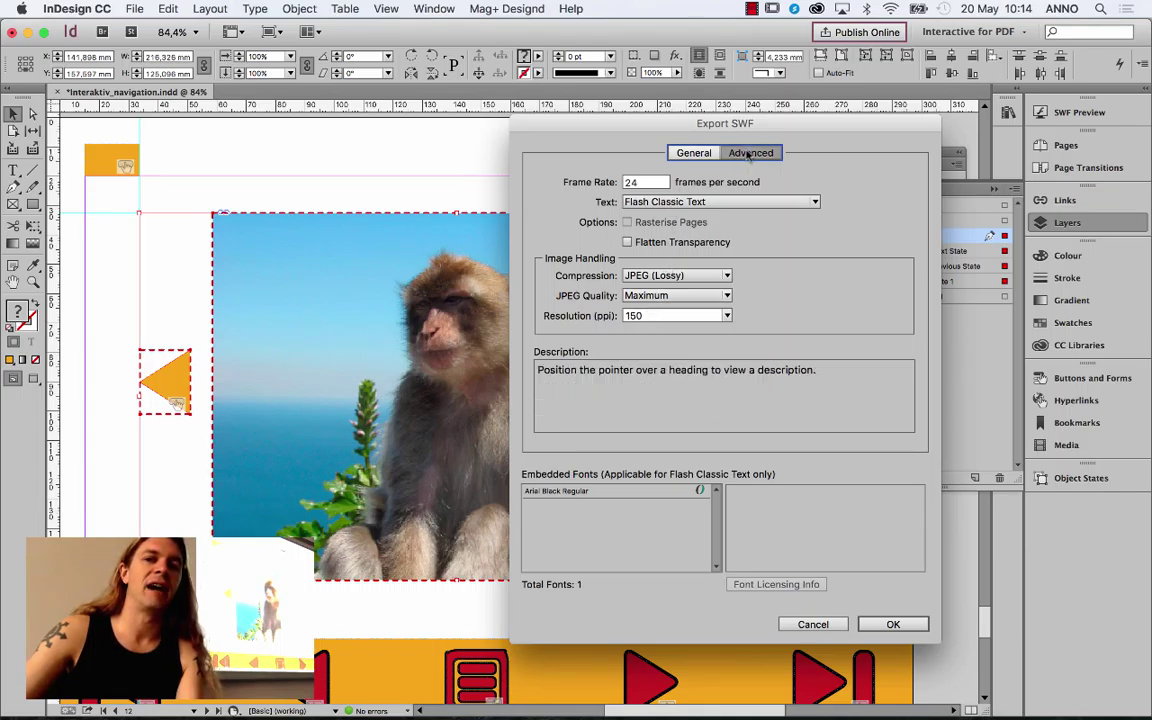
{"action": "left_click", "coordinate": [727, 316]}
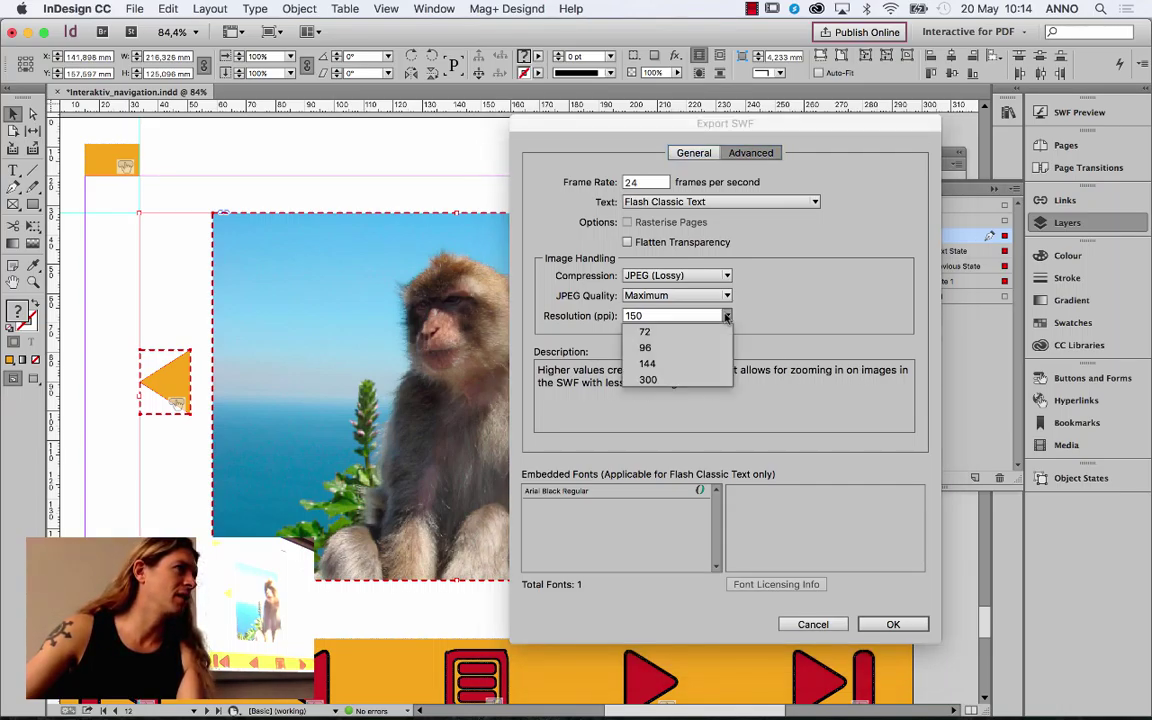
{"action": "left_click", "coordinate": [728, 316]}
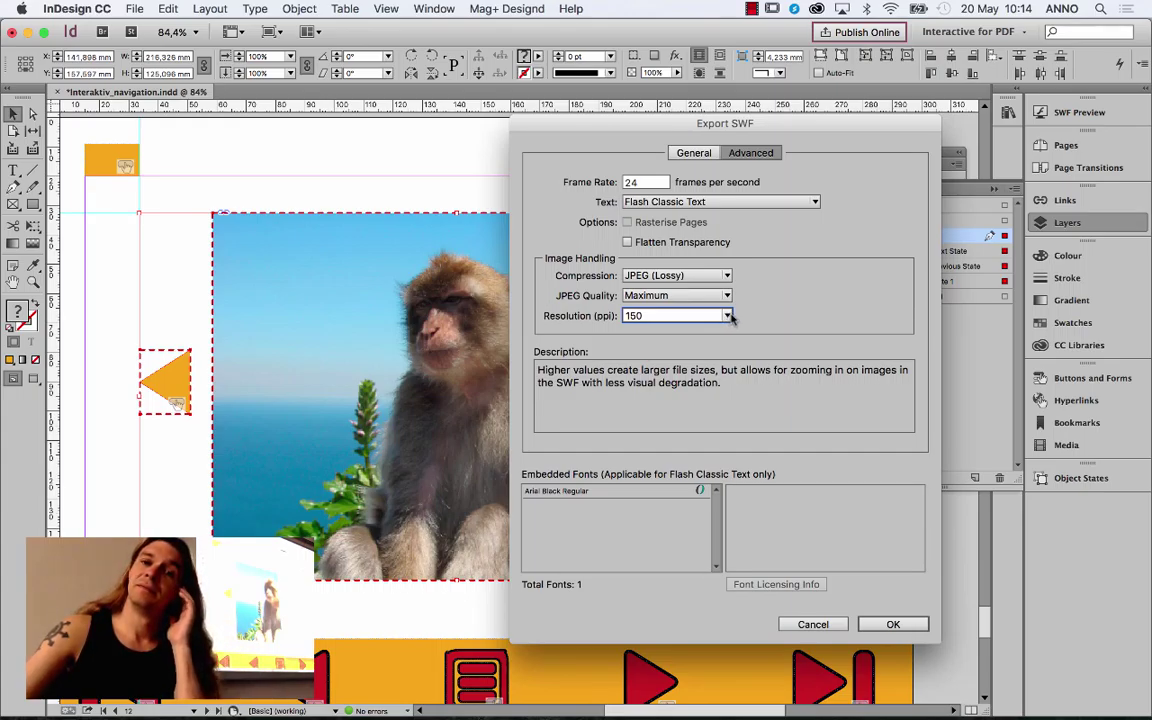
{"action": "double_click", "coordinate": [648, 184]}
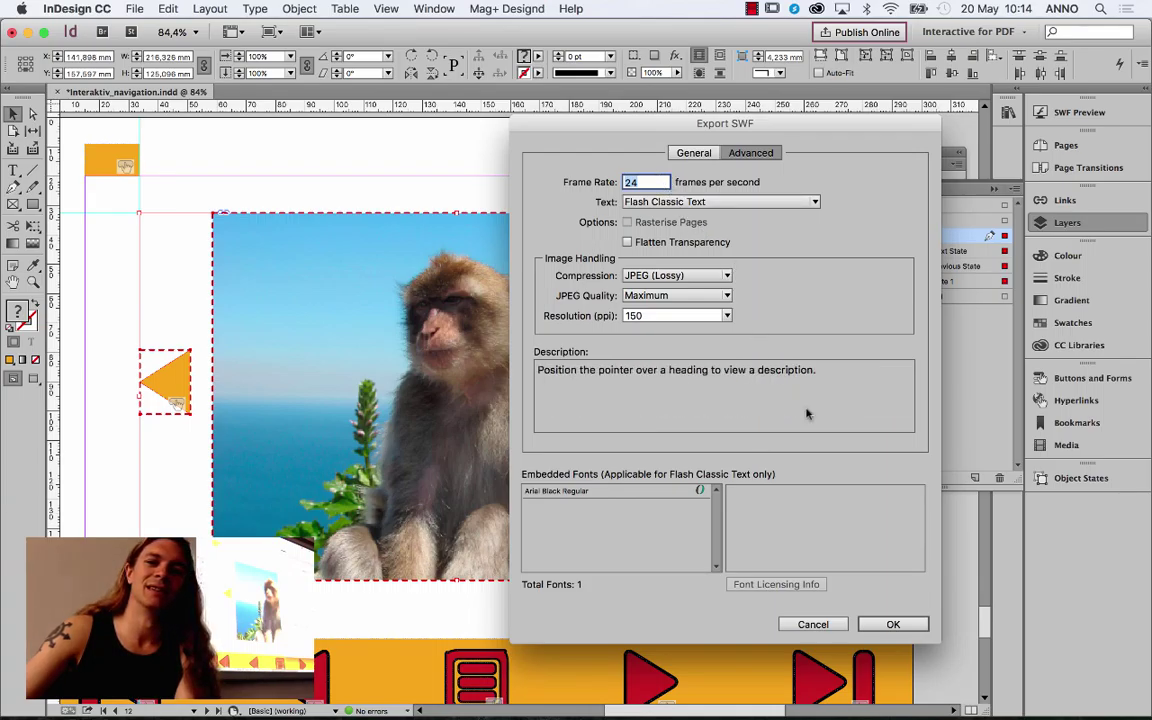
{"action": "left_click", "coordinate": [893, 624]}
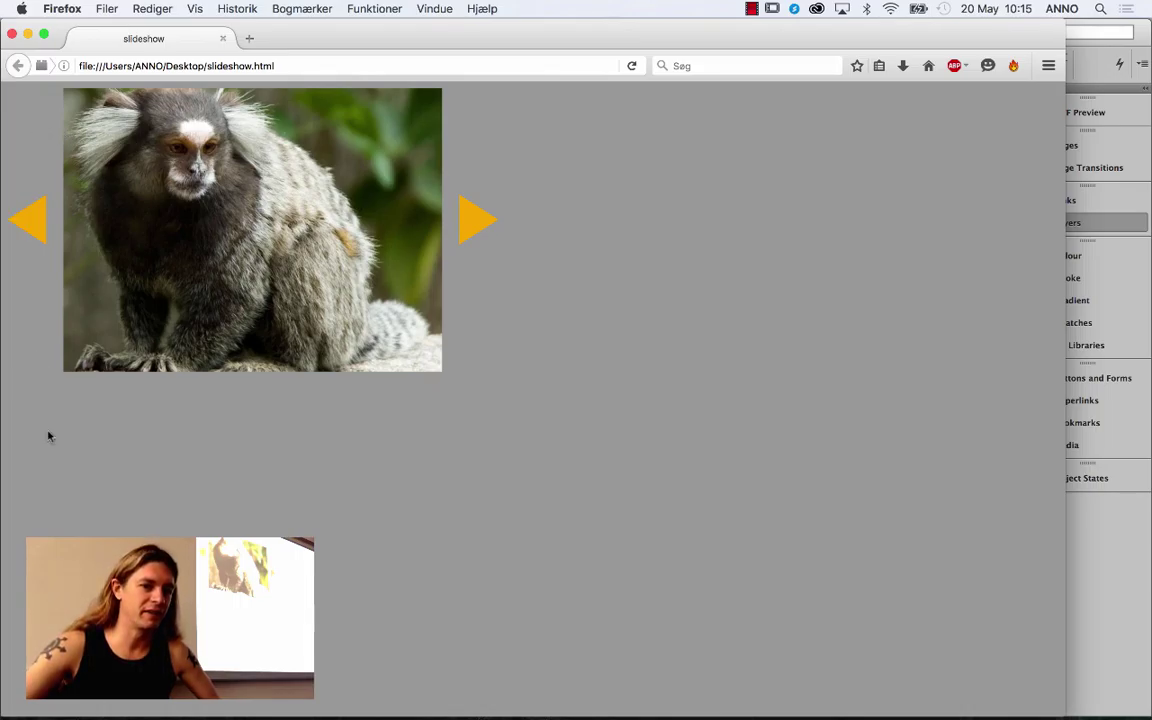
Step: Test the exported slideshow in Firefox by paging forward and back with both arrows, and close the browser window
{"action": "left_click", "coordinate": [468, 222]}
{"action": "left_click", "coordinate": [468, 222]}
{"action": "left_click", "coordinate": [468, 222]}
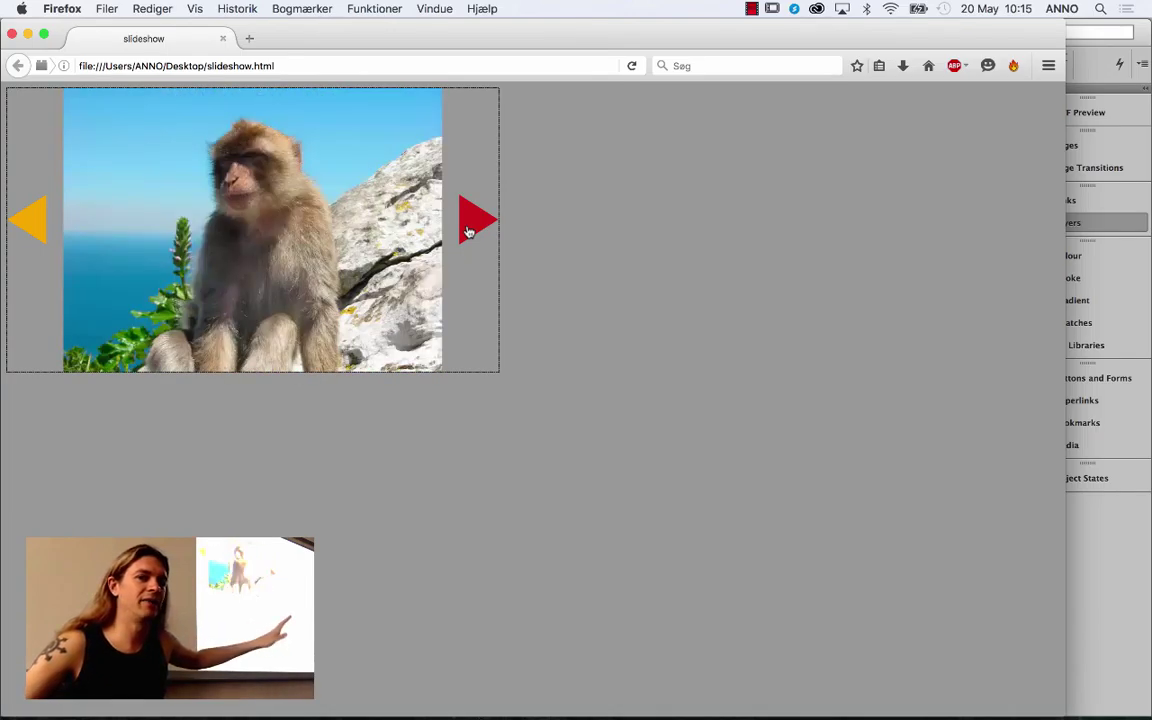
{"action": "left_click", "coordinate": [467, 228]}
{"action": "left_click", "coordinate": [467, 228]}
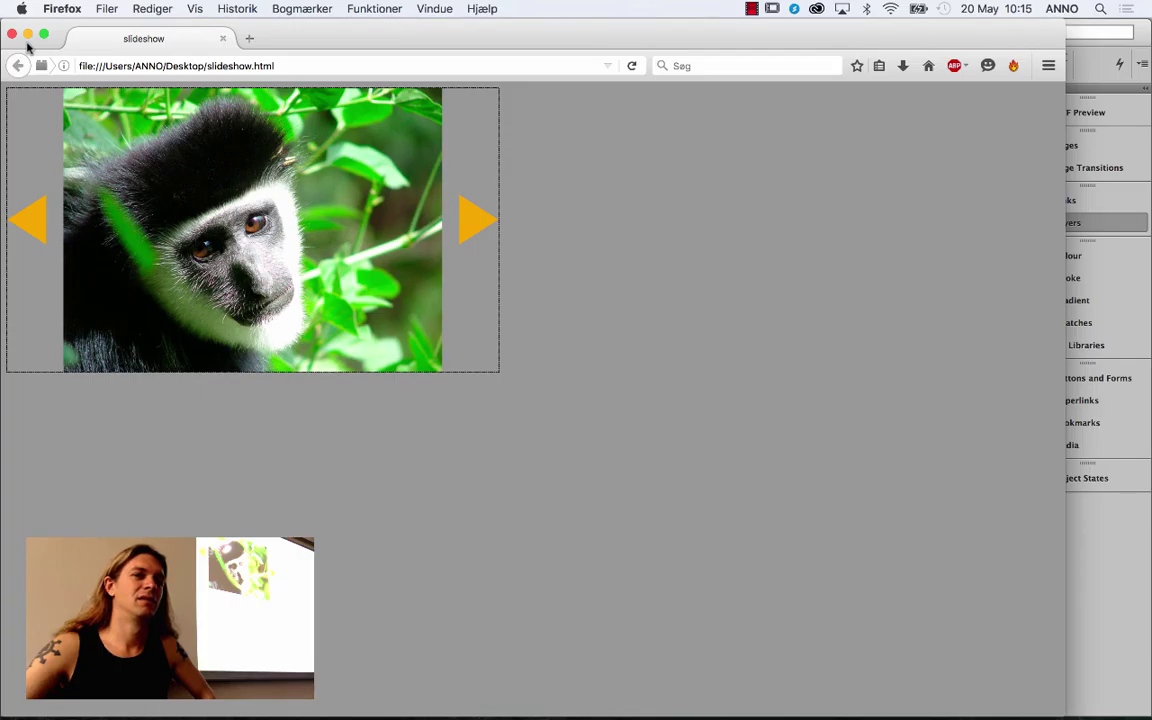
{"action": "left_click", "coordinate": [40, 210]}
{"action": "left_click", "coordinate": [40, 210]}
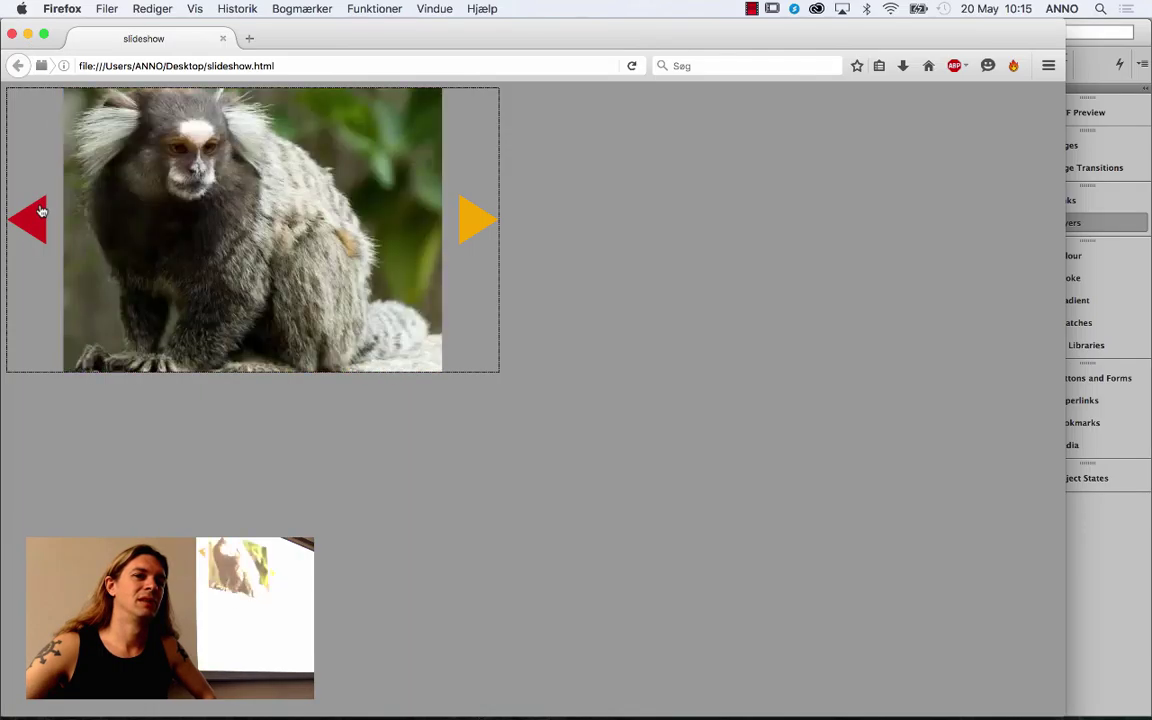
{"action": "left_click", "coordinate": [40, 210]}
{"action": "left_click", "coordinate": [40, 210]}
{"action": "left_click", "coordinate": [40, 210]}
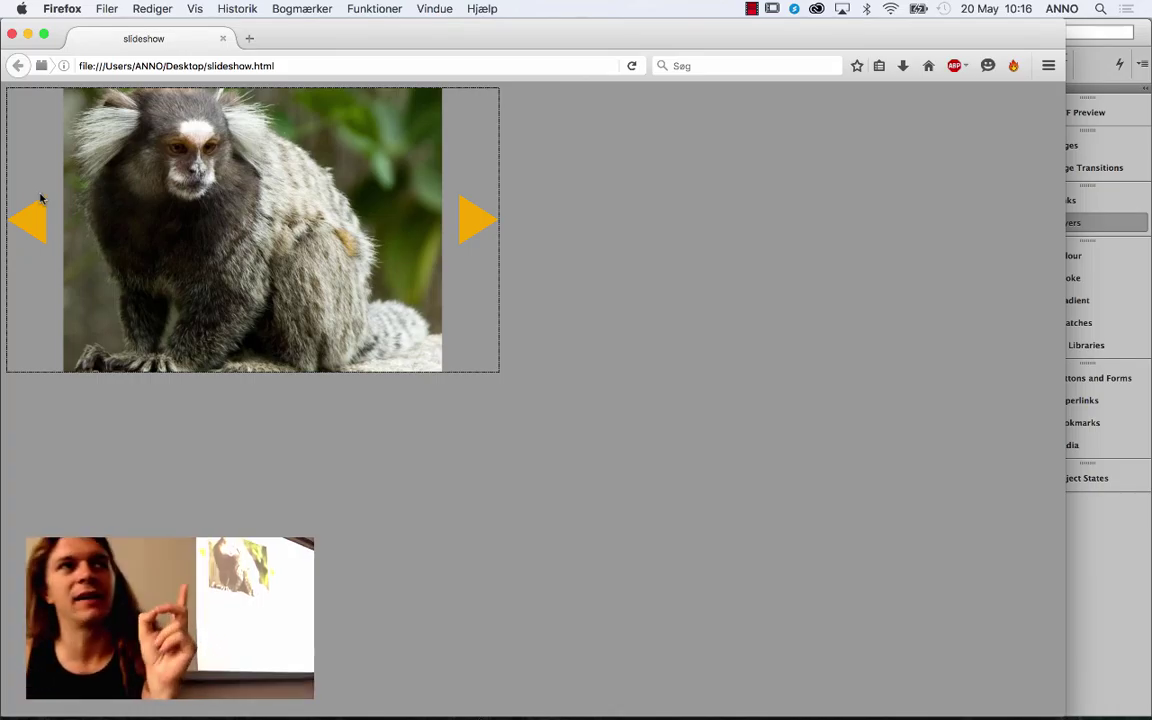
{"action": "left_click", "coordinate": [32, 218]}
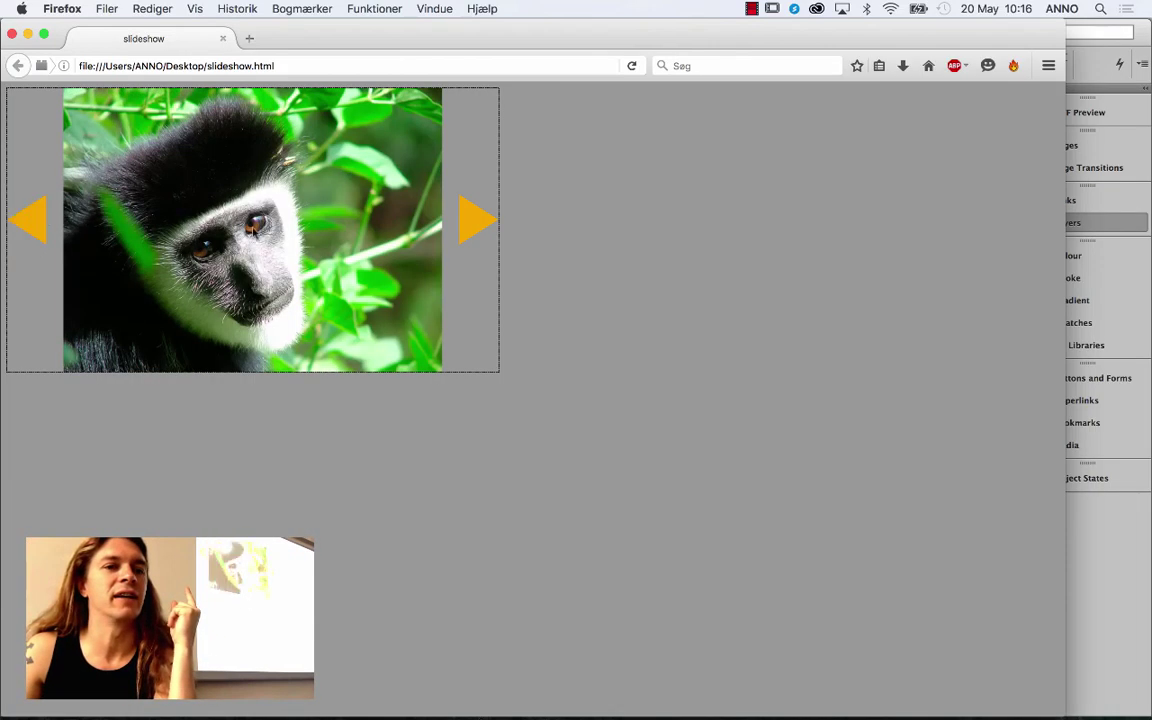
{"action": "left_click", "coordinate": [468, 218]}
{"action": "left_click", "coordinate": [470, 218]}
{"action": "left_click", "coordinate": [470, 218]}
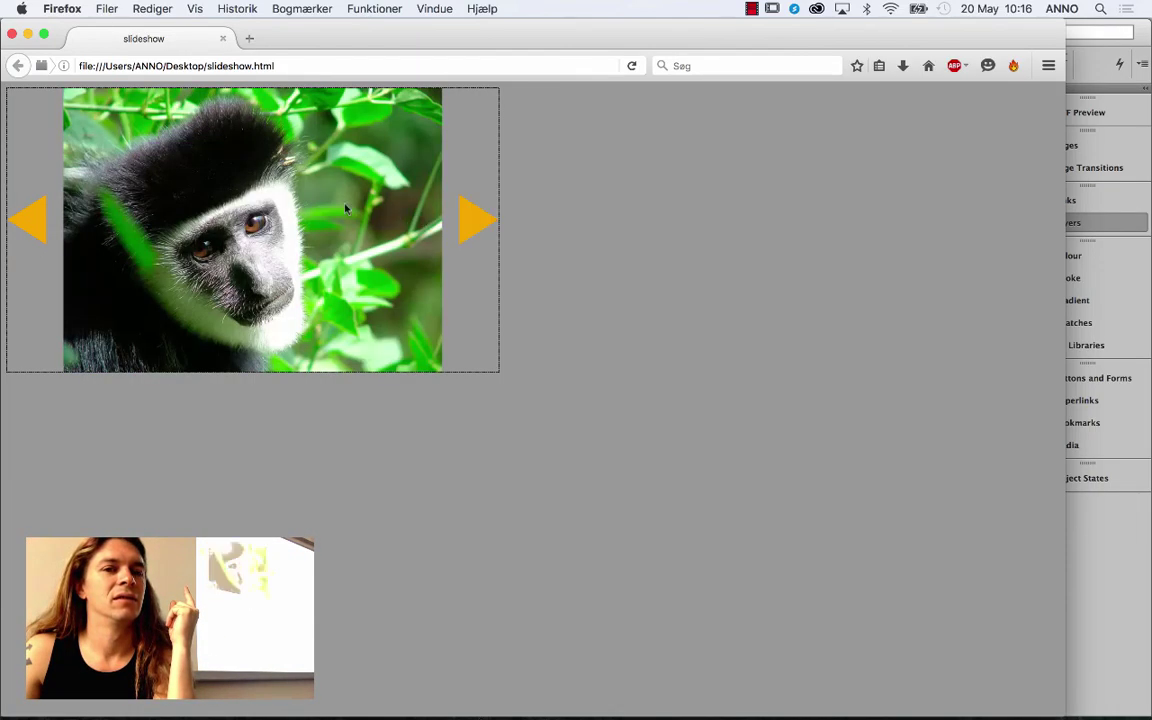
{"action": "left_click", "coordinate": [42, 218]}
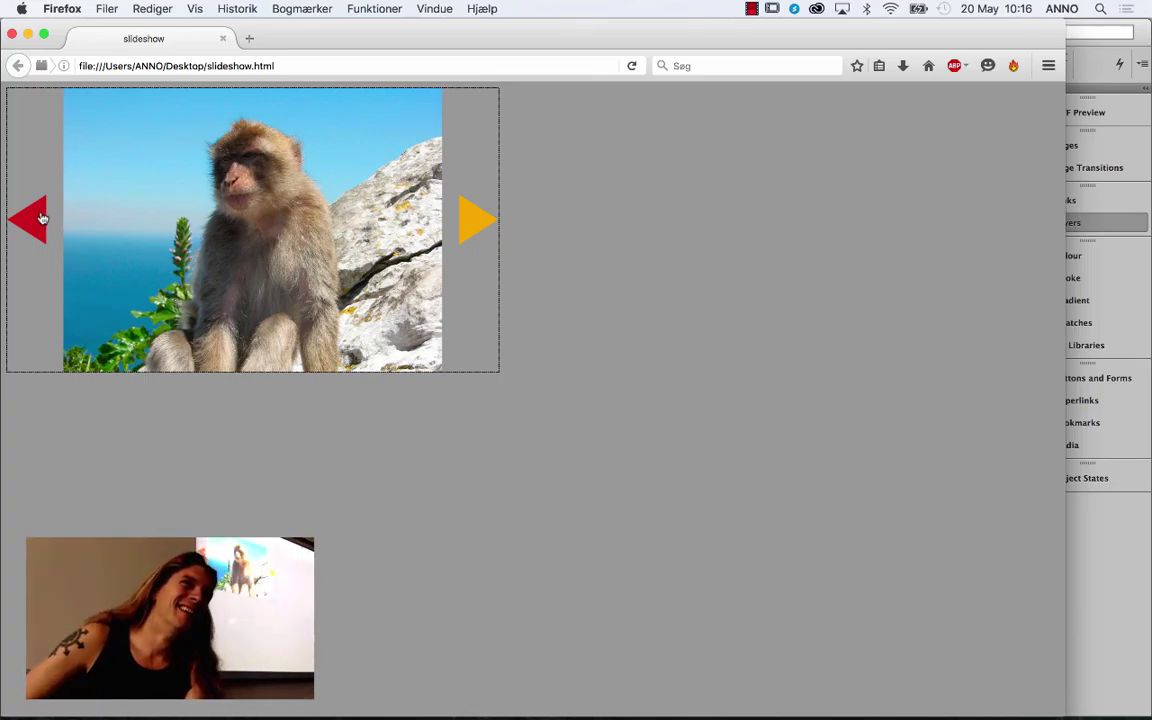
{"action": "left_click", "coordinate": [11, 35]}
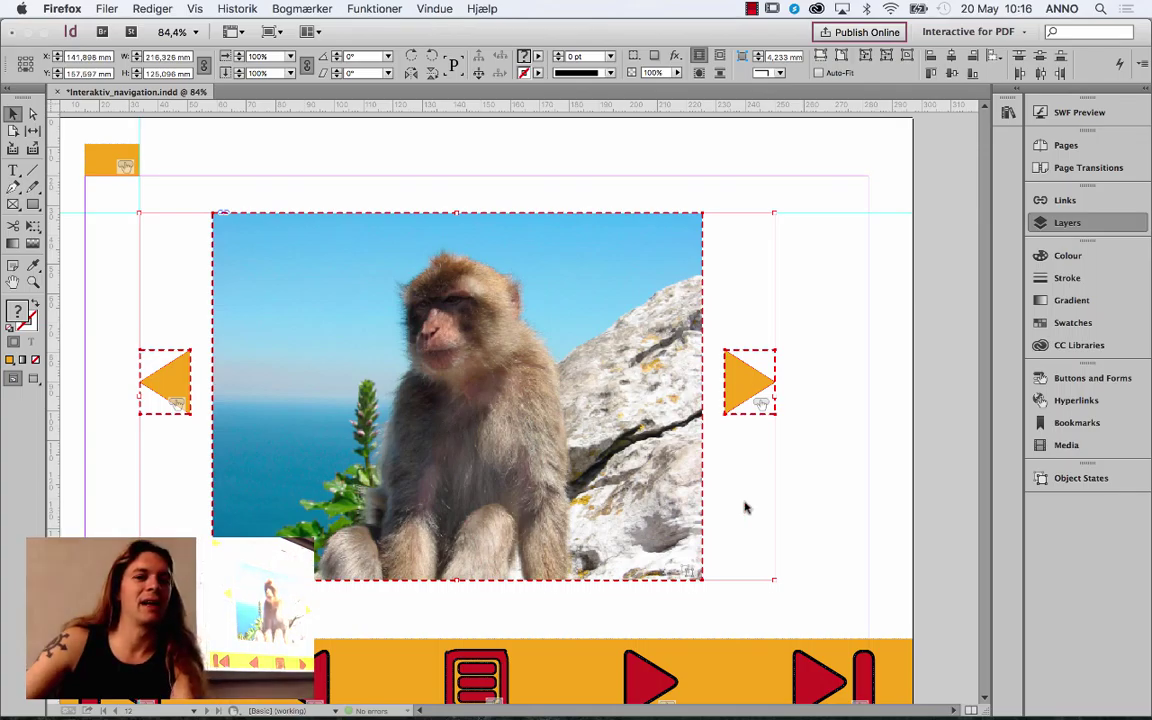
Step: Reselect the slideshow with both arrow buttons and start another Flash Player (SWF) export to the Desktop named "slideshow_2"
{"action": "left_click", "coordinate": [820, 505]}
{"action": "left_click", "coordinate": [843, 598]}
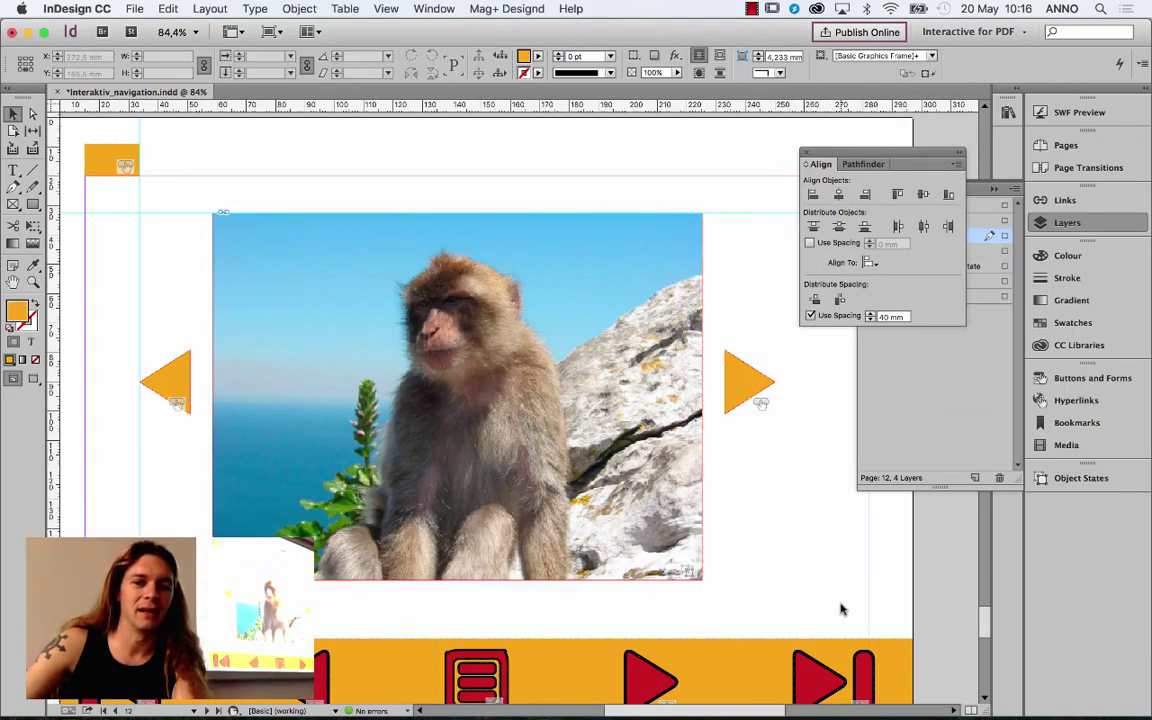
{"action": "left_click_drag", "start_coordinate": [841, 604], "coordinate": [167, 231]}
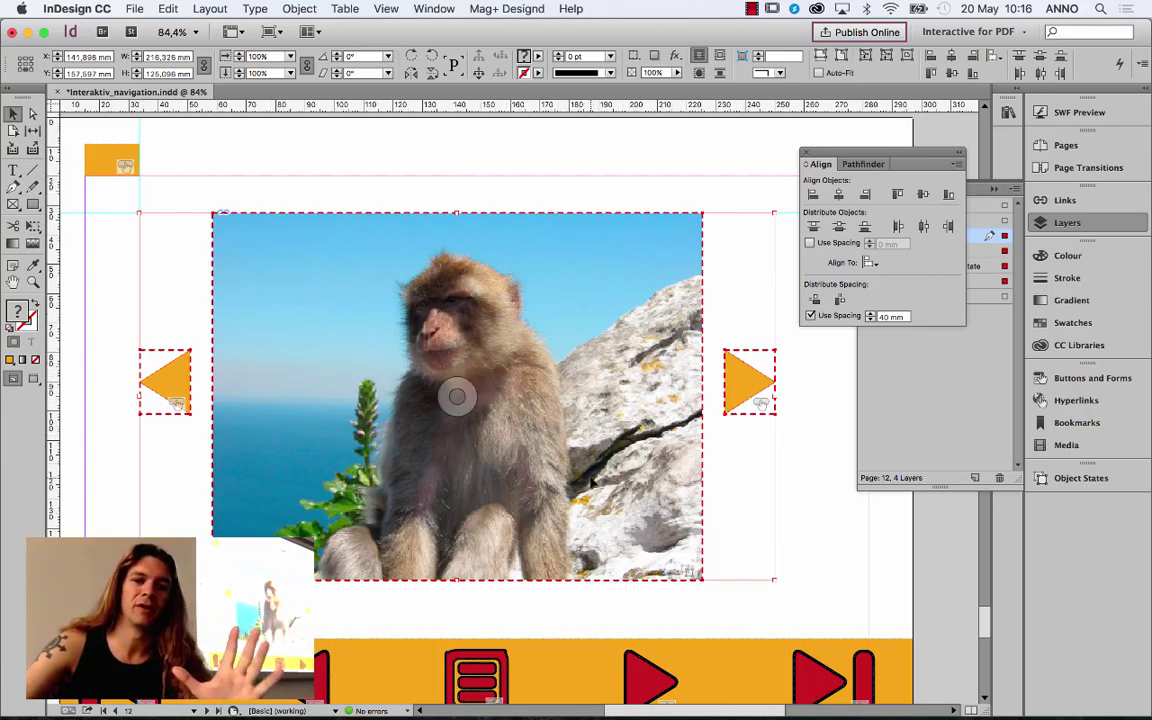
{"action": "left_click", "coordinate": [130, 8]}
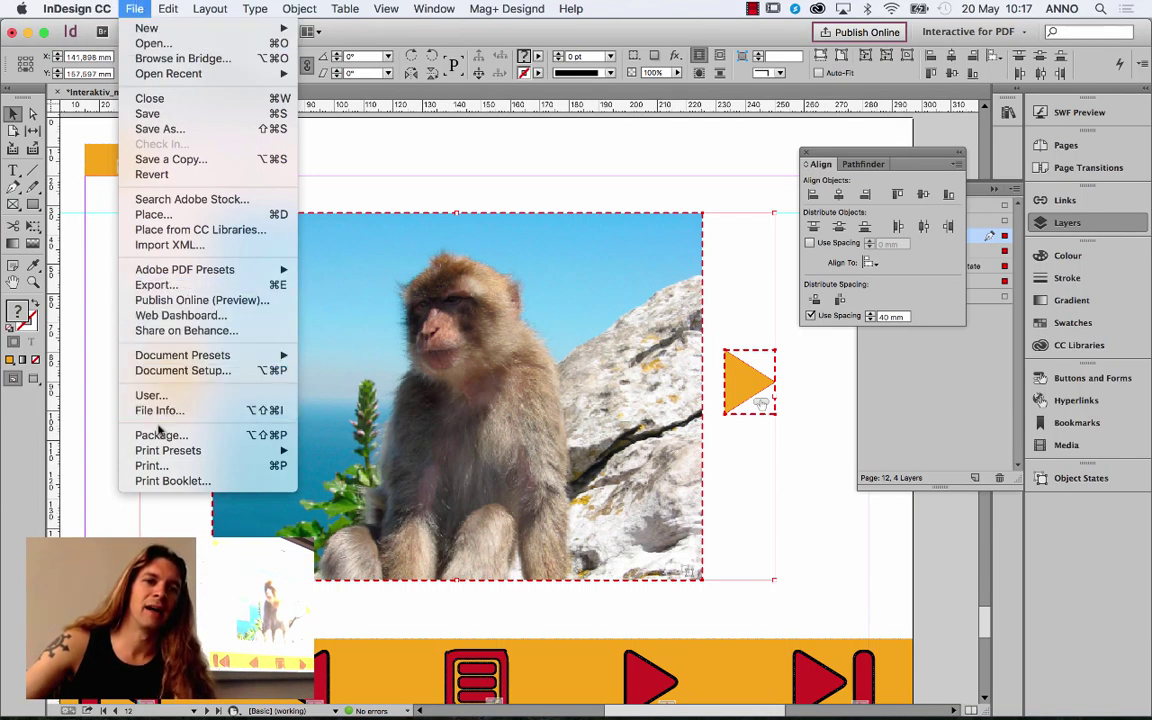
{"action": "left_click", "coordinate": [156, 284]}
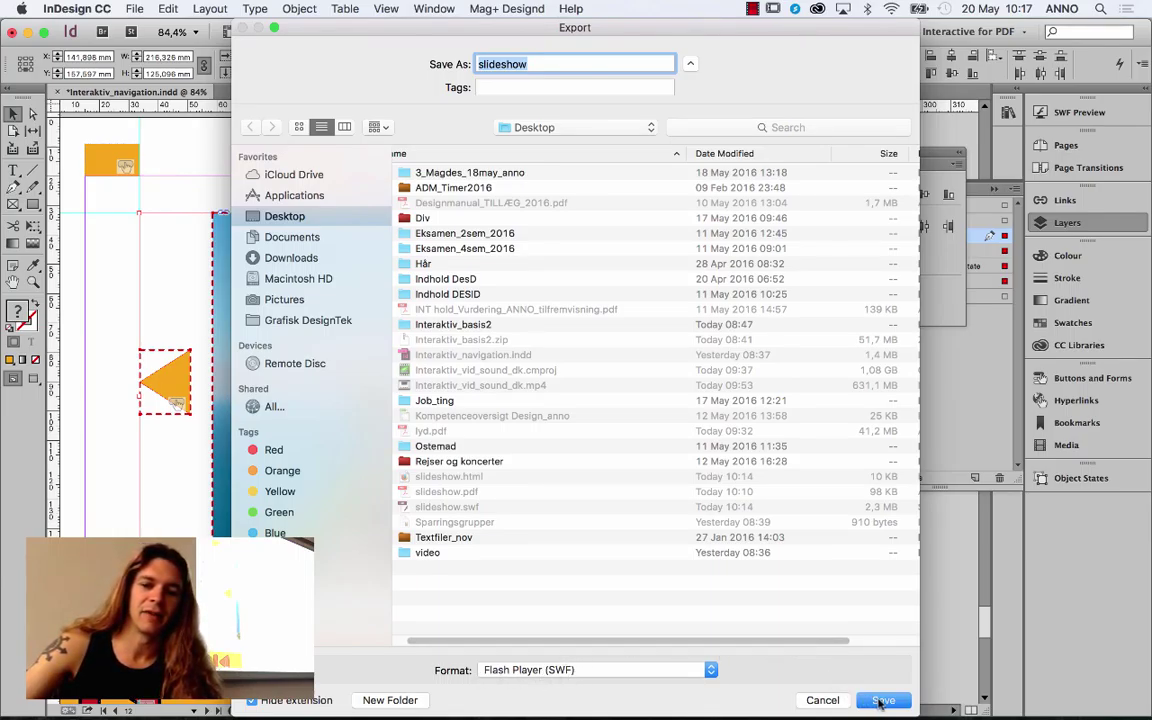
{"action": "left_click", "coordinate": [600, 64]}
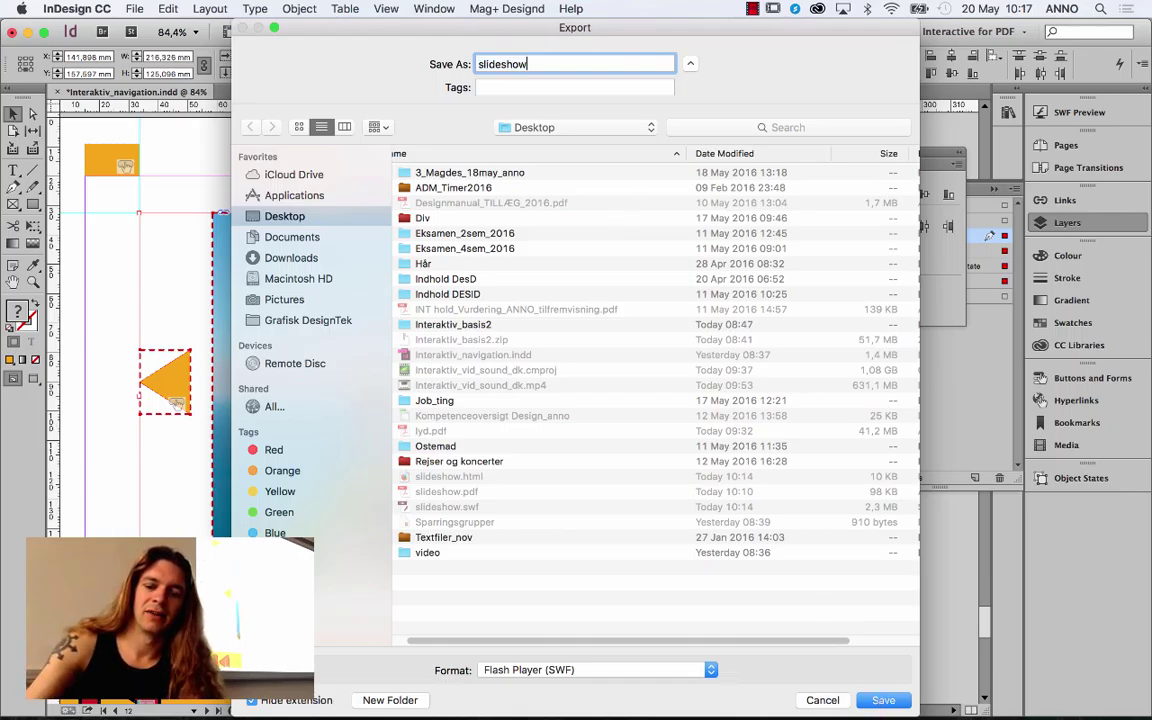
{"action": "type", "text": "_2"}
{"action": "key", "text": "Return"}
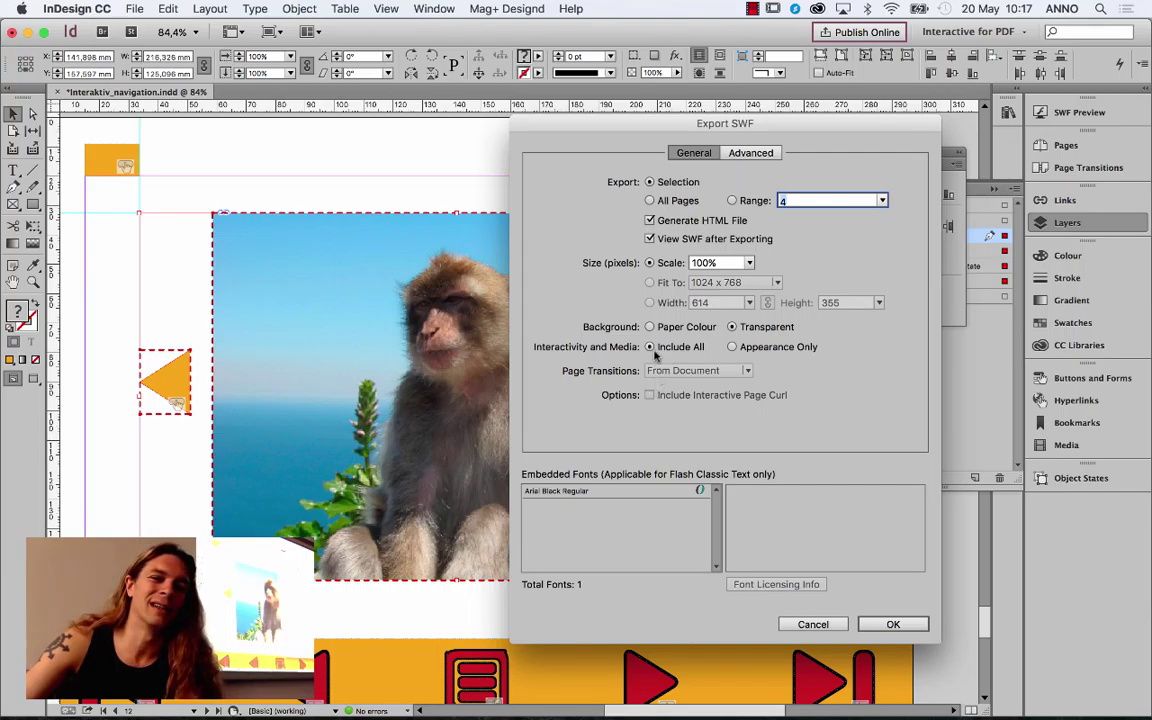
Step: Export the selected slideshow as slideshow_2 at 100% scale with a transparent background and all interactivity included
{"action": "left_click", "coordinate": [585, 296]}
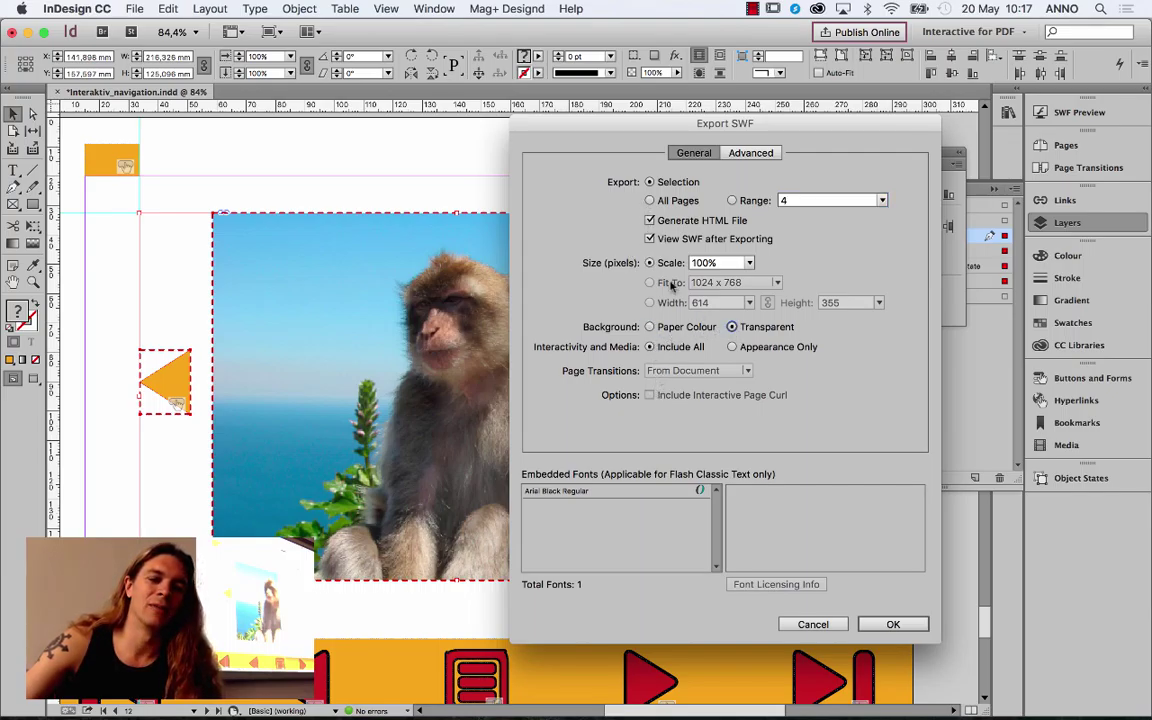
{"action": "left_click", "coordinate": [890, 623]}
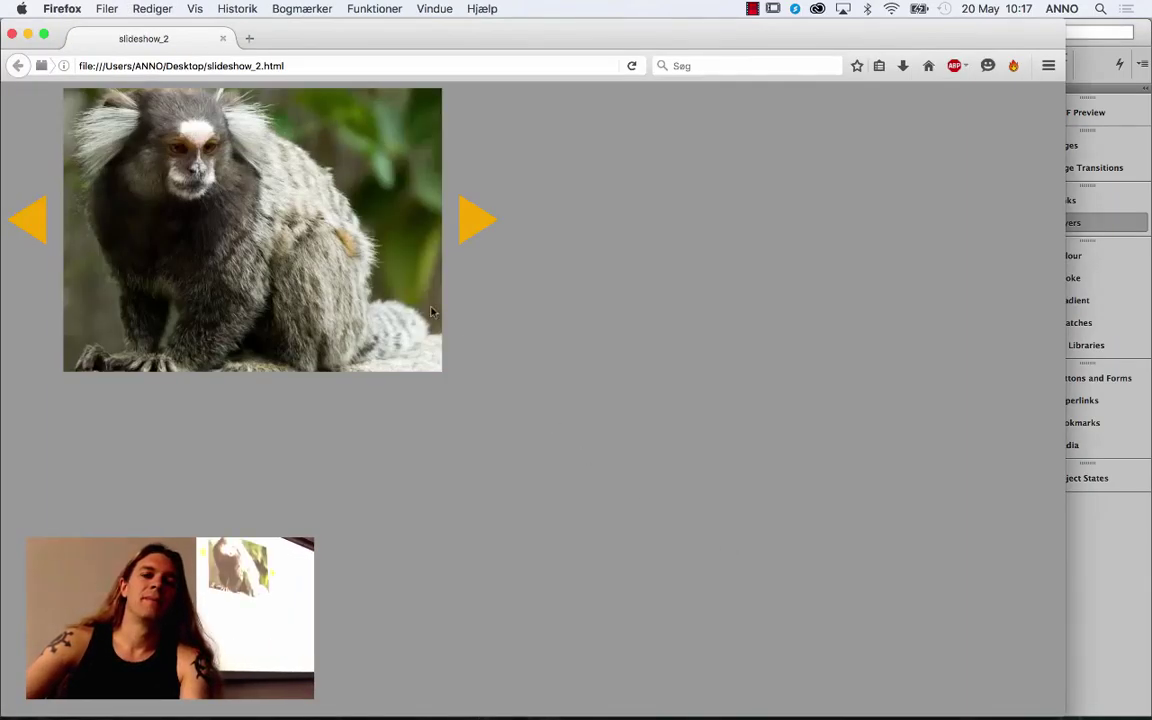
Step: Test slideshow_2 in Firefox by paging forward and back with the arrows, and minimize the browser to return to InDesign
{"action": "left_click", "coordinate": [476, 222]}
{"action": "left_click", "coordinate": [476, 224]}
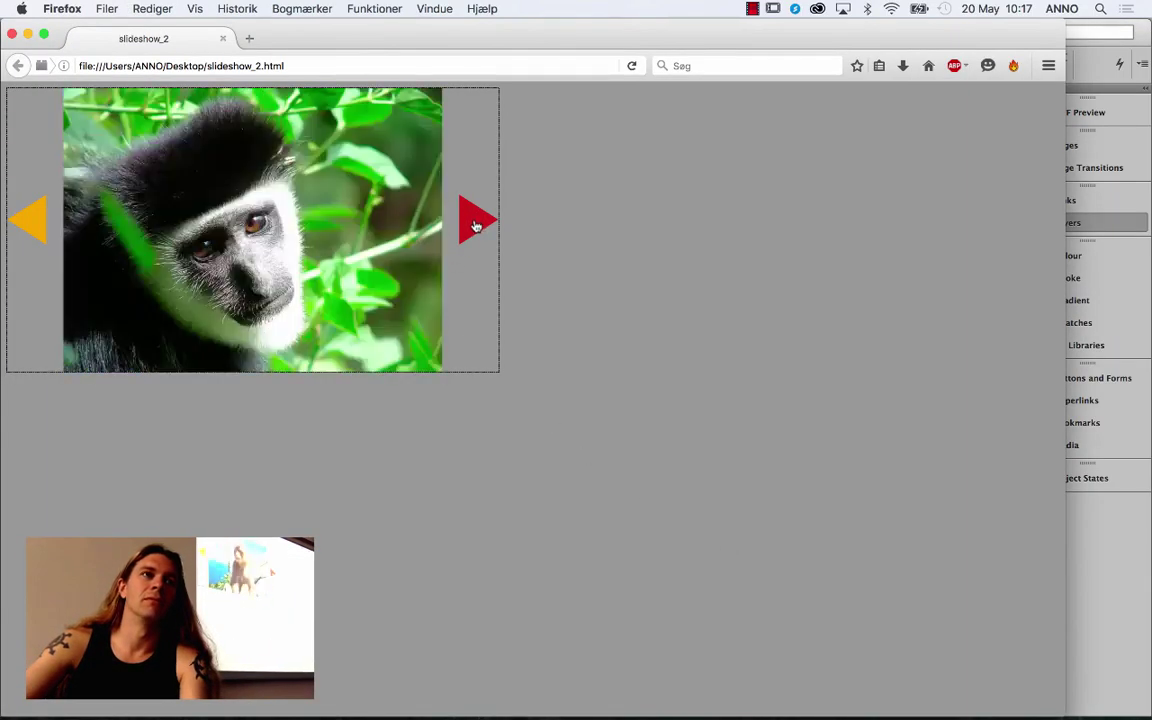
{"action": "left_click", "coordinate": [476, 224]}
{"action": "left_click", "coordinate": [476, 226]}
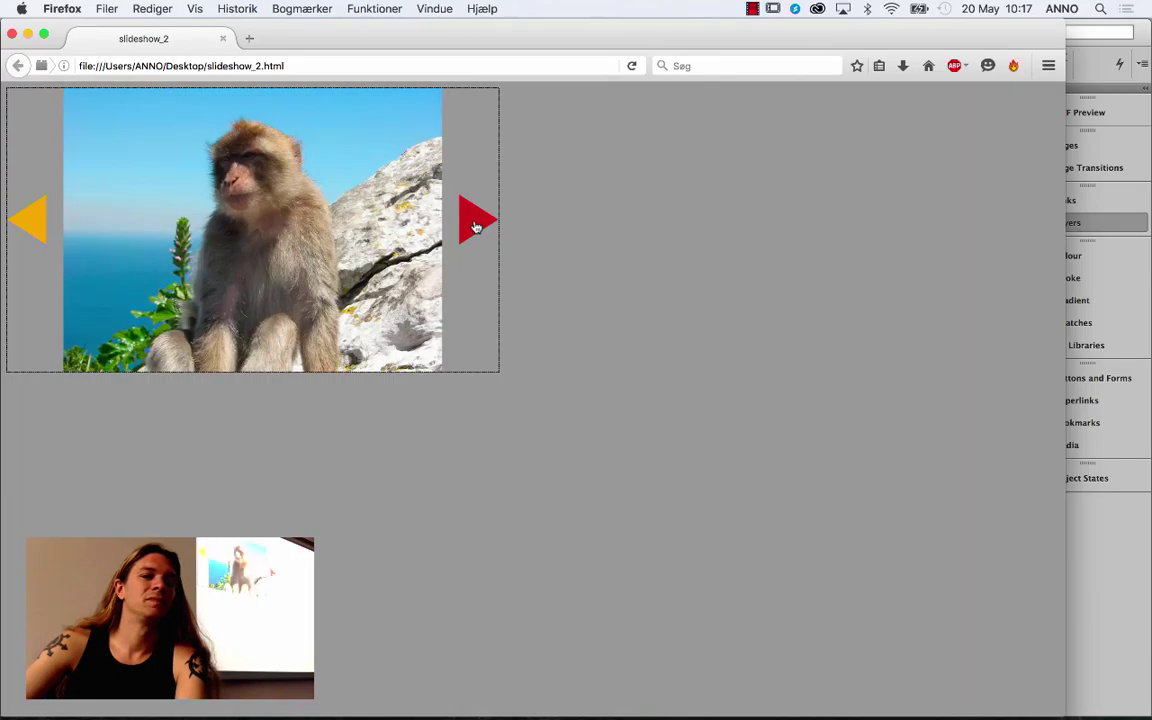
{"action": "left_click", "coordinate": [476, 226]}
{"action": "left_click", "coordinate": [476, 227]}
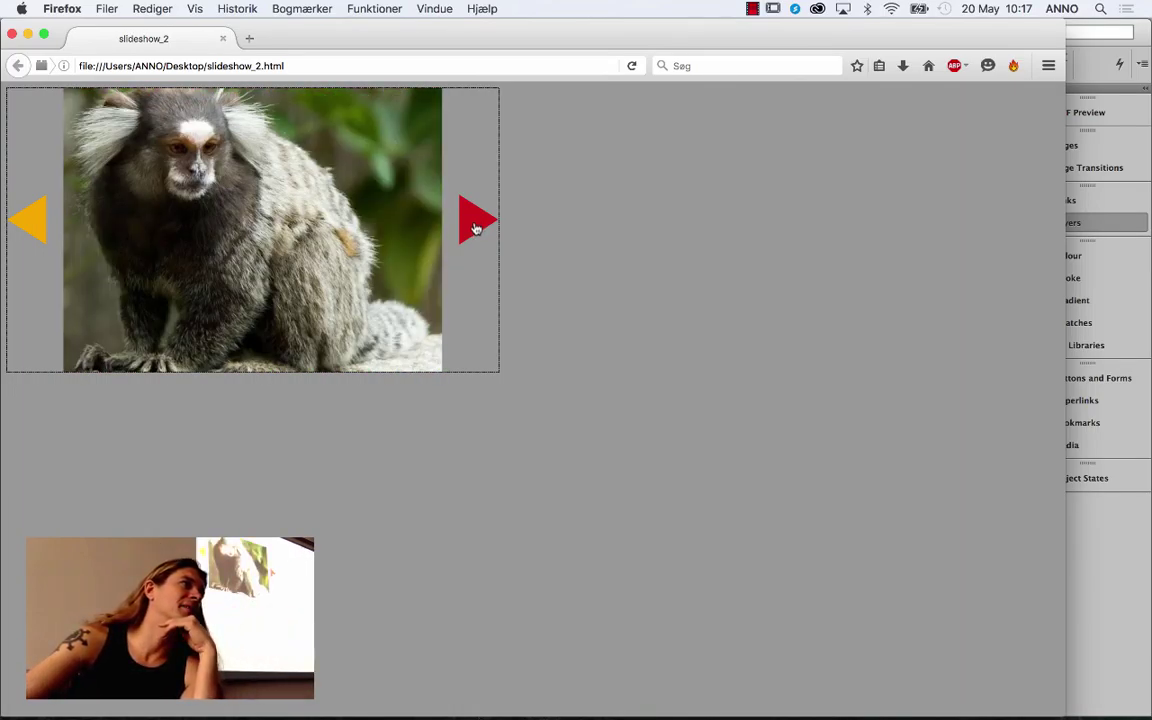
{"action": "left_click", "coordinate": [44, 219]}
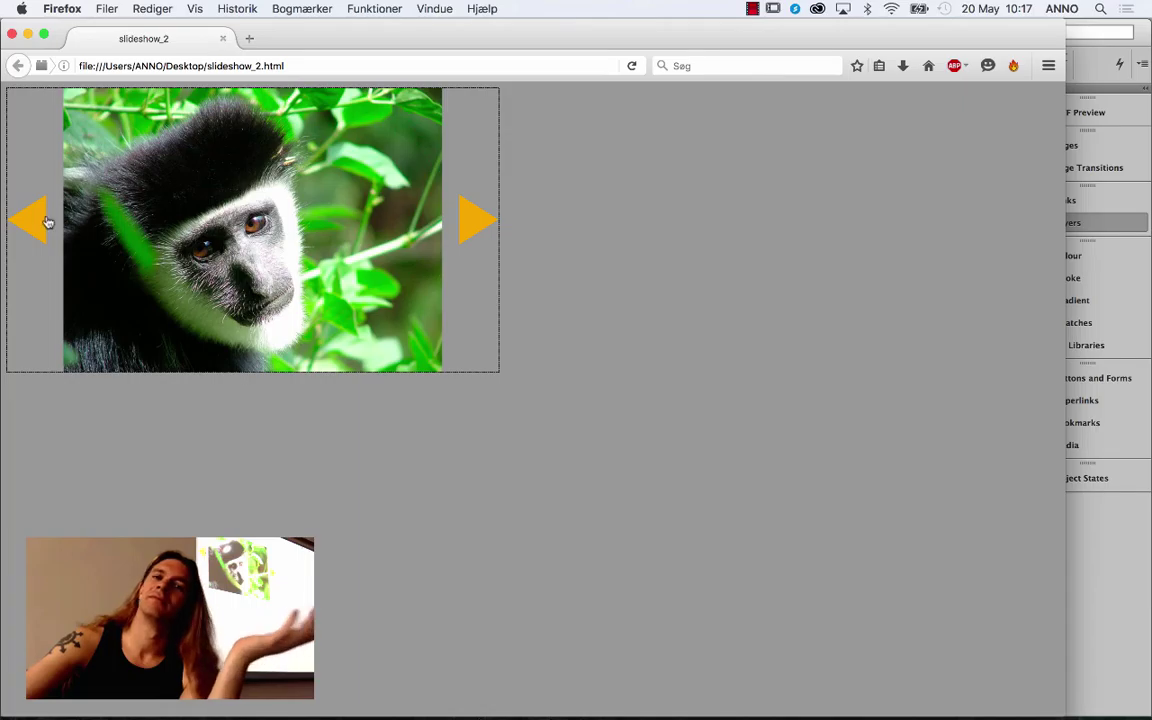
{"action": "left_click", "coordinate": [28, 35]}
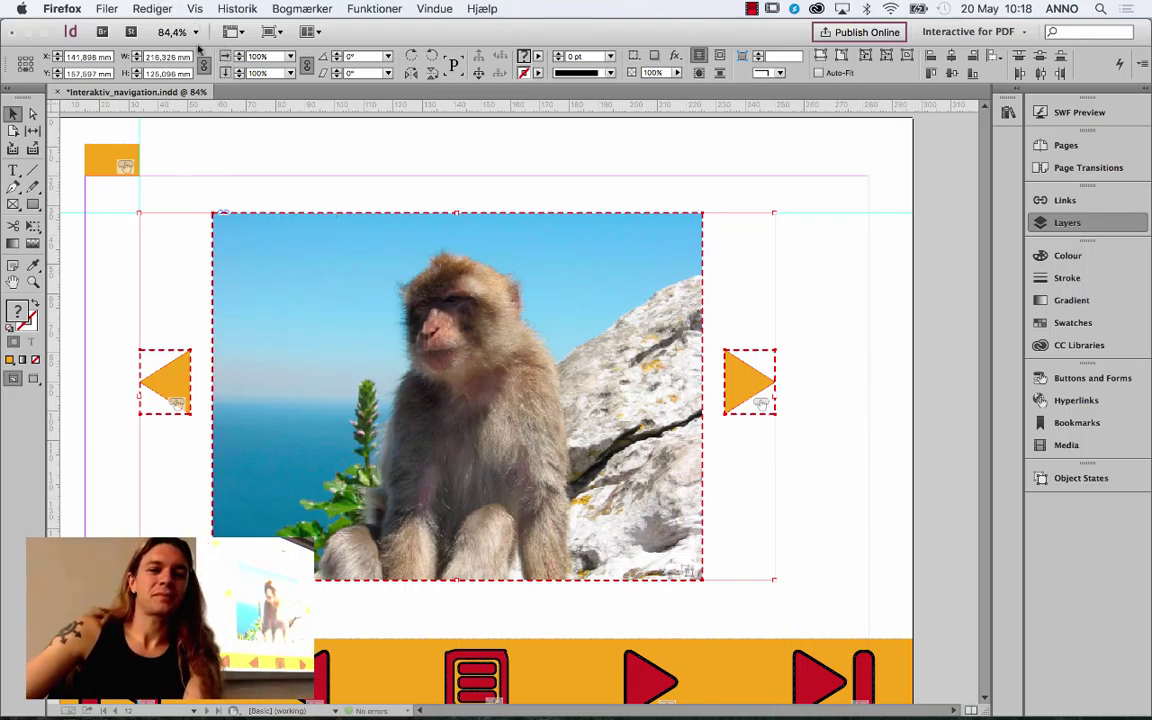
Step: Hide the Go to Next State, Go to previous State and Multi-state 1 objects on the Content layer
{"action": "left_click", "coordinate": [1090, 151]}
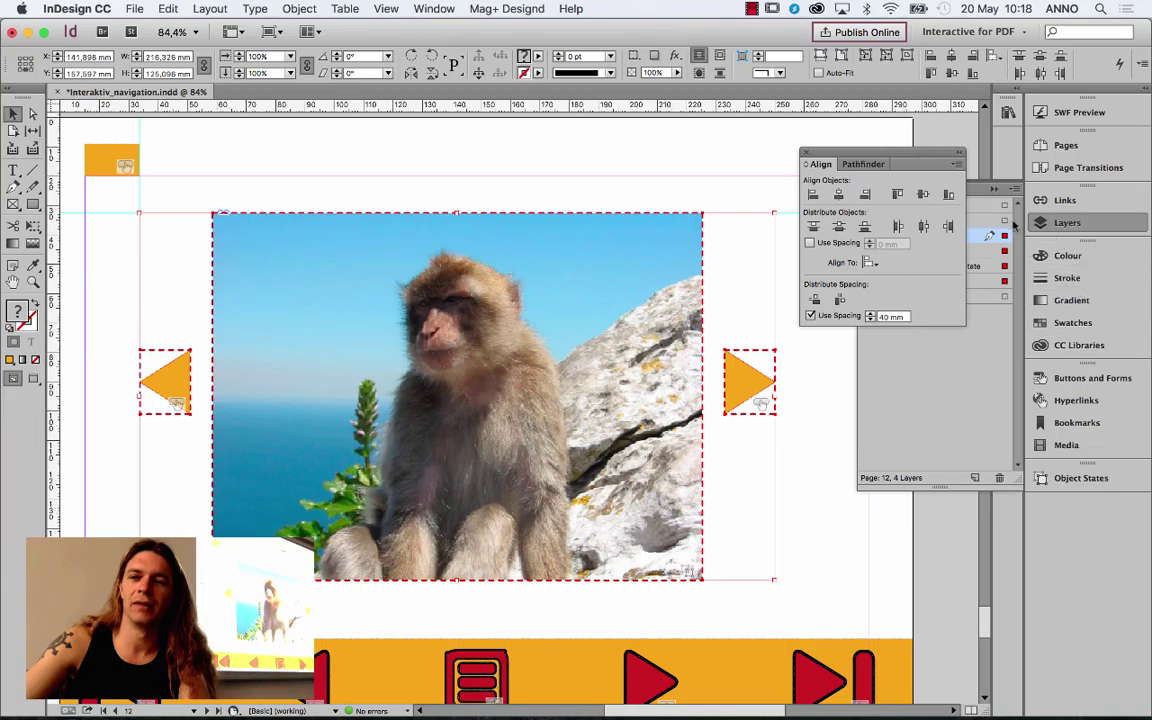
{"action": "key", "text": "shift+F7"}
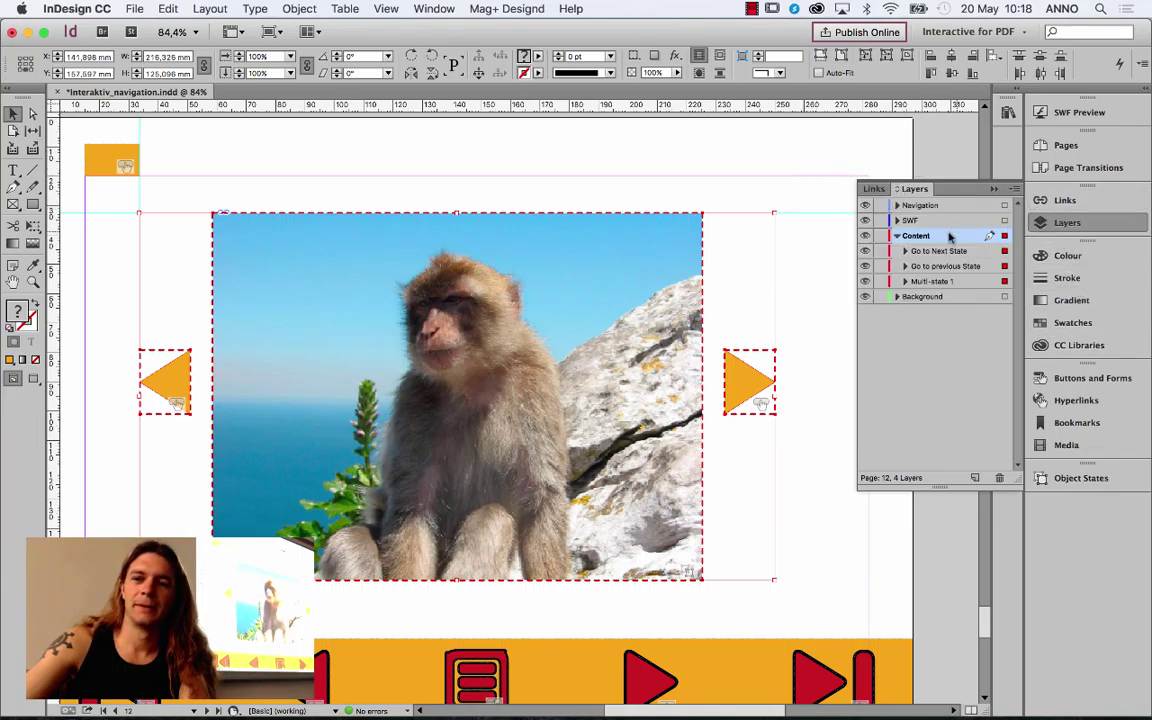
{"action": "left_click", "coordinate": [865, 251]}
{"action": "left_click", "coordinate": [865, 266]}
{"action": "left_click", "coordinate": [865, 281]}
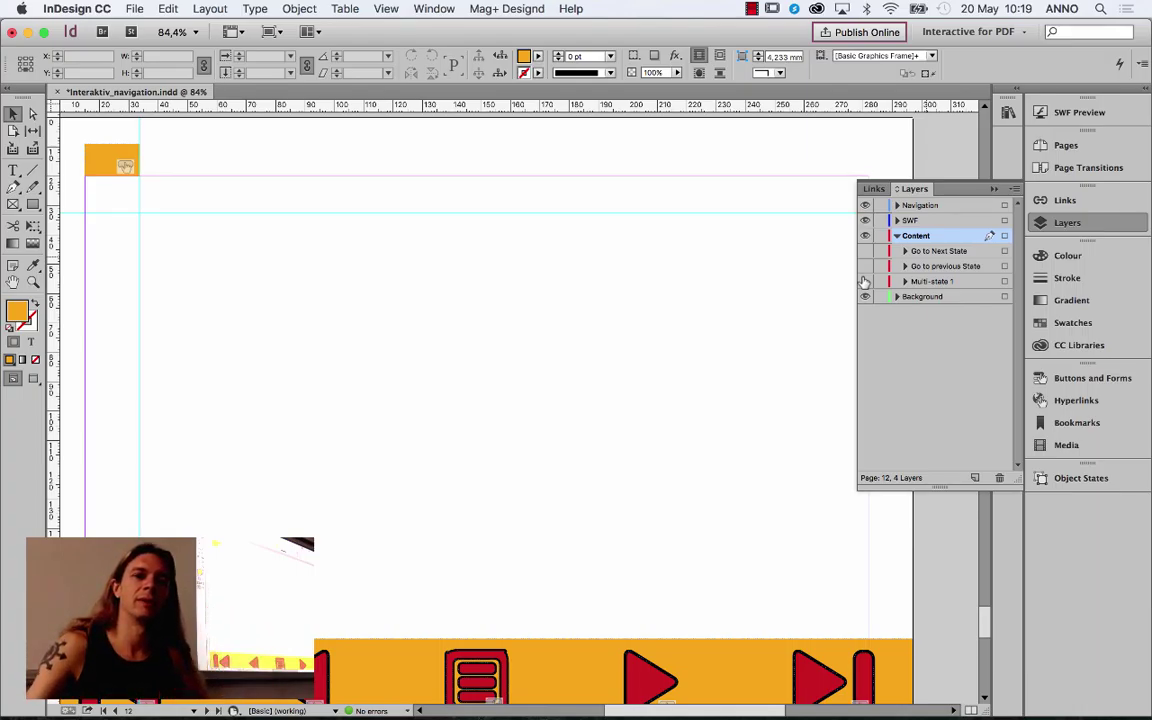
{"action": "left_click", "coordinate": [914, 220]}
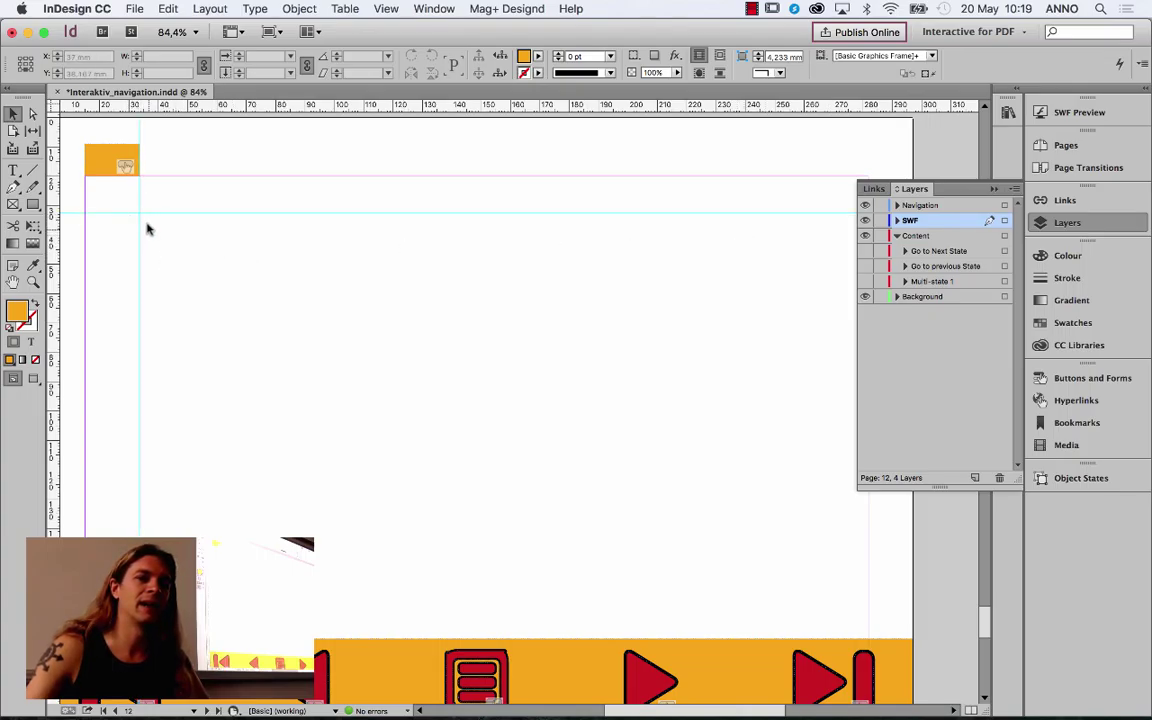
{"action": "left_click", "coordinate": [130, 10]}
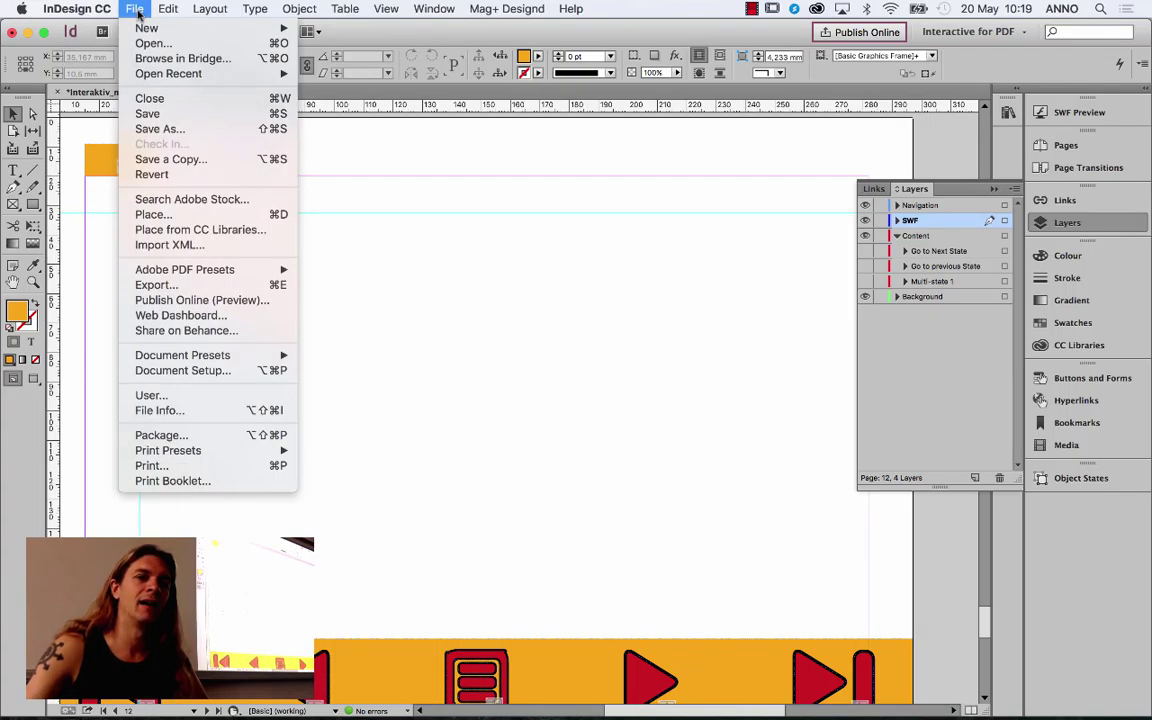
{"action": "left_click", "coordinate": [140, 216]}
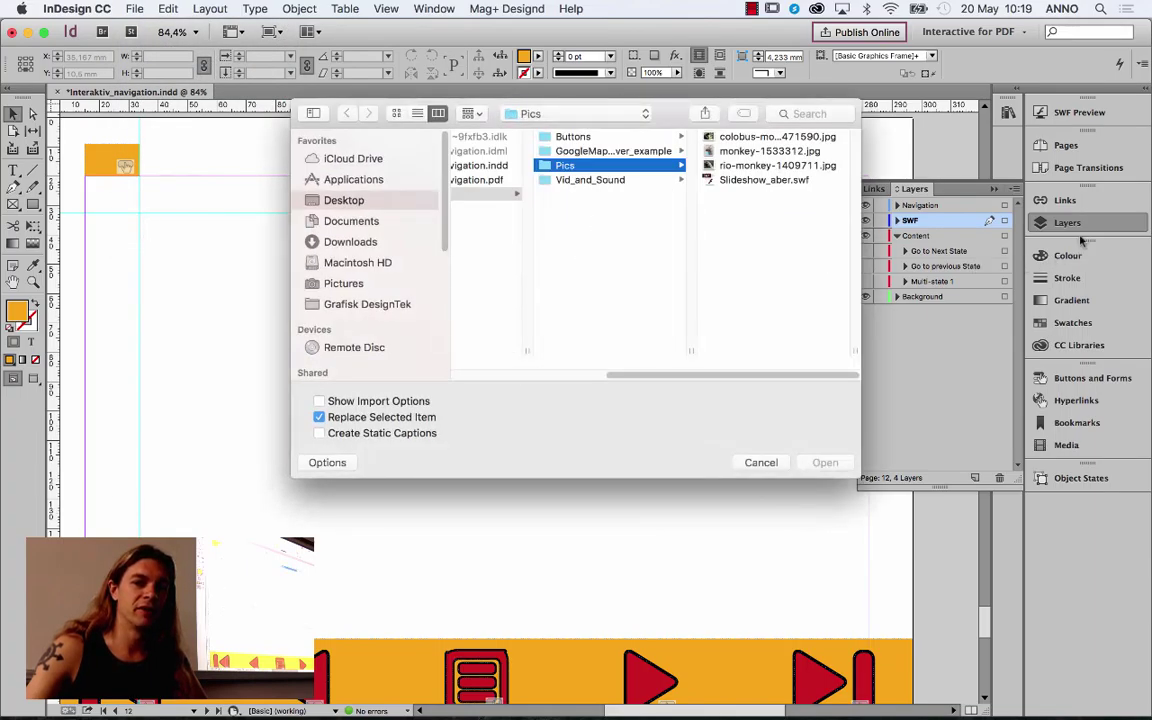
{"action": "left_click", "coordinate": [774, 462]}
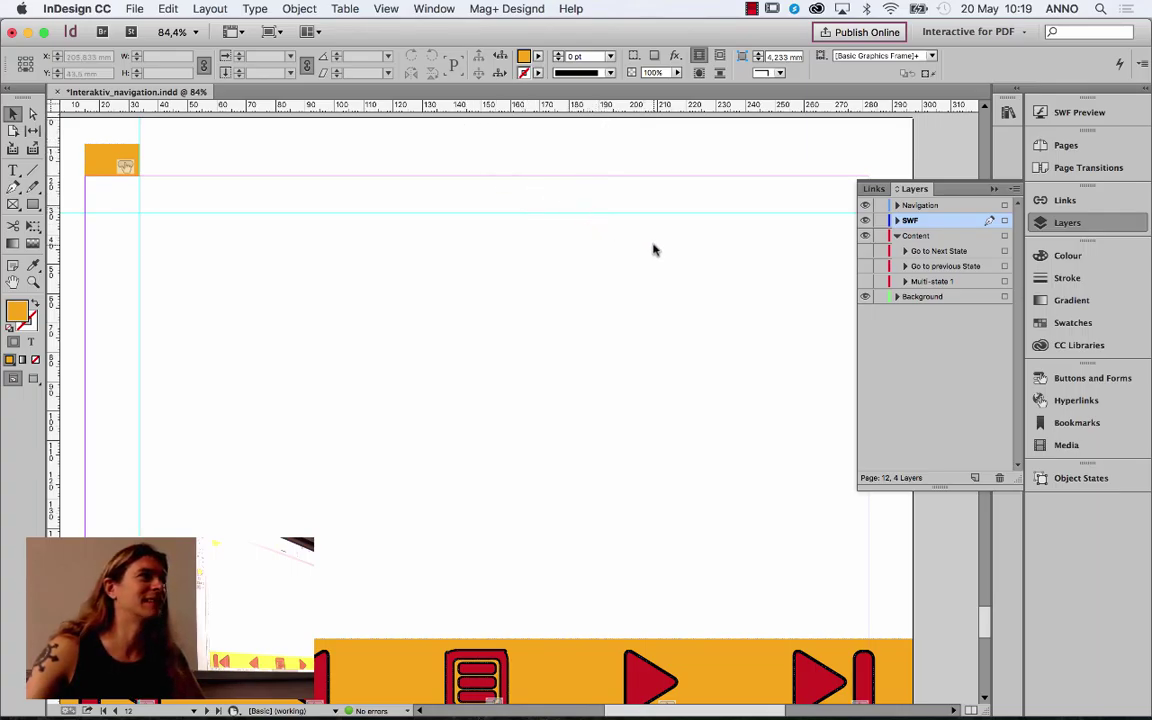
Step: Make the slideshow and both arrow buttons visible again and display the slideshow's object states
{"action": "left_click_drag", "start_coordinate": [865, 251], "coordinate": [865, 266]}
{"action": "left_click", "coordinate": [865, 281]}
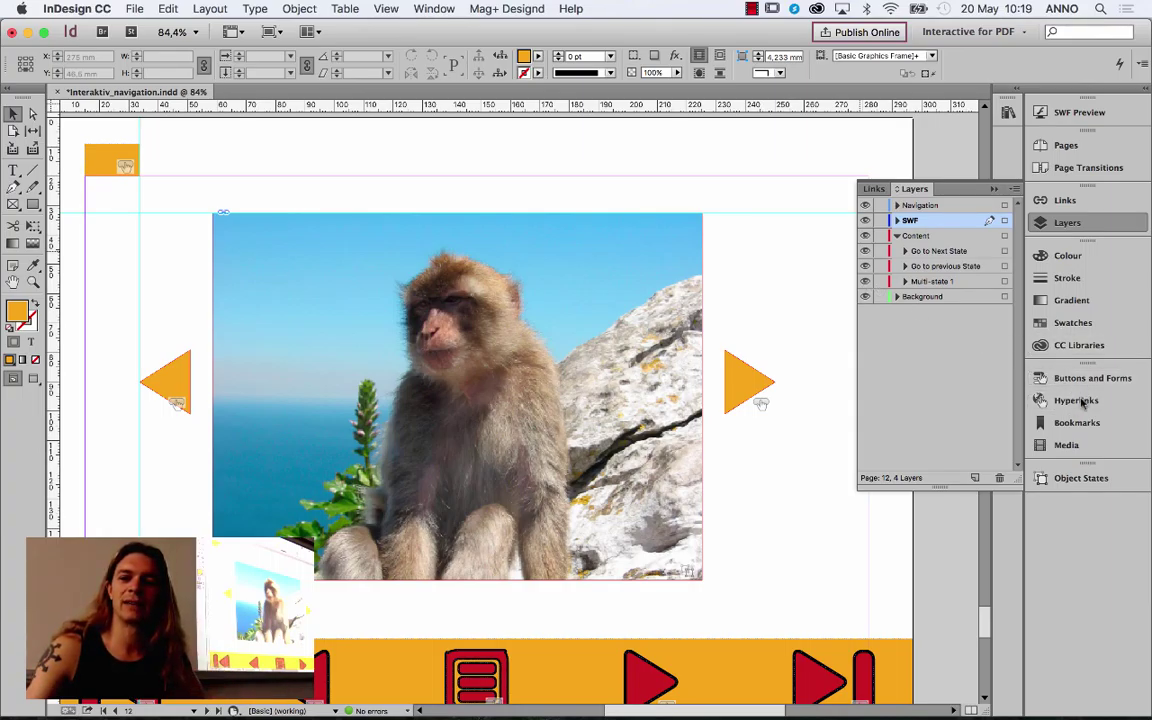
{"action": "left_click", "coordinate": [1085, 478]}
{"action": "left_click", "coordinate": [386, 303]}
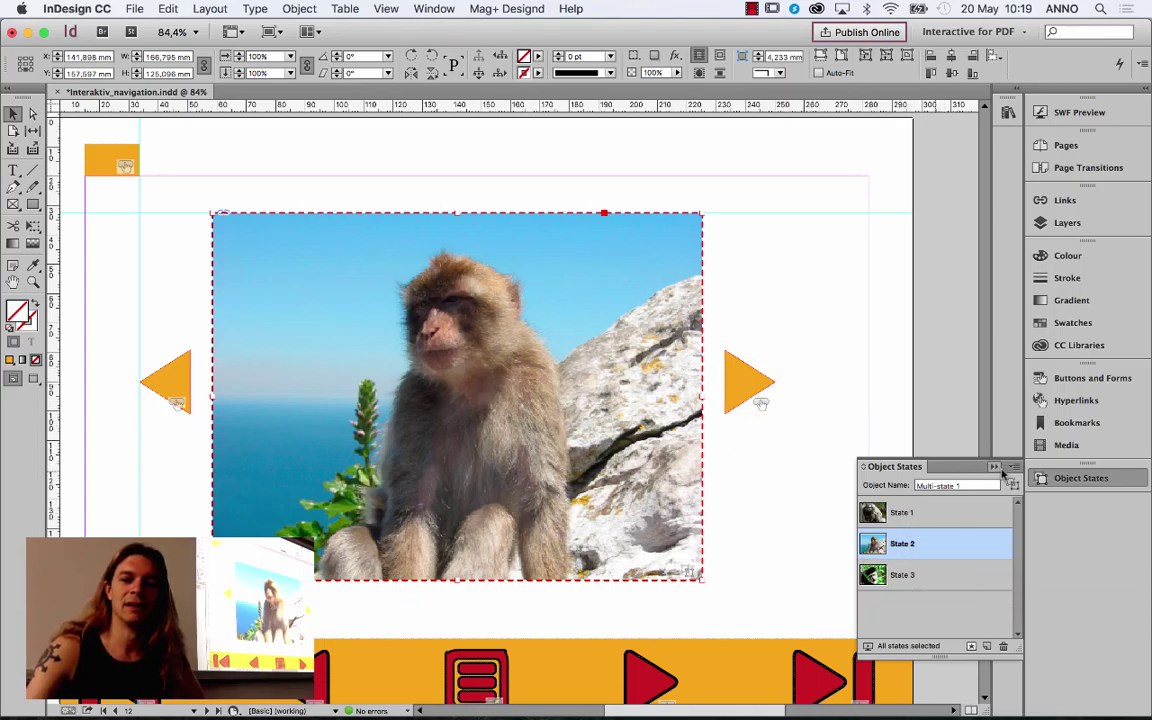
Step: Draw an orange rectangle about 99 × 62 mm and move it over the middle of the monkey picture
{"action": "left_click", "coordinate": [33, 204]}
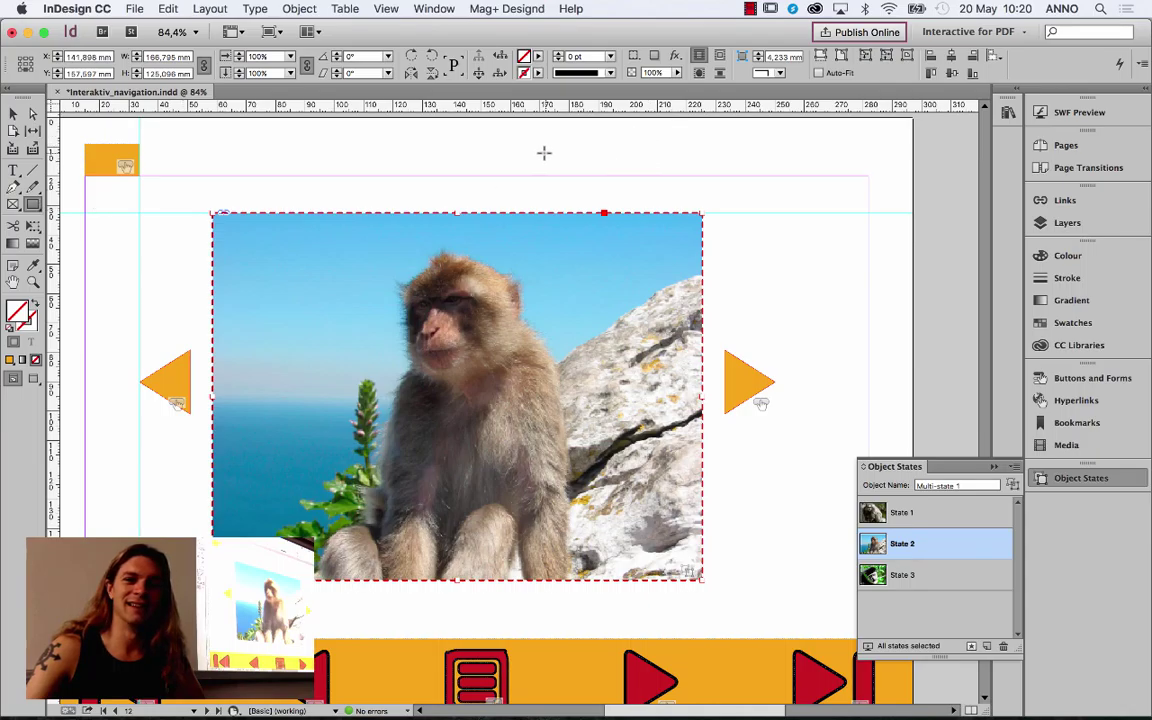
{"action": "left_click_drag", "start_coordinate": [543, 152], "coordinate": [834, 331]}
{"action": "left_click", "coordinate": [13, 113]}
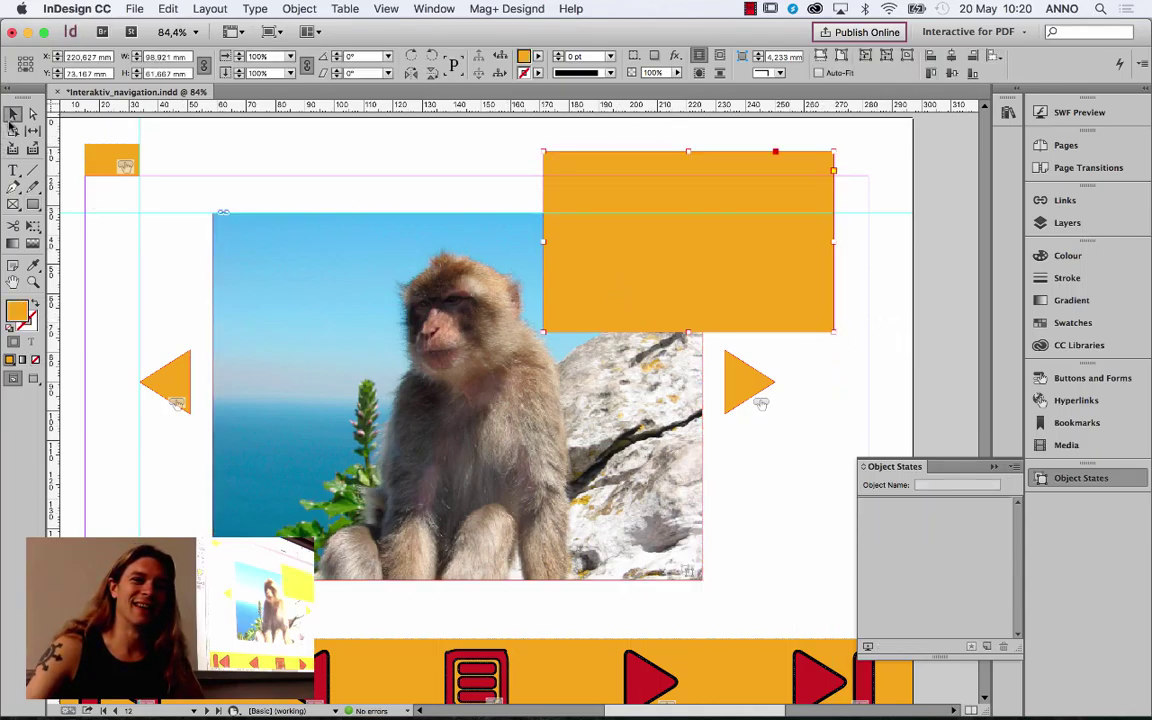
{"action": "left_click_drag", "start_coordinate": [558, 195], "coordinate": [435, 357]}
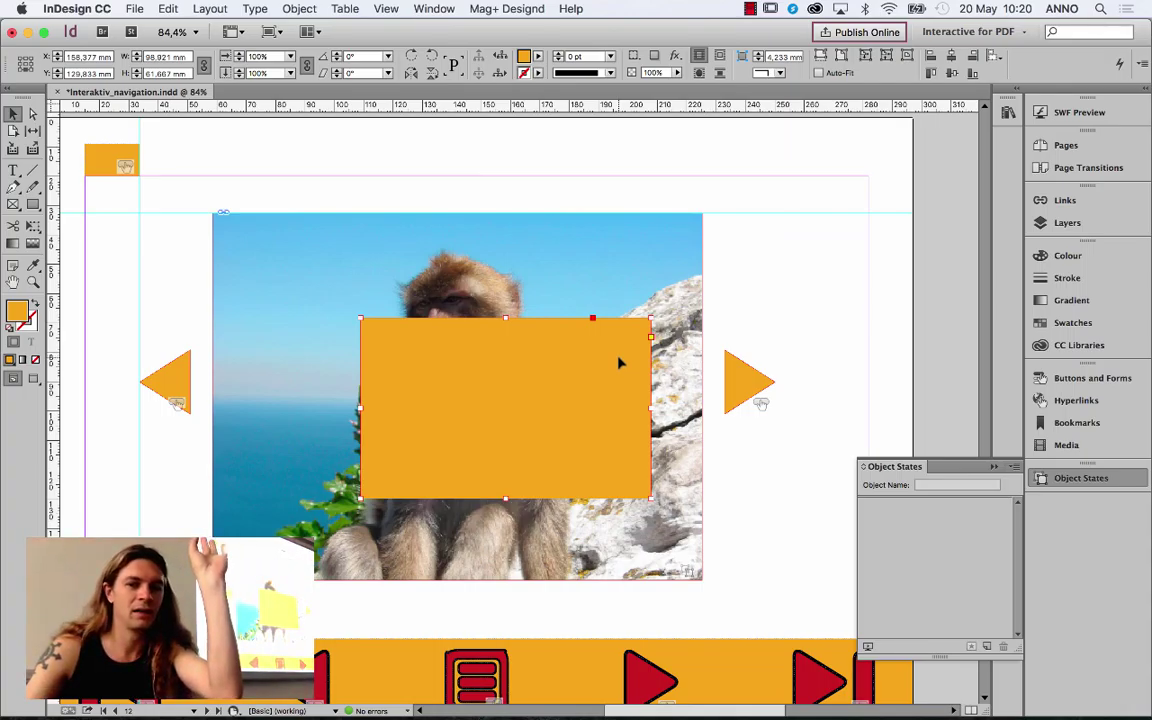
Step: Cut the orange rectangle and try pasting it into State 2 of the slideshow, and undo the paste
{"action": "key", "text": "super+z"}
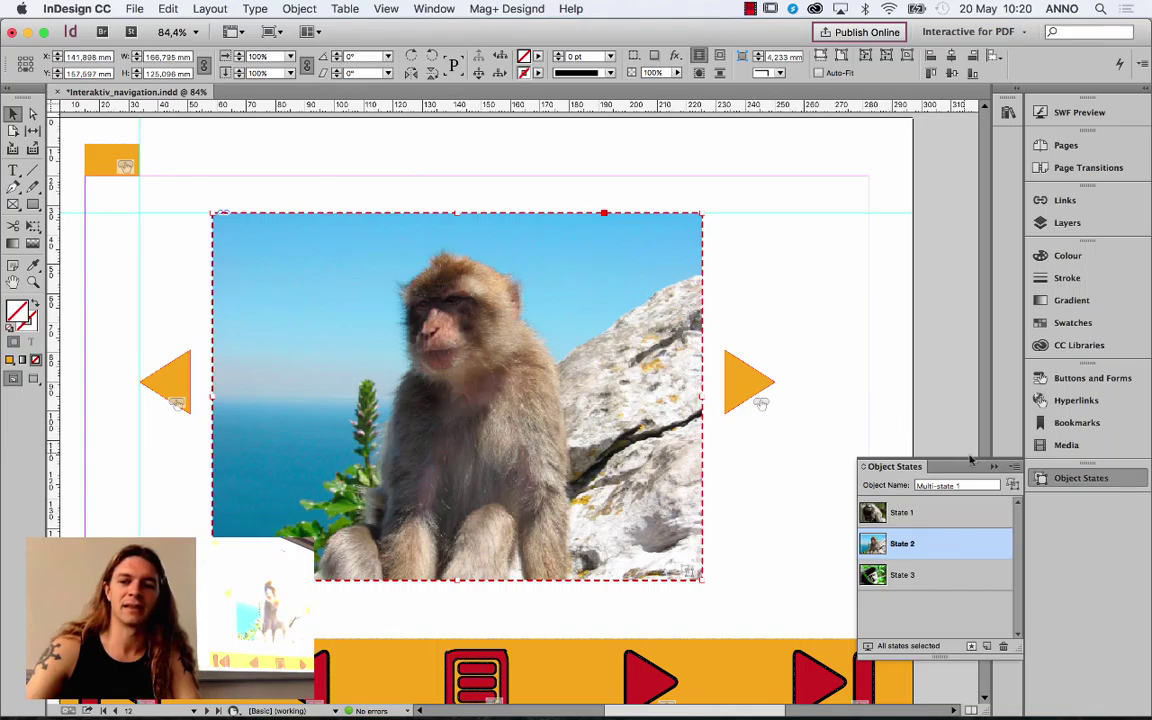
{"action": "left_click", "coordinate": [1014, 466]}
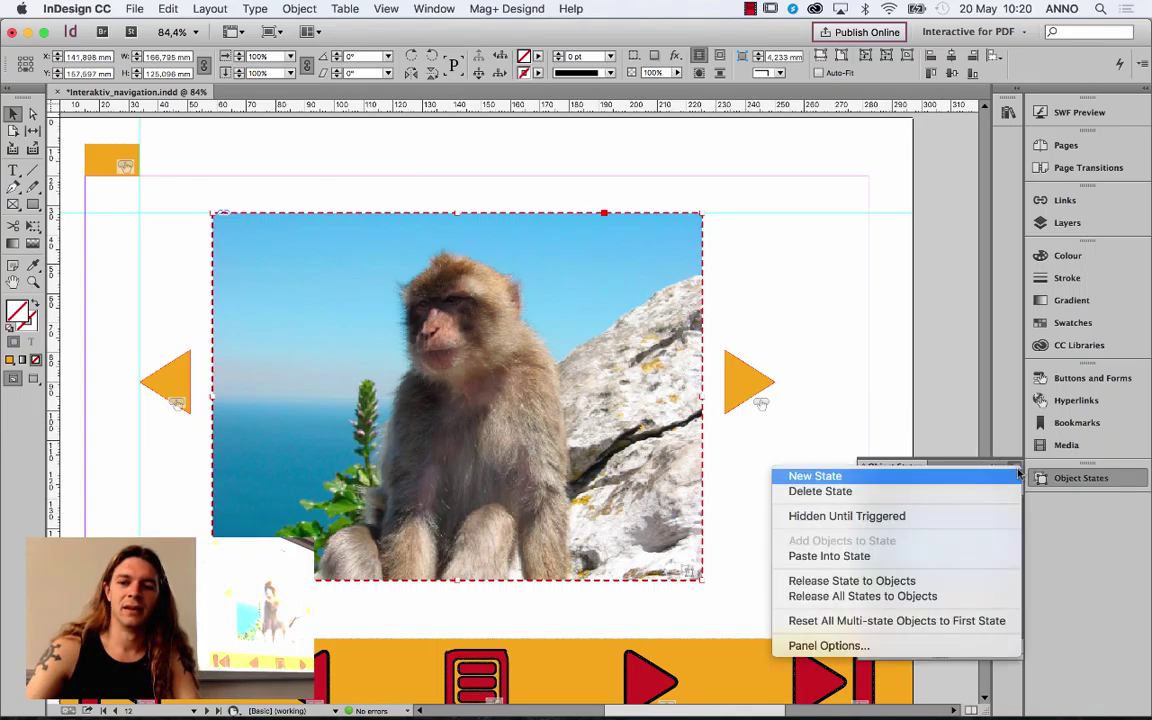
{"action": "left_click", "coordinate": [953, 556]}
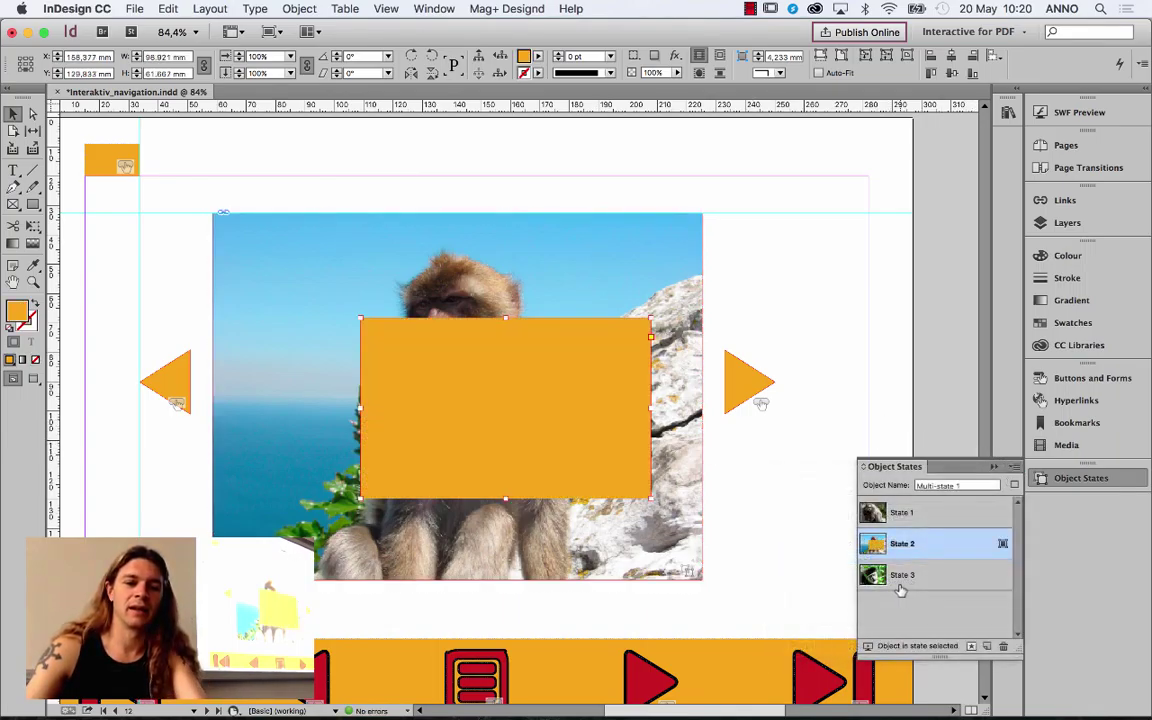
{"action": "key", "text": "super+z"}
Step: Try adding a new state copied from State 2 and pasting the orange rectangle into it, and undo both changes
{"action": "left_click", "coordinate": [1013, 467]}
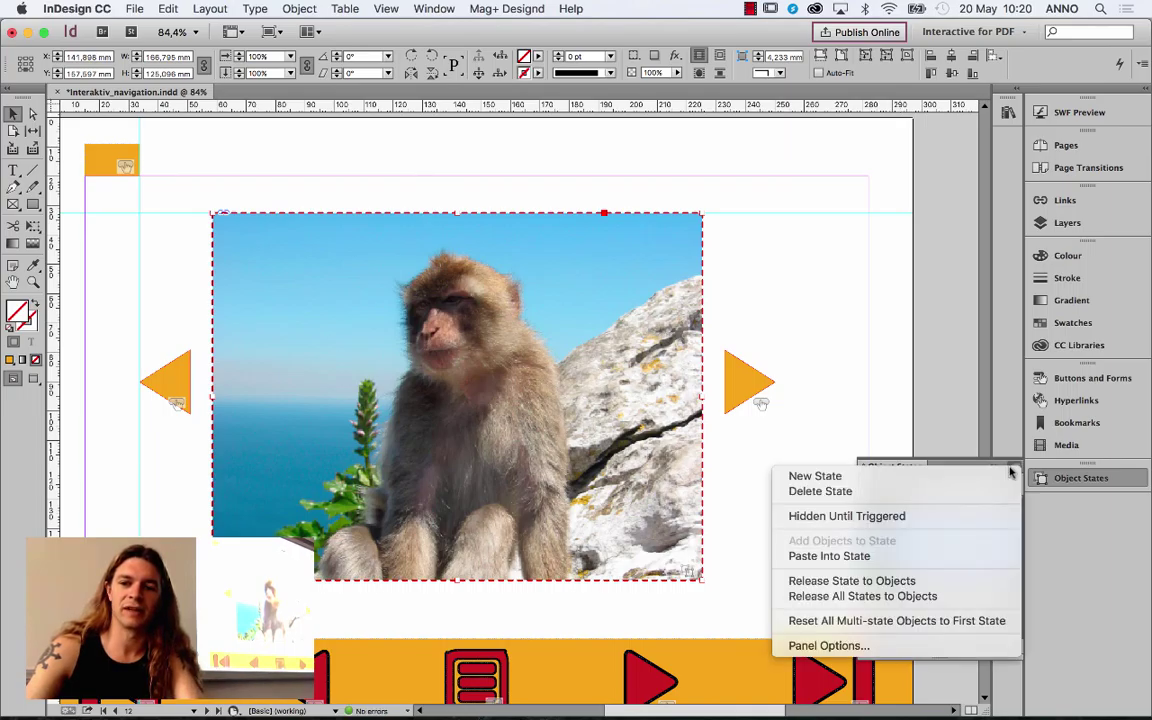
{"action": "left_click", "coordinate": [938, 484]}
{"action": "double_click", "coordinate": [903, 577]}
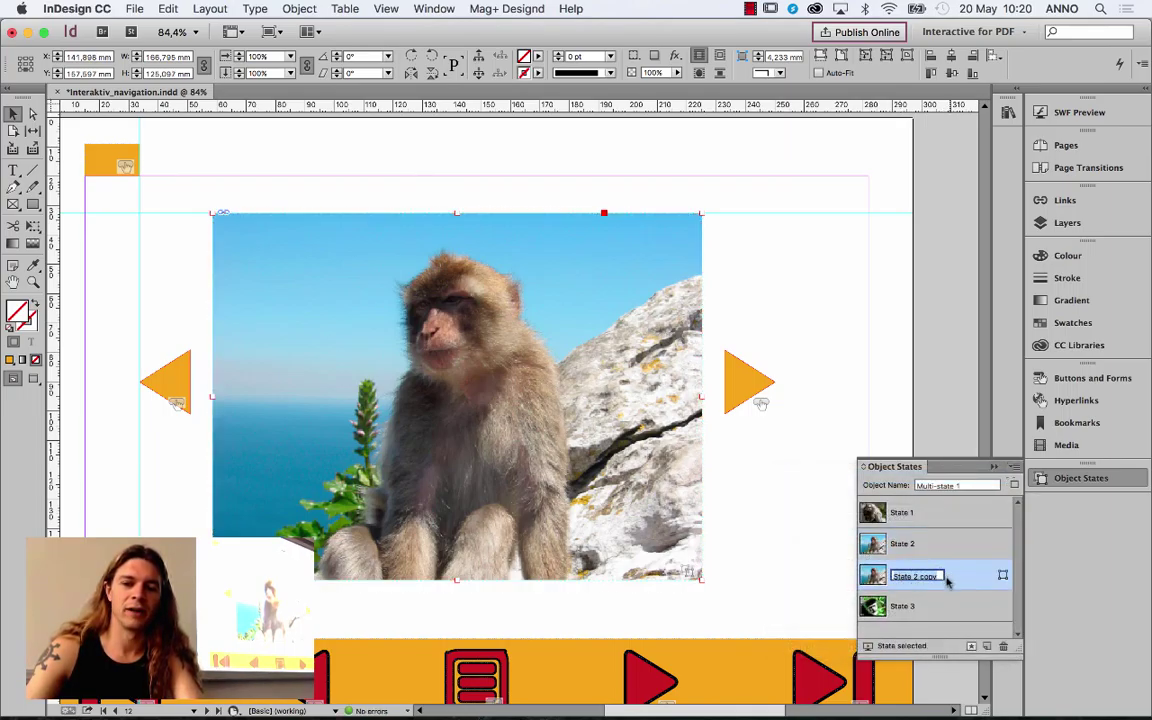
{"action": "left_click", "coordinate": [924, 582]}
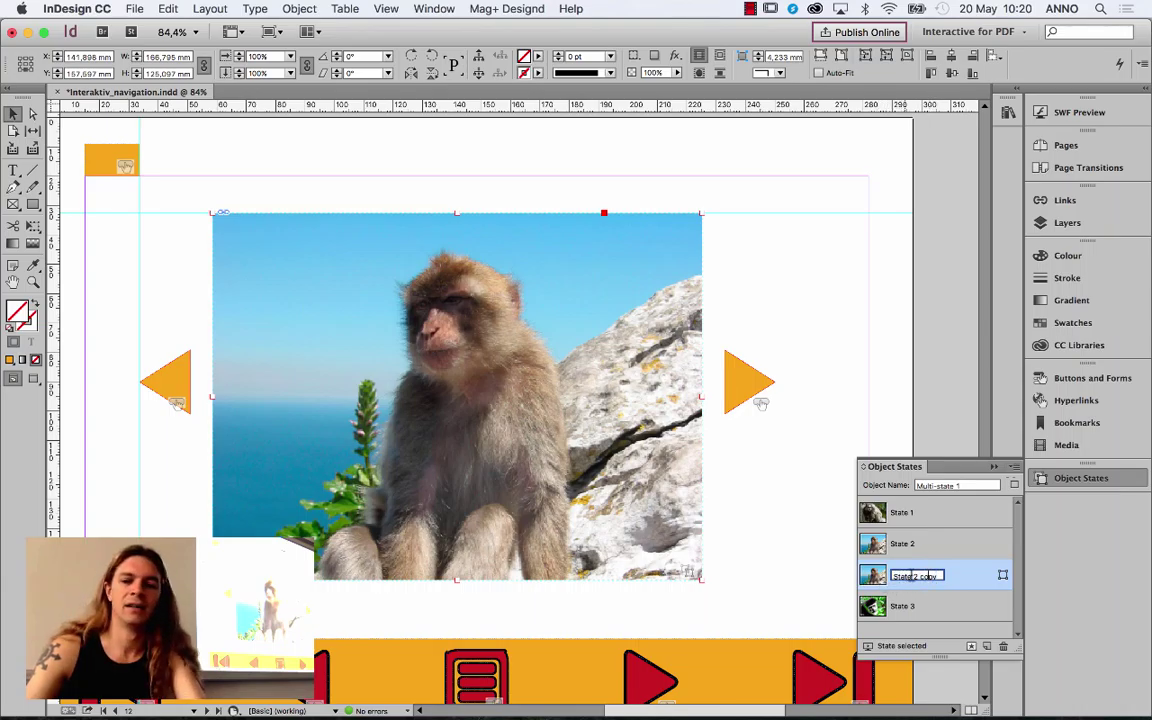
{"action": "left_click", "coordinate": [1013, 466]}
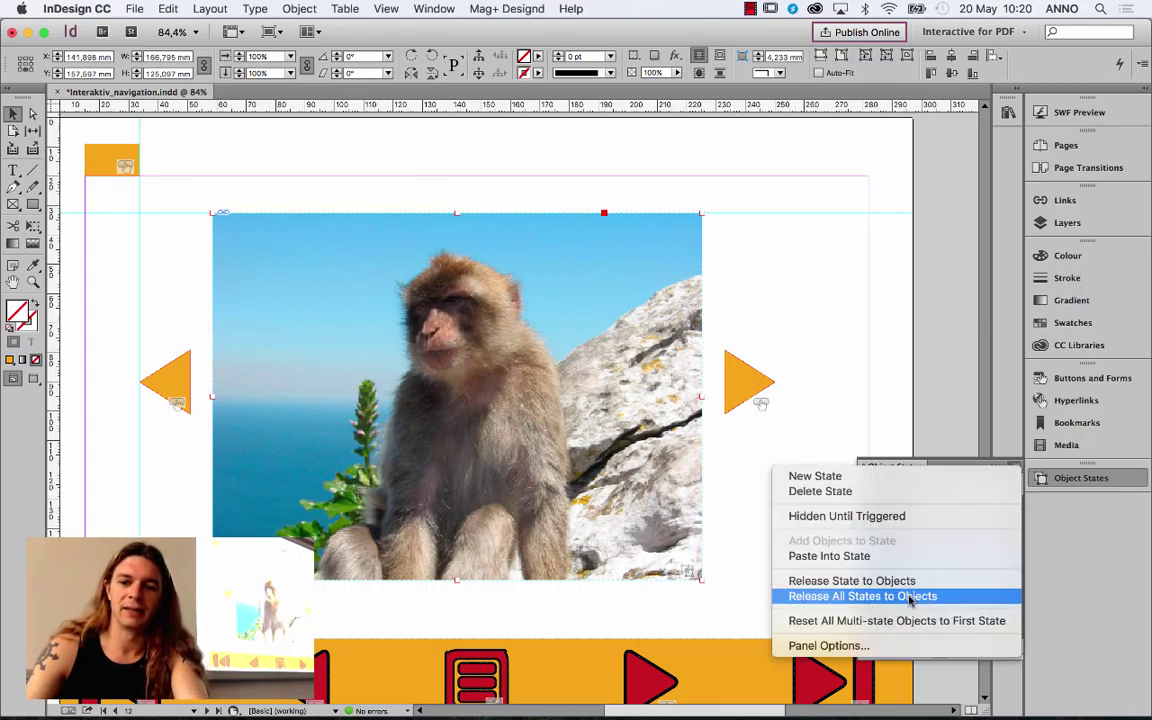
{"action": "left_click", "coordinate": [900, 556]}
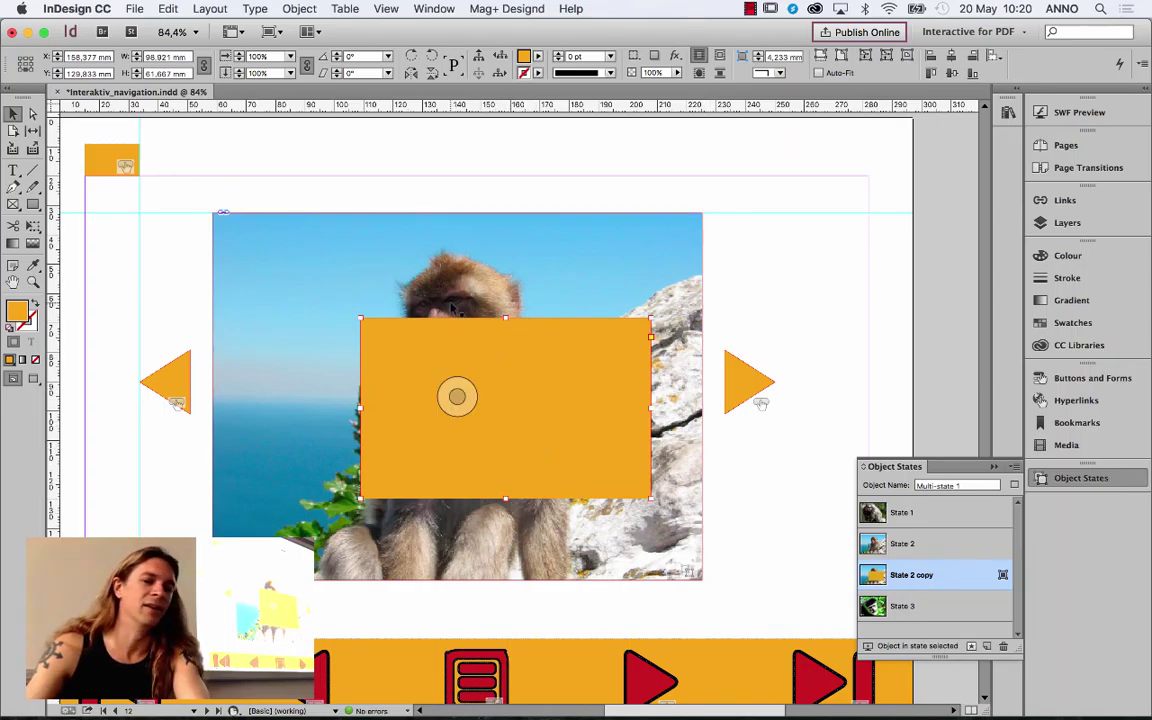
{"action": "key", "text": "super+z"}
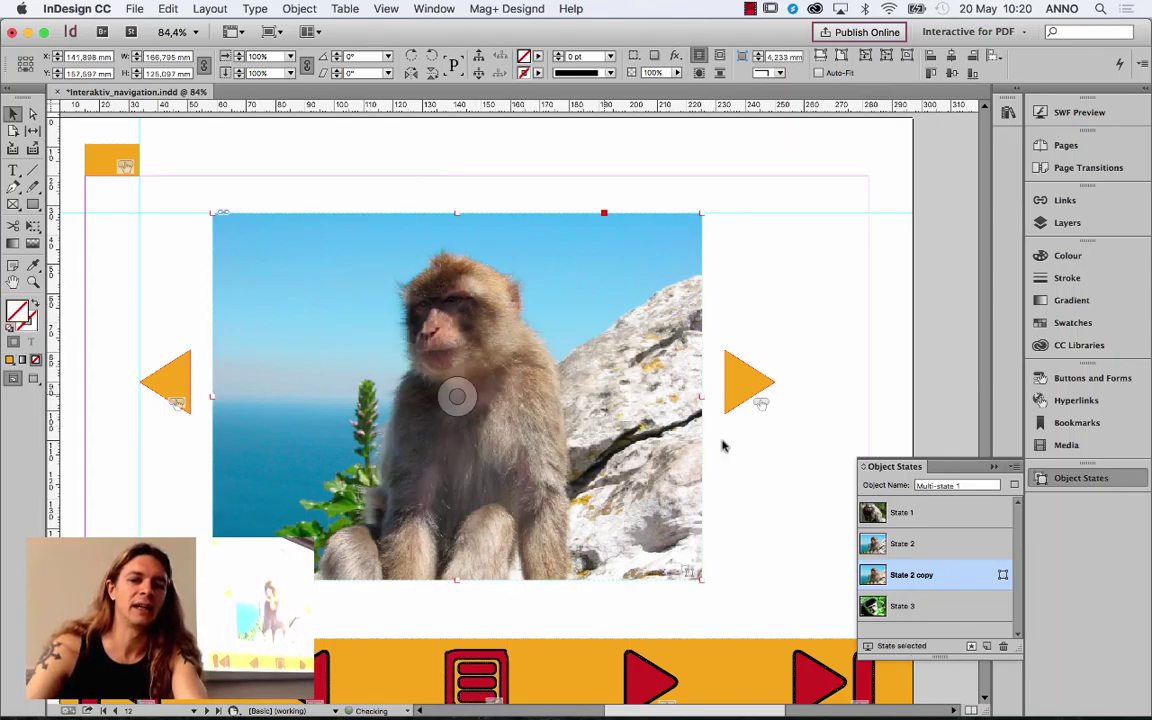
{"action": "key", "text": "super+z"}
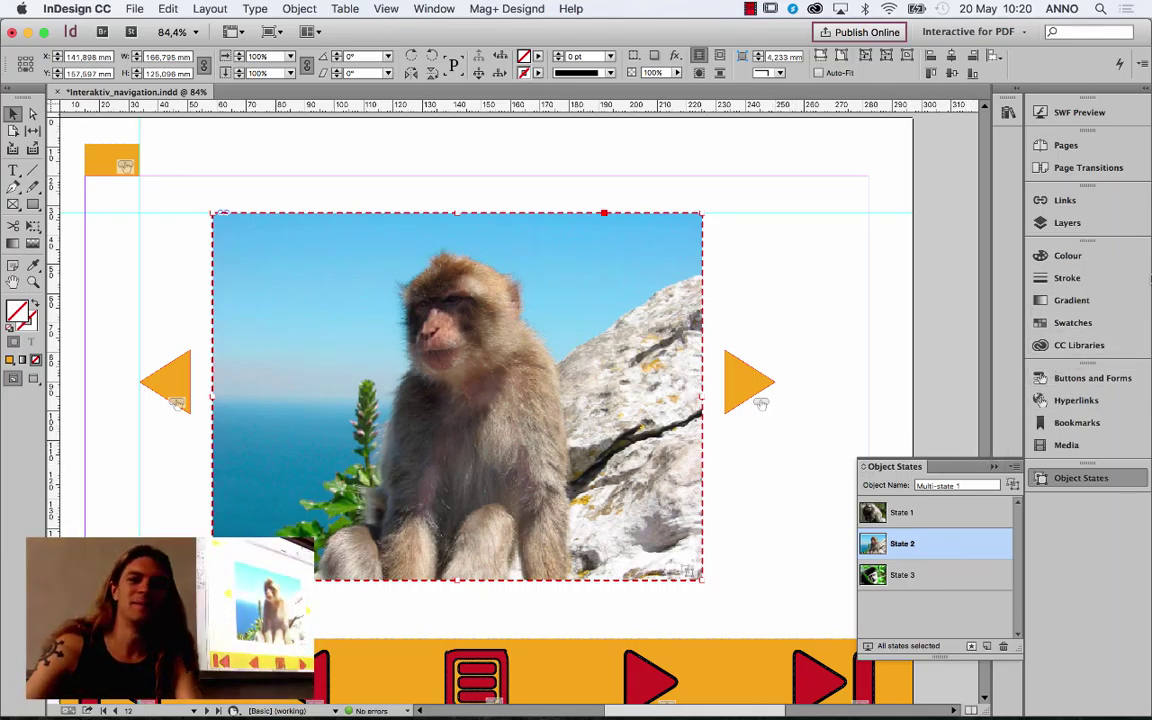
Step: Hide the slideshow and both arrow buttons on the Content layer, and make the SWF layer active
{"action": "left_click", "coordinate": [1118, 231]}
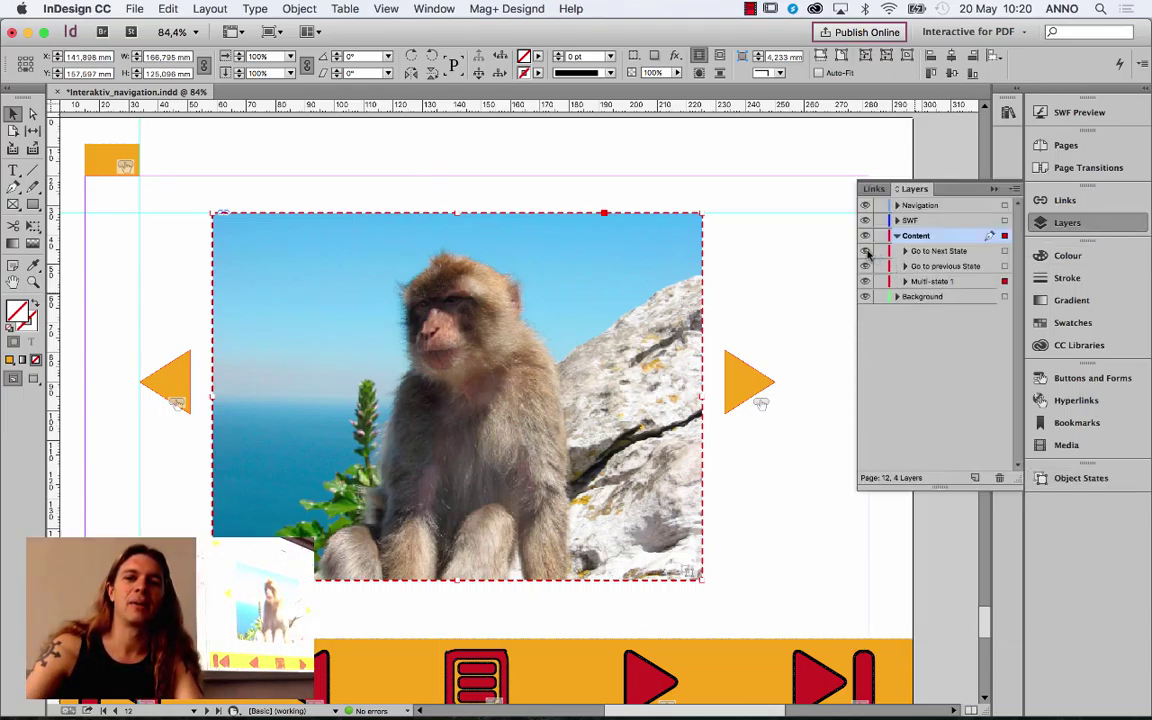
{"action": "left_click_drag", "start_coordinate": [866, 251], "coordinate": [866, 283]}
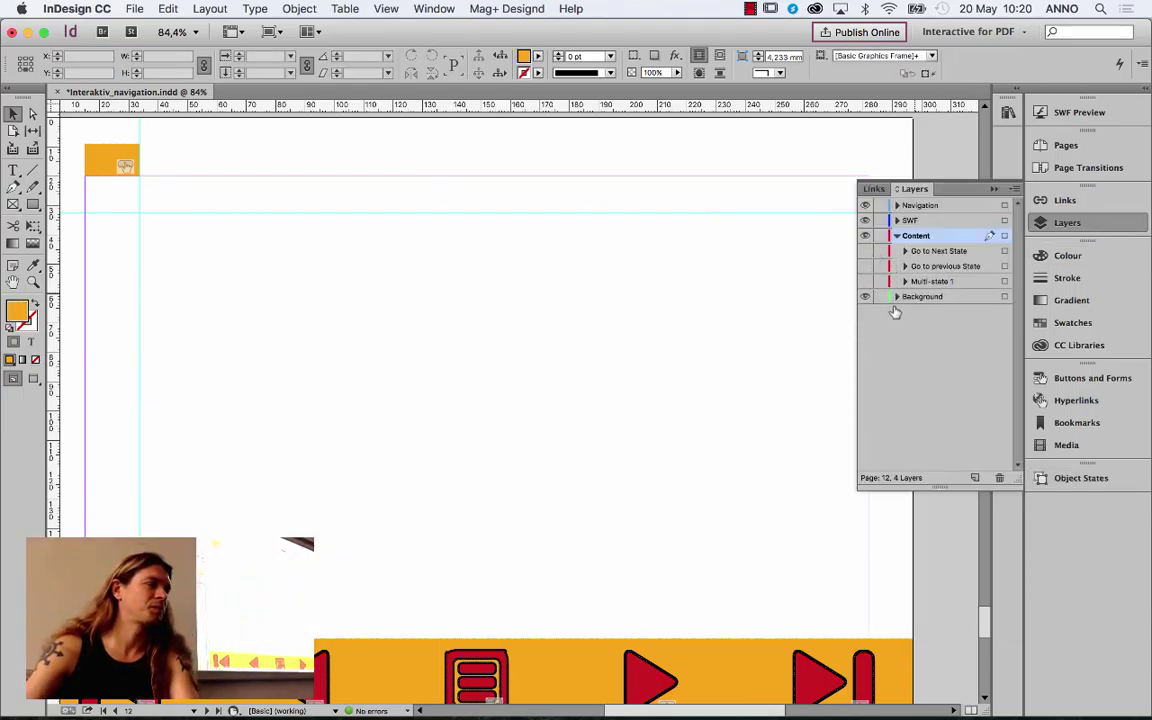
{"action": "left_click", "coordinate": [922, 221]}
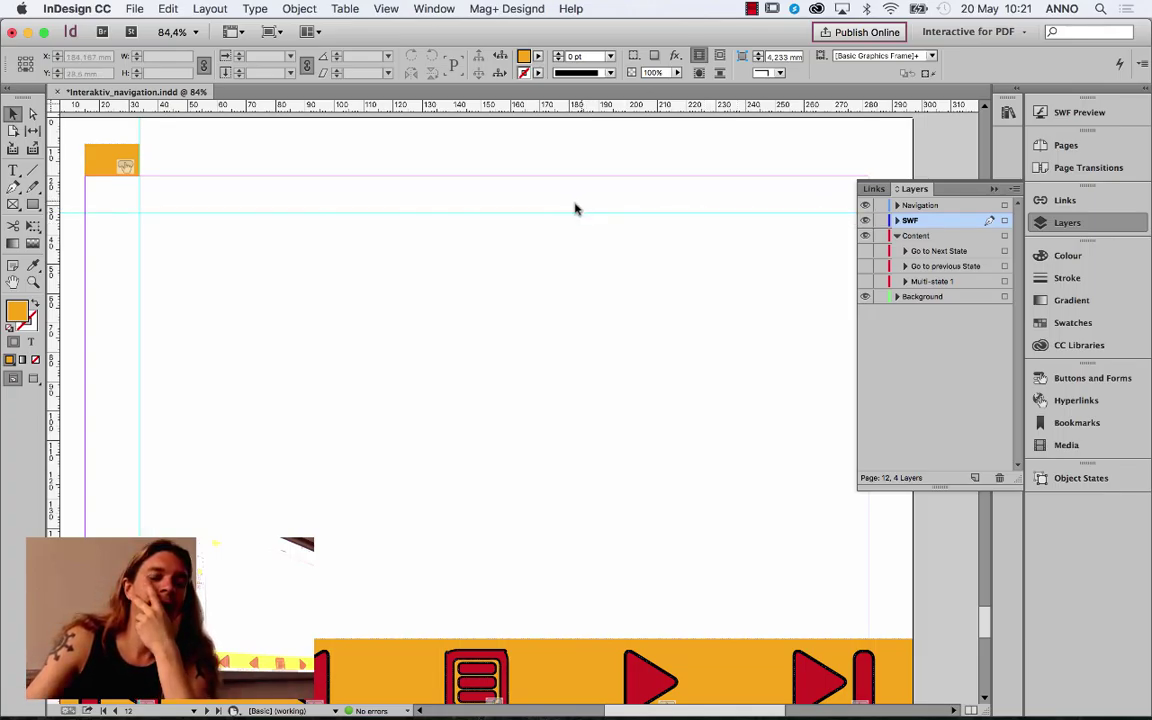
Step: Place slideshow_2.swf from the Desktop on page 12 and align its upper-left corner with the intersection of the ruler guides
{"action": "left_click", "coordinate": [134, 8]}
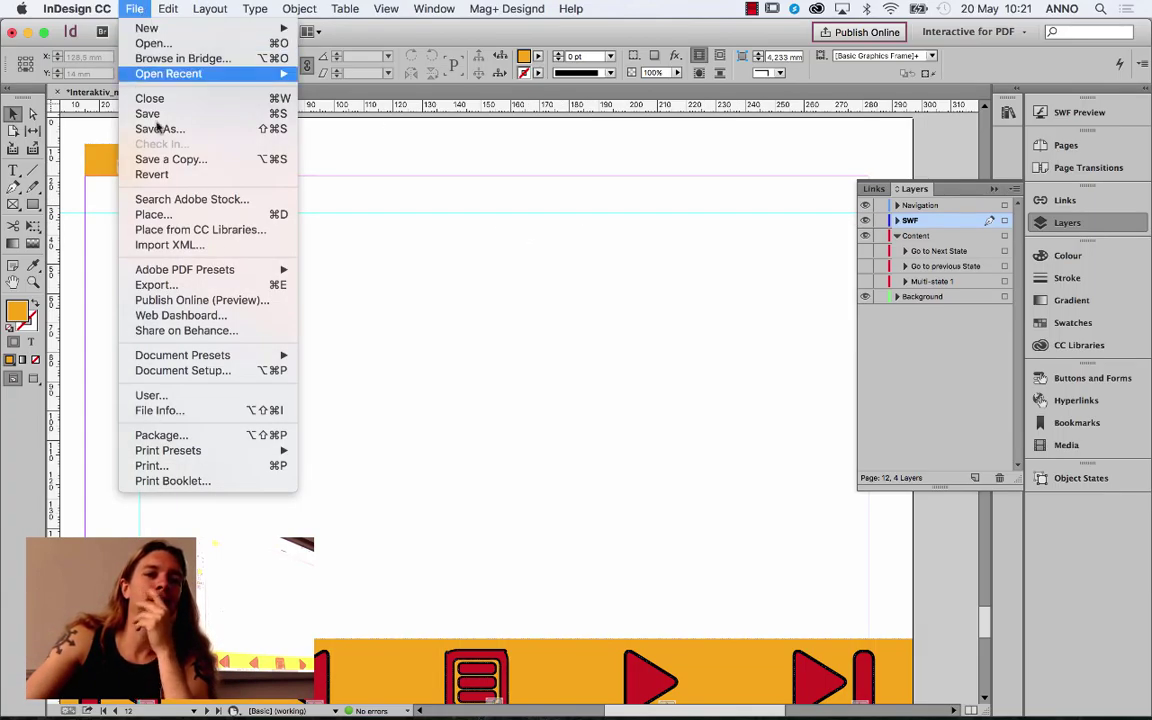
{"action": "left_click", "coordinate": [157, 219]}
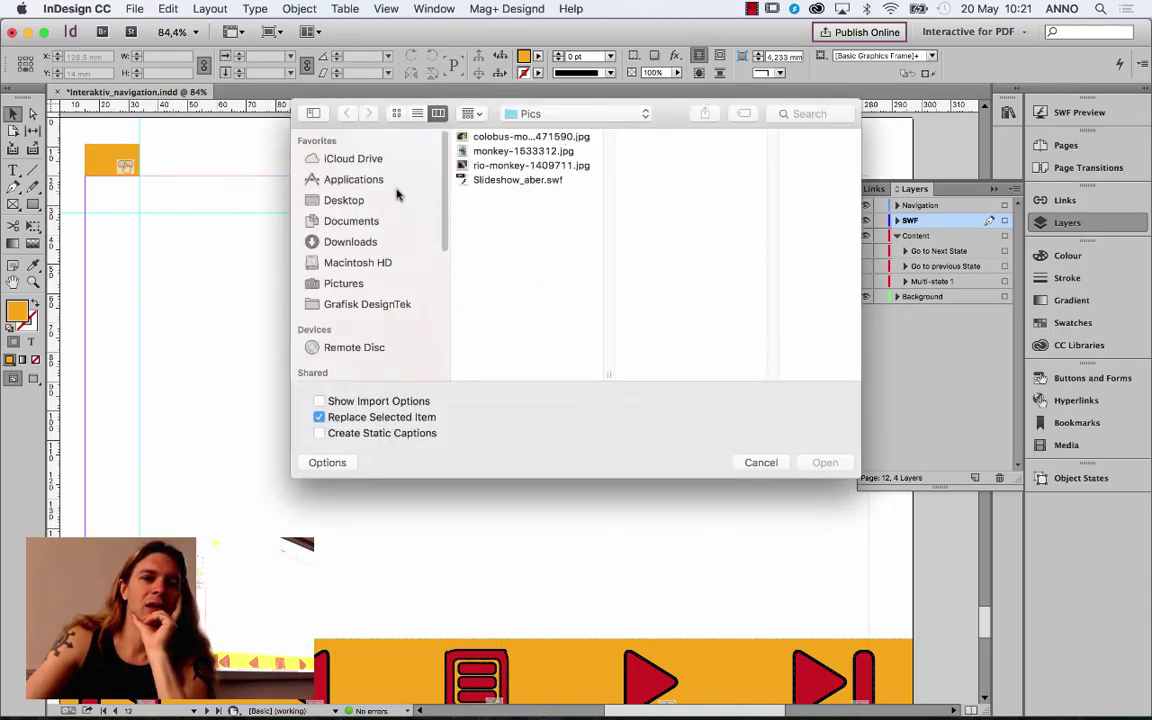
{"action": "left_click", "coordinate": [355, 199]}
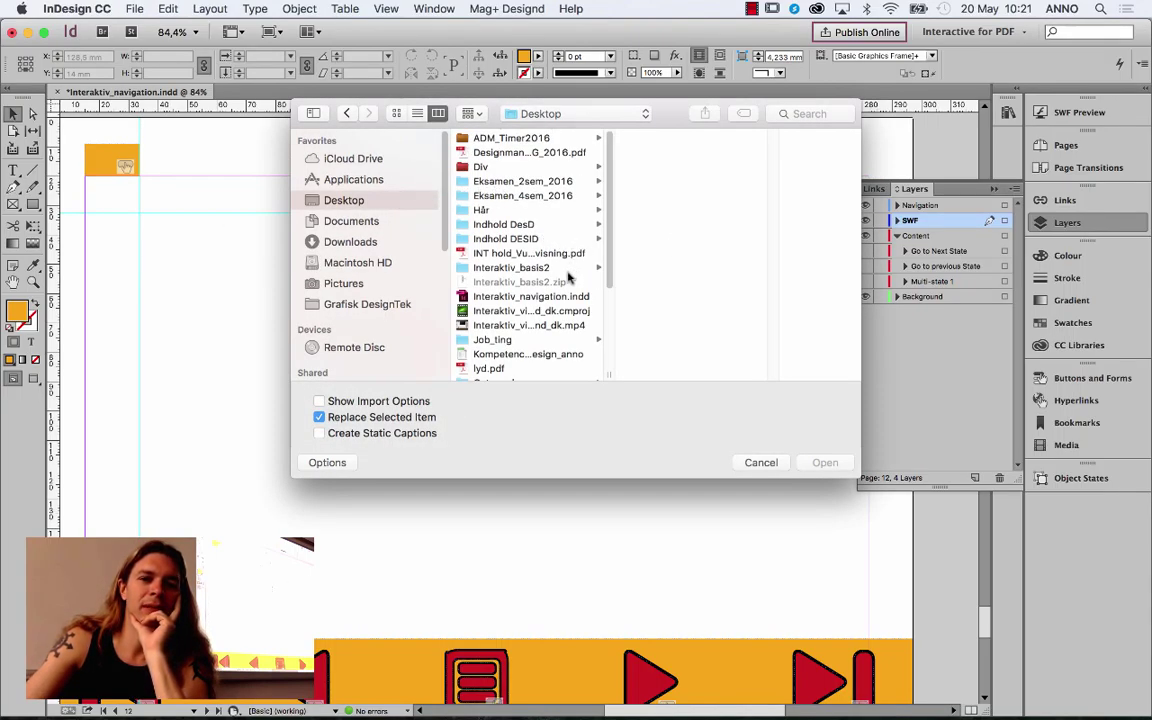
{"action": "scroll", "coordinate": [566, 280], "scroll_direction": "down", "scroll_amount": 5}
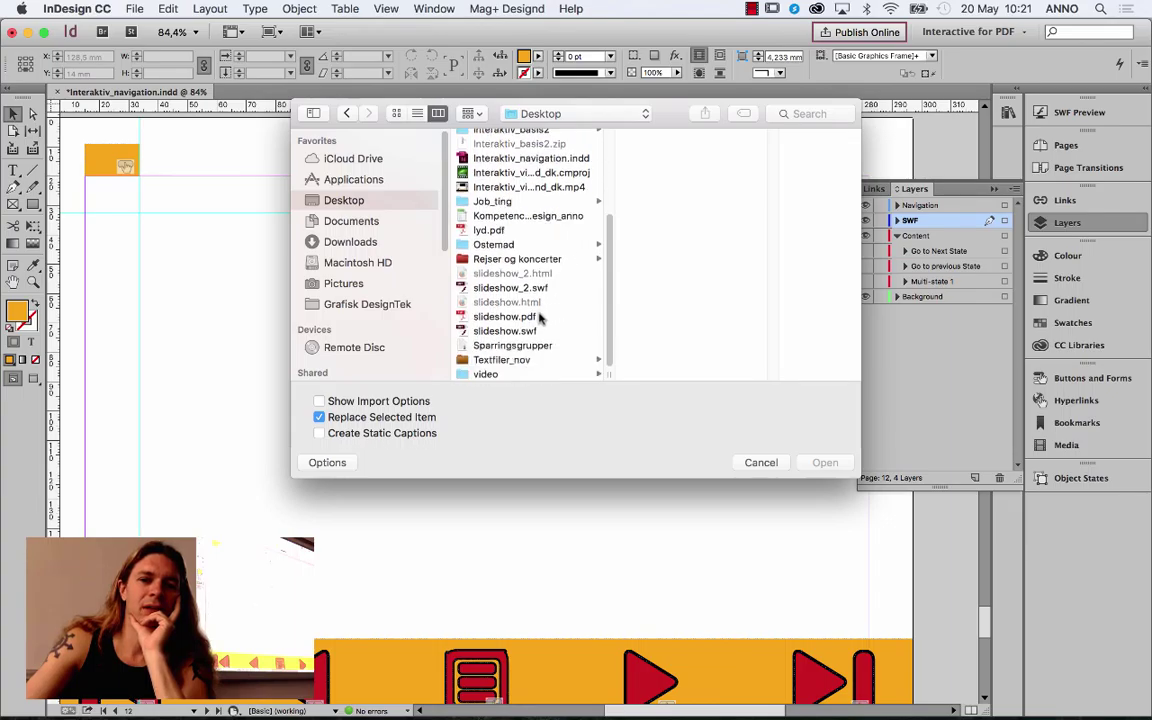
{"action": "left_click", "coordinate": [494, 288]}
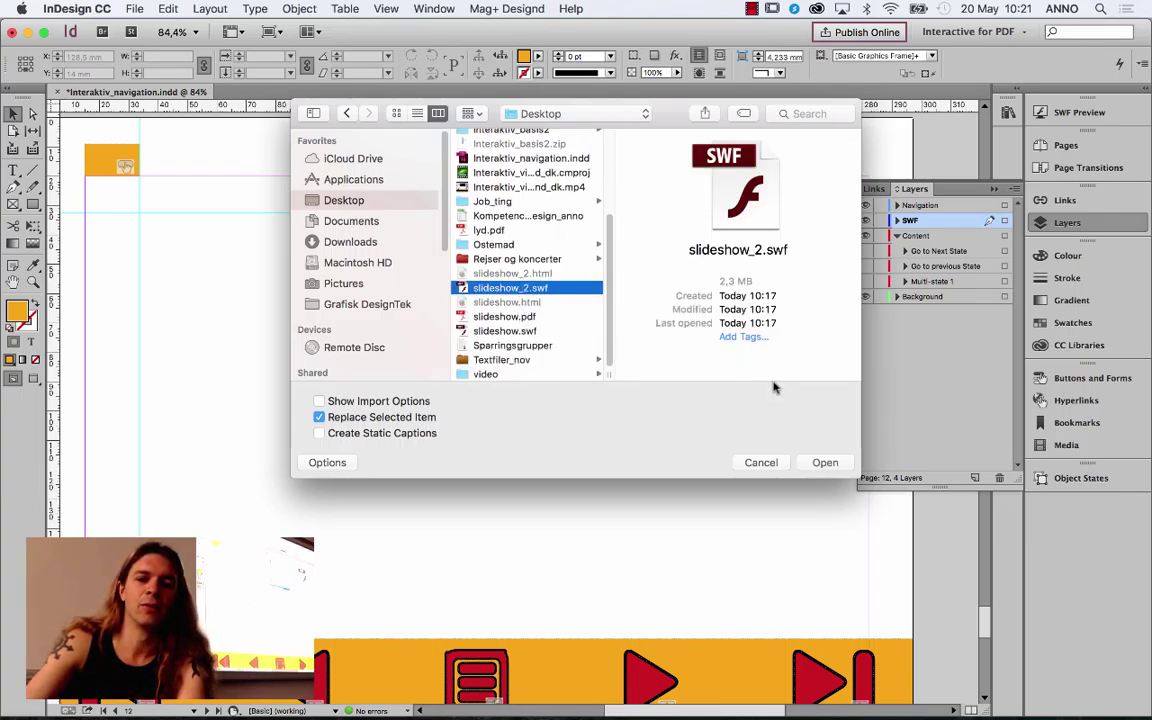
{"action": "left_click", "coordinate": [825, 462]}
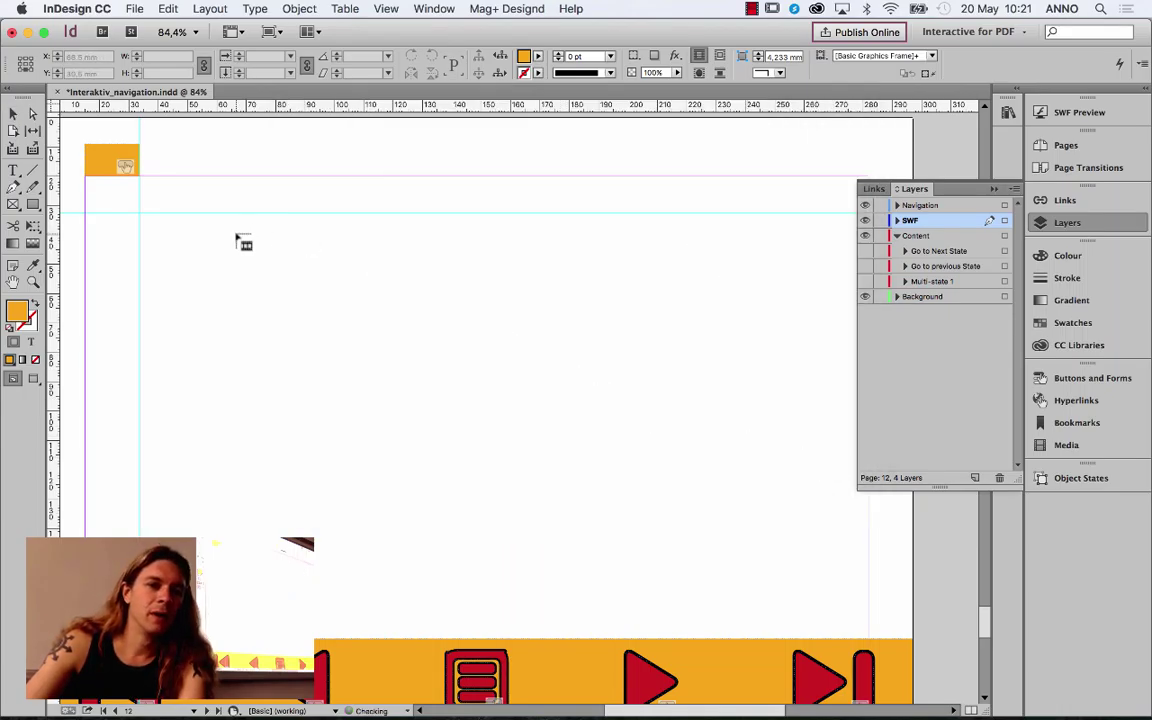
{"action": "left_click", "coordinate": [346, 326]}
{"action": "left_click_drag", "start_coordinate": [550, 384], "coordinate": [371, 270]}
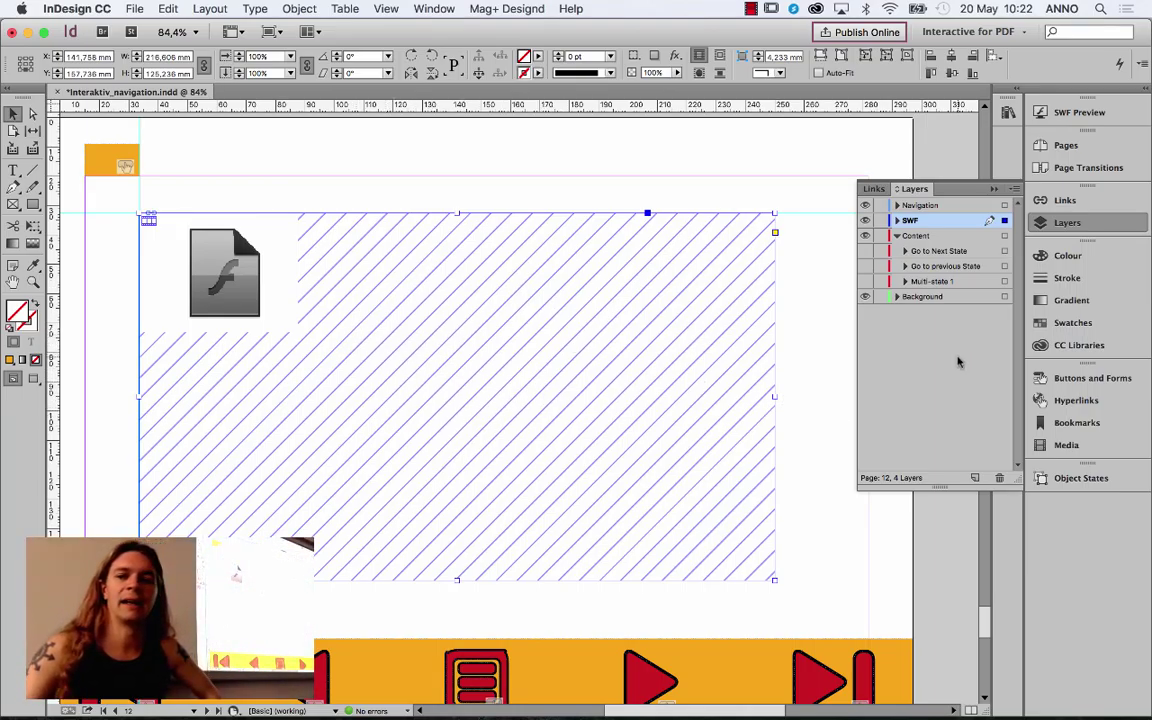
Step: Preview the placed SWF and check its slideshow by stepping forward and back through the monkey pictures with its arrows
{"action": "left_click", "coordinate": [1065, 445]}
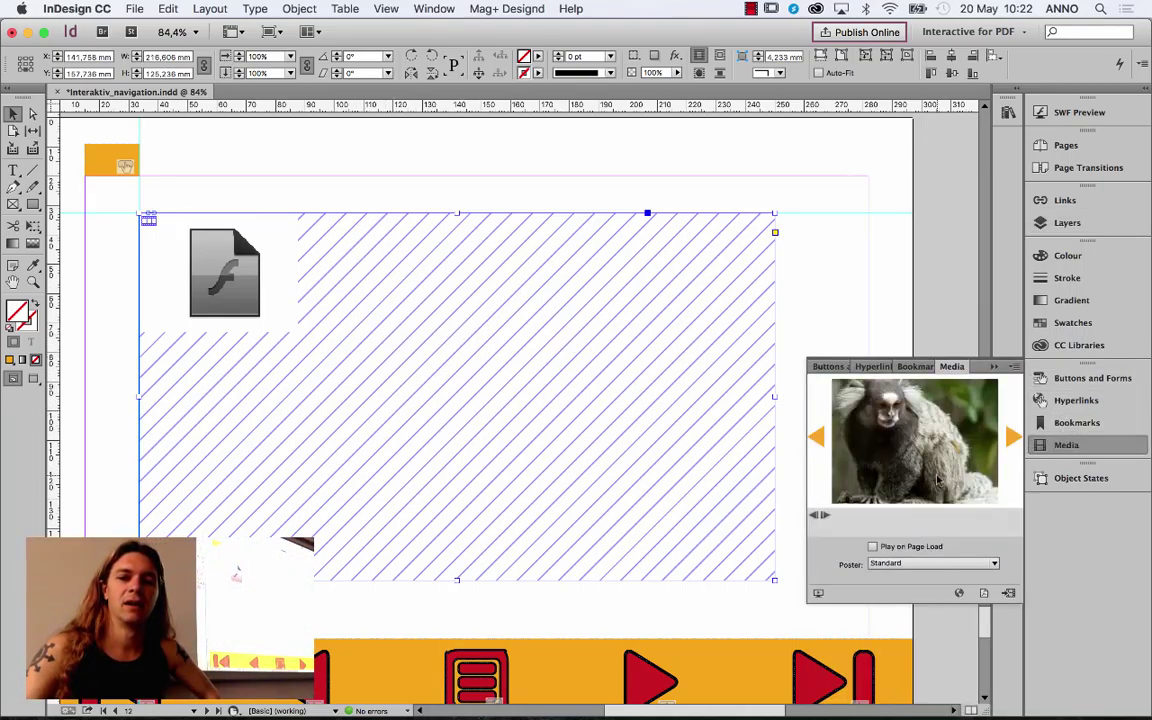
{"action": "left_click", "coordinate": [1012, 438]}
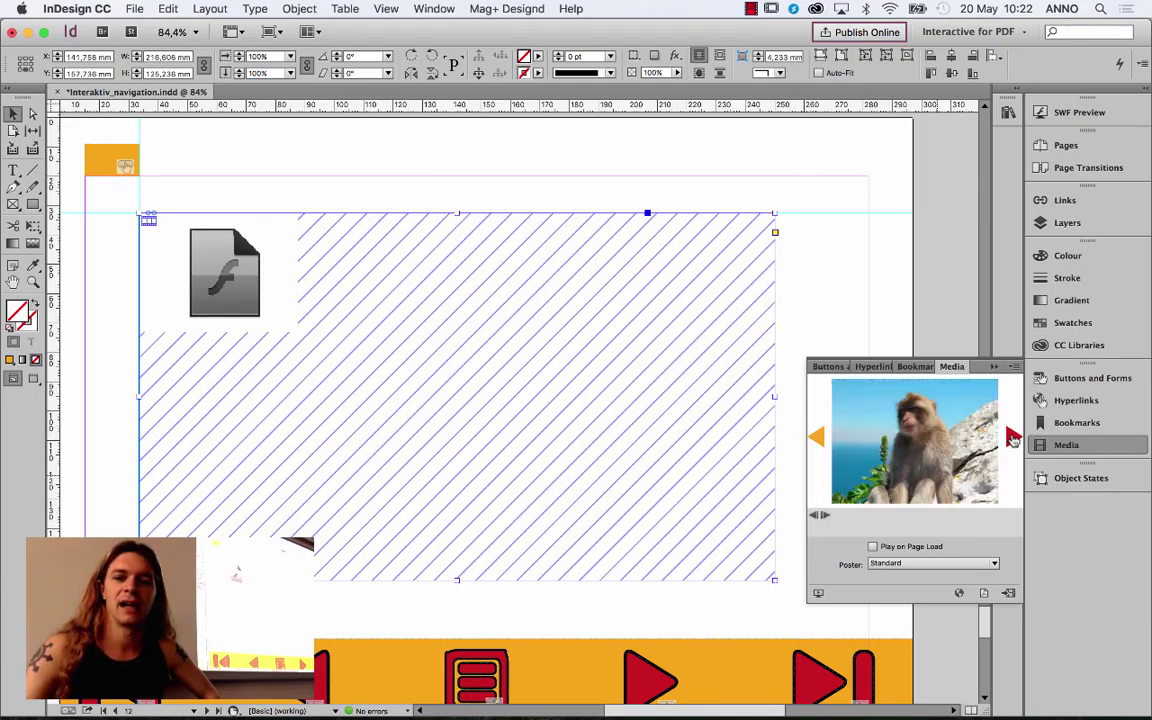
{"action": "left_click", "coordinate": [1012, 438]}
{"action": "left_click", "coordinate": [1012, 438]}
{"action": "left_click", "coordinate": [1012, 438]}
{"action": "left_click", "coordinate": [1010, 438]}
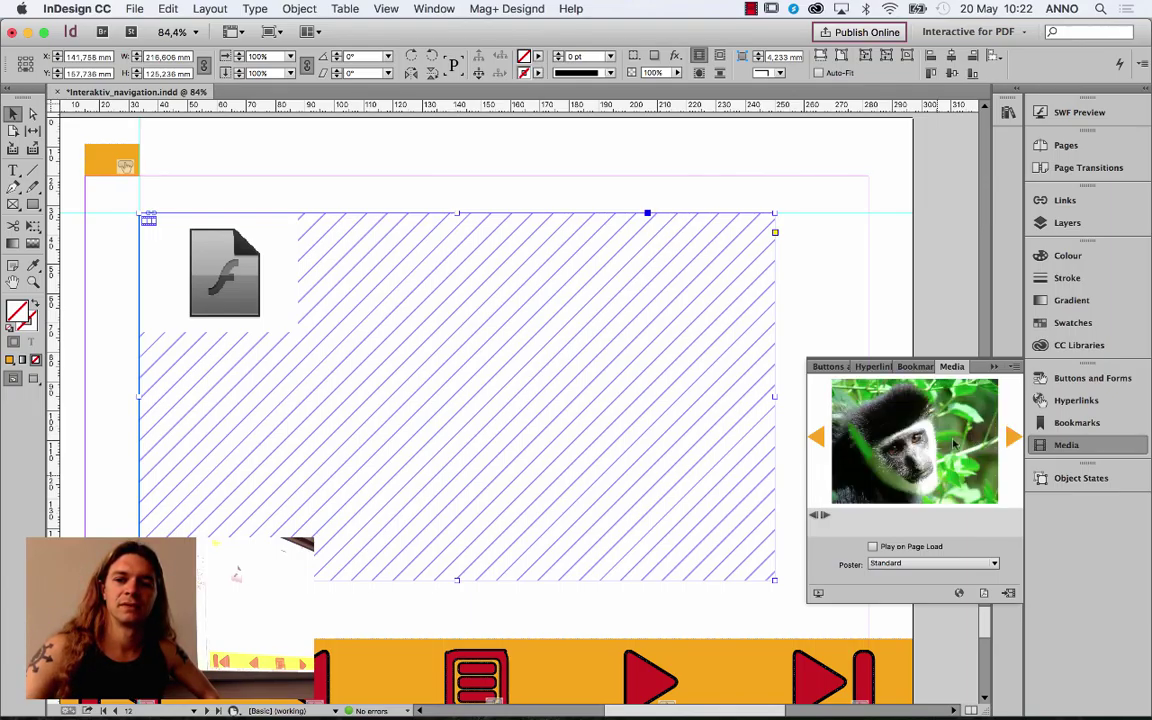
{"action": "left_click", "coordinate": [817, 440]}
{"action": "left_click", "coordinate": [817, 440]}
{"action": "left_click", "coordinate": [817, 440]}
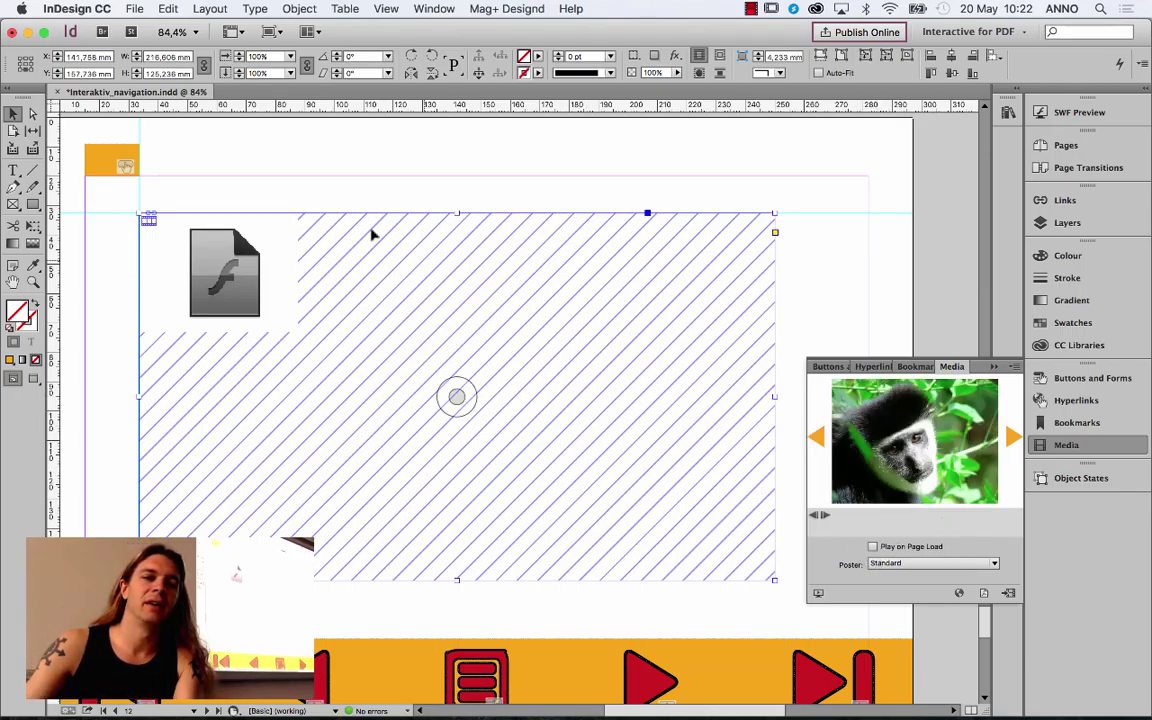
Step: Start an export to the Desktop in Adobe PDF (Interactive) format with the file name slideshow_test
{"action": "left_click", "coordinate": [142, 8]}
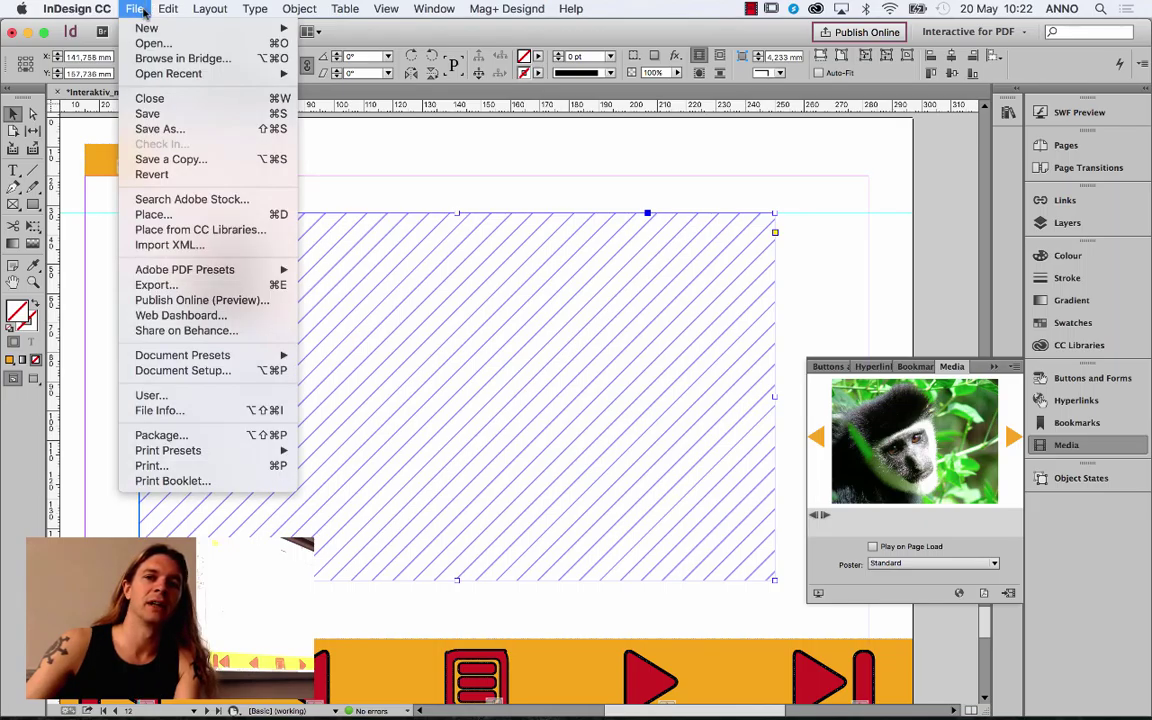
{"action": "left_click", "coordinate": [157, 286]}
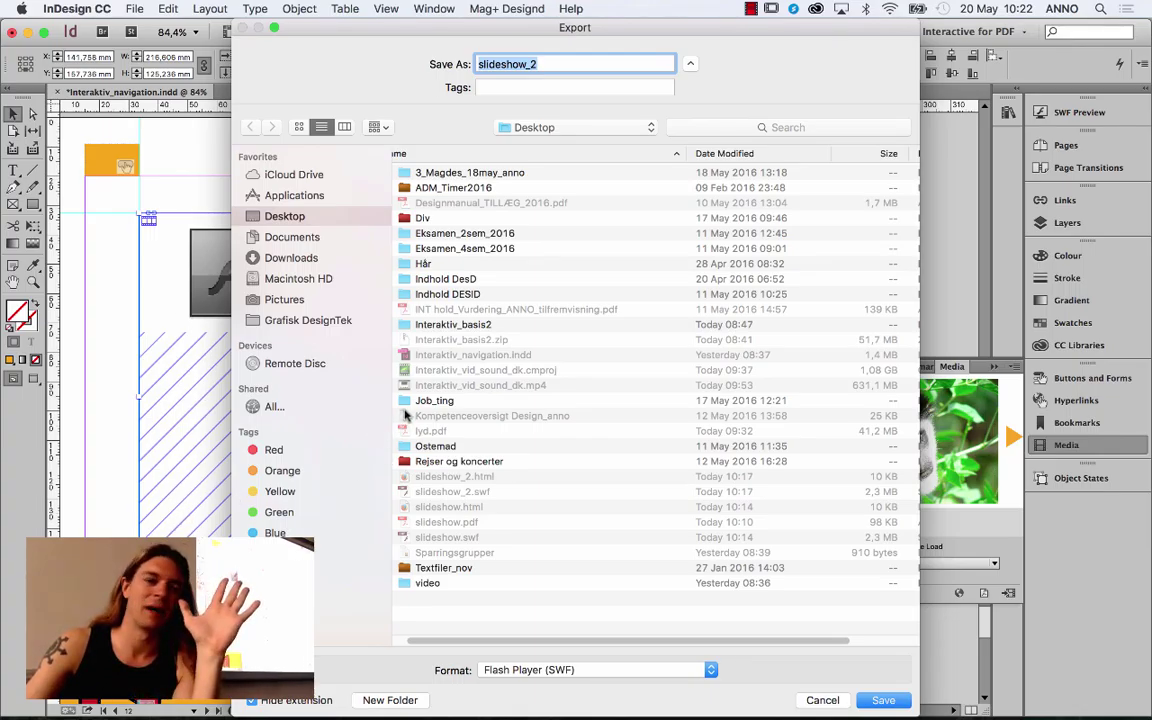
{"action": "left_click", "coordinate": [544, 63]}
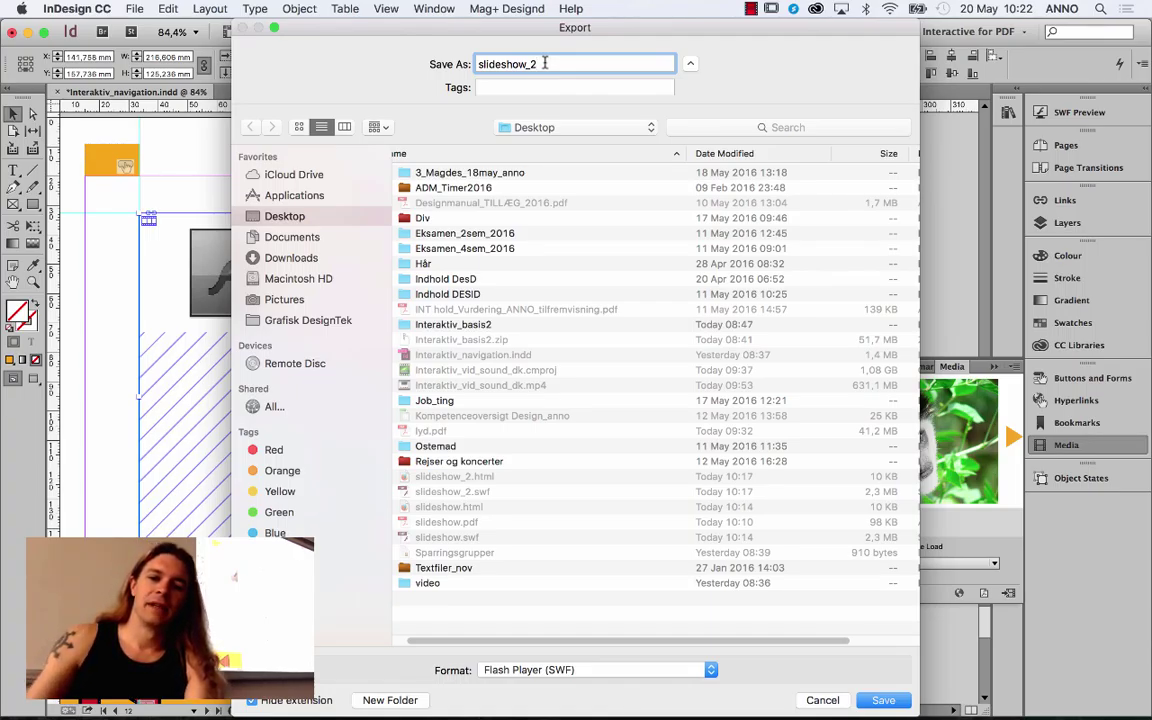
{"action": "left_click", "coordinate": [606, 669]}
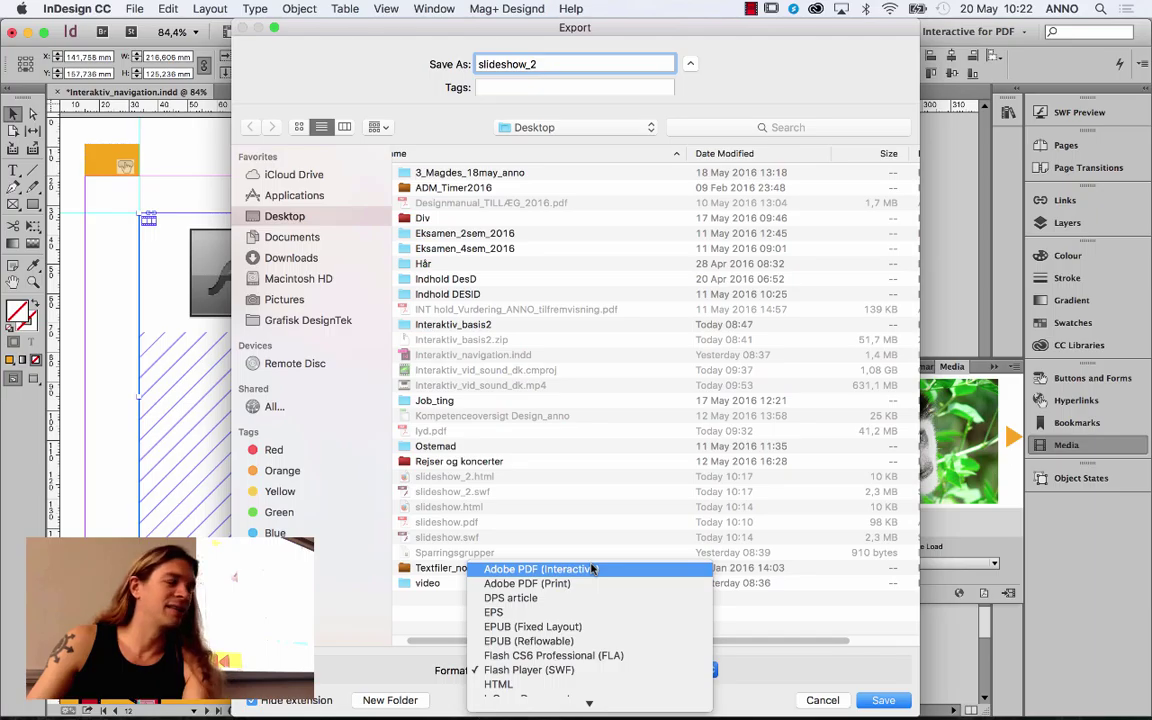
{"action": "scroll", "coordinate": [600, 620], "scroll_direction": "down", "scroll_amount": 4}
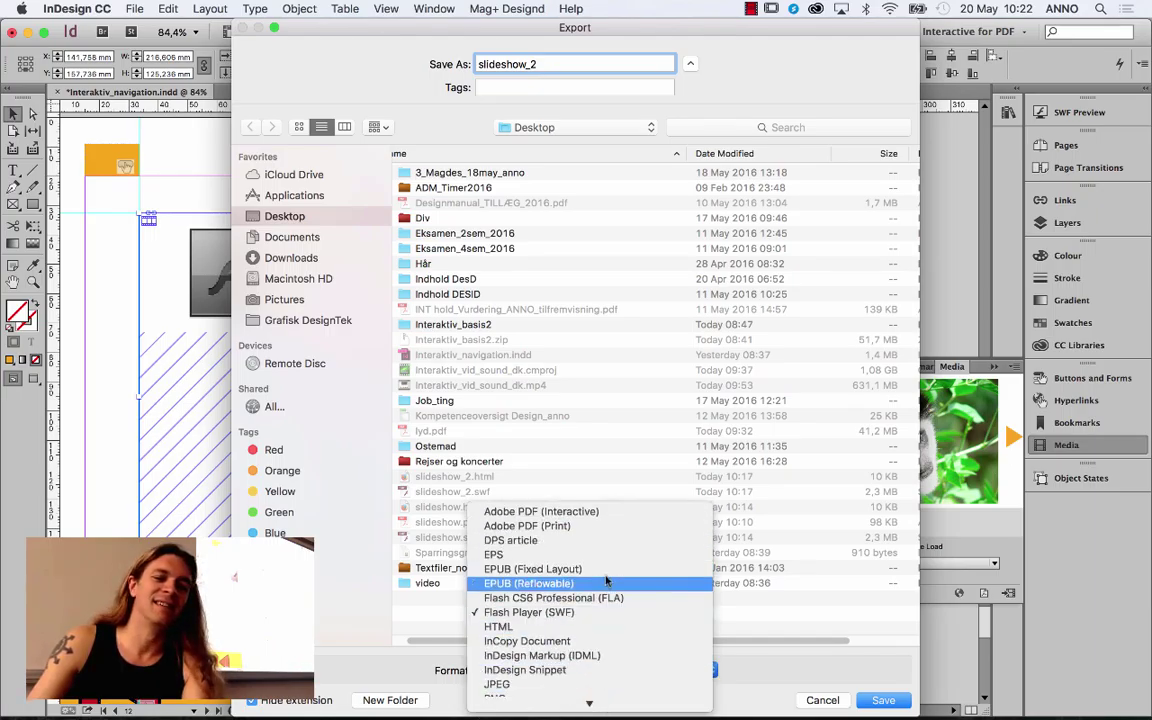
{"action": "left_click", "coordinate": [604, 515]}
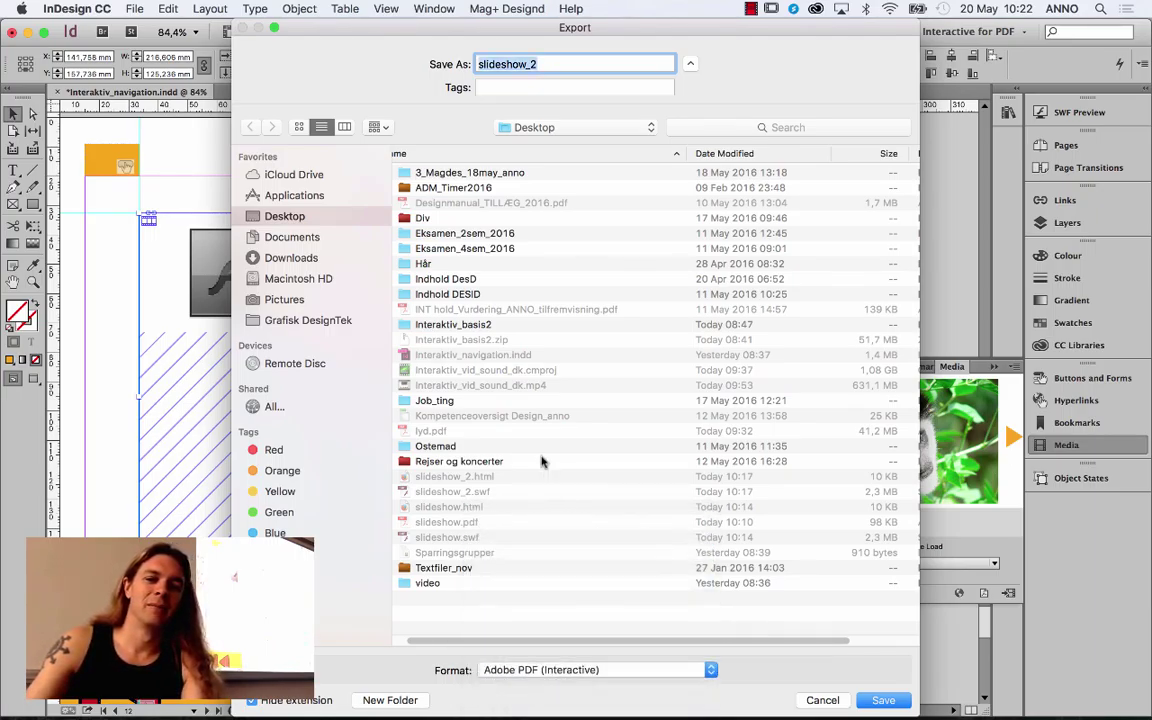
{"action": "left_click", "coordinate": [555, 64]}
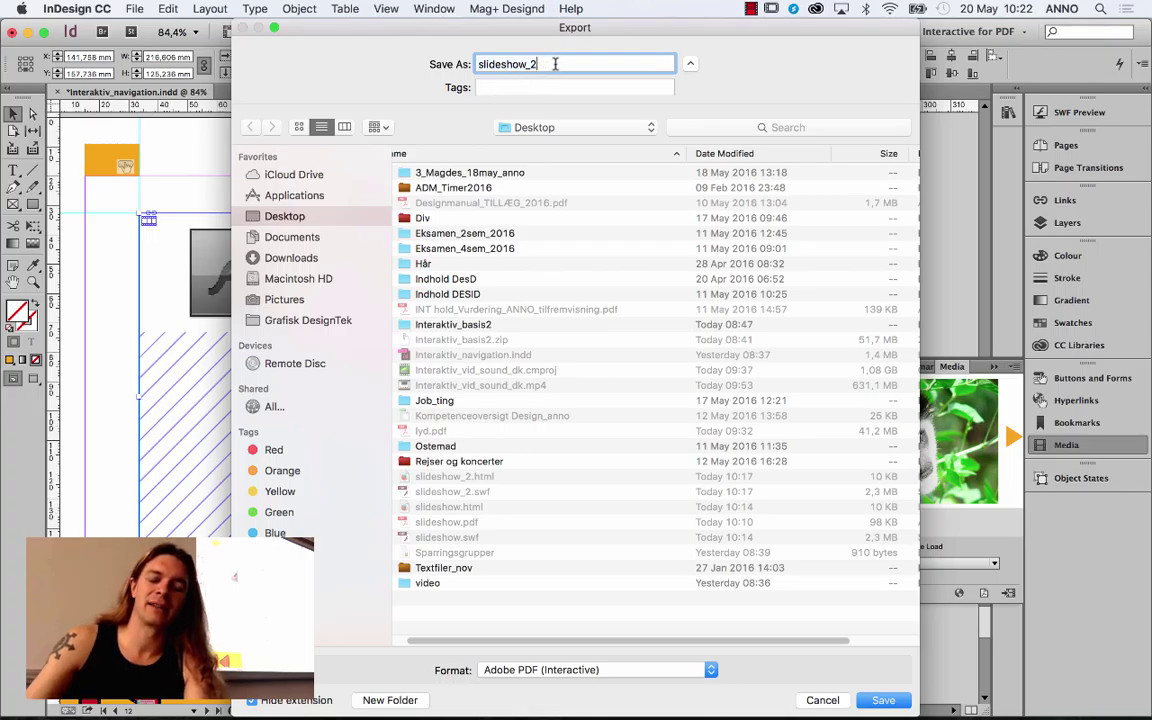
{"action": "key", "text": "BackSpace"}
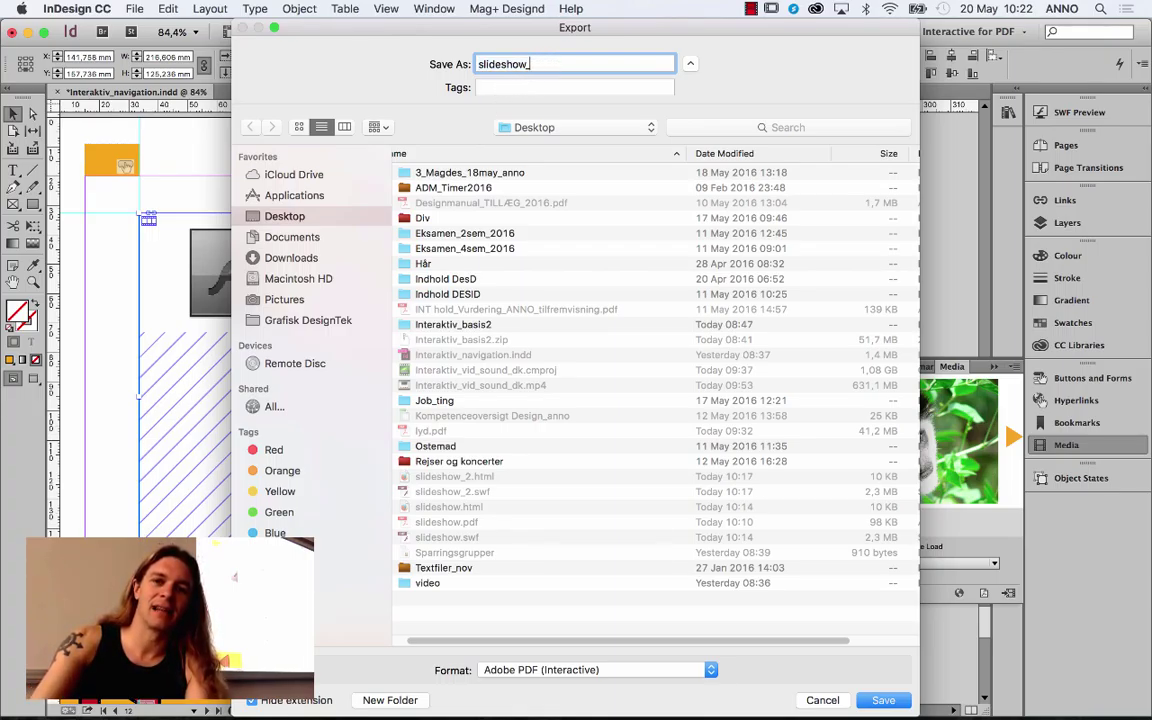
{"action": "type", "text": "test"}
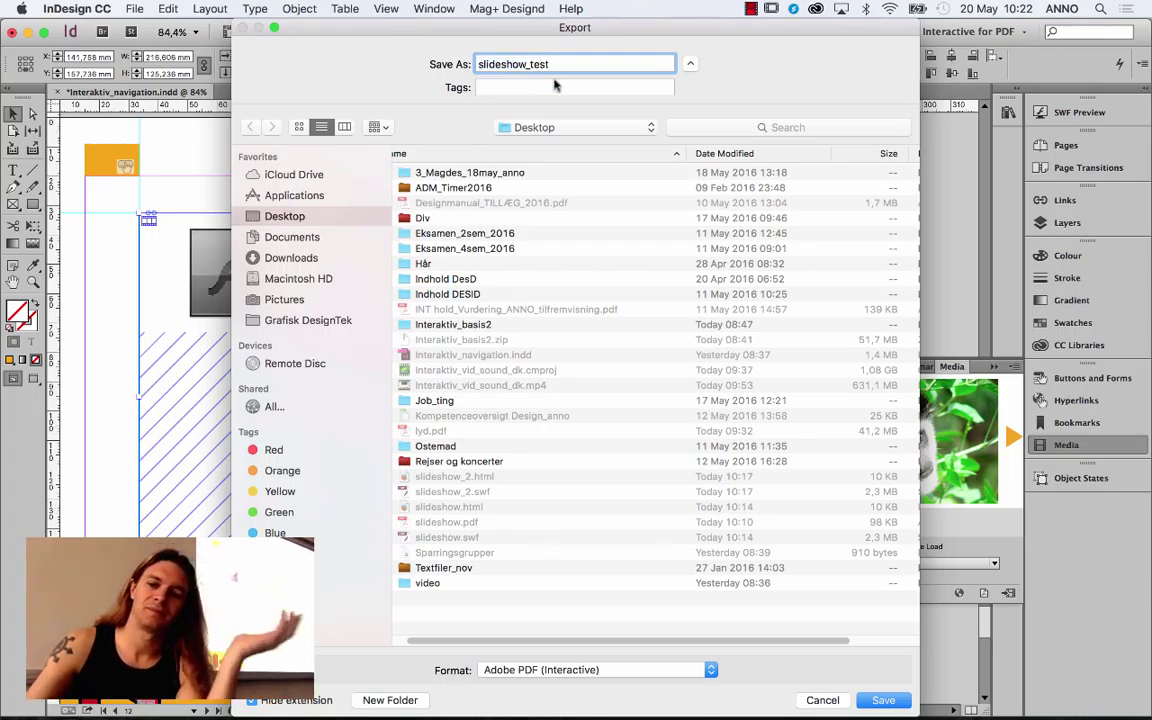
{"action": "left_click", "coordinate": [882, 700]}
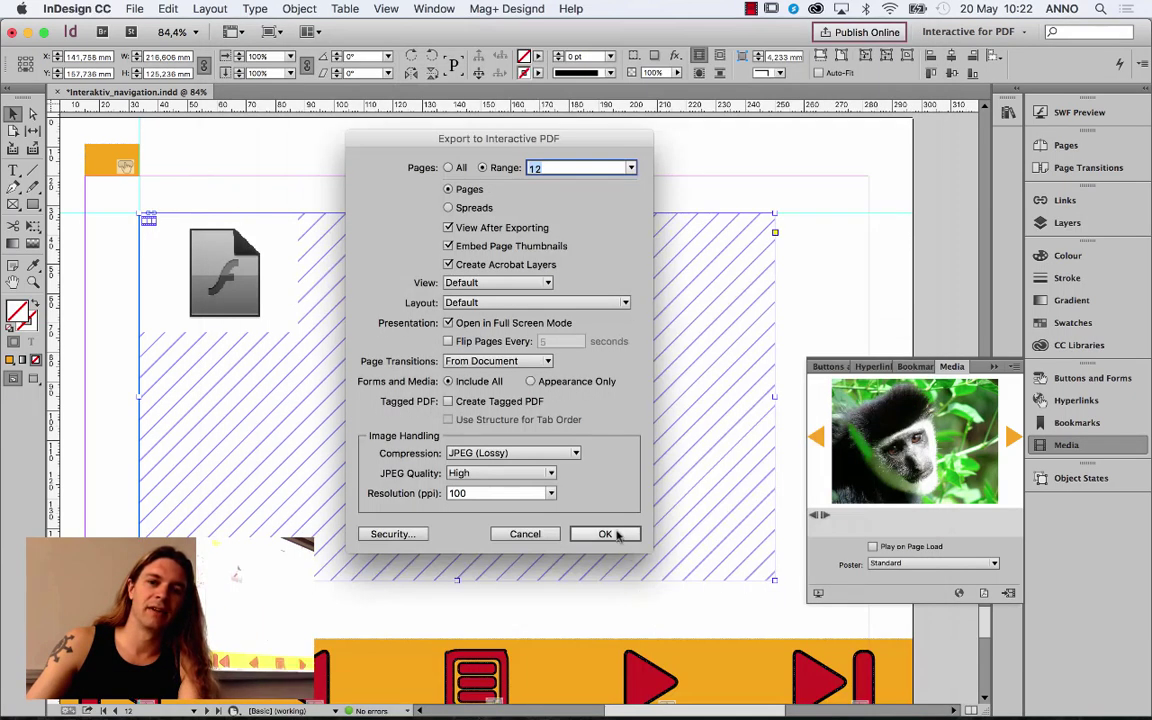
Step: Set the export range to pages 11-12 and export the interactive PDF, accepting the conversion of colours to RGB
{"action": "left_click", "coordinate": [559, 168]}
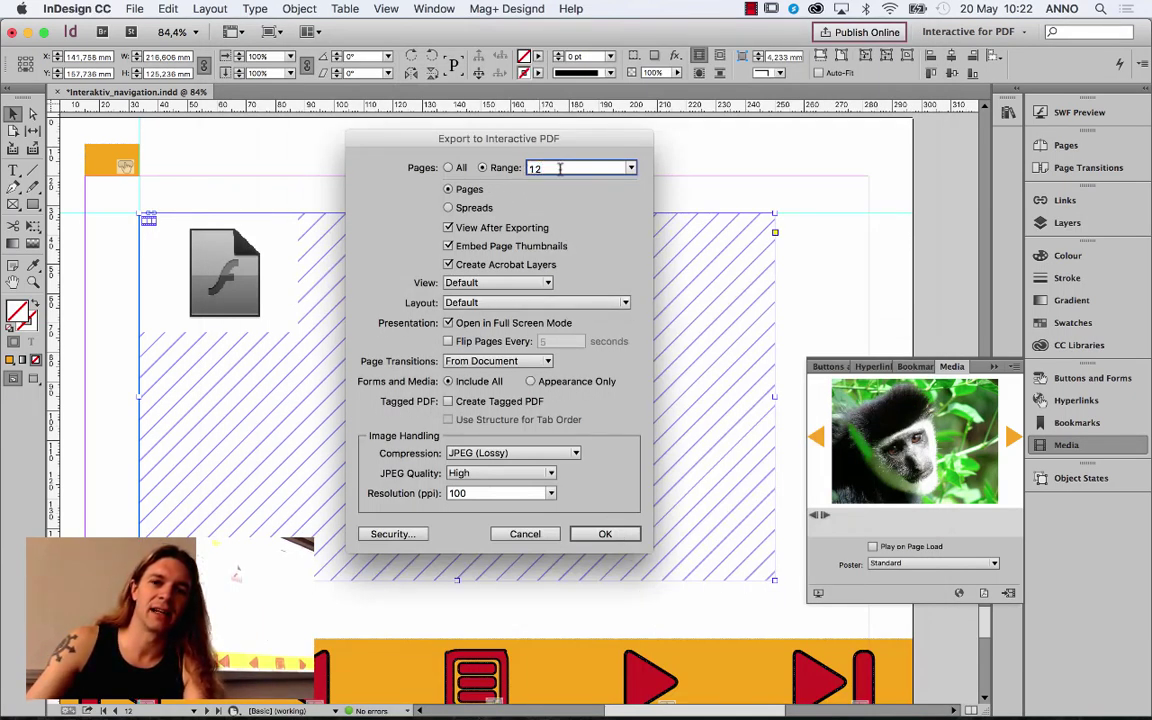
{"action": "key", "text": "BackSpace"}
{"action": "key", "text": "BackSpace"}
{"action": "type", "text": "11-1"}
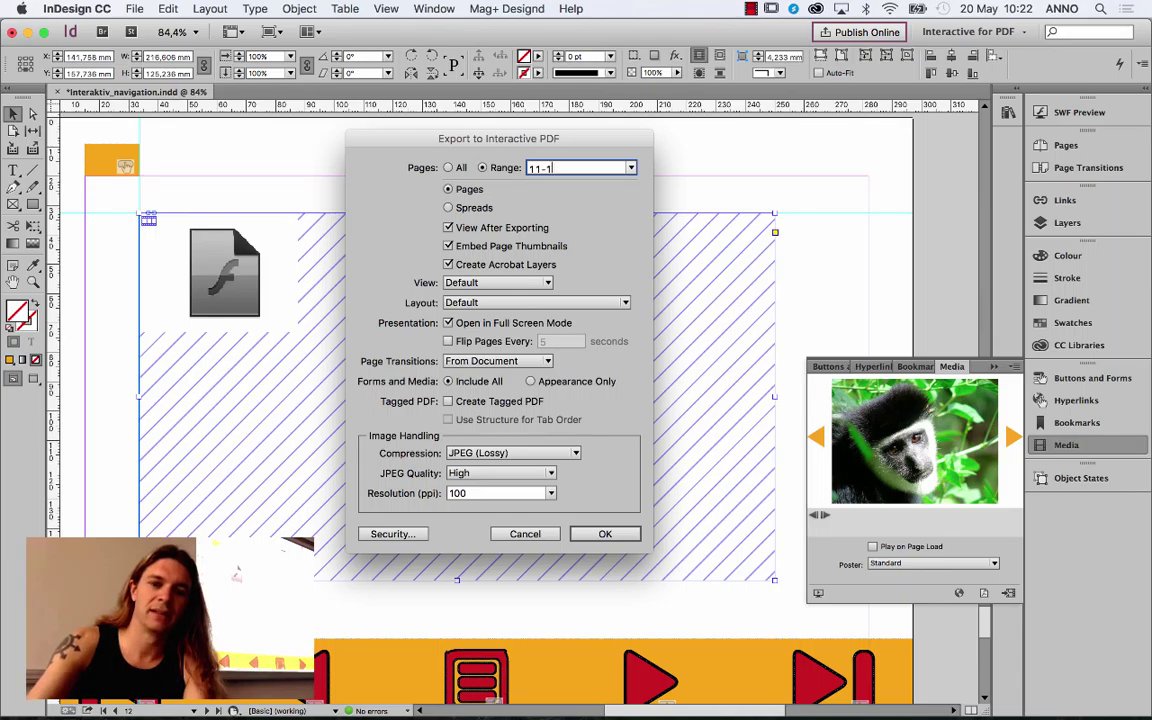
{"action": "type", "text": "2"}
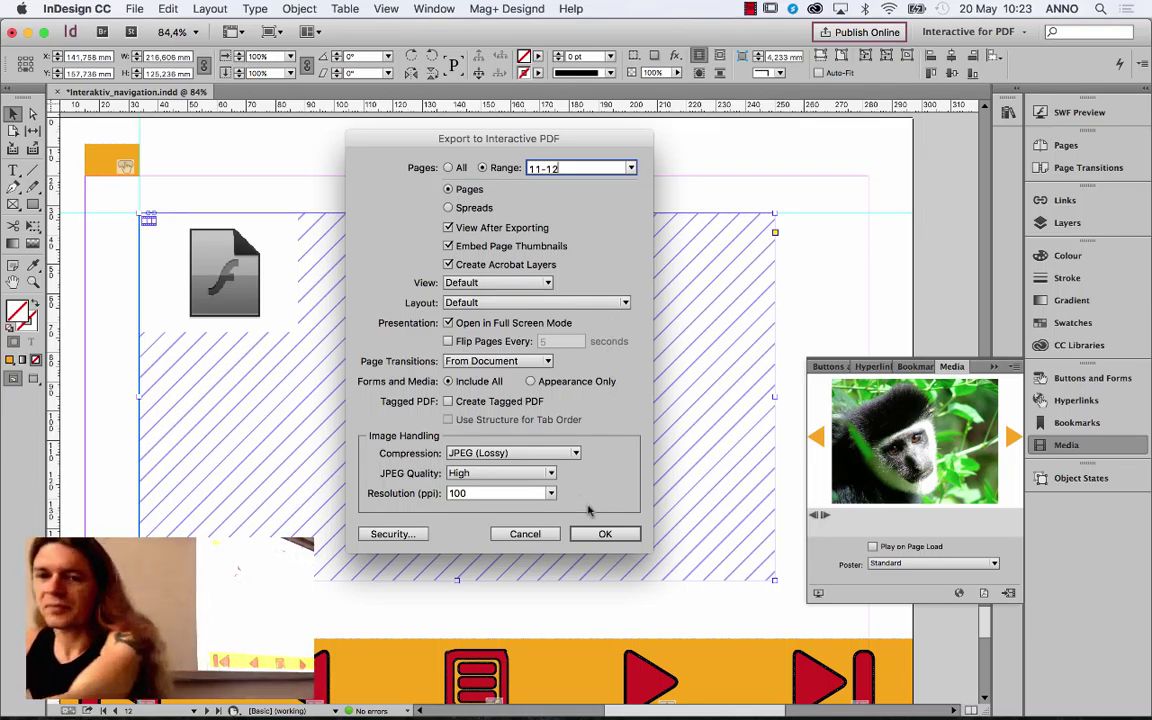
{"action": "left_click", "coordinate": [605, 533]}
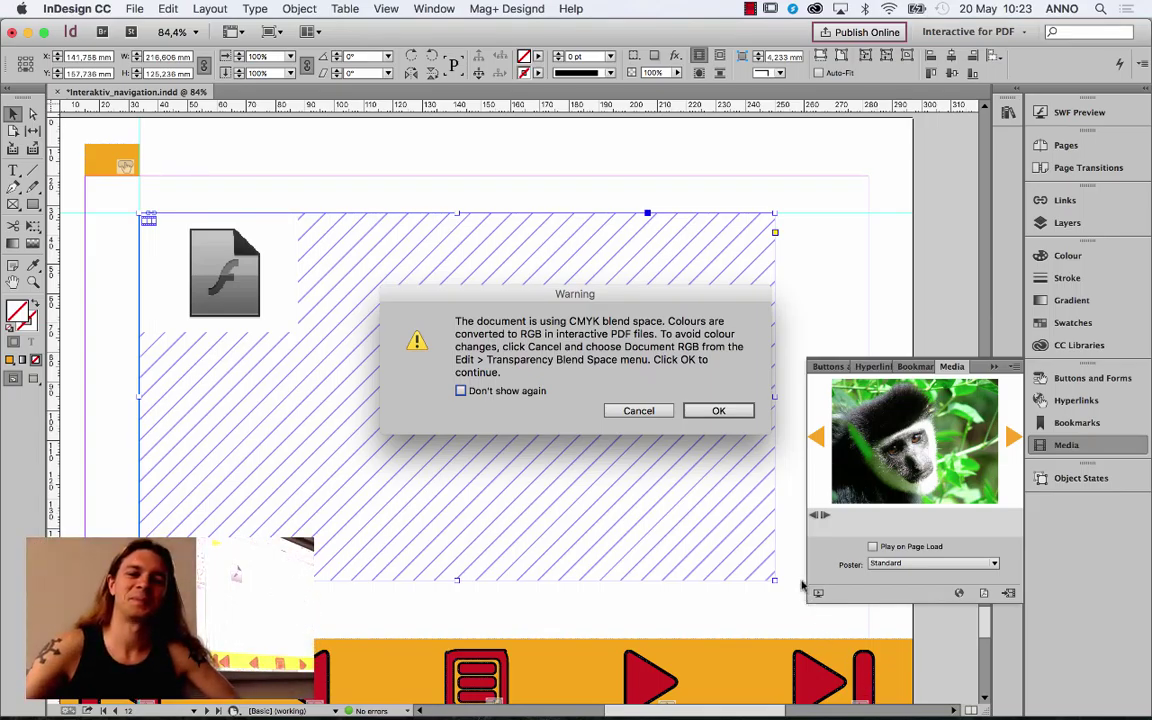
{"action": "left_click", "coordinate": [690, 409]}
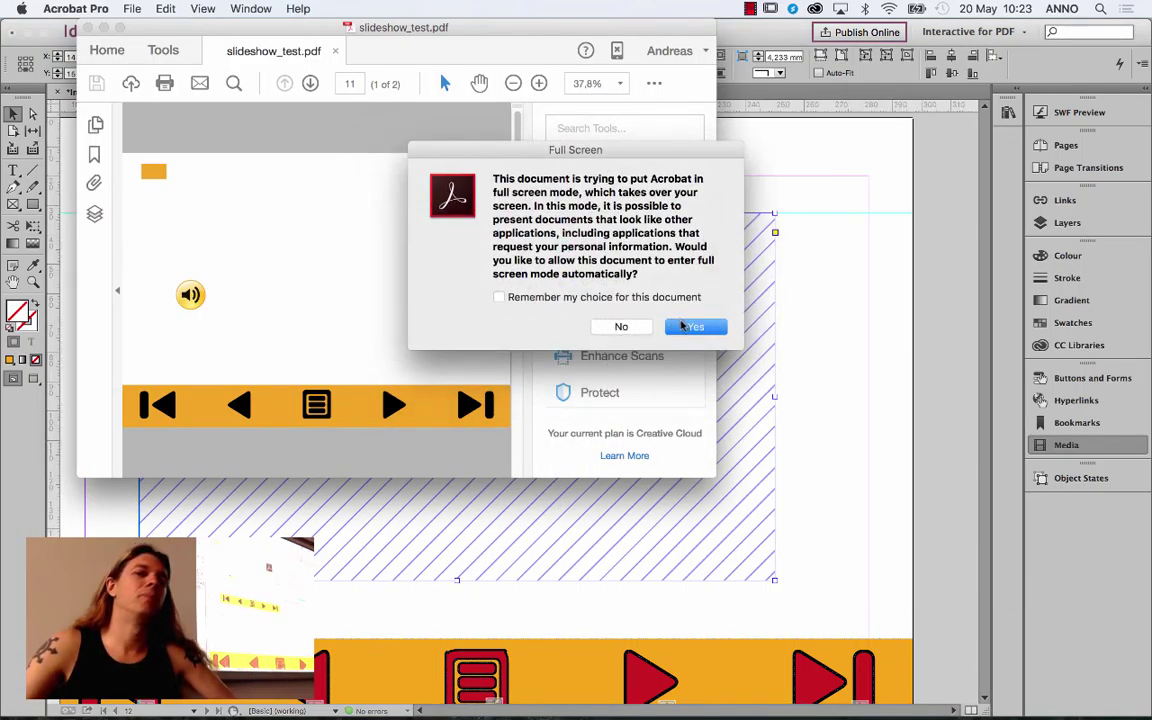
Step: View slideshow_test.pdf in Acrobat without full screen mode in an enlarged window, and activate the SWF slideshow on page 12
{"action": "left_click", "coordinate": [621, 327]}
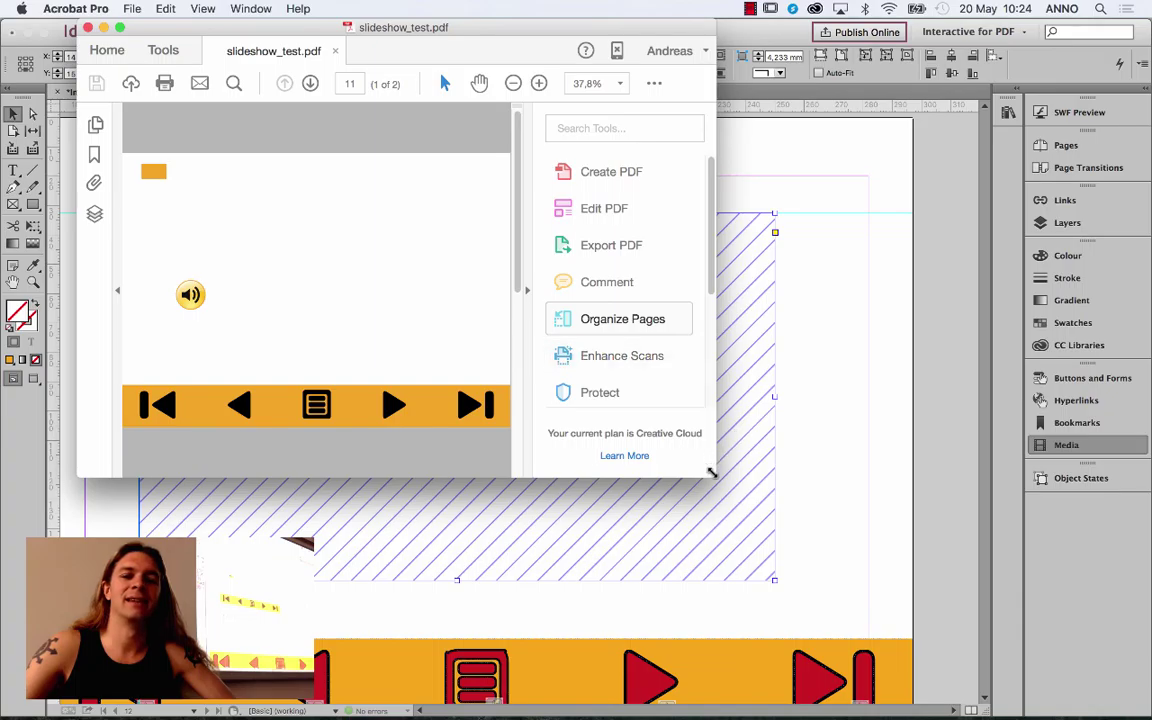
{"action": "left_click_drag", "start_coordinate": [711, 472], "coordinate": [1063, 624]}
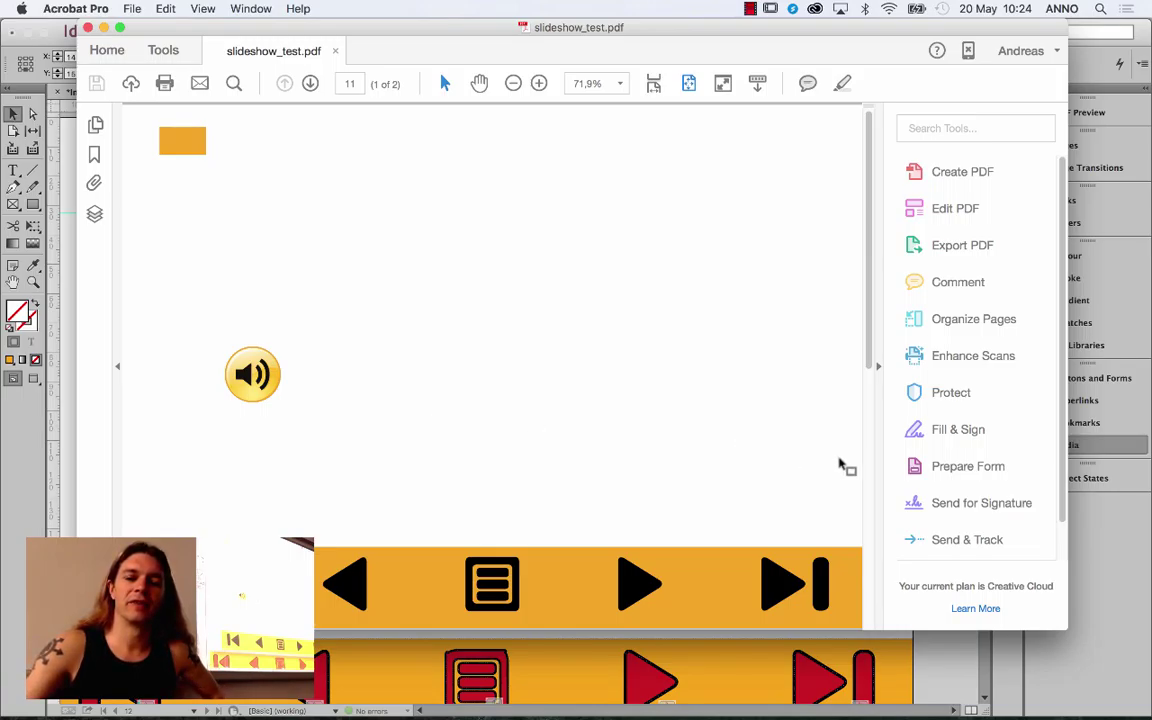
{"action": "left_click", "coordinate": [869, 468]}
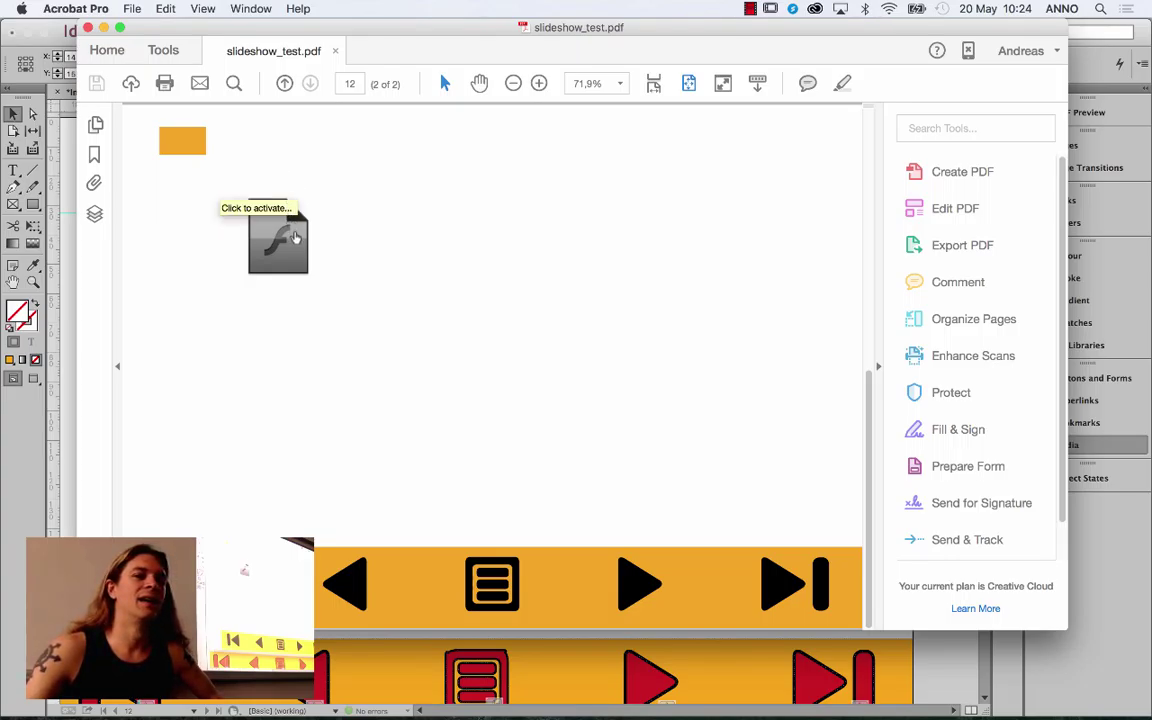
{"action": "left_click", "coordinate": [258, 211]}
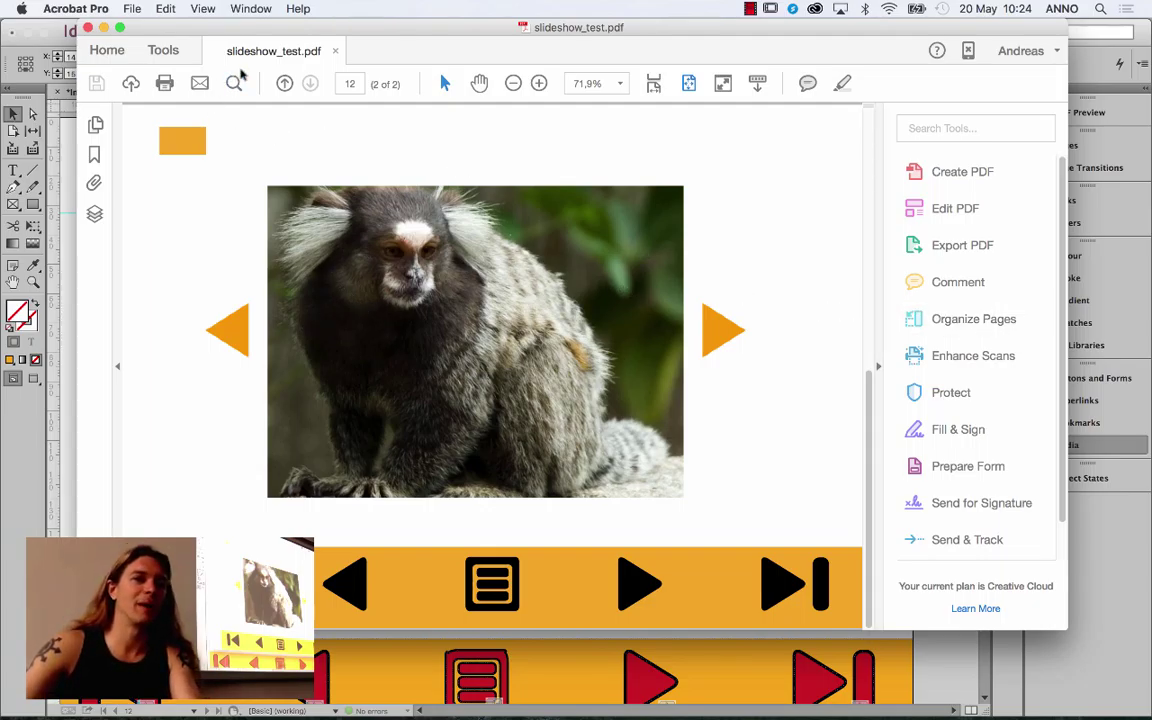
Step: Close slideshow_test.pdf and reopen it from the recent files without full screen mode, showing page 12
{"action": "key", "text": "super+w"}
{"action": "left_click", "coordinate": [131, 8]}
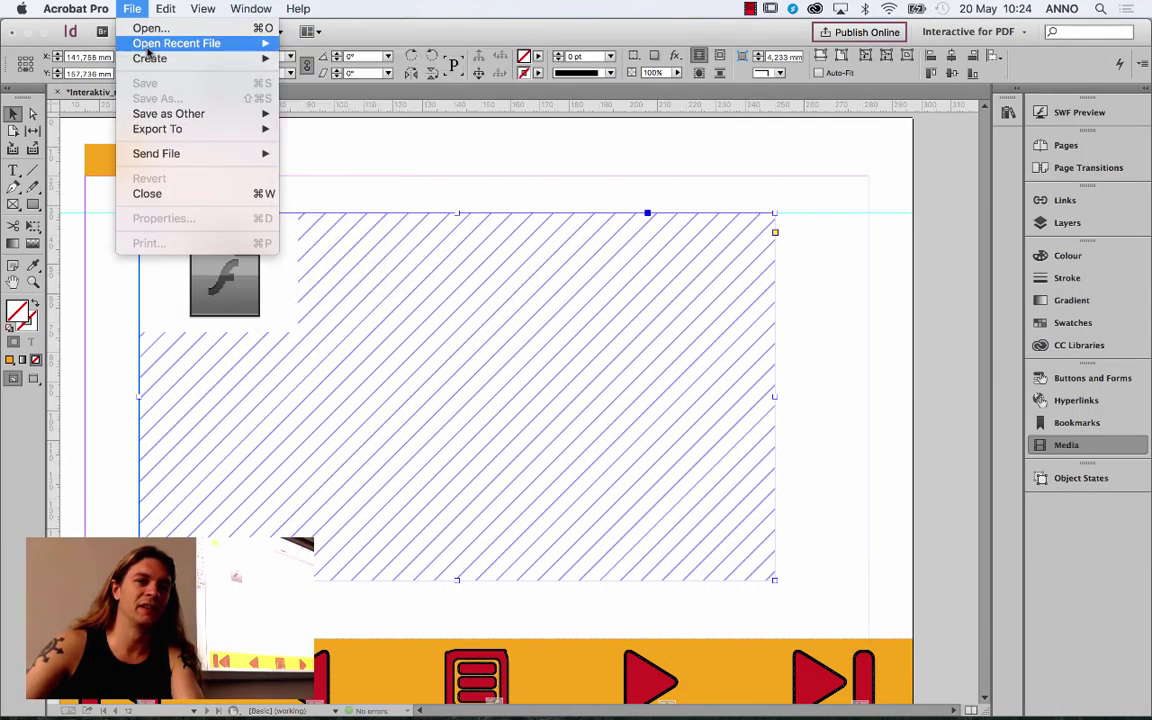
{"action": "mouse_move", "coordinate": [147, 46]}
{"action": "left_click", "coordinate": [320, 42]}
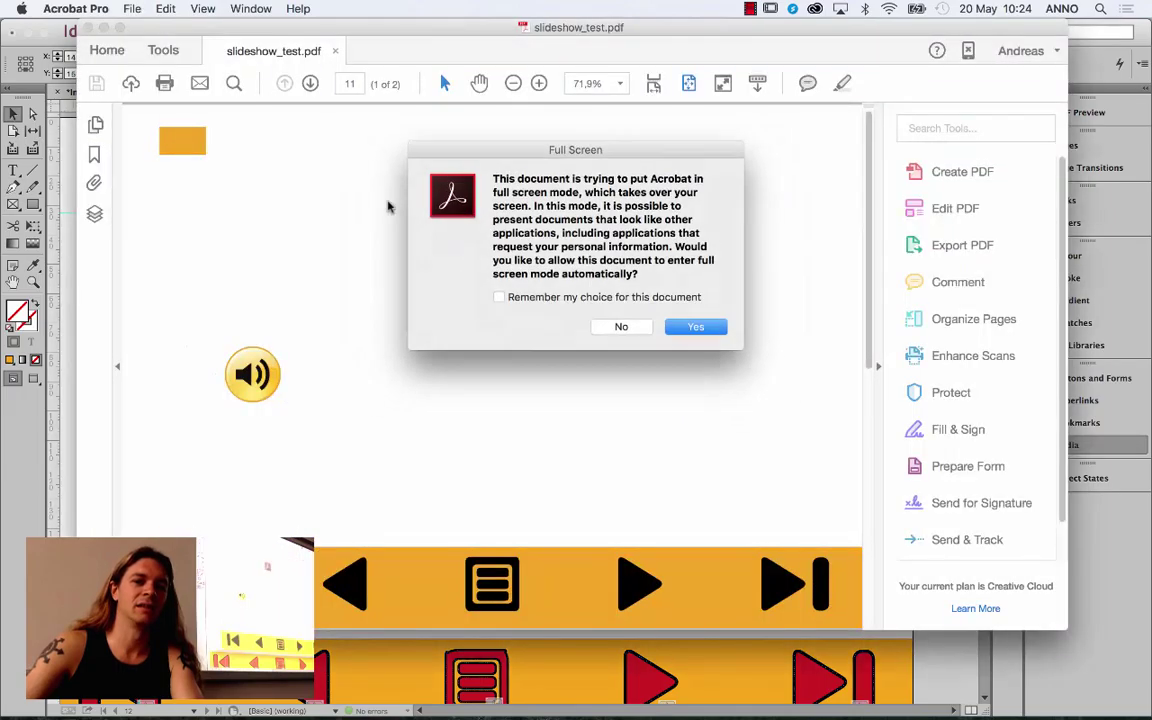
{"action": "left_click", "coordinate": [616, 324]}
{"action": "scroll", "coordinate": [860, 440], "scroll_direction": "down", "scroll_amount": 3}
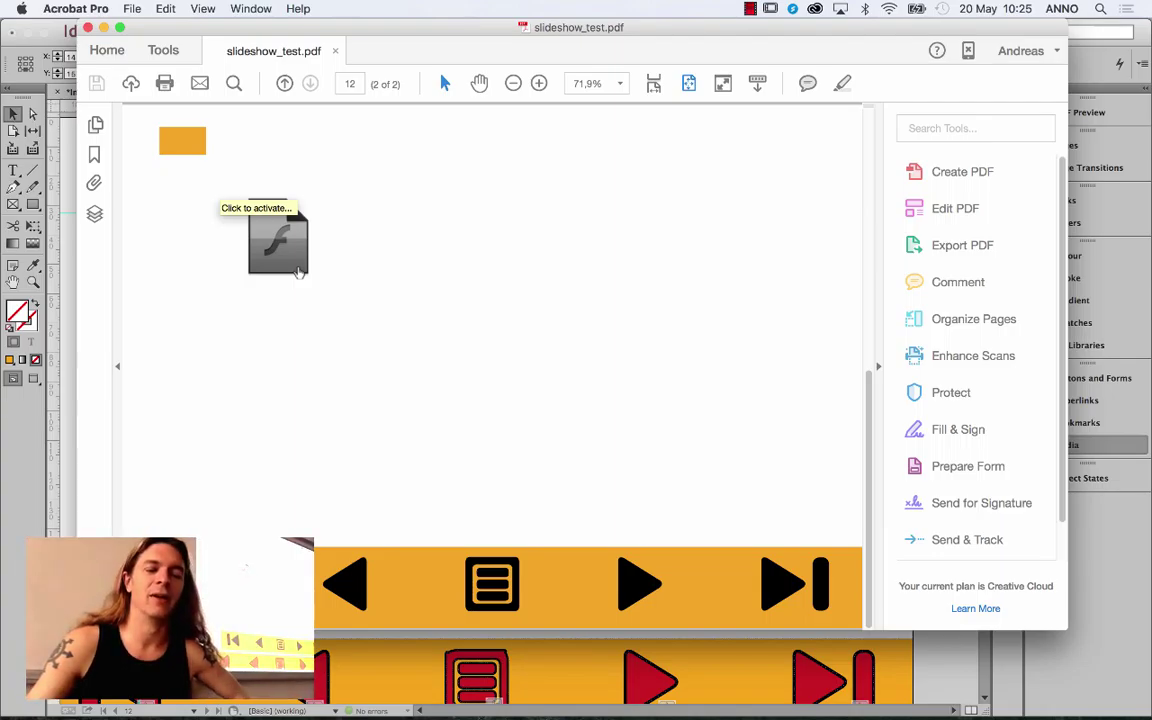
Step: Set the page 12 SWF to enable when the page containing the content is opened, with a transparent background
{"action": "right_click", "coordinate": [296, 253]}
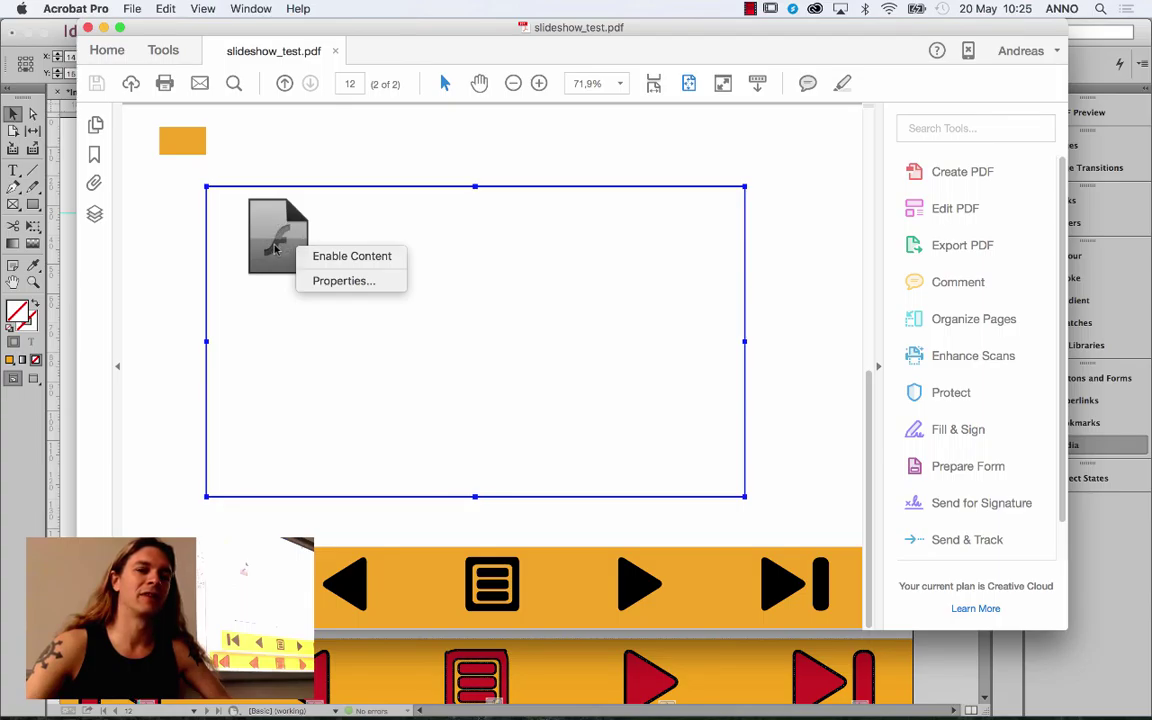
{"action": "left_click", "coordinate": [347, 281]}
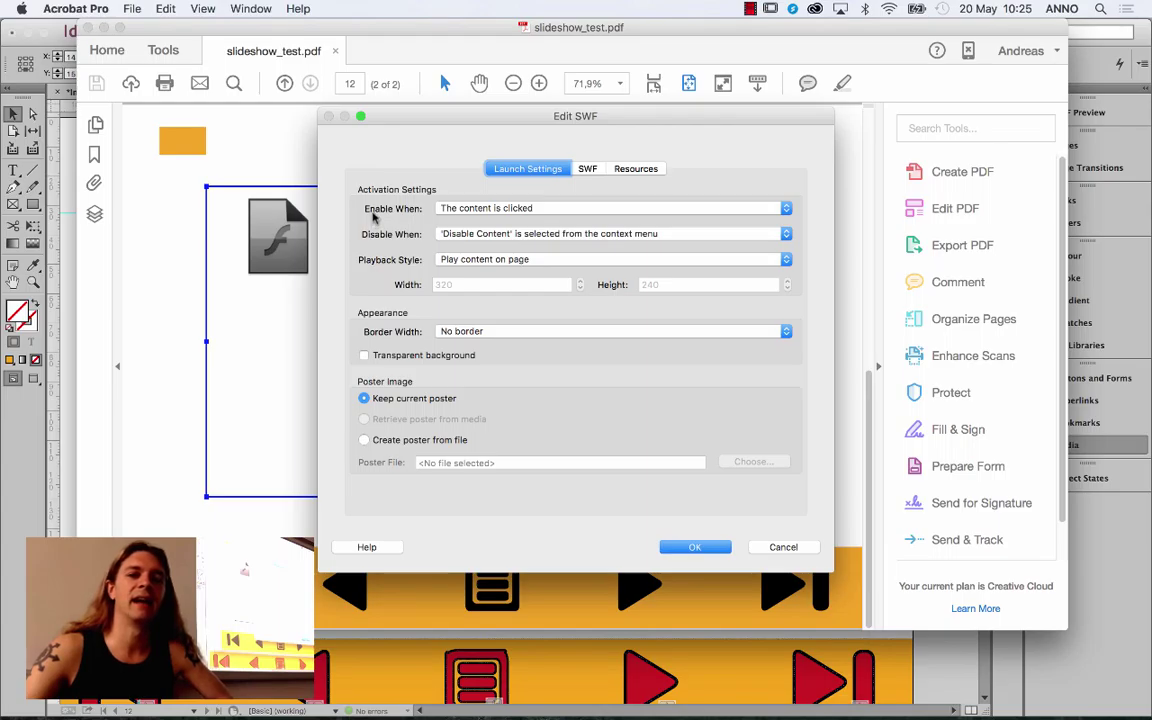
{"action": "left_click", "coordinate": [500, 208]}
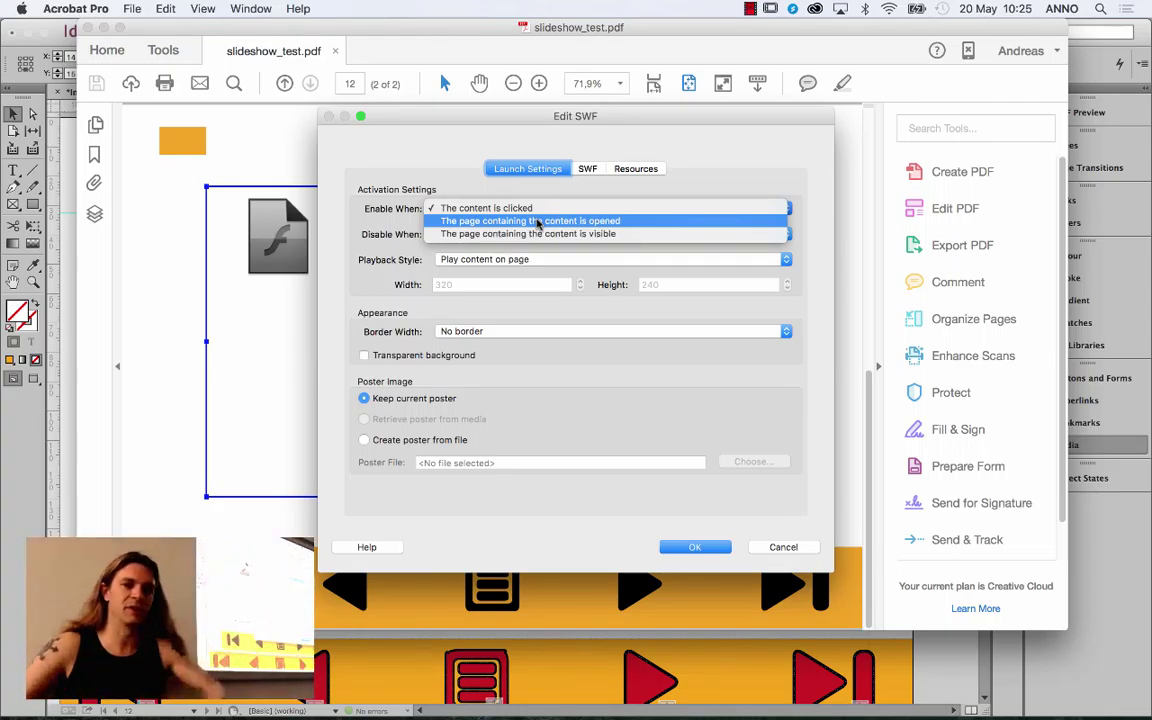
{"action": "left_click", "coordinate": [537, 222]}
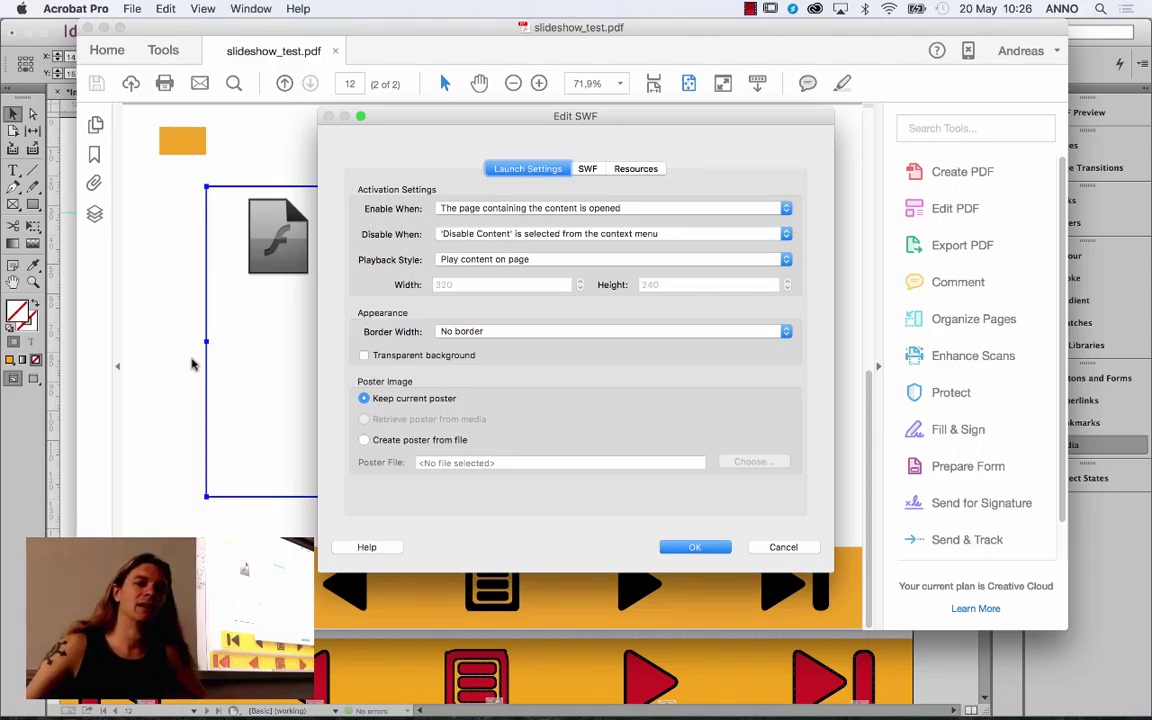
{"action": "left_click", "coordinate": [366, 356]}
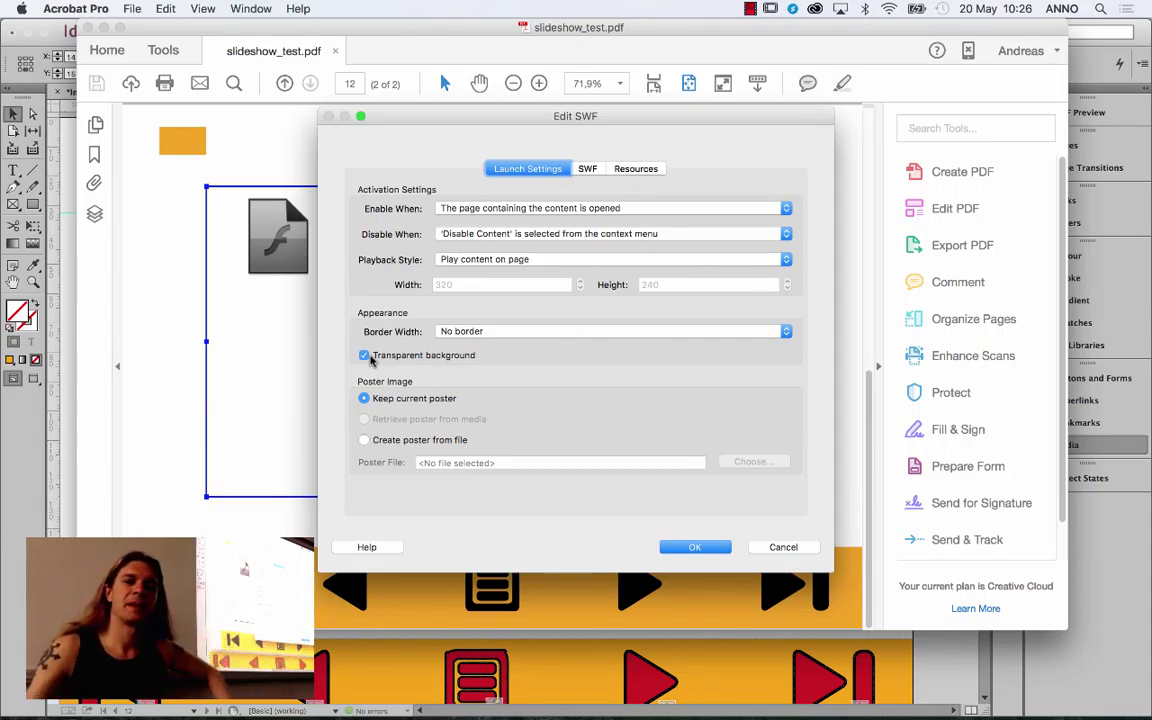
{"action": "left_click", "coordinate": [698, 546]}
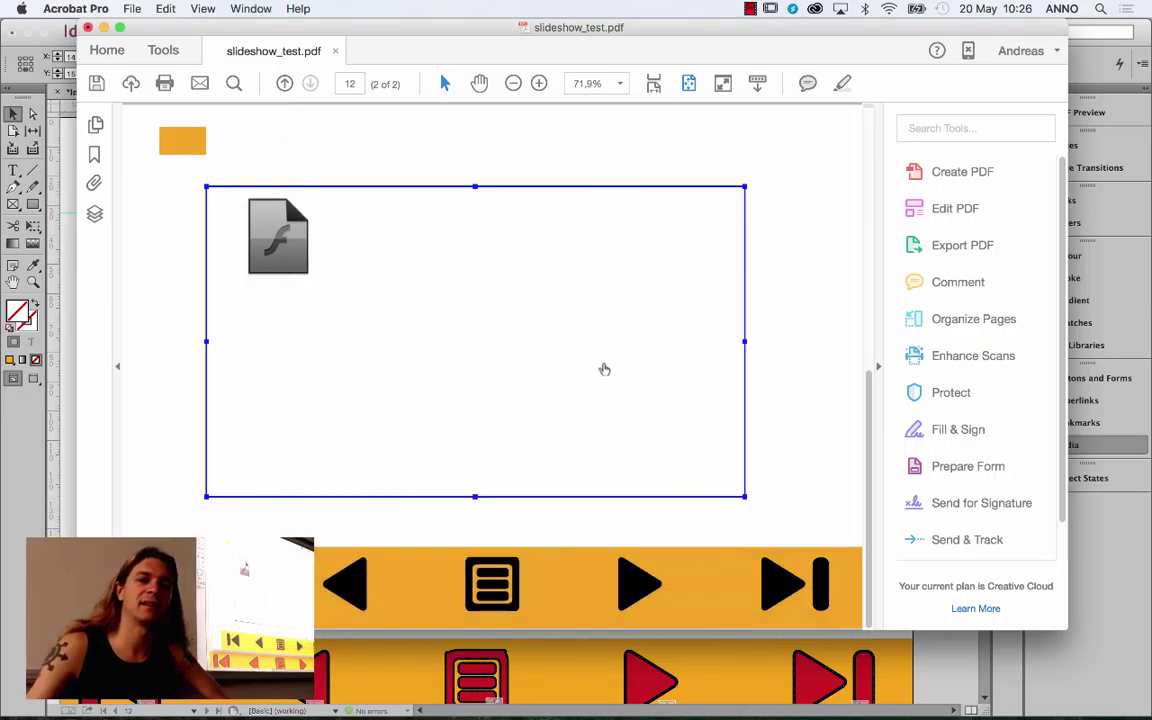
Step: Test the slideshow's automatic start by going to page 11 and back to page 12, stepping through the images both ways
{"action": "left_click", "coordinate": [868, 196]}
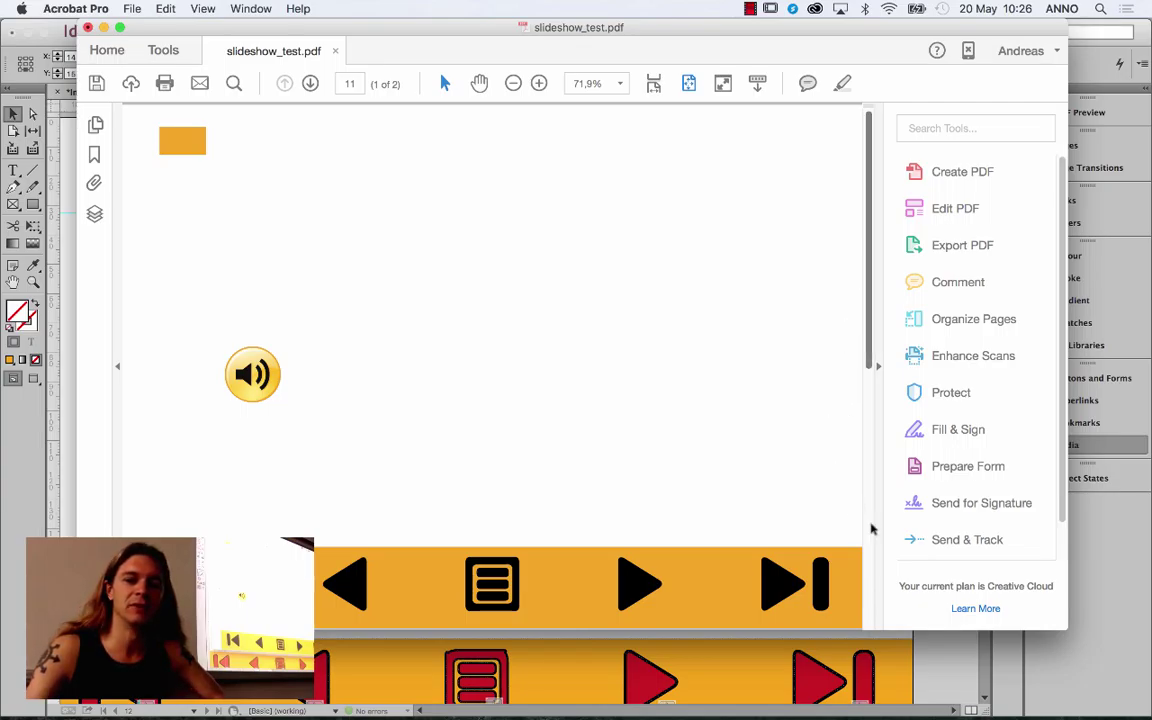
{"action": "left_click", "coordinate": [869, 529]}
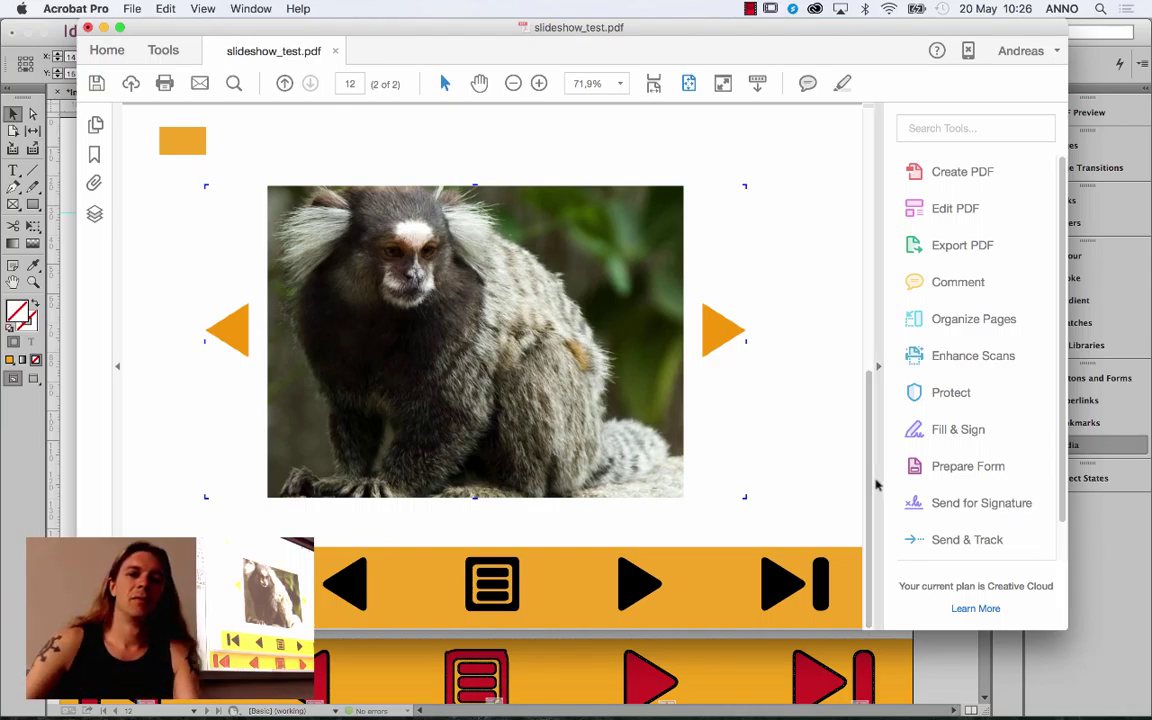
{"action": "left_click", "coordinate": [712, 333]}
{"action": "left_click", "coordinate": [712, 333]}
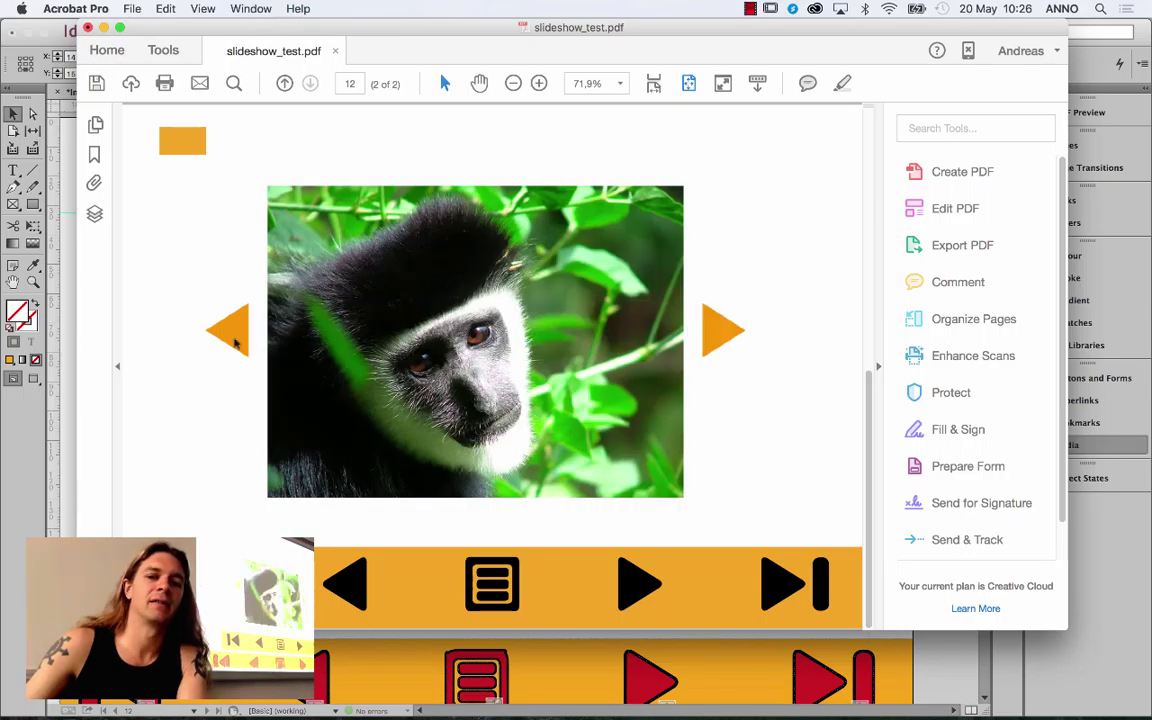
{"action": "left_click", "coordinate": [236, 334]}
{"action": "left_click", "coordinate": [236, 334]}
{"action": "left_click", "coordinate": [236, 334]}
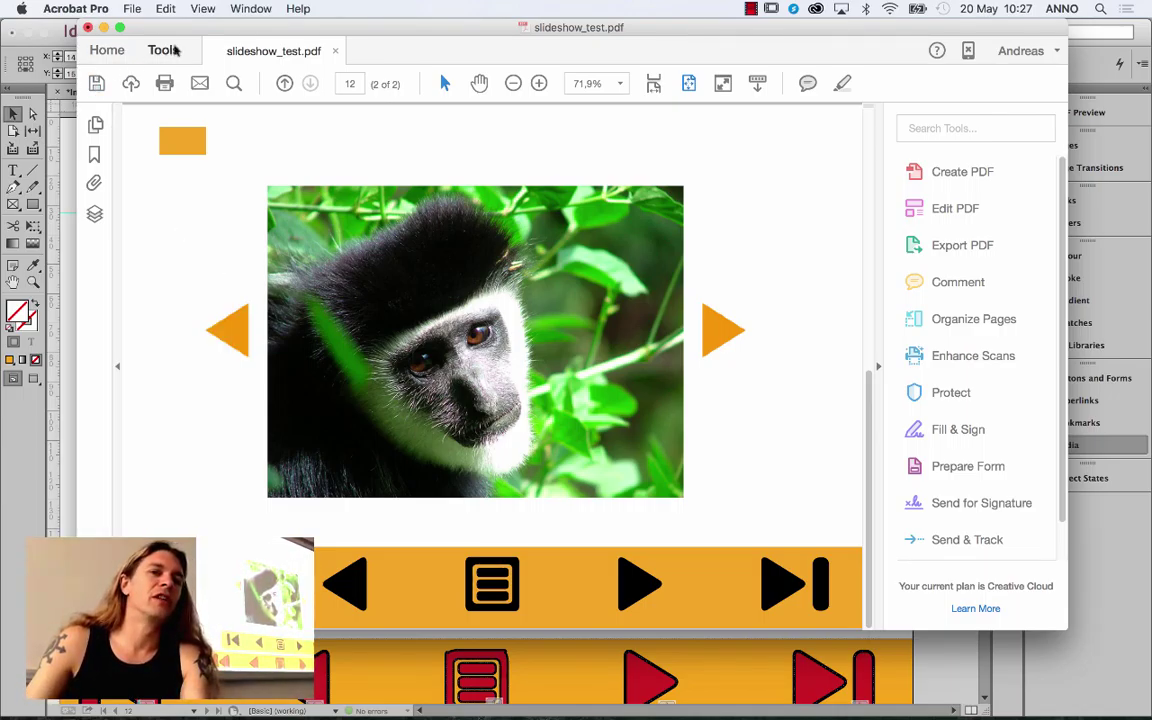
Step: Review the slideshow's launch settings without applying changes, and close slideshow_test.pdf to return to InDesign
{"action": "left_click_drag", "start_coordinate": [176, 33], "coordinate": [186, 52]}
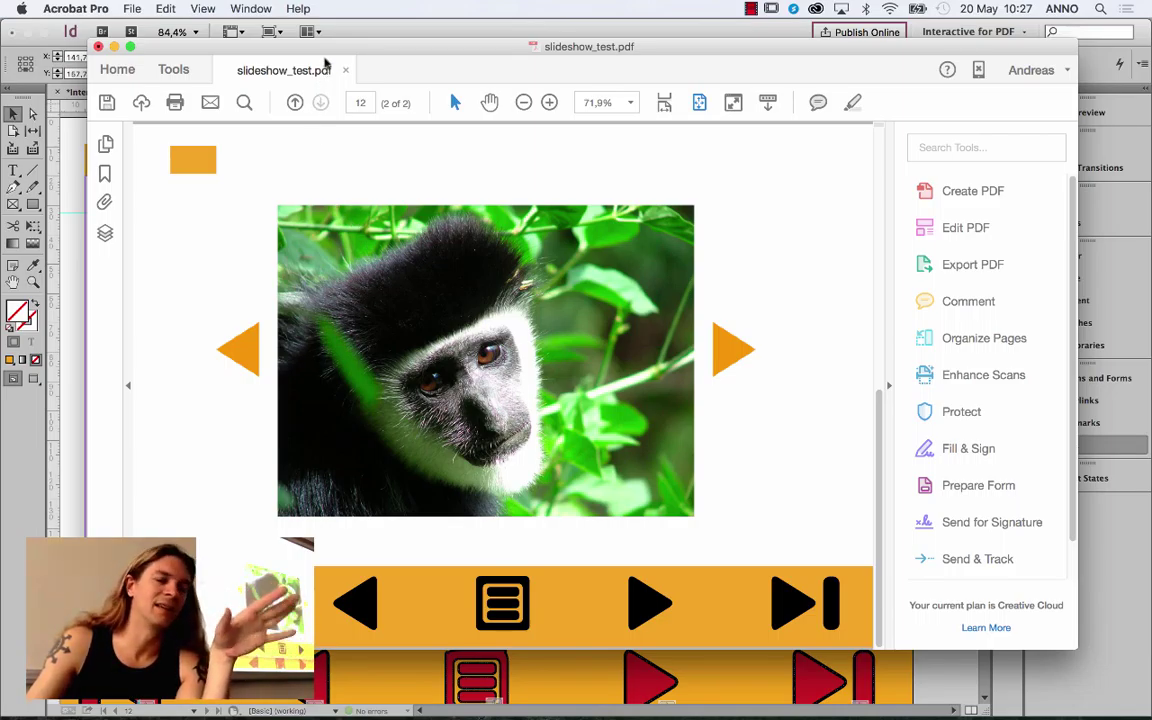
{"action": "left_click_drag", "start_coordinate": [334, 50], "coordinate": [351, 77]}
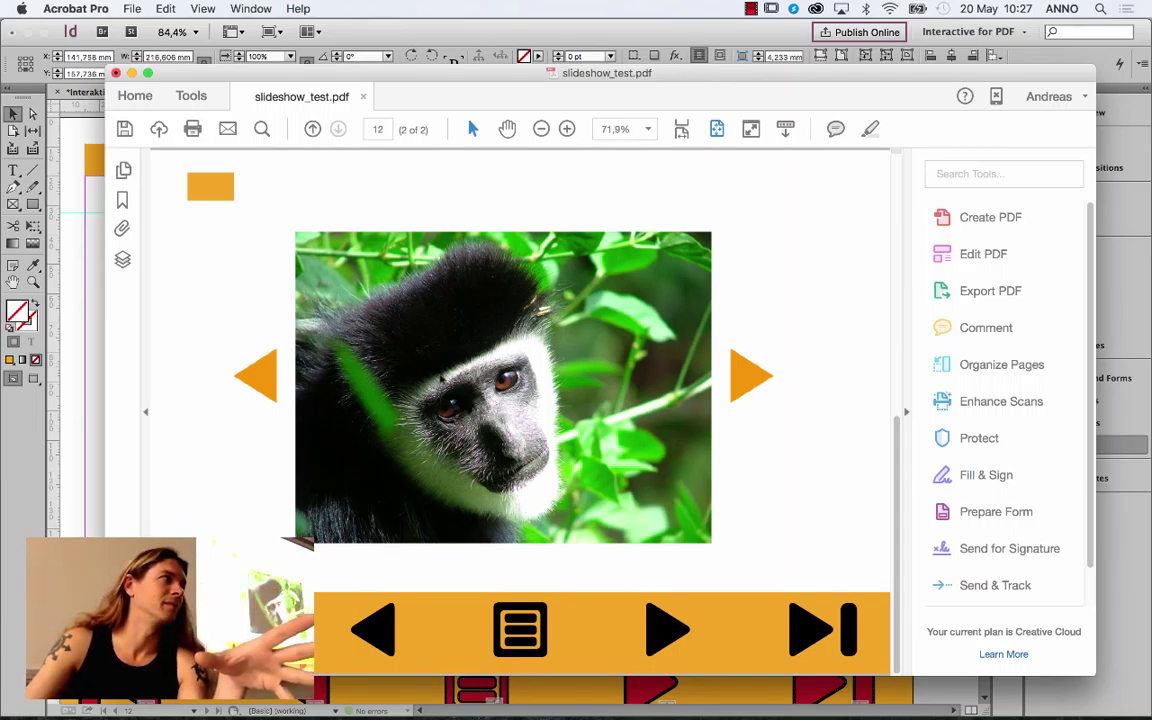
{"action": "right_click", "coordinate": [443, 358]}
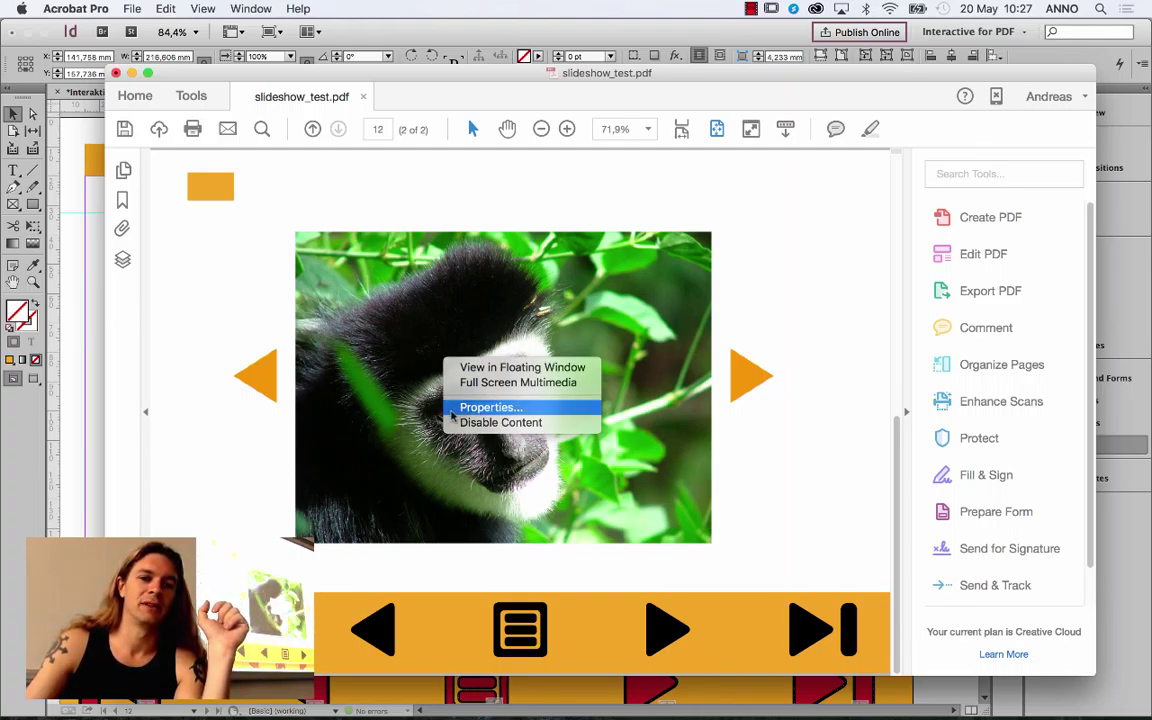
{"action": "left_click", "coordinate": [490, 407]}
{"action": "left_click", "coordinate": [445, 208]}
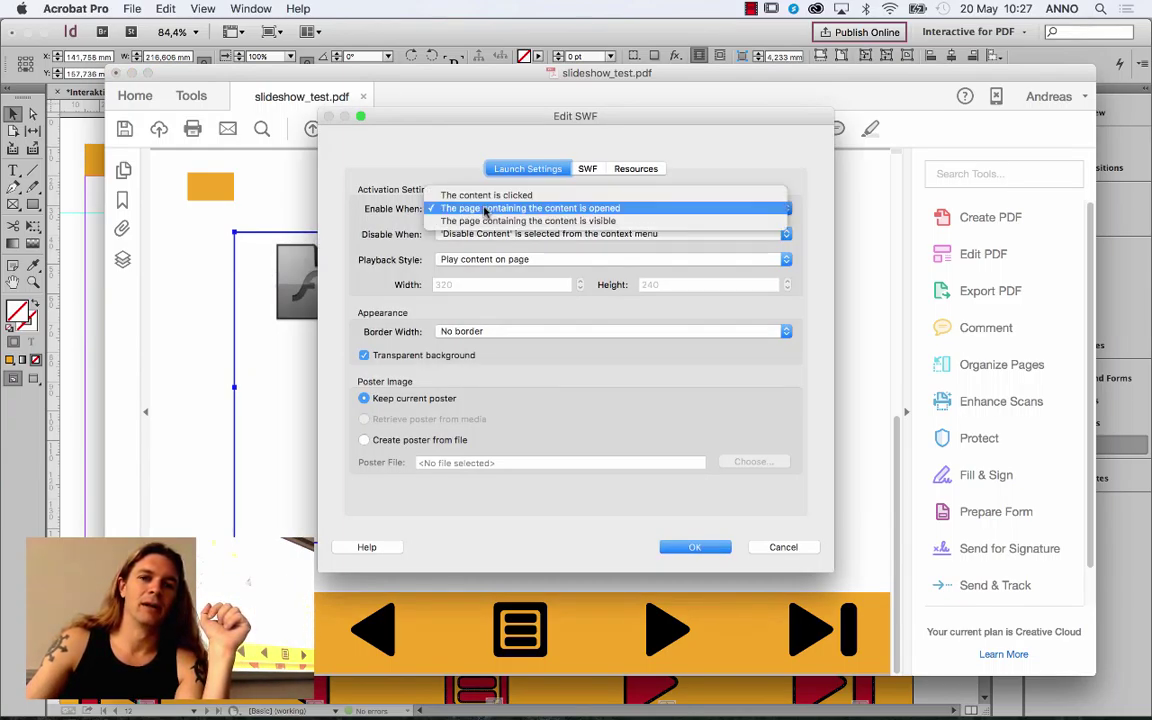
{"action": "left_click", "coordinate": [346, 266]}
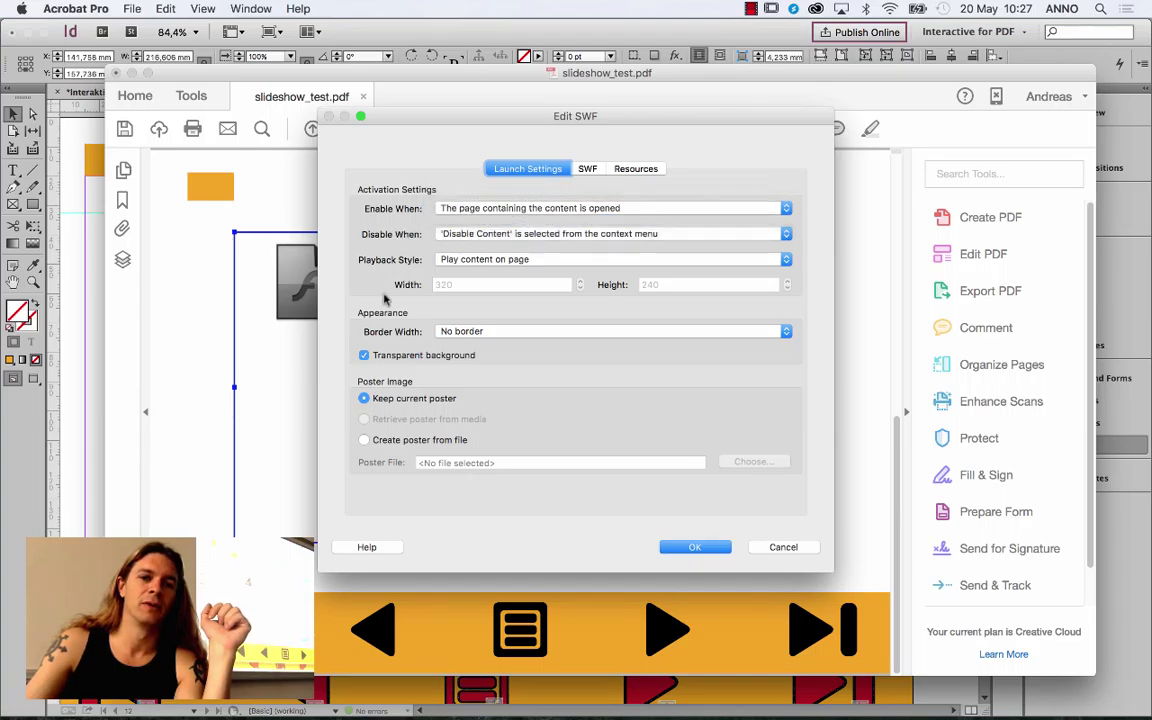
{"action": "left_click", "coordinate": [364, 355]}
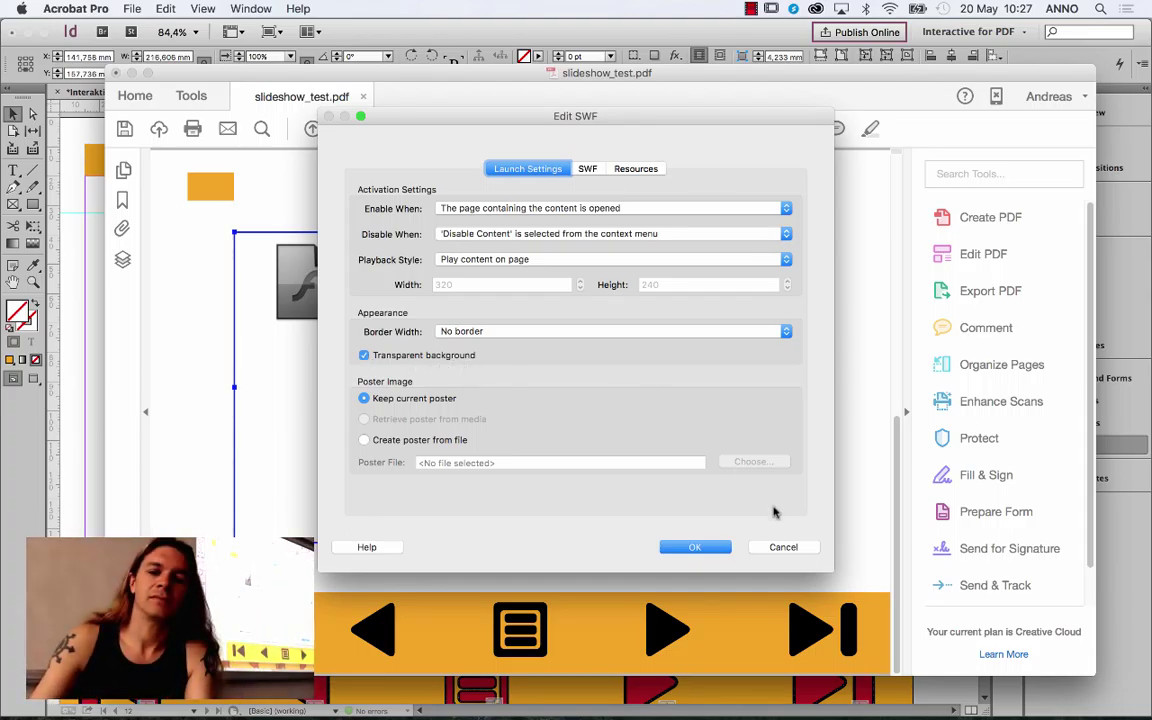
{"action": "left_click", "coordinate": [785, 545]}
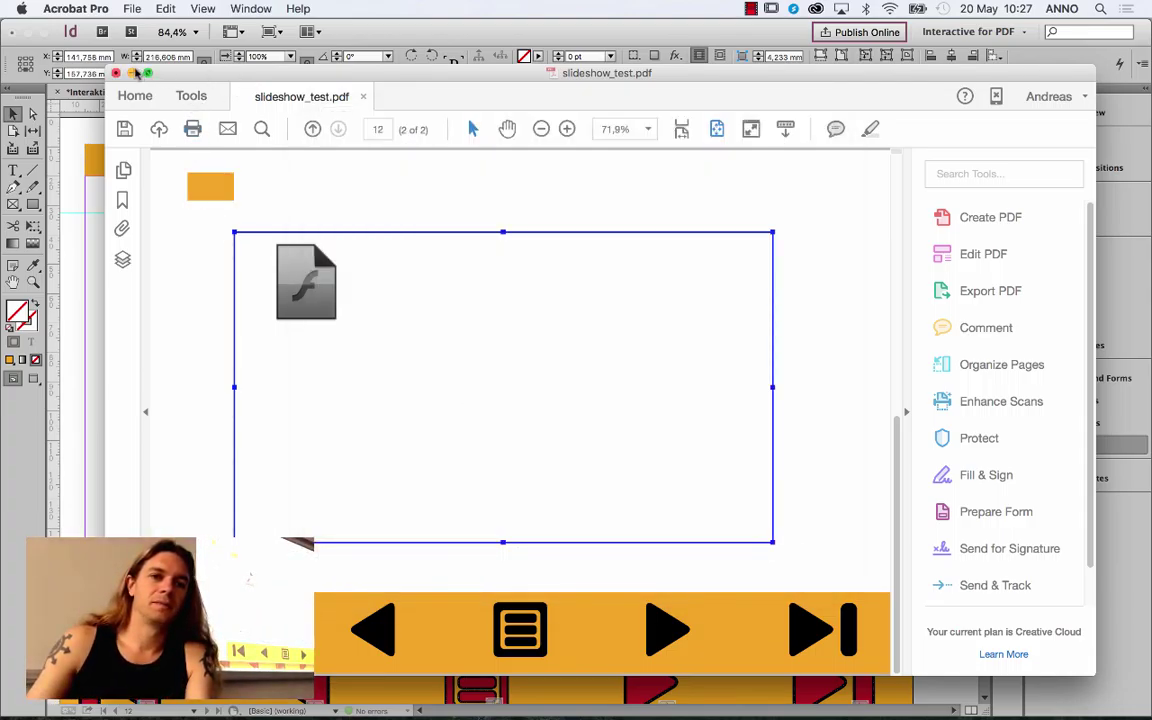
{"action": "left_click", "coordinate": [116, 73]}
{"action": "left_click", "coordinate": [507, 260]}
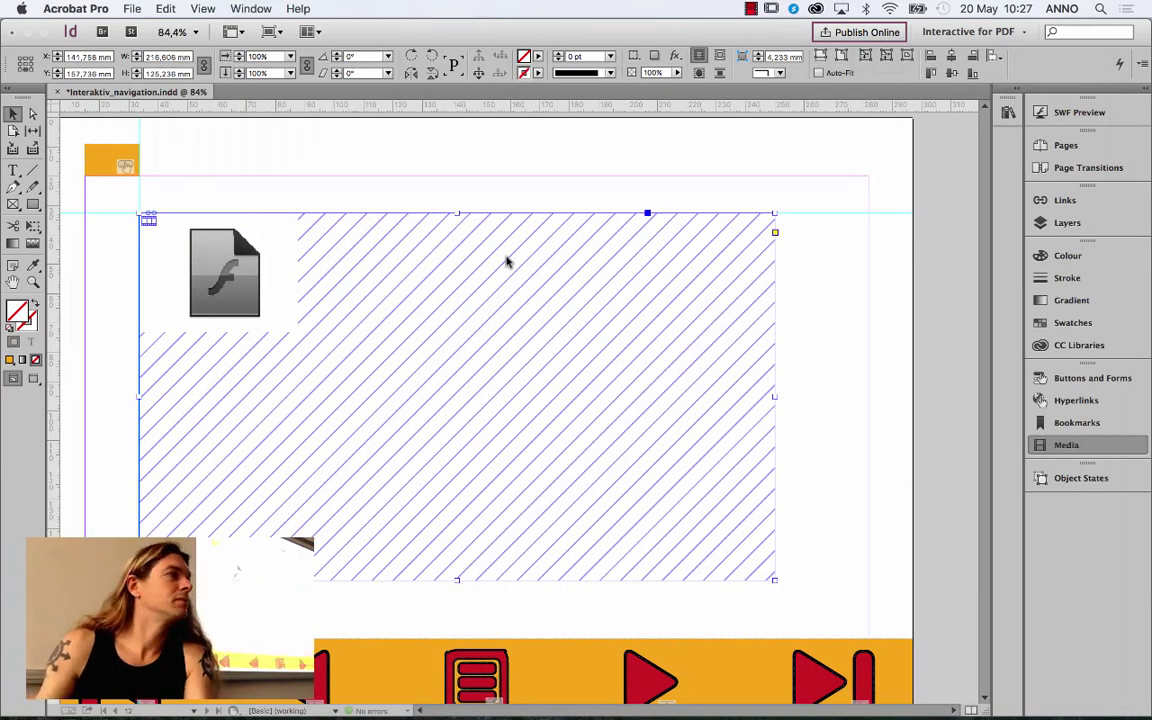
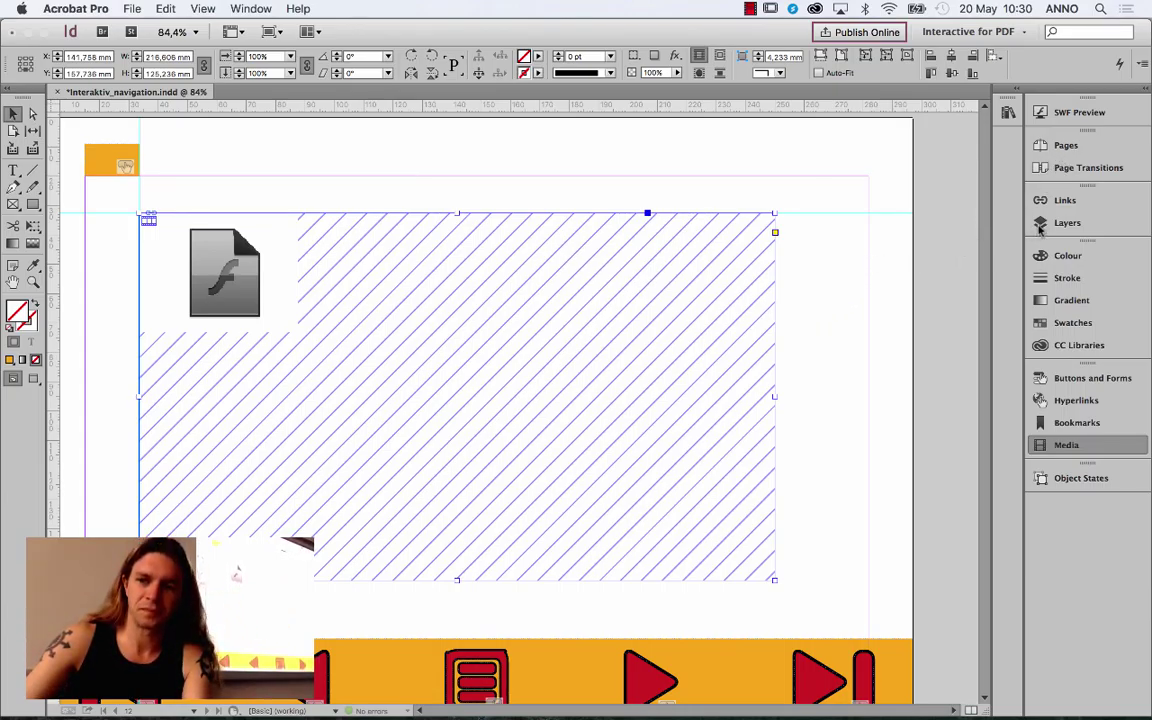
Step: Go to page 9 of Interaktiv_navigation.indd and delete the large numeral 9
{"action": "left_click", "coordinate": [1078, 152]}
{"action": "left_click", "coordinate": [1093, 145]}
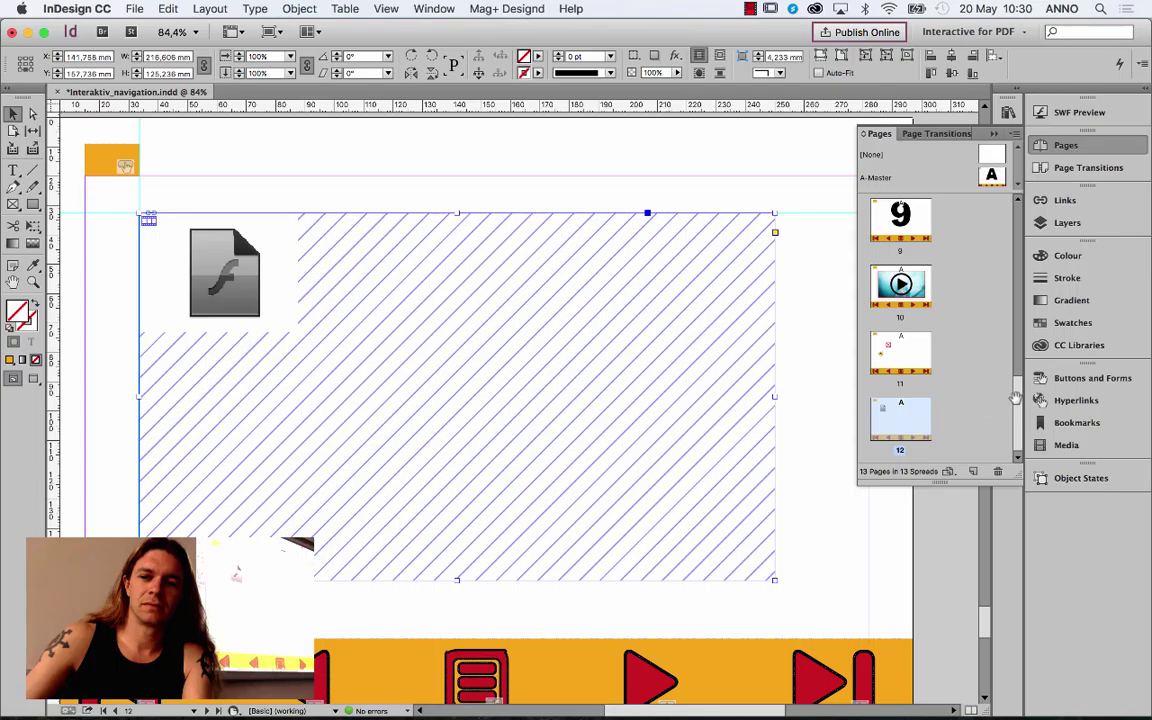
{"action": "scroll", "coordinate": [1016, 385], "scroll_direction": "down", "scroll_amount": 2}
{"action": "scroll", "coordinate": [1016, 385], "scroll_direction": "up", "scroll_amount": 3}
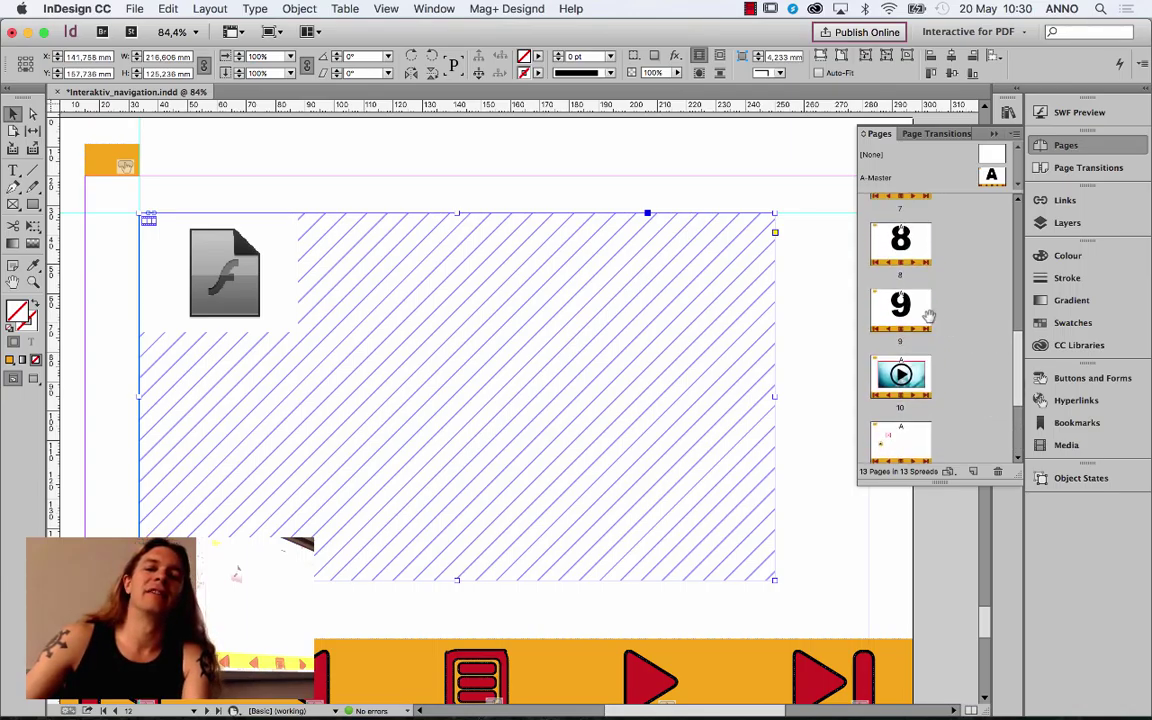
{"action": "double_click", "coordinate": [915, 310]}
{"action": "left_click", "coordinate": [635, 353]}
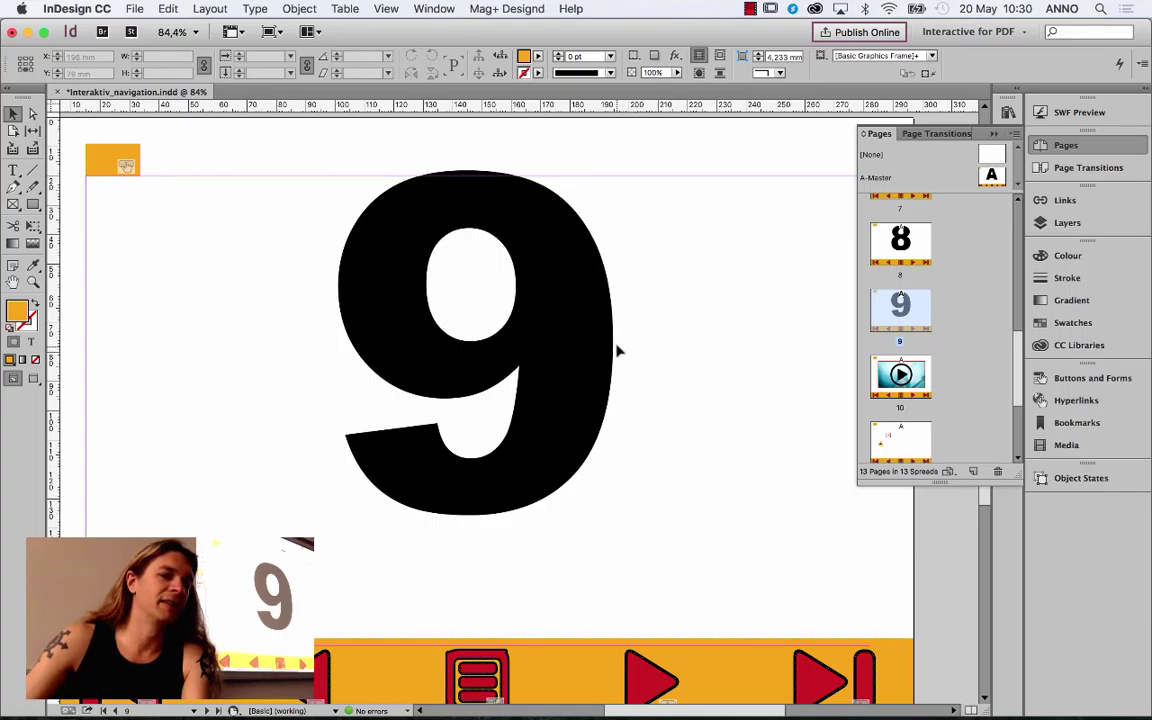
{"action": "left_click", "coordinate": [618, 349]}
{"action": "key", "text": "Delete"}
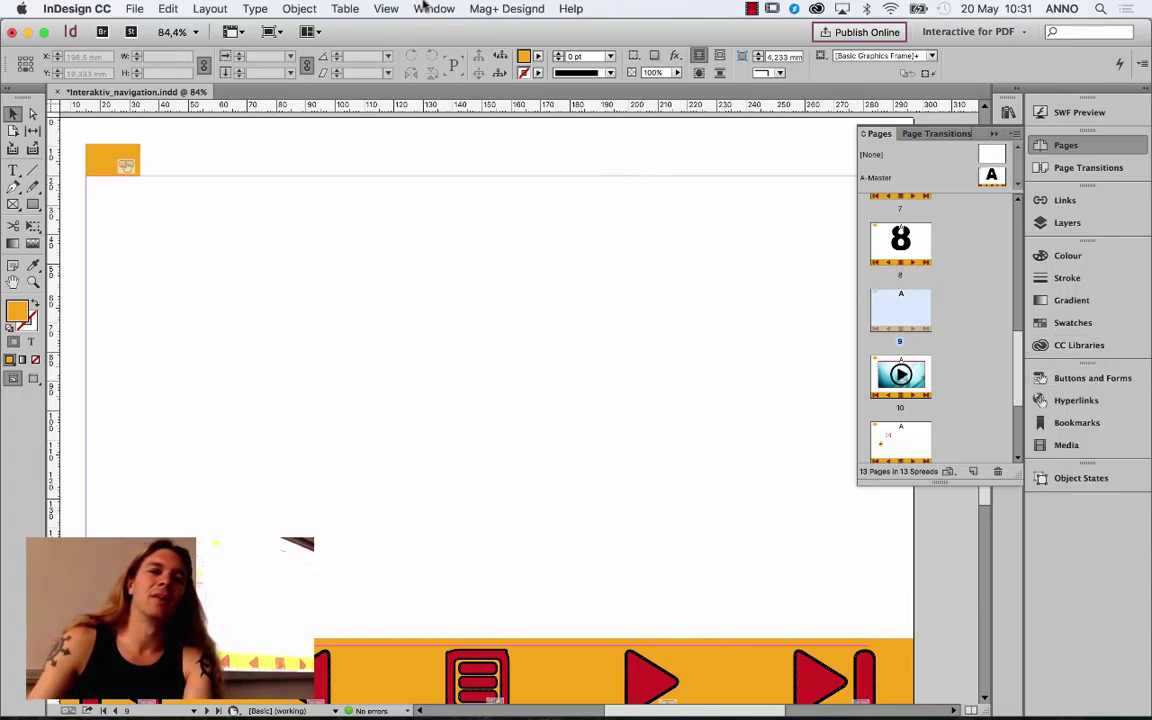
Step: Open the interactive Animation and Timing panels and dock them below Object States
{"action": "left_click", "coordinate": [424, 9]}
{"action": "mouse_move", "coordinate": [473, 190]}
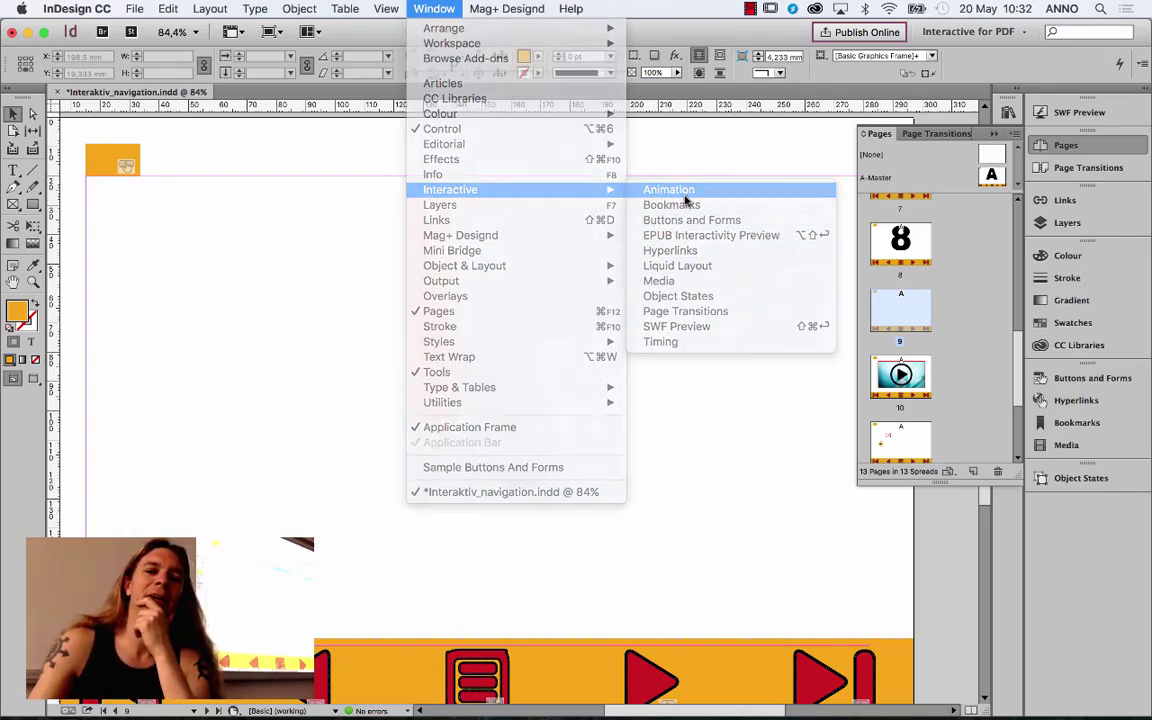
{"action": "left_click", "coordinate": [686, 198]}
{"action": "left_click_drag", "start_coordinate": [560, 237], "coordinate": [446, 201]}
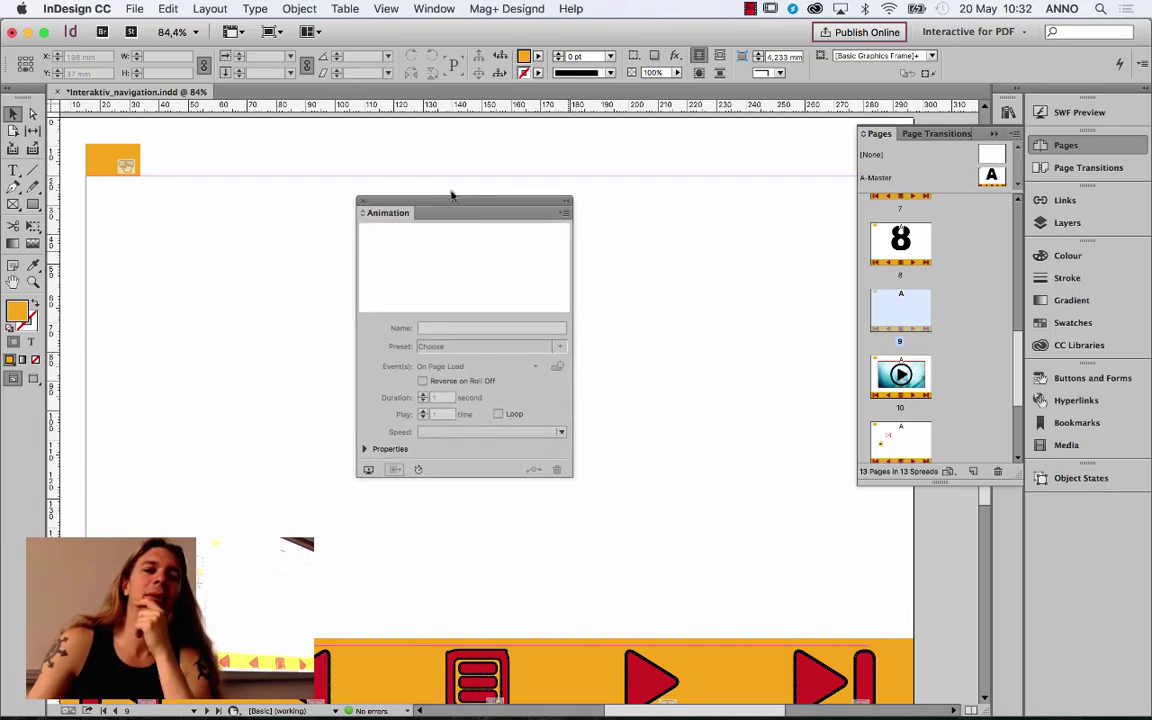
{"action": "left_click", "coordinate": [442, 10]}
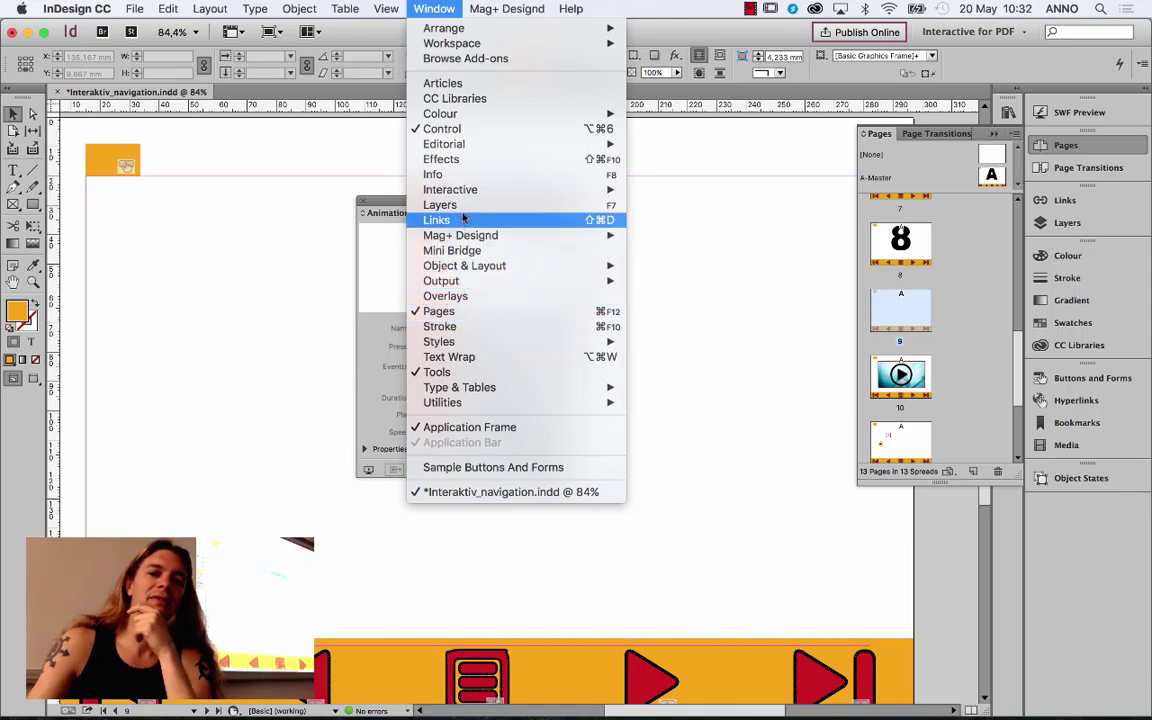
{"action": "mouse_move", "coordinate": [560, 190]}
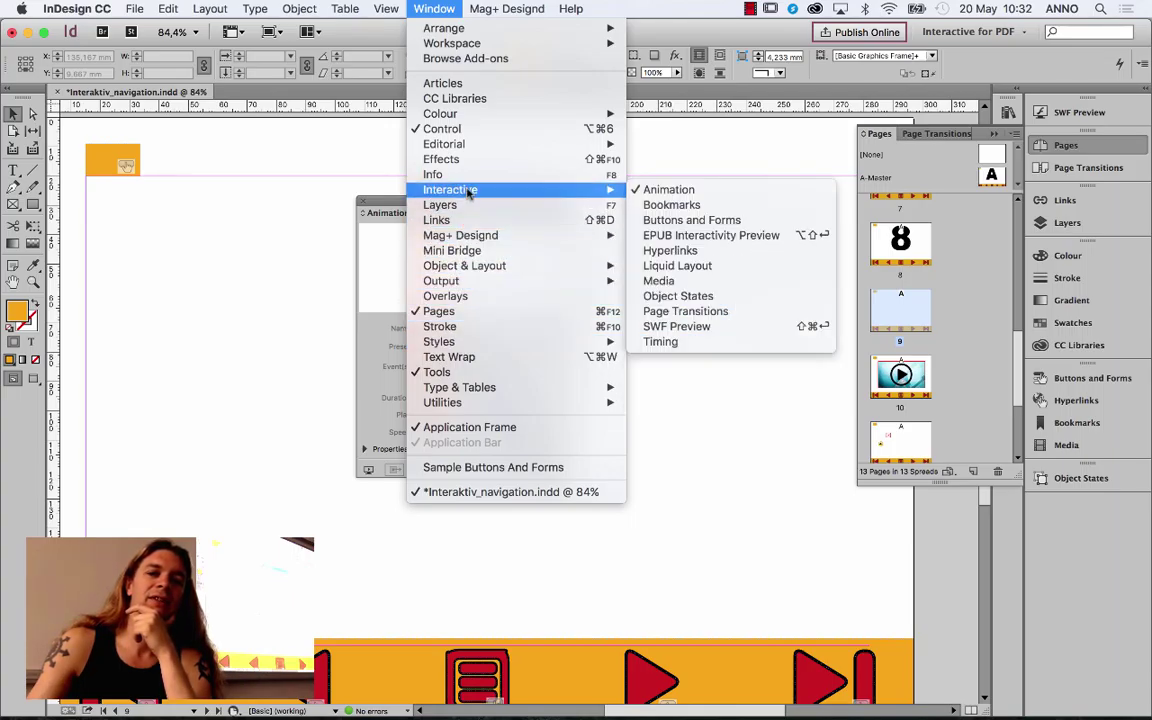
{"action": "left_click", "coordinate": [690, 344]}
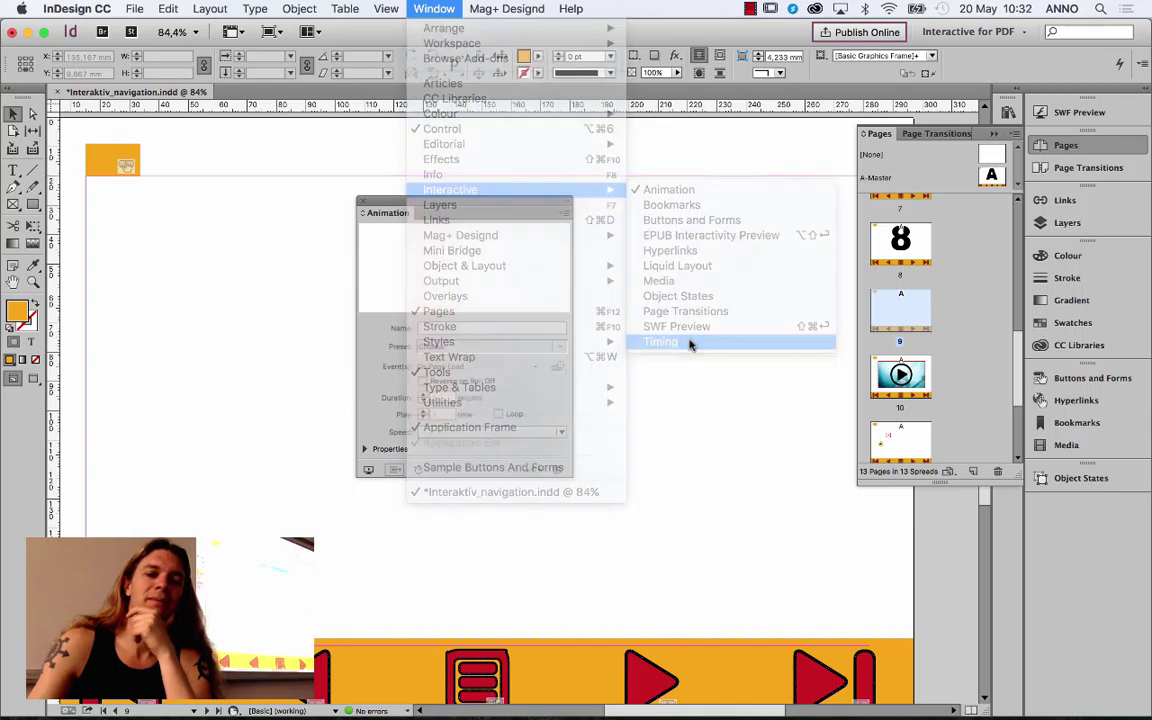
{"action": "left_click_drag", "start_coordinate": [594, 257], "coordinate": [674, 208]}
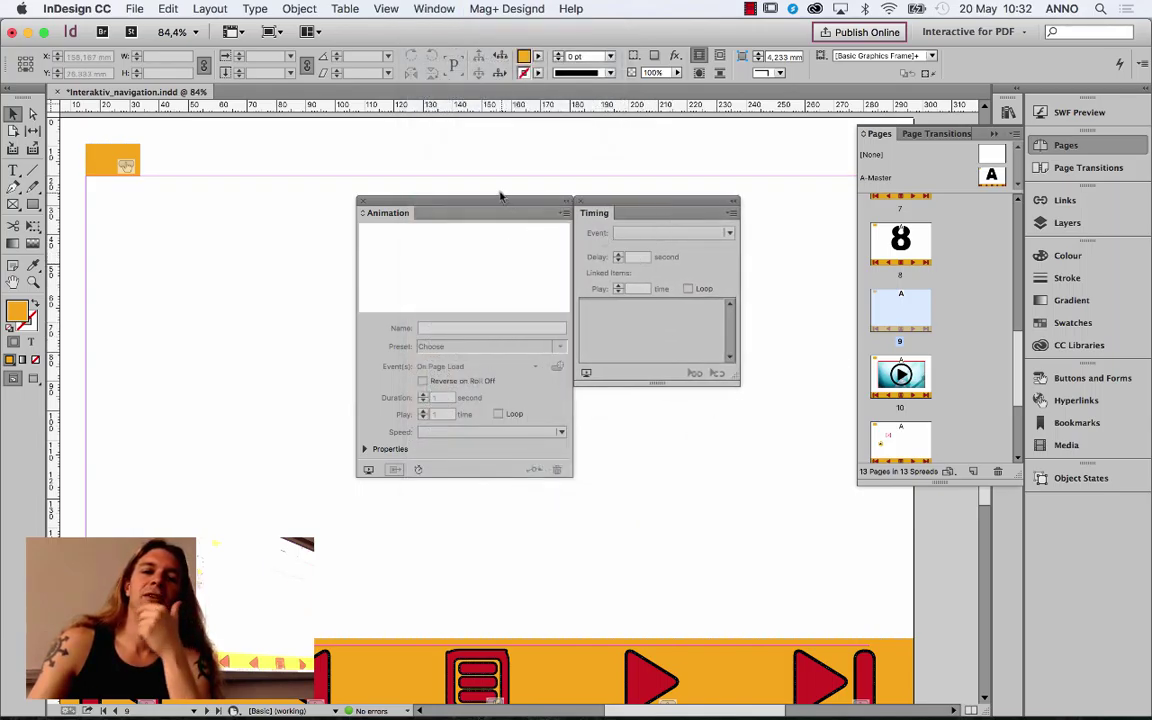
{"action": "left_click_drag", "start_coordinate": [494, 206], "coordinate": [1065, 486]}
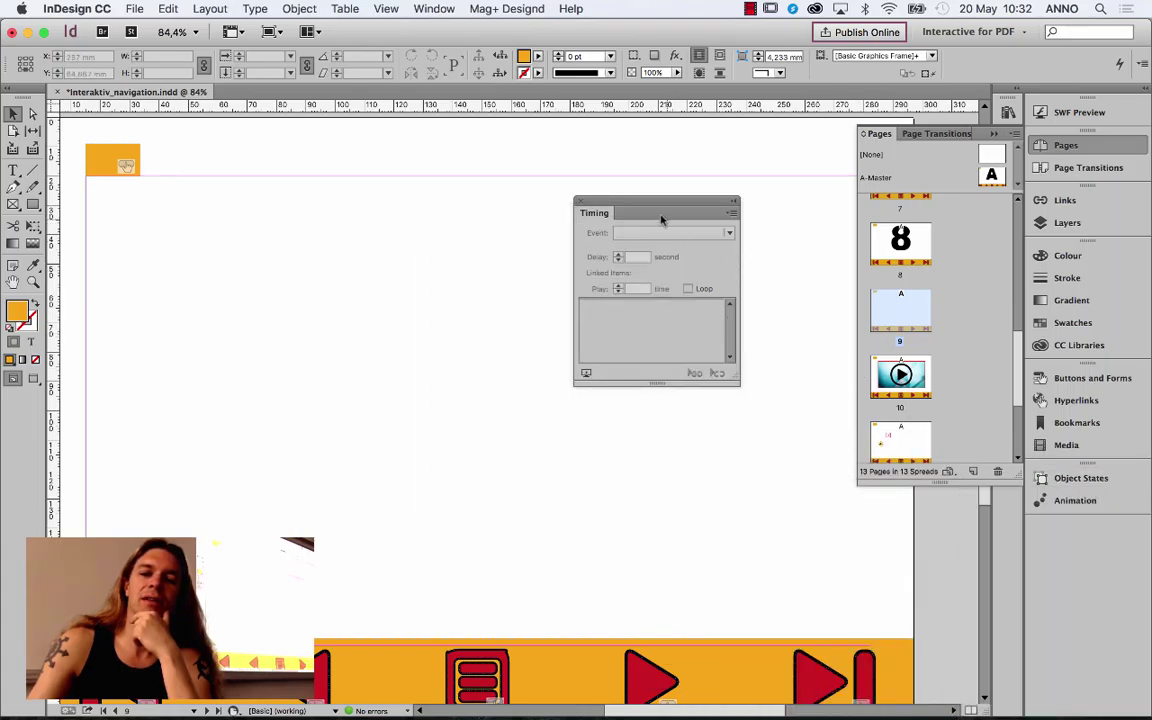
{"action": "left_click_drag", "start_coordinate": [596, 203], "coordinate": [1095, 519]}
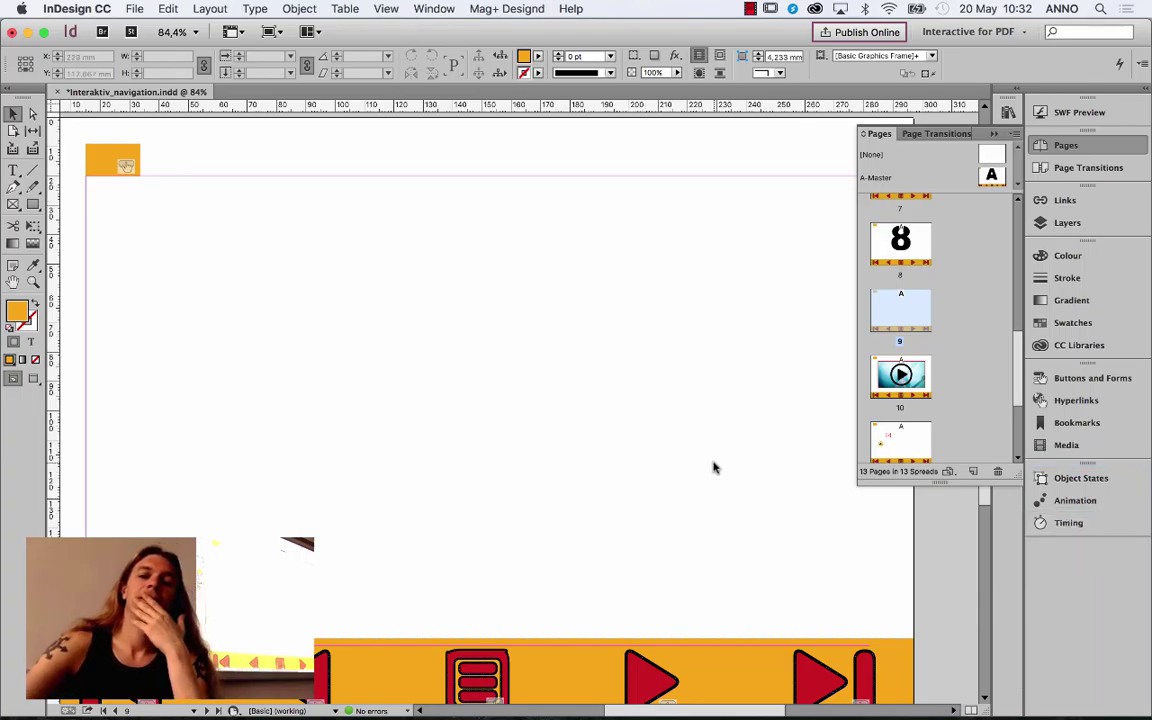
Step: Add a text frame about 114 × 47 mm in the upper part of page 9 containing "Rullefalds" and "Caféen" on two lines
{"action": "left_click_drag", "start_coordinate": [525, 389], "coordinate": [564, 386]}
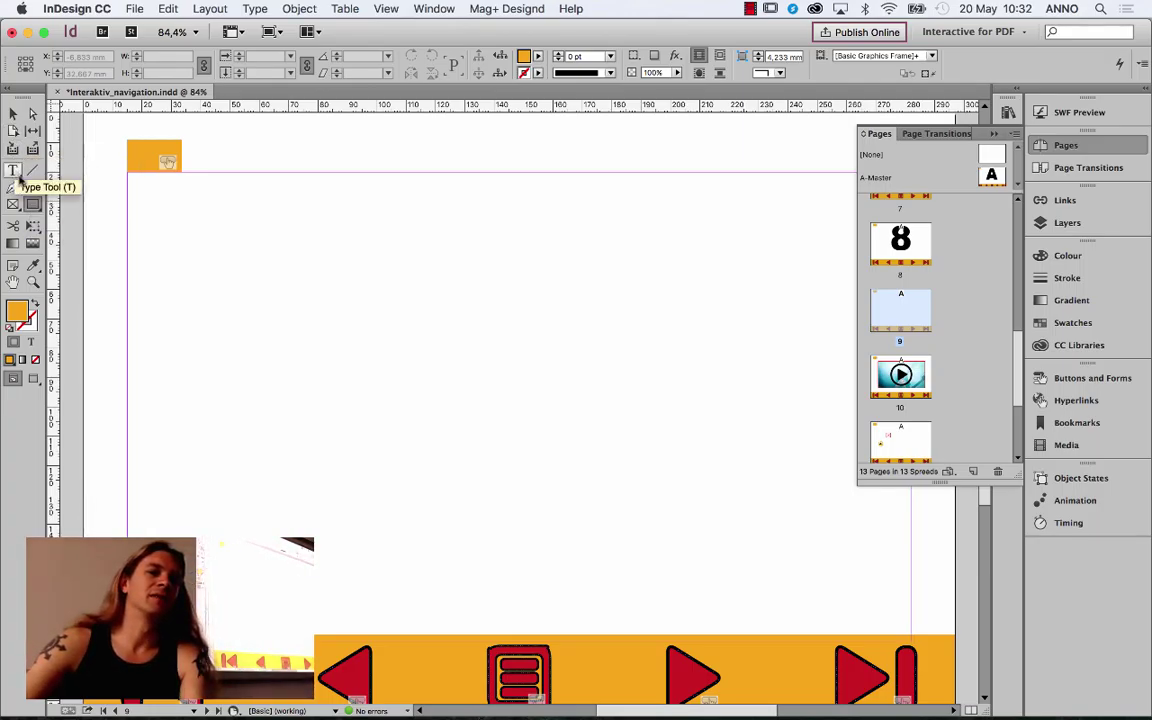
{"action": "left_click", "coordinate": [13, 170]}
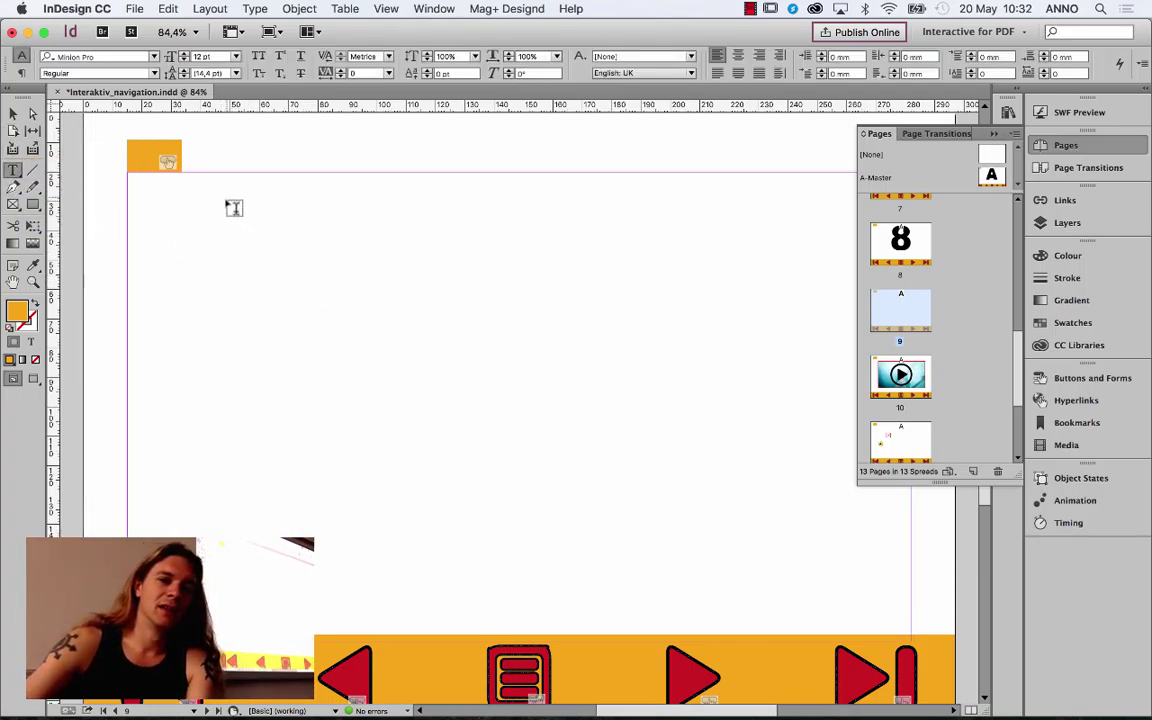
{"action": "left_click_drag", "start_coordinate": [167, 216], "coordinate": [501, 353]}
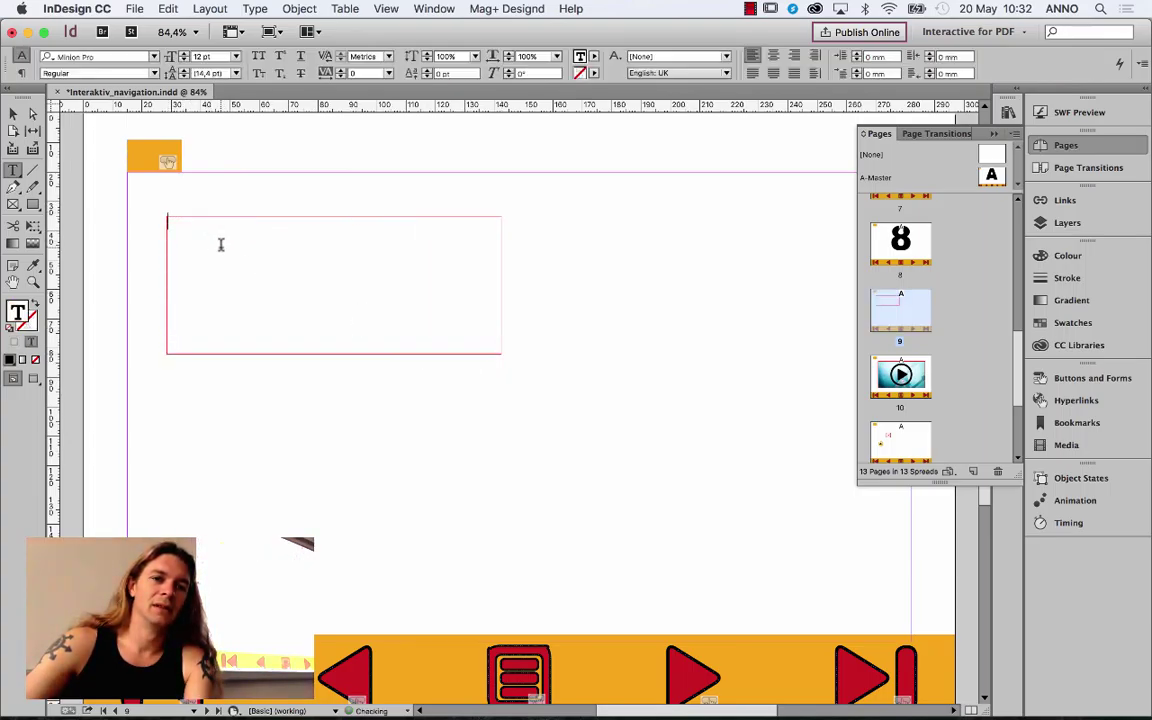
{"action": "left_click", "coordinate": [1065, 222]}
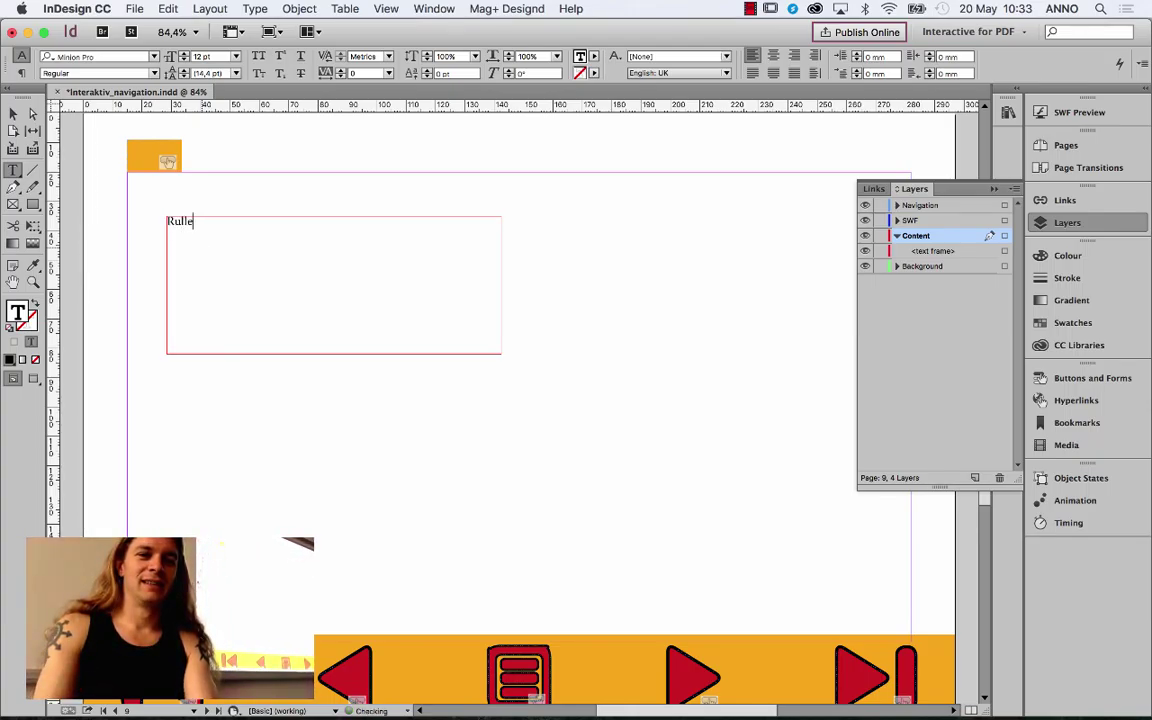
{"action": "type", "text": "ds"}
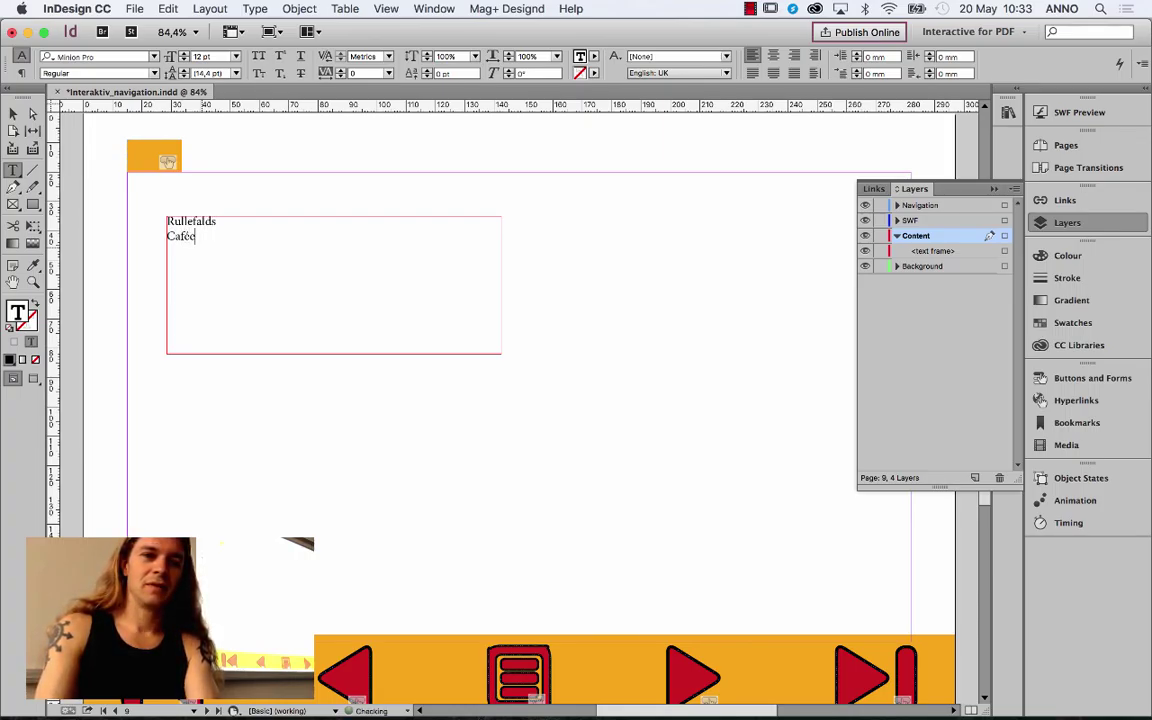
Step: Set the font of both lines of text to Krungthep
{"action": "key", "text": "super+a"}
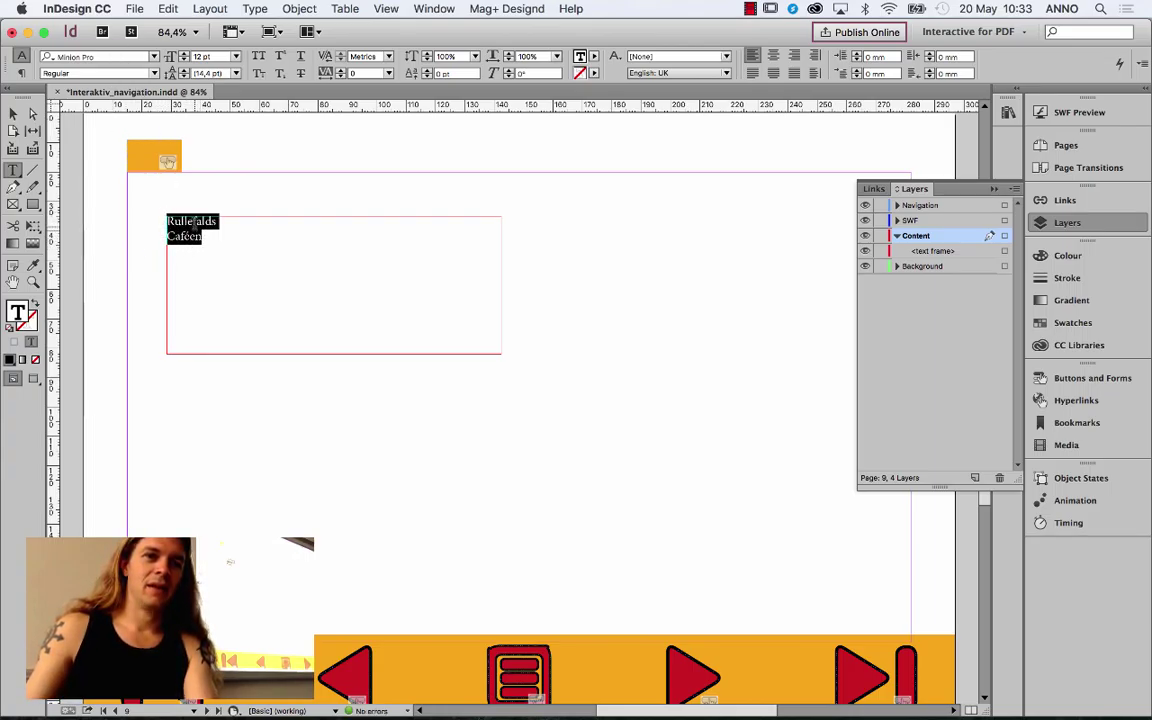
{"action": "left_click", "coordinate": [103, 57]}
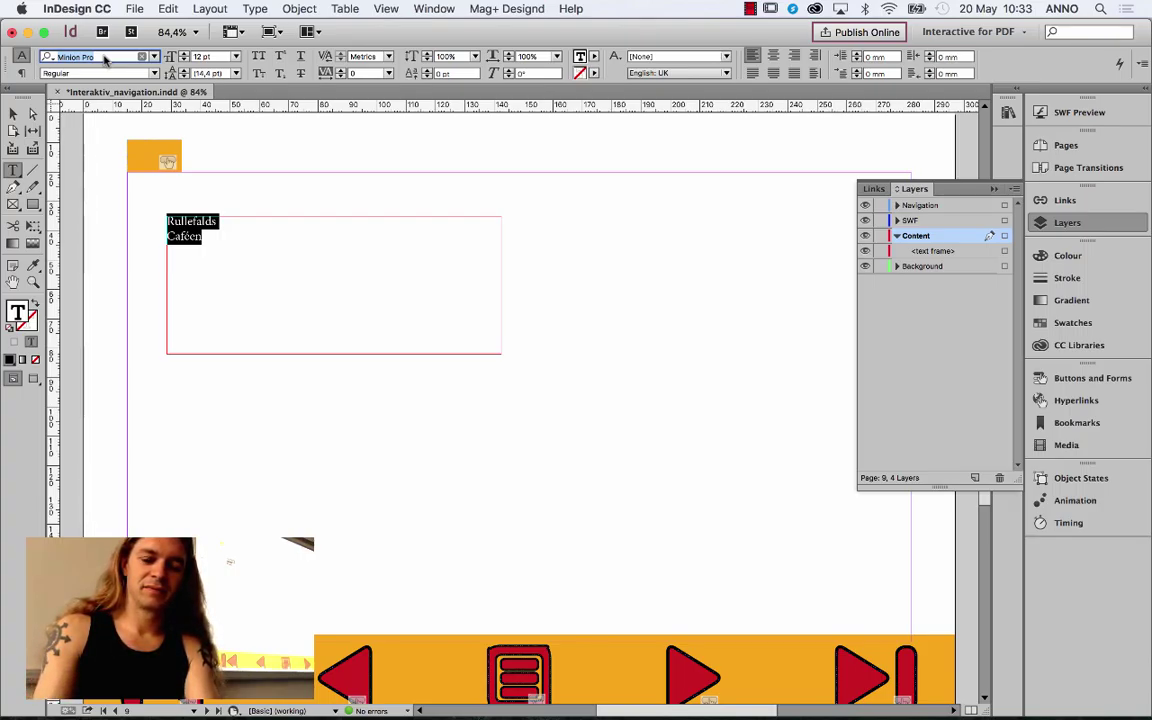
{"action": "type", "text": "mot"}
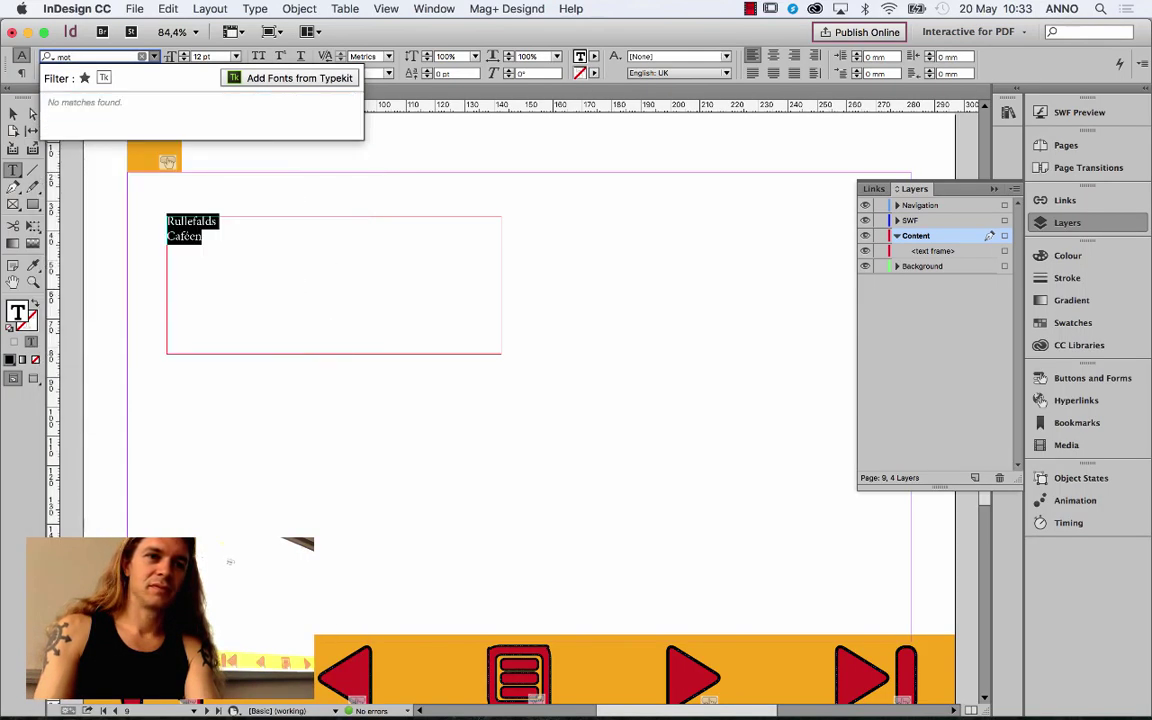
{"action": "key", "text": "BackSpace"}
{"action": "key", "text": "BackSpace"}
{"action": "key", "text": "BackSpace"}
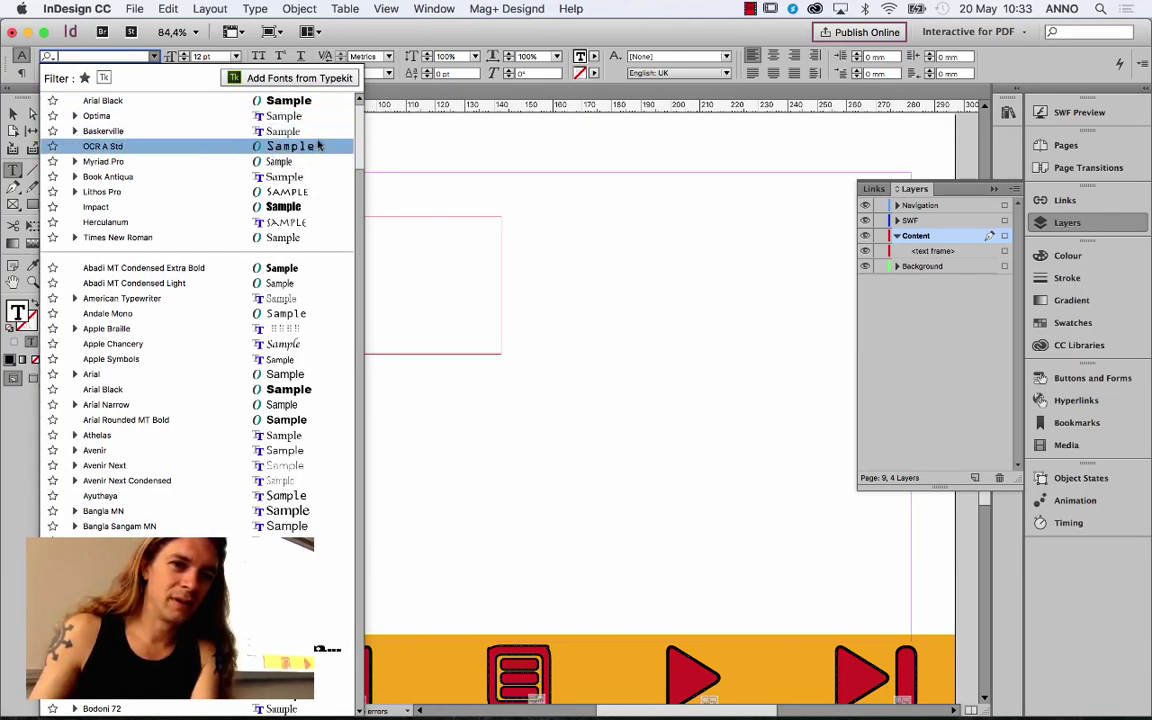
{"action": "scroll", "coordinate": [362, 152], "scroll_direction": "down", "scroll_amount": 5}
{"action": "left_click_drag", "start_coordinate": [362, 152], "coordinate": [375, 285]}
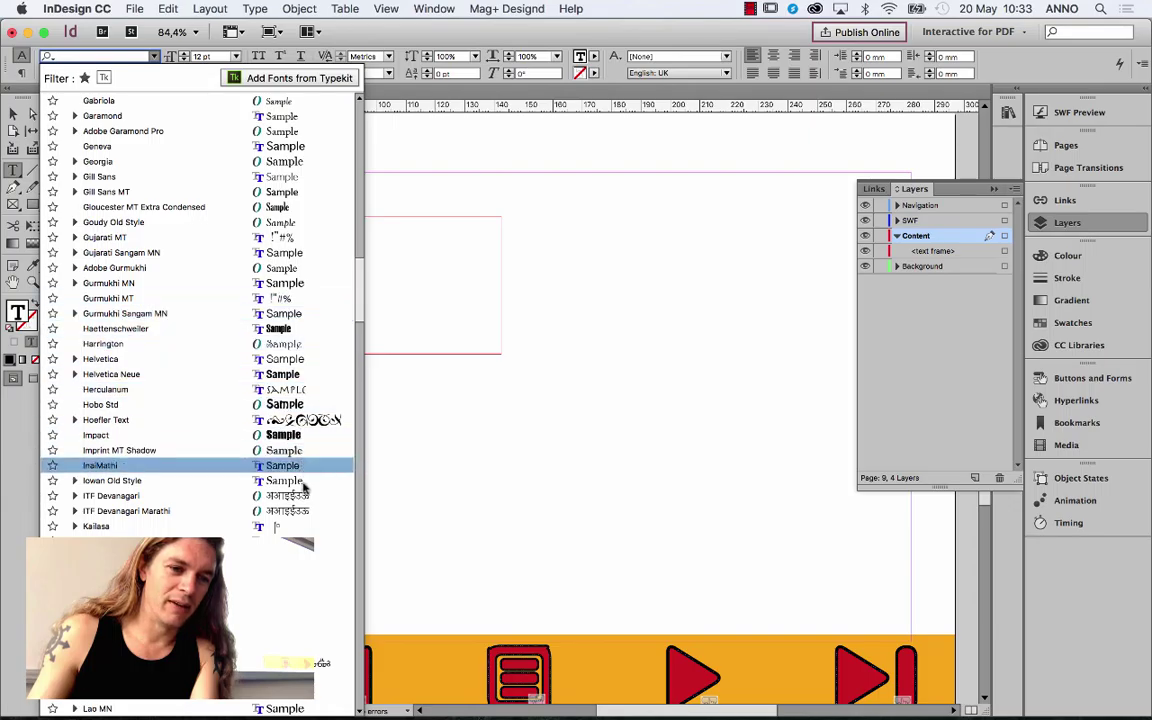
{"action": "left_click", "coordinate": [320, 663]}
Step: Change the font of the word "Caféen" to Lithos Pro Regular
{"action": "left_click", "coordinate": [208, 239]}
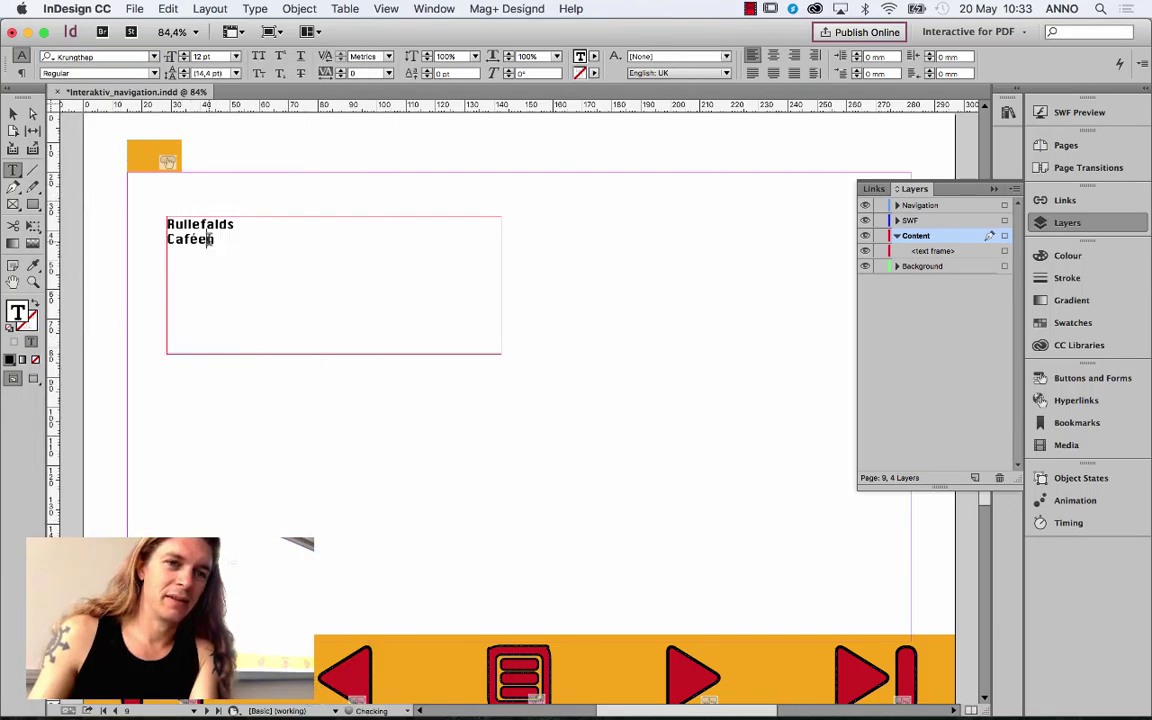
{"action": "left_click_drag", "start_coordinate": [216, 239], "coordinate": [135, 259]}
{"action": "left_click", "coordinate": [93, 58]}
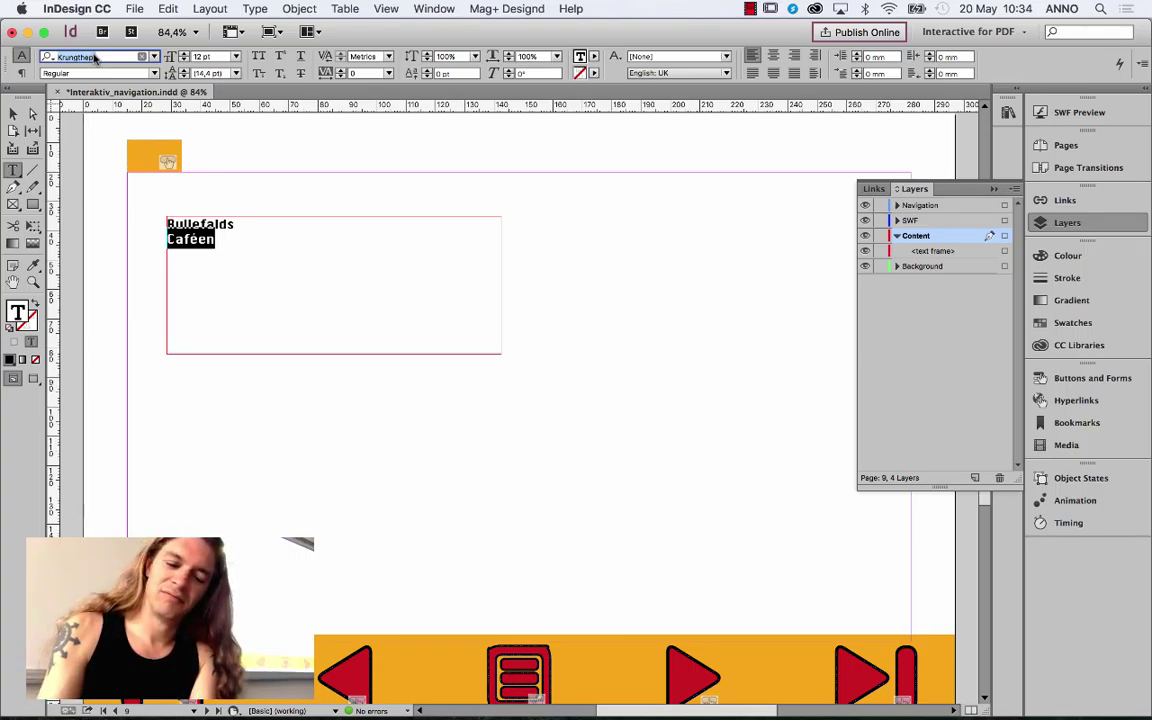
{"action": "type", "text": "Lithos"}
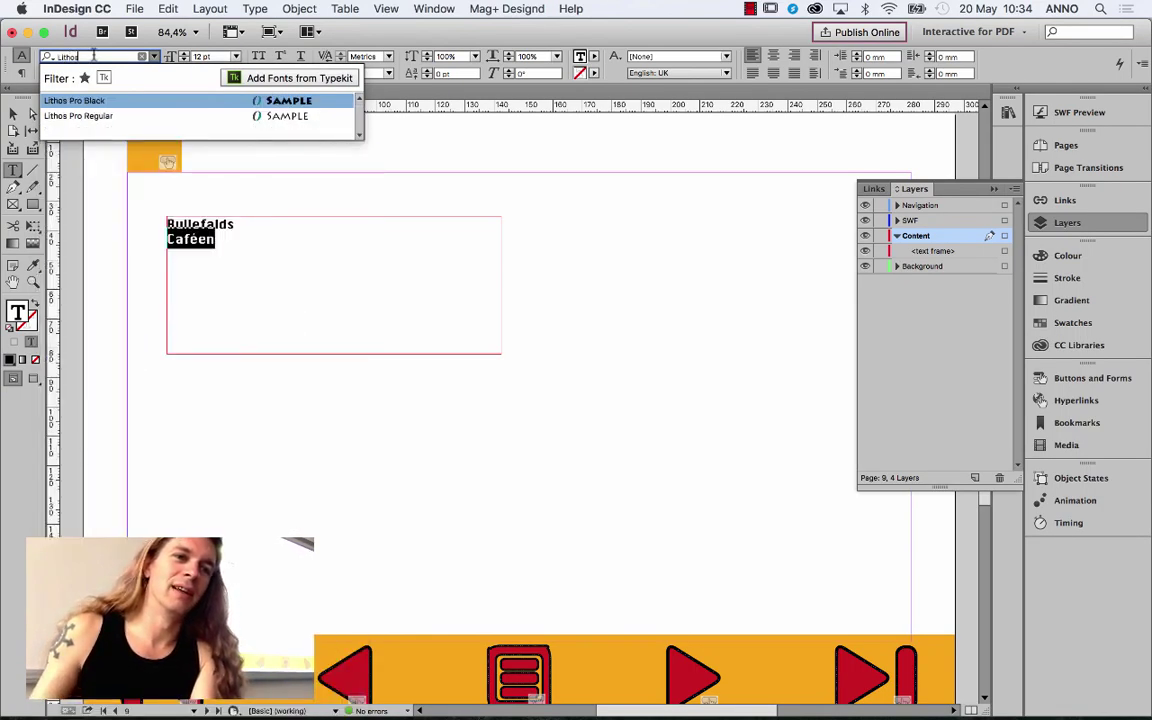
{"action": "left_click", "coordinate": [83, 117]}
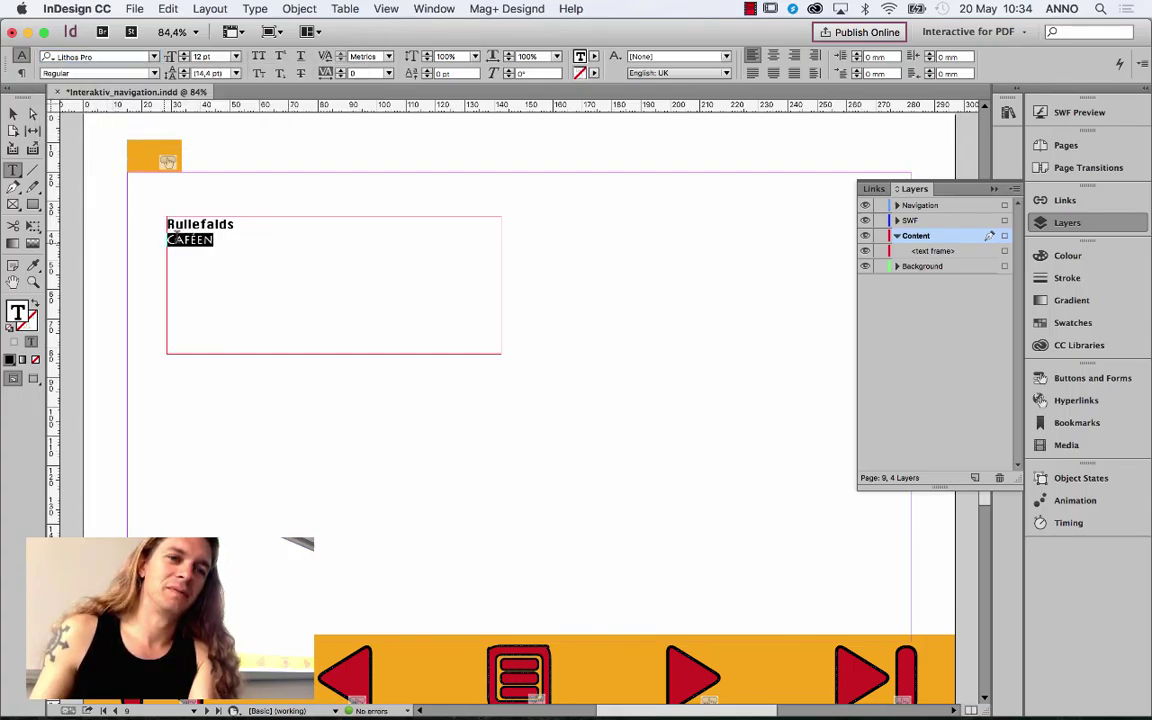
Step: Set "Caféen" to a font size of 19 pt with 17 pt leading
{"action": "left_click", "coordinate": [185, 53]}
{"action": "left_click", "coordinate": [185, 53]}
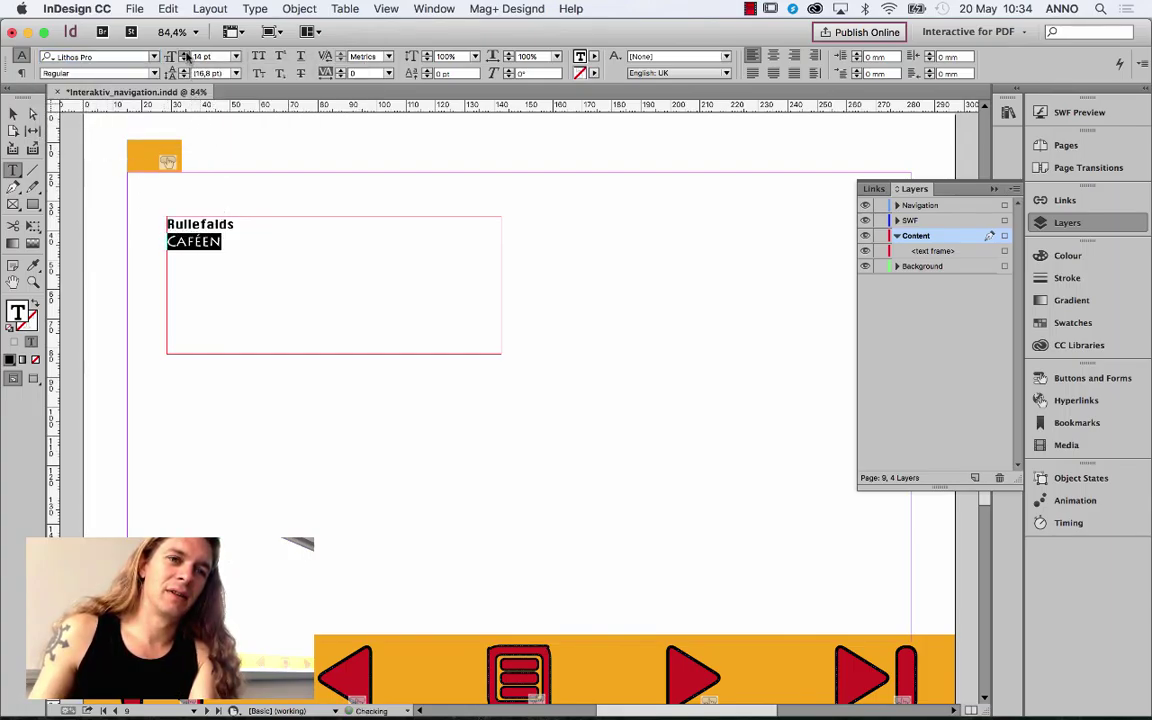
{"action": "left_click", "coordinate": [185, 53]}
{"action": "left_click", "coordinate": [185, 53]}
{"action": "left_click", "coordinate": [185, 53]}
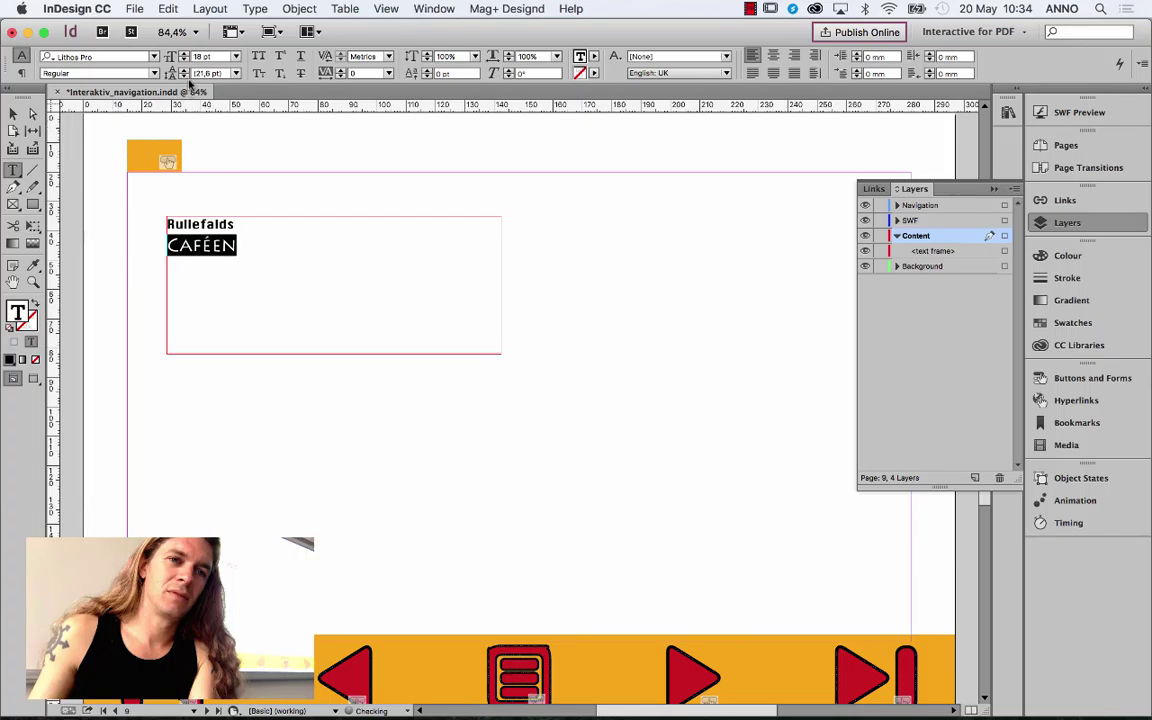
{"action": "left_click", "coordinate": [185, 77]}
{"action": "left_click", "coordinate": [185, 77]}
{"action": "left_click", "coordinate": [185, 77]}
{"action": "left_click", "coordinate": [185, 77]}
{"action": "left_click", "coordinate": [185, 77]}
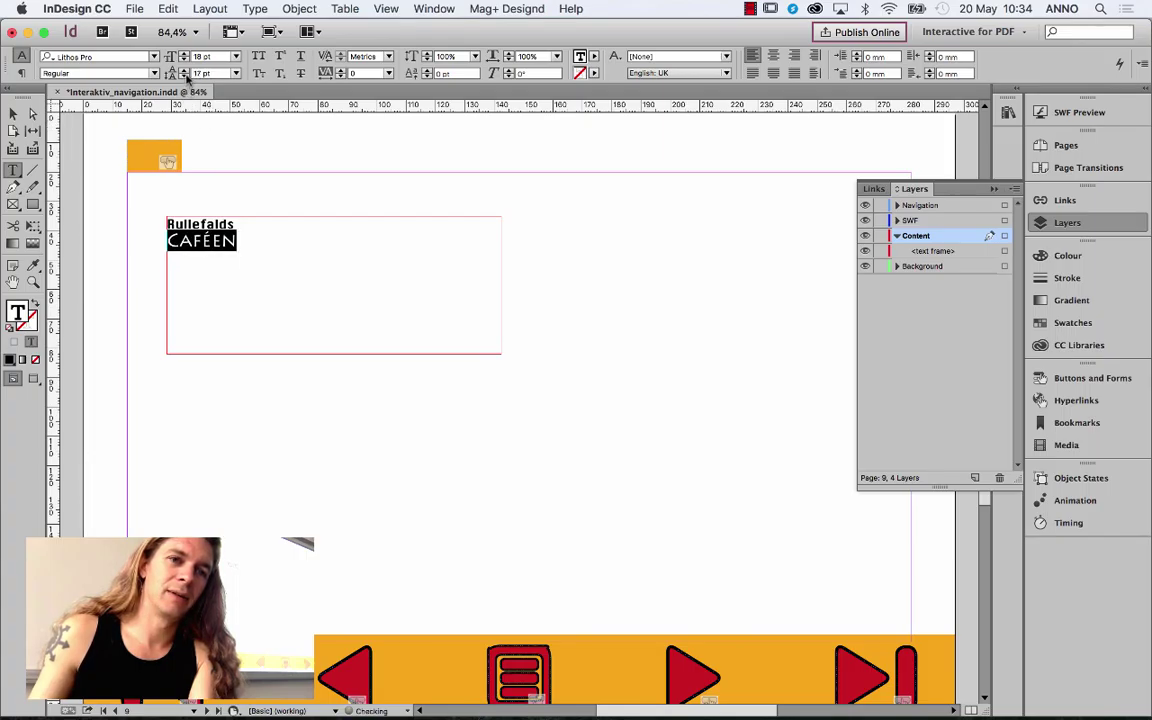
{"action": "left_click", "coordinate": [186, 53]}
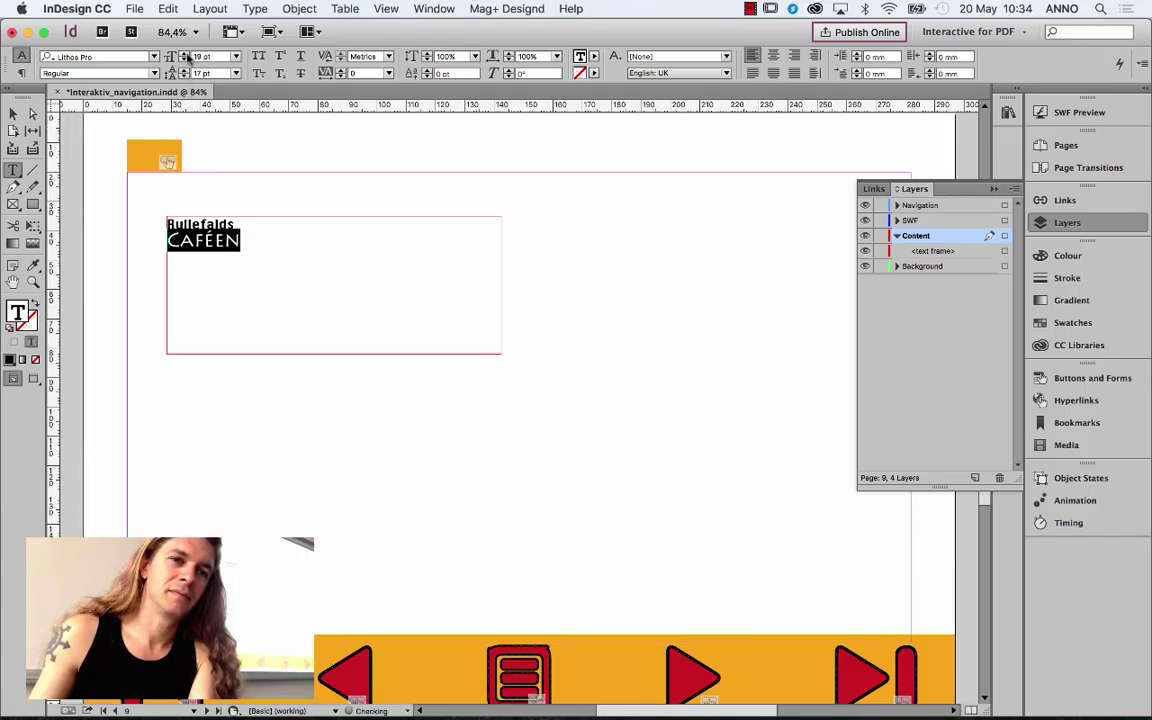
Step: Shrink the text frame to about 28 × 21 mm and justify all lines of both words
{"action": "left_click", "coordinate": [13, 113]}
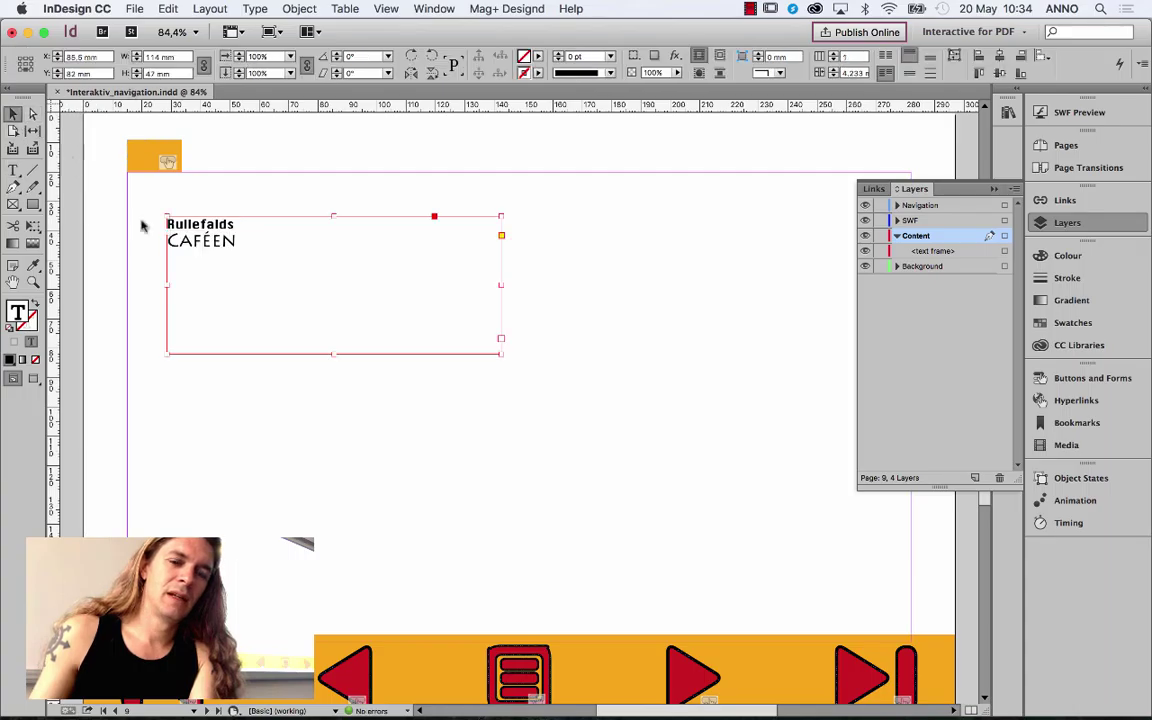
{"action": "left_click_drag", "start_coordinate": [501, 355], "coordinate": [121, 218]}
{"action": "double_click", "coordinate": [226, 240]}
{"action": "key", "text": "super+shift+f"}
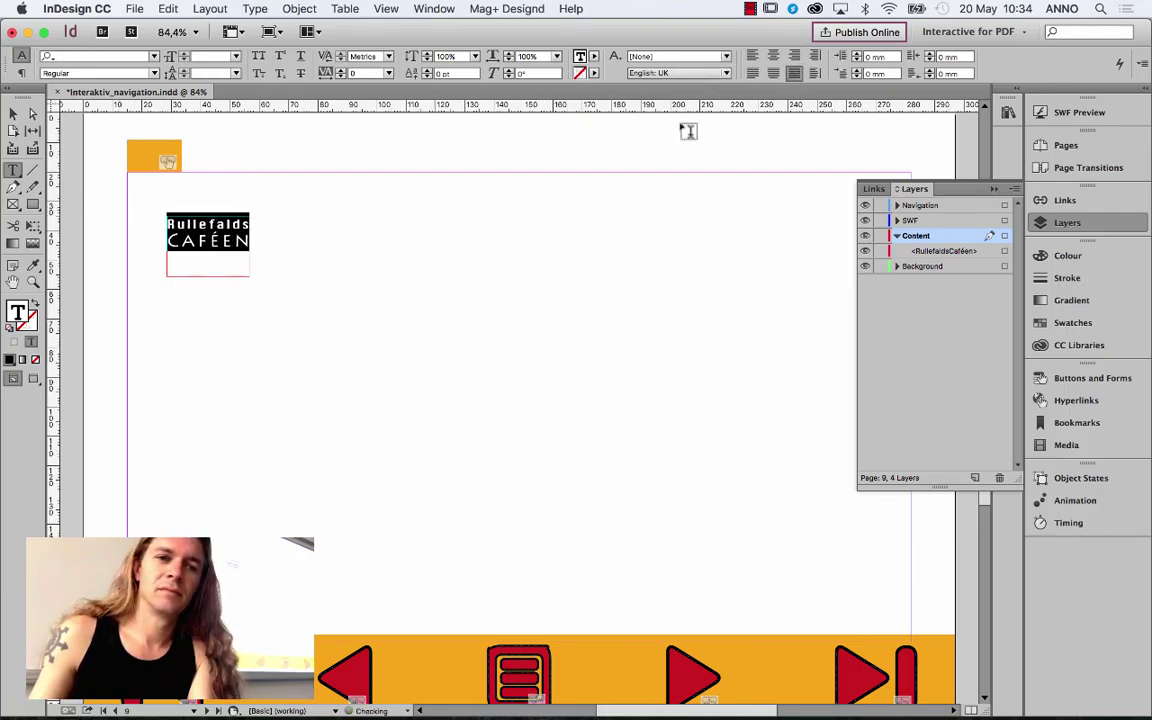
Step: Move the text frame toward the page's middle and scale it with its text to about 82 mm wide using Free Transform
{"action": "left_click", "coordinate": [13, 114]}
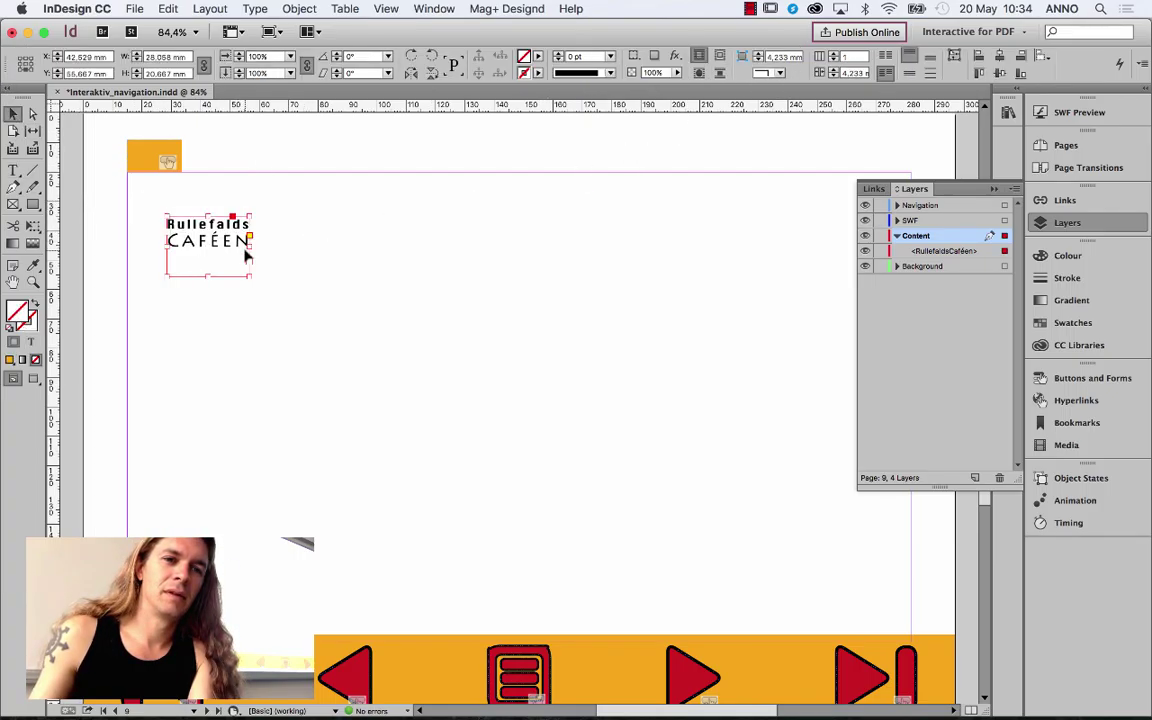
{"action": "left_click_drag", "start_coordinate": [190, 230], "coordinate": [327, 297]}
{"action": "left_click", "coordinate": [33, 226]}
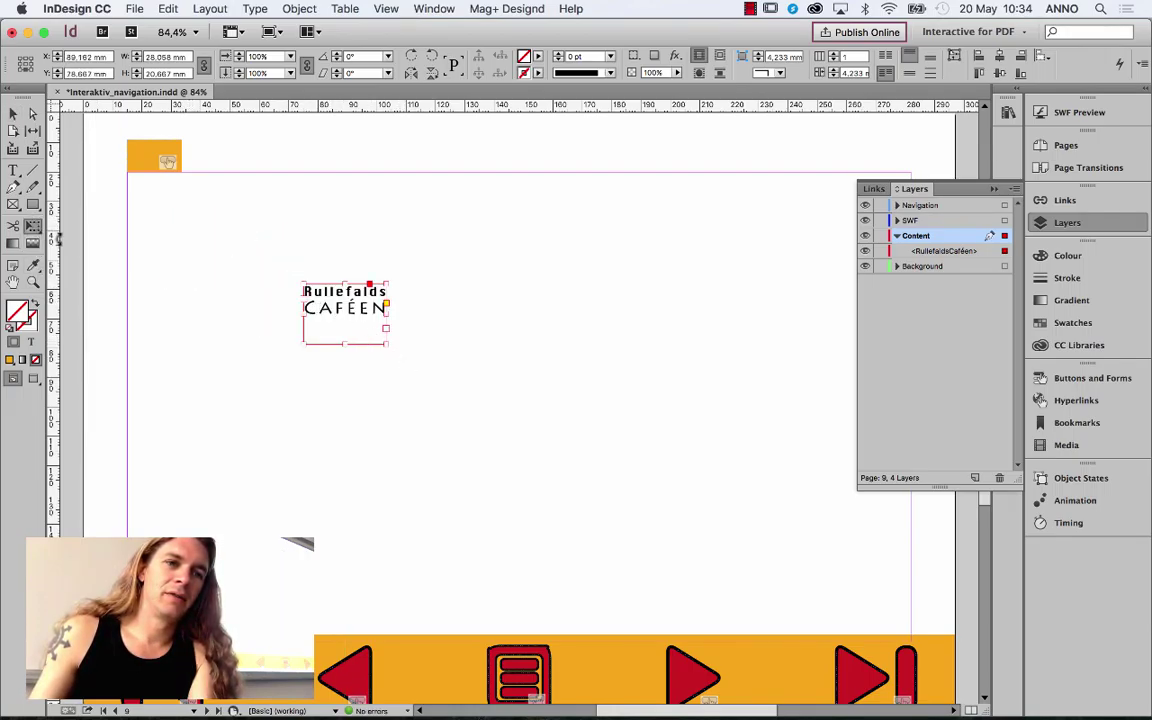
{"action": "left_click_drag", "start_coordinate": [387, 347], "coordinate": [548, 446]}
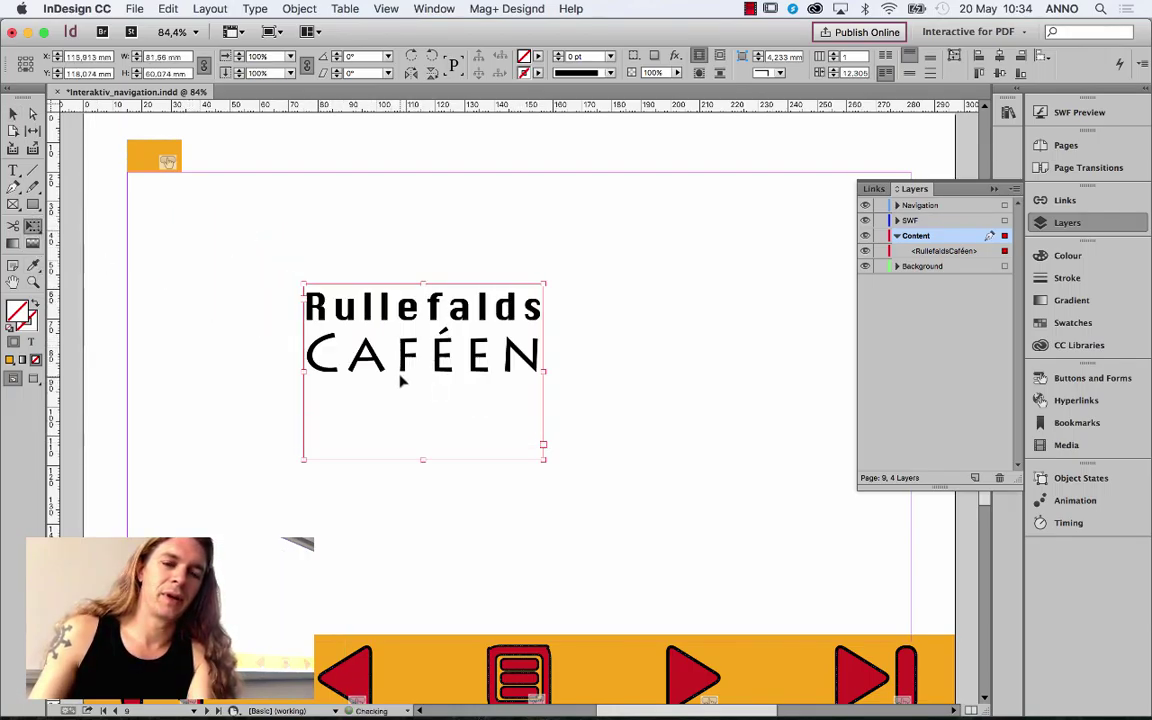
Step: Fit the height of the text frame to its two lines of text and deselect it
{"action": "key", "text": "v"}
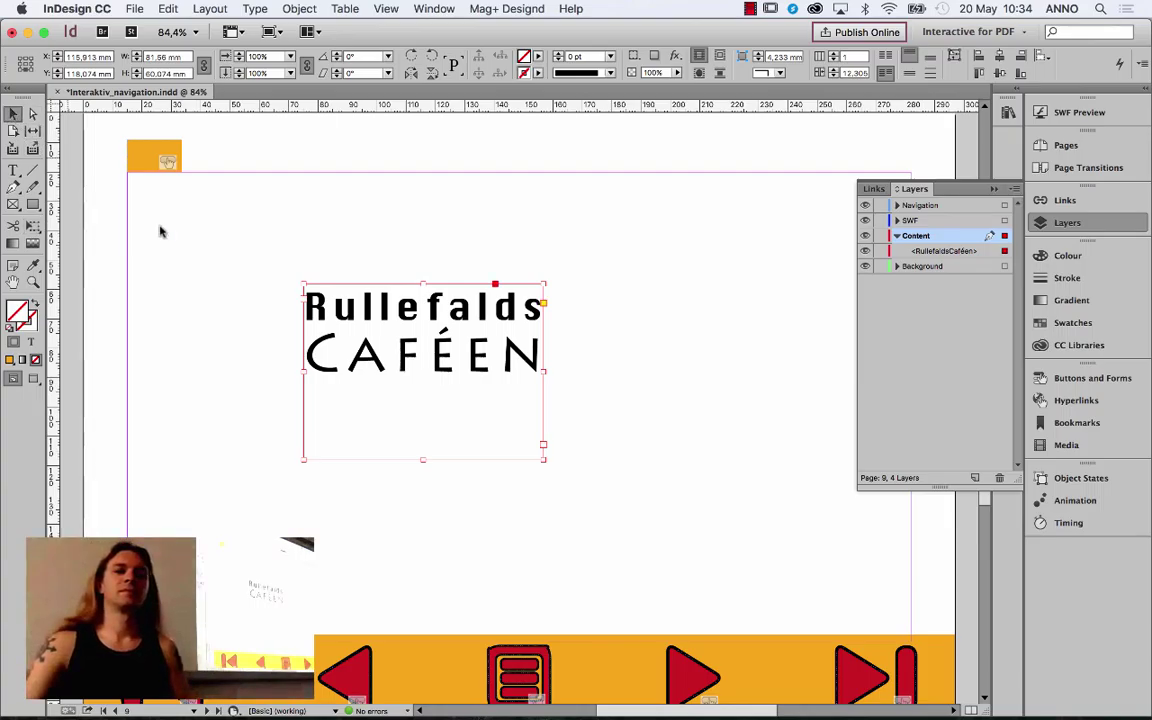
{"action": "double_click", "coordinate": [424, 460]}
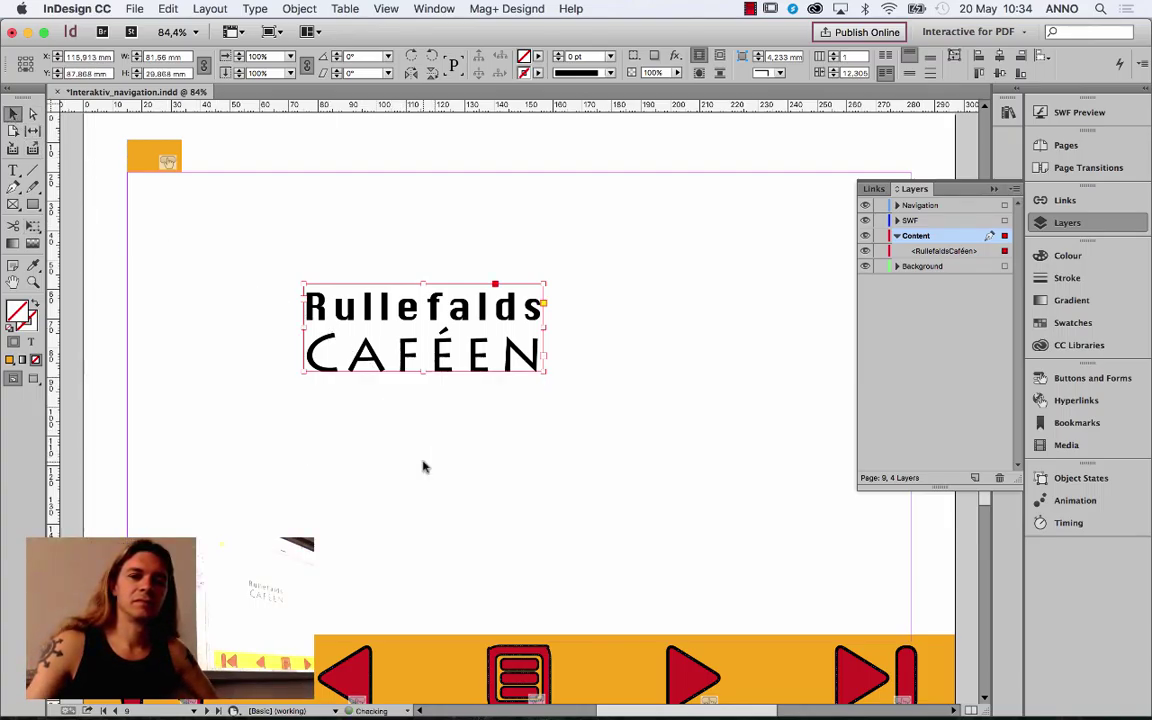
{"action": "left_click", "coordinate": [582, 433]}
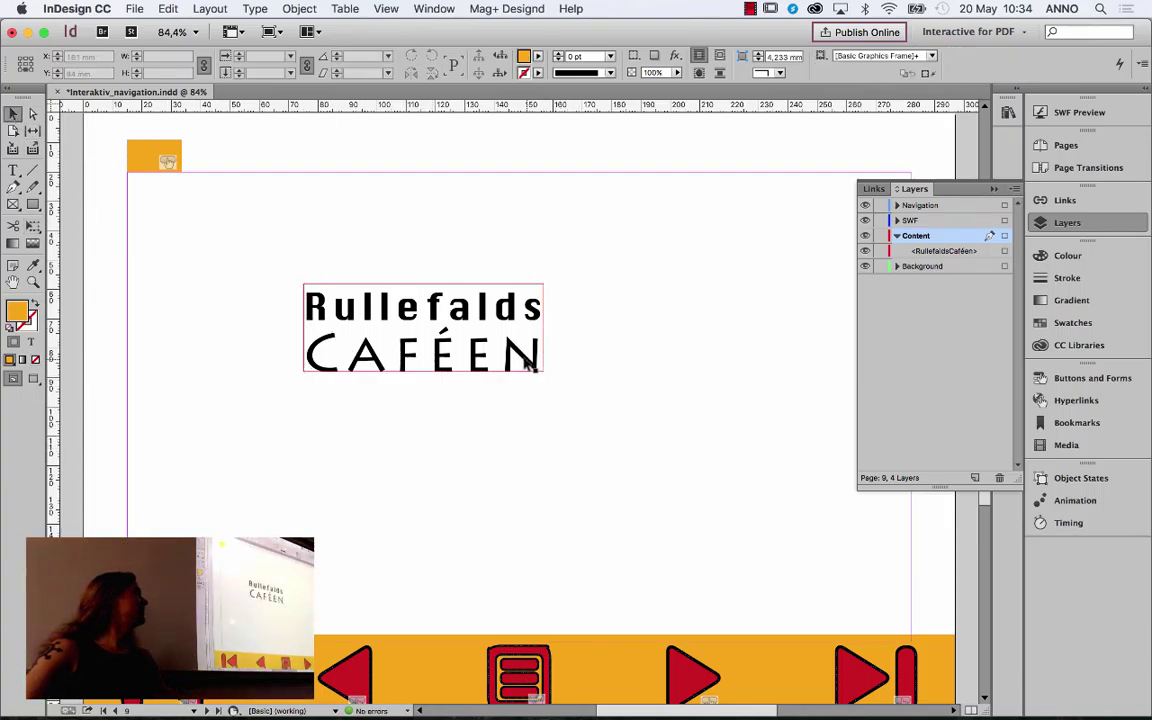
{"action": "key", "text": "t"}
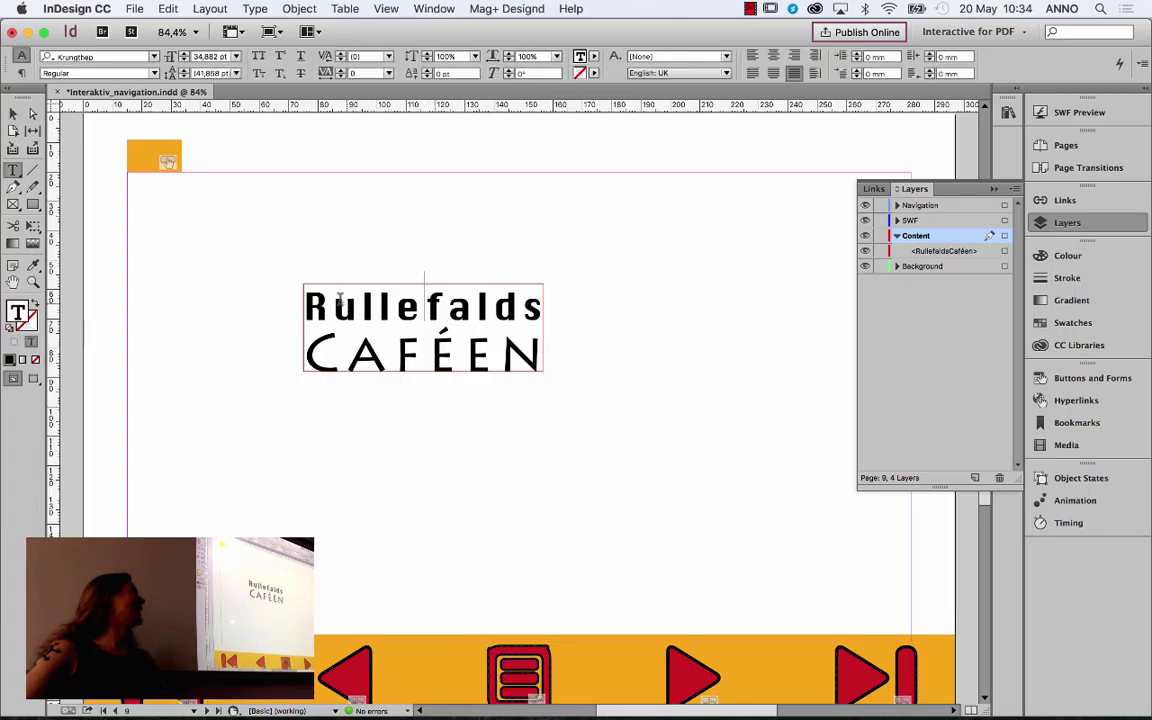
{"action": "left_click_drag", "start_coordinate": [304, 303], "coordinate": [536, 312]}
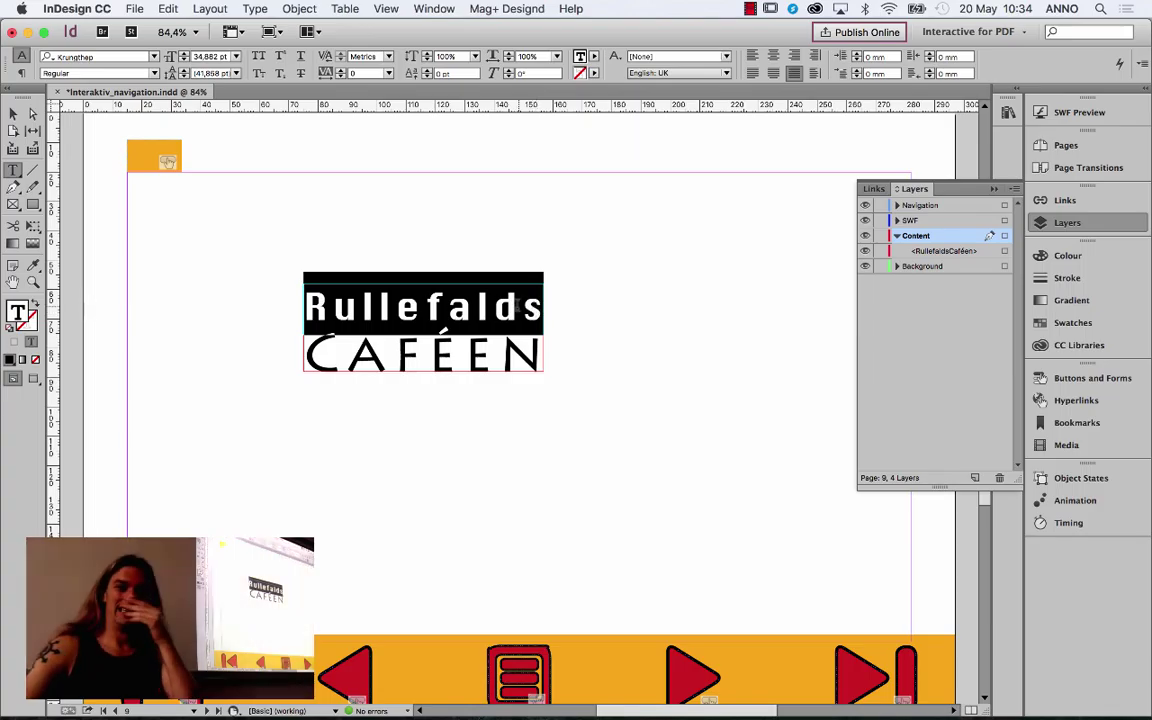
{"action": "left_click", "coordinate": [13, 113]}
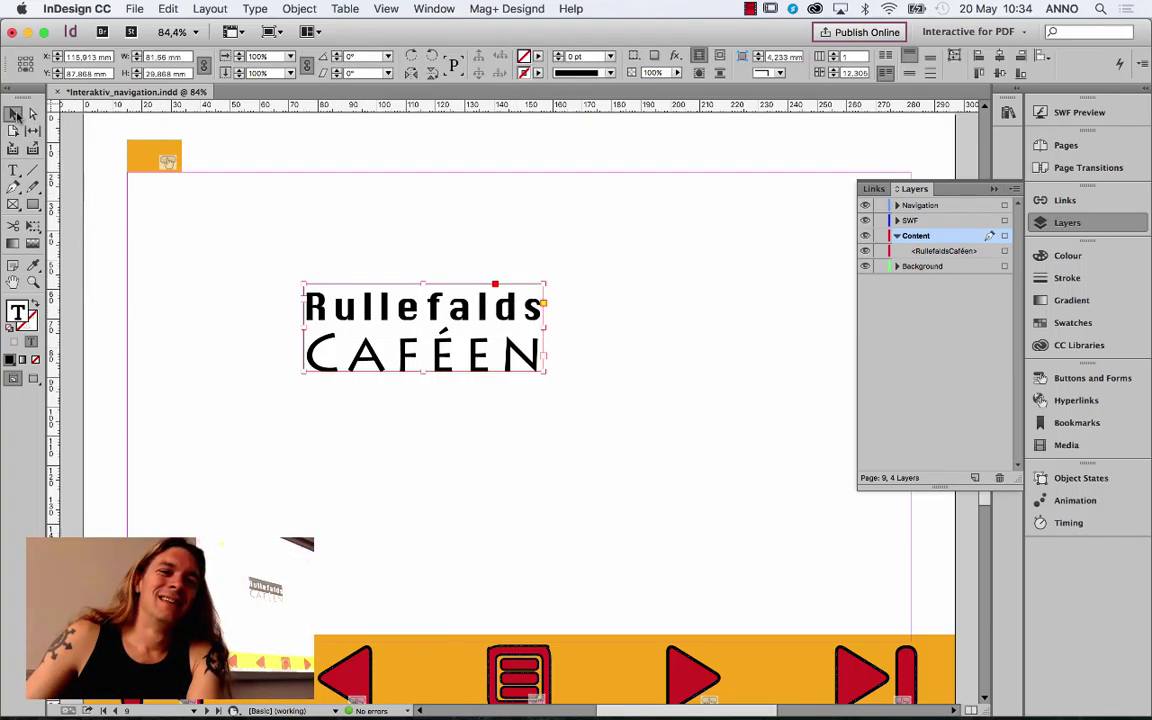
Step: Reposition the "Rullefalds Caféen" text frame slightly higher on the page and convert its text to outlines
{"action": "left_click_drag", "start_coordinate": [408, 308], "coordinate": [380, 287]}
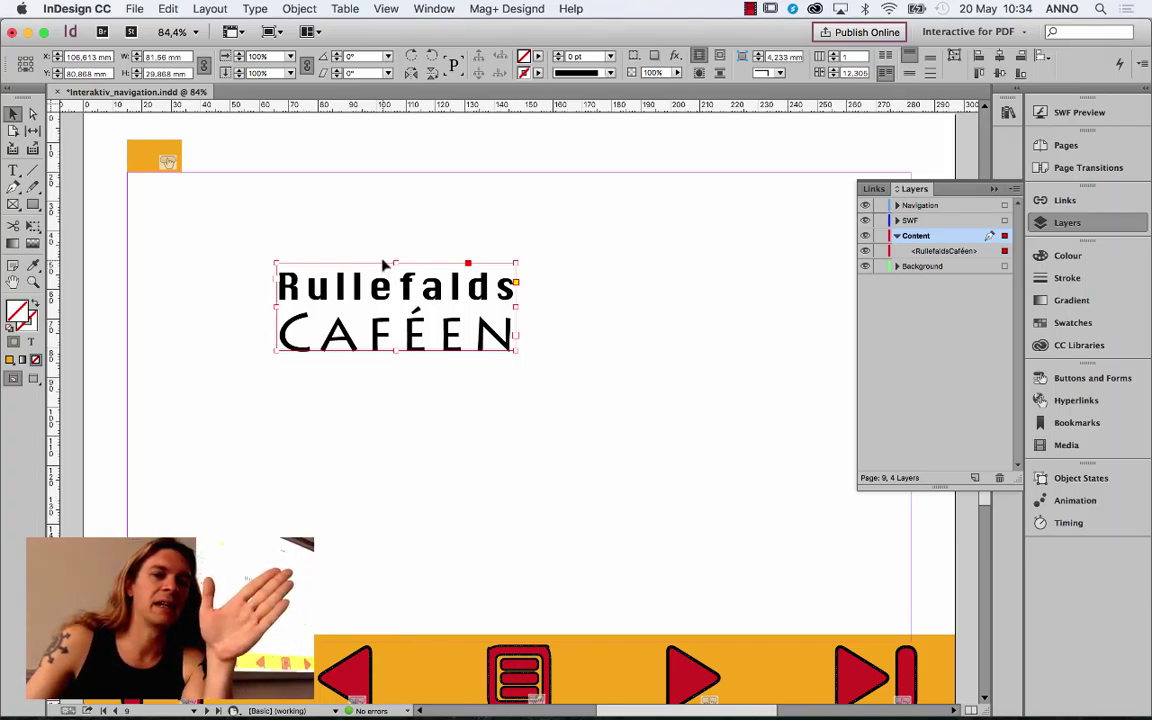
{"action": "left_click_drag", "start_coordinate": [383, 263], "coordinate": [408, 290]}
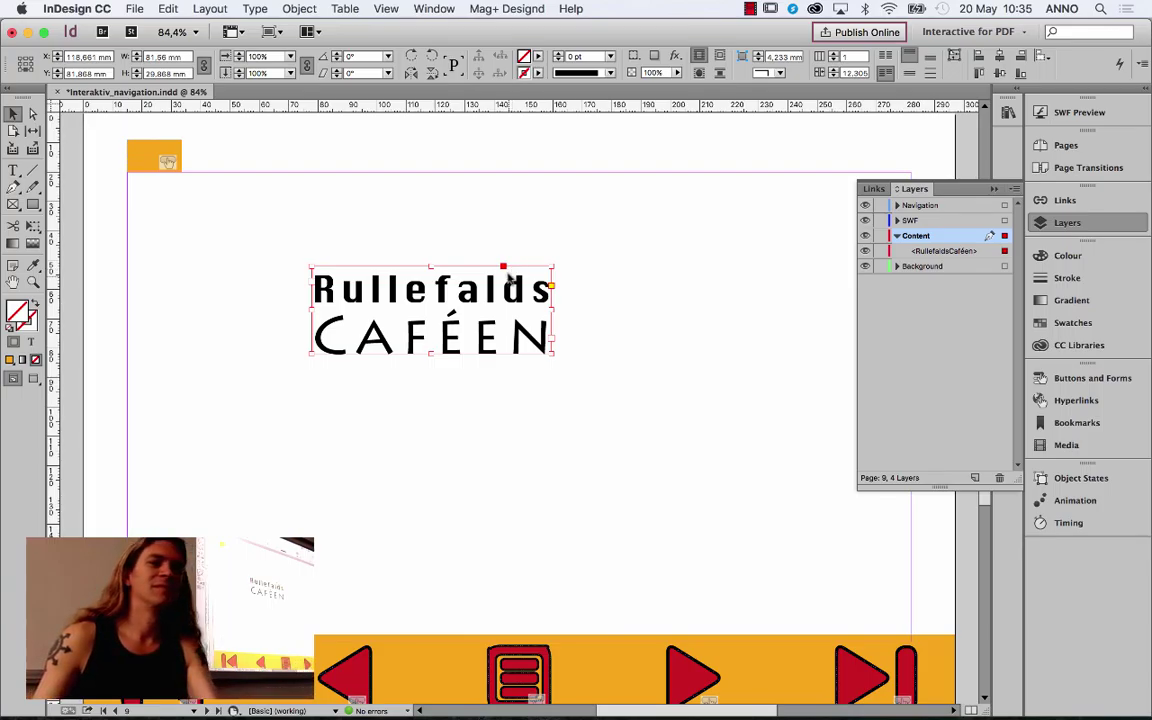
{"action": "left_click", "coordinate": [262, 9]}
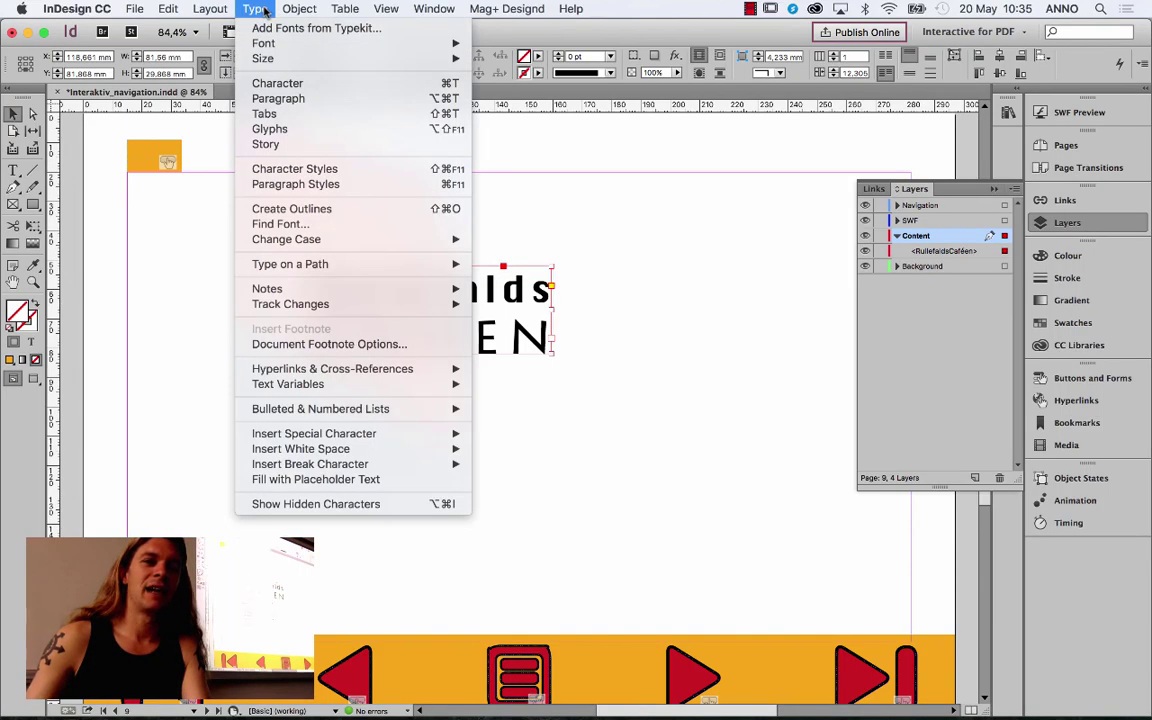
{"action": "left_click", "coordinate": [268, 209]}
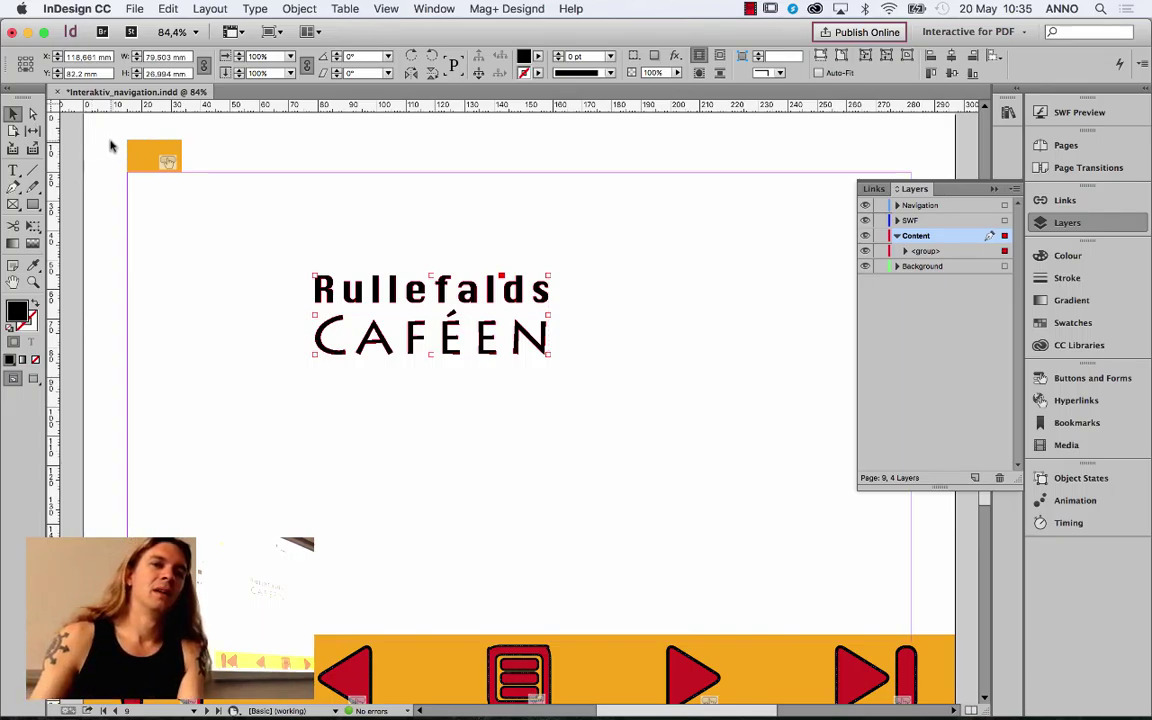
Step: Examine the anchor points of the outlined "Rullefalds Caféen" letters up close
{"action": "left_click", "coordinate": [32, 113]}
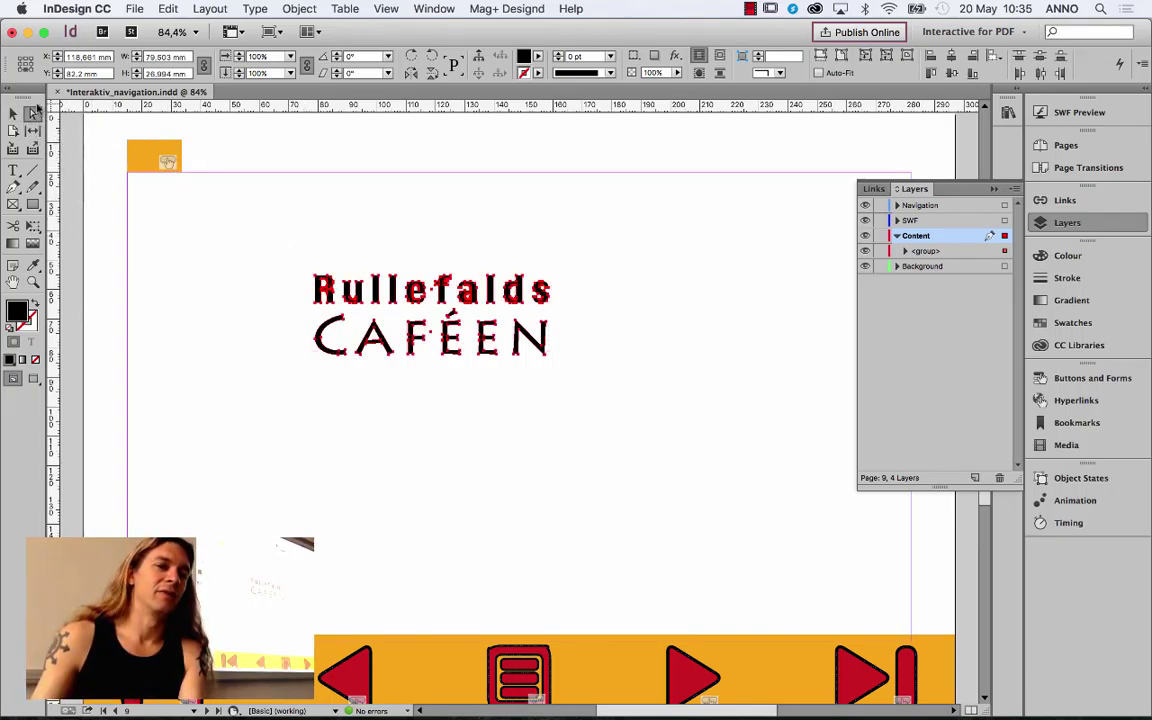
{"action": "left_click", "coordinate": [32, 282]}
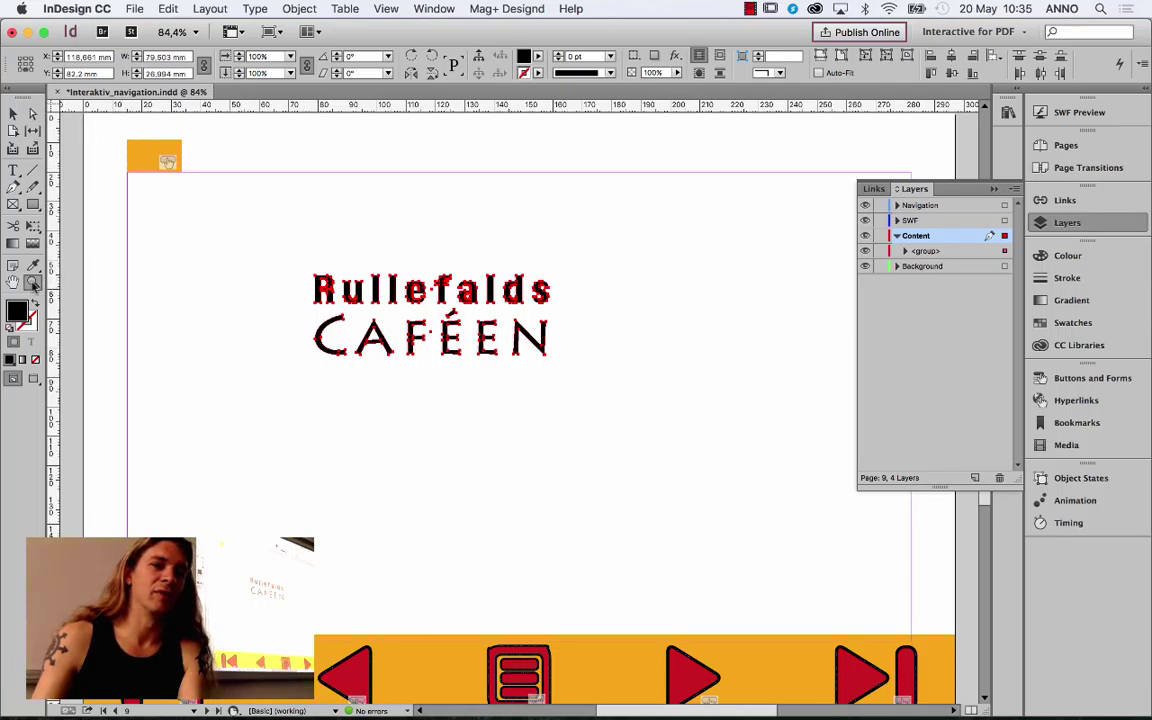
{"action": "left_click", "coordinate": [396, 360]}
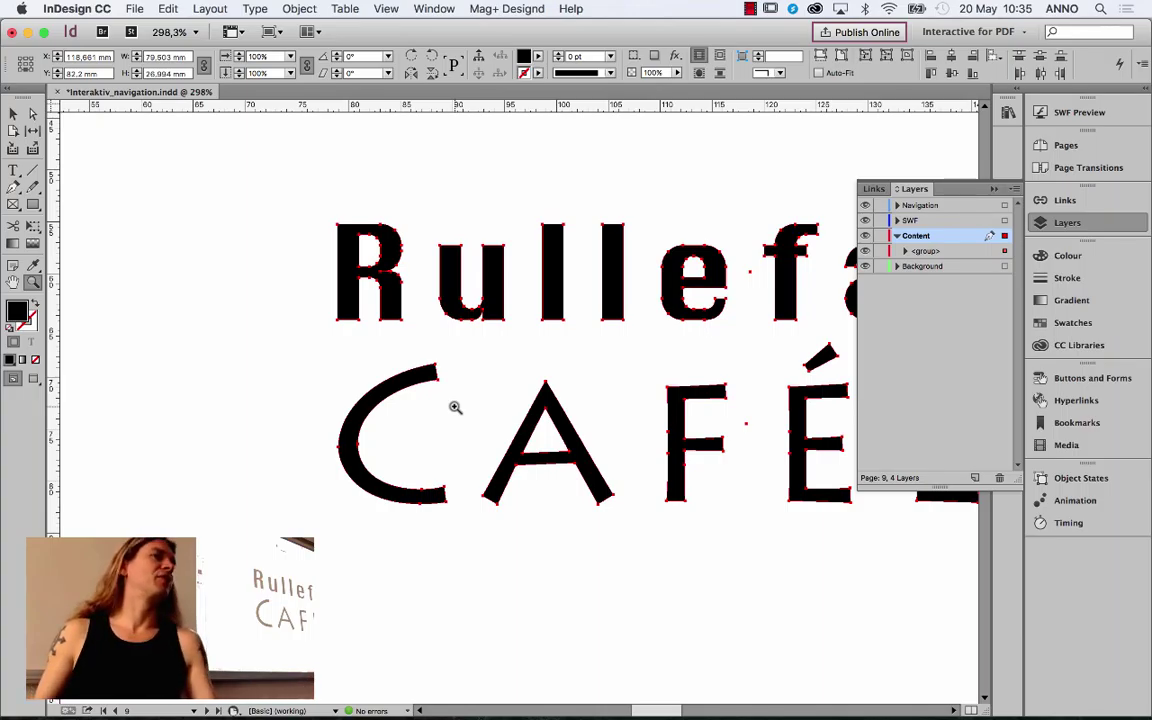
{"action": "left_click", "coordinate": [14, 114]}
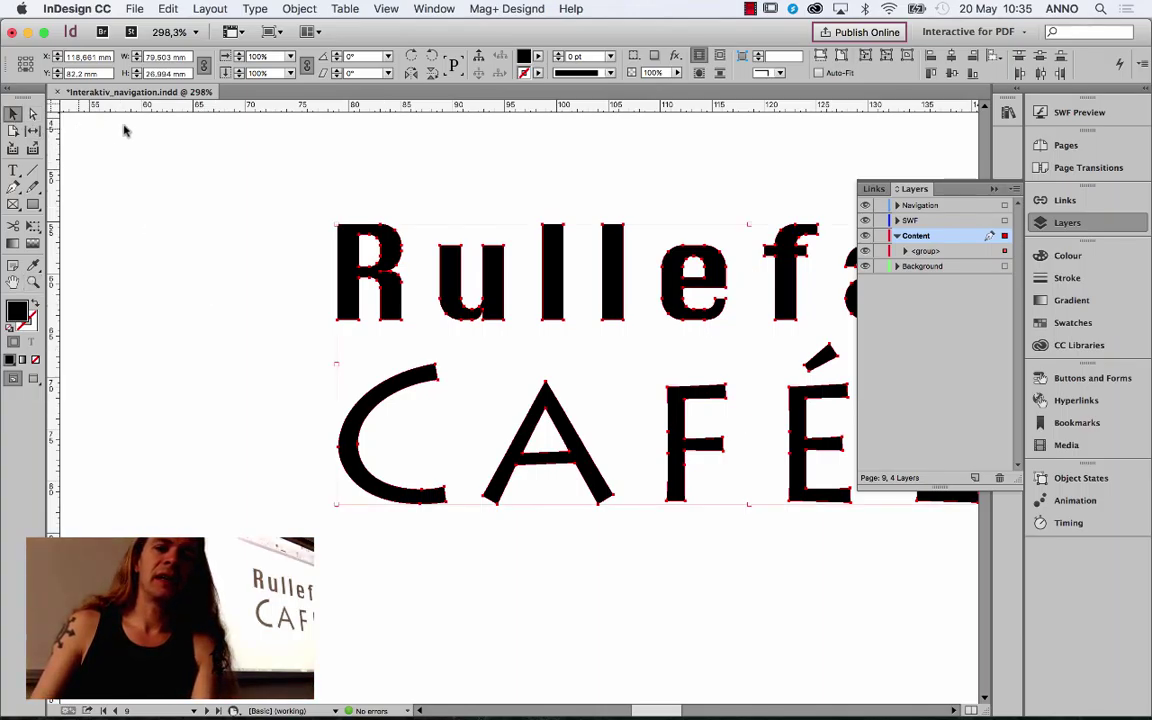
{"action": "key", "text": "super+minus"}
{"action": "key", "text": "super+minus"}
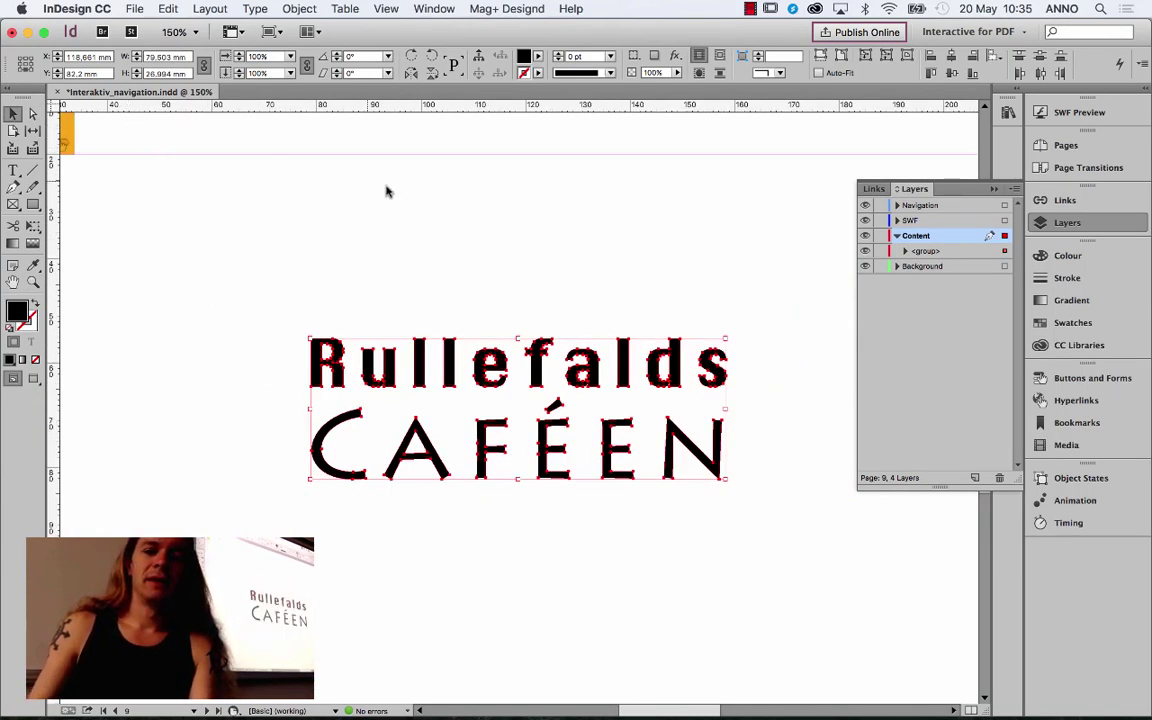
{"action": "left_click_drag", "start_coordinate": [397, 268], "coordinate": [468, 240]}
{"action": "key", "text": "super+minus"}
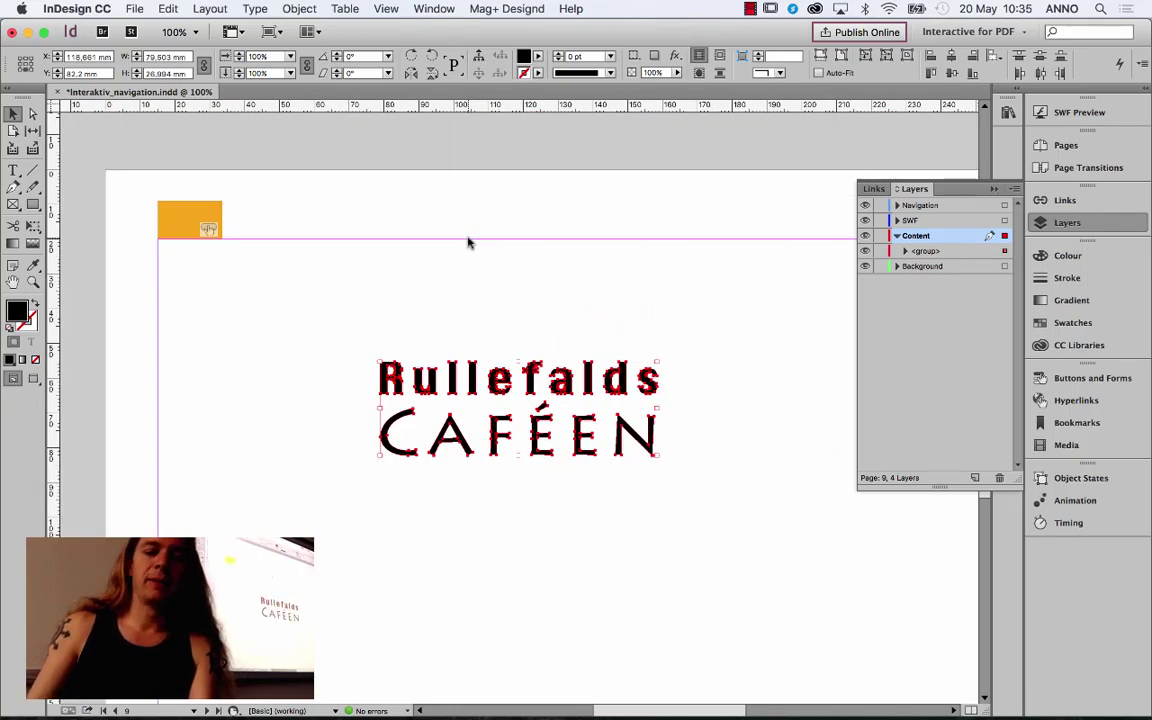
Step: Move the outlined title near the upper-left corner of the page margins and scale it down to about 68 × 23 mm
{"action": "scroll", "coordinate": [475, 235], "scroll_direction": "down", "scroll_amount": 3}
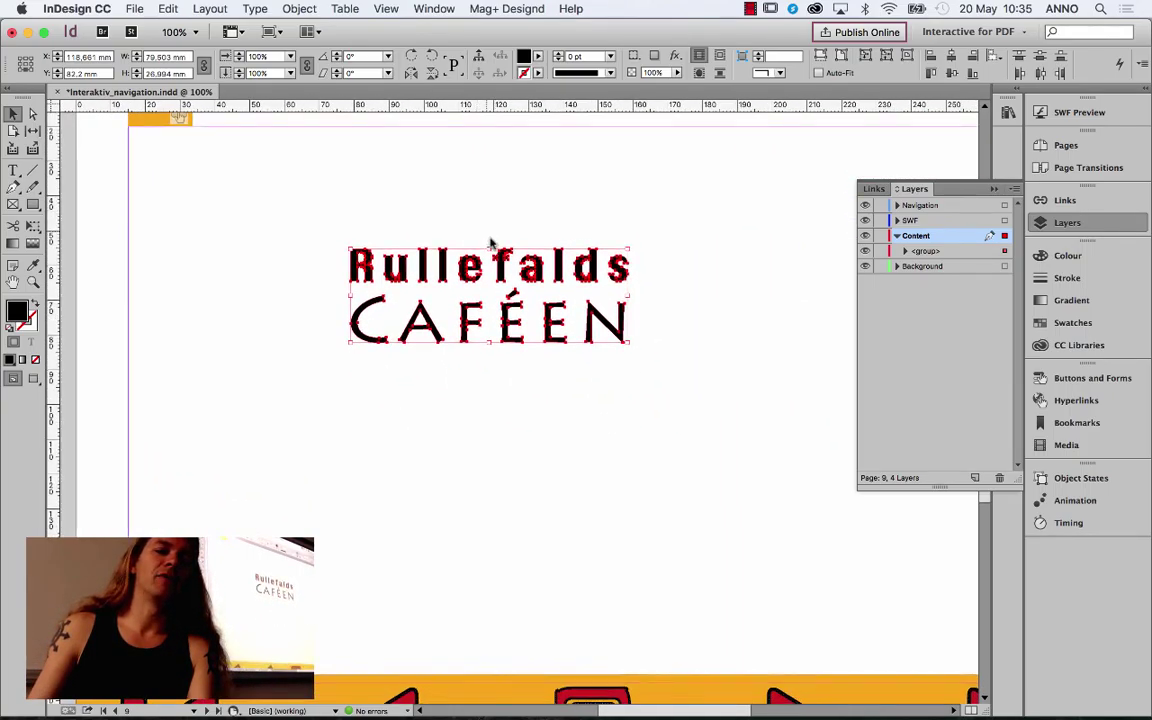
{"action": "left_click_drag", "start_coordinate": [484, 259], "coordinate": [280, 180]}
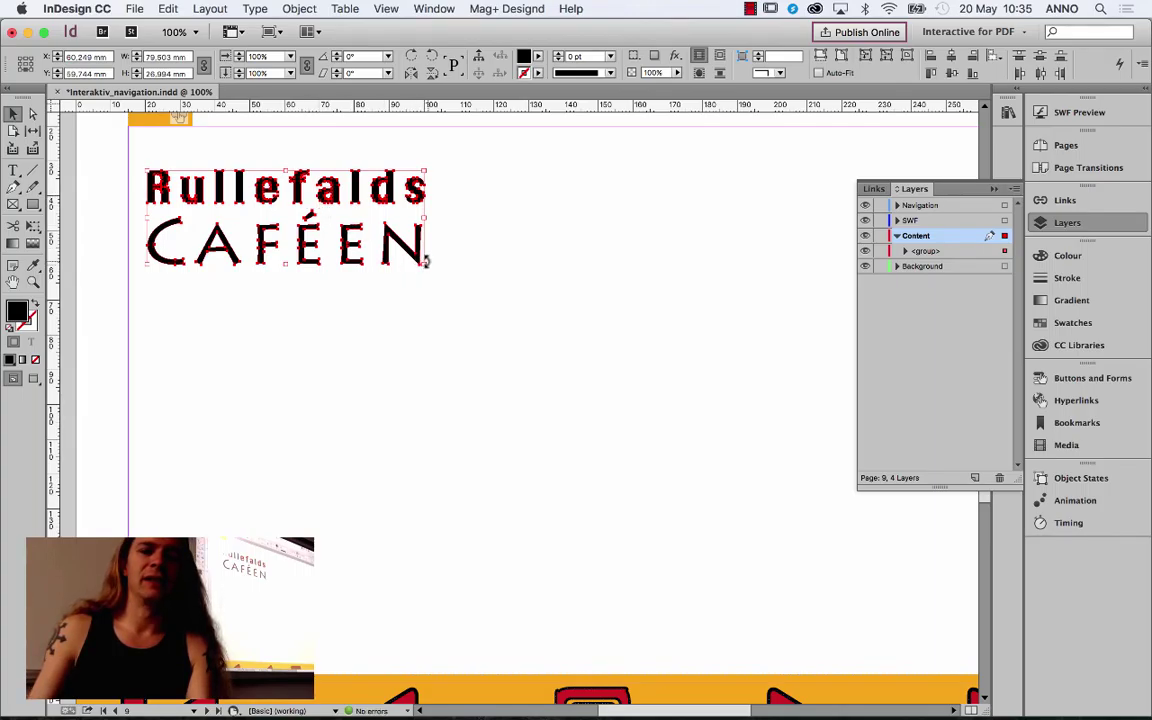
{"action": "left_click_drag", "start_coordinate": [427, 265], "coordinate": [385, 250]}
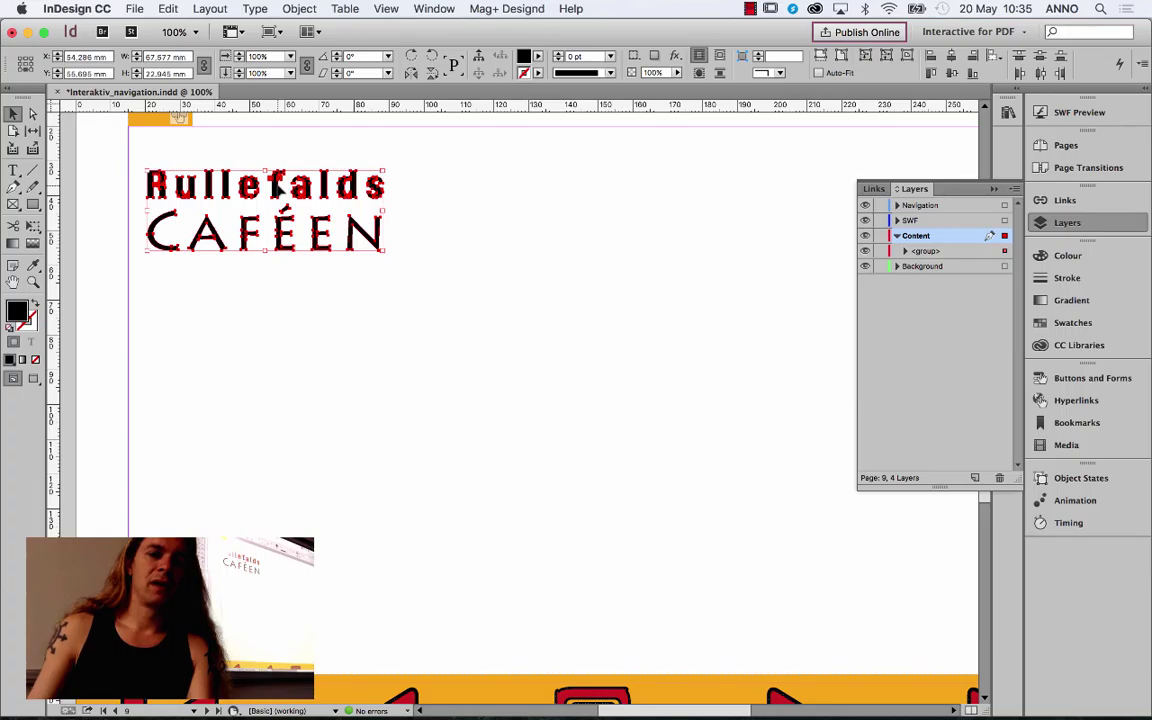
Step: Create three copies of the title stacked below the original and group the letters of each copy
{"action": "left_click_drag", "start_coordinate": [270, 186], "coordinate": [284, 536]}
{"action": "left_click_drag", "start_coordinate": [292, 540], "coordinate": [276, 404]}
{"action": "left_click_drag", "start_coordinate": [405, 402], "coordinate": [193, 494]}
{"action": "key", "text": "ctrl+g"}
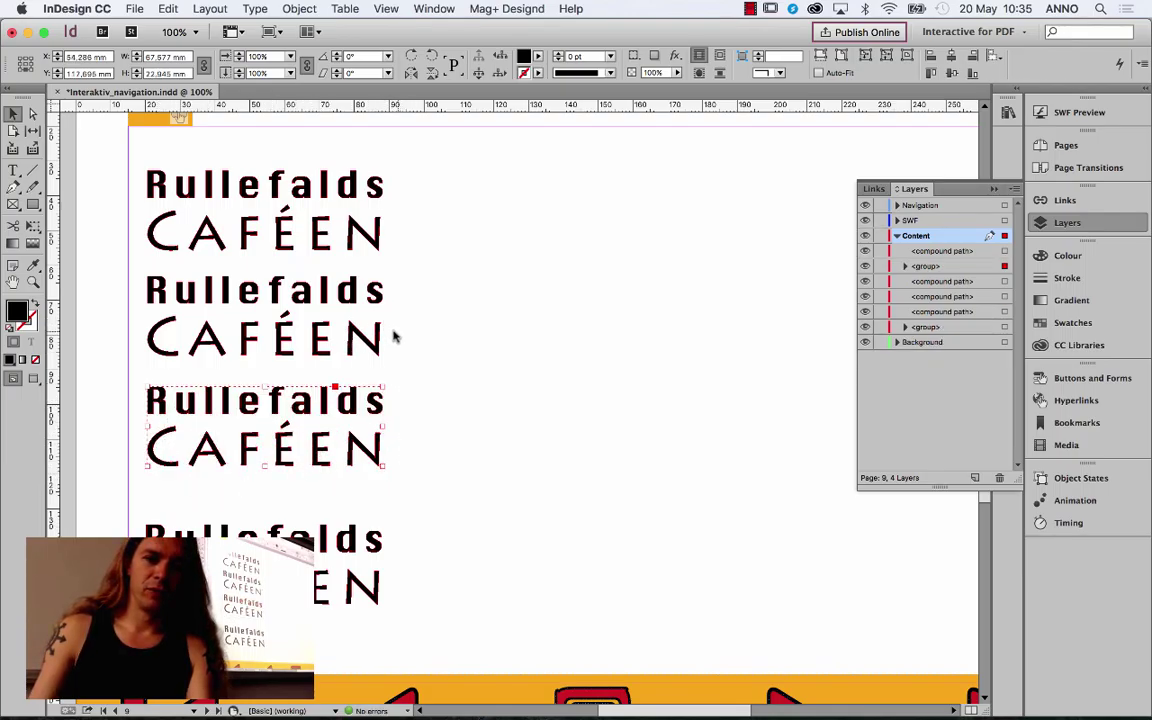
{"action": "left_click_drag", "start_coordinate": [391, 329], "coordinate": [95, 283]}
{"action": "key", "text": "ctrl+g"}
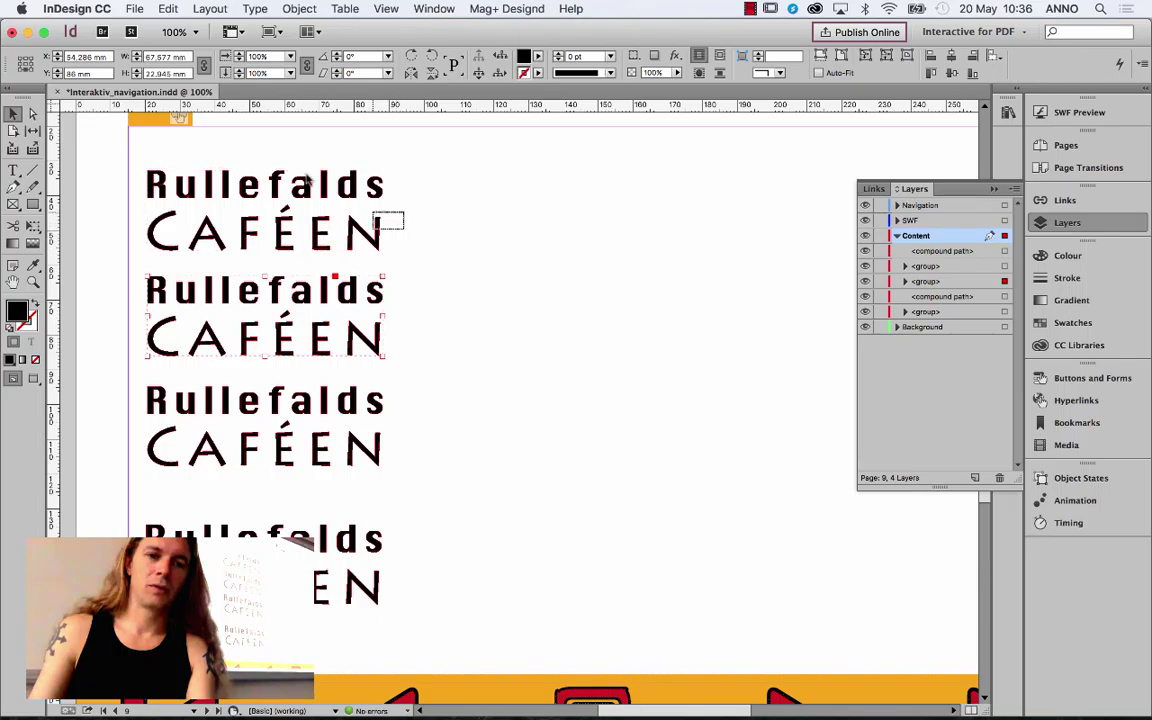
{"action": "left_click_drag", "start_coordinate": [391, 221], "coordinate": [129, 165]}
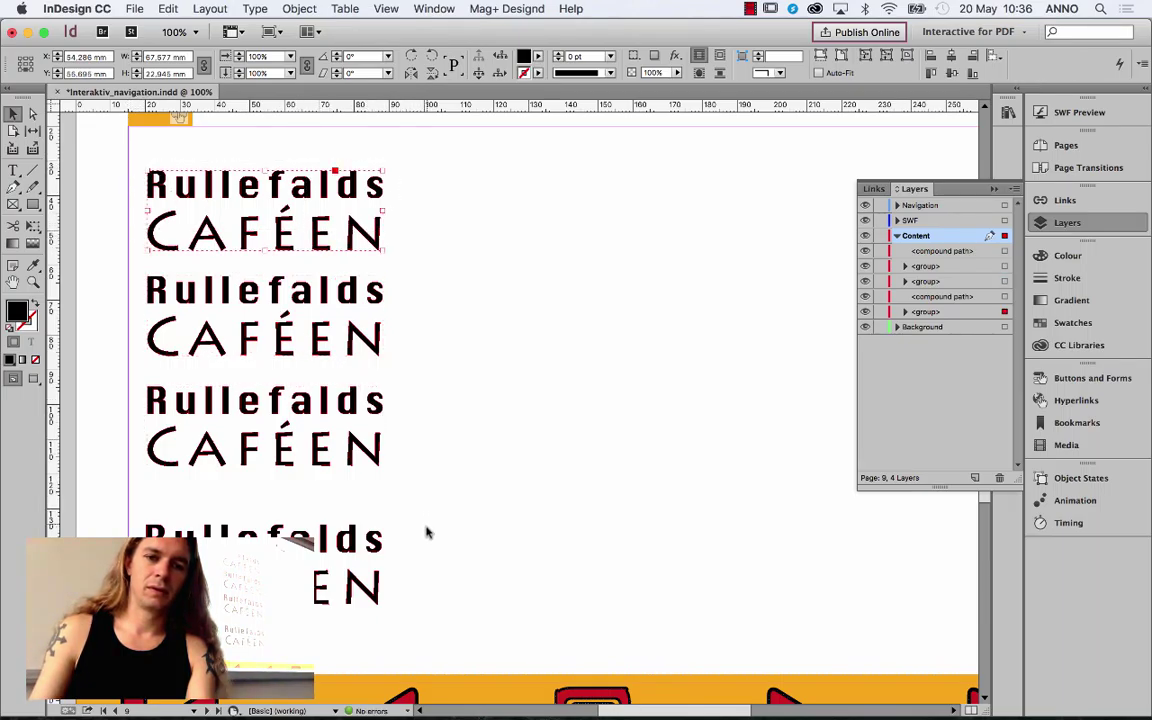
{"action": "left_click_drag", "start_coordinate": [420, 532], "coordinate": [300, 590]}
{"action": "key", "text": "ctrl+g"}
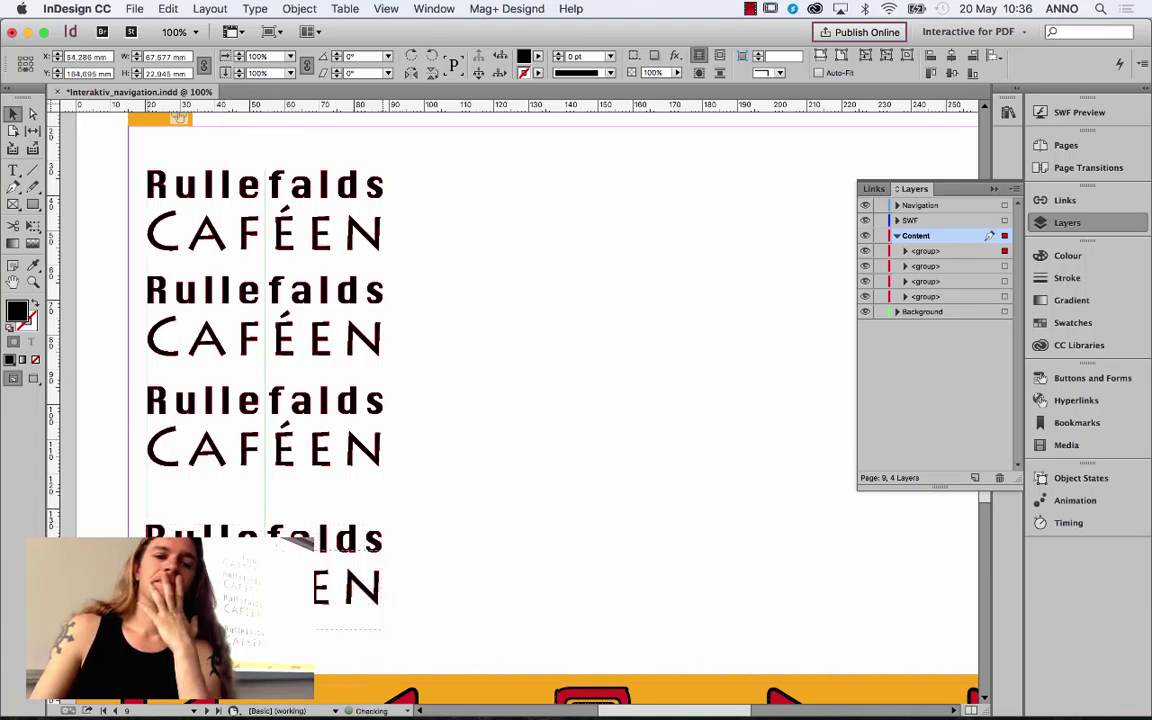
Step: Move the title copies downward to spread the four titles more evenly down the page
{"action": "left_click", "coordinate": [232, 400]}
{"action": "left_click_drag", "start_coordinate": [250, 410], "coordinate": [250, 453]}
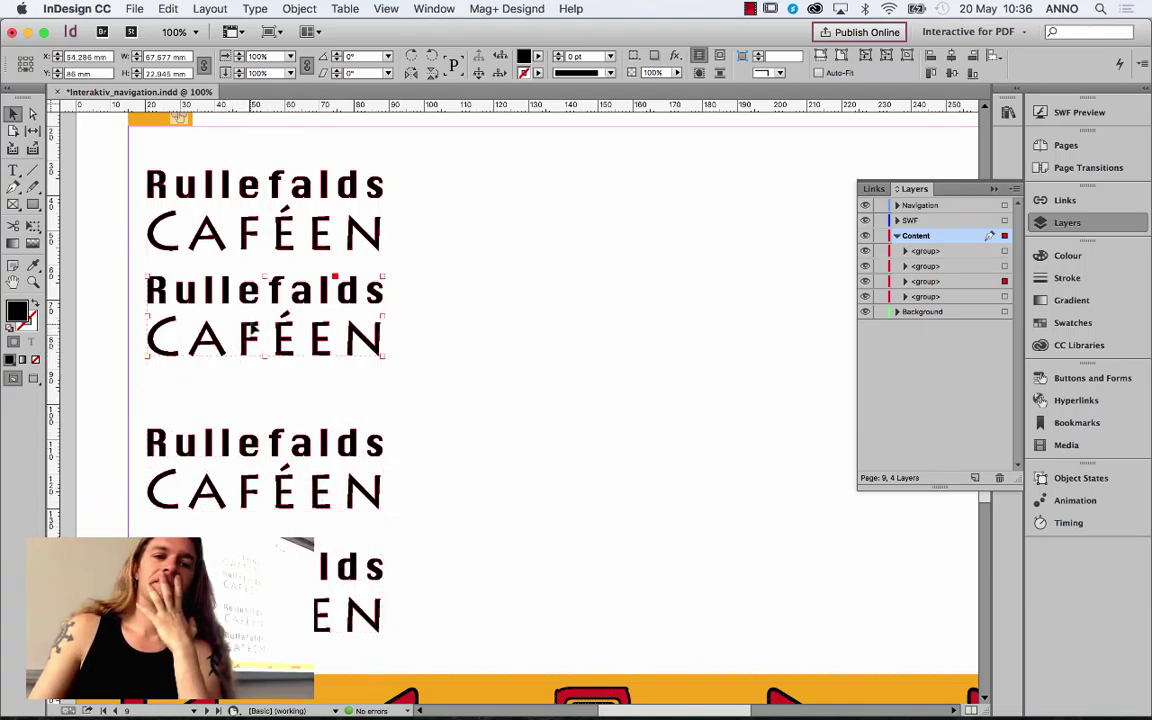
{"action": "left_click_drag", "start_coordinate": [228, 297], "coordinate": [225, 328]}
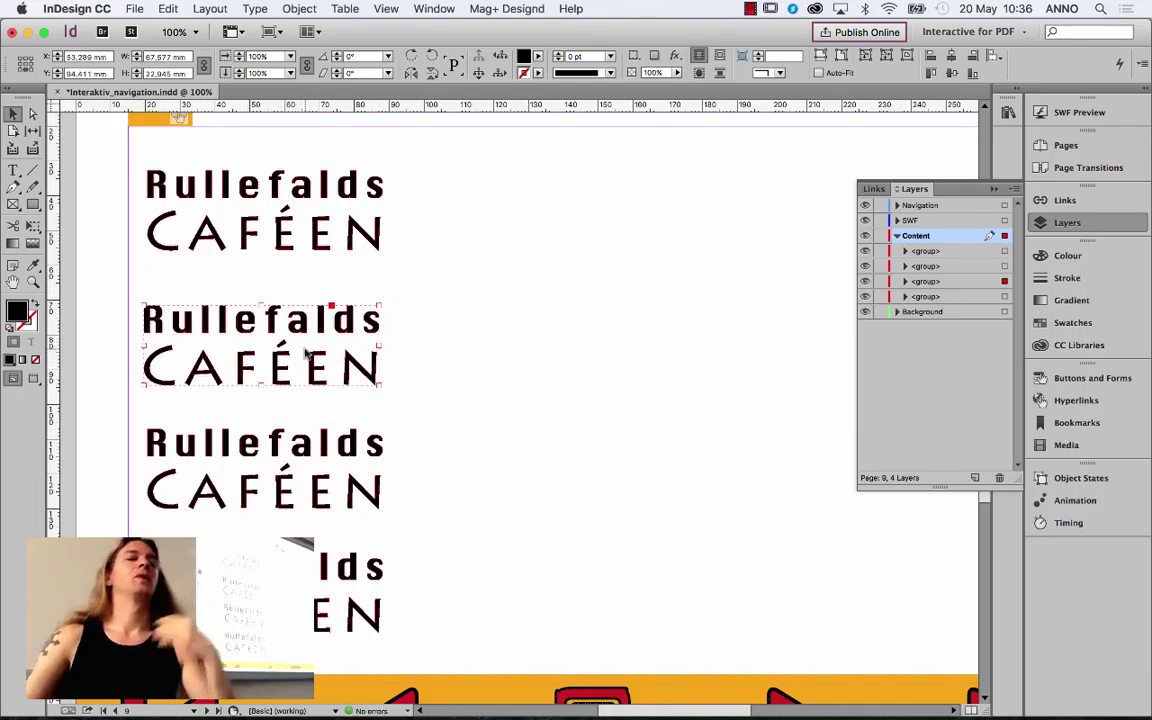
Step: Apply the Appear animation preset to the topmost title group
{"action": "left_click", "coordinate": [256, 236]}
{"action": "left_click", "coordinate": [285, 255]}
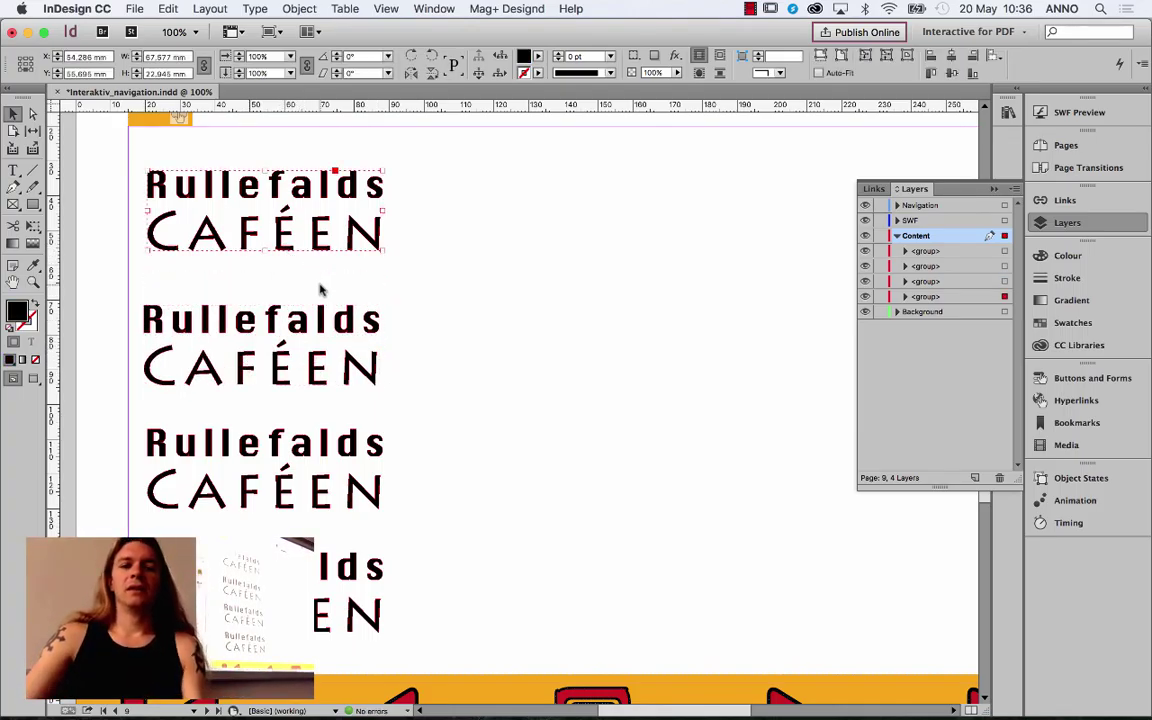
{"action": "left_click", "coordinate": [1055, 500]}
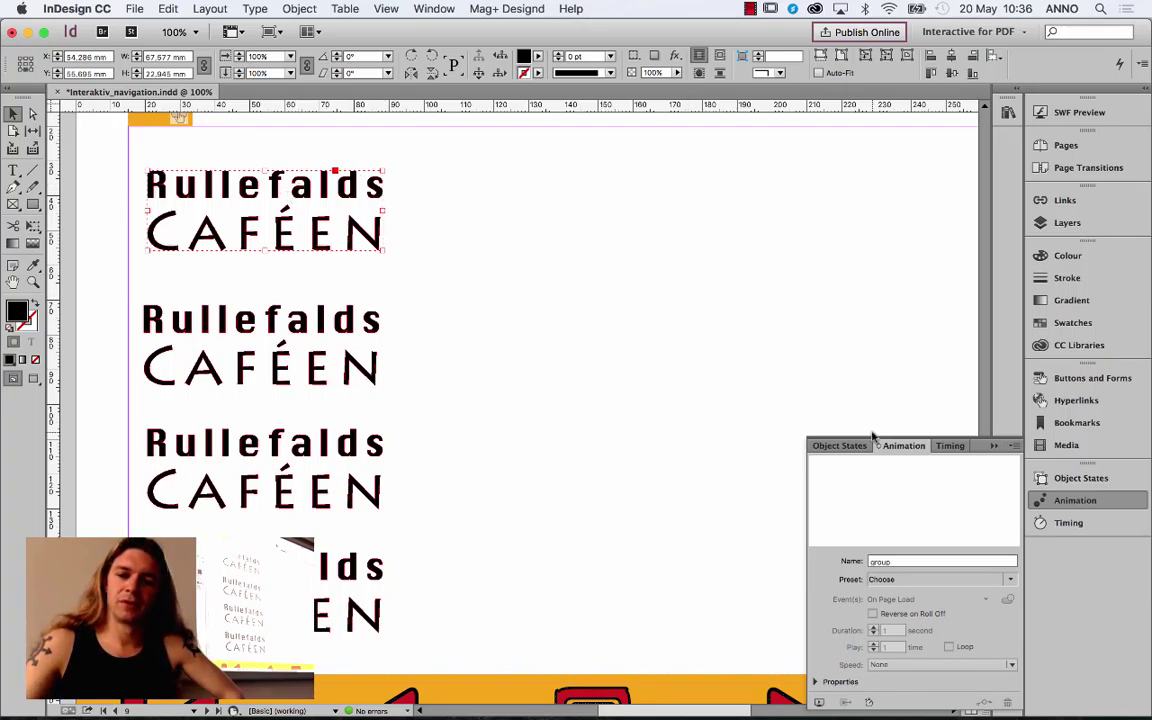
{"action": "left_click", "coordinate": [936, 579]}
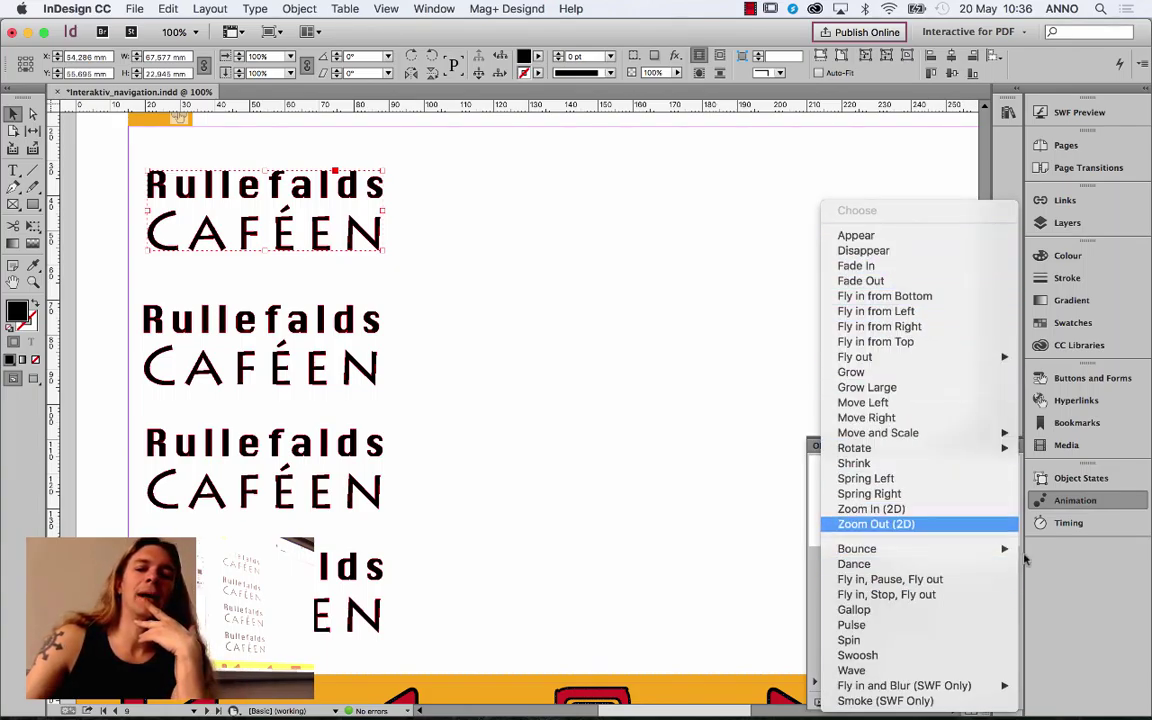
{"action": "key", "text": "Escape"}
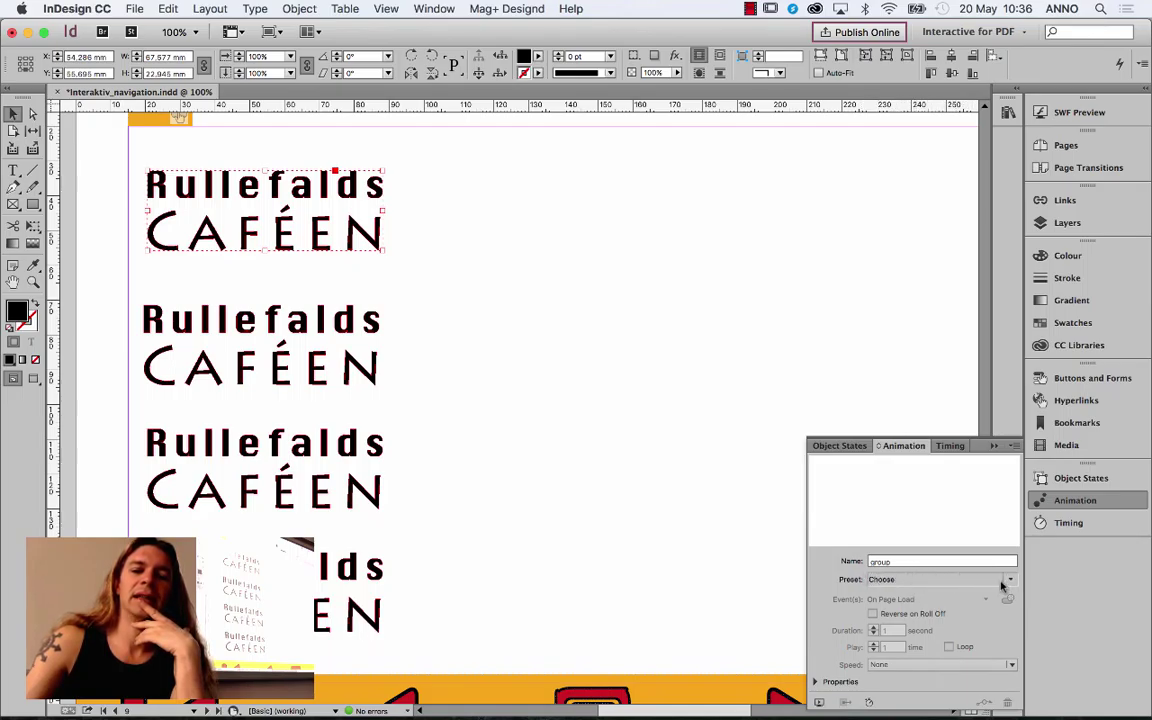
{"action": "left_click", "coordinate": [838, 681]}
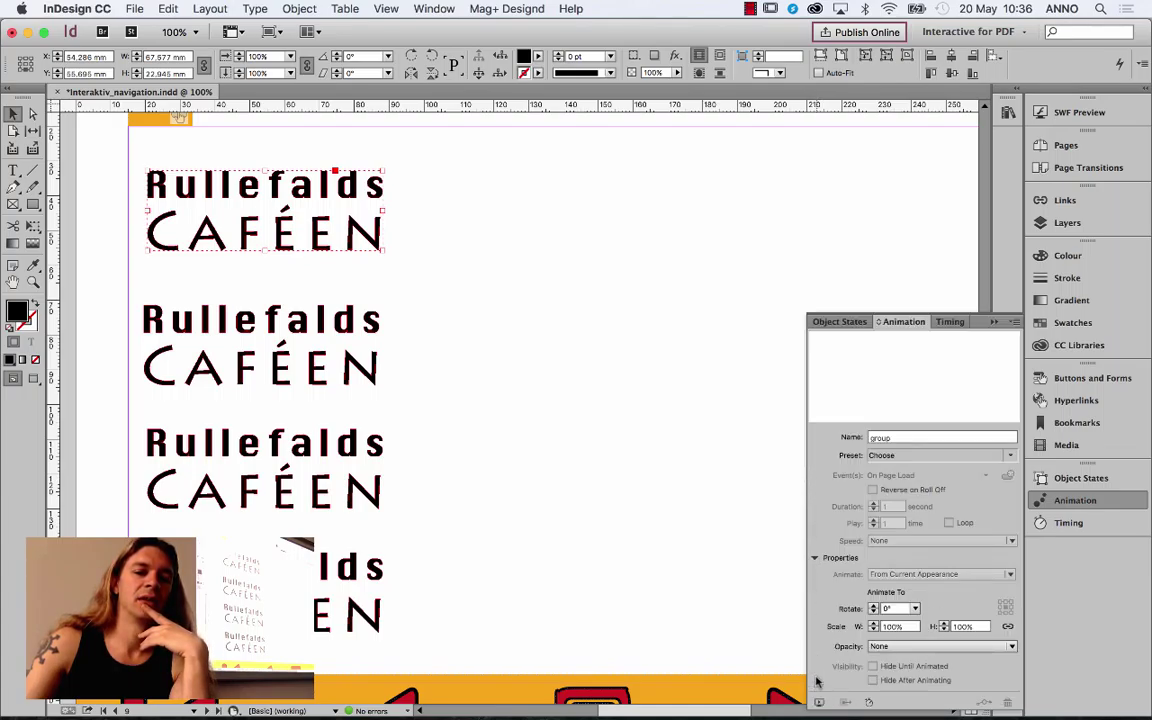
{"action": "left_click", "coordinate": [814, 556]}
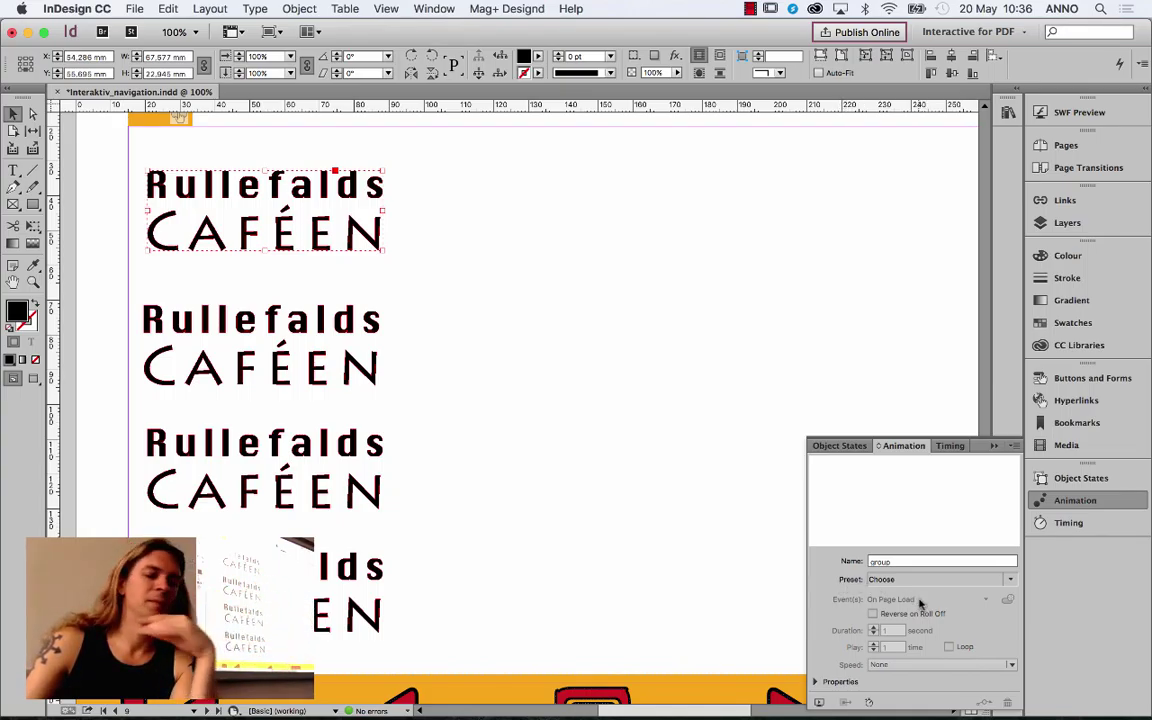
{"action": "left_click", "coordinate": [1000, 580]}
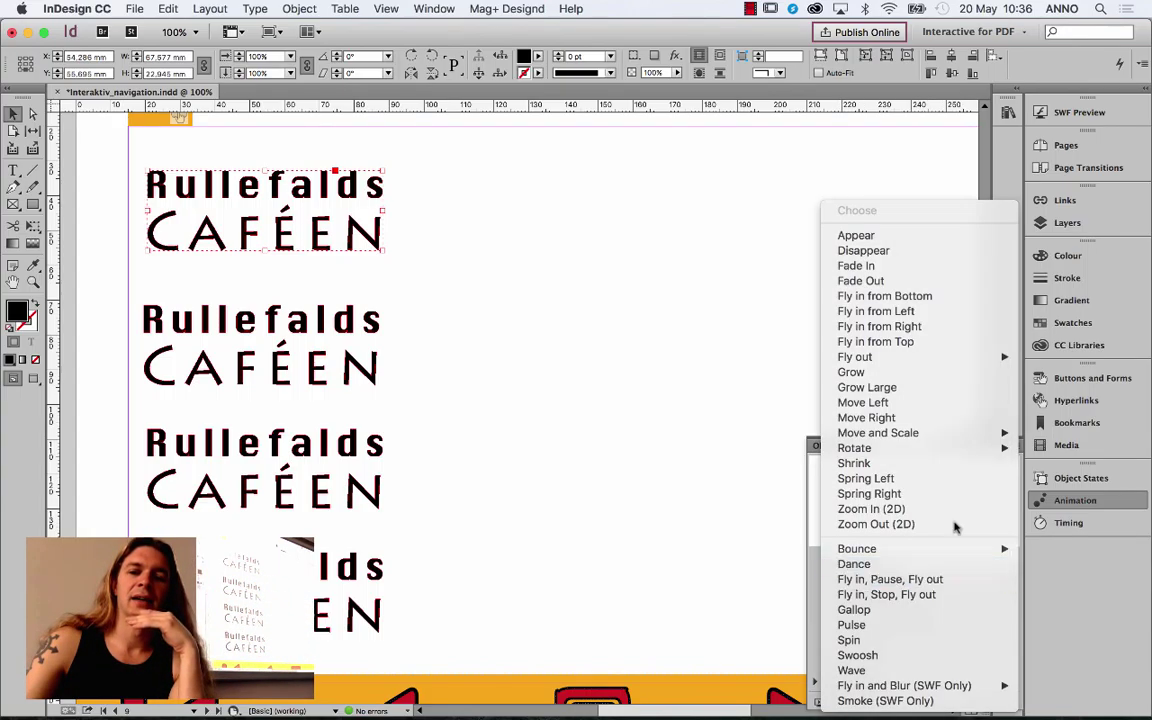
{"action": "left_click", "coordinate": [897, 242]}
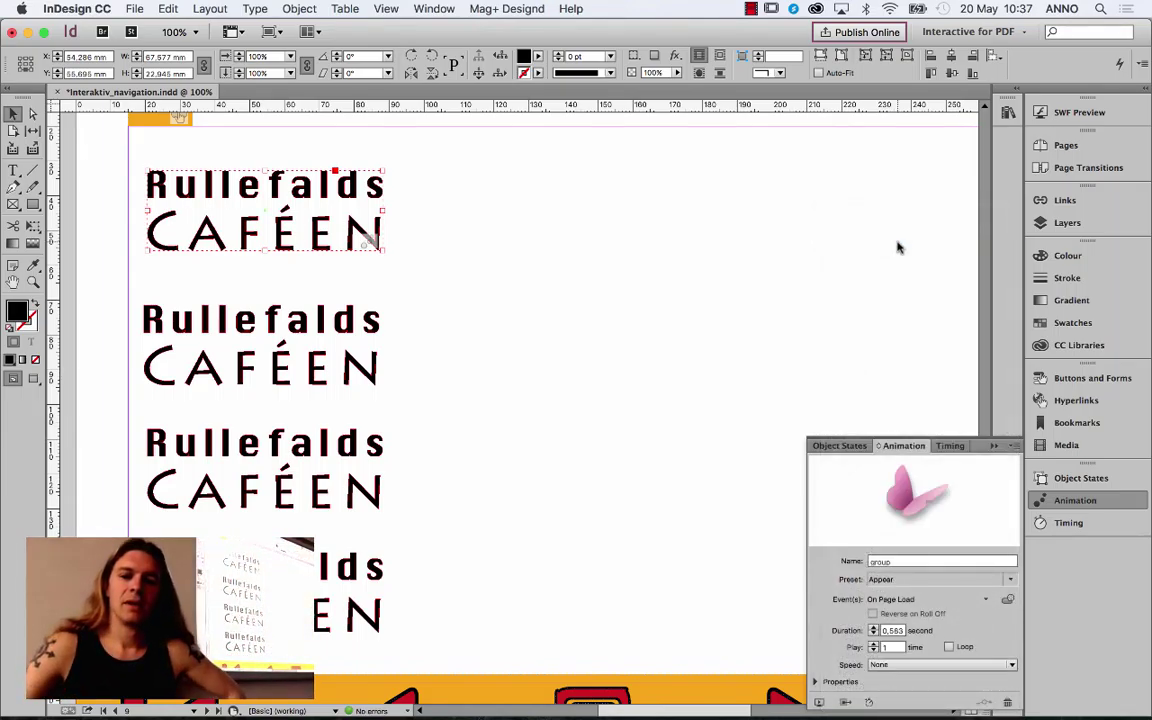
Step: Set the duration of the top title's Appear animation to 5 seconds
{"action": "double_click", "coordinate": [893, 631]}
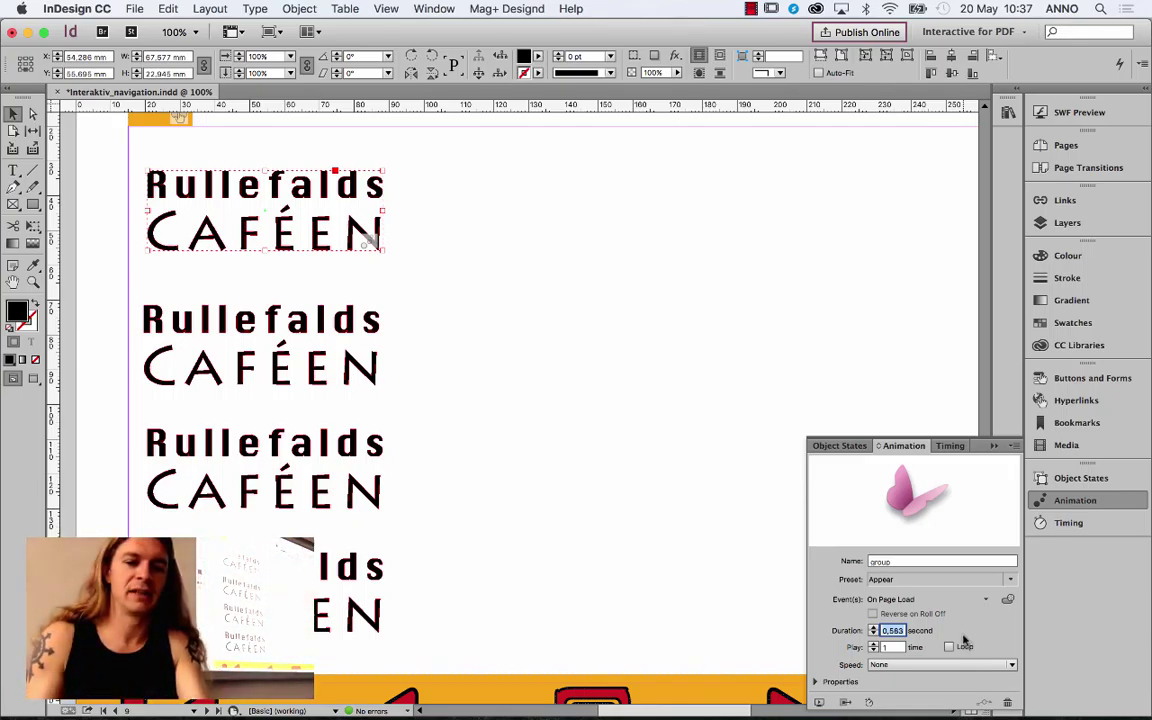
{"action": "type", "text": "3"}
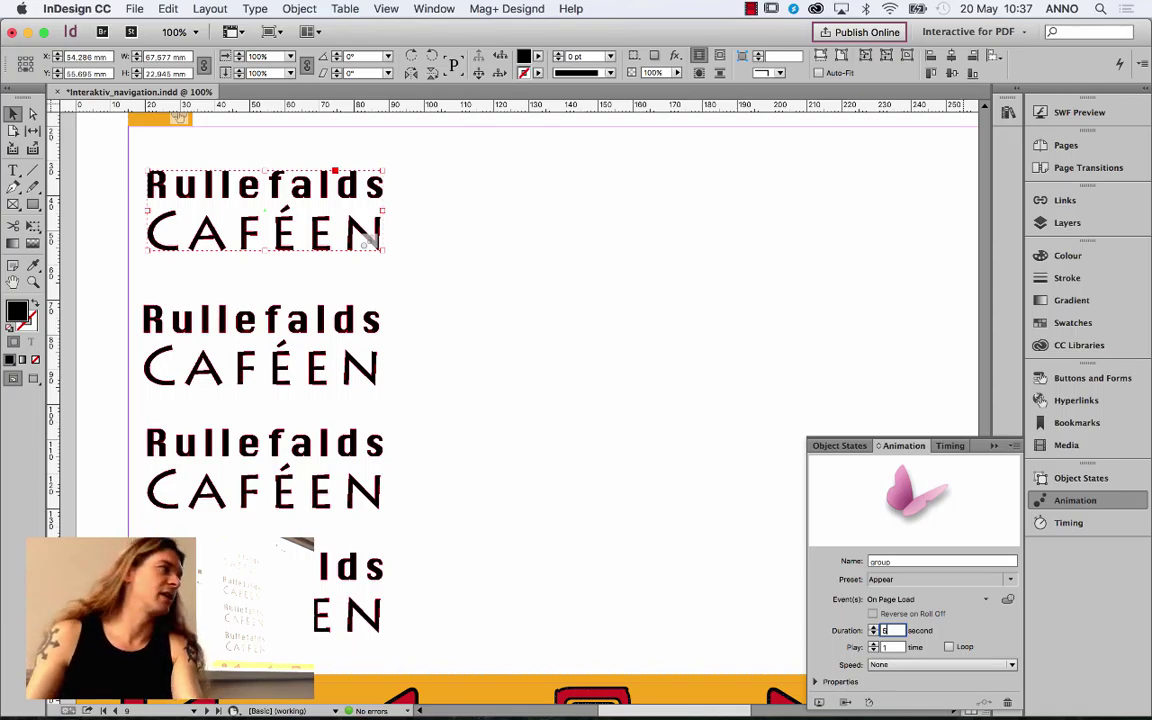
{"action": "key", "text": "Tab"}
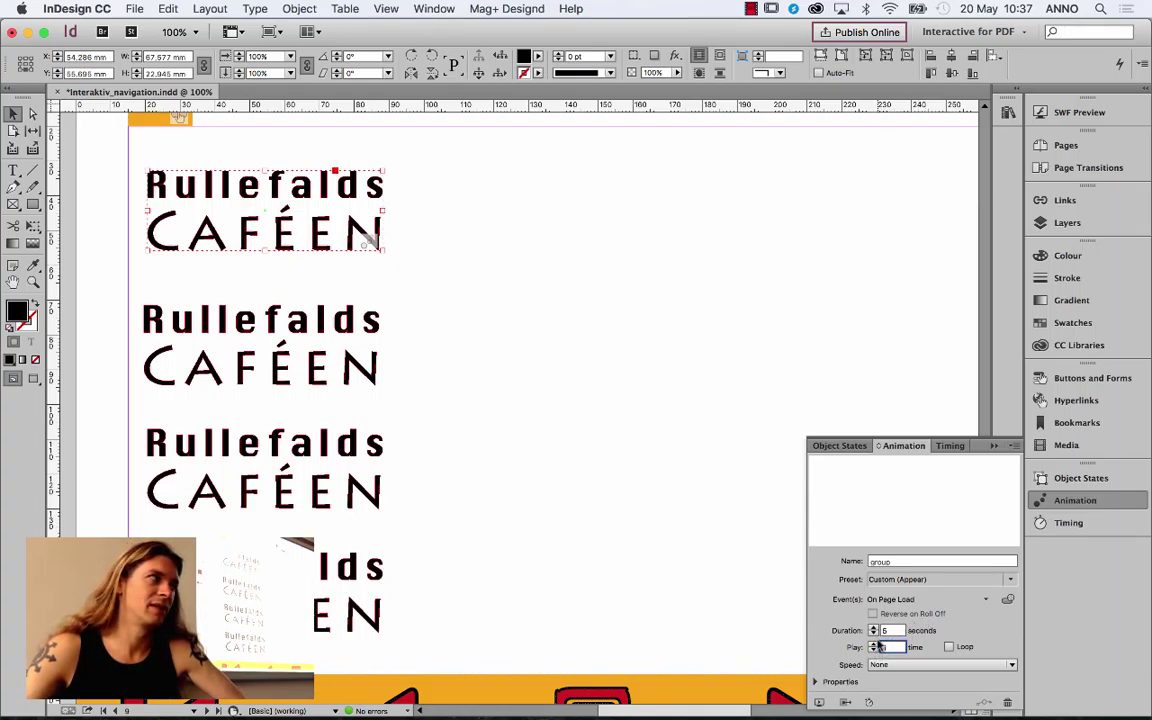
Step: Review the speed easing choices and the trigger event choices for the top title's animation
{"action": "left_click", "coordinate": [922, 665]}
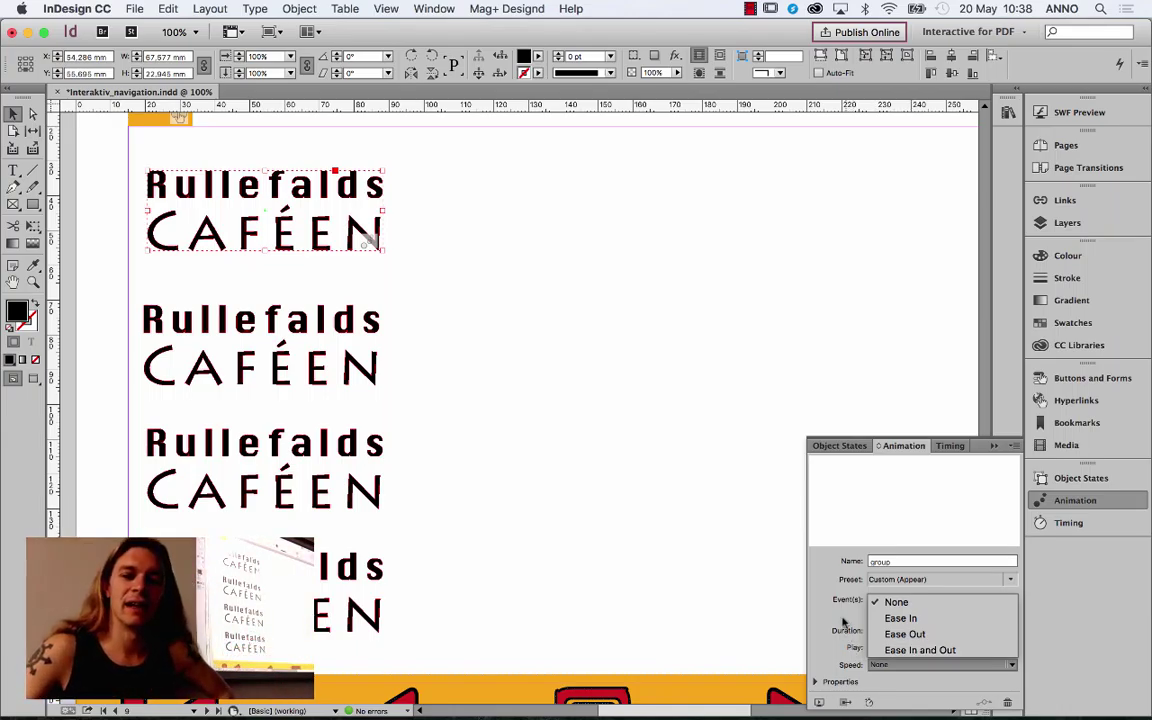
{"action": "left_click", "coordinate": [762, 558]}
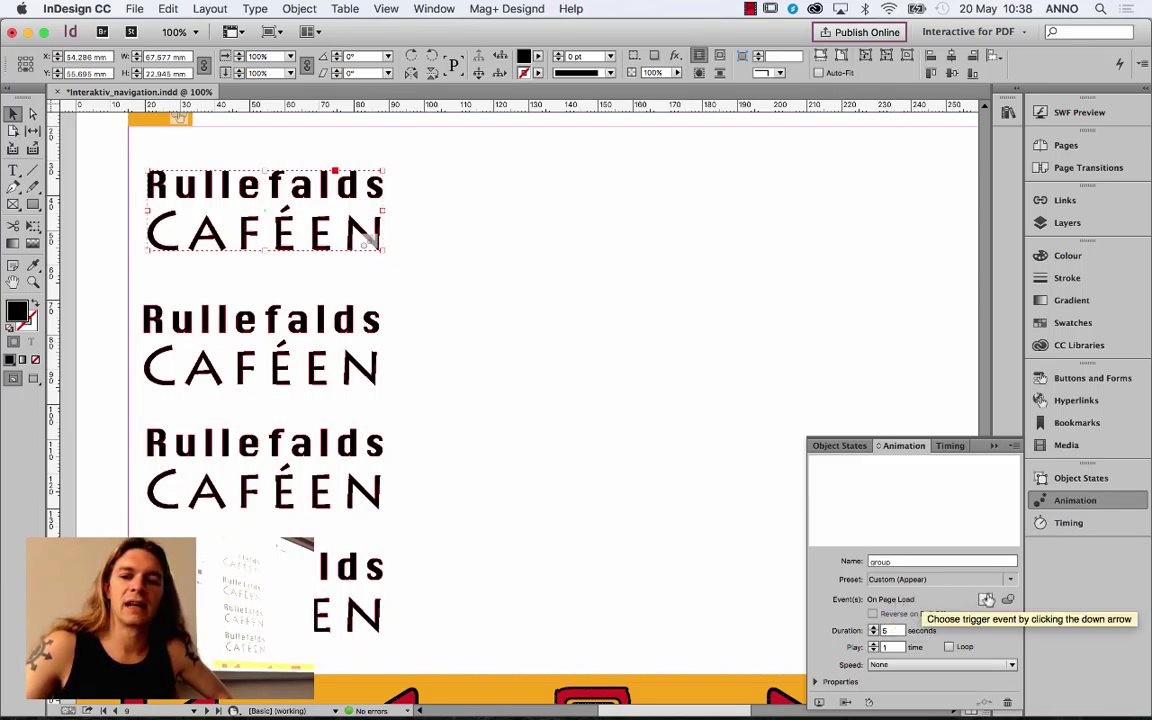
{"action": "left_click", "coordinate": [985, 599]}
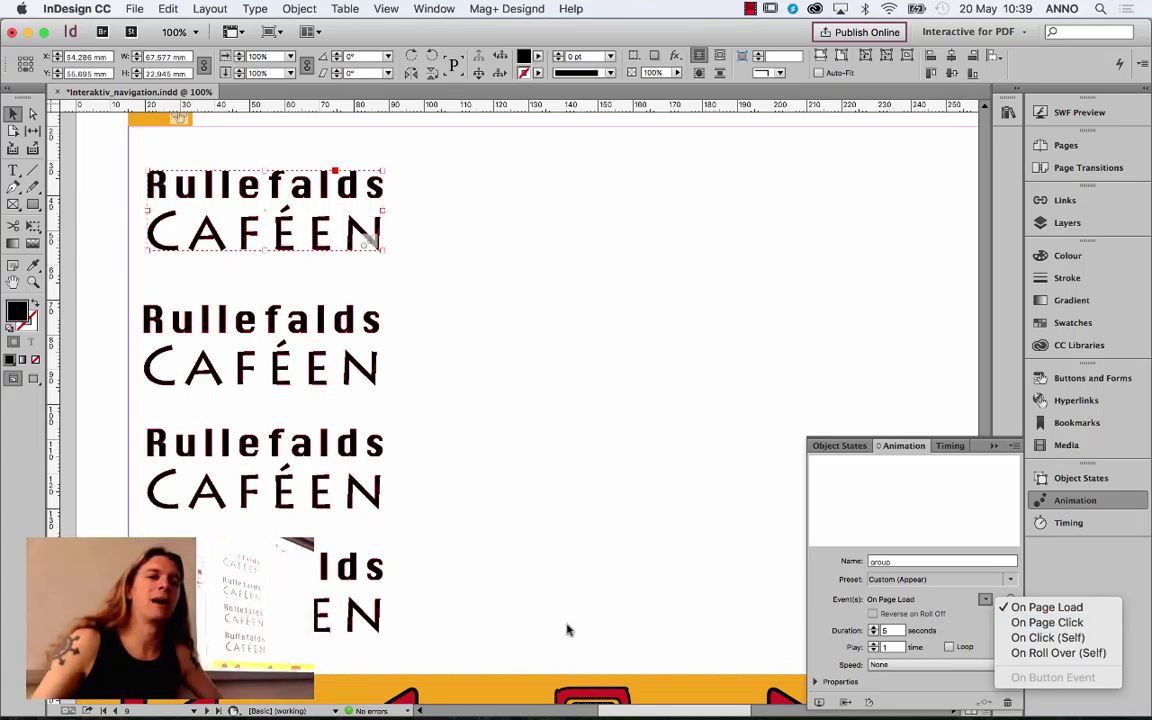
Step: Check the timing list for the On Page Load event and preview the page's animation in SWF Preview
{"action": "left_click", "coordinate": [365, 375]}
{"action": "left_click", "coordinate": [367, 364]}
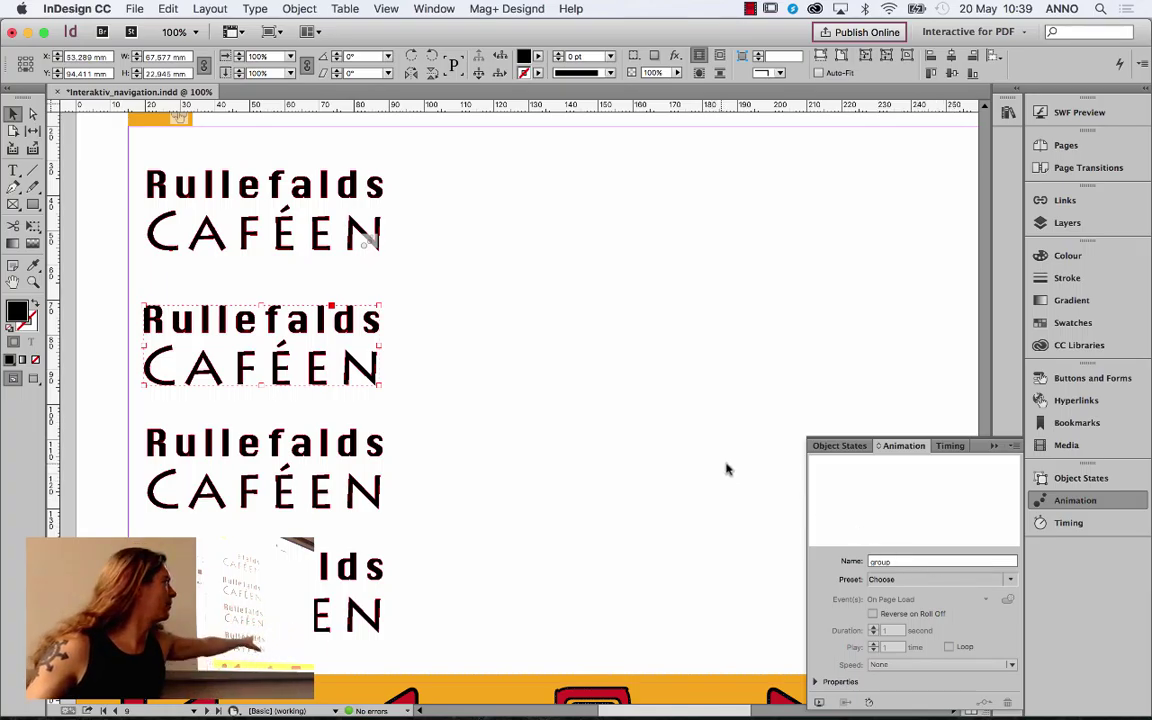
{"action": "left_click", "coordinate": [1039, 523]}
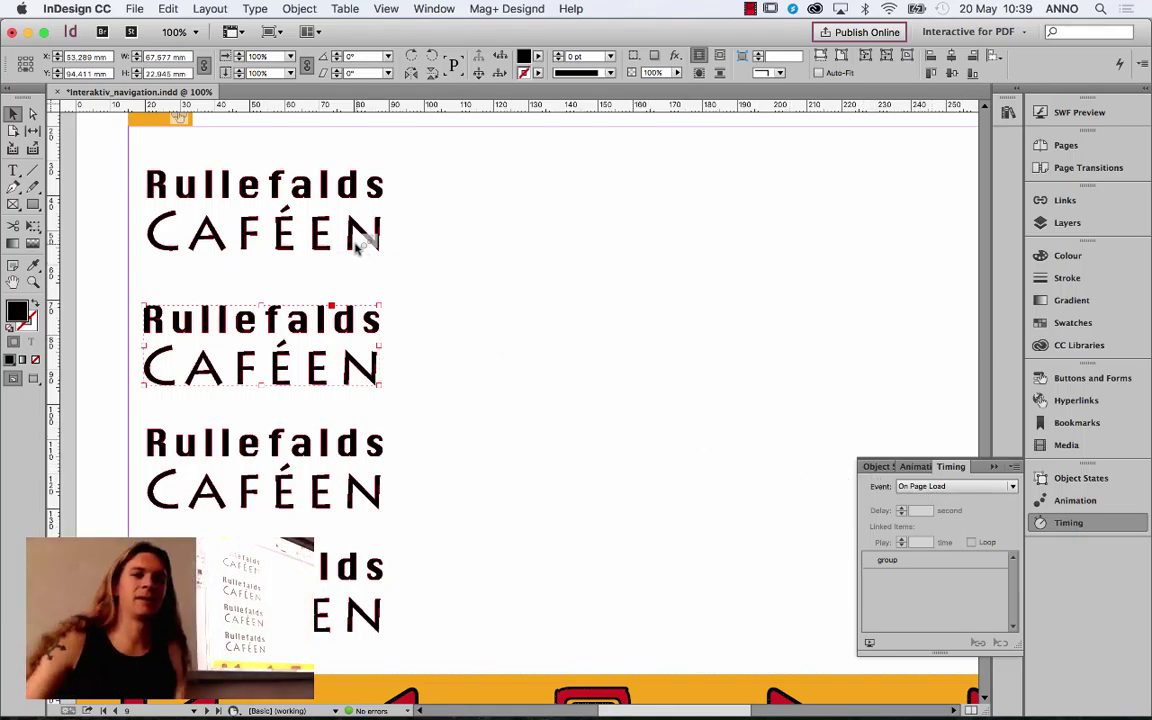
{"action": "left_click", "coordinate": [1040, 112]}
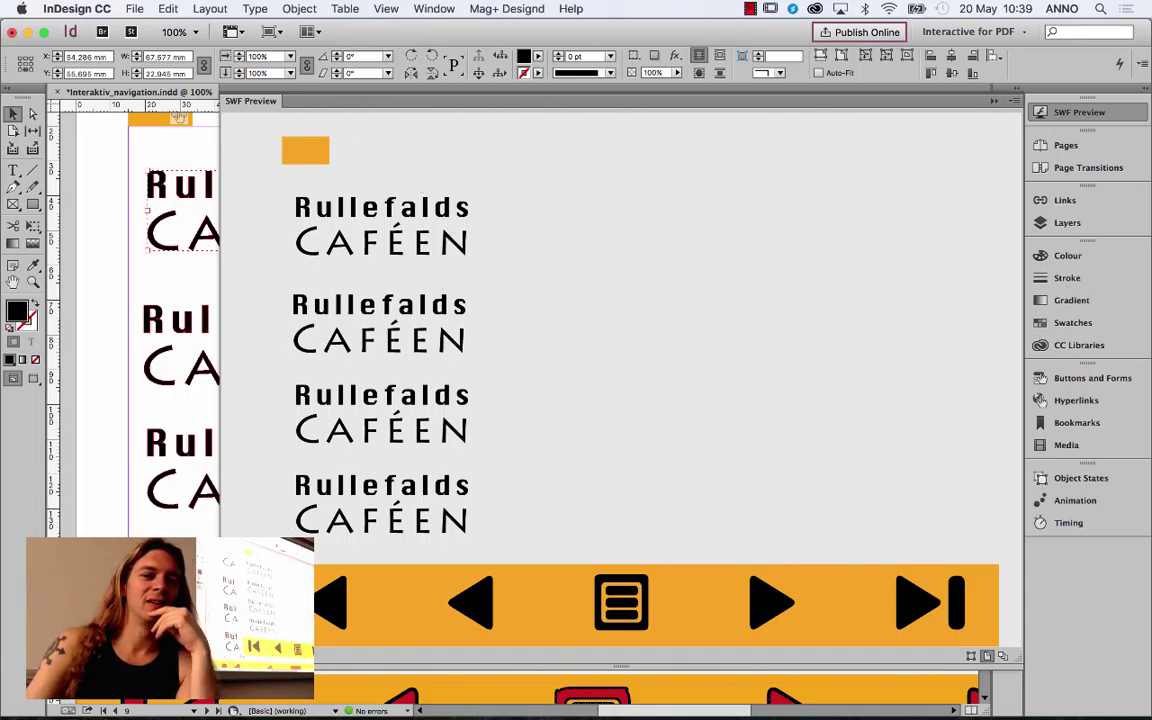
{"action": "left_click", "coordinate": [993, 102]}
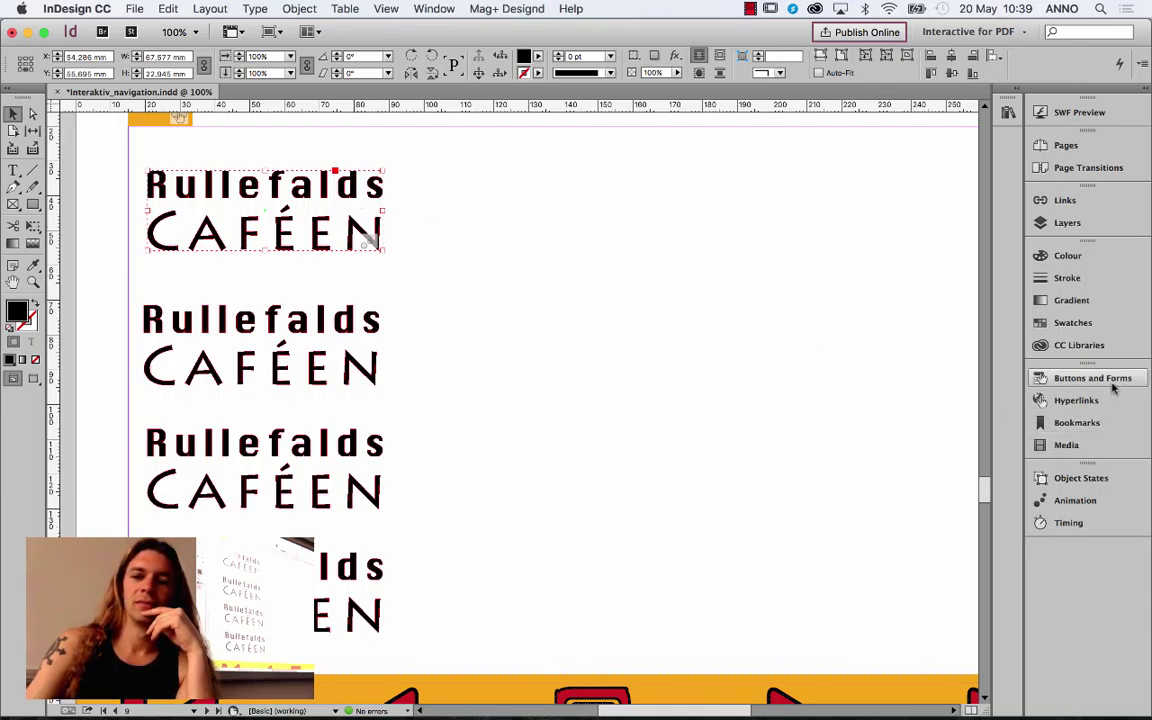
Step: Try the Ease Out speed on the top title's Appear animation and preview the page in SWF Preview
{"action": "left_click", "coordinate": [1090, 500]}
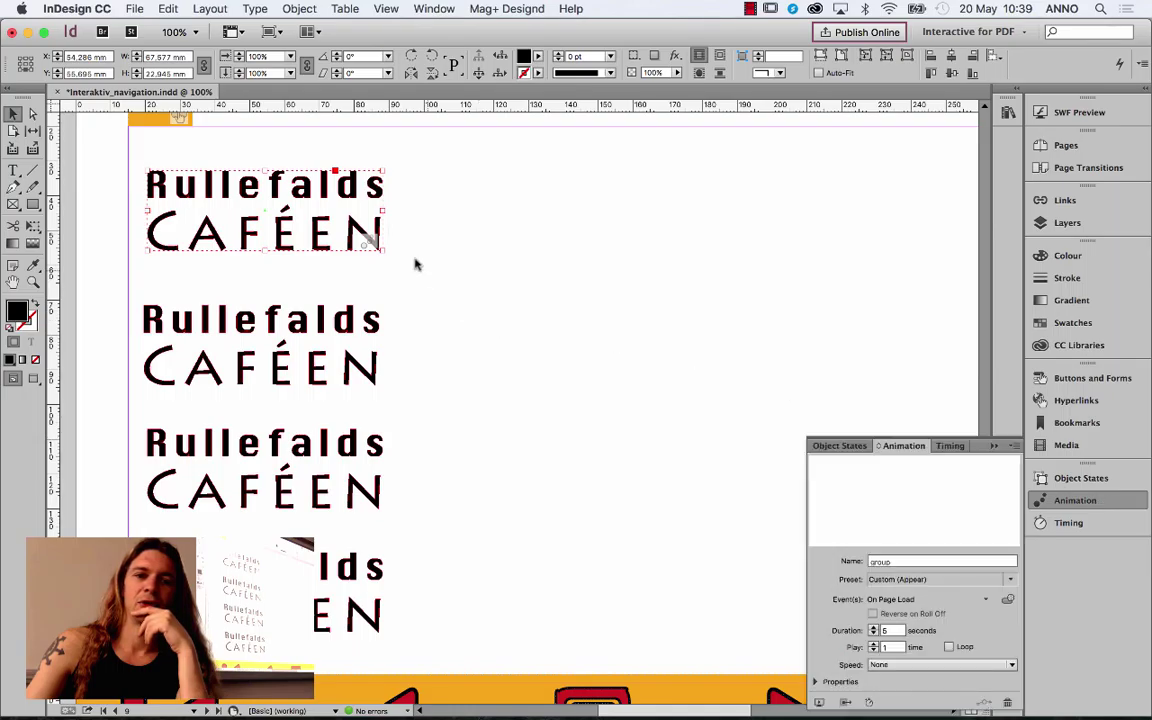
{"action": "left_click", "coordinate": [920, 663]}
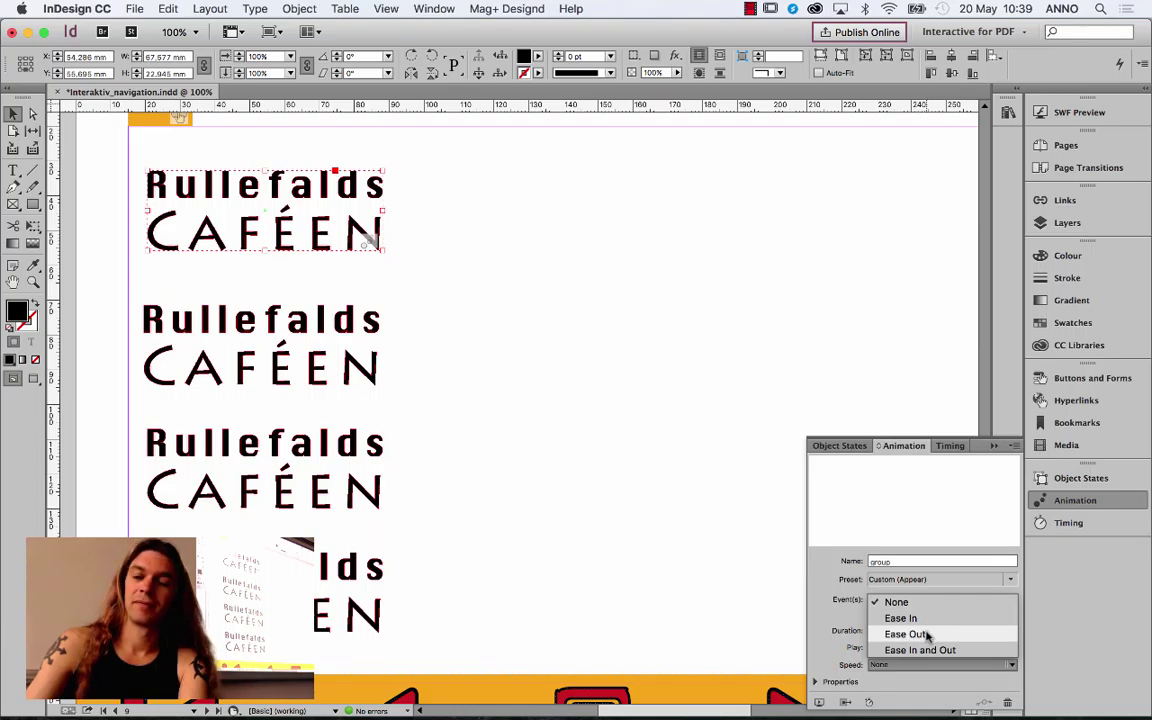
{"action": "left_click", "coordinate": [926, 634]}
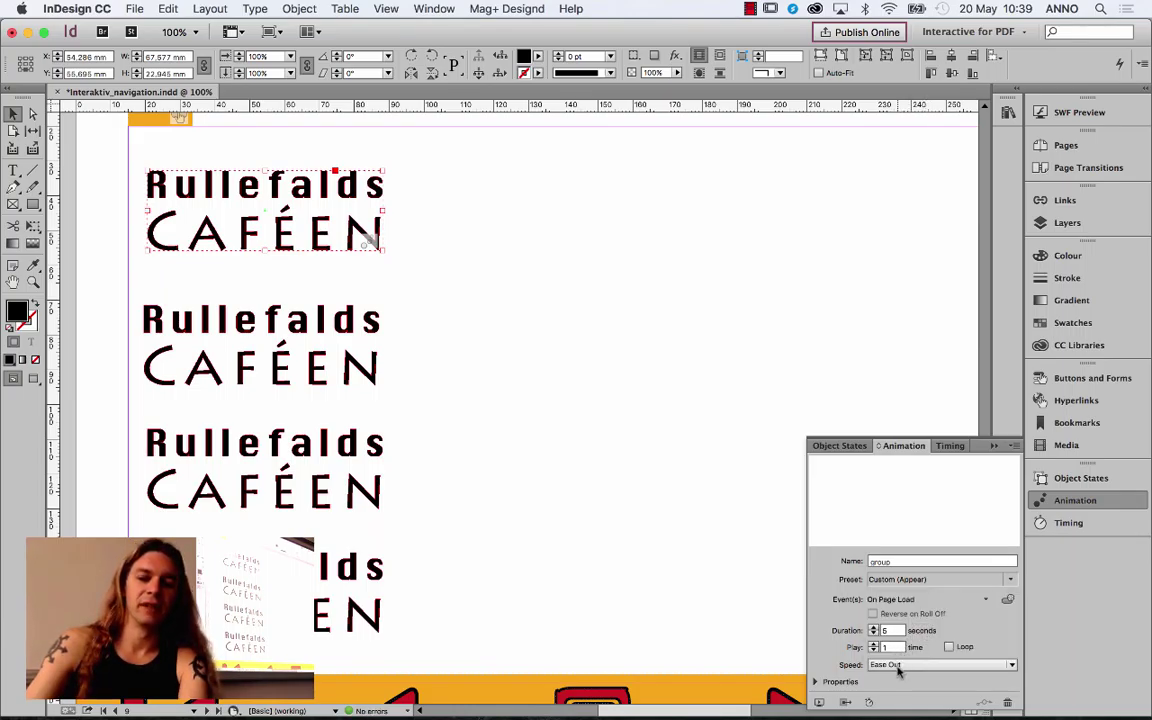
{"action": "left_click", "coordinate": [895, 664]}
{"action": "left_click", "coordinate": [1121, 634]}
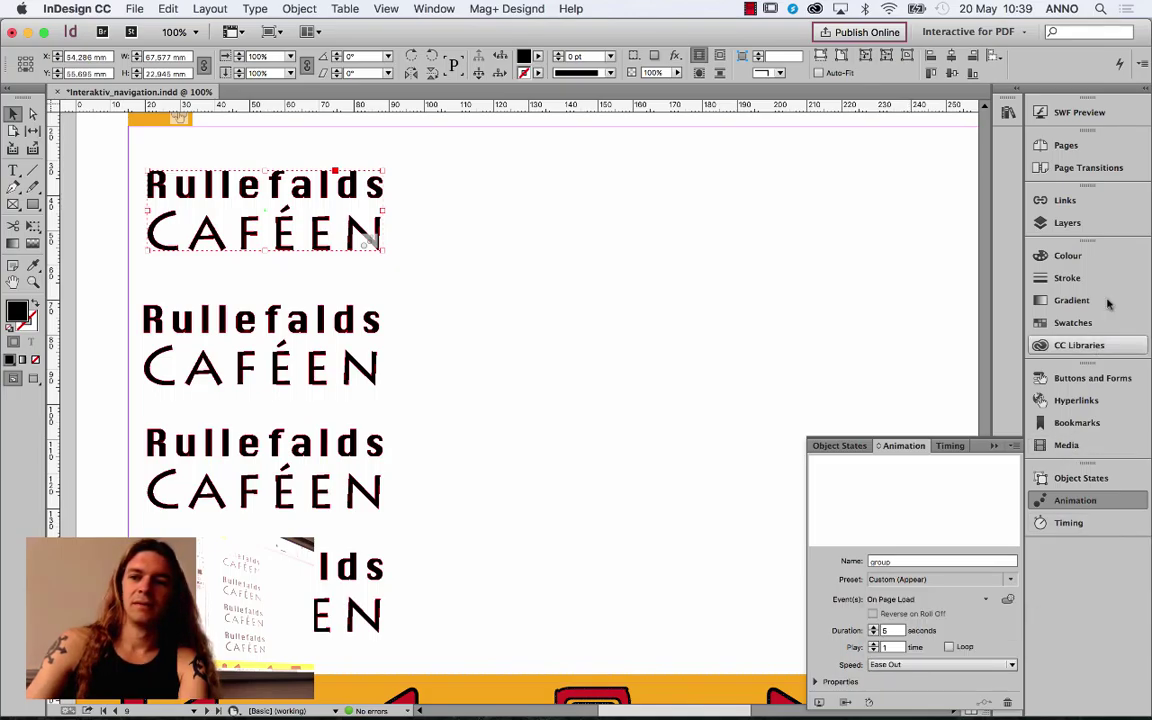
{"action": "left_click", "coordinate": [1075, 113]}
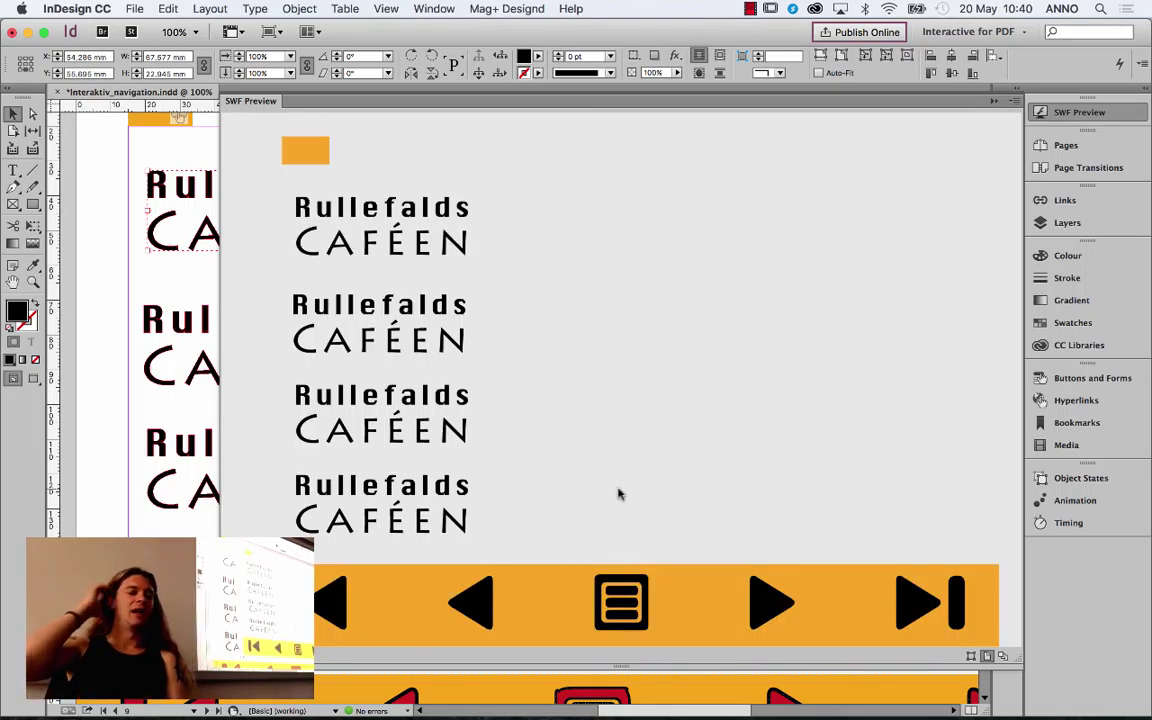
{"action": "left_click", "coordinate": [994, 101]}
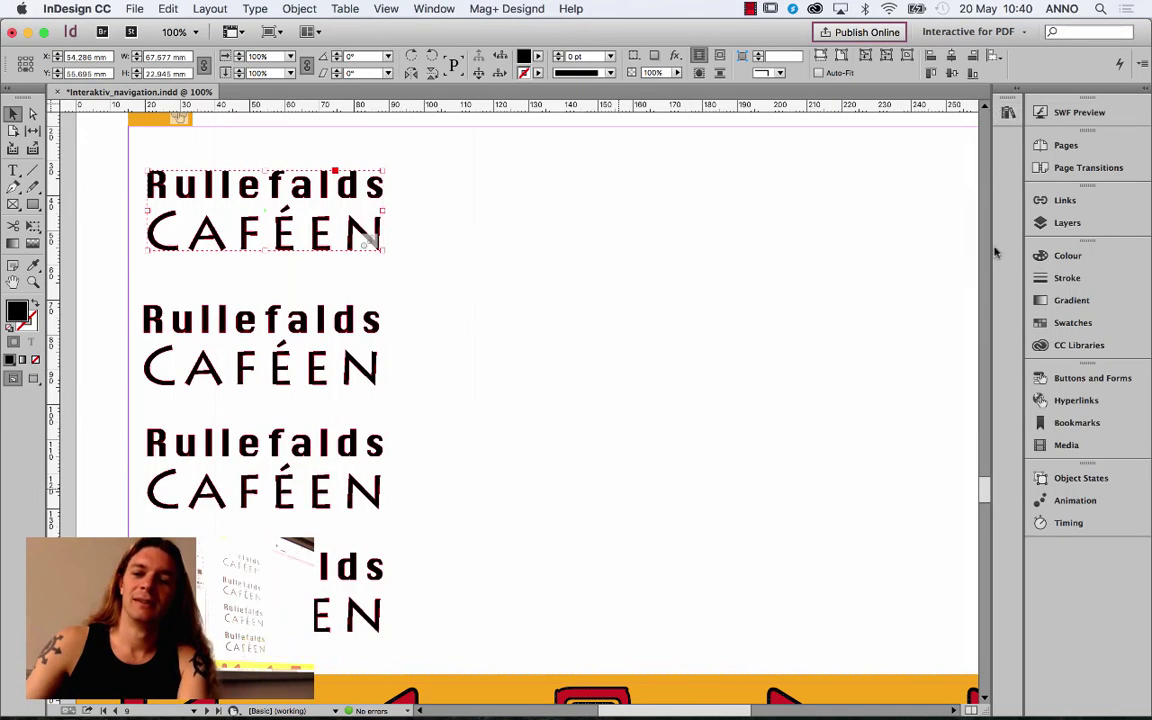
Step: Set the speed of the top title's Appear animation to Ease In and preview the page in SWF Preview
{"action": "left_click", "coordinate": [1075, 500]}
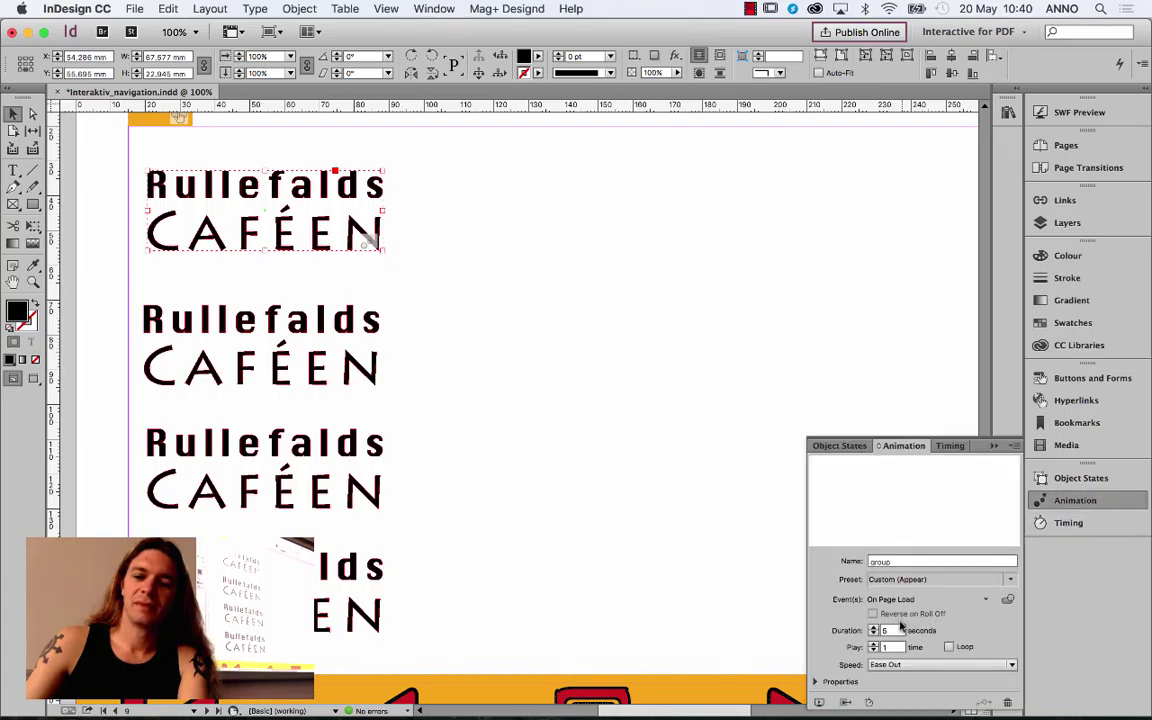
{"action": "left_click", "coordinate": [930, 664]}
{"action": "left_click", "coordinate": [900, 620]}
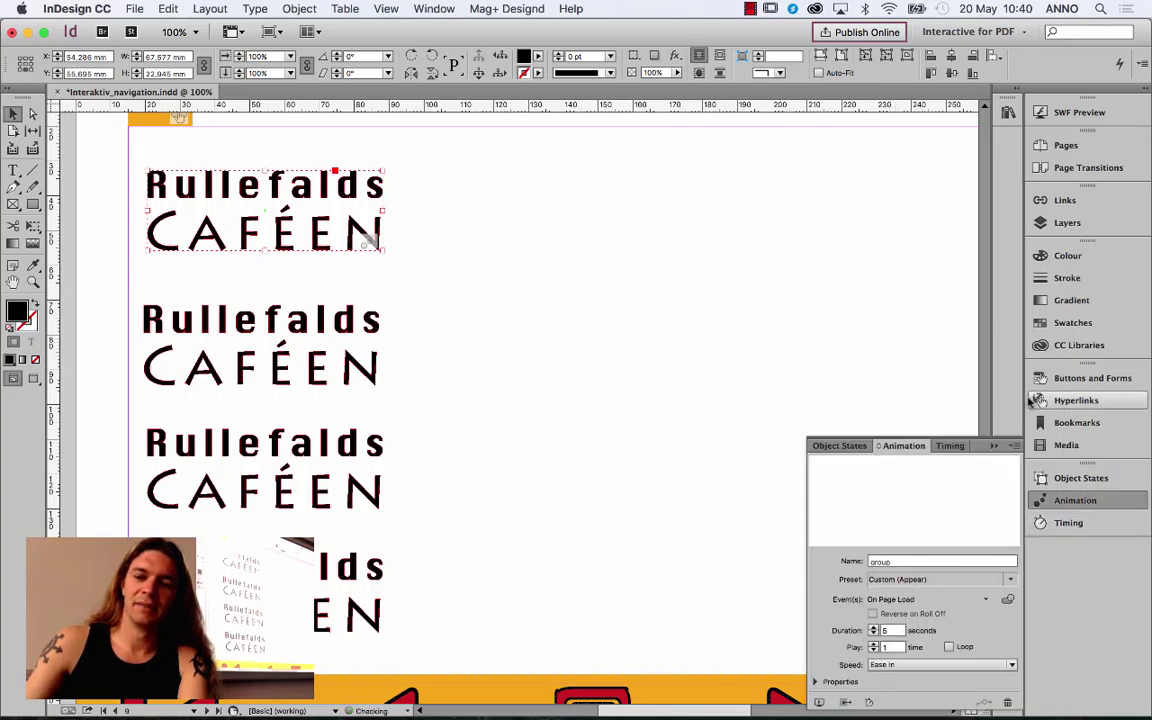
{"action": "left_click", "coordinate": [1079, 112]}
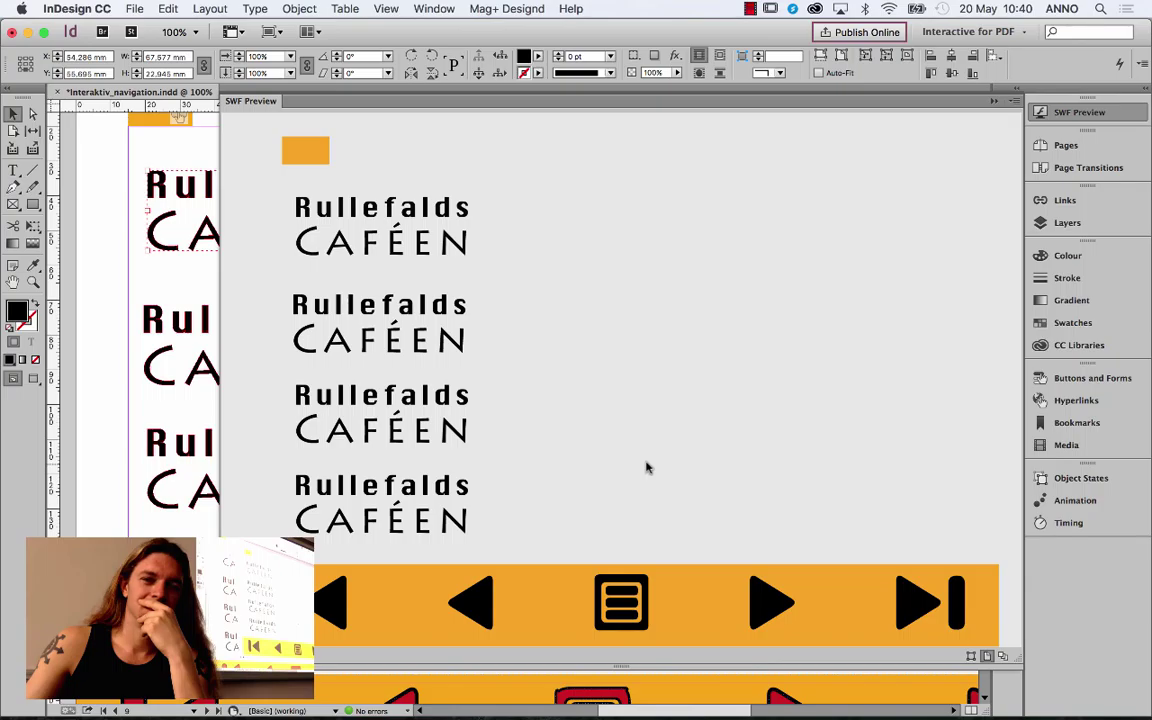
{"action": "left_click", "coordinate": [997, 101]}
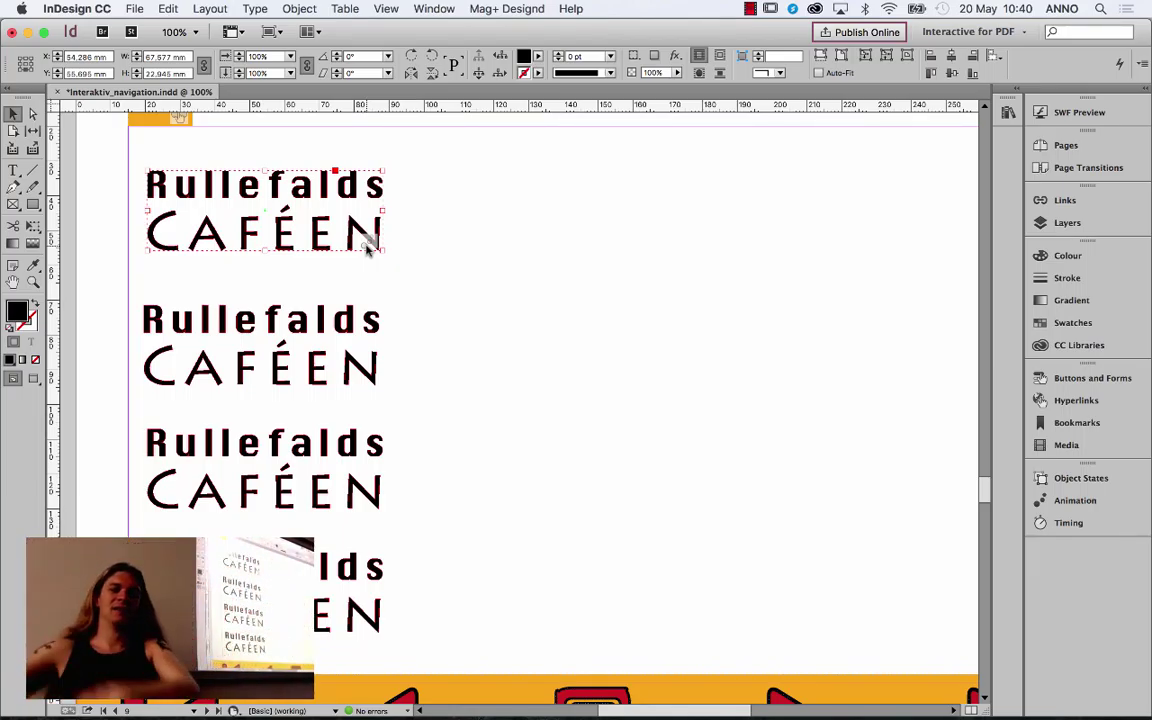
Step: Separate the Animation settings from the Timing settings so both show at once, and look through the animation presets
{"action": "left_click", "coordinate": [1075, 522]}
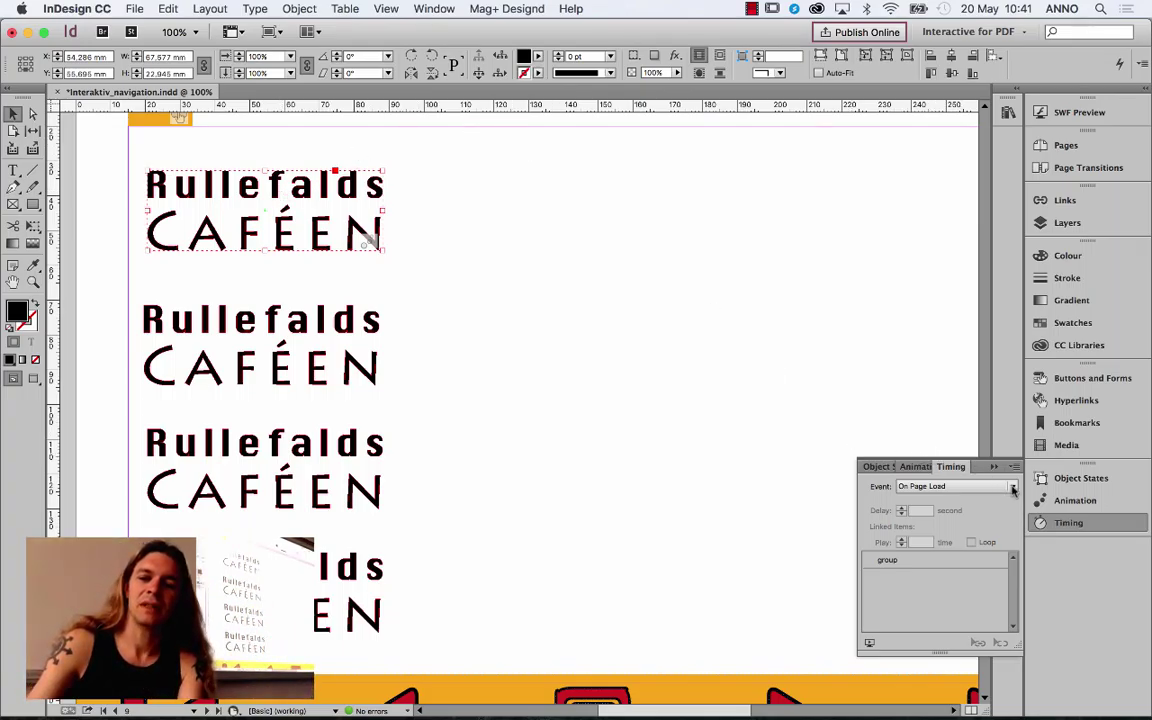
{"action": "left_click", "coordinate": [915, 466]}
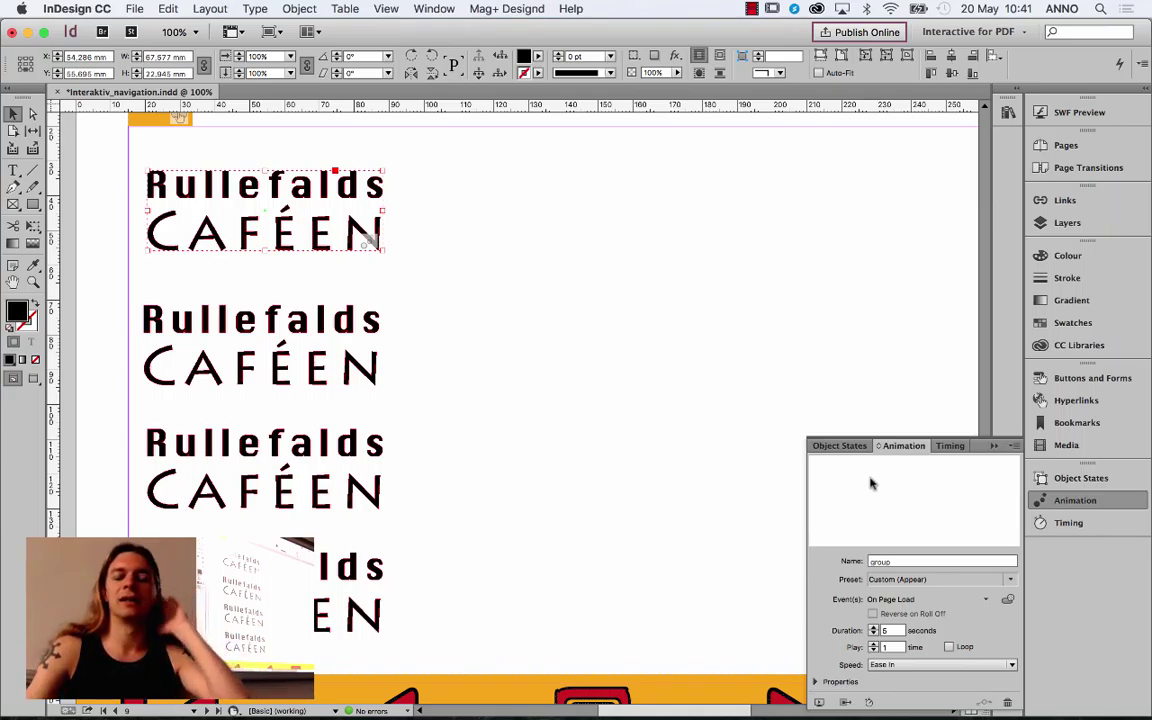
{"action": "left_click_drag", "start_coordinate": [895, 453], "coordinate": [778, 131]}
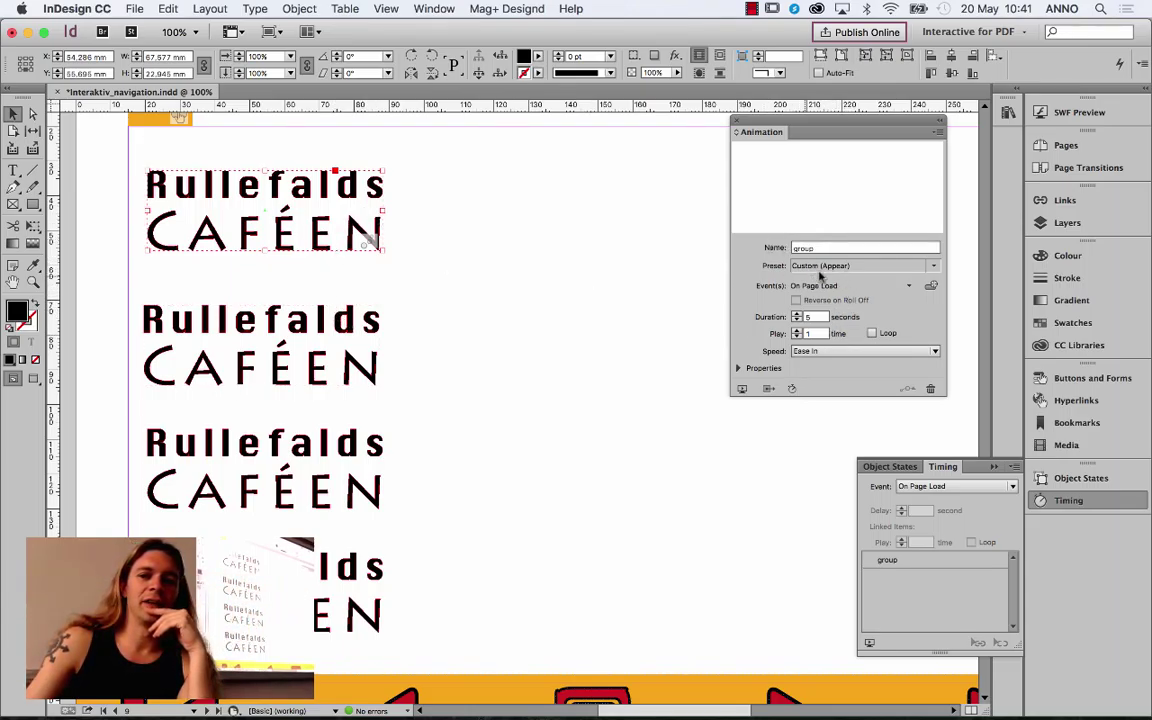
{"action": "left_click", "coordinate": [933, 265]}
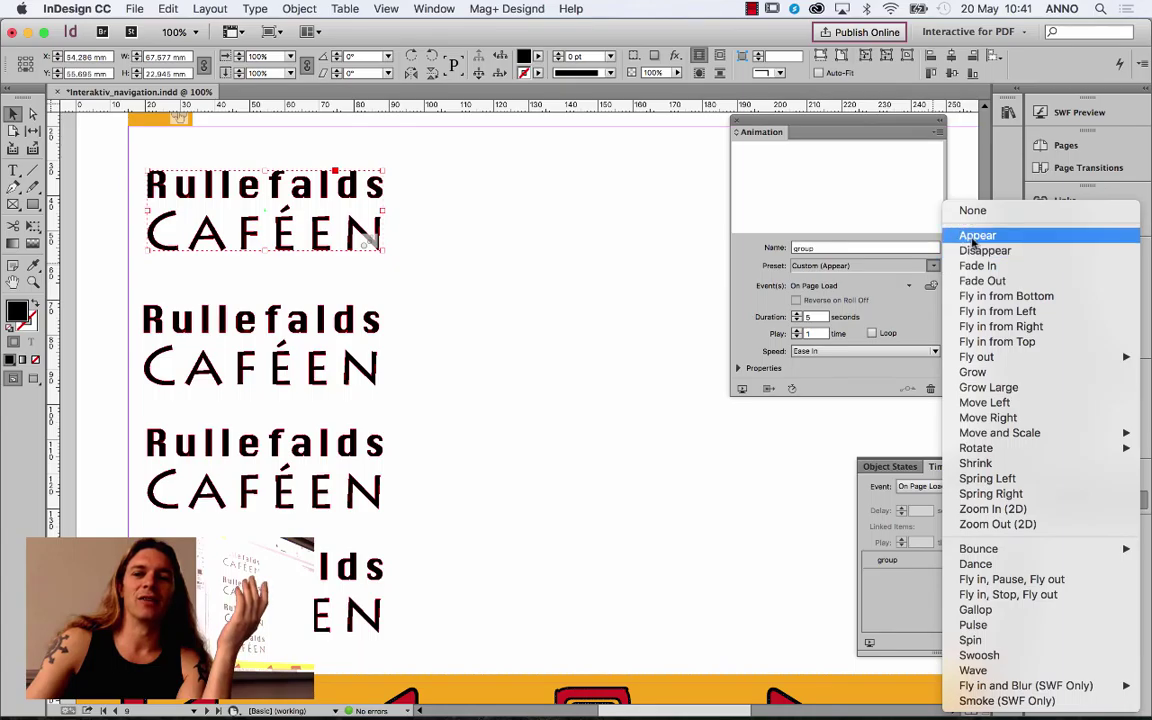
{"action": "left_click", "coordinate": [690, 255]}
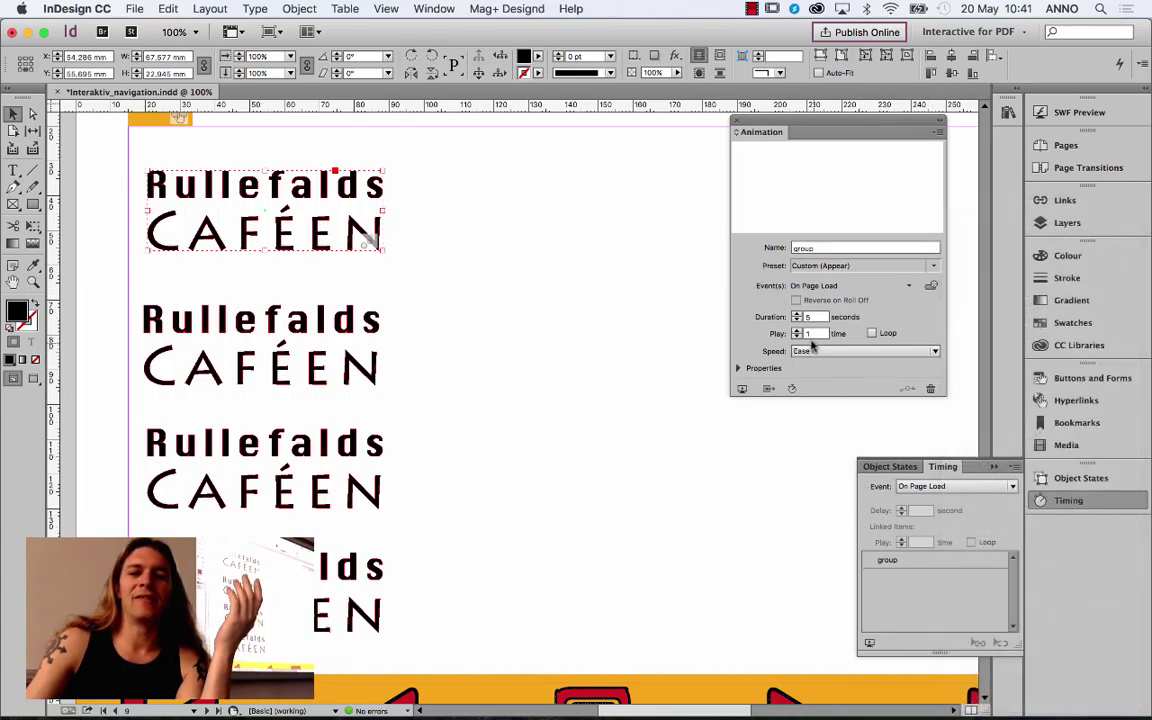
Step: Expand the top logo's animation properties, try Hide After Animating, and look over the available trigger events
{"action": "left_click", "coordinate": [740, 368]}
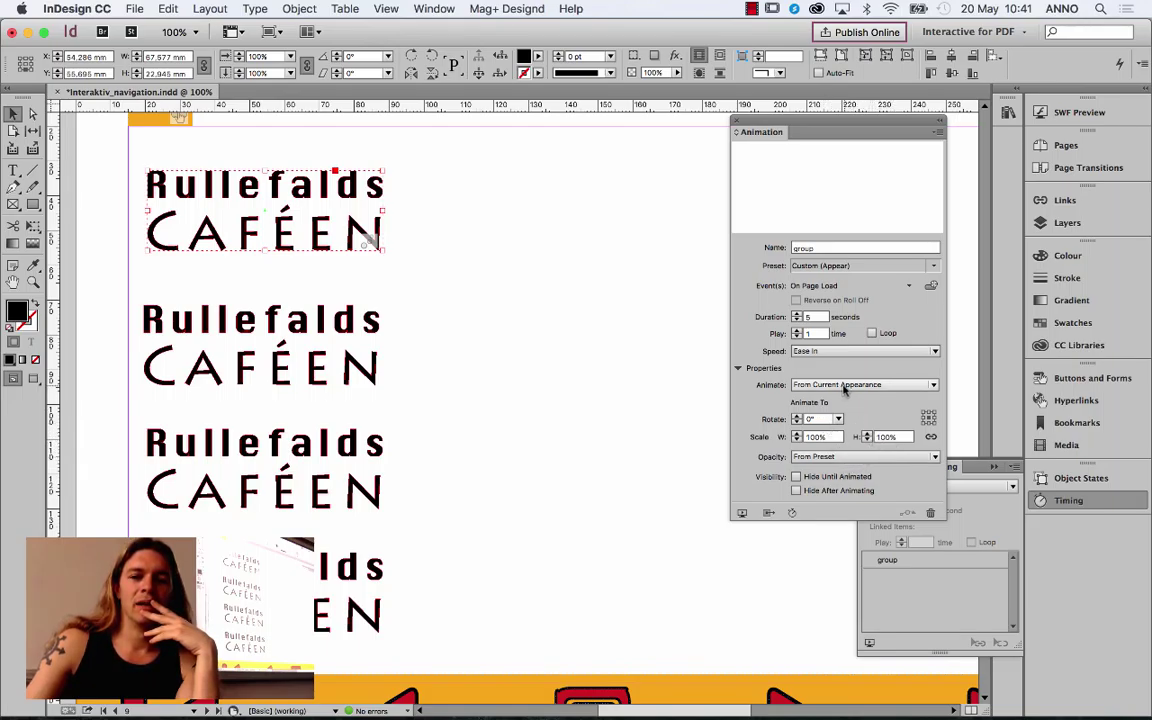
{"action": "left_click", "coordinate": [797, 491]}
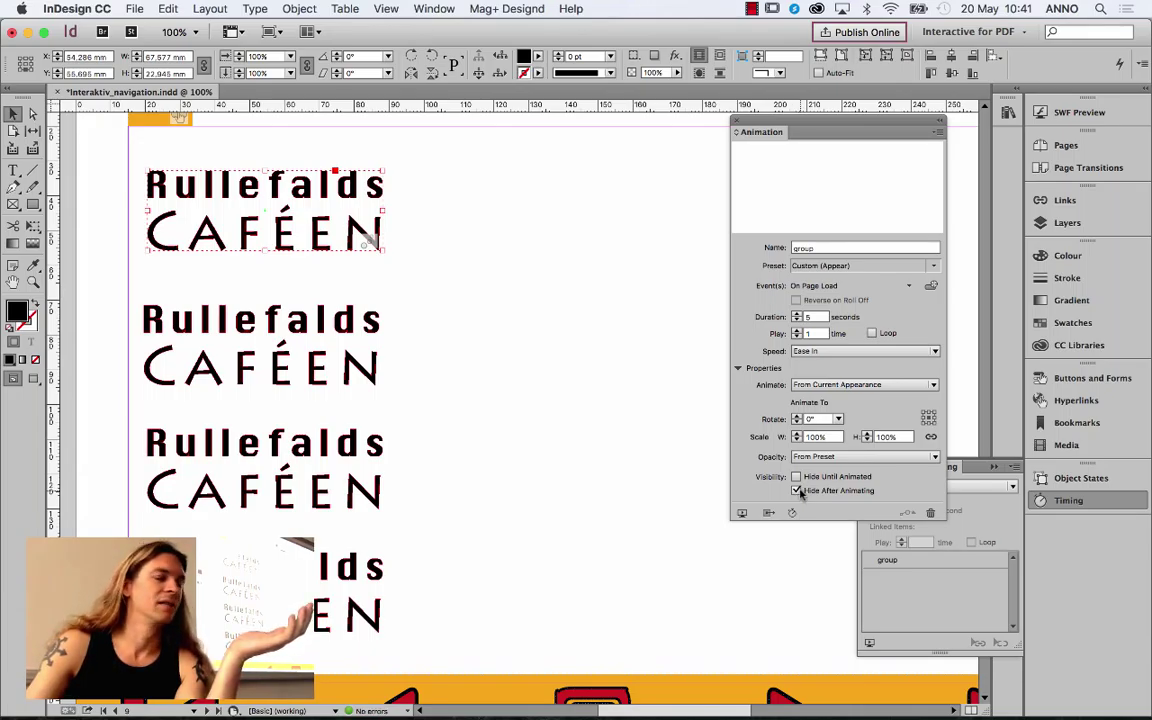
{"action": "left_click", "coordinate": [797, 491]}
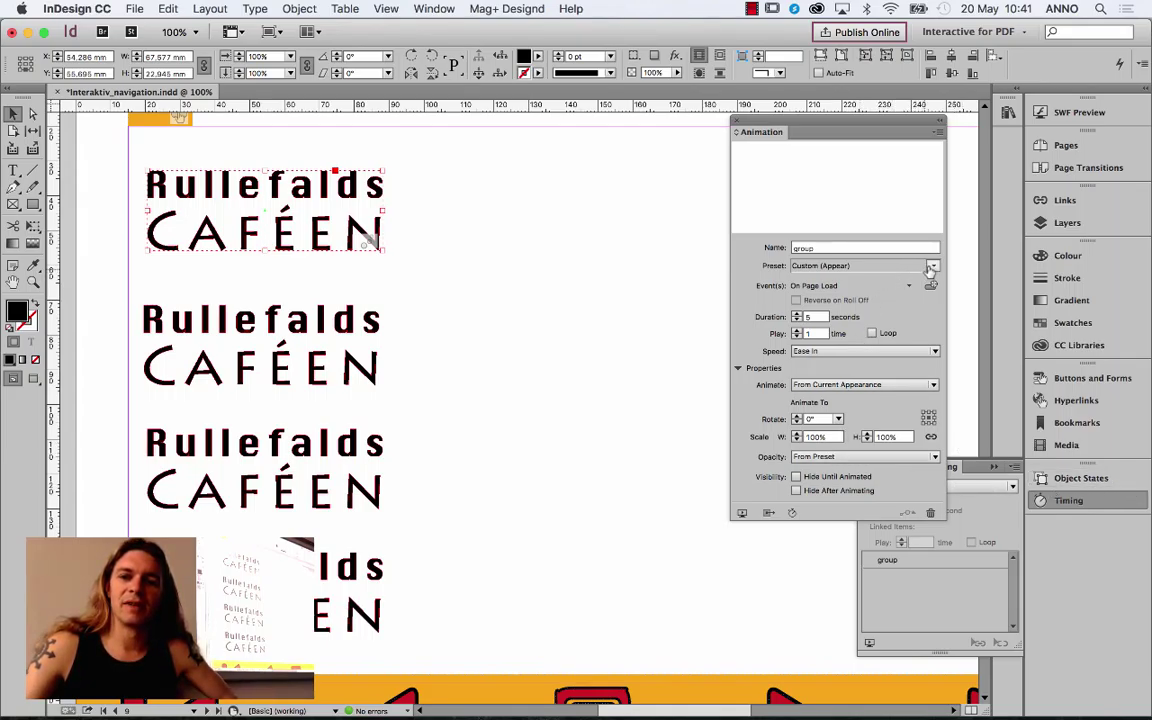
{"action": "left_click", "coordinate": [909, 286]}
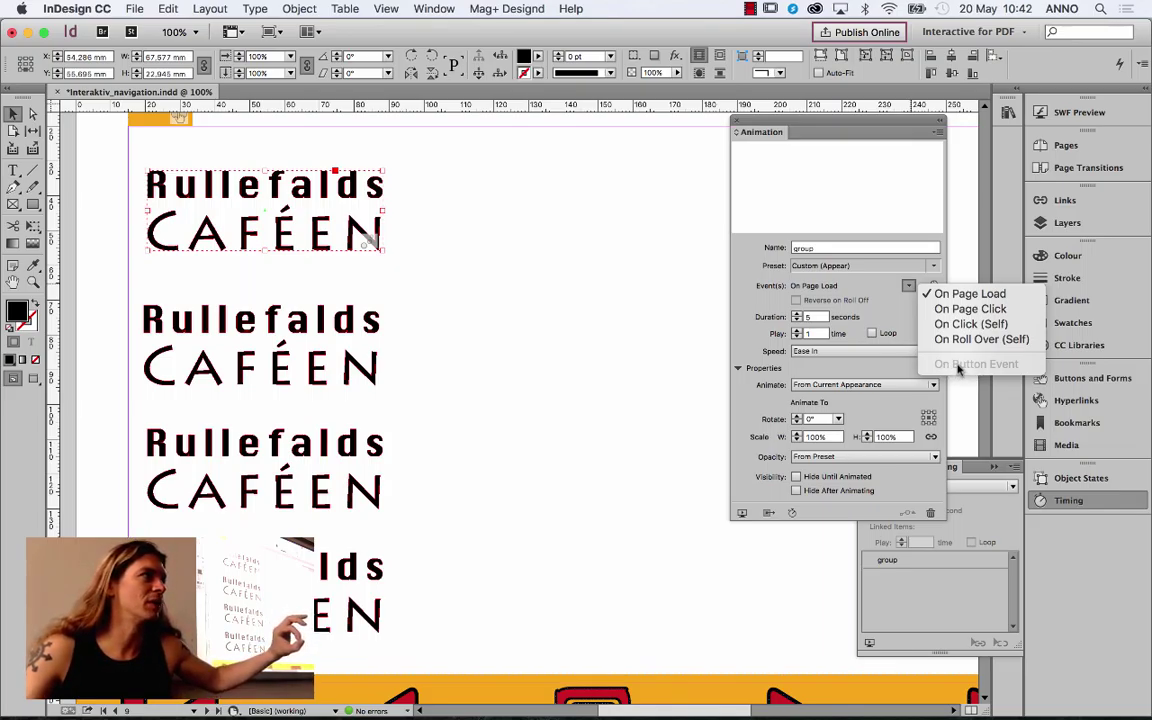
{"action": "left_click", "coordinate": [1107, 571]}
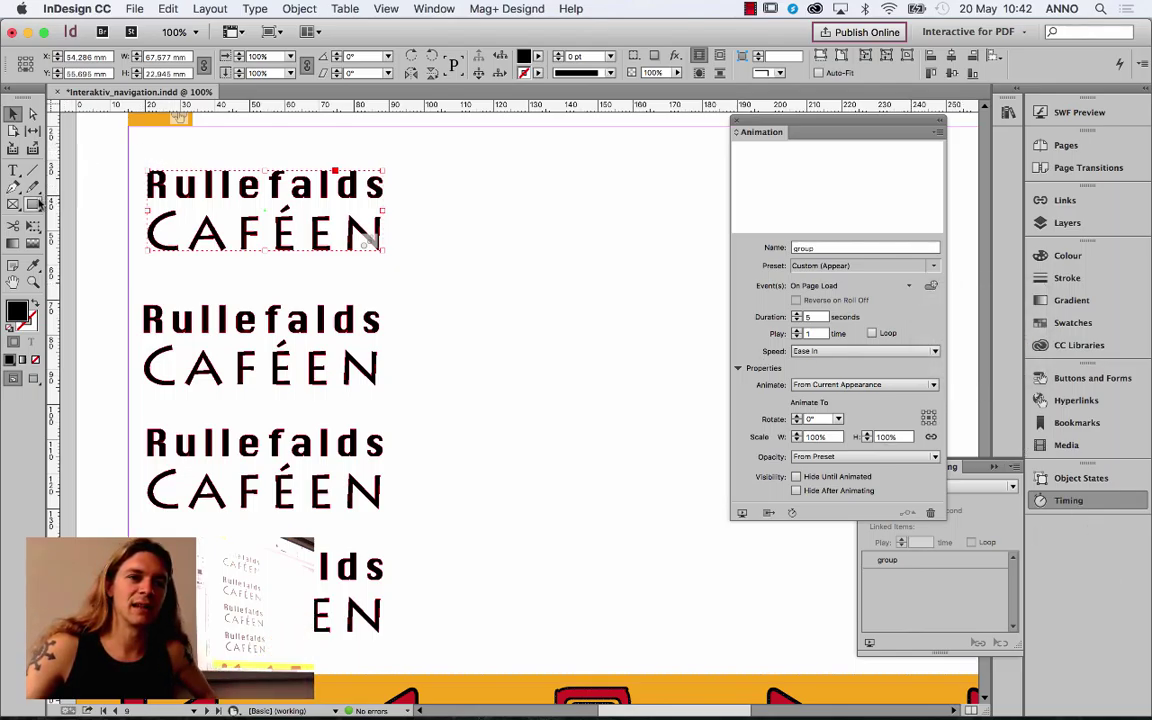
Step: Draw an orange rectangle about 32.5 × 22.2 mm beside the top logo and make it a button that plays the group's animation
{"action": "left_click", "coordinate": [14, 203]}
{"action": "left_click_drag", "start_coordinate": [457, 190], "coordinate": [570, 267]}
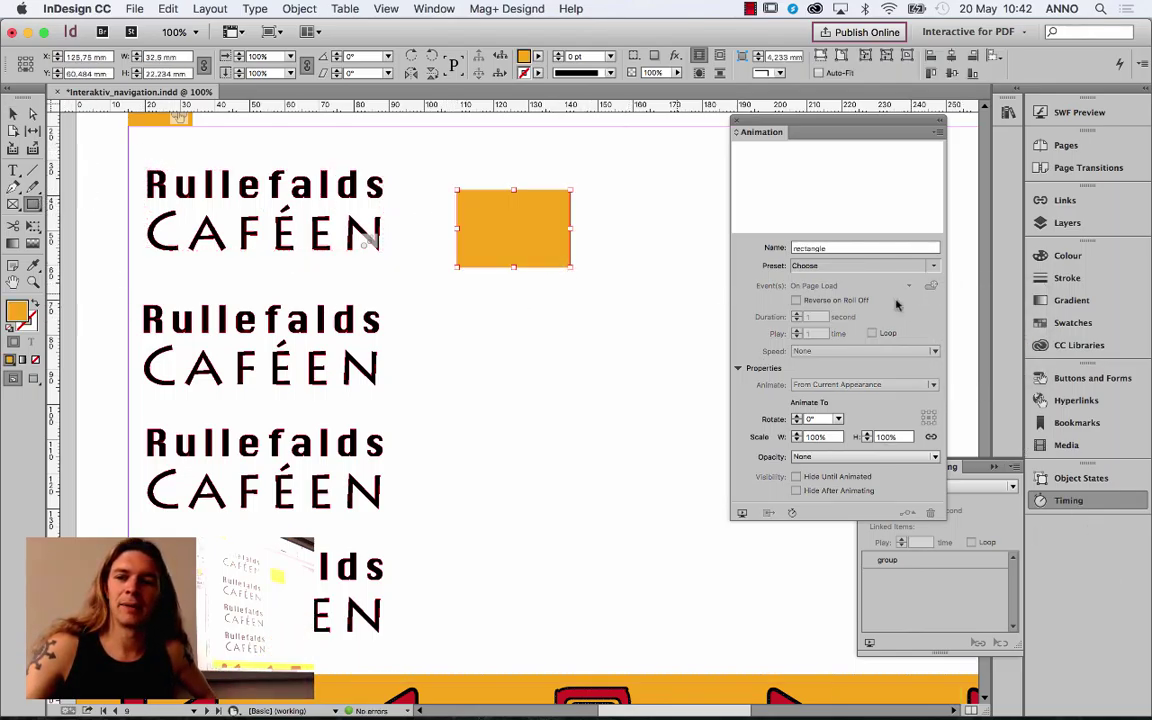
{"action": "left_click", "coordinate": [1088, 378]}
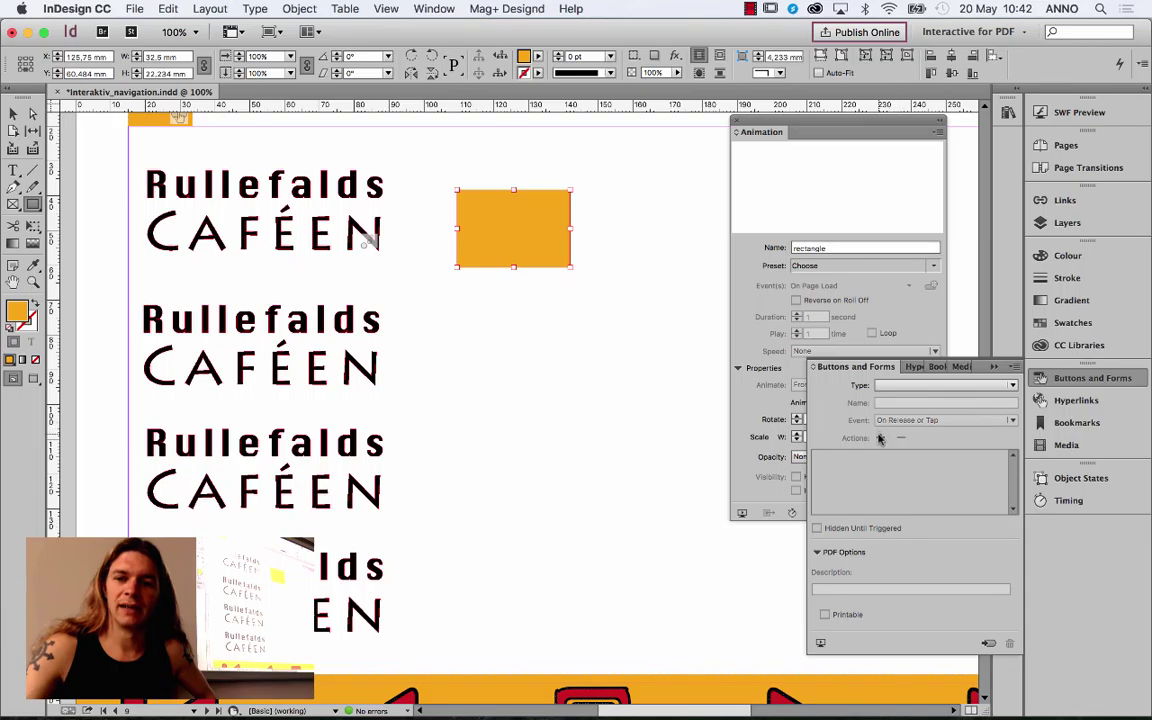
{"action": "left_click", "coordinate": [881, 438]}
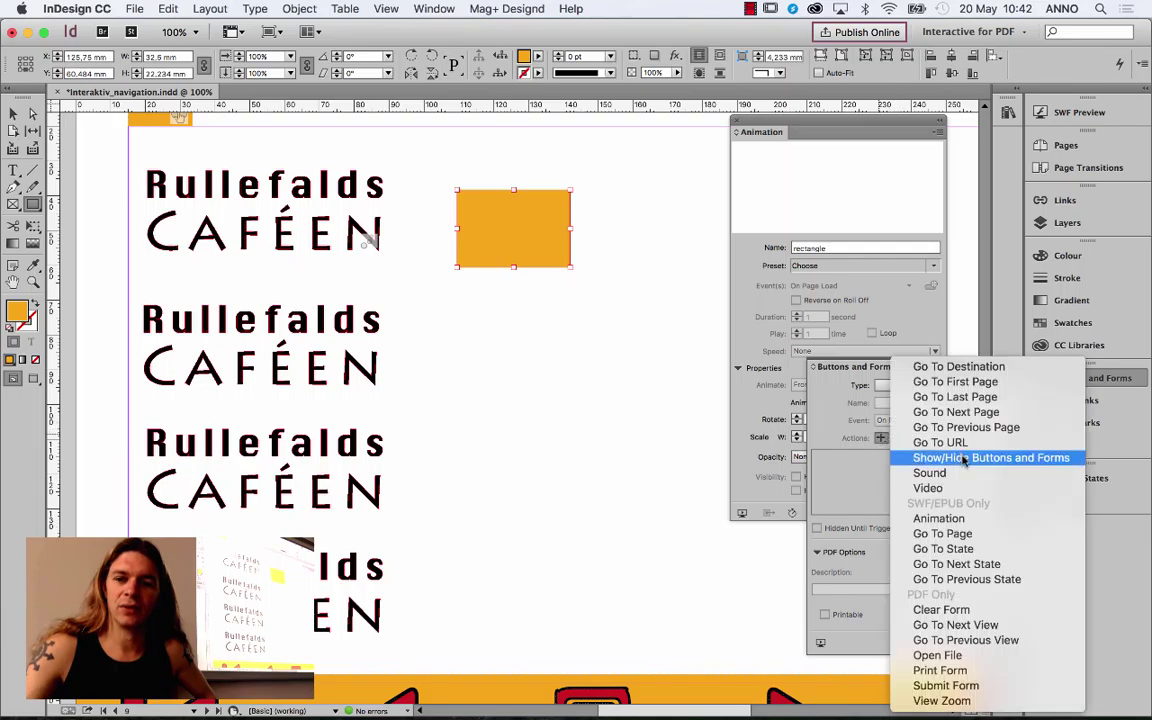
{"action": "left_click", "coordinate": [938, 519]}
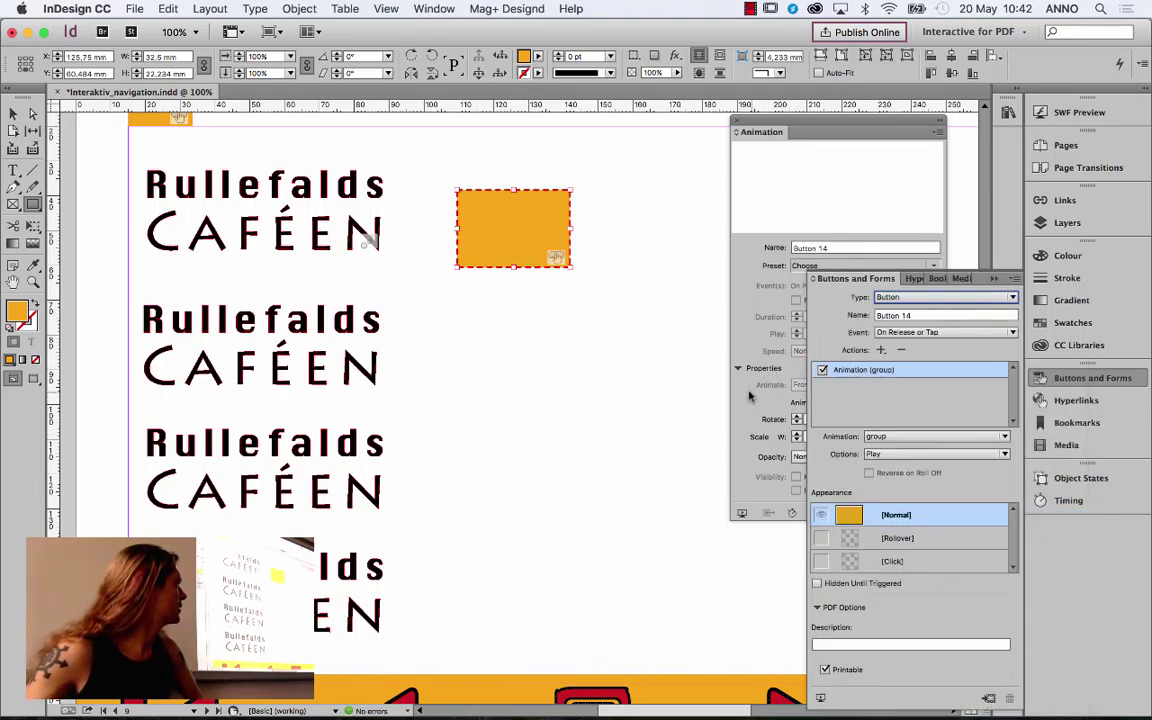
Step: Remove the On Page Load event from the top logo's animation, leaving only the button event as its trigger
{"action": "left_click", "coordinate": [13, 113]}
{"action": "left_click", "coordinate": [240, 218]}
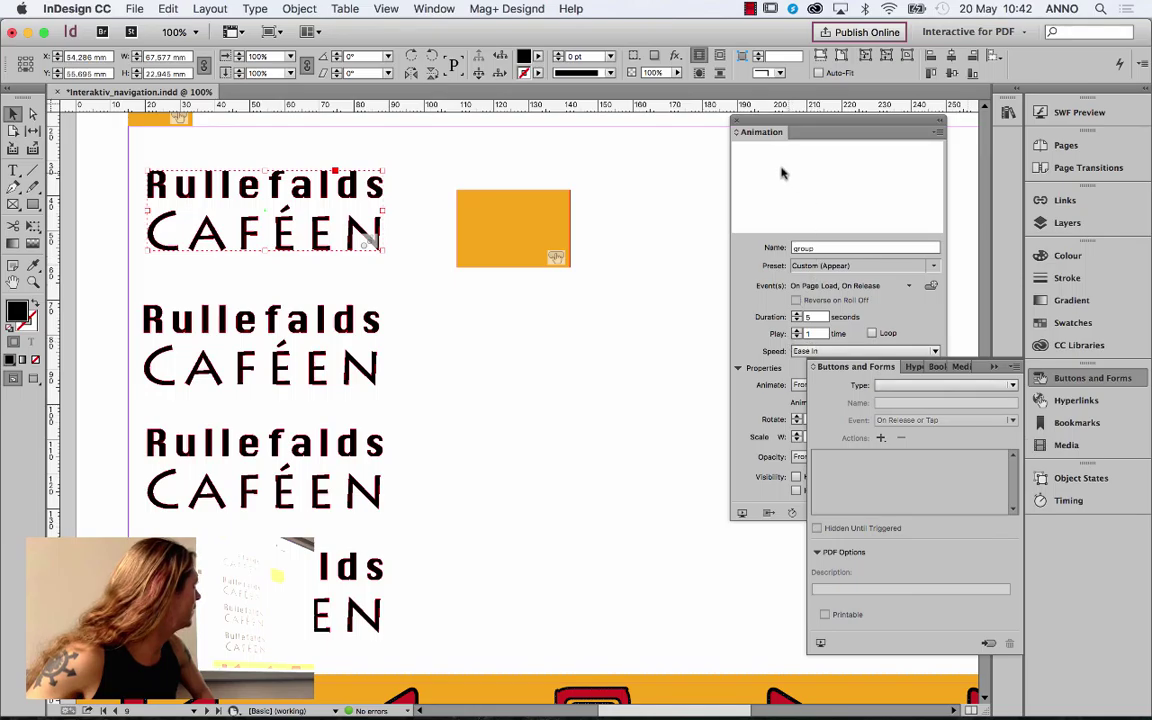
{"action": "left_click_drag", "start_coordinate": [783, 133], "coordinate": [736, 133]}
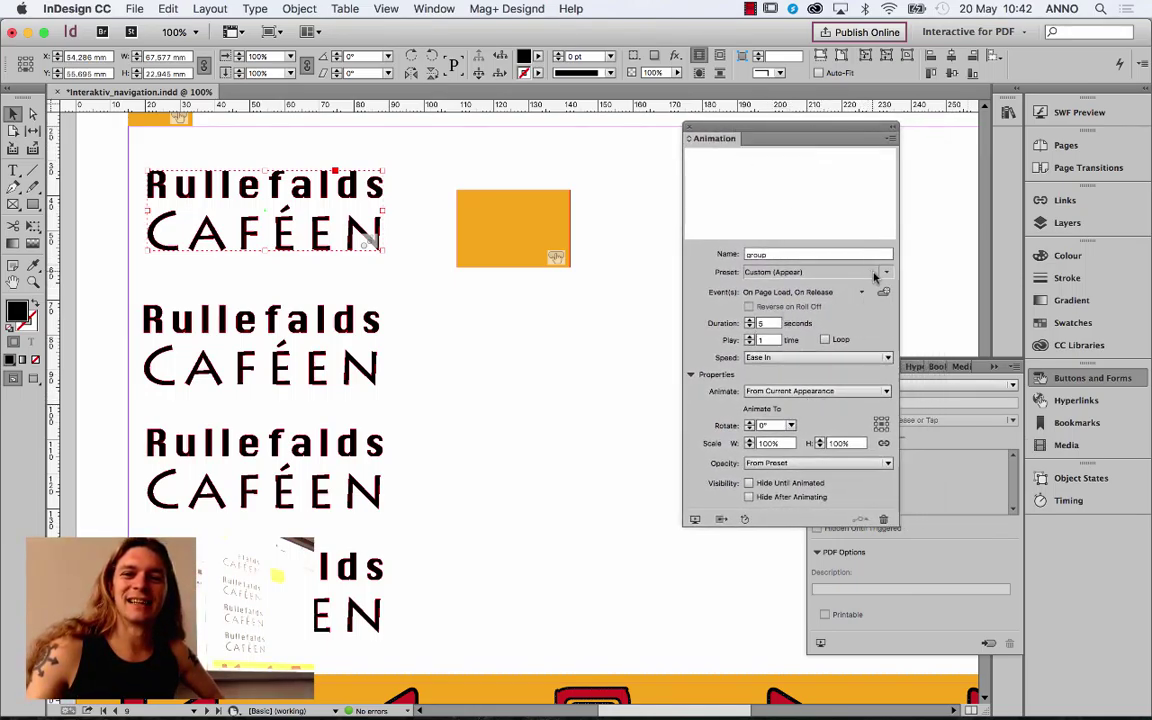
{"action": "left_click", "coordinate": [861, 292]}
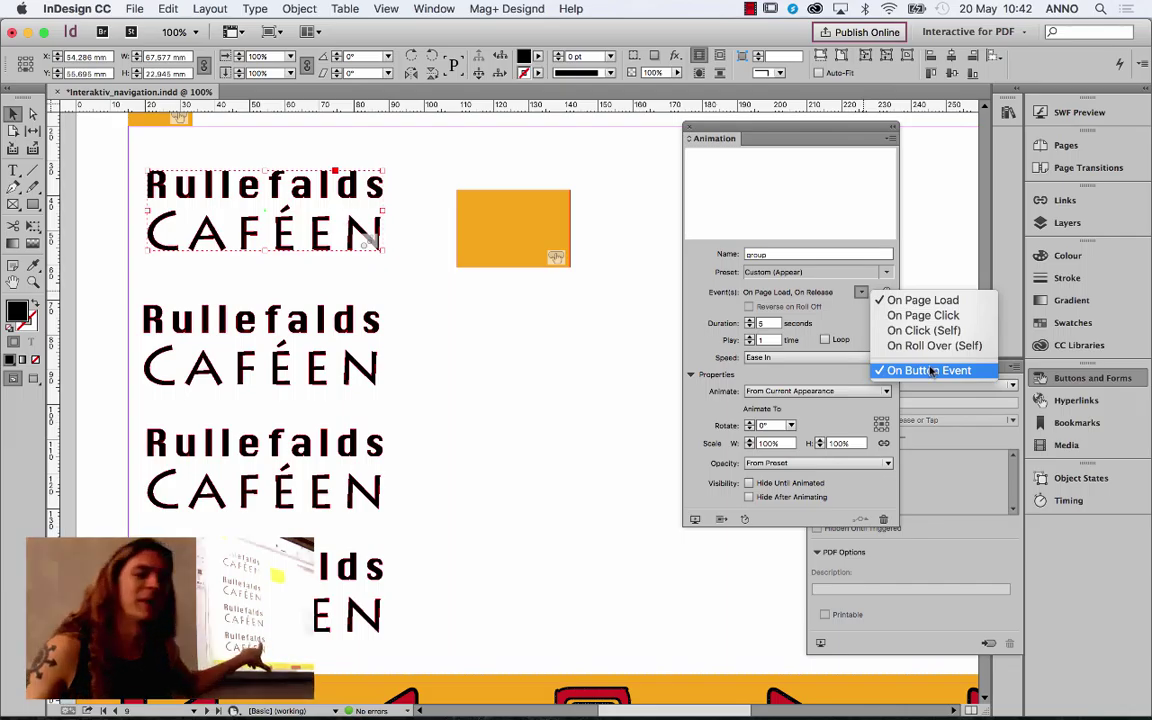
{"action": "left_click", "coordinate": [930, 300]}
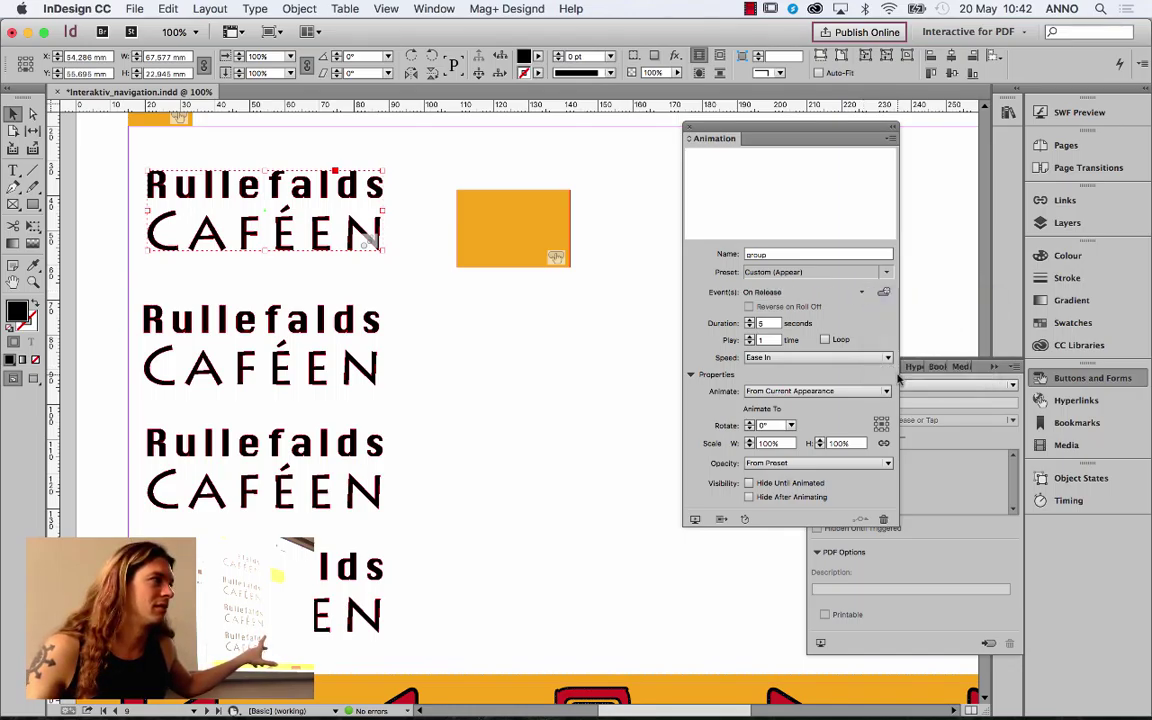
{"action": "left_click", "coordinate": [790, 292]}
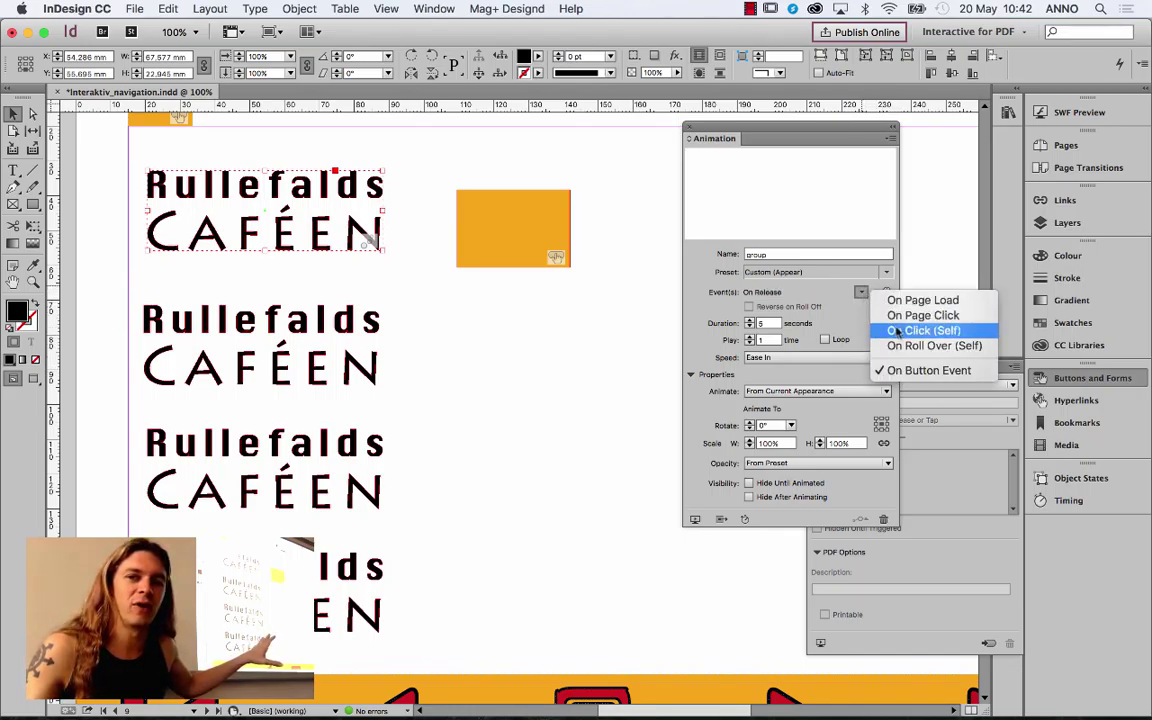
{"action": "left_click", "coordinate": [840, 324]}
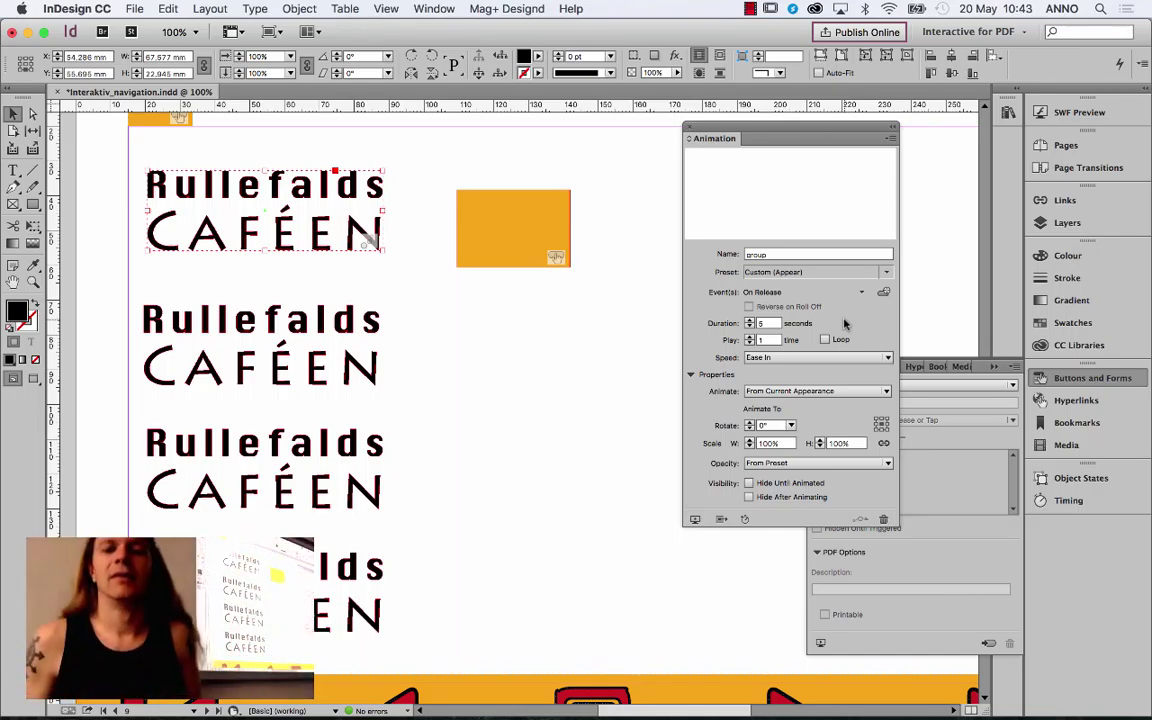
Step: Move the orange button farther from the top logo, to X 141.5 mm and Y 53.984 mm, and preview the page as SWF
{"action": "left_click_drag", "start_coordinate": [548, 232], "coordinate": [609, 206]}
{"action": "left_click", "coordinate": [1040, 114]}
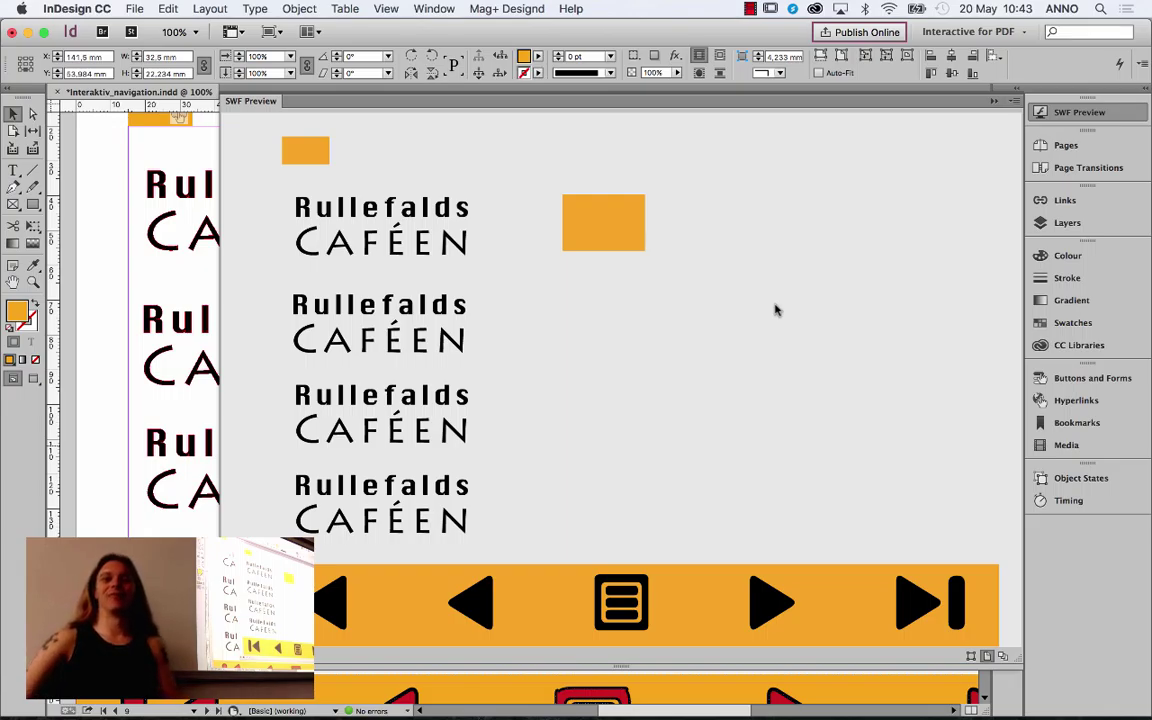
{"action": "left_click", "coordinate": [993, 101]}
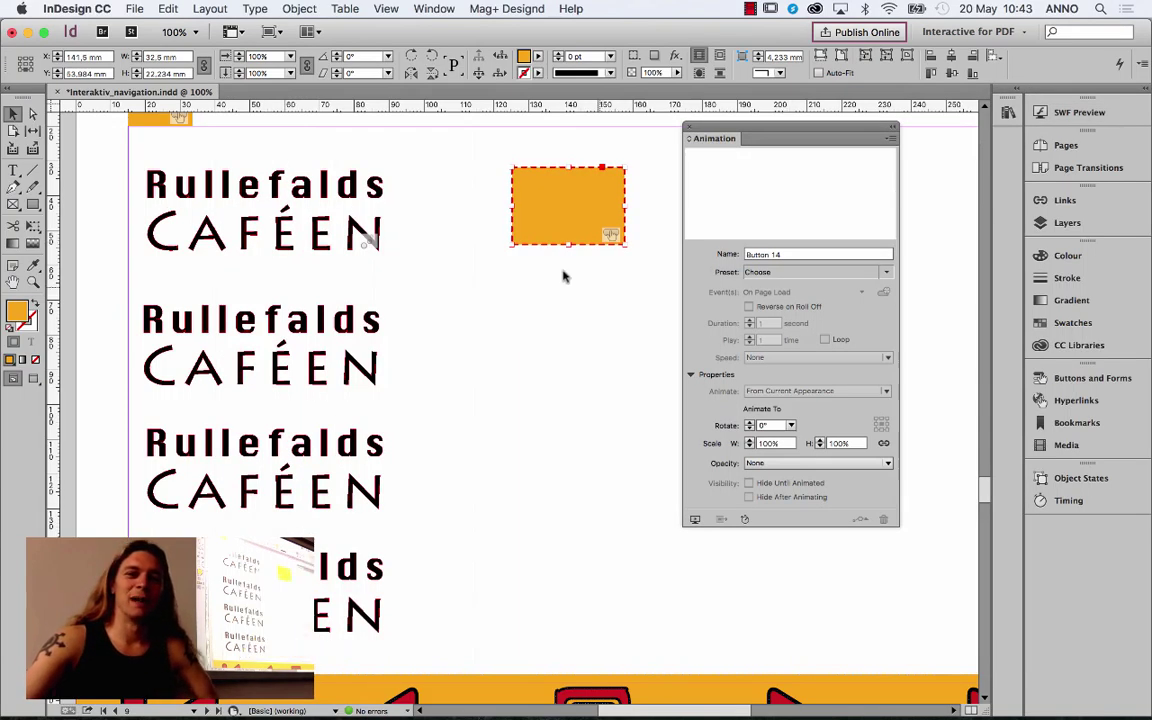
Step: Set the top logo's animation duration to 1 second and preview the result as SWF
{"action": "left_click", "coordinate": [348, 184]}
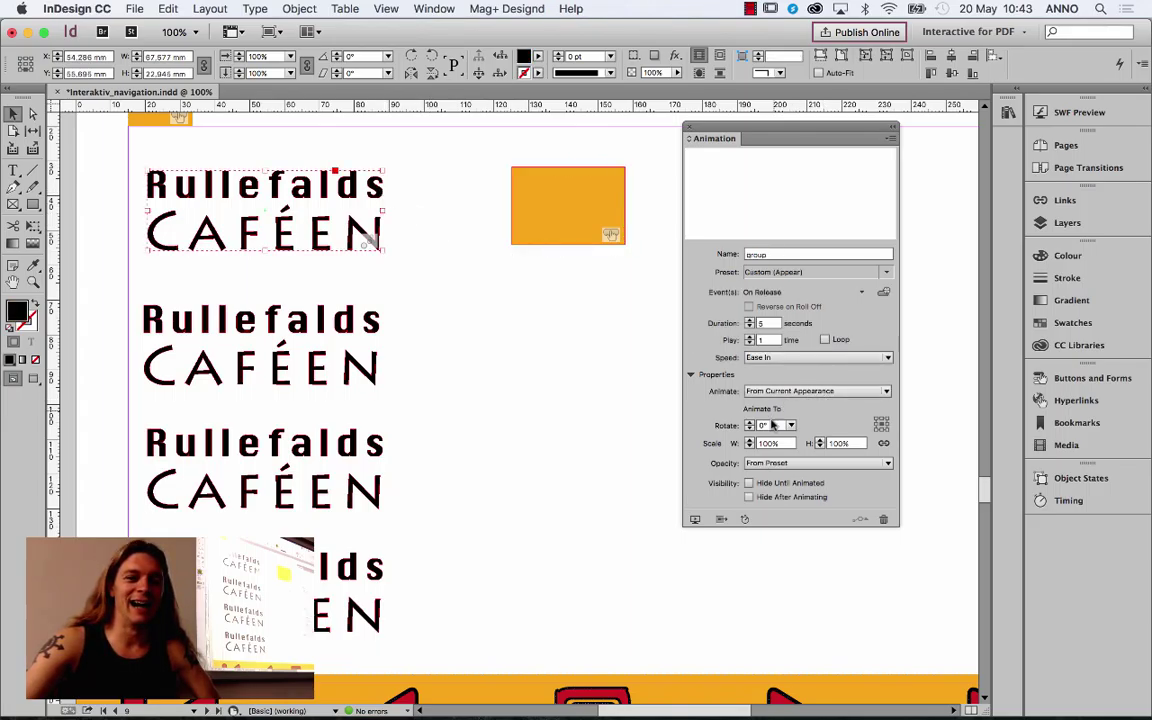
{"action": "double_click", "coordinate": [765, 323]}
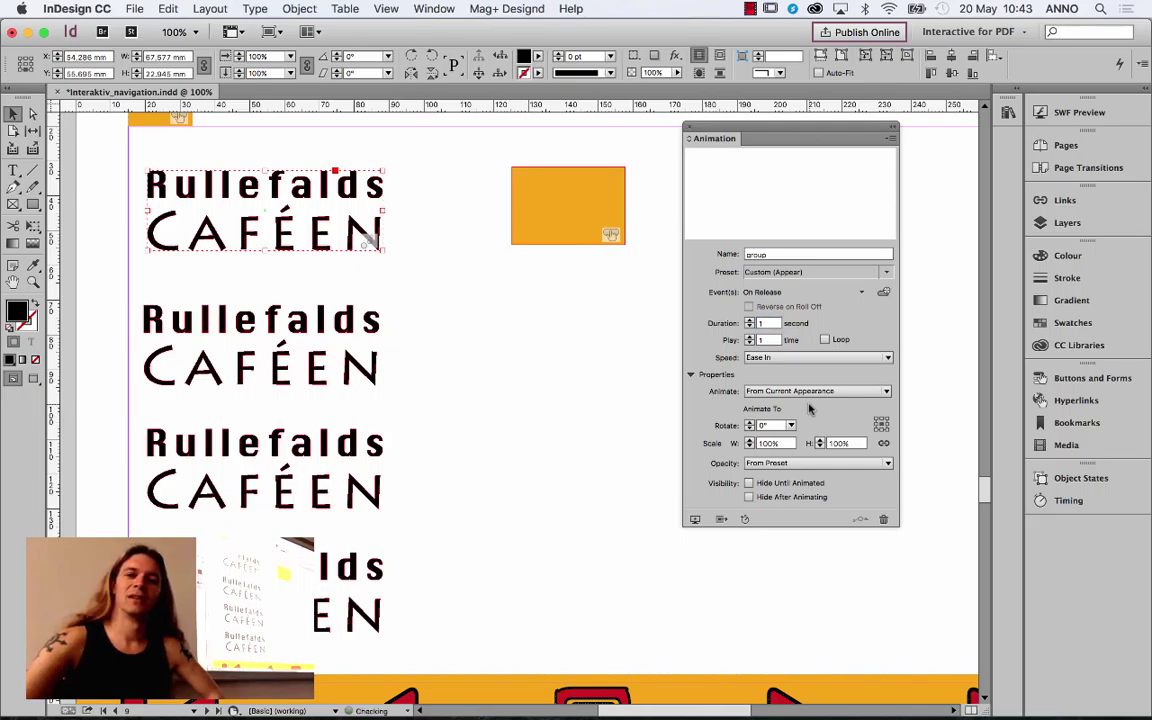
{"action": "left_click", "coordinate": [1121, 114]}
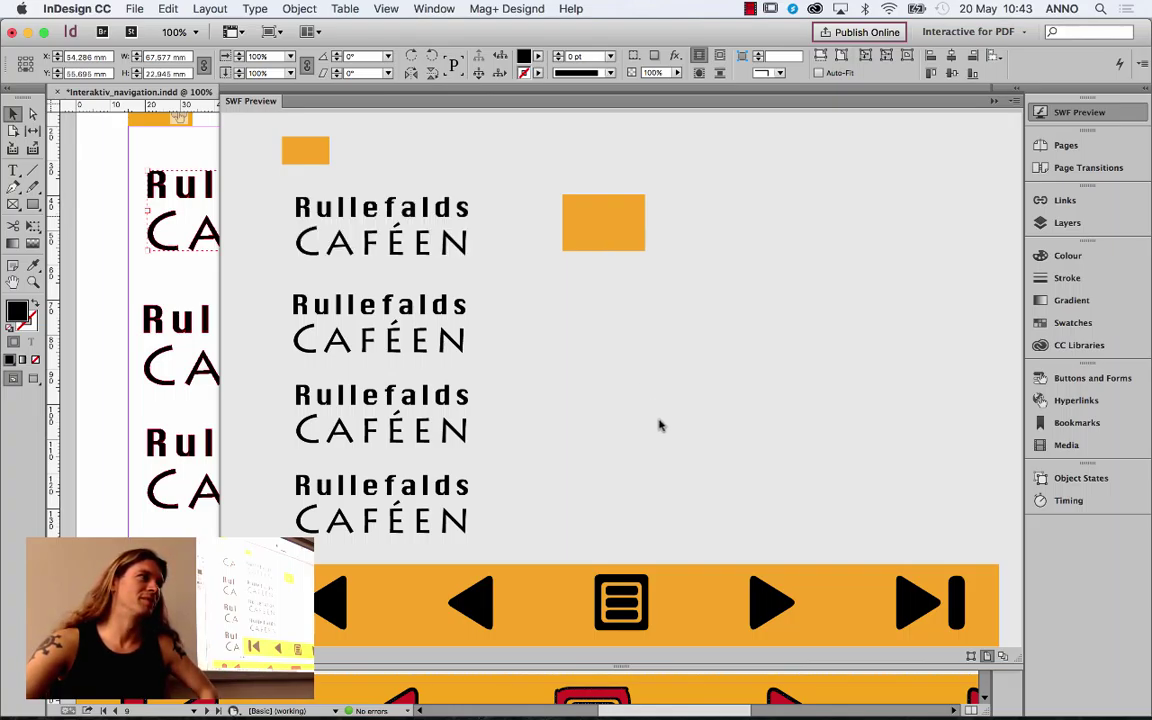
{"action": "left_click", "coordinate": [993, 101]}
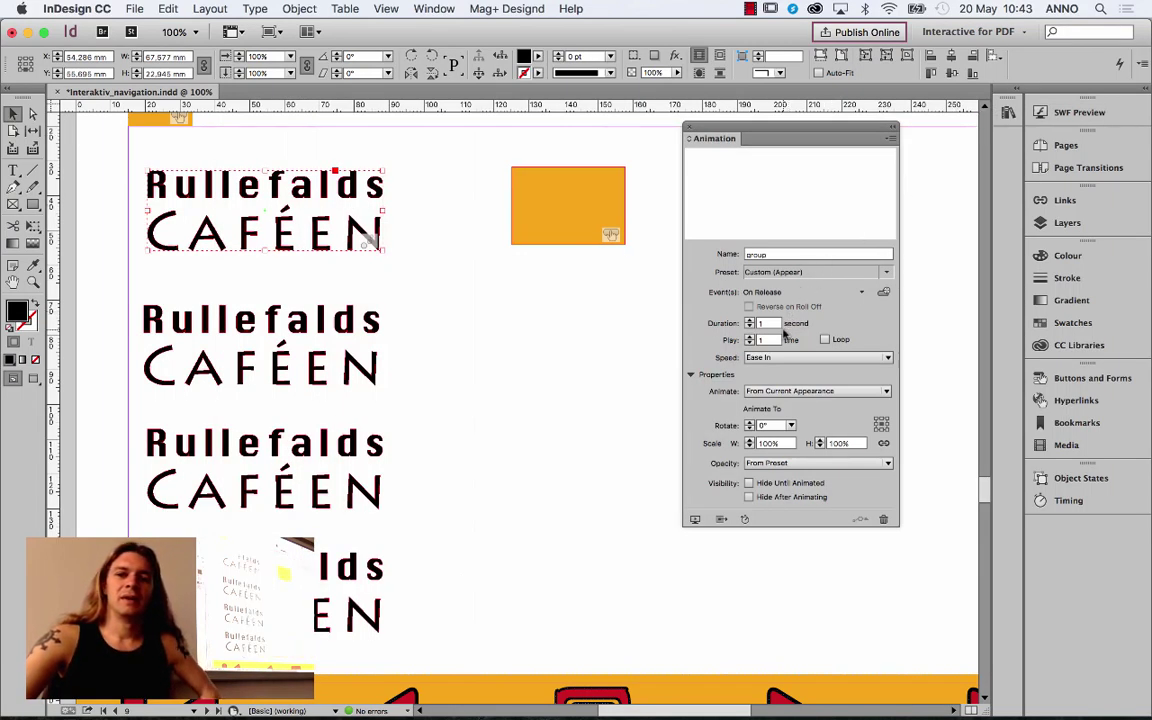
Step: Apply the Move Left and Grow animation preset to the second logo
{"action": "left_click", "coordinate": [252, 298]}
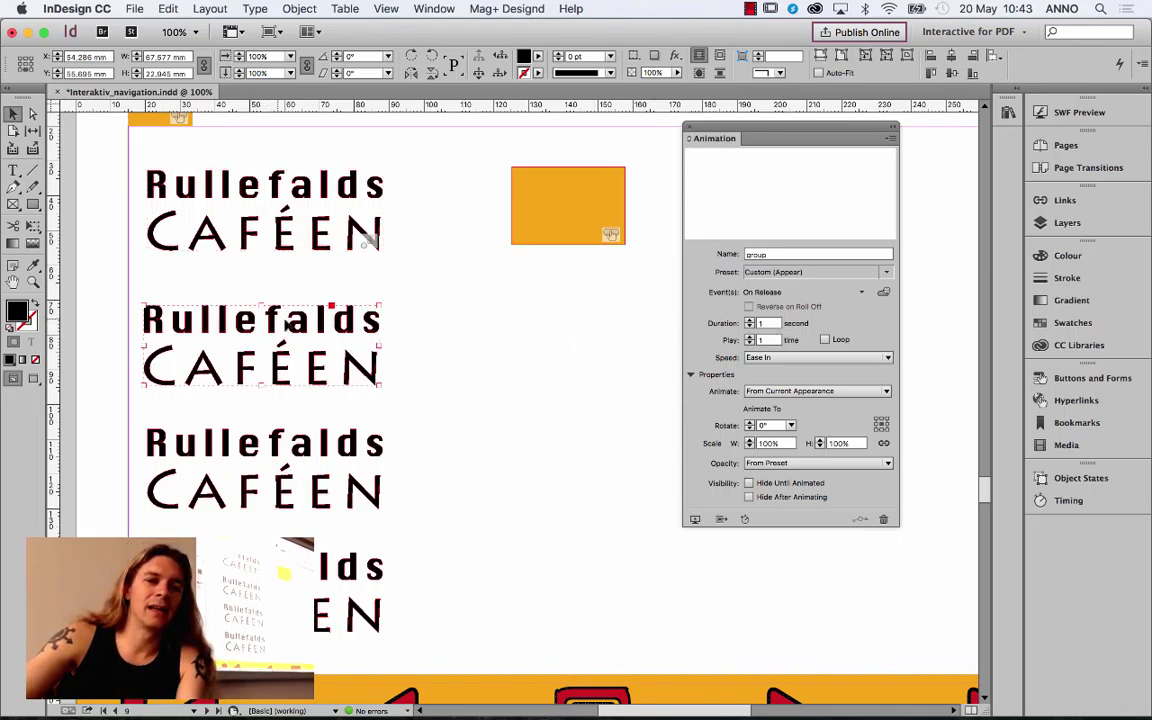
{"action": "left_click", "coordinate": [864, 272]}
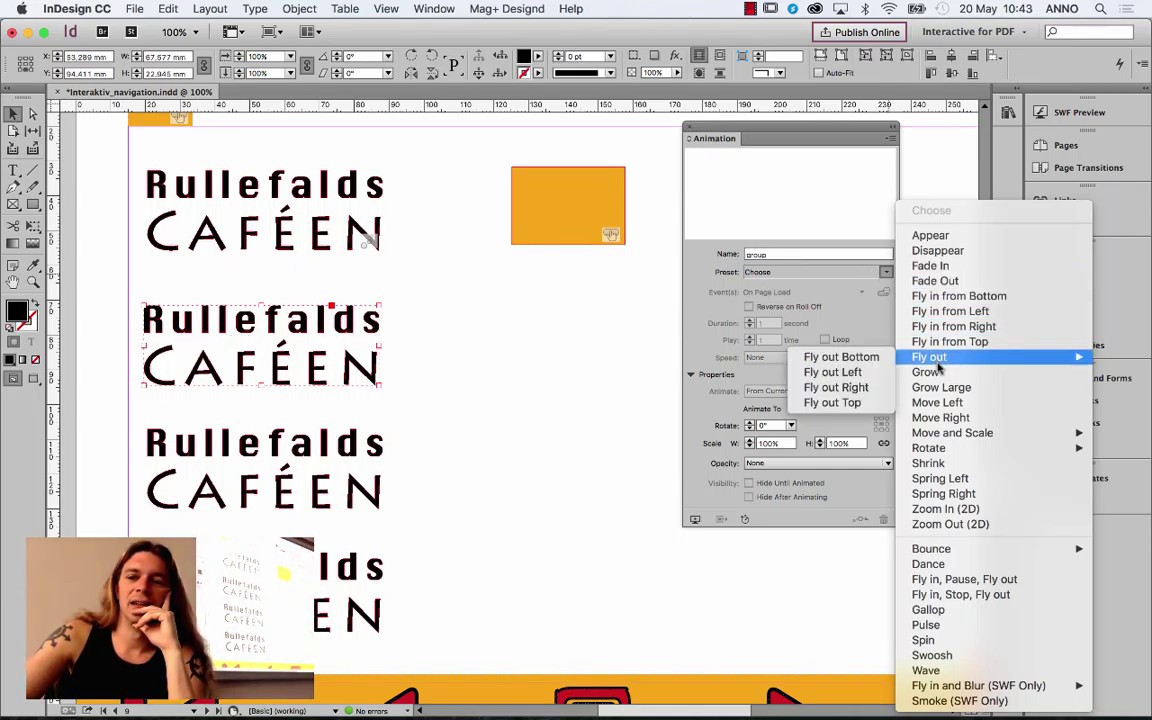
{"action": "mouse_move", "coordinate": [950, 437]}
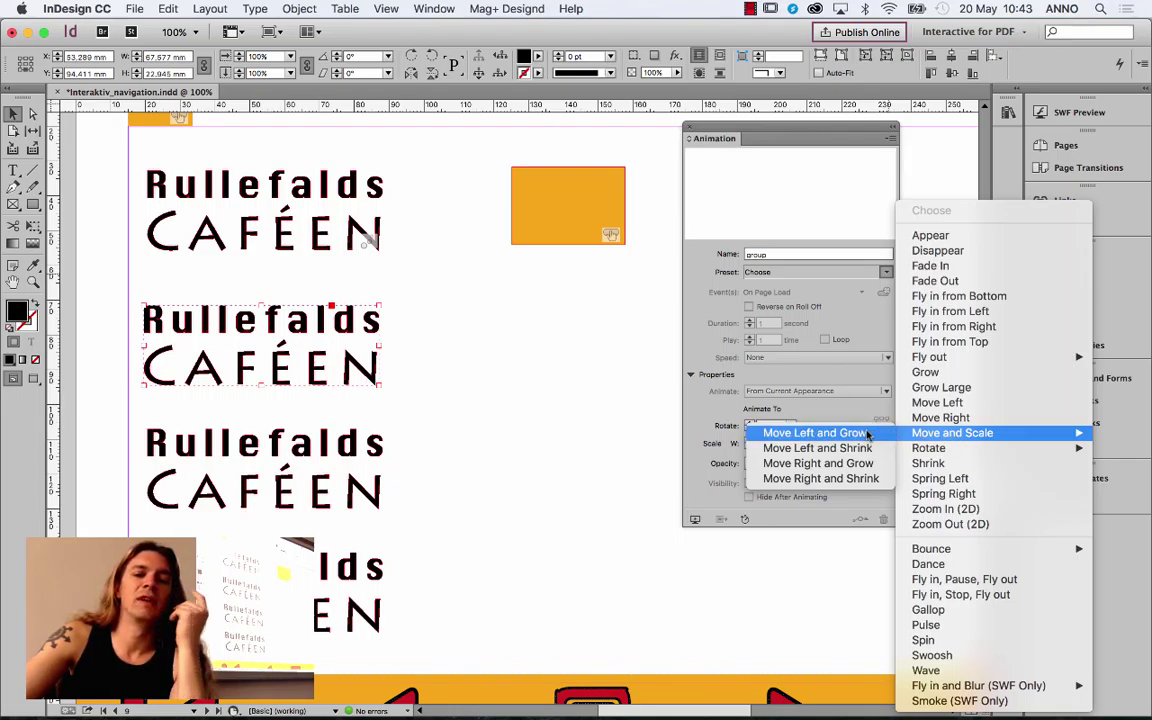
{"action": "left_click", "coordinate": [815, 433]}
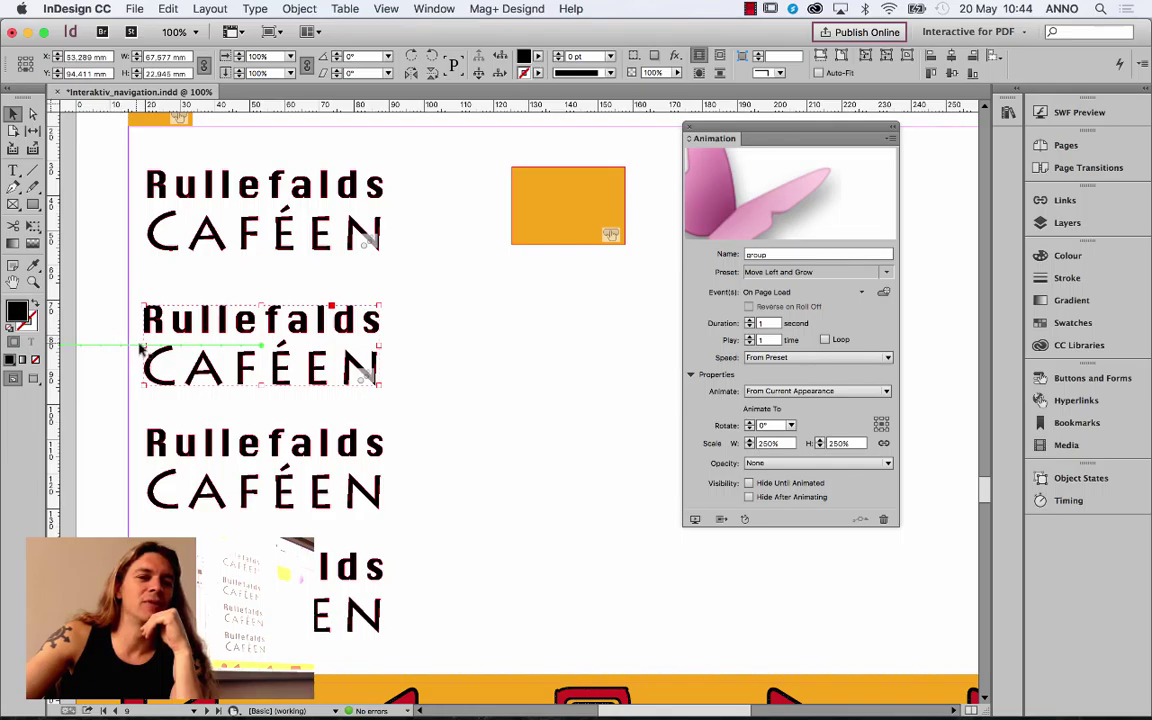
Step: Move the second logo with its motion path across the page to about X 188.3 mm, Y 94.7 mm
{"action": "scroll", "coordinate": [230, 365], "scroll_direction": "left", "scroll_amount": 6}
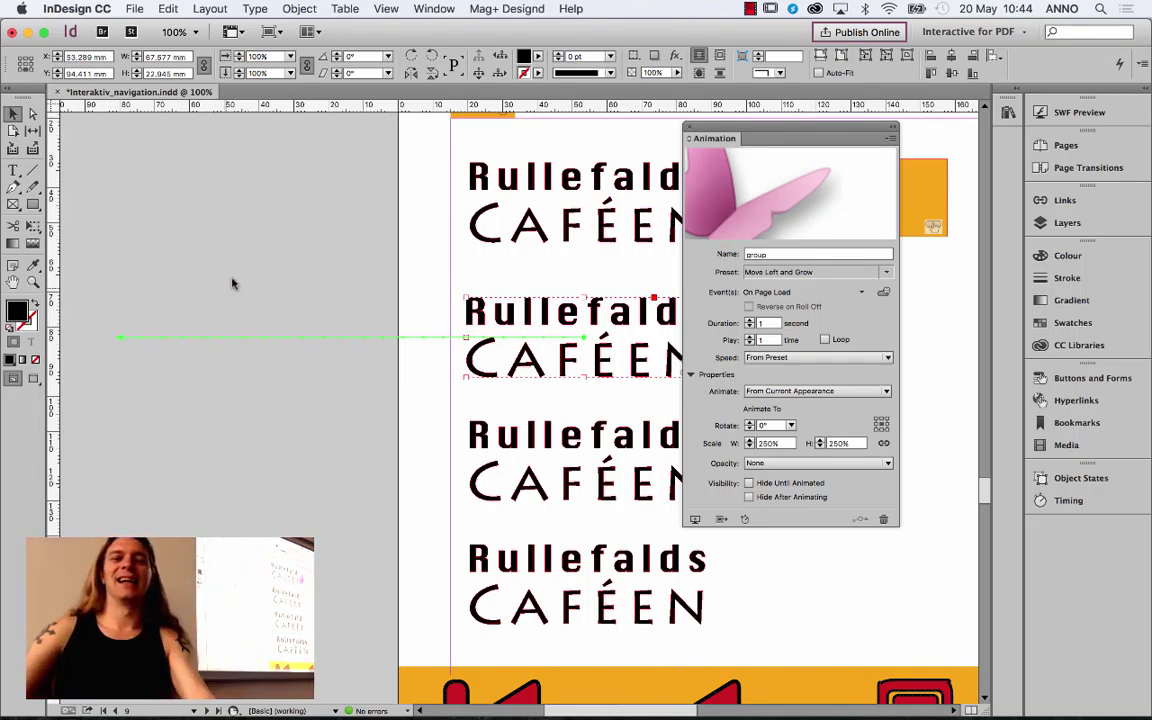
{"action": "scroll", "coordinate": [510, 282], "scroll_direction": "right", "scroll_amount": 3}
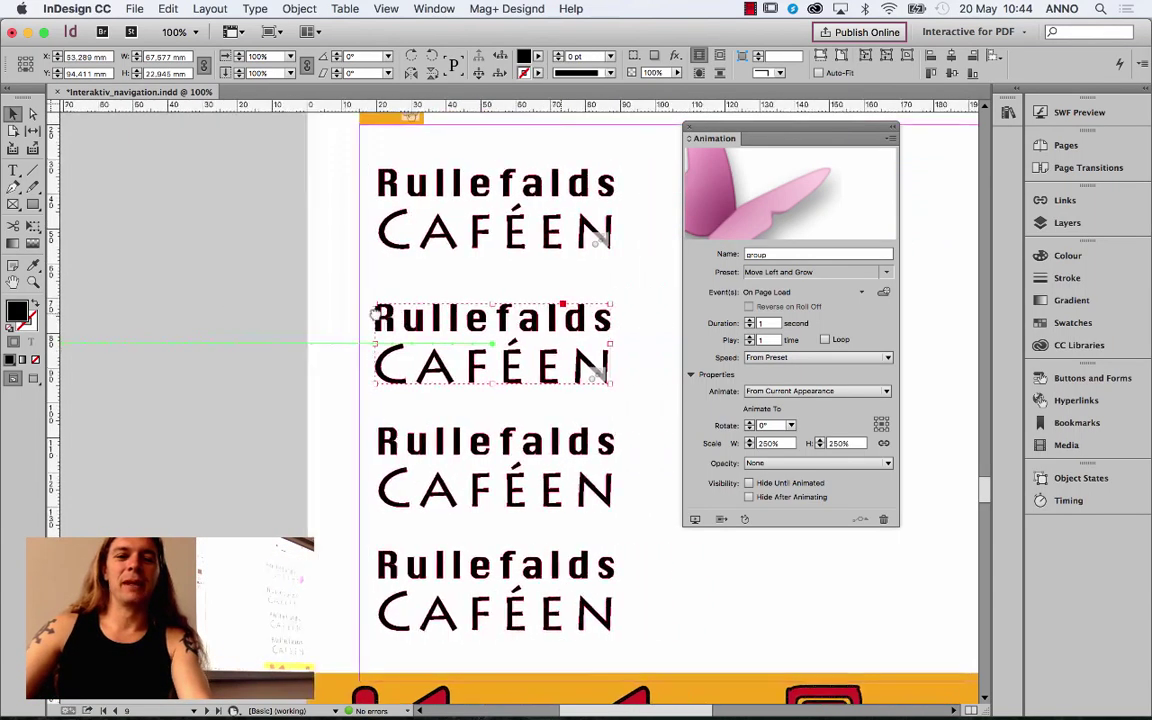
{"action": "scroll", "coordinate": [314, 303], "scroll_direction": "right", "scroll_amount": 5}
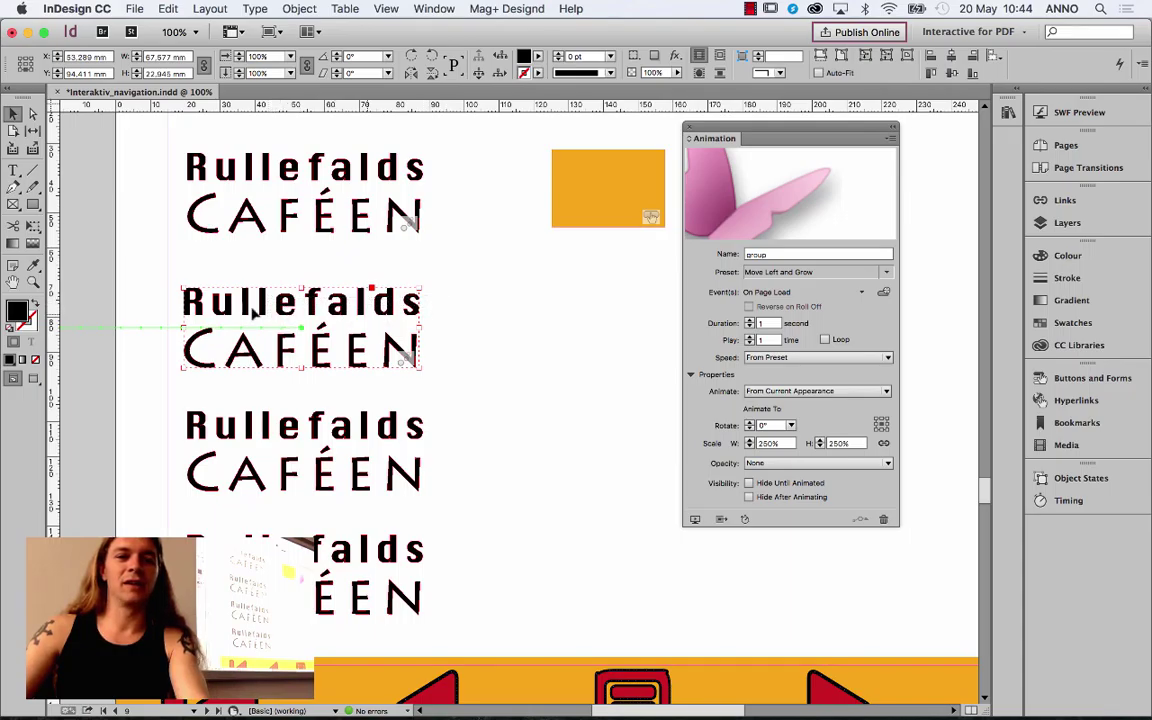
{"action": "left_click_drag", "start_coordinate": [190, 278], "coordinate": [470, 282]}
{"action": "scroll", "coordinate": [487, 304], "scroll_direction": "right", "scroll_amount": 5}
{"action": "left_click_drag", "start_coordinate": [263, 312], "coordinate": [368, 314]}
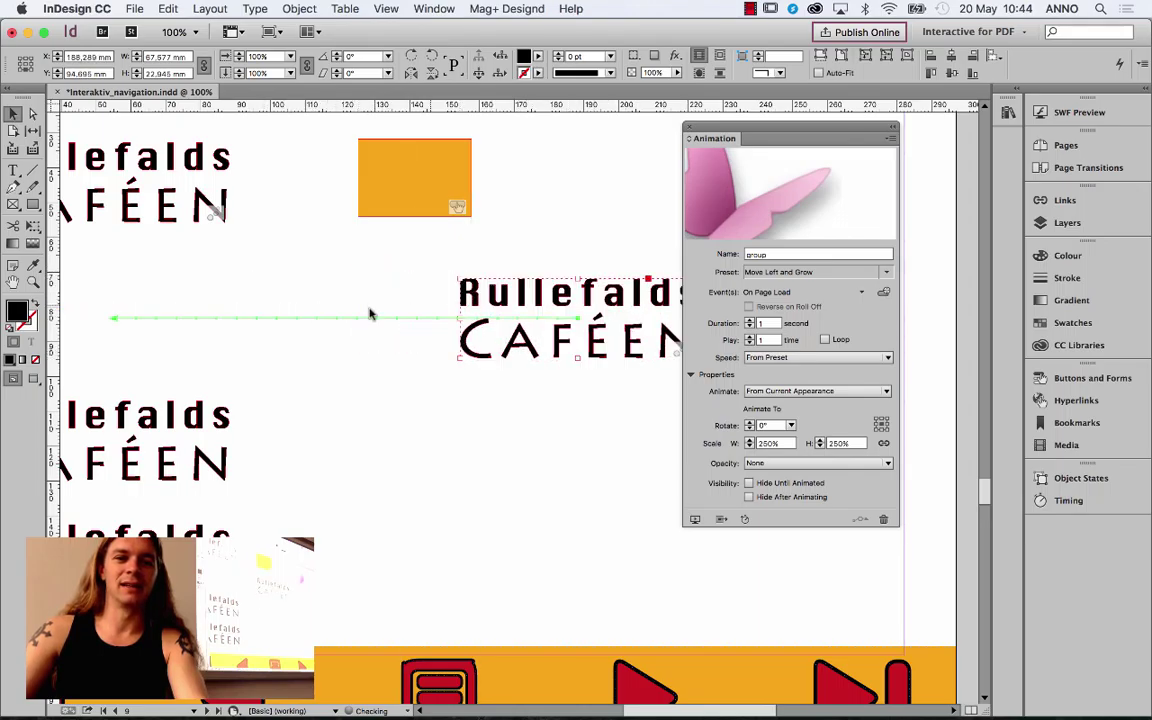
Step: Show the animation proxy for the second logo to view its final size and position
{"action": "scroll", "coordinate": [360, 310], "scroll_direction": "left", "scroll_amount": 3}
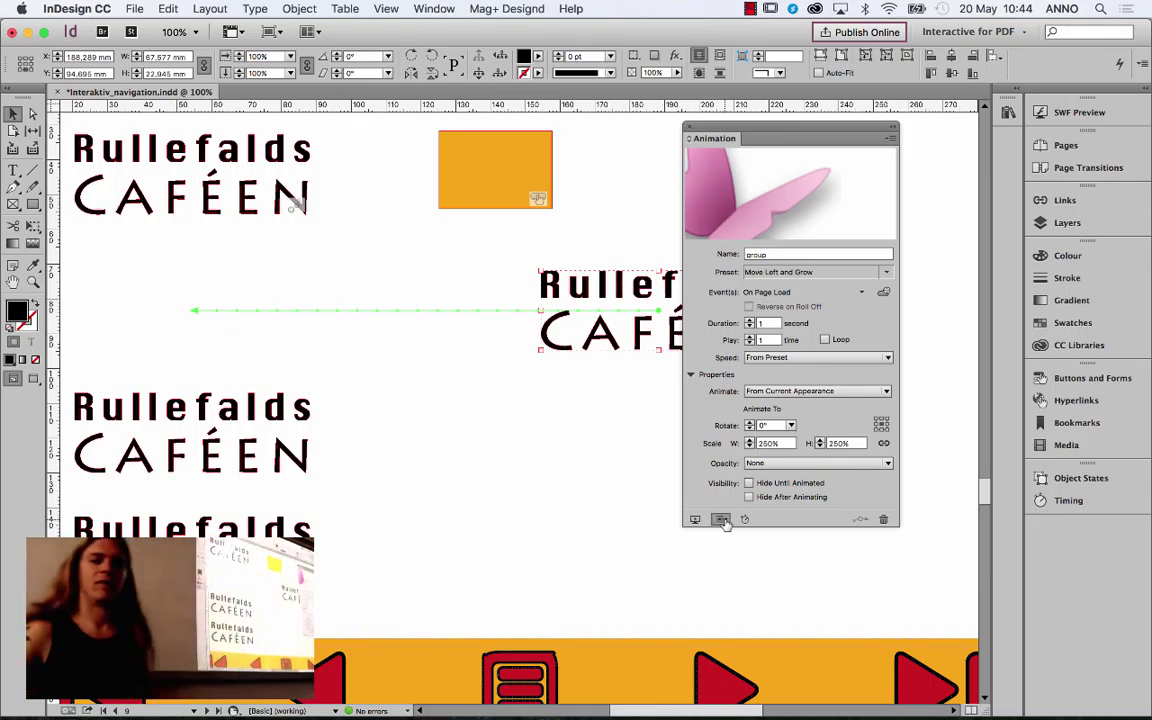
{"action": "left_click", "coordinate": [721, 520]}
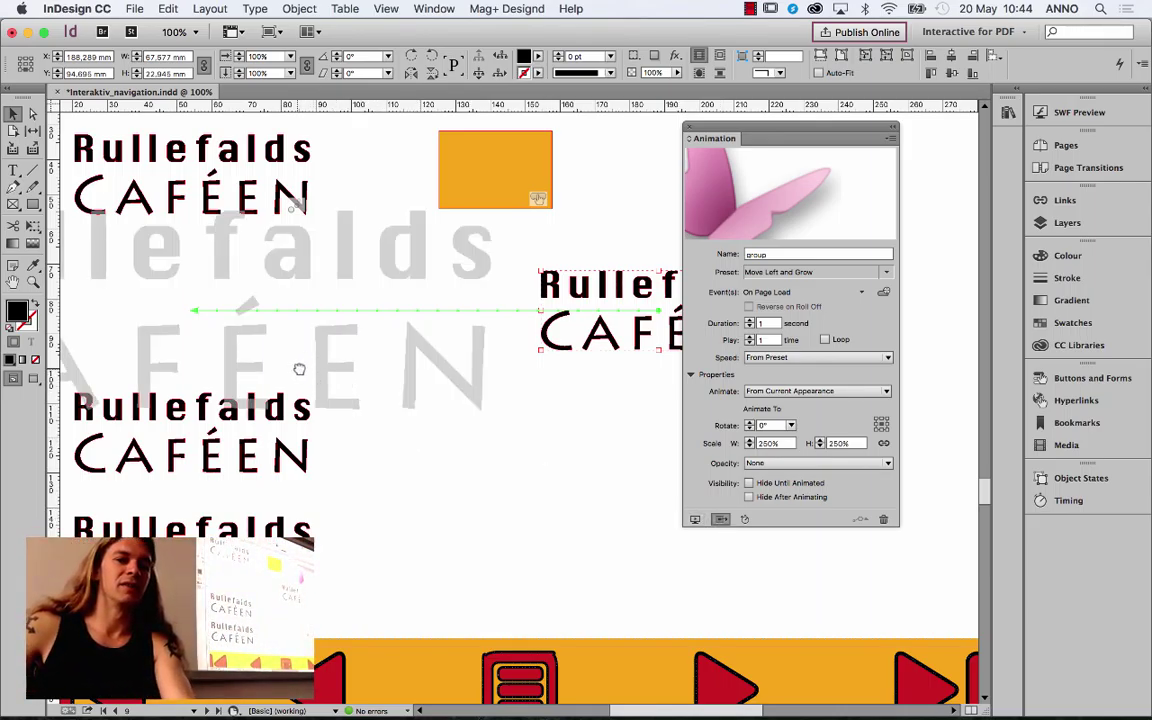
{"action": "scroll", "coordinate": [301, 368], "scroll_direction": "left", "scroll_amount": 5}
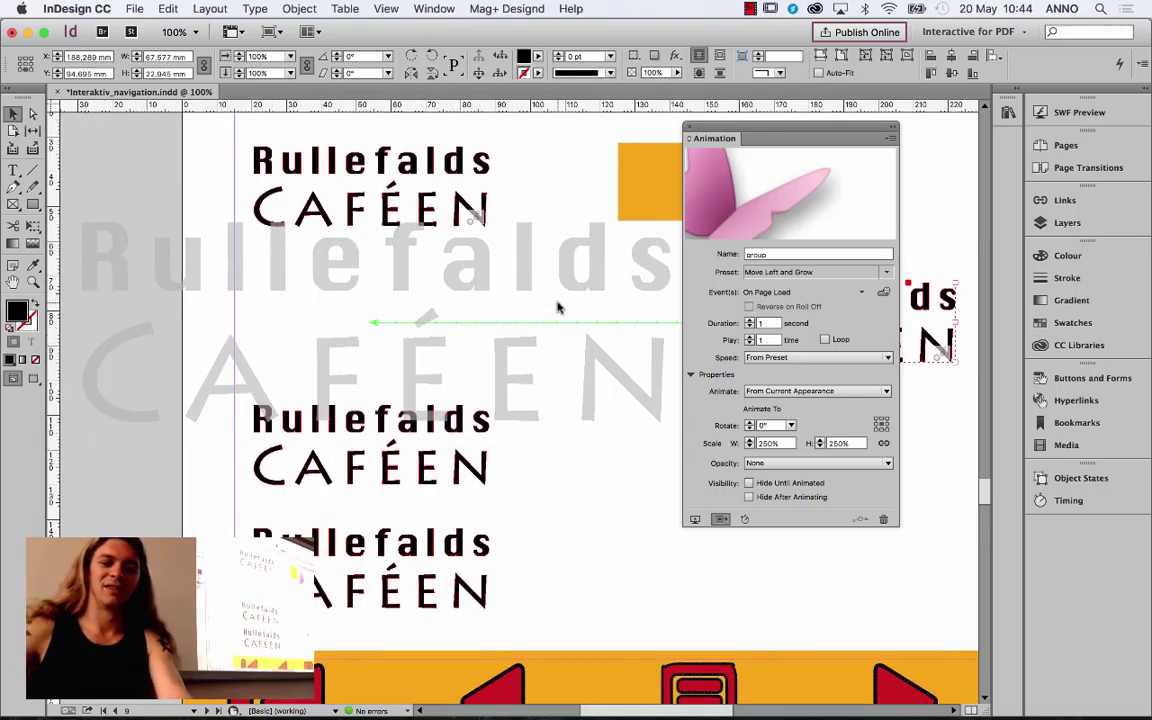
Step: Move the second logo closer to the page's right margin, to about X 241.6 mm, Y 92.4 mm
{"action": "key", "text": "super+minus"}
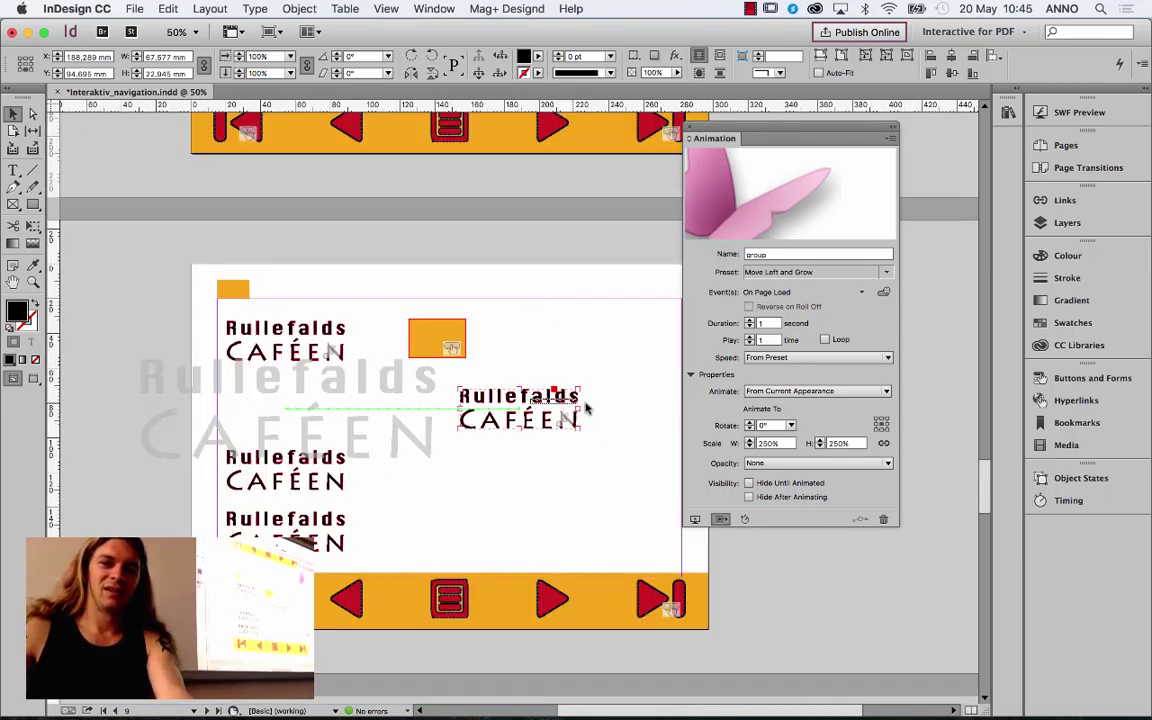
{"action": "mouse_move", "coordinate": [549, 398]}
{"action": "left_mouse_down"}
{"action": "mouse_move", "coordinate": [595, 396]}
{"action": "mouse_move", "coordinate": [497, 398]}
{"action": "mouse_move", "coordinate": [532, 397]}
{"action": "left_mouse_up"}
Step: Try the To Current Appearance animation mode for the second logo, and set its Animate property to To Current Location
{"action": "scroll", "coordinate": [595, 396], "scroll_direction": "right", "scroll_amount": 2}
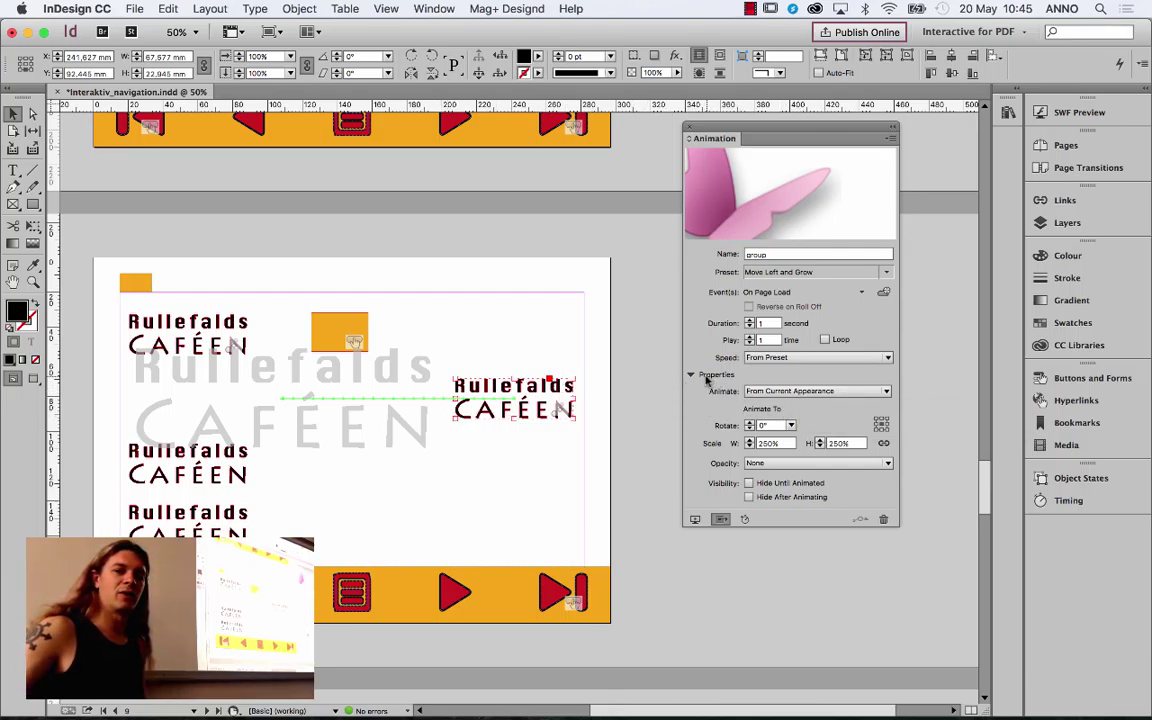
{"action": "left_click", "coordinate": [772, 392]}
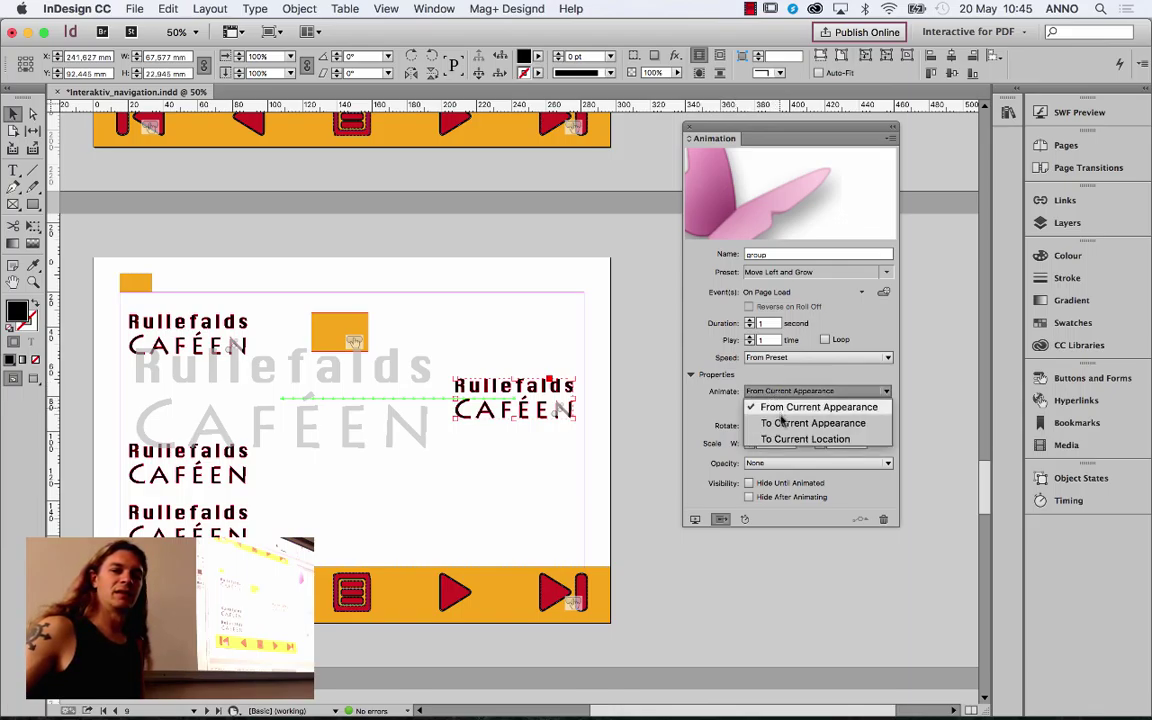
{"action": "left_click", "coordinate": [783, 424]}
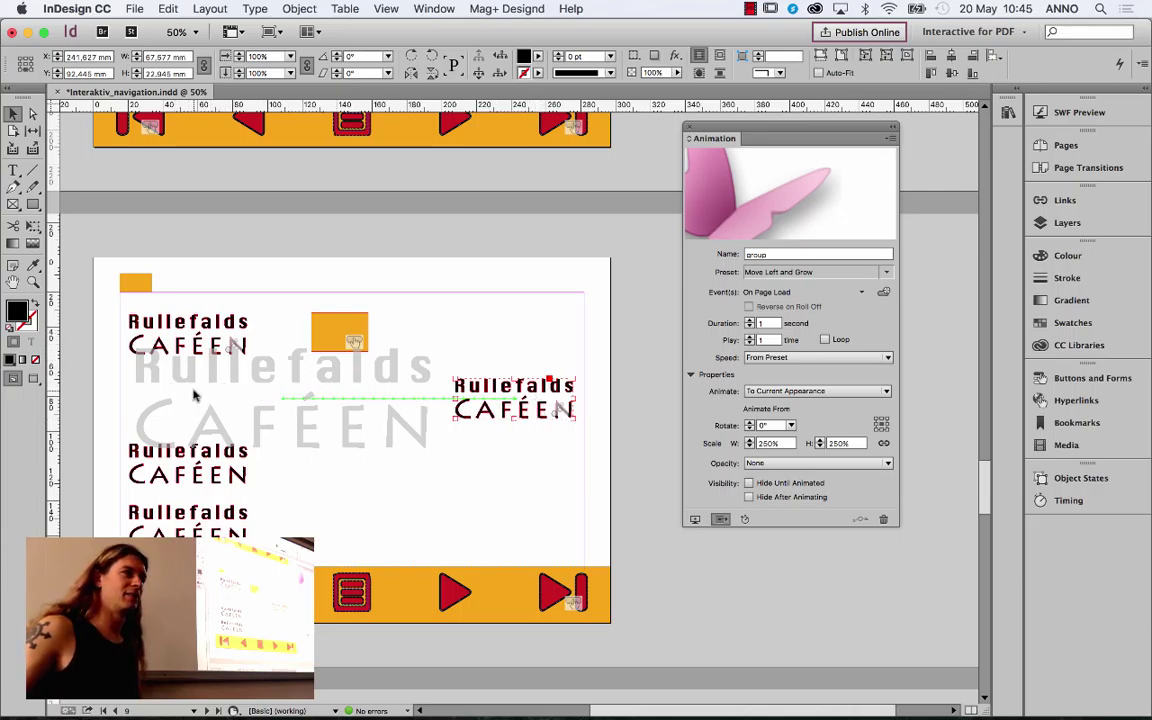
{"action": "left_click", "coordinate": [787, 391]}
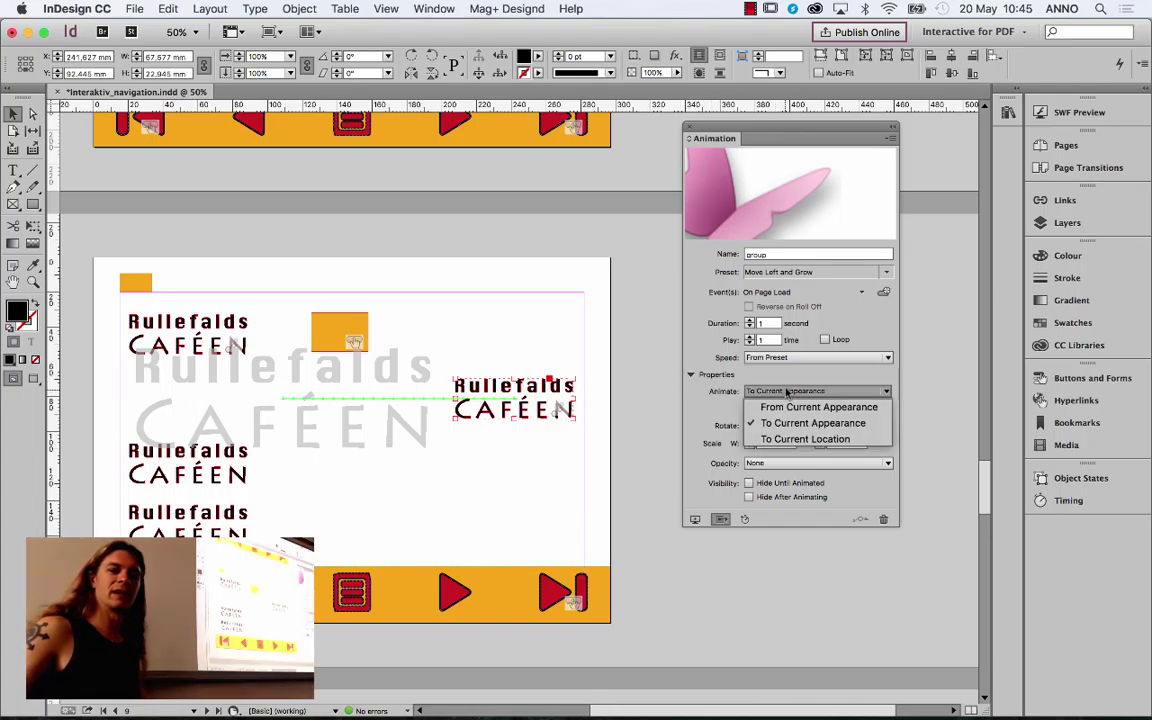
{"action": "left_click", "coordinate": [800, 439]}
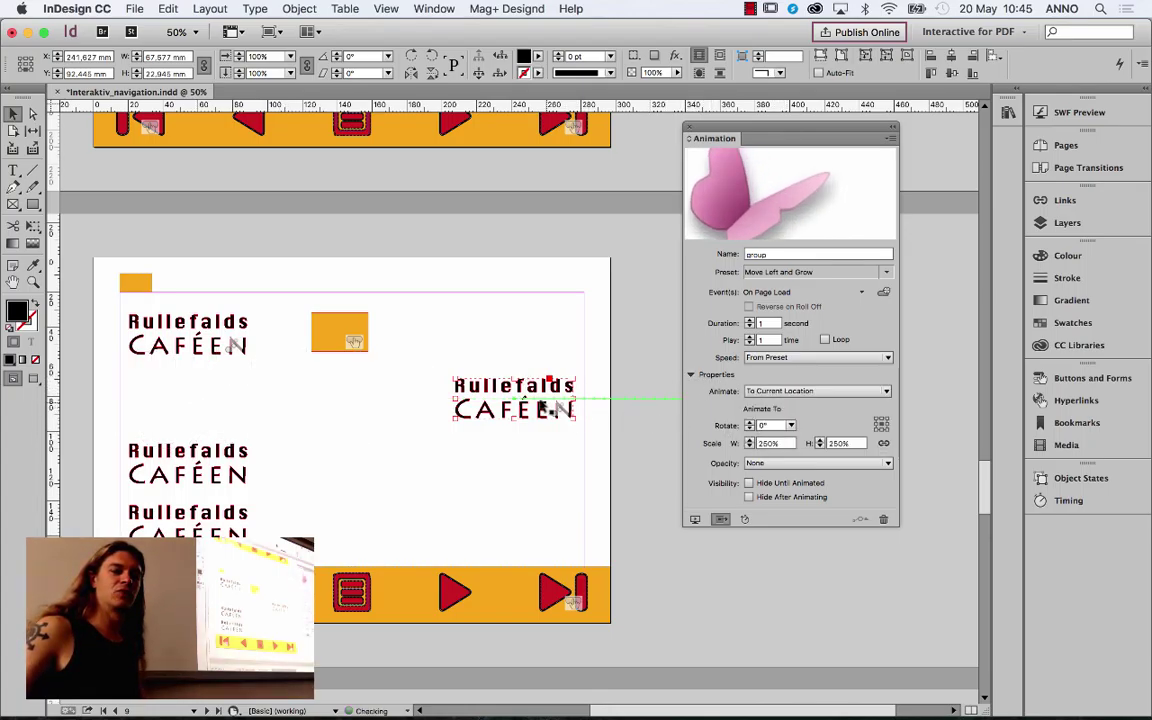
Step: Move the second logo back across the page to about X 67.6 mm, Y 94.4 mm, and preview the page's animation
{"action": "left_click_drag", "start_coordinate": [505, 393], "coordinate": [215, 395]}
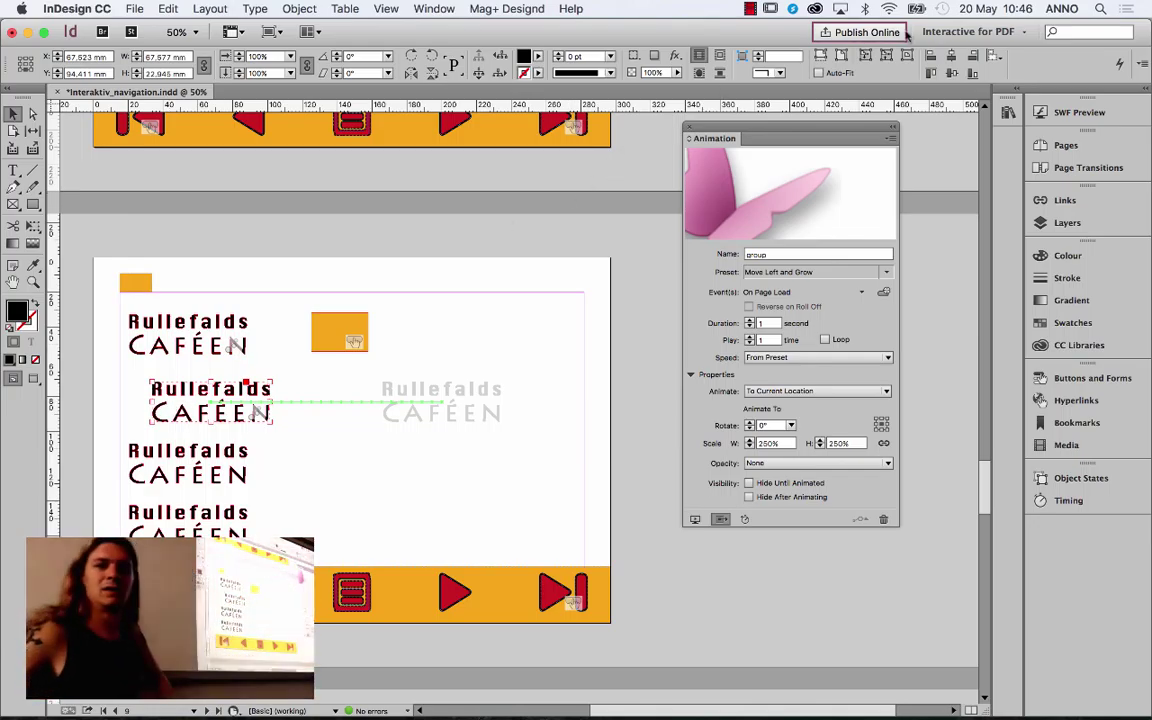
{"action": "left_click", "coordinate": [1070, 112]}
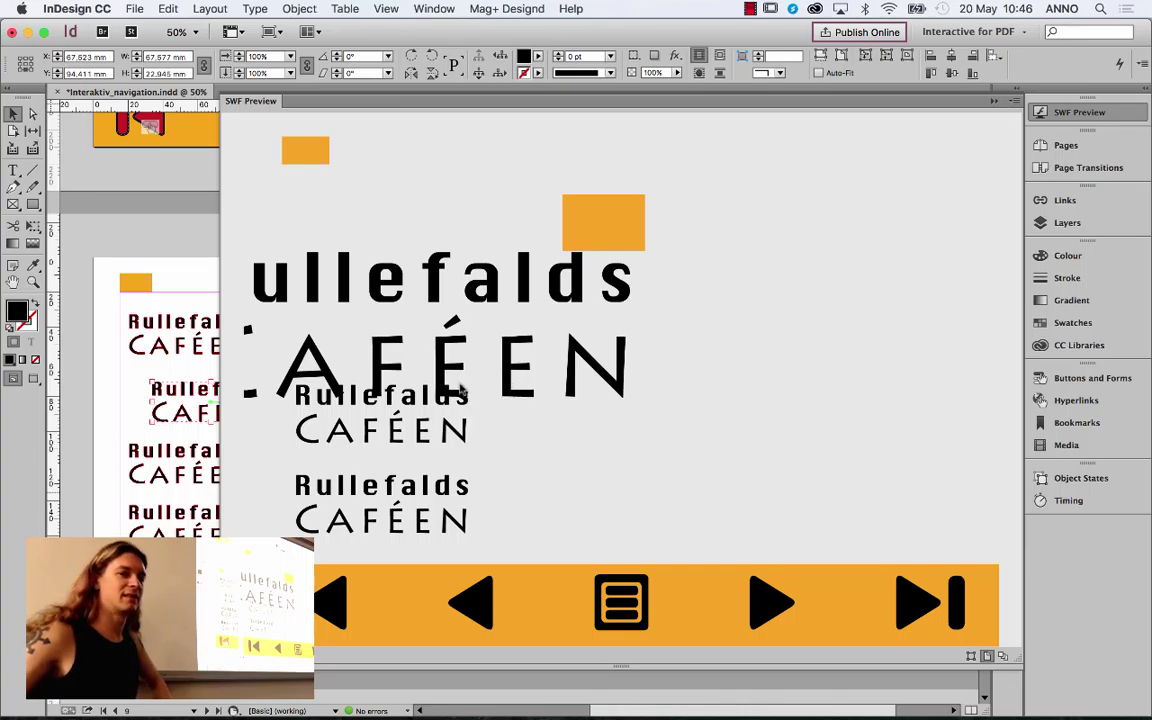
{"action": "left_click", "coordinate": [895, 96]}
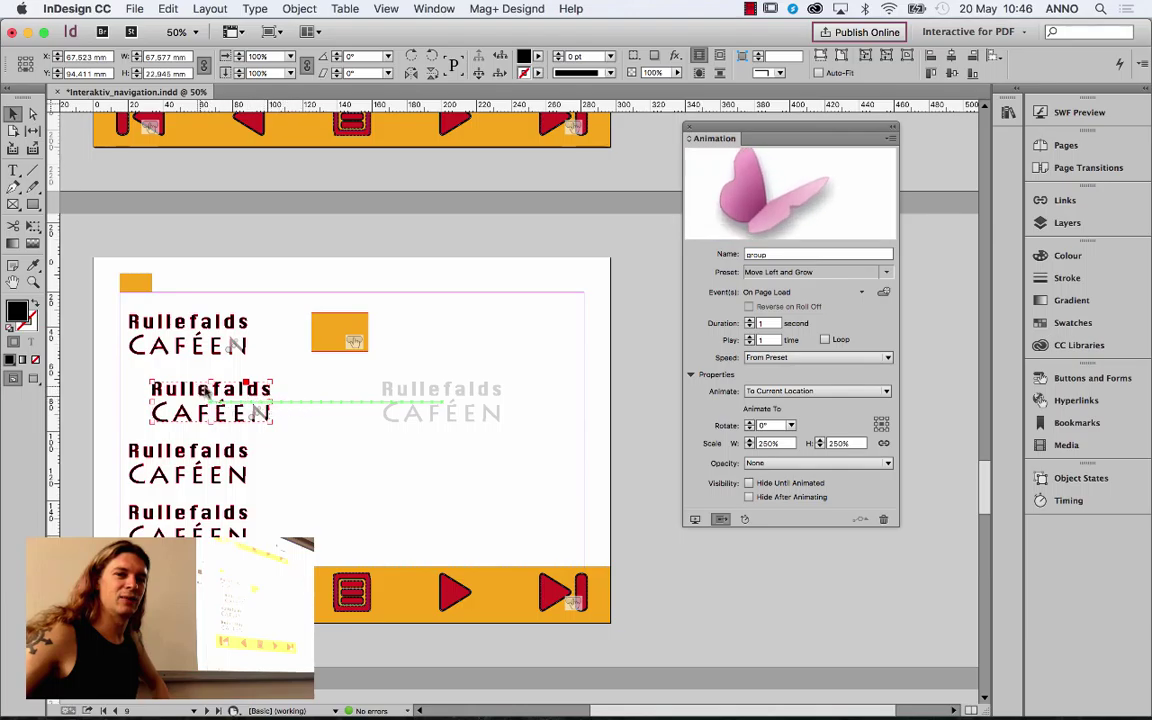
Step: Move the second logo to about X 113.7 mm, Y 92.8 mm, and preview the page's animation
{"action": "left_click_drag", "start_coordinate": [172, 397], "coordinate": [252, 394]}
{"action": "left_click", "coordinate": [695, 519]}
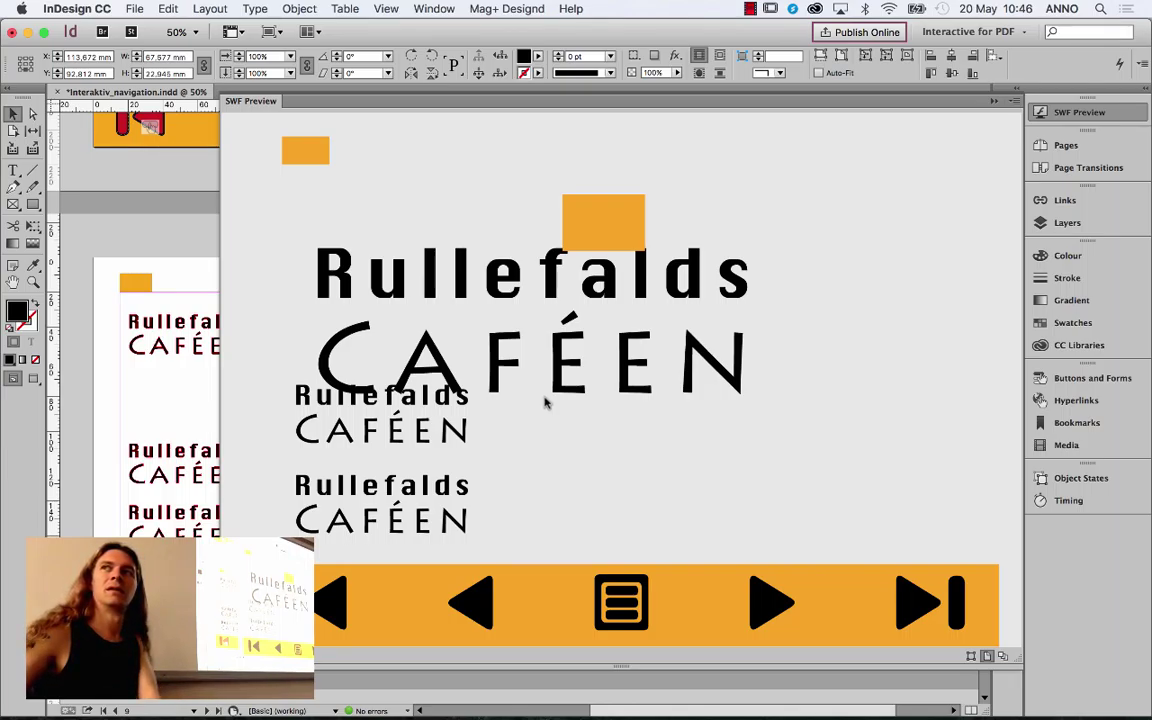
{"action": "left_click", "coordinate": [890, 101]}
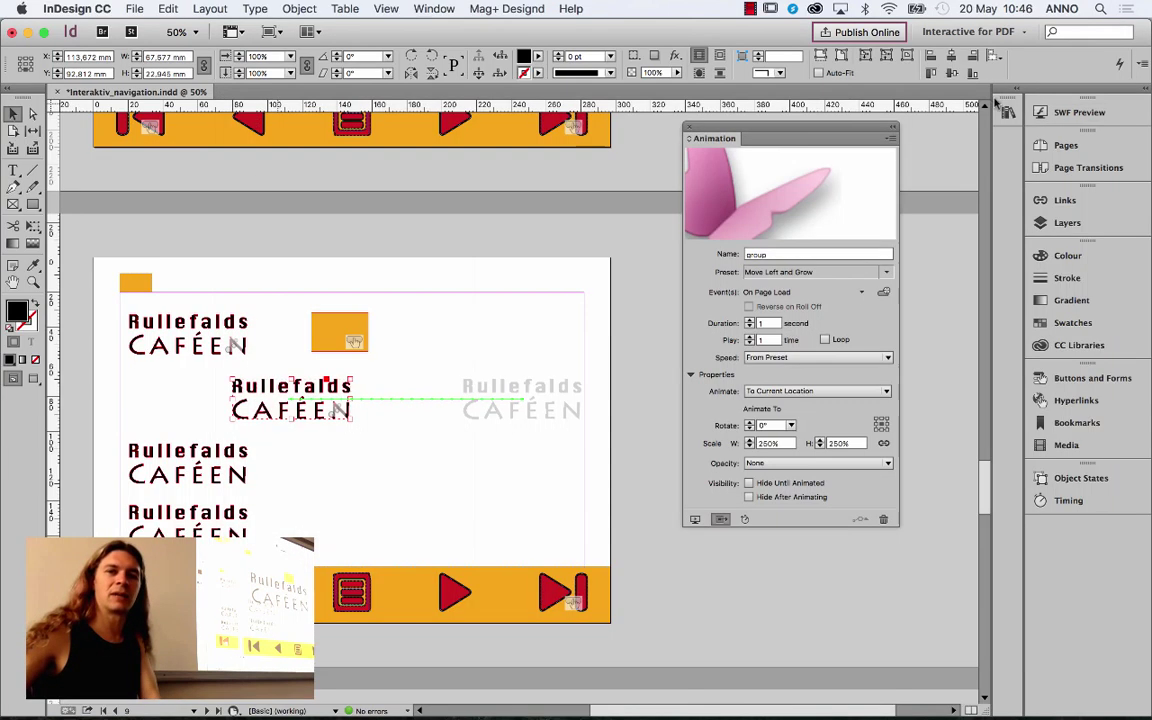
{"action": "left_click", "coordinate": [32, 113]}
{"action": "left_click", "coordinate": [178, 229]}
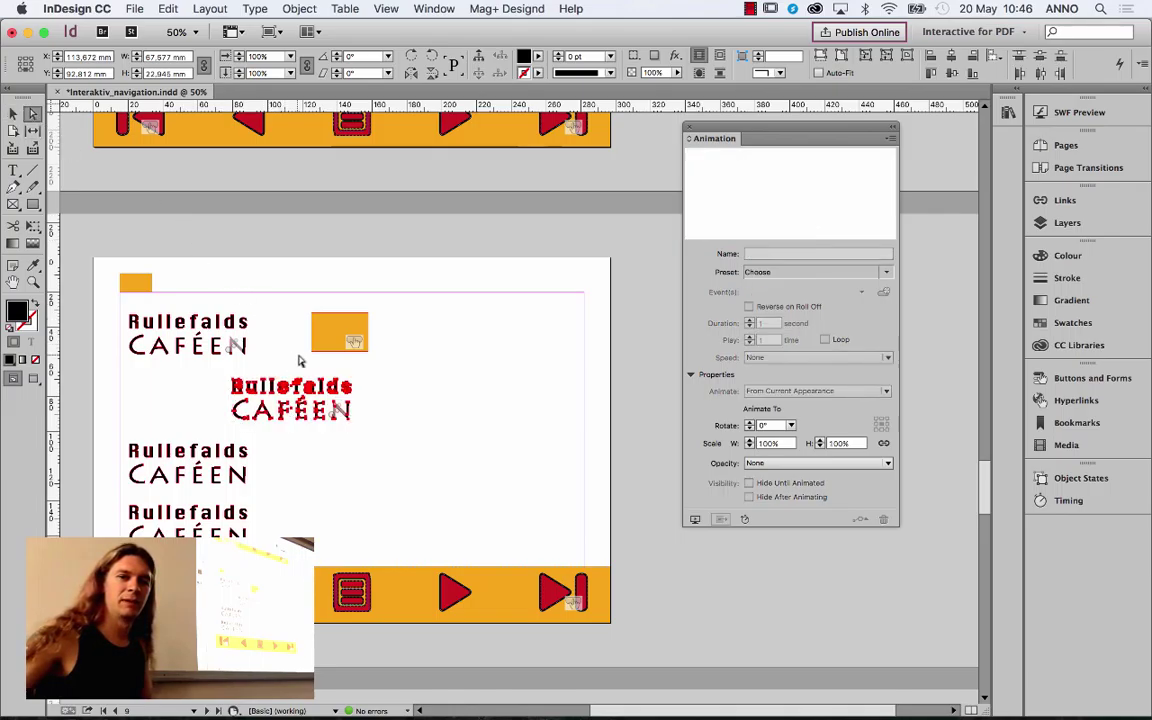
{"action": "left_click", "coordinate": [13, 113]}
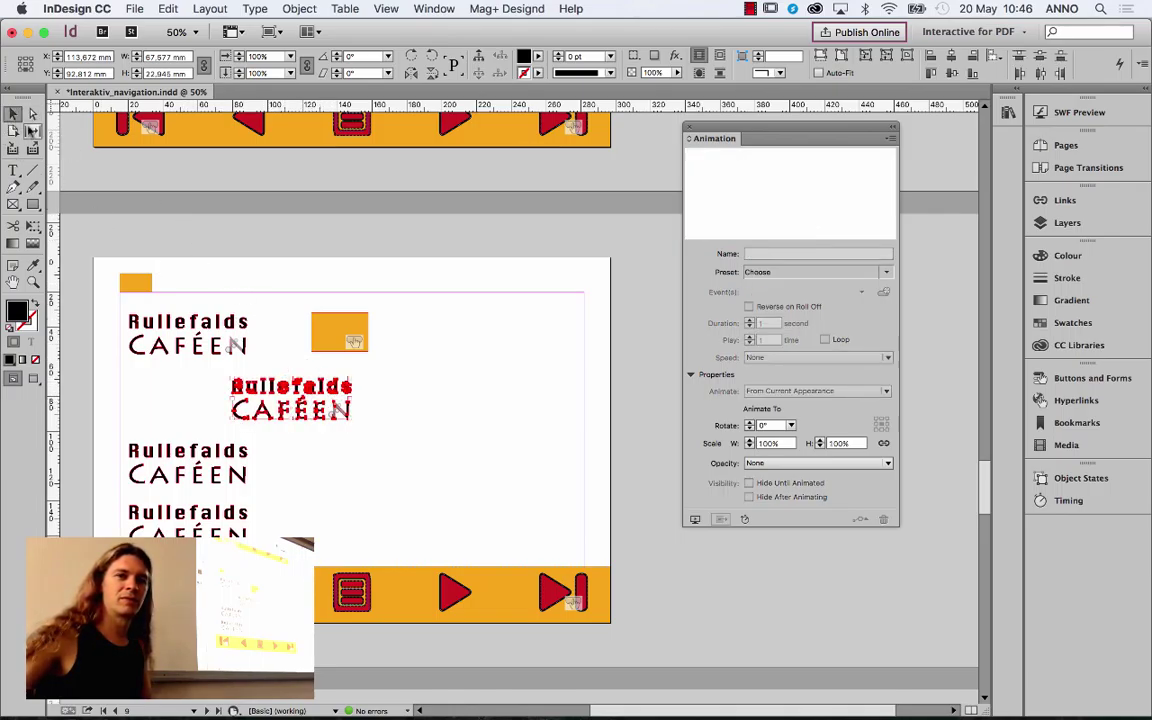
{"action": "left_click", "coordinate": [341, 365]}
{"action": "left_click", "coordinate": [312, 398]}
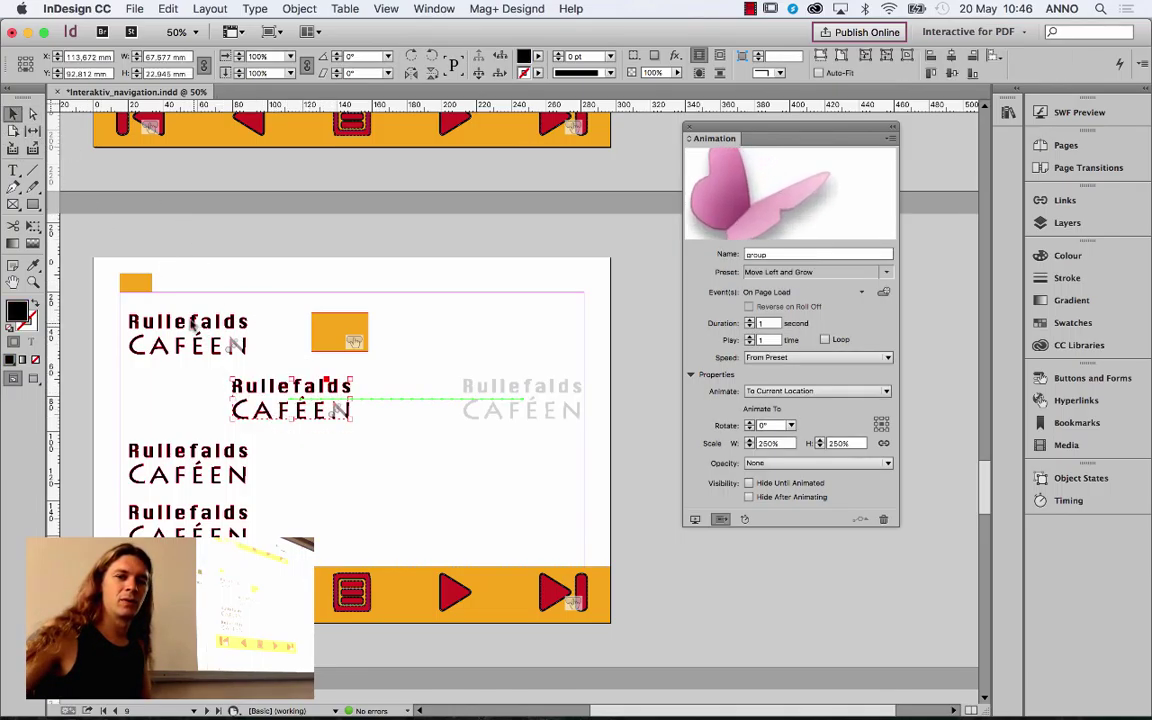
{"action": "key", "text": "super+shift+a"}
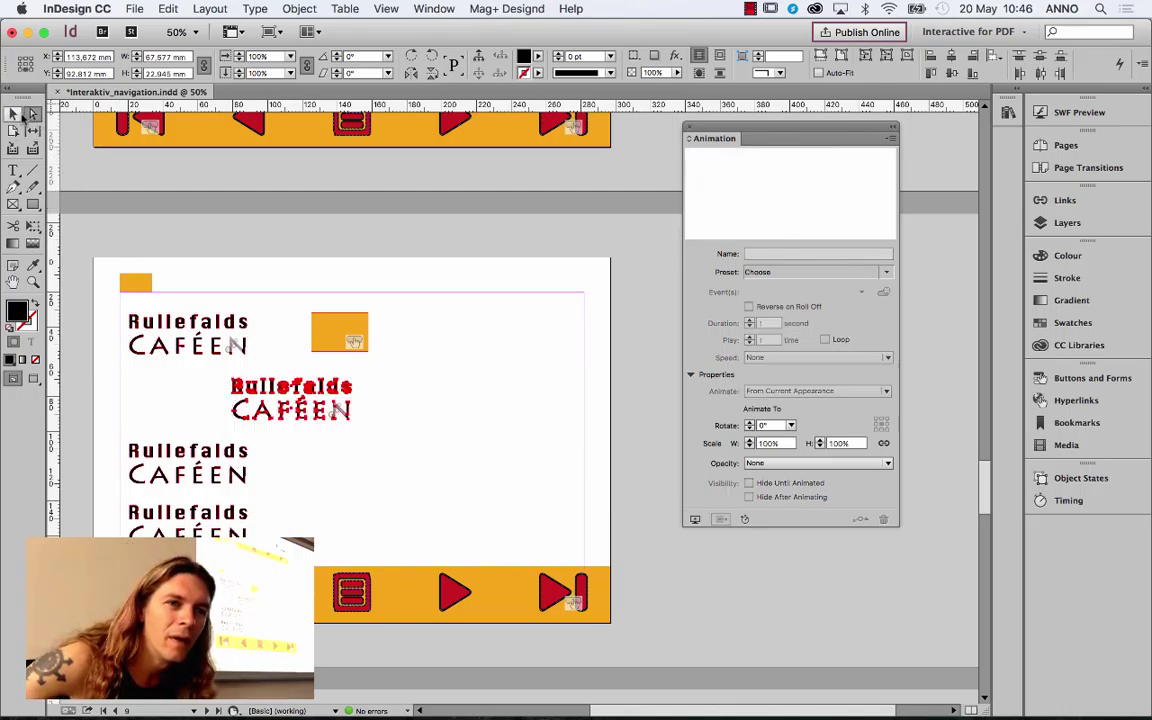
Step: Select the second logo's motion path and shorten it to about 66.3 mm by bringing its end point to X 180 mm
{"action": "left_click", "coordinate": [347, 403]}
{"action": "left_click", "coordinate": [521, 399]}
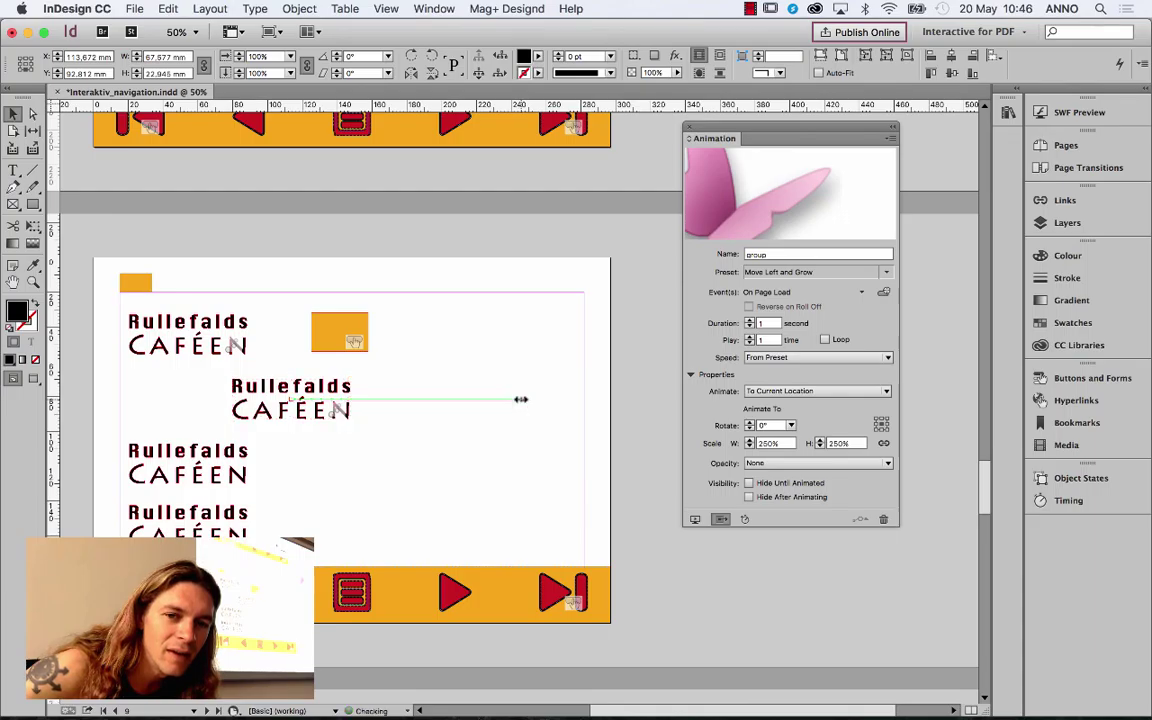
{"action": "left_click_drag", "start_coordinate": [521, 399], "coordinate": [481, 399]}
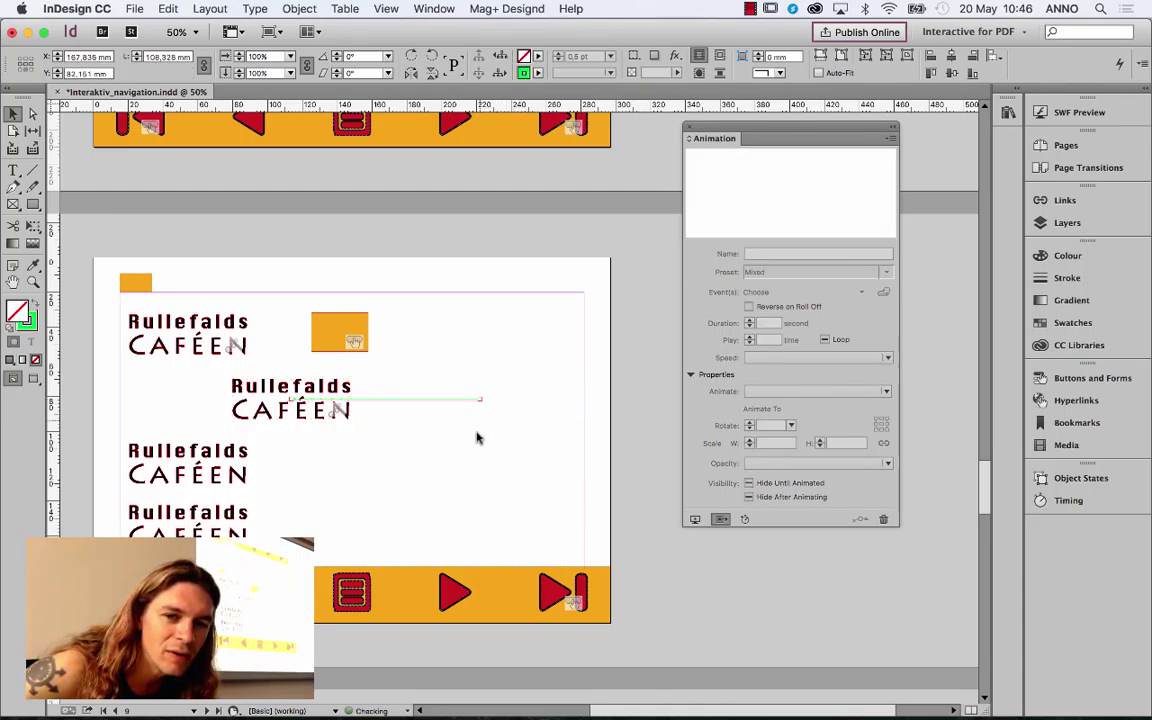
{"action": "left_click", "coordinate": [33, 114]}
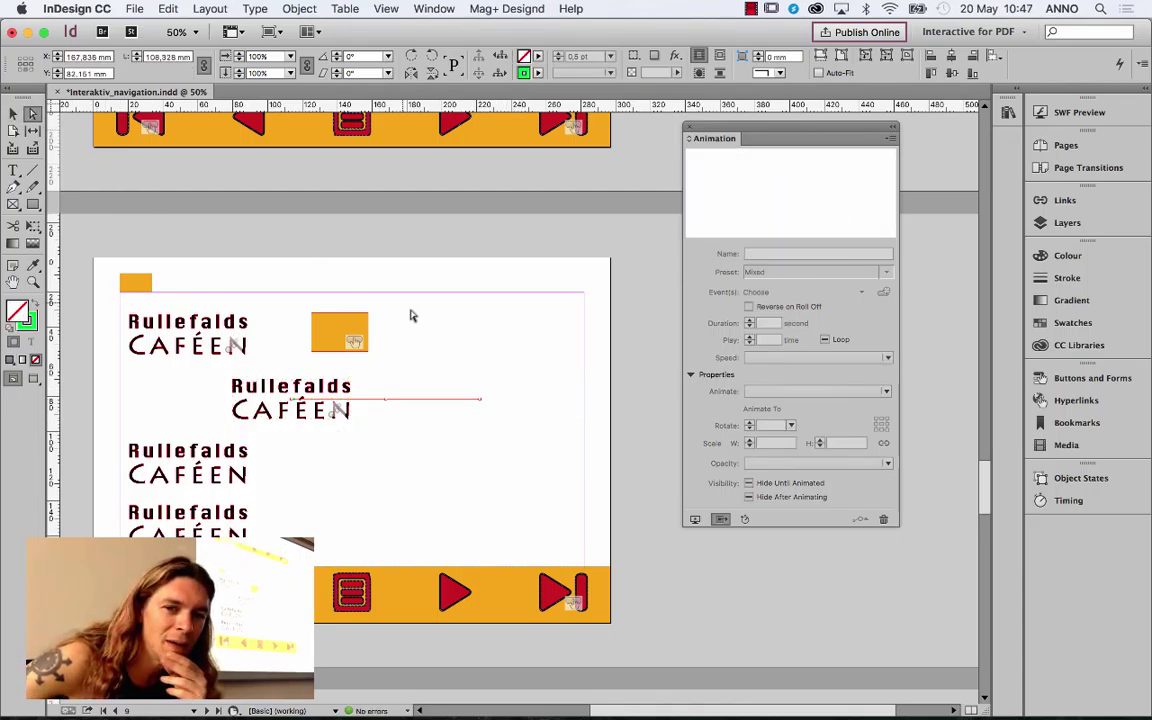
{"action": "left_click", "coordinate": [481, 400]}
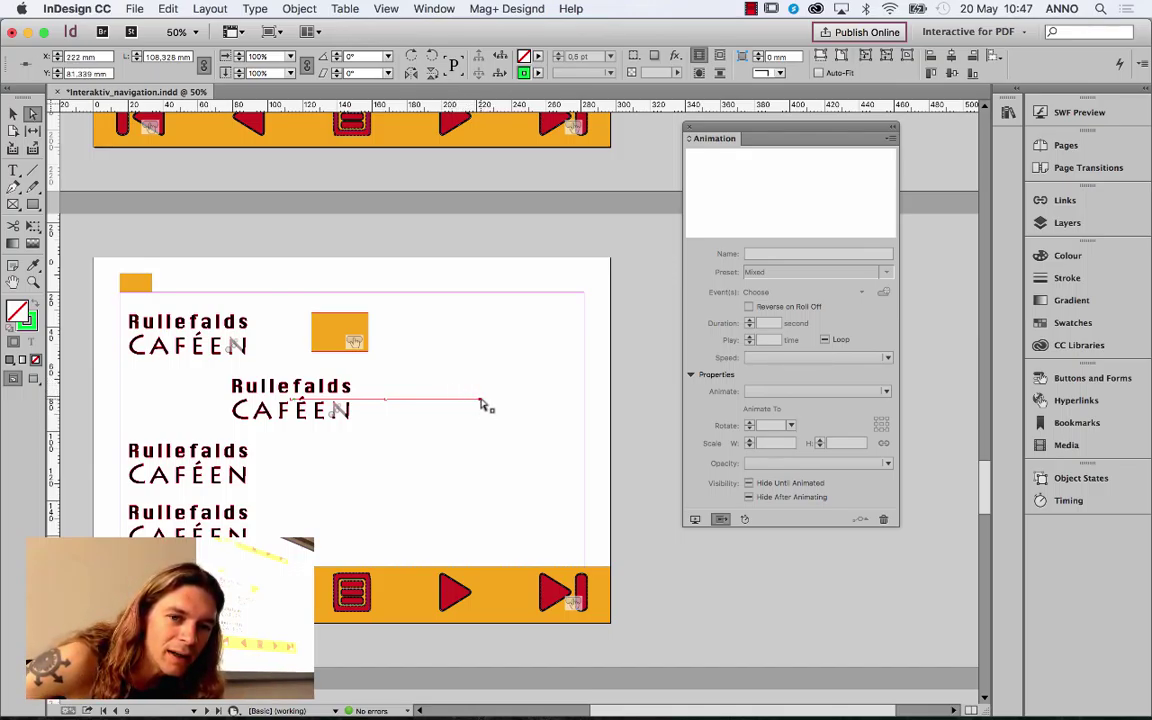
{"action": "left_click_drag", "start_coordinate": [481, 400], "coordinate": [409, 398]}
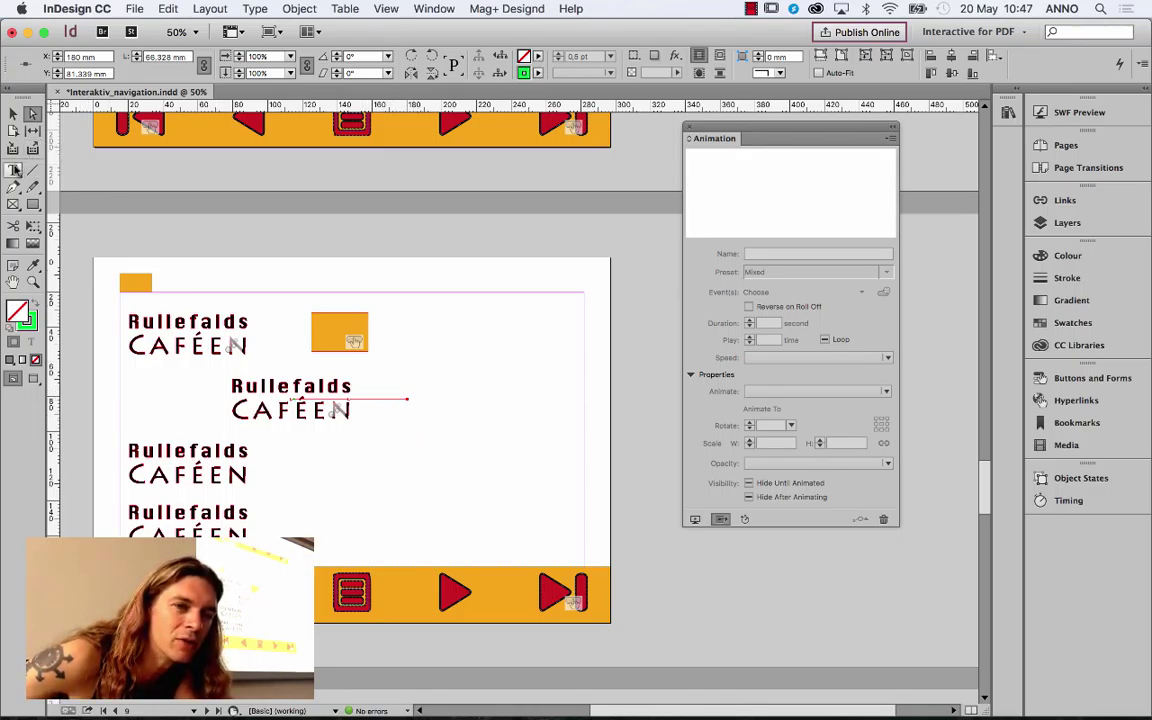
Step: Convert the motion path's end point to a smooth point with the Convert Direction Point tool, bending the path downward
{"action": "left_click", "coordinate": [13, 187]}
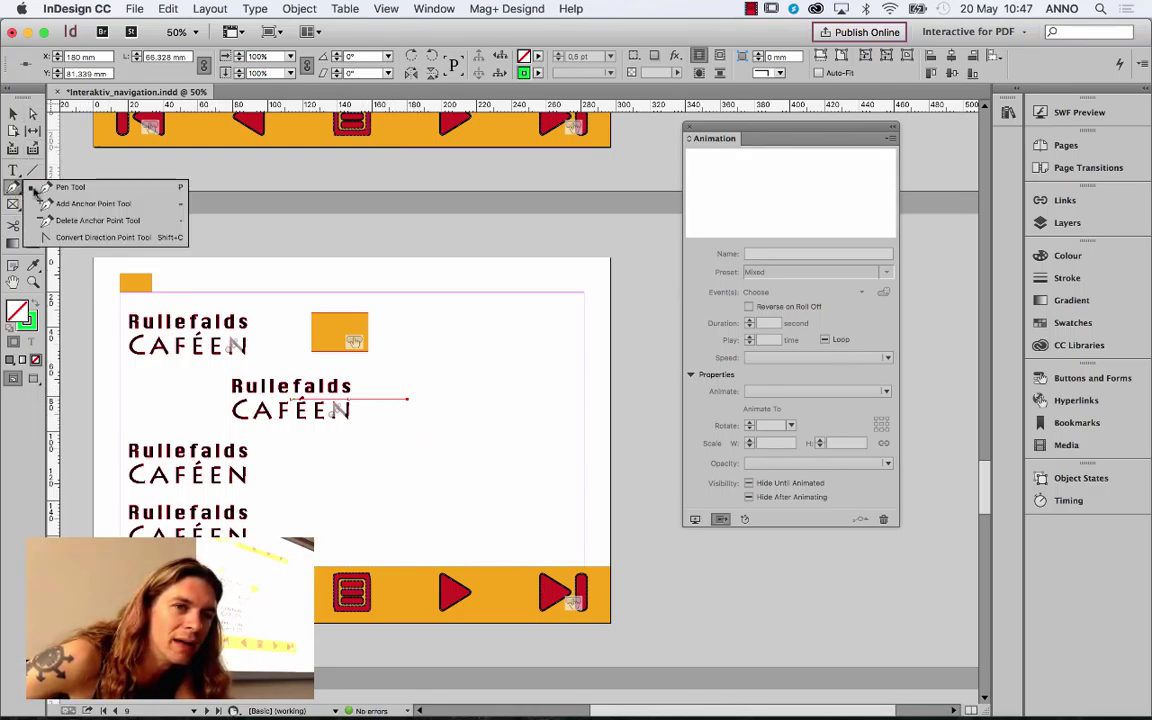
{"action": "left_click", "coordinate": [100, 238]}
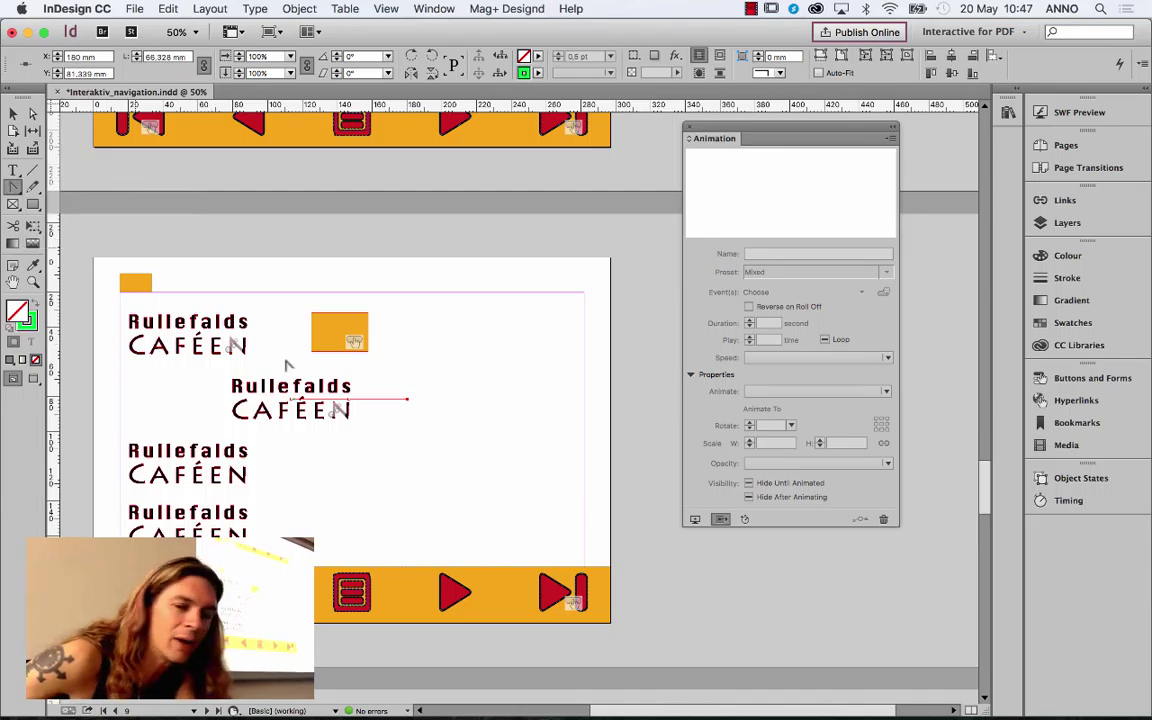
{"action": "left_click_drag", "start_coordinate": [407, 400], "coordinate": [368, 449]}
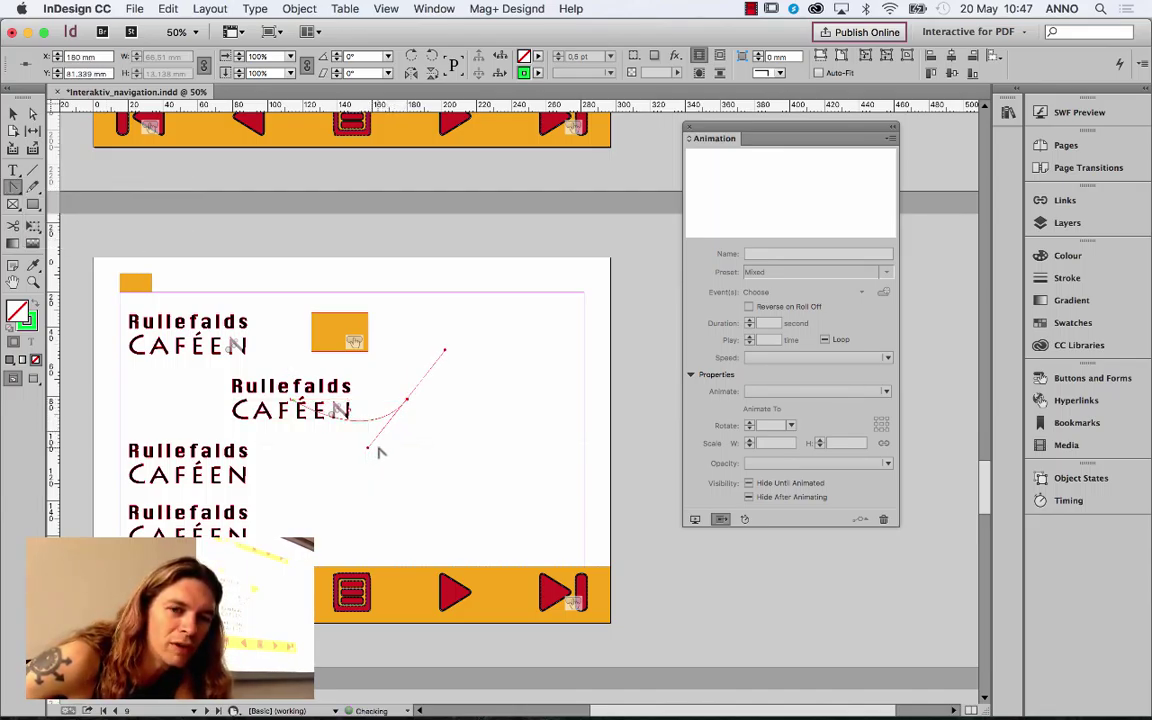
Step: Reposition the motion path's end point to about X 239.5 mm, Y 60.5 mm with a deeper downward curve, and preview the animation
{"action": "left_click", "coordinate": [33, 113]}
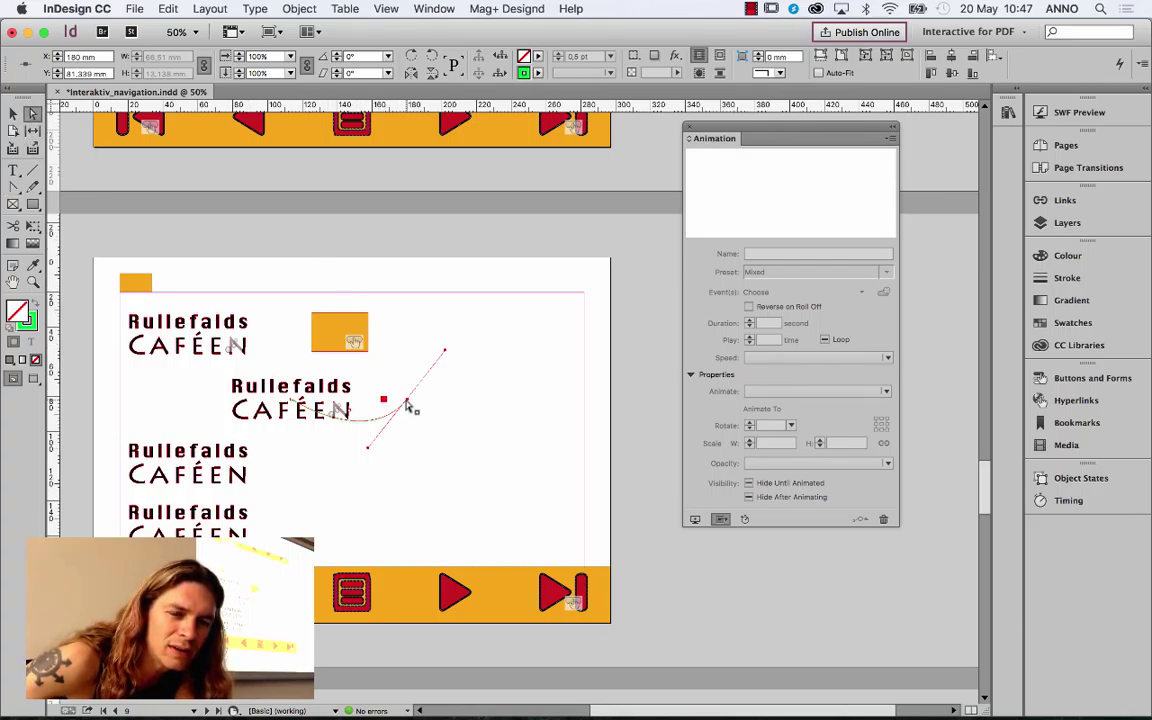
{"action": "left_click_drag", "start_coordinate": [407, 403], "coordinate": [510, 363]}
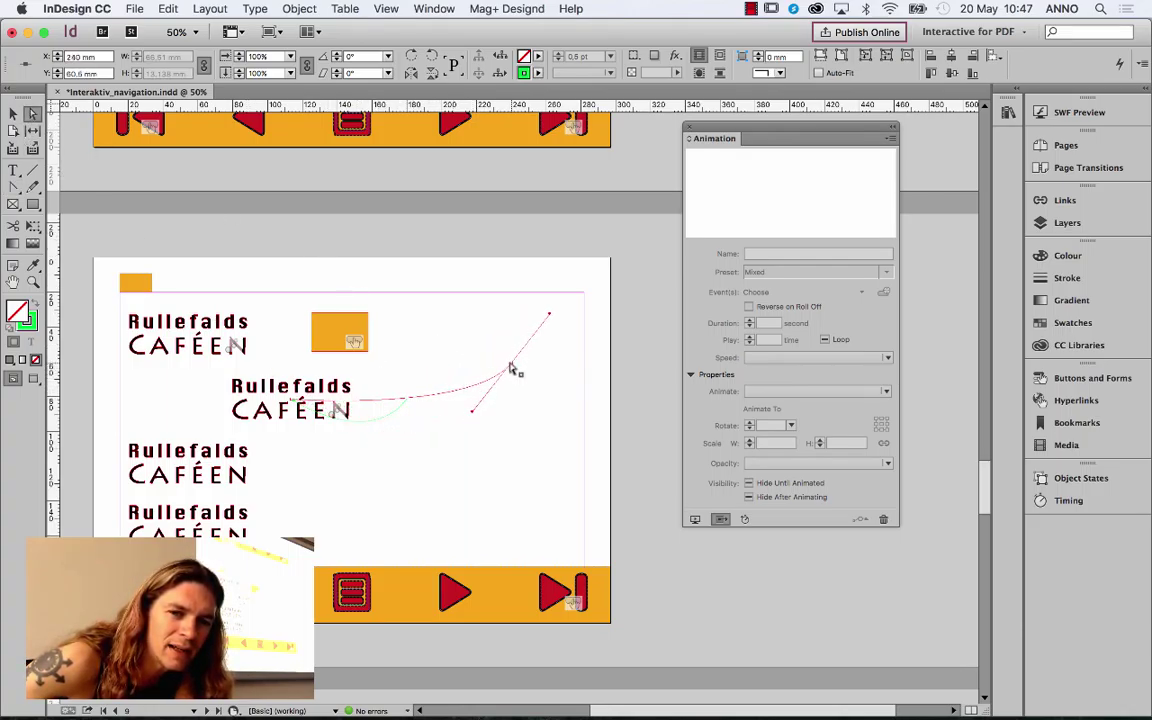
{"action": "left_click_drag", "start_coordinate": [473, 411], "coordinate": [428, 502]}
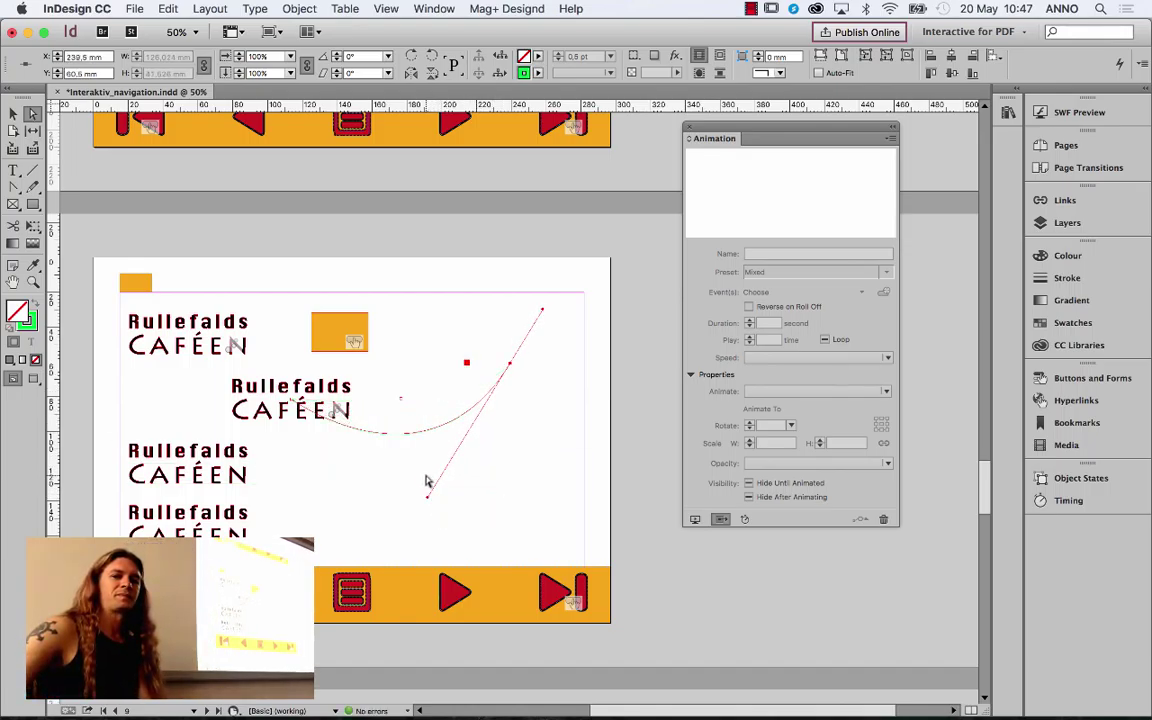
{"action": "left_click", "coordinate": [1079, 112]}
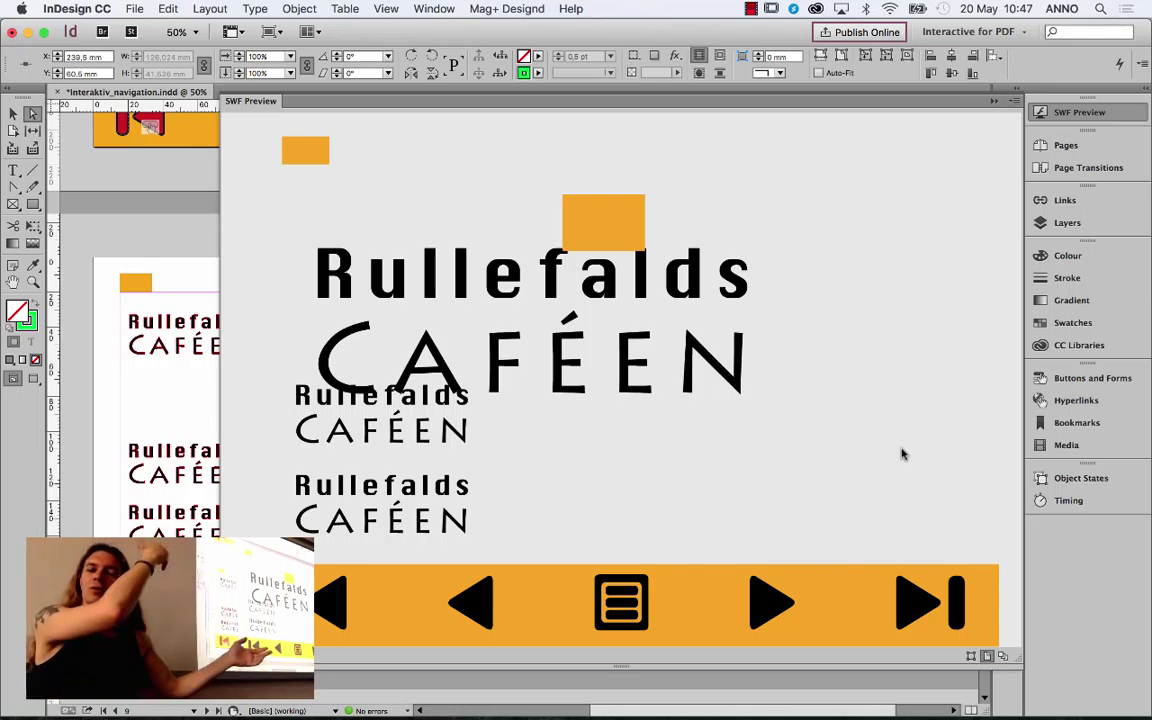
{"action": "left_click", "coordinate": [992, 102]}
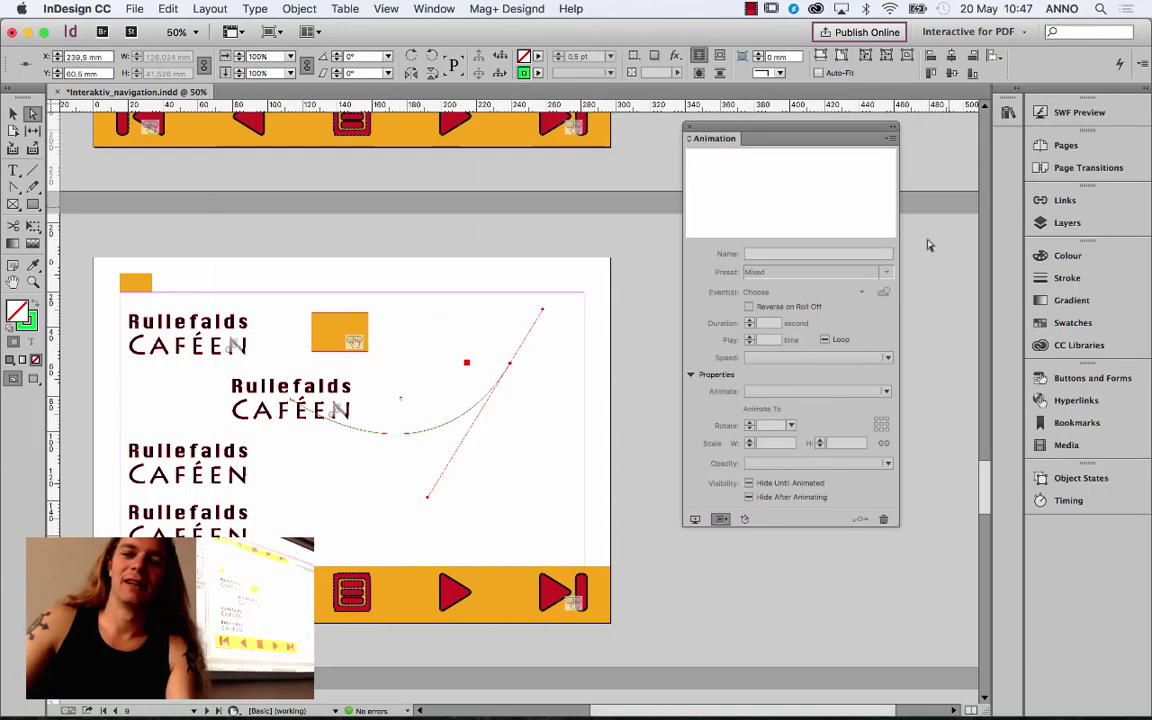
Step: Set the rotation of the second logo's animation to -180° and preview the page
{"action": "left_click", "coordinate": [345, 386]}
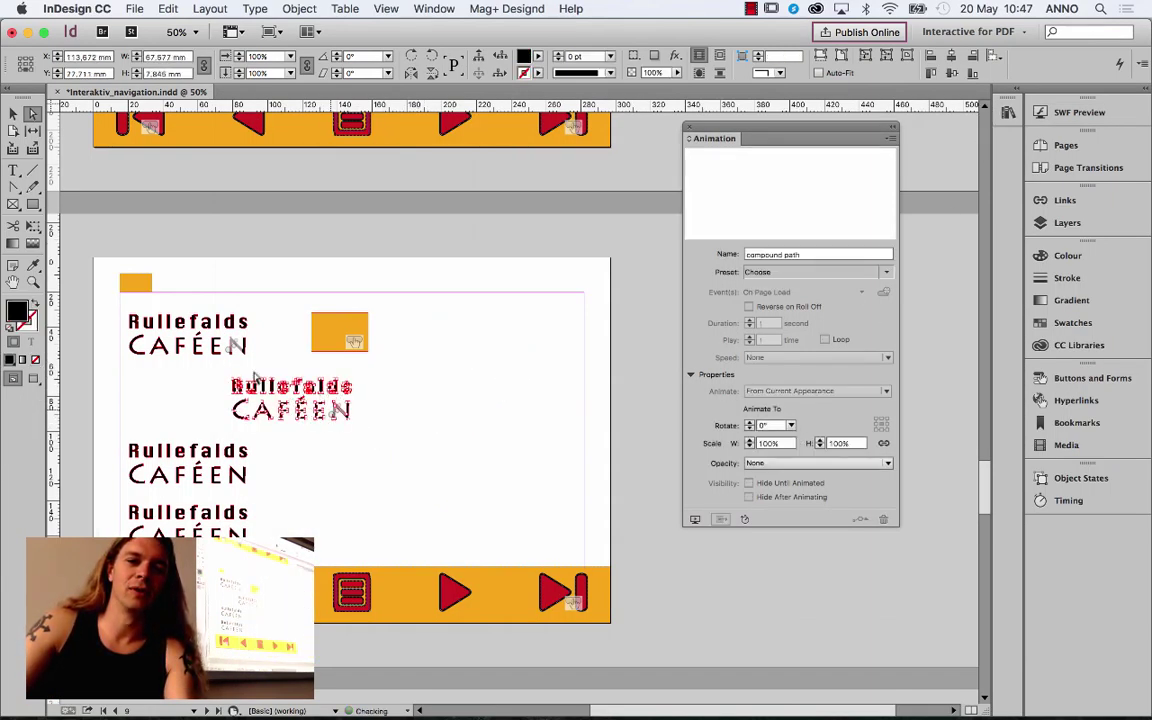
{"action": "left_click", "coordinate": [12, 114]}
{"action": "left_click", "coordinate": [311, 450]}
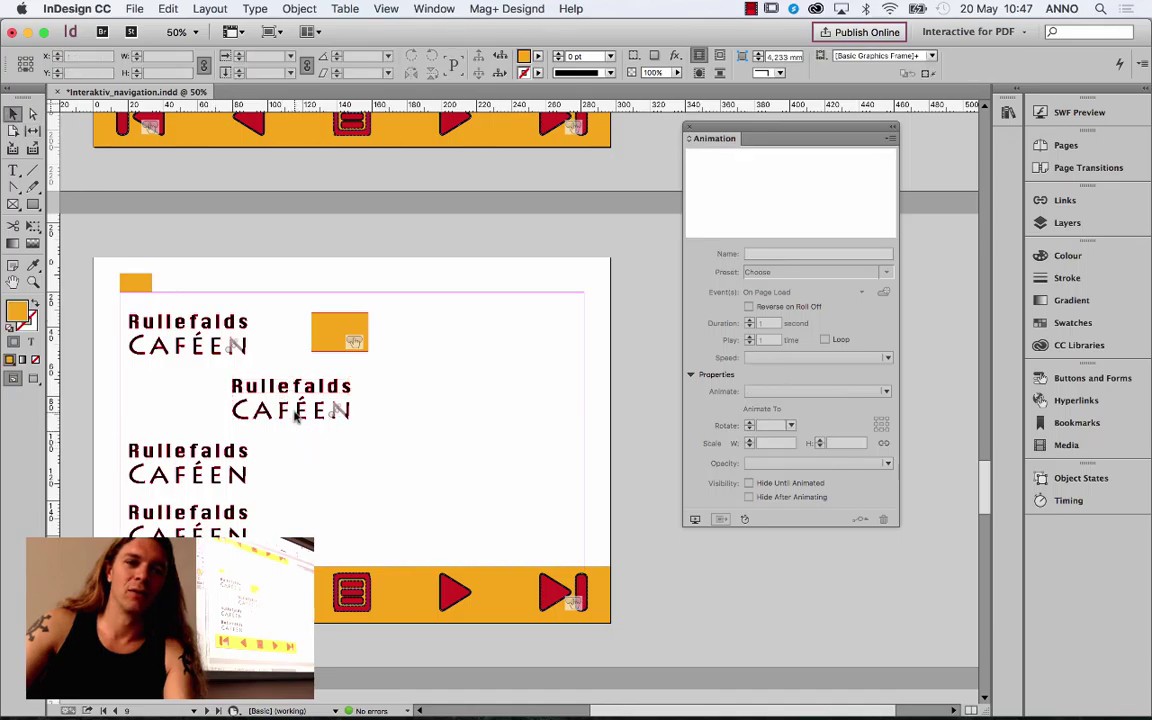
{"action": "left_click", "coordinate": [305, 410]}
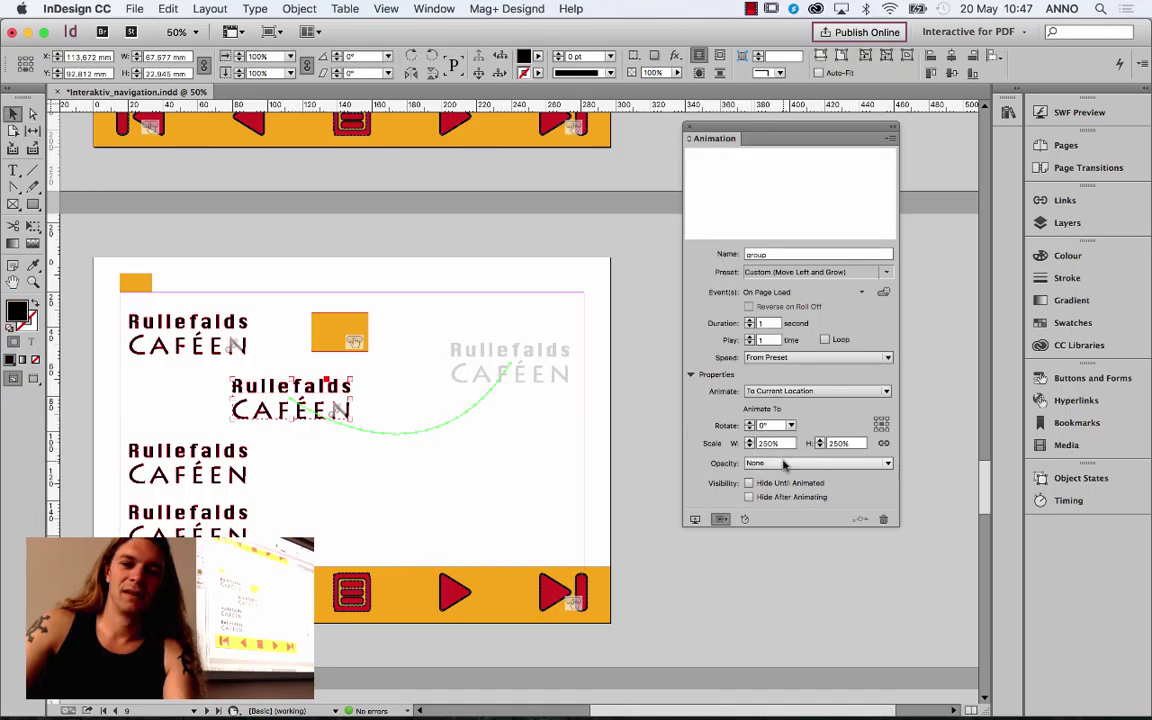
{"action": "left_click", "coordinate": [789, 426]}
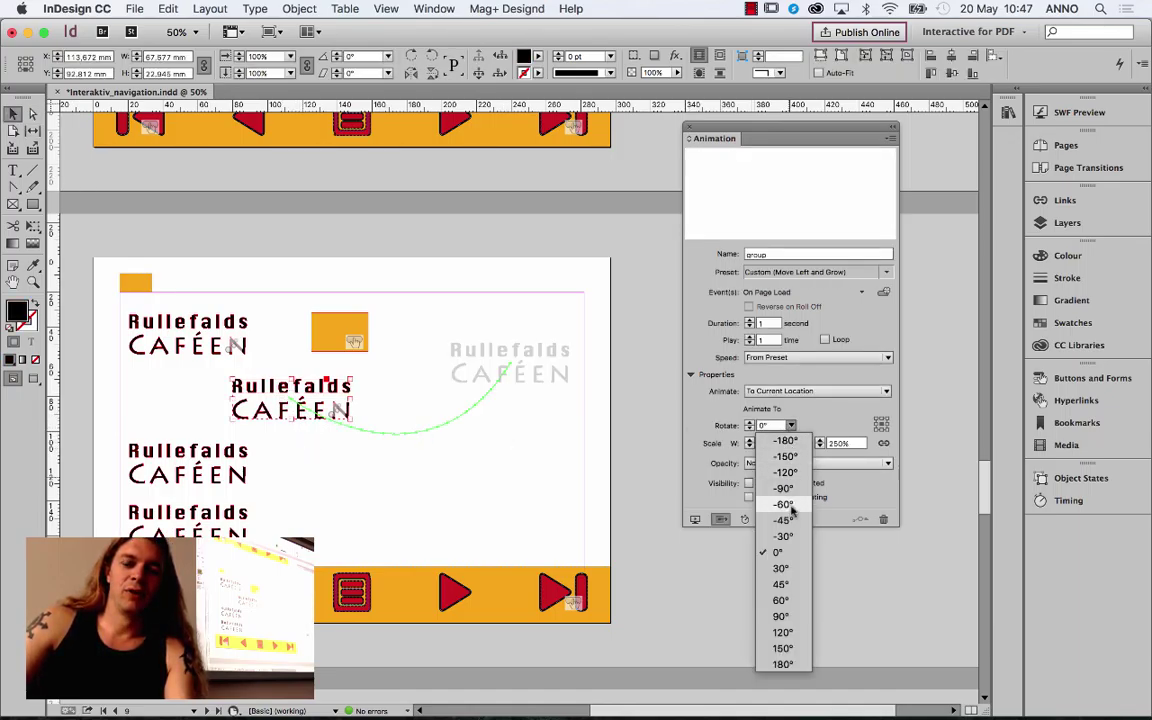
{"action": "left_click", "coordinate": [786, 441]}
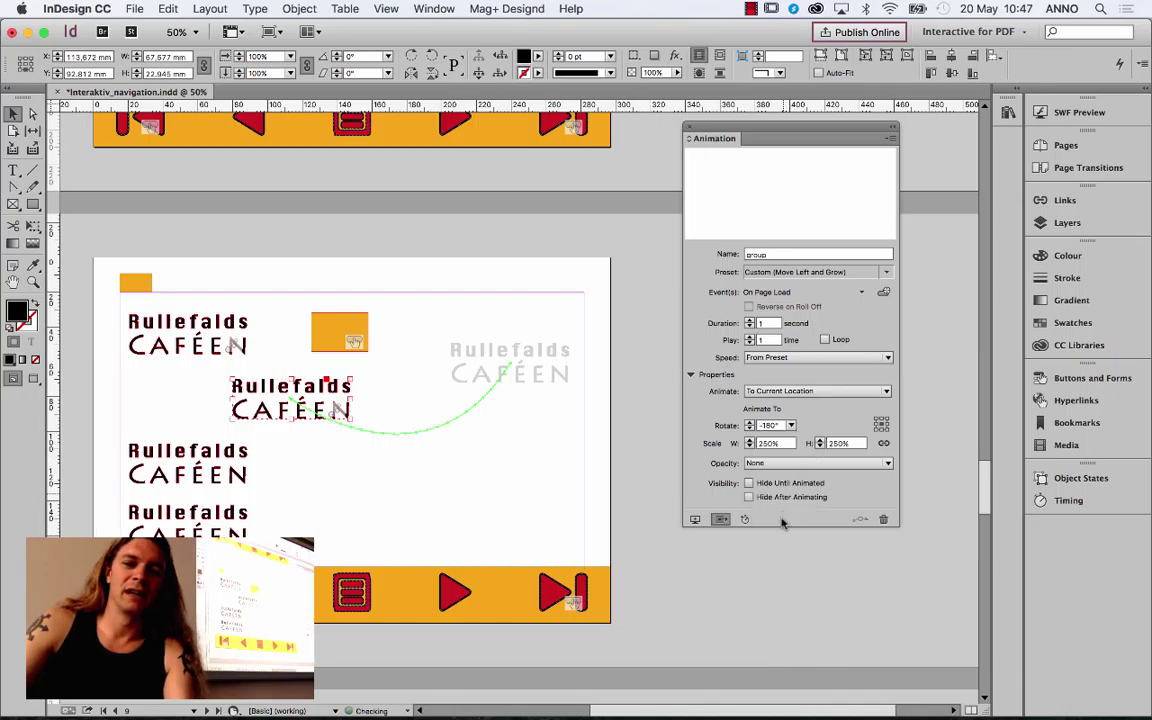
{"action": "left_click", "coordinate": [1079, 112]}
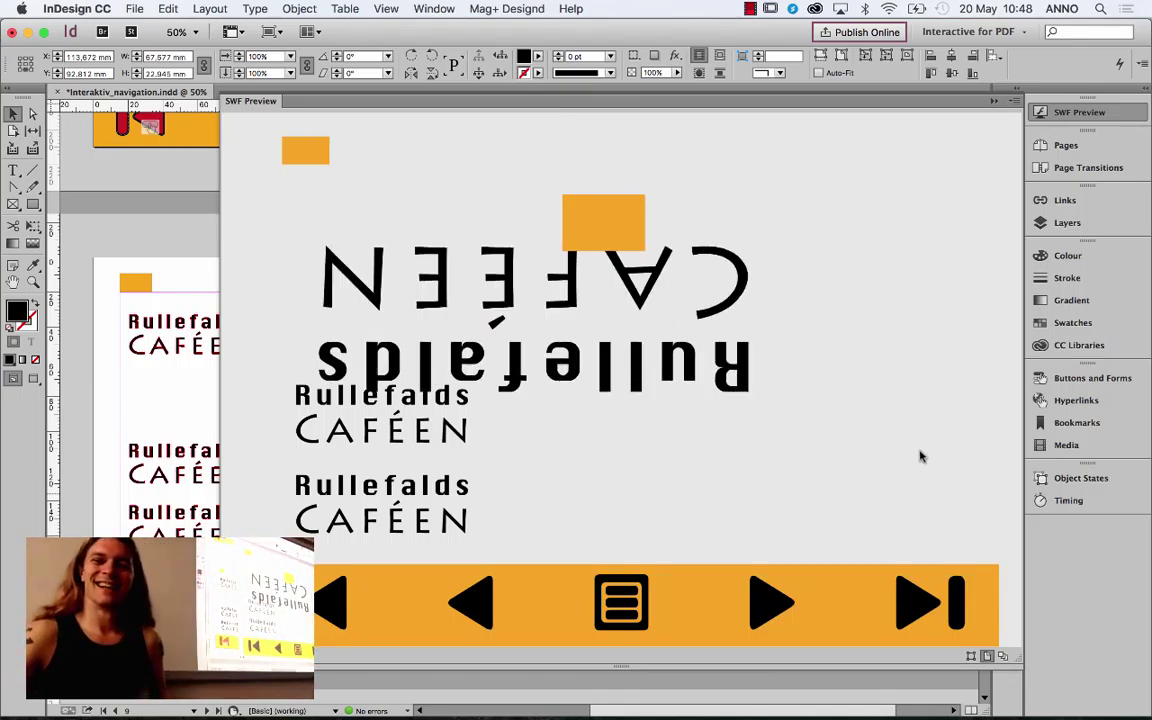
{"action": "left_click", "coordinate": [994, 102]}
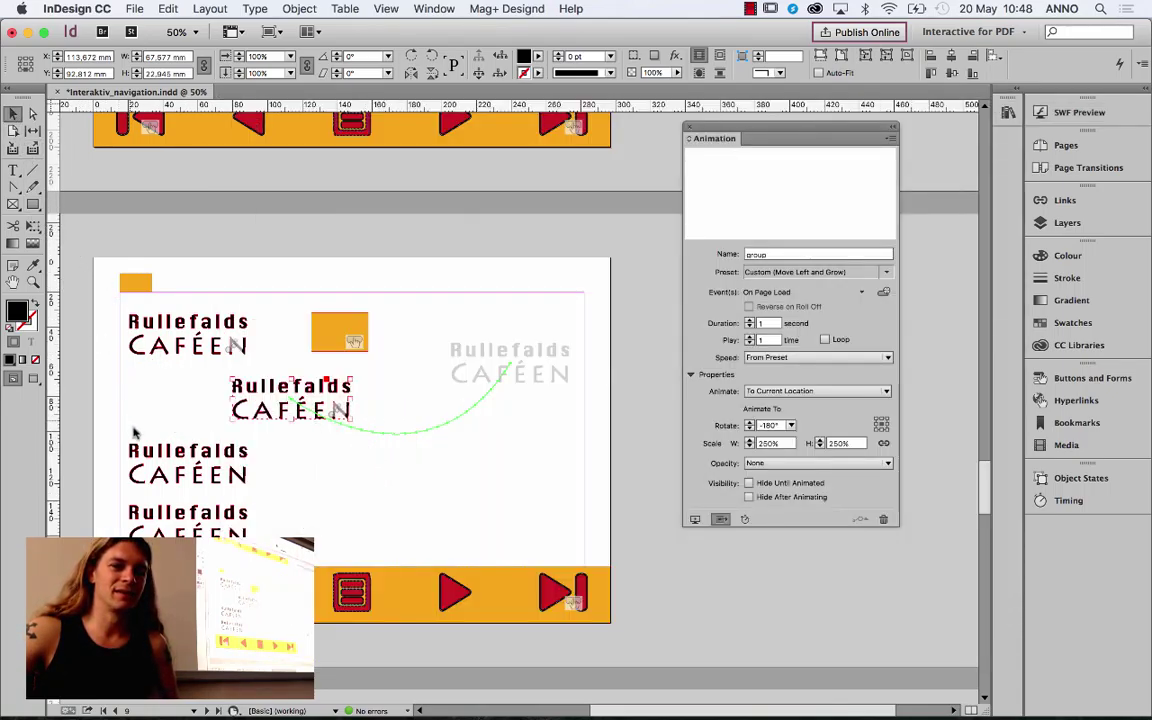
Step: Move the second logo to about X 204.3 mm, Y 55.7 mm and the third logo to about X 79.9 mm, Y 105 mm
{"action": "left_click", "coordinate": [175, 462]}
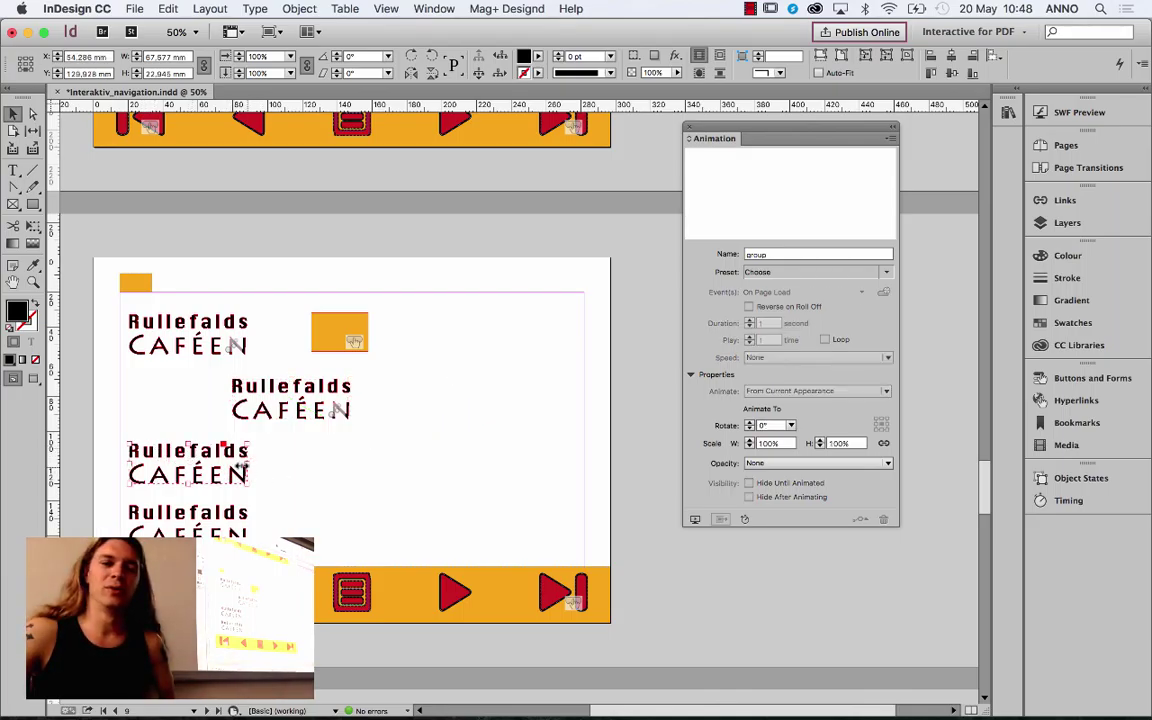
{"action": "left_click", "coordinate": [258, 384]}
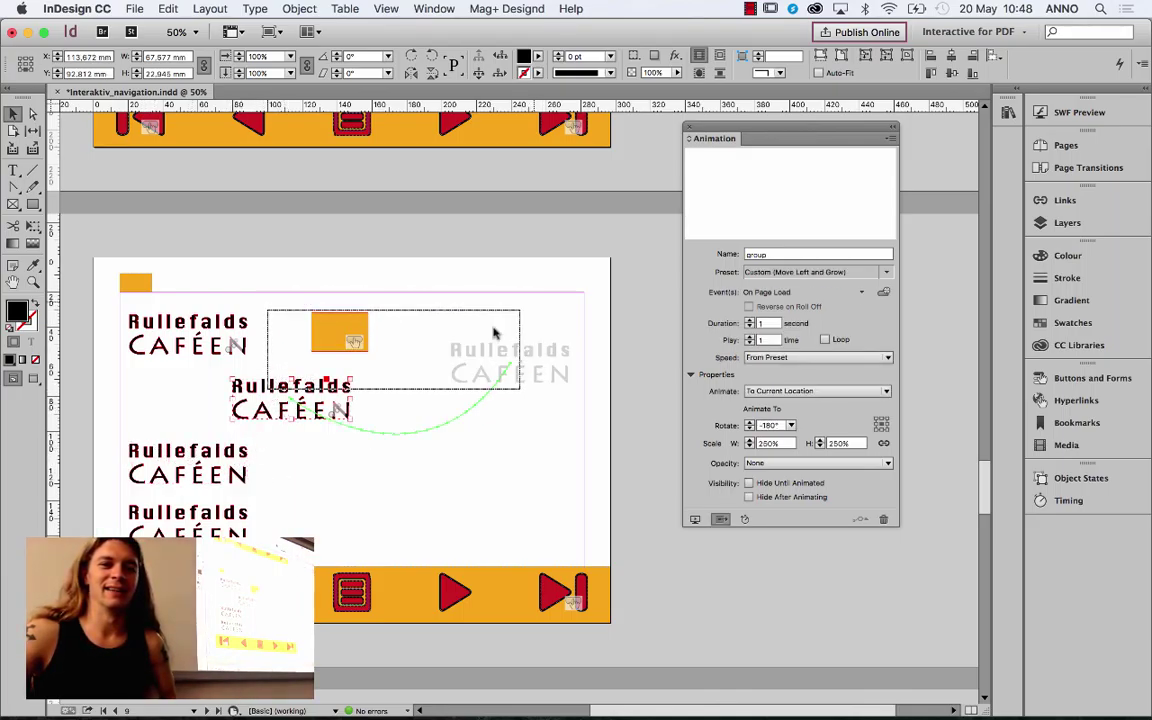
{"action": "left_click_drag", "start_coordinate": [249, 352], "coordinate": [475, 308]}
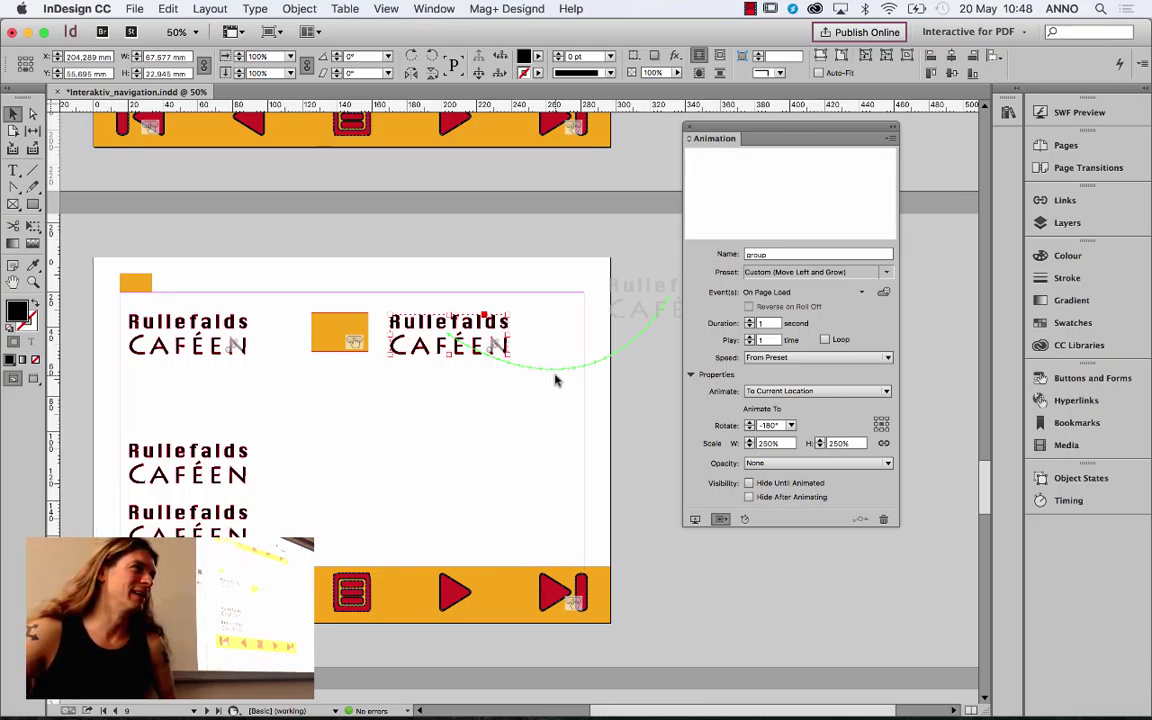
{"action": "left_click_drag", "start_coordinate": [215, 410], "coordinate": [243, 414]}
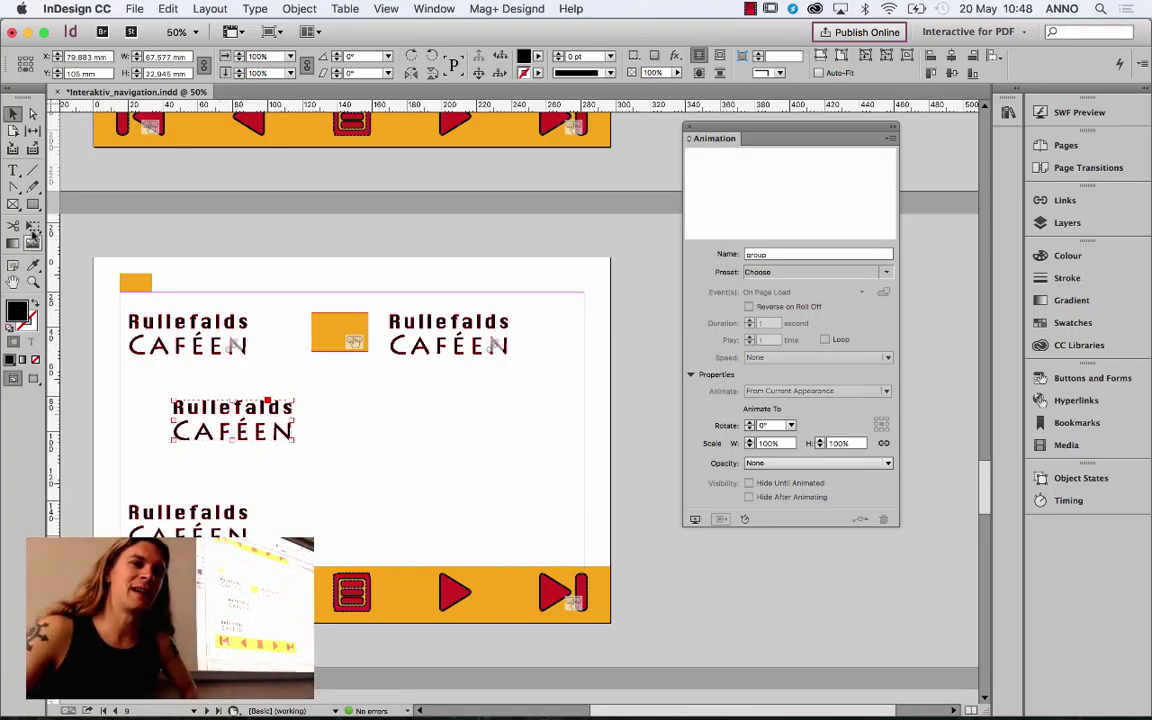
Step: Draw a rectangle about 148 mm by 46.5 mm overlapping the third logo and remove its fill
{"action": "left_click", "coordinate": [32, 204]}
{"action": "left_click_drag", "start_coordinate": [225, 410], "coordinate": [483, 491]}
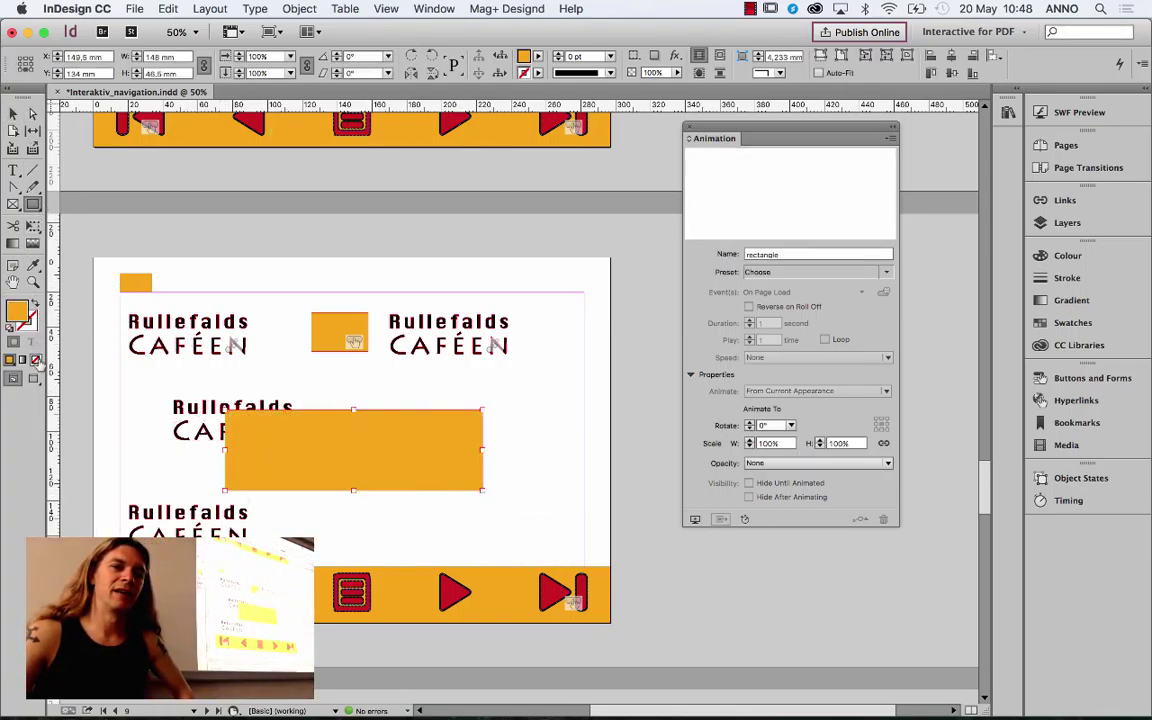
{"action": "left_click", "coordinate": [35, 360]}
{"action": "left_click", "coordinate": [13, 113]}
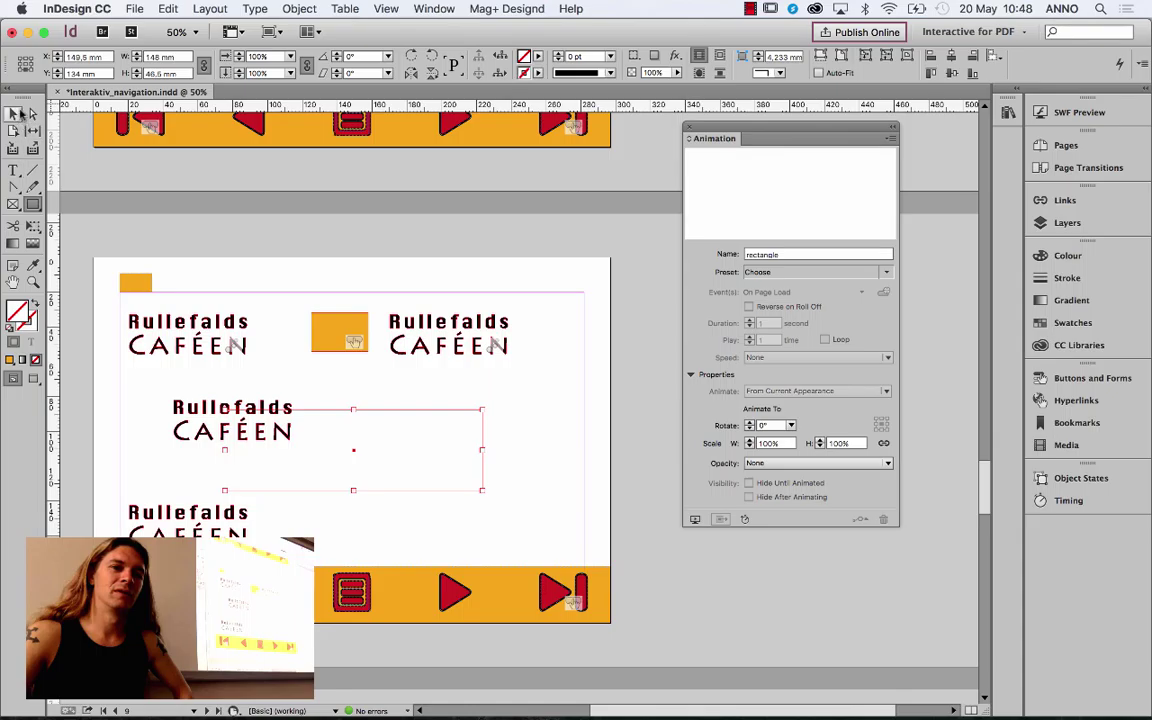
Step: Undo the accidental rotation of the third logo and assign it the Appear animation preset
{"action": "left_click", "coordinate": [172, 426]}
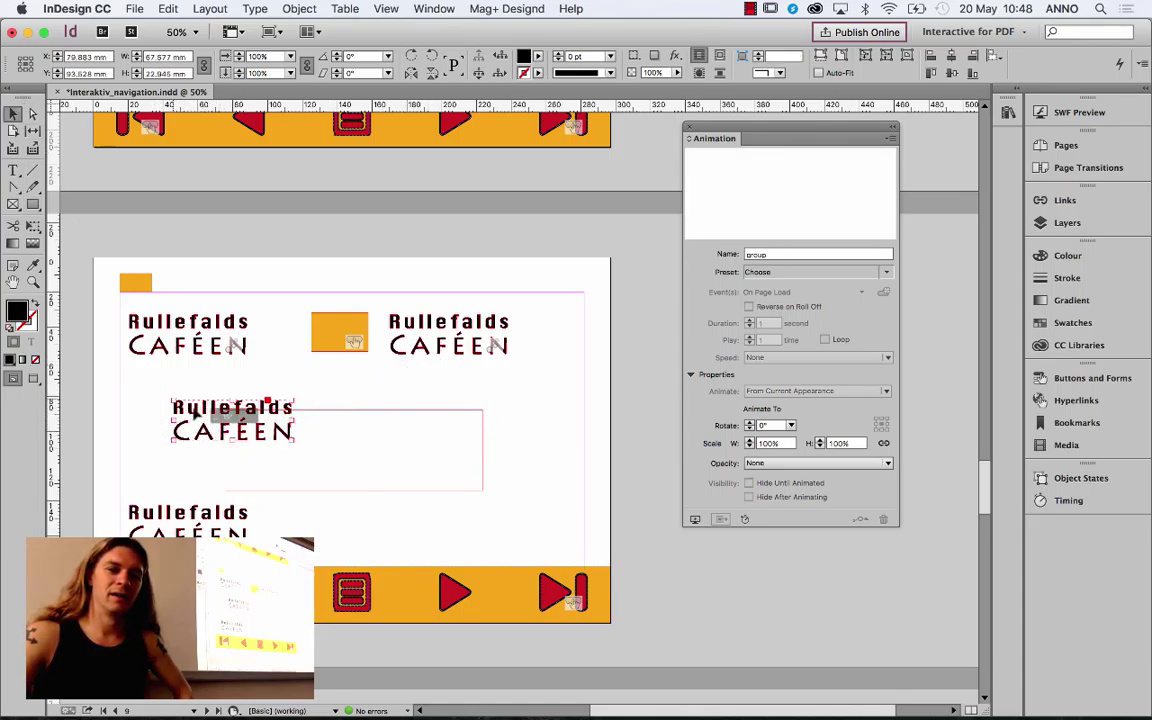
{"action": "left_click_drag", "start_coordinate": [352, 481], "coordinate": [120, 355]}
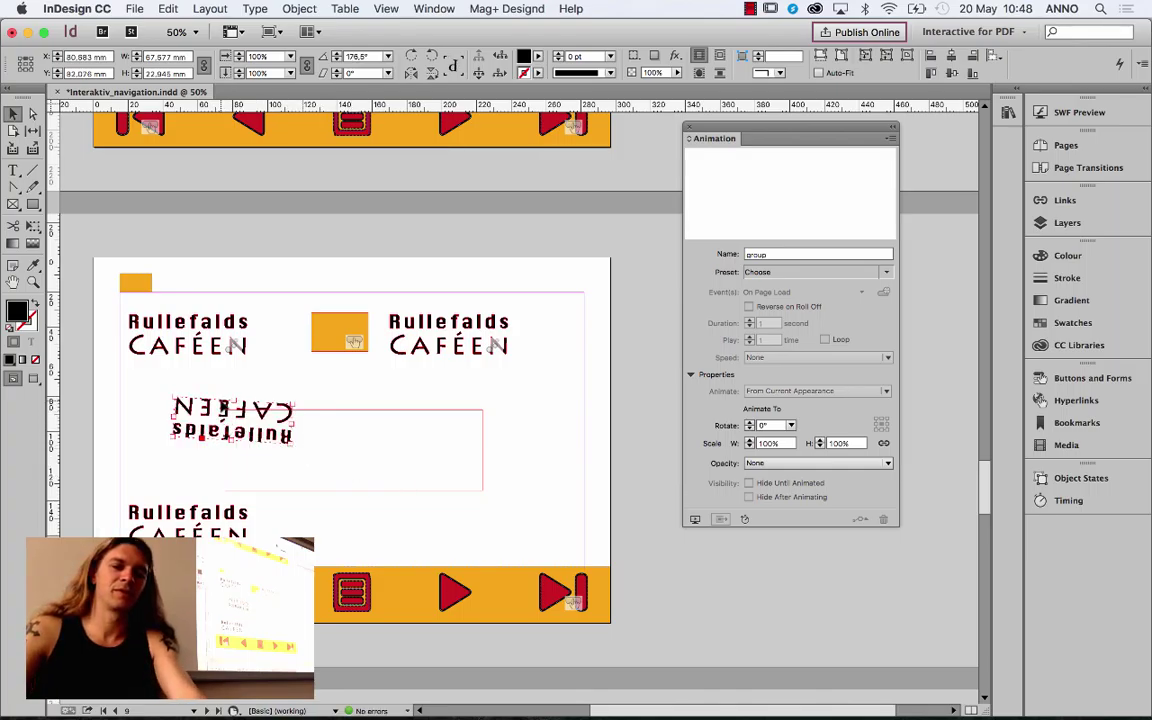
{"action": "key", "text": "super+z"}
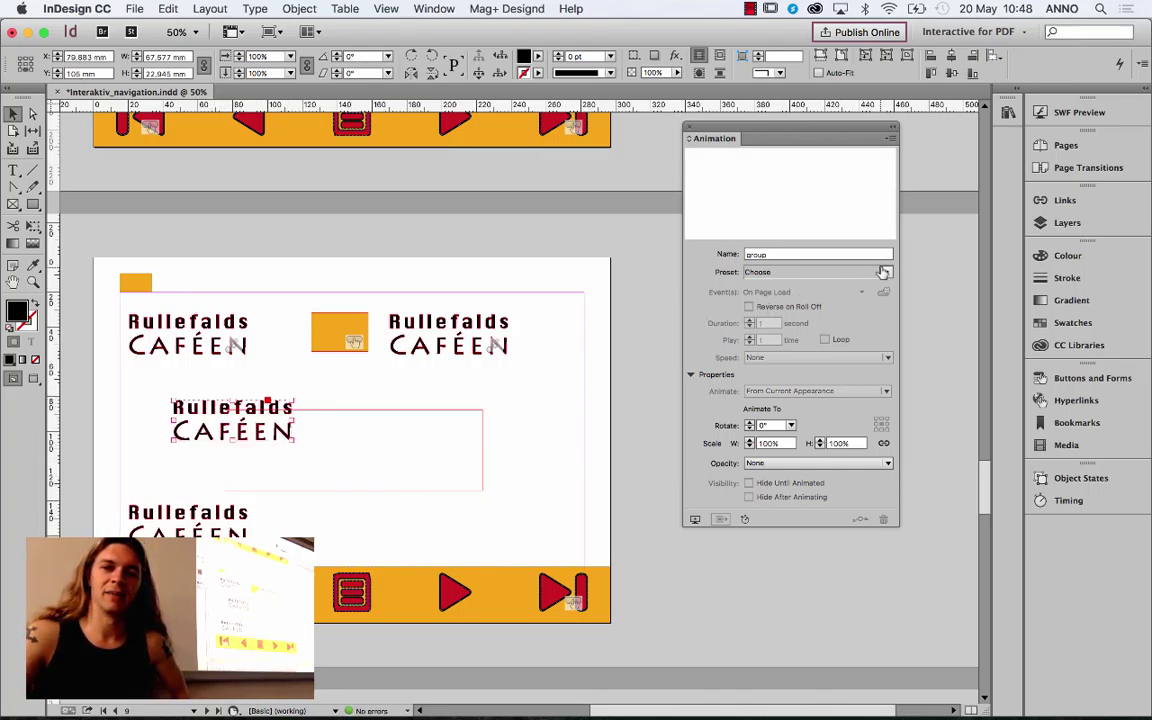
{"action": "left_click", "coordinate": [884, 271]}
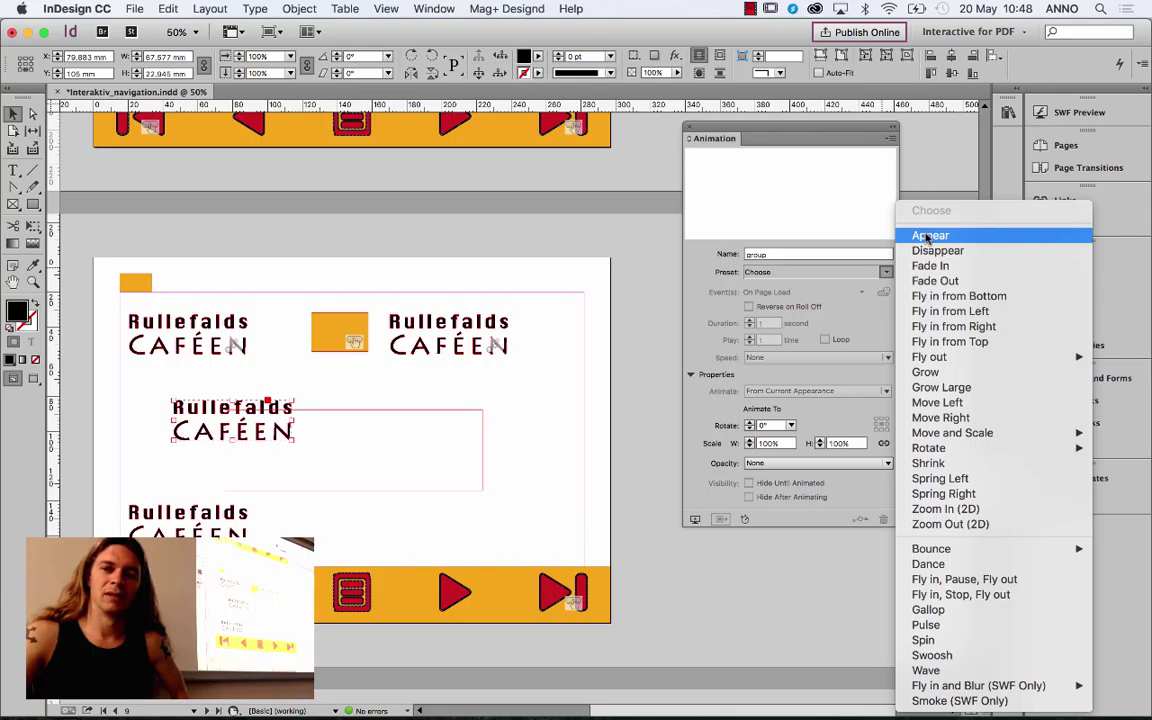
{"action": "left_click", "coordinate": [928, 236]}
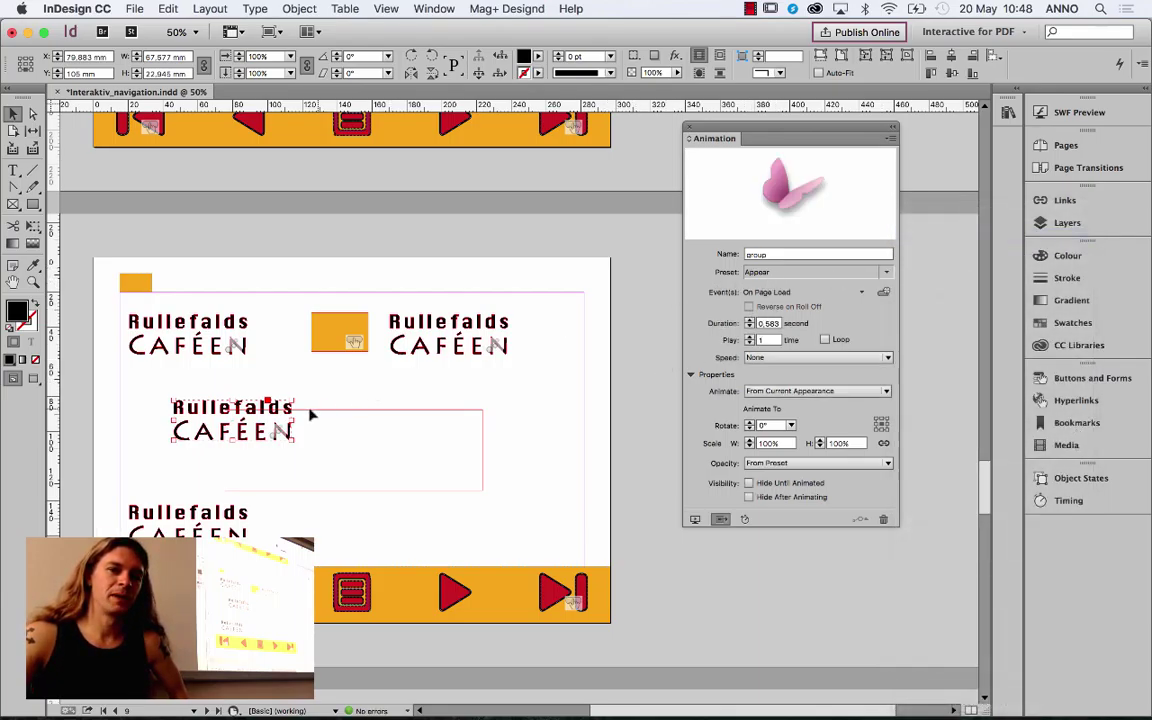
Step: Convert the unfilled rectangle into the third logo's motion path and preview the page animation
{"action": "left_click_drag", "start_coordinate": [160, 390], "coordinate": [365, 500]}
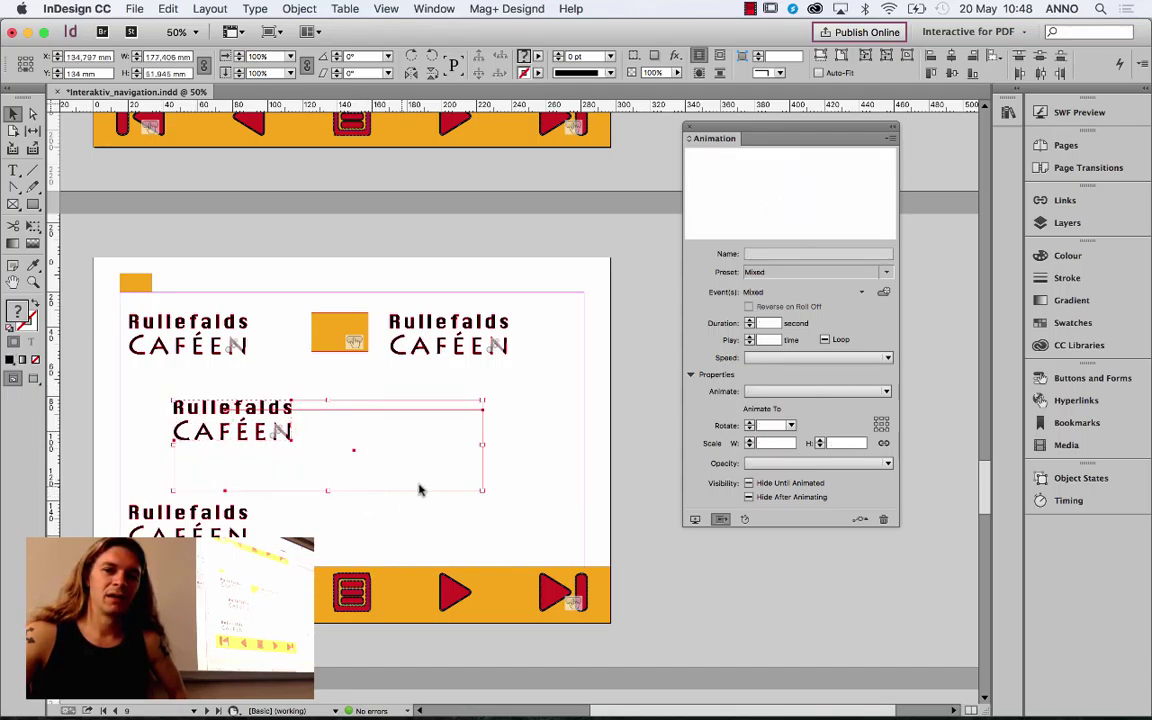
{"action": "left_click", "coordinate": [861, 520]}
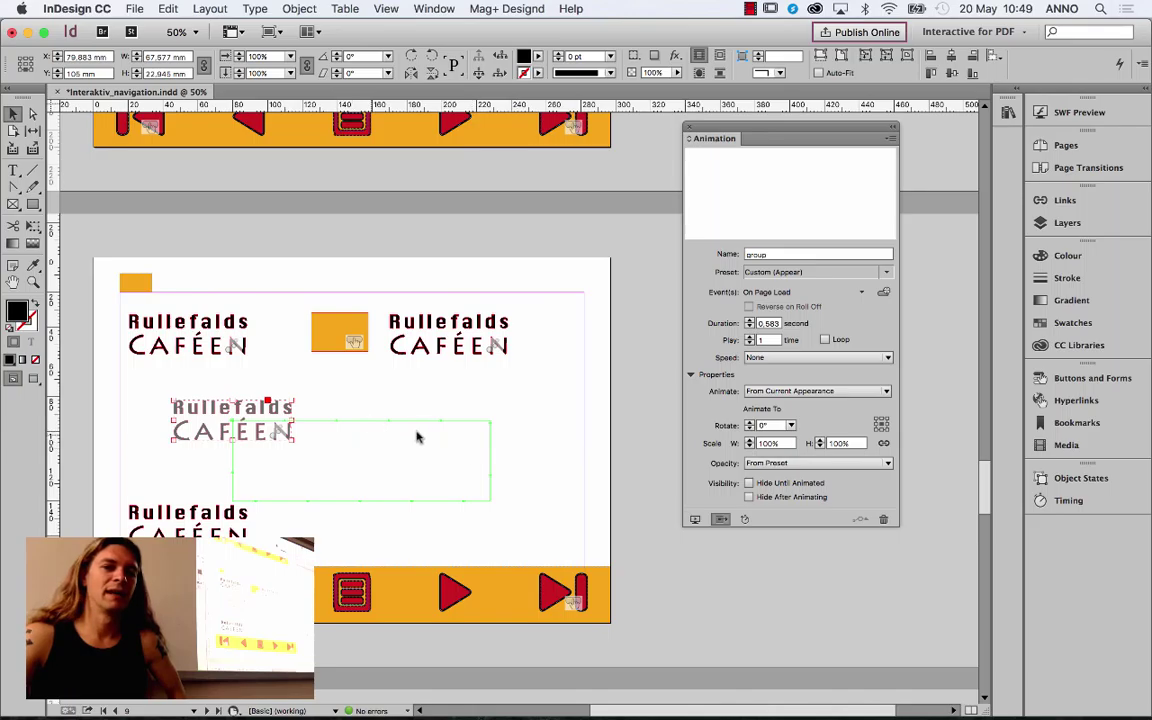
{"action": "left_click", "coordinate": [1070, 112]}
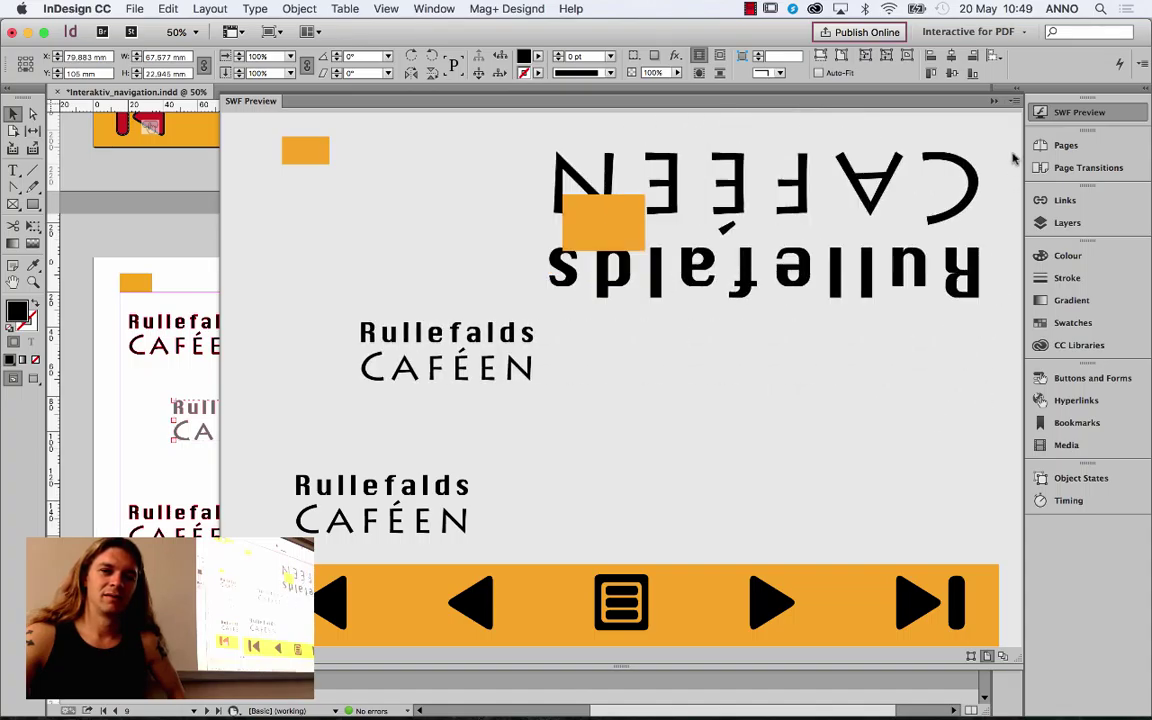
{"action": "left_click", "coordinate": [995, 101]}
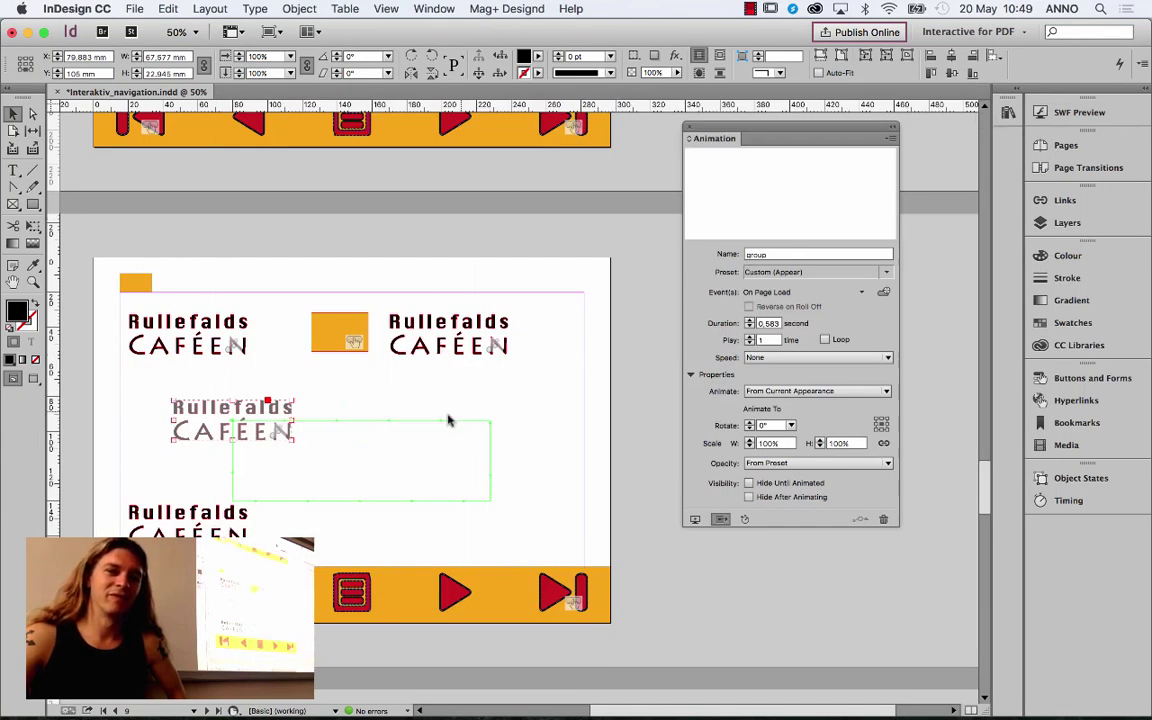
Step: Change the third logo's animation preset to Shrink
{"action": "left_click", "coordinate": [254, 392]}
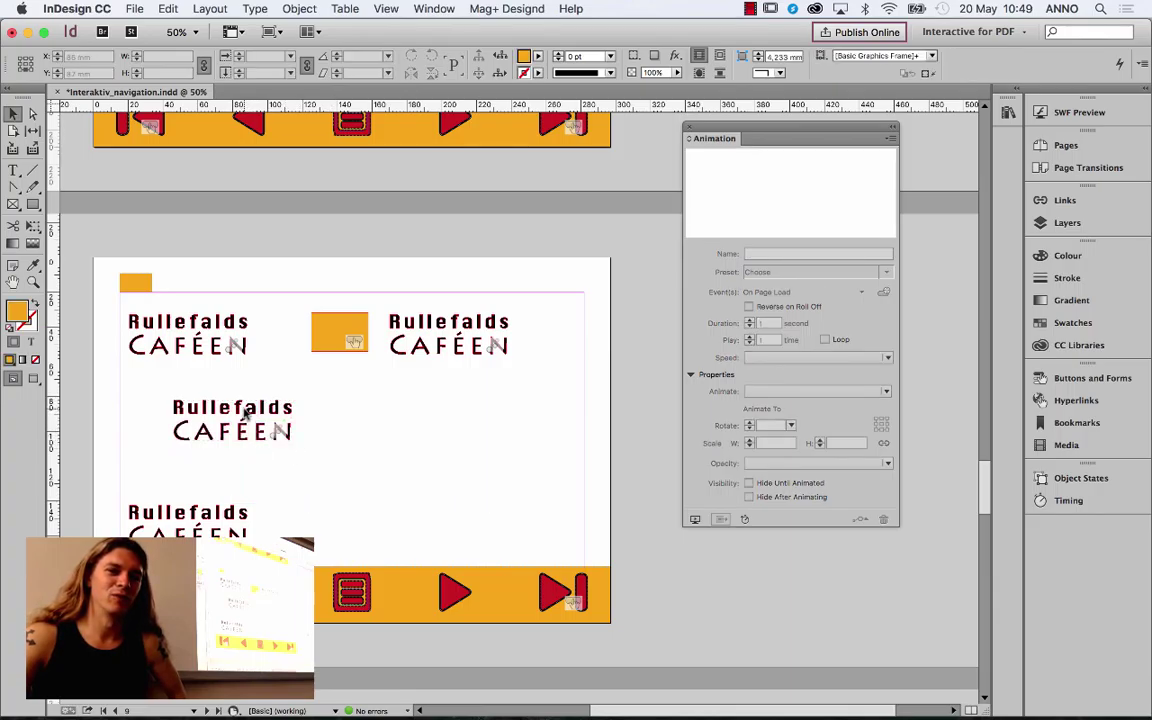
{"action": "left_click", "coordinate": [232, 408]}
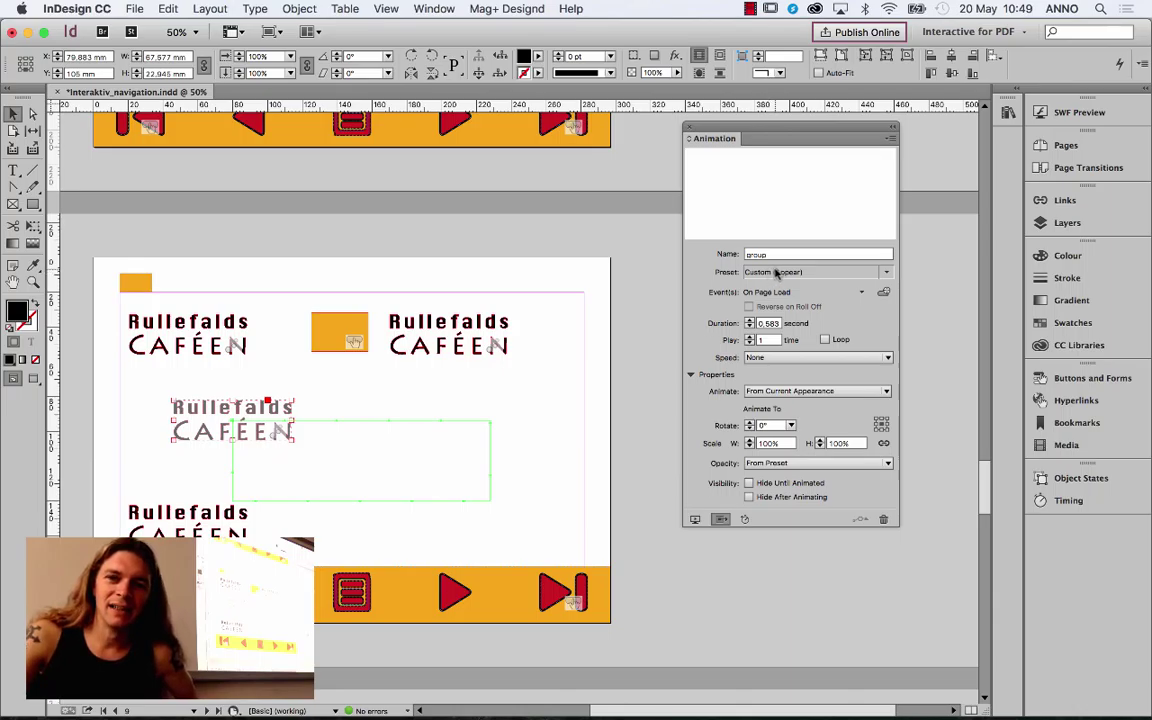
{"action": "left_click", "coordinate": [886, 272]}
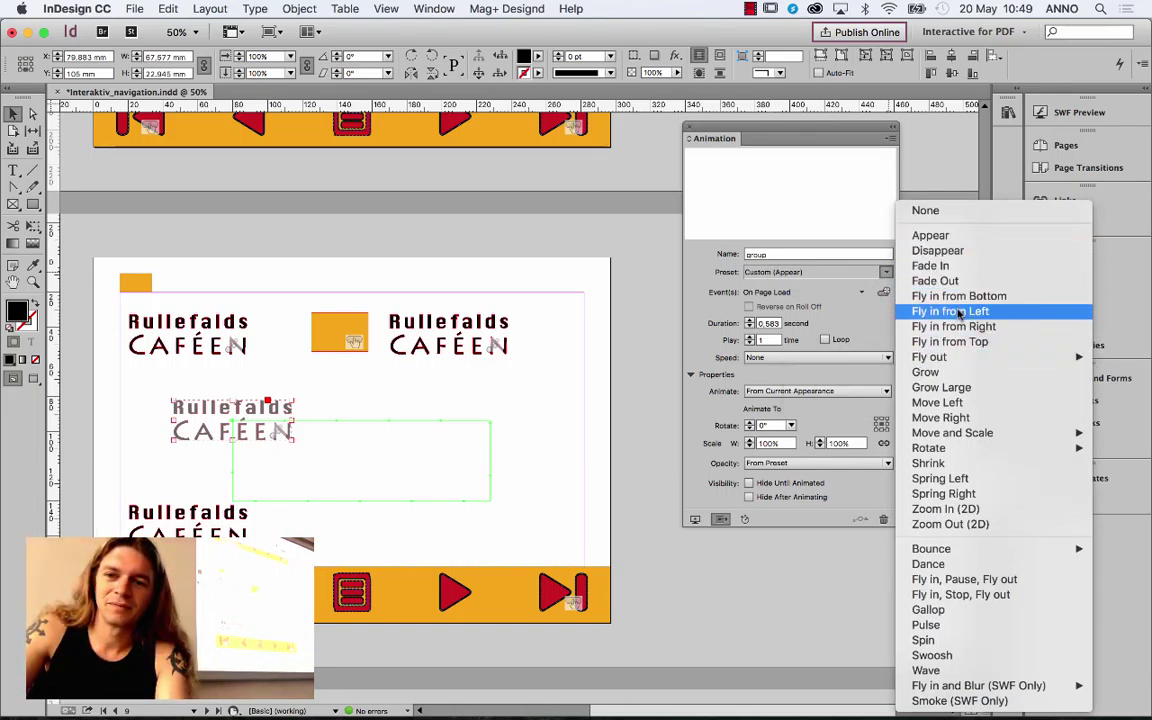
{"action": "mouse_move", "coordinate": [963, 433]}
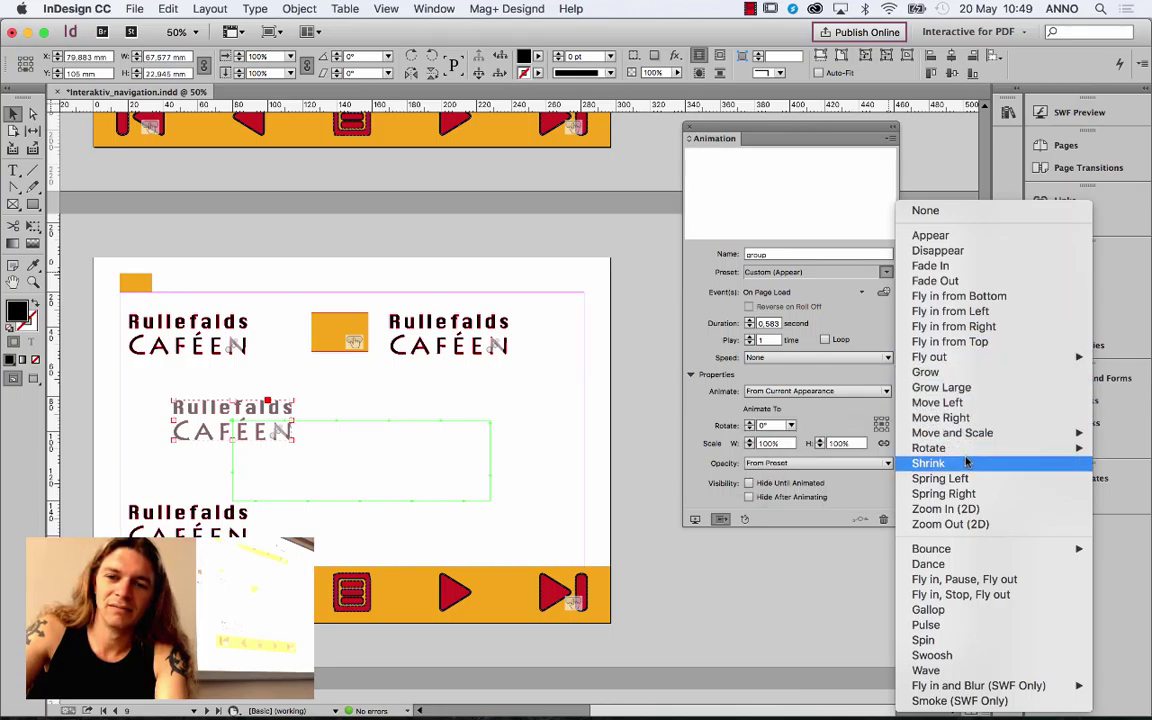
{"action": "left_click", "coordinate": [965, 462]}
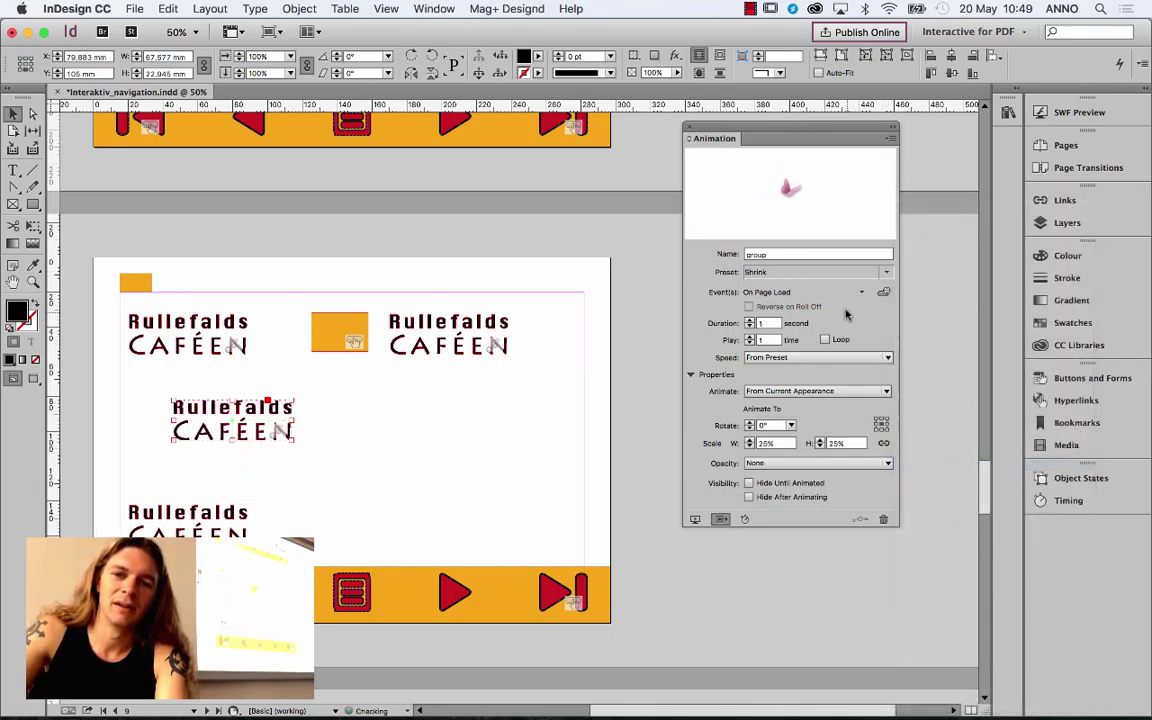
{"action": "left_click", "coordinate": [205, 380]}
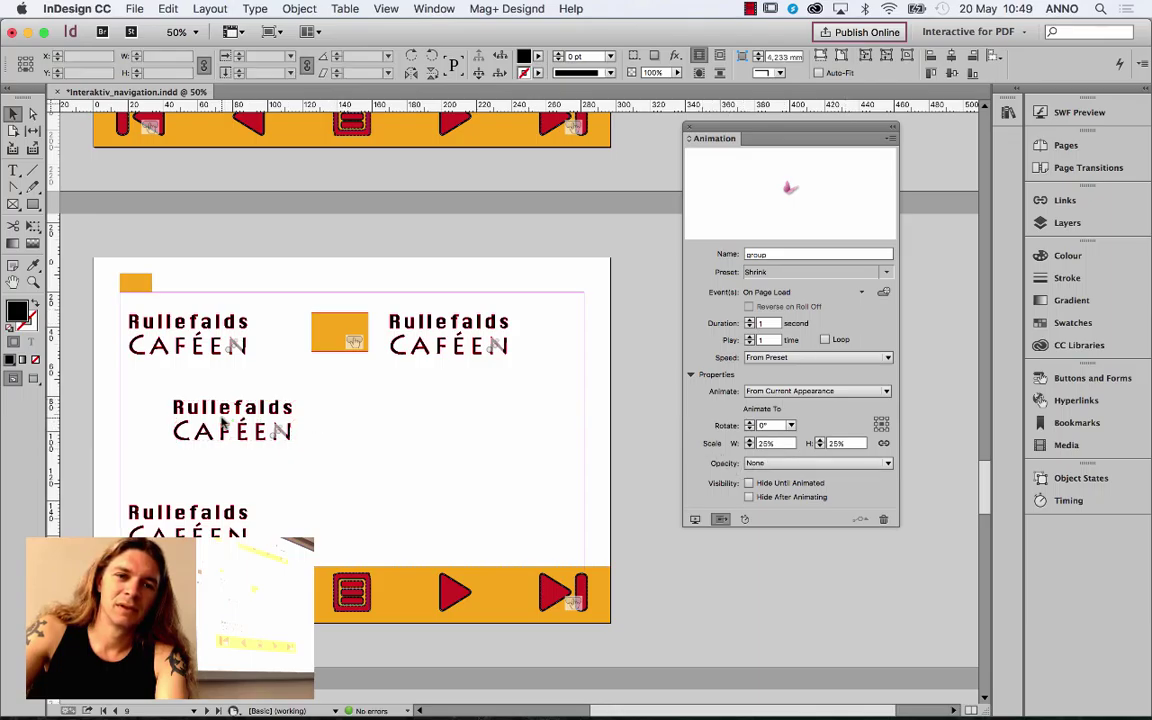
{"action": "left_click", "coordinate": [337, 458]}
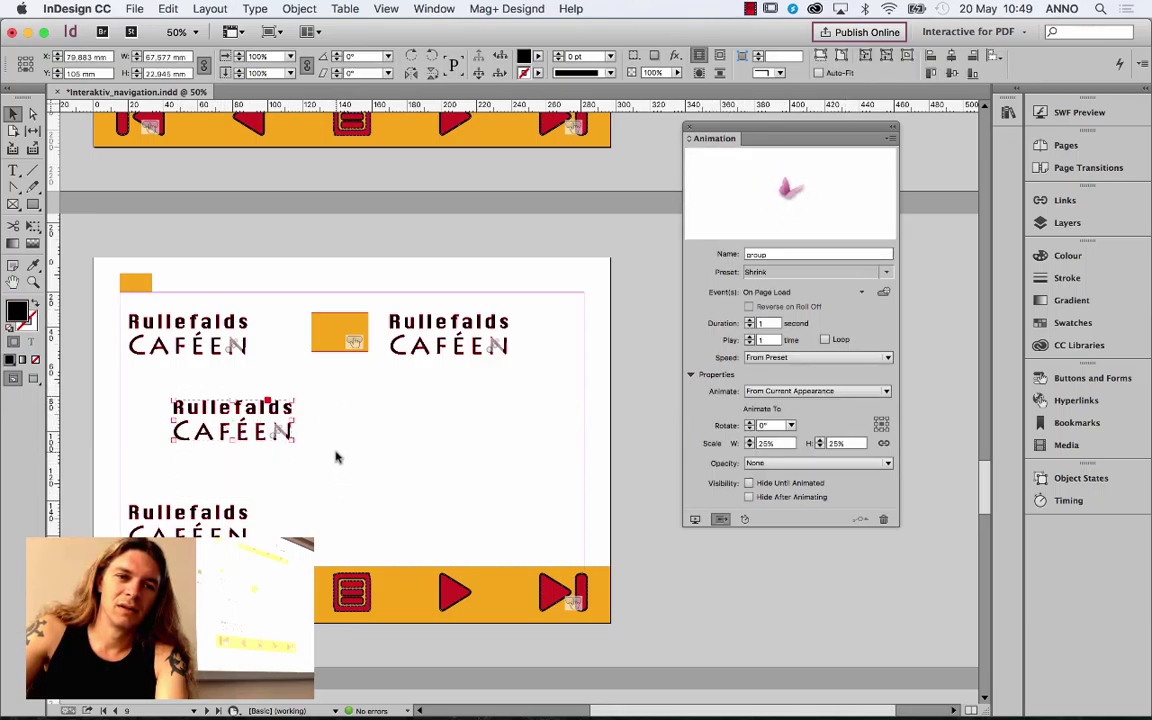
{"action": "left_click", "coordinate": [314, 450]}
{"action": "left_click", "coordinate": [262, 388]}
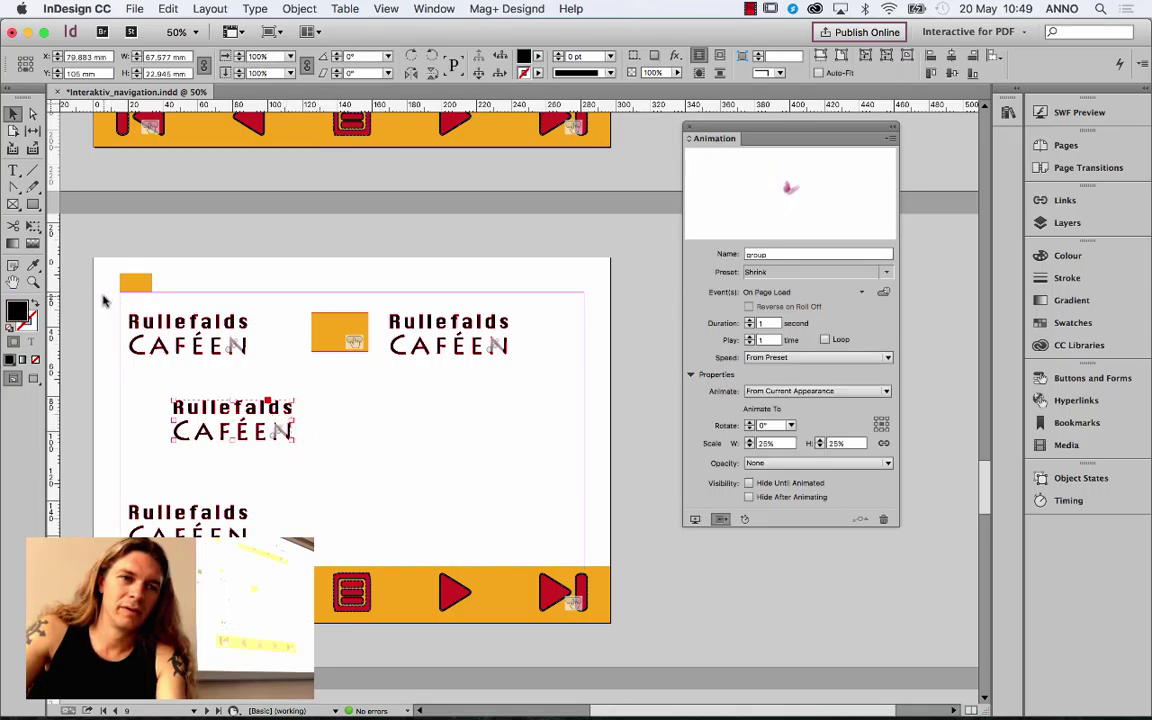
Step: Draw a rectangle about 128 mm by 41.5 mm overlapping the third logo, with no fill and no stroke
{"action": "left_click", "coordinate": [33, 204]}
{"action": "mouse_move", "coordinate": [232, 410]}
{"action": "left_mouse_down"}
{"action": "mouse_move", "coordinate": [424, 498]}
{"action": "mouse_move", "coordinate": [456, 482]}
{"action": "left_mouse_up"}
{"action": "left_click", "coordinate": [35, 304]}
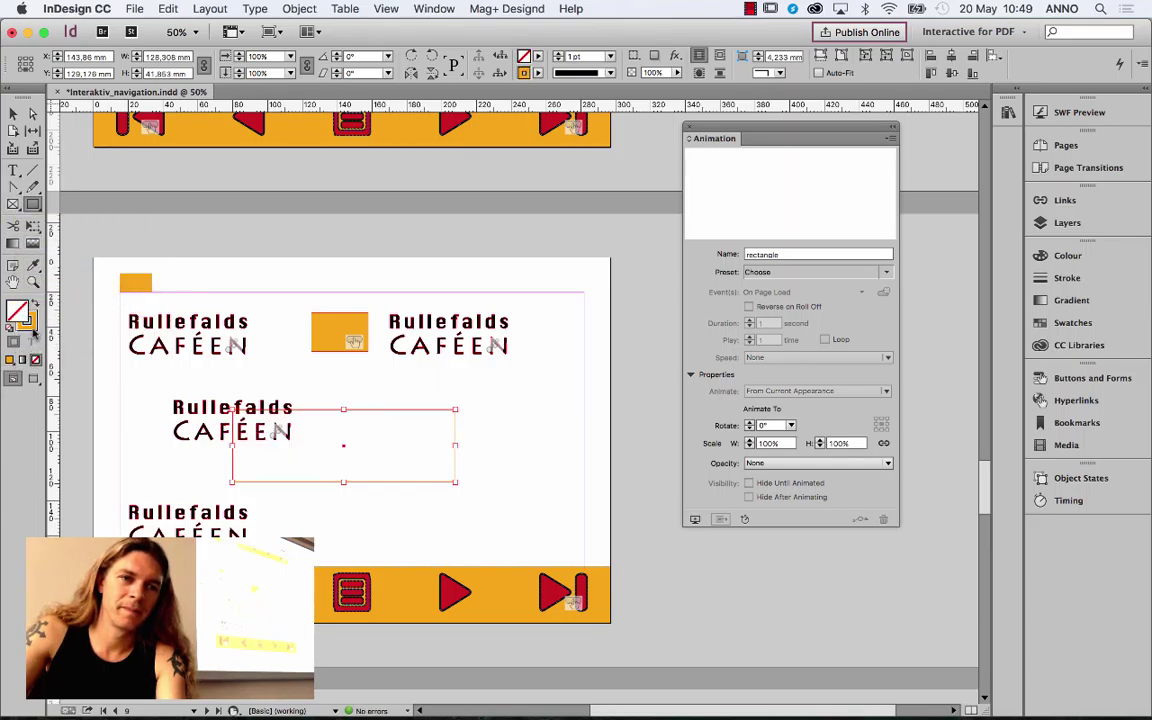
{"action": "left_click", "coordinate": [35, 359]}
{"action": "left_click", "coordinate": [13, 113]}
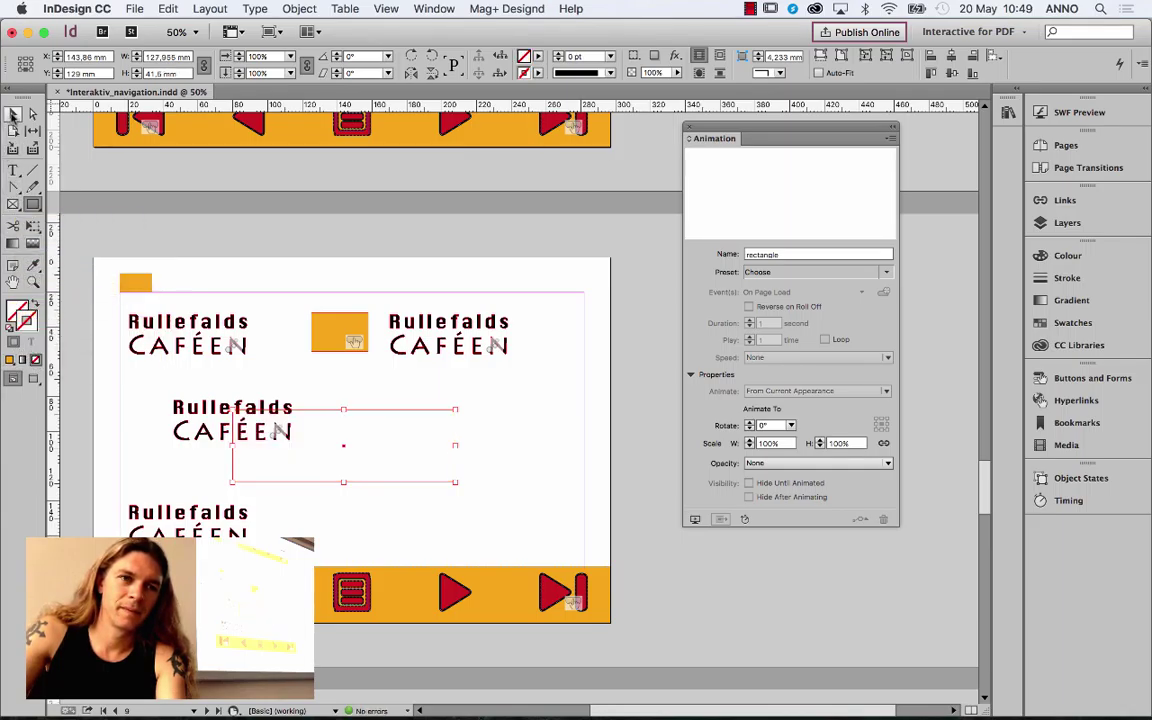
Step: Convert the invisible rectangle into the third logo's motion path and preview the page animation
{"action": "left_click", "coordinate": [167, 420], "text": "shift"}
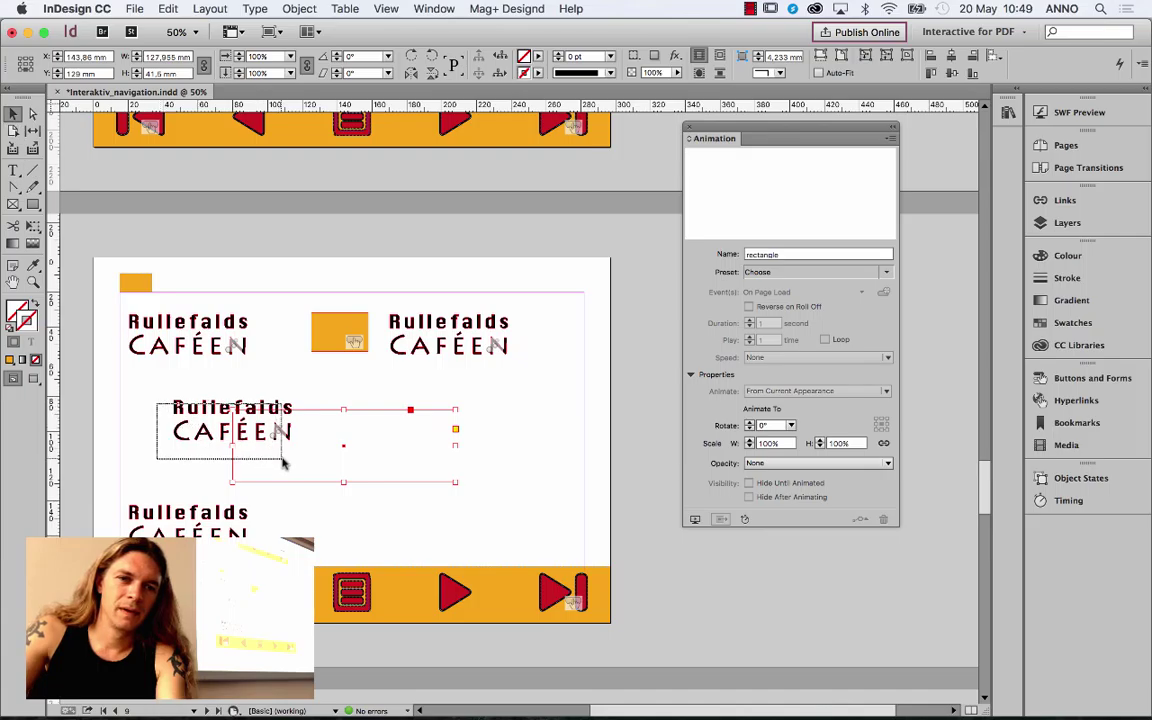
{"action": "left_click", "coordinate": [860, 521]}
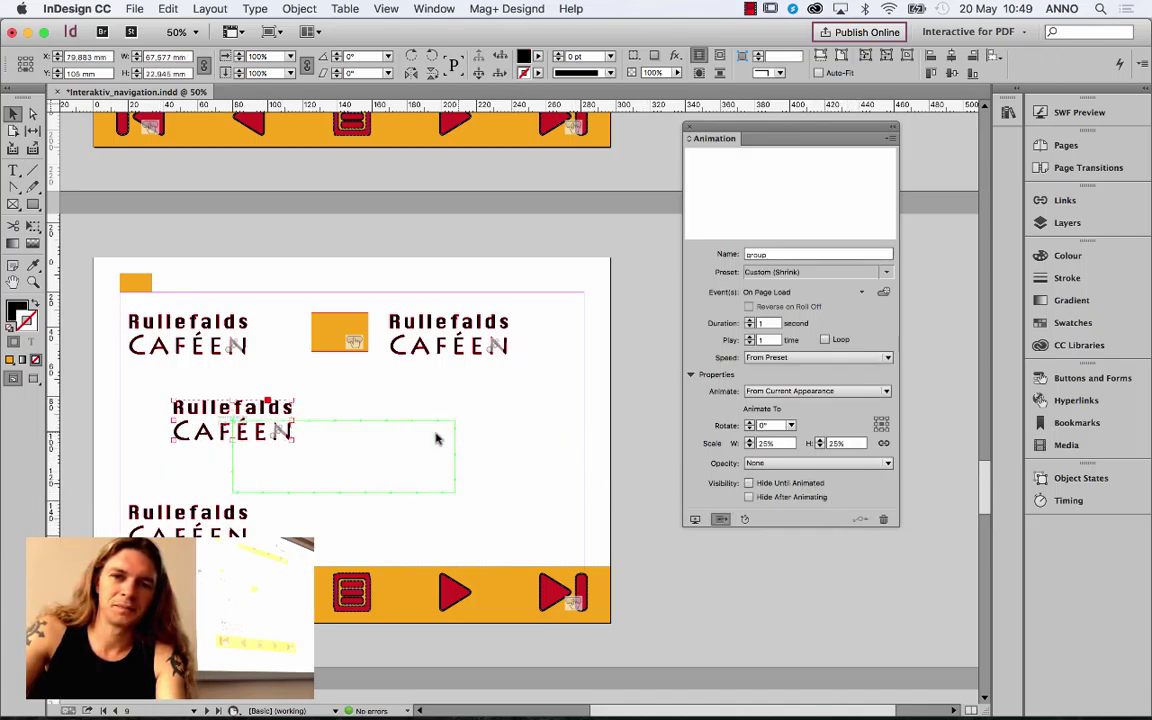
{"action": "left_click", "coordinate": [1082, 112]}
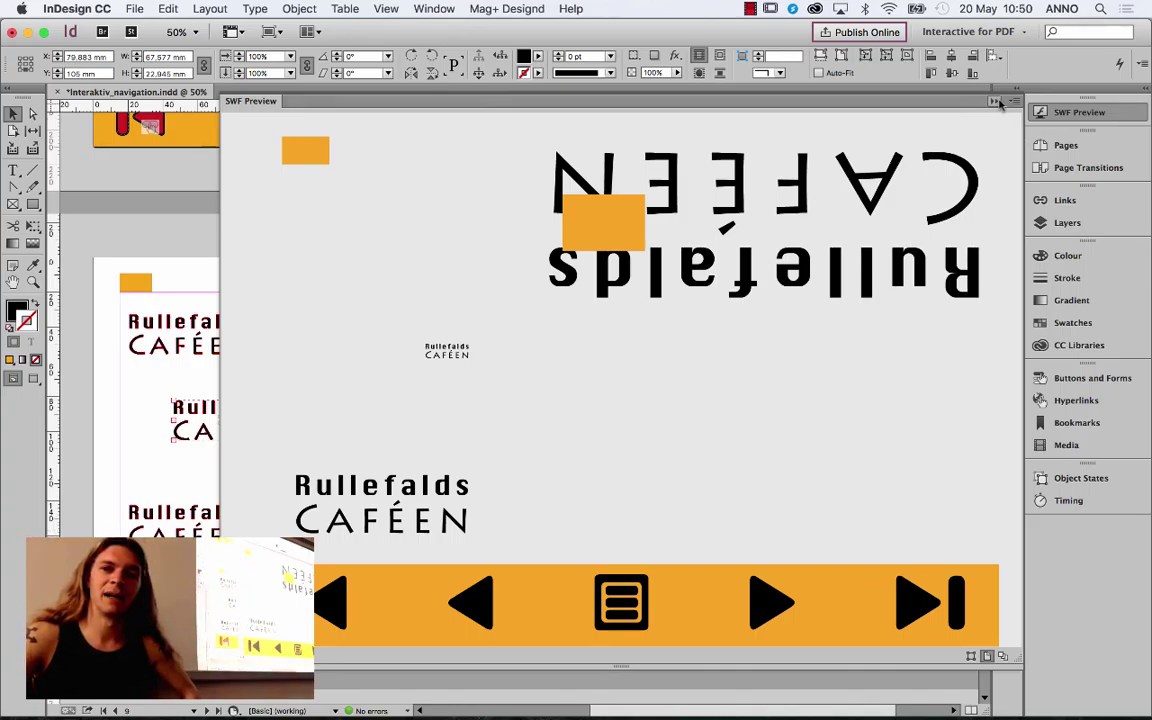
{"action": "left_click", "coordinate": [403, 430]}
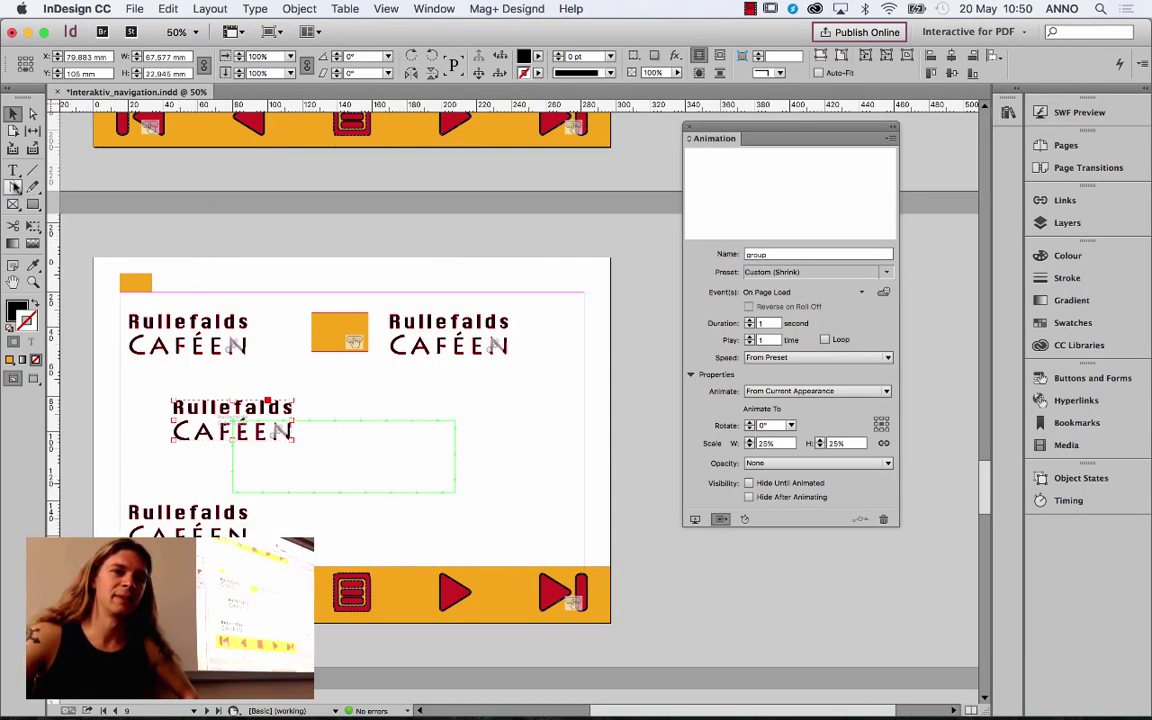
Step: Draw a winding open curve about 271.7 mm by 158.4 mm across the page with the Pen tool and remove its fill
{"action": "left_click", "coordinate": [14, 186]}
{"action": "left_click_drag", "start_coordinate": [14, 186], "coordinate": [74, 182]}
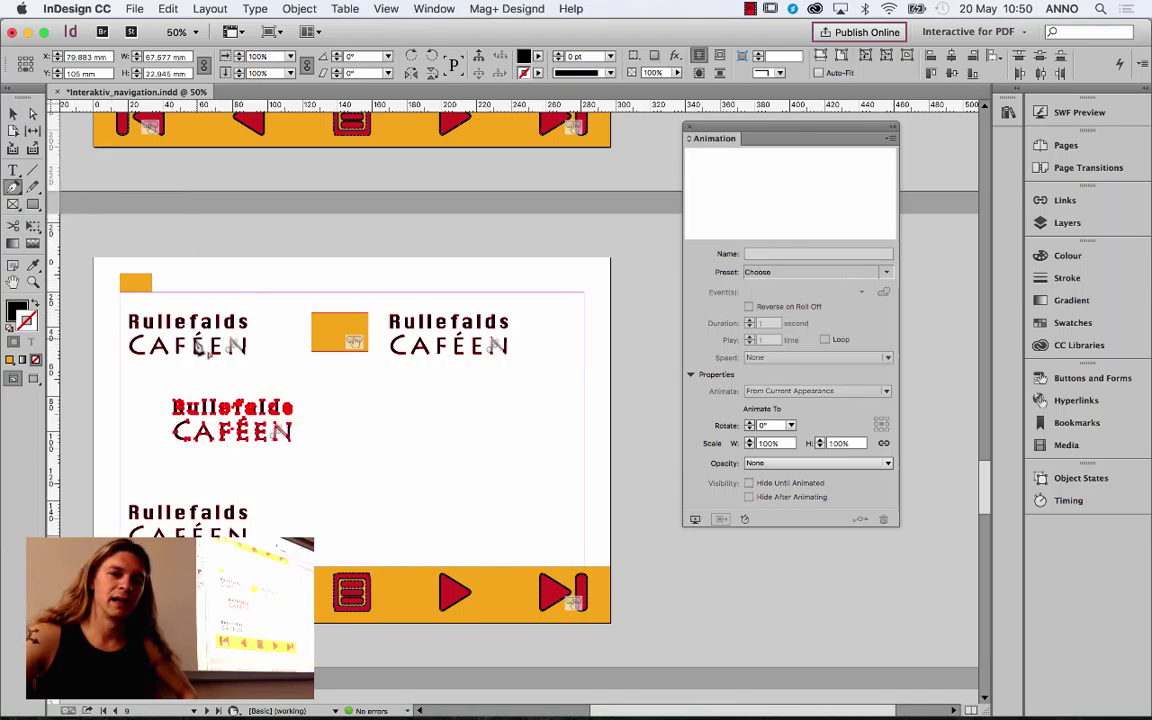
{"action": "left_click_drag", "start_coordinate": [147, 405], "coordinate": [180, 373]}
{"action": "left_click", "coordinate": [226, 391]}
{"action": "left_click", "coordinate": [295, 370]}
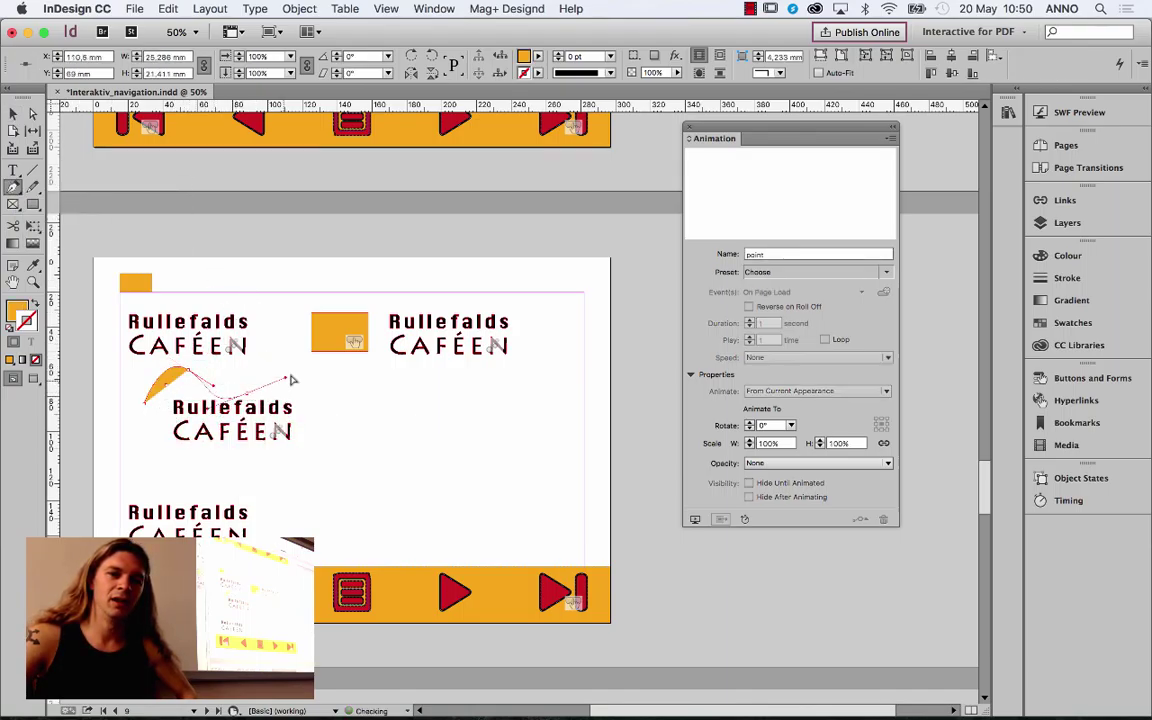
{"action": "left_click_drag", "start_coordinate": [320, 358], "coordinate": [347, 410]}
{"action": "left_click_drag", "start_coordinate": [540, 352], "coordinate": [507, 503]}
{"action": "left_click_drag", "start_coordinate": [521, 536], "coordinate": [602, 445]}
{"action": "left_click_drag", "start_coordinate": [596, 329], "coordinate": [315, 272]}
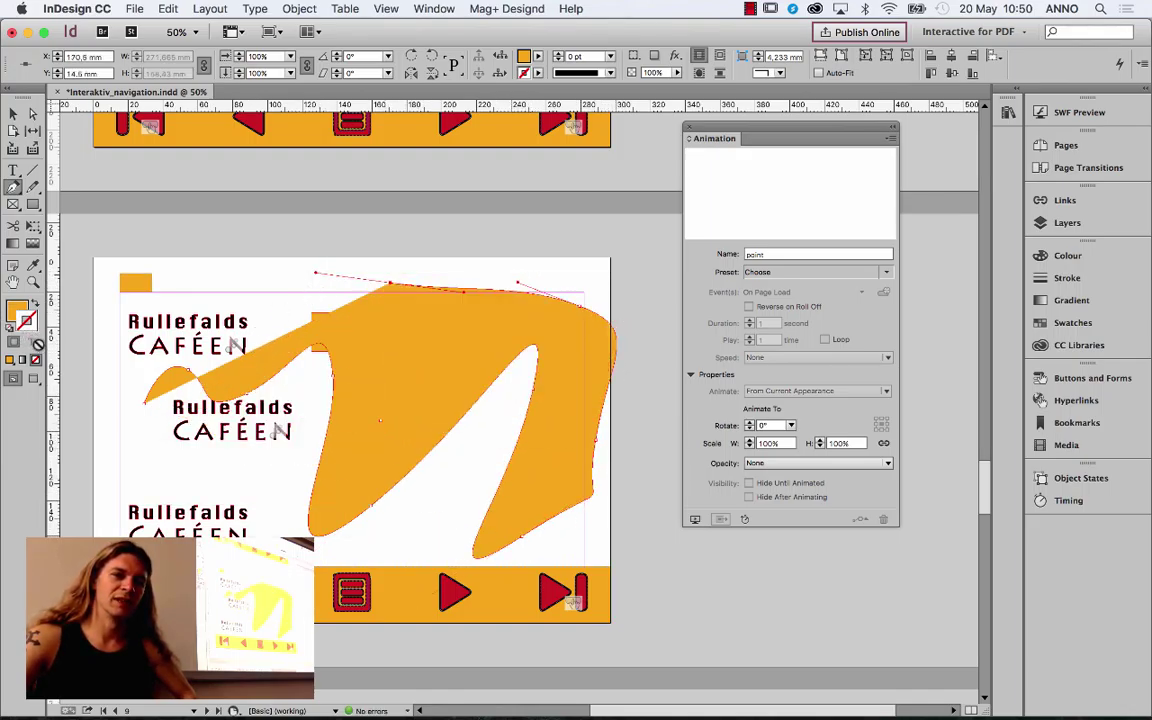
{"action": "key", "text": "slash"}
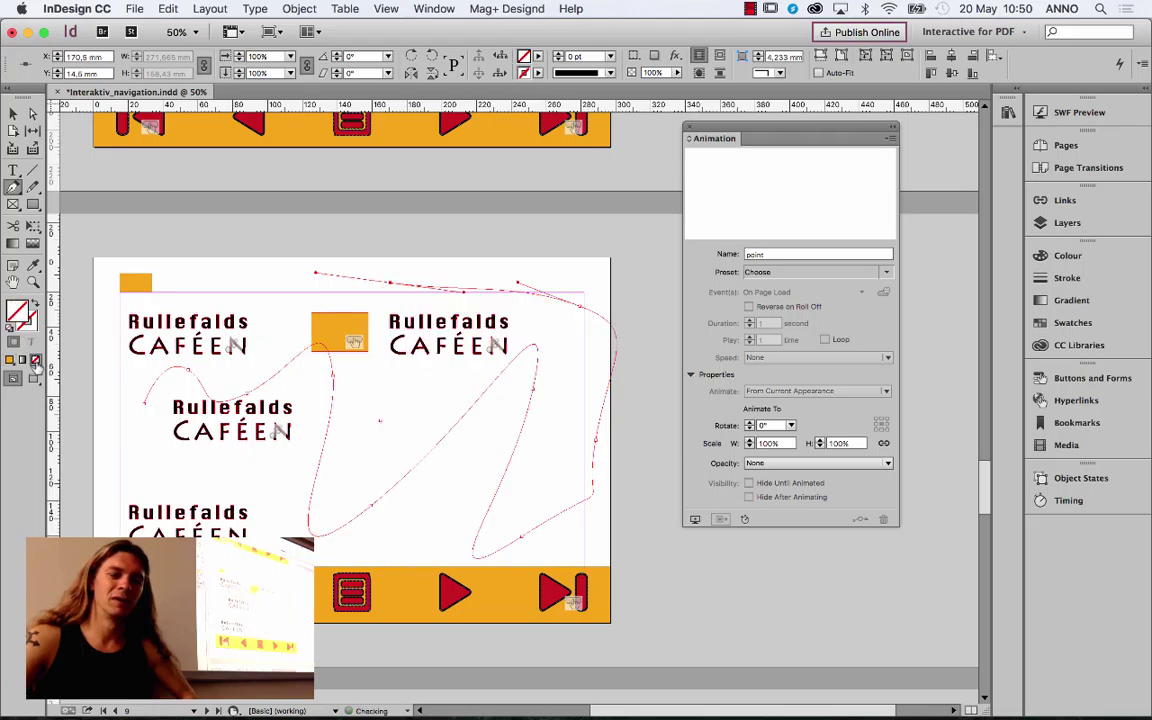
Step: Move the winding curve down the page and set the bottom-left logo's animation scale to 120%
{"action": "left_click", "coordinate": [13, 113]}
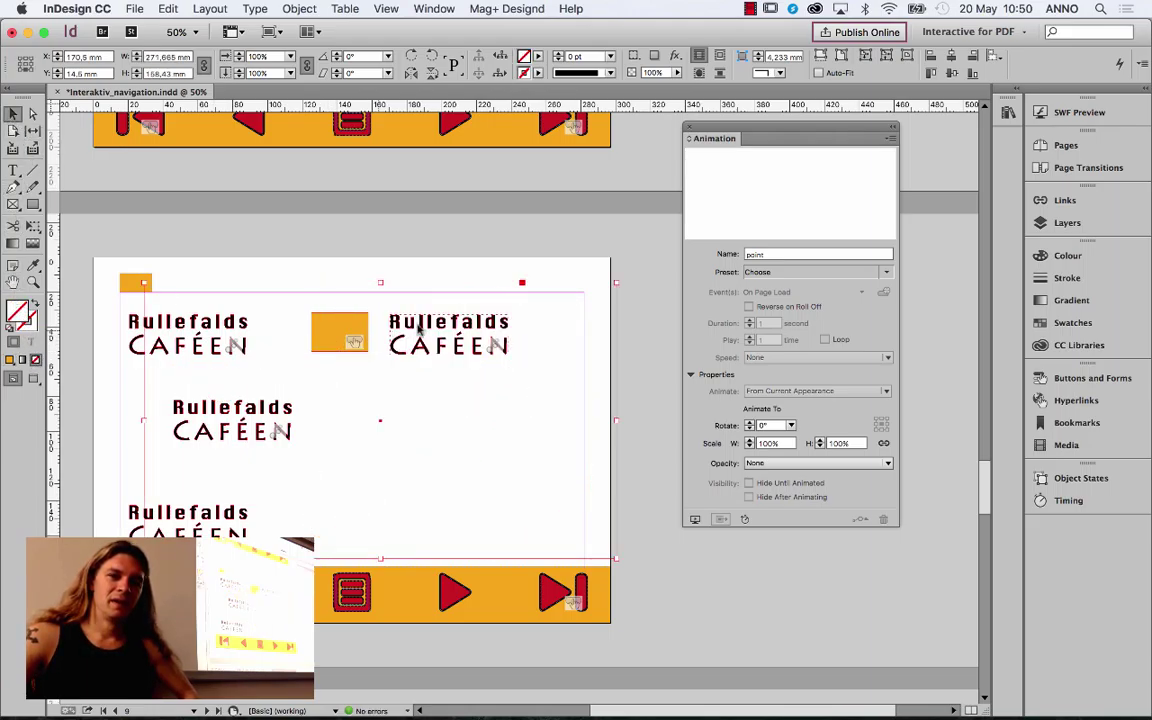
{"action": "left_click_drag", "start_coordinate": [545, 288], "coordinate": [566, 413]}
{"action": "left_click", "coordinate": [165, 518]}
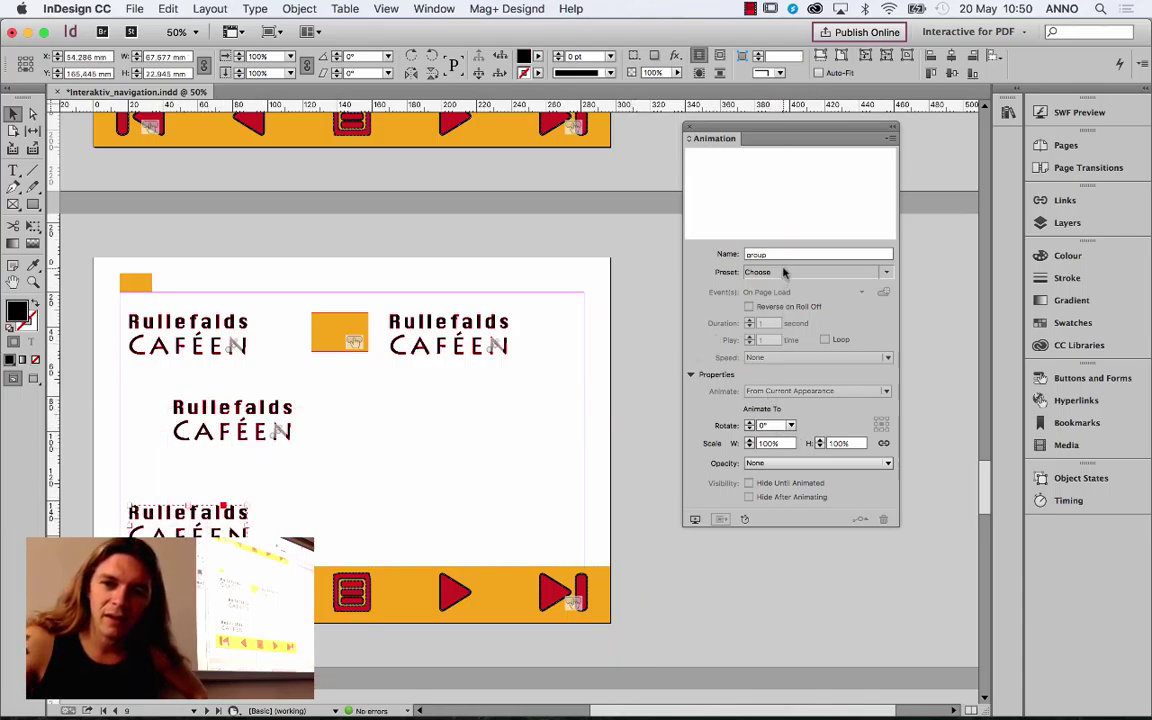
{"action": "left_click", "coordinate": [884, 273]}
{"action": "key", "text": "Escape"}
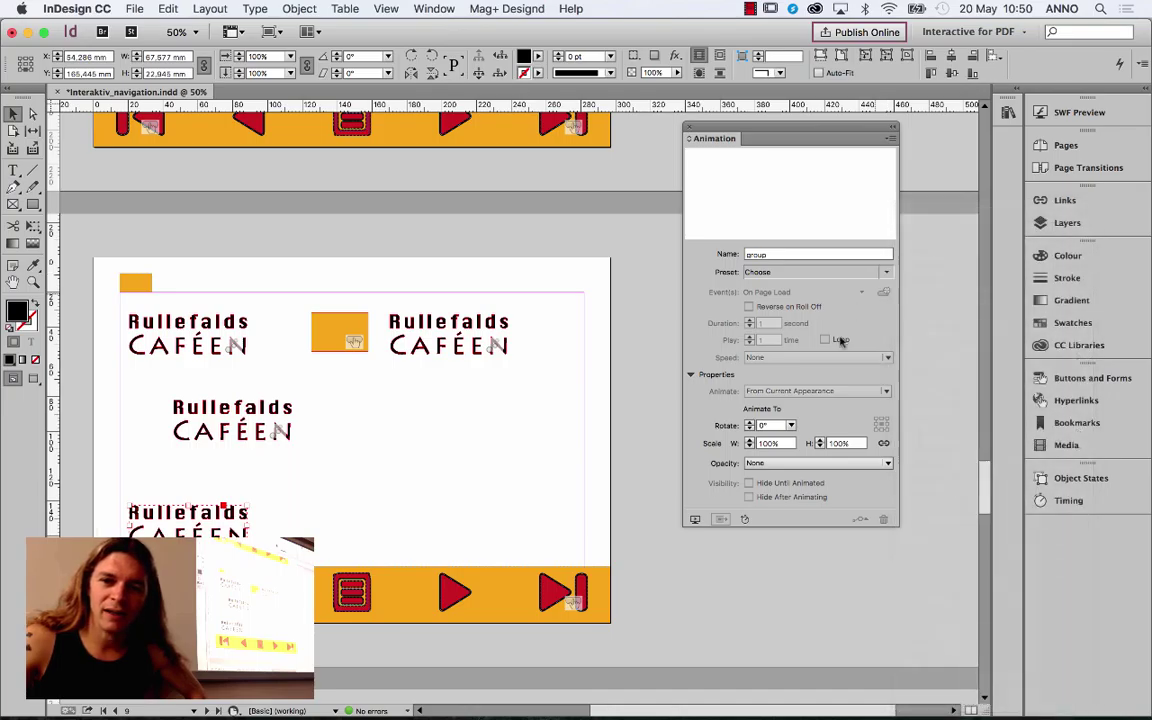
{"action": "double_click", "coordinate": [775, 443]}
{"action": "type", "text": "120"}
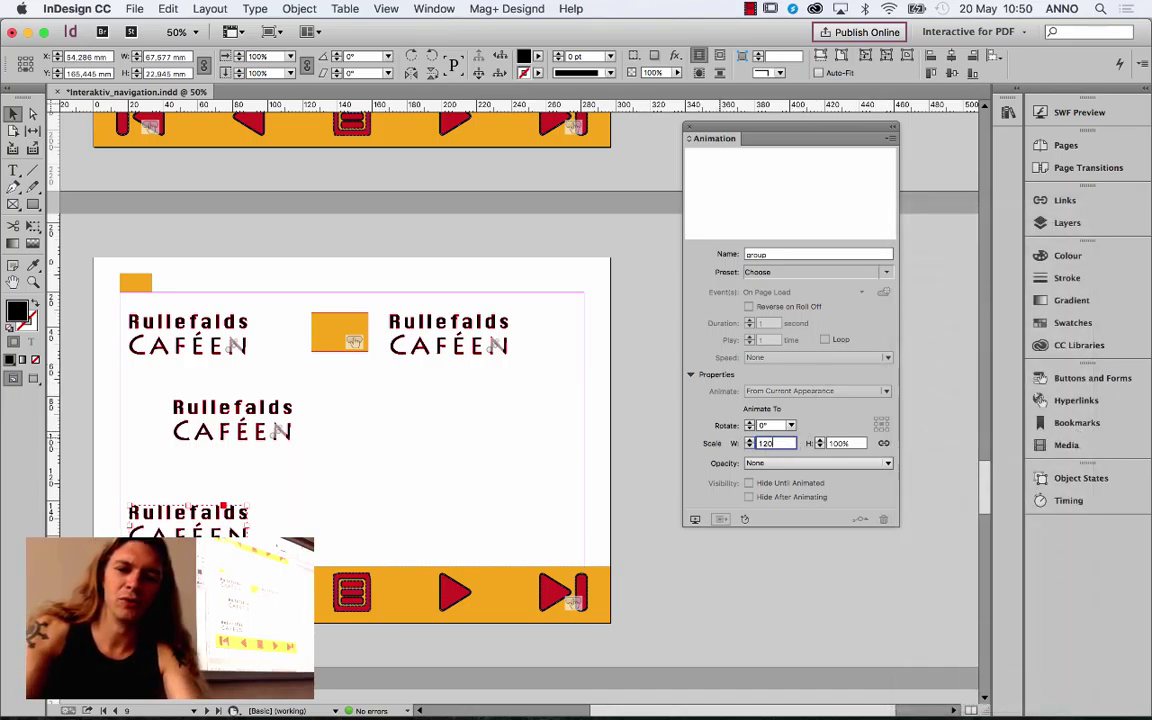
{"action": "key", "text": "Return"}
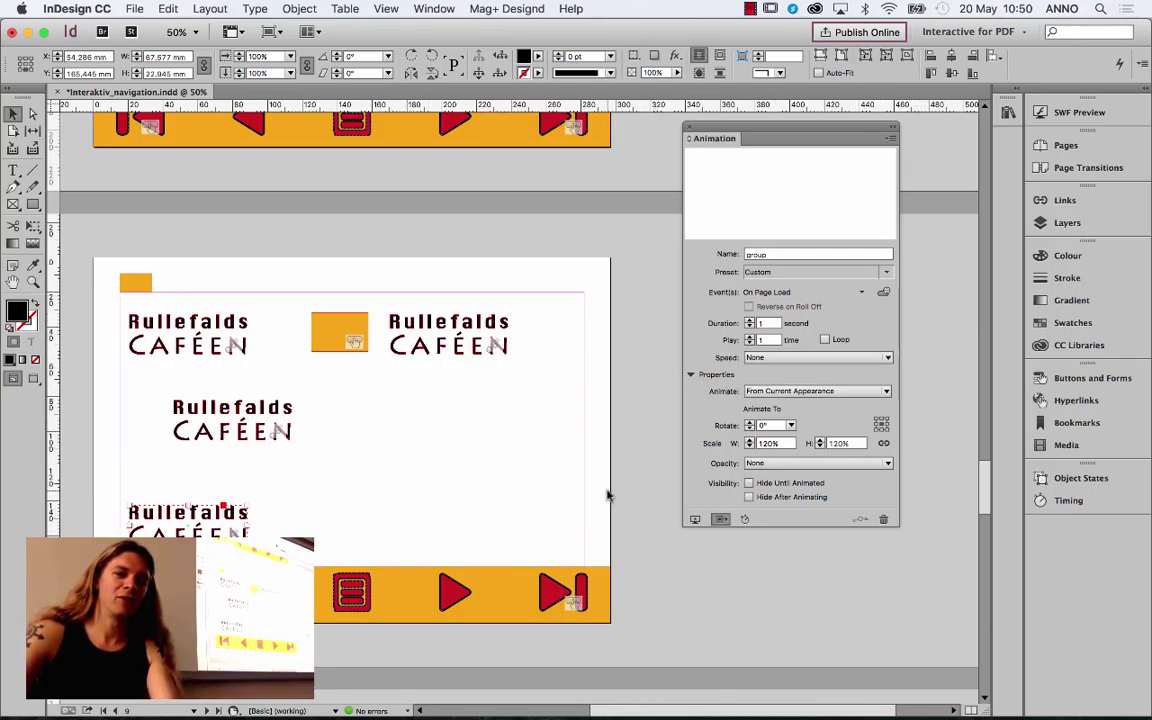
Step: Convert the winding curve into the bottom-left logo's motion path and preview the page animation
{"action": "left_click_drag", "start_coordinate": [604, 492], "coordinate": [165, 545]}
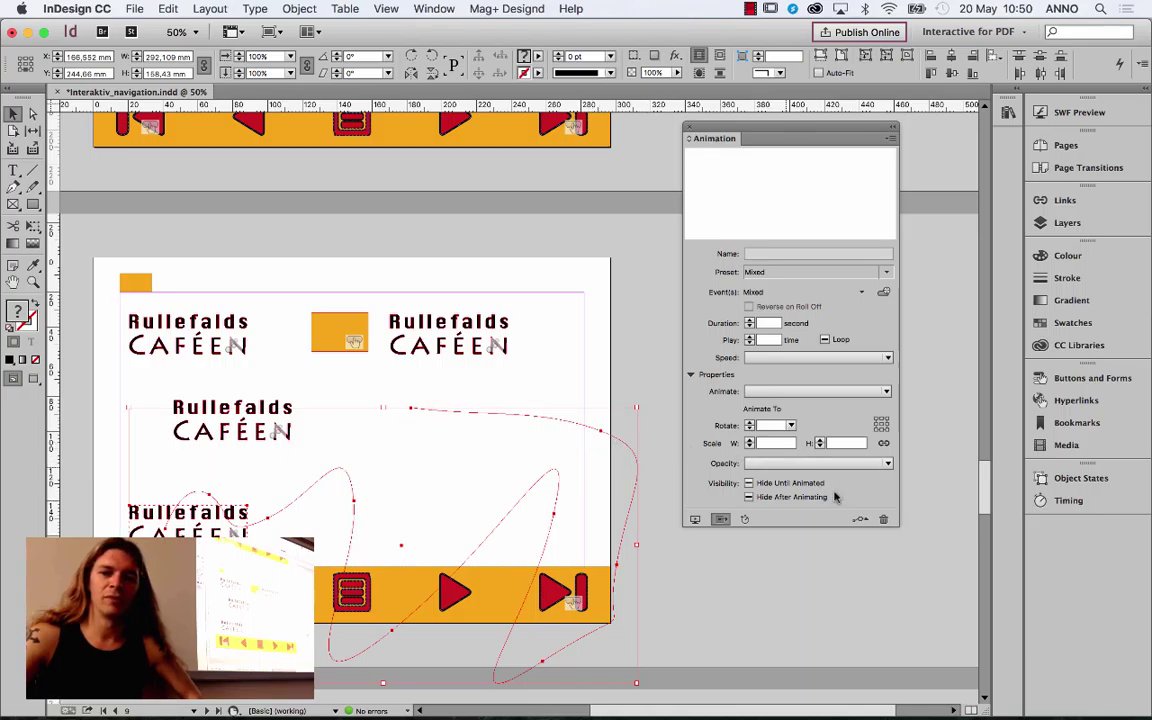
{"action": "left_click", "coordinate": [858, 520]}
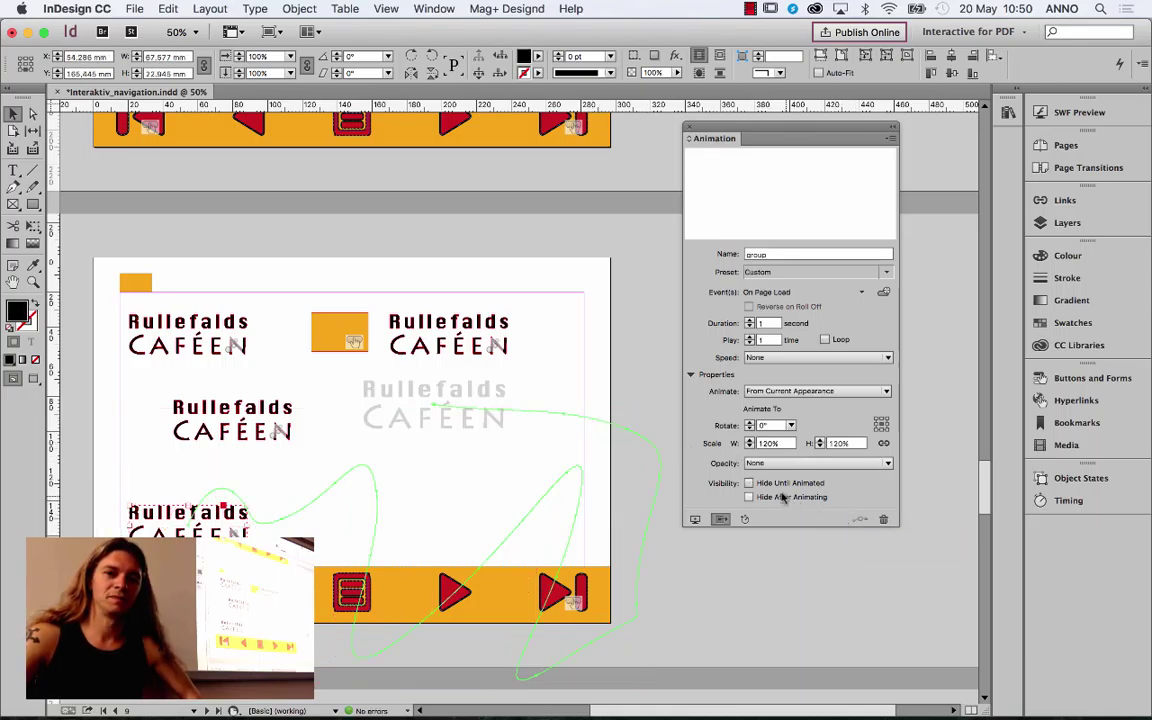
{"action": "left_click", "coordinate": [1080, 113]}
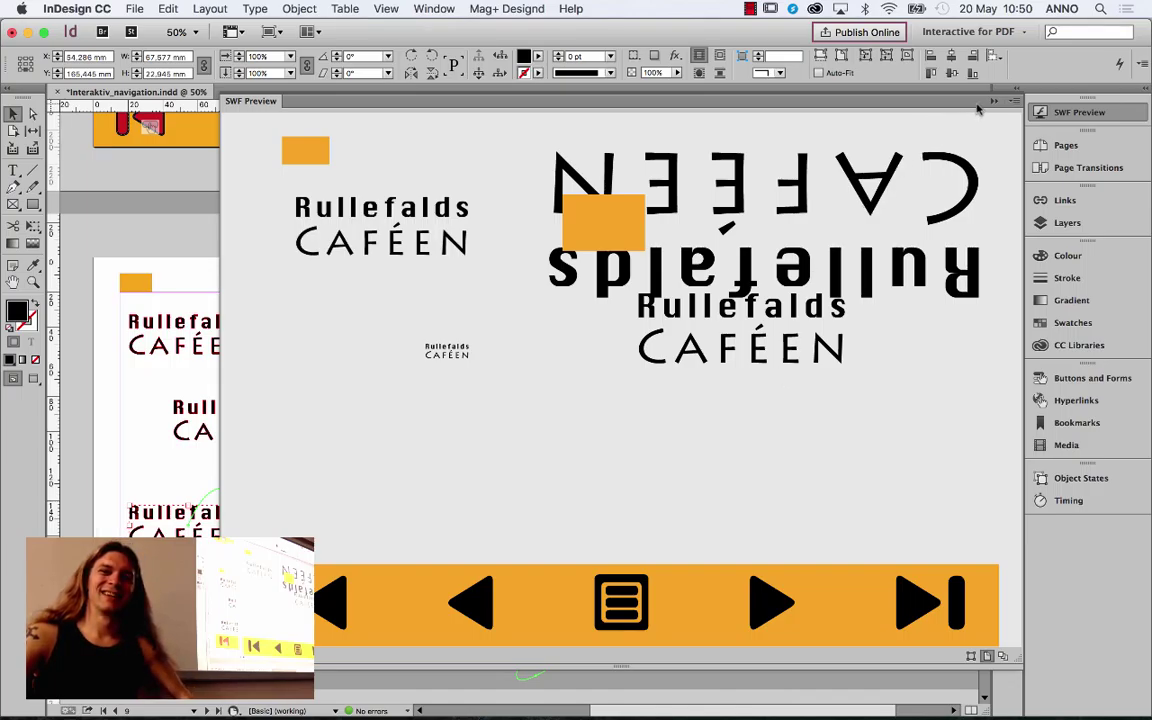
{"action": "left_click", "coordinate": [990, 102]}
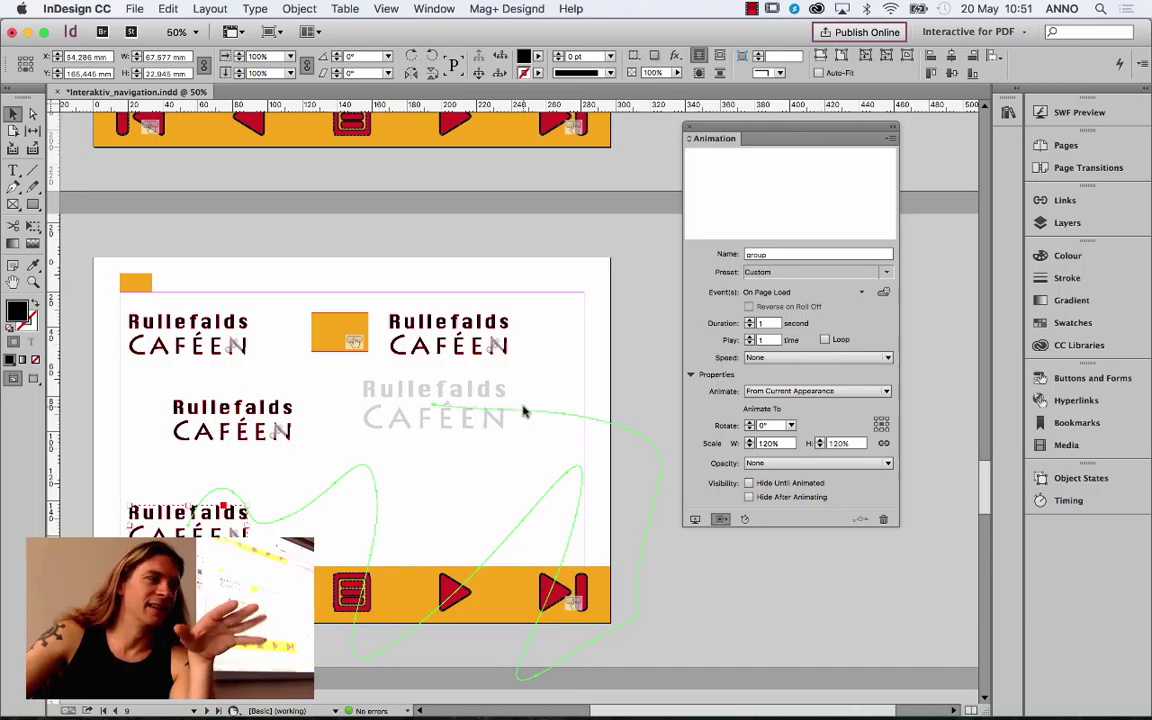
Step: Show the page's animation timing list and rename the upper-right logo's animation Snowboard
{"action": "left_click", "coordinate": [1062, 500]}
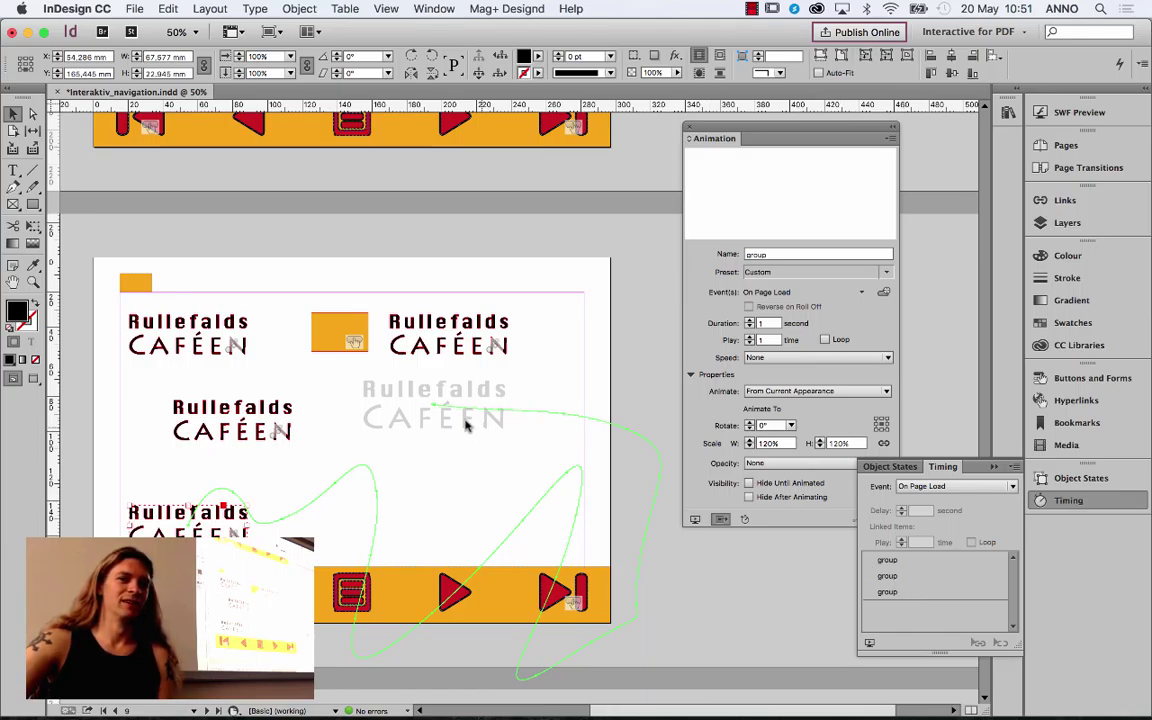
{"action": "left_click", "coordinate": [452, 350]}
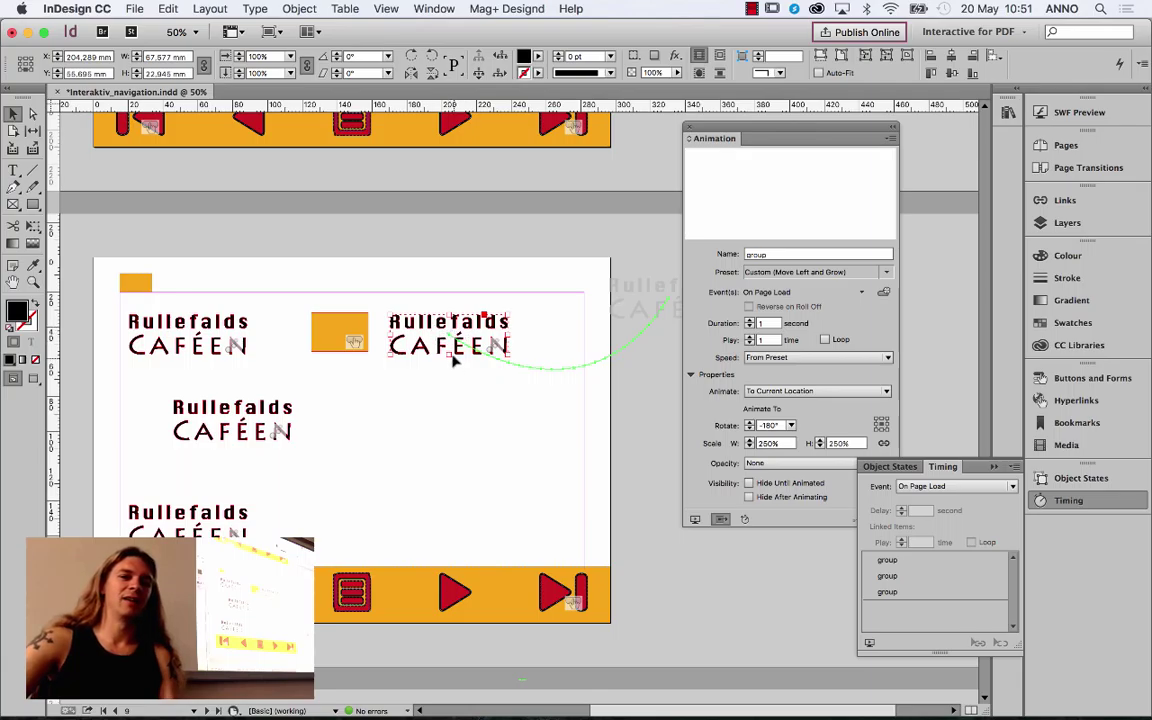
{"action": "double_click", "coordinate": [776, 256]}
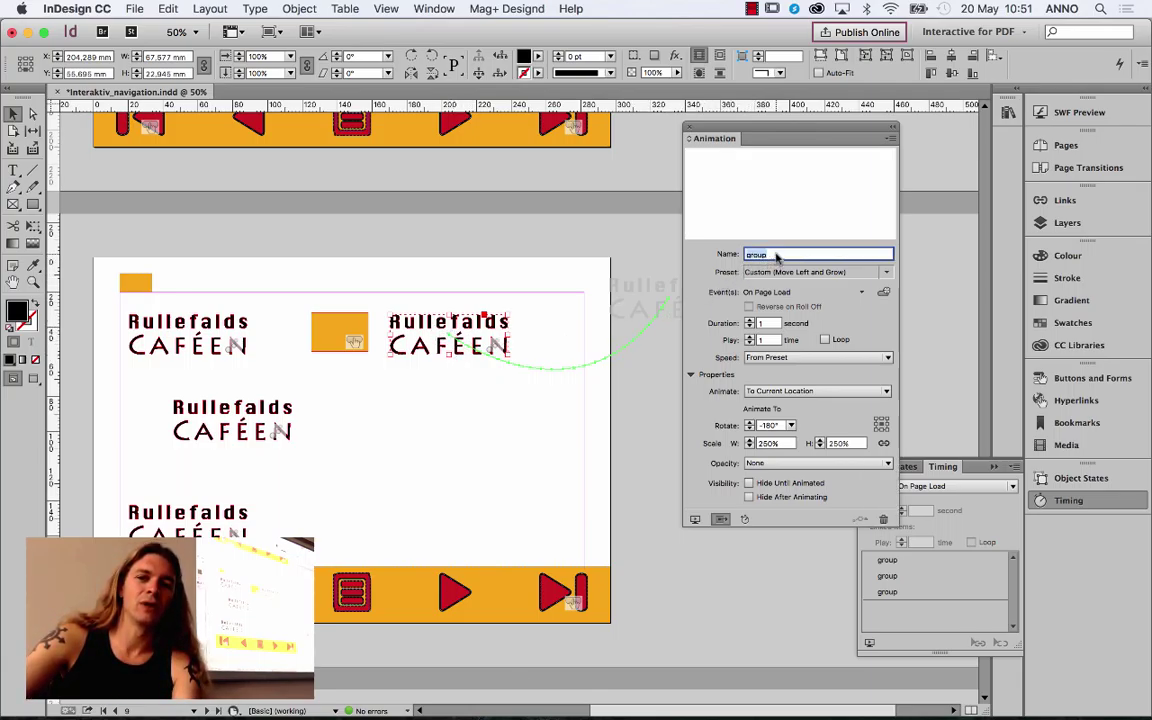
{"action": "type", "text": "s"}
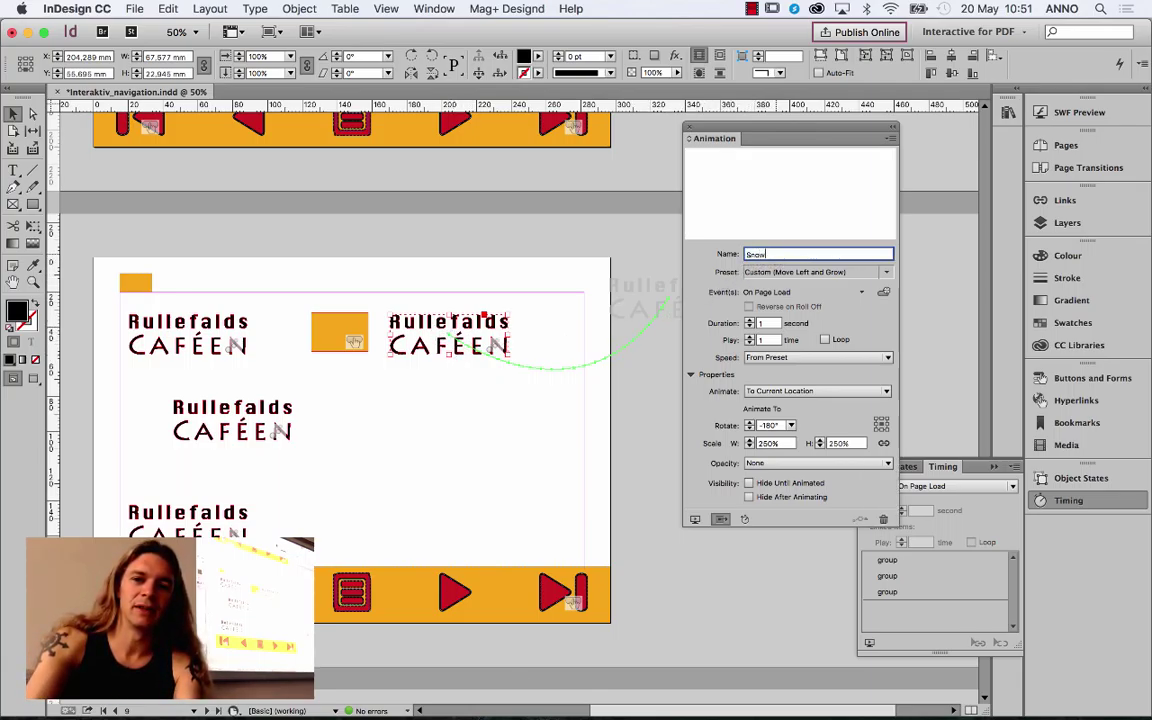
{"action": "type", "text": "nowboard"}
{"action": "key", "text": "Return"}
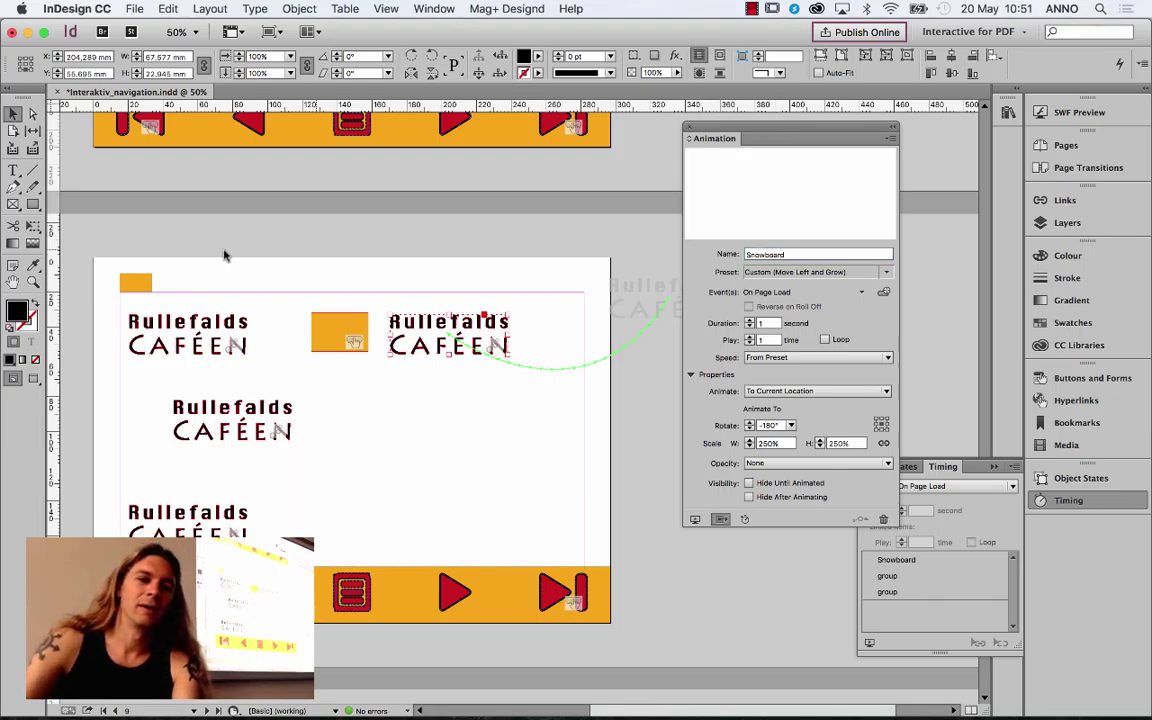
Step: Rename the middle logo's animation, the one following the rectangular path, Shrink_rectangle
{"action": "left_click", "coordinate": [209, 416]}
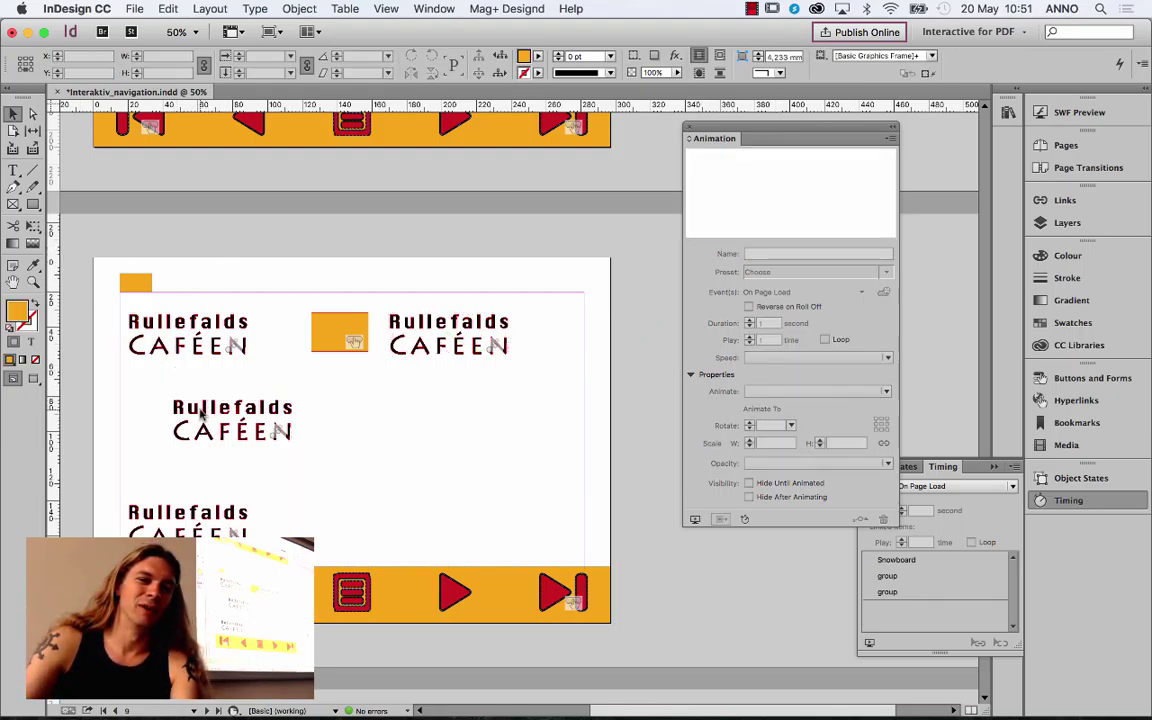
{"action": "left_click", "coordinate": [182, 412]}
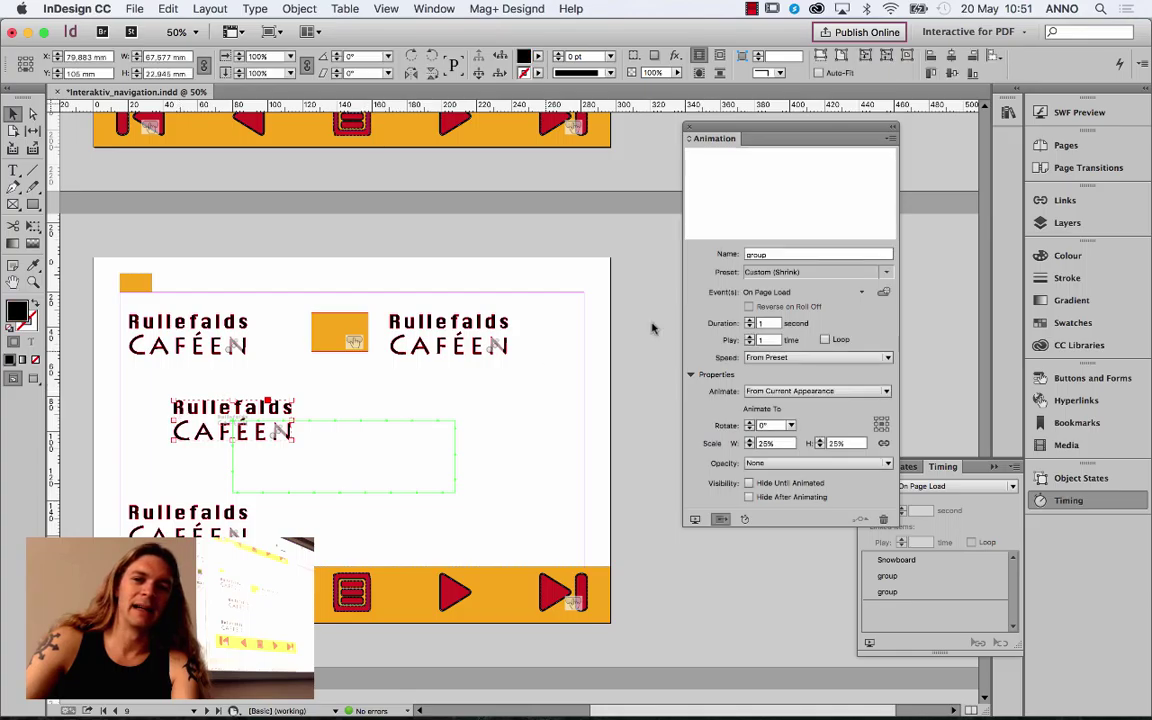
{"action": "double_click", "coordinate": [787, 253]}
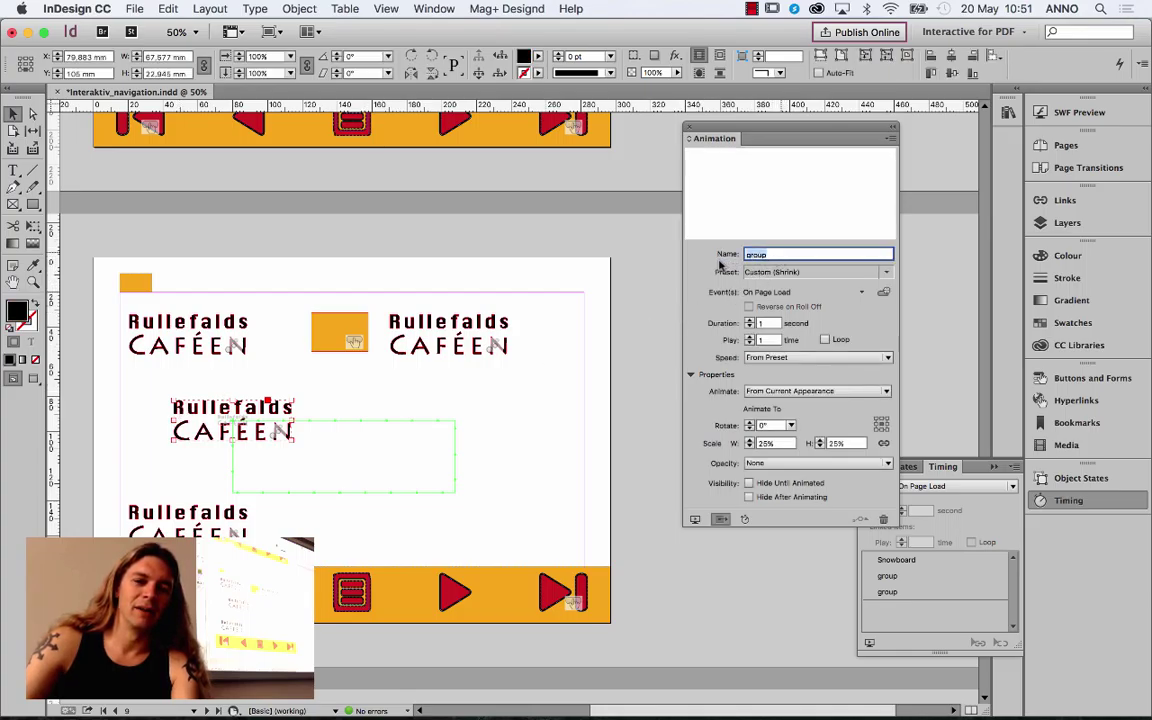
{"action": "type", "text": "s"}
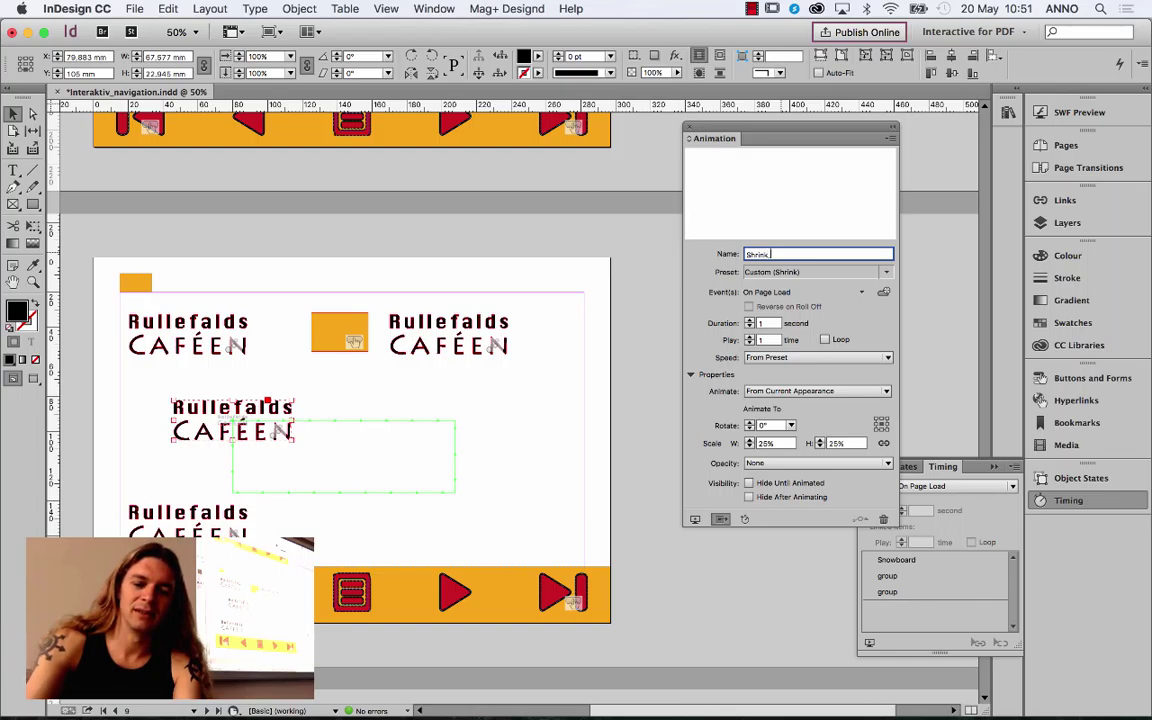
{"action": "type", "text": "hrink_rectangle"}
{"action": "key", "text": "Return"}
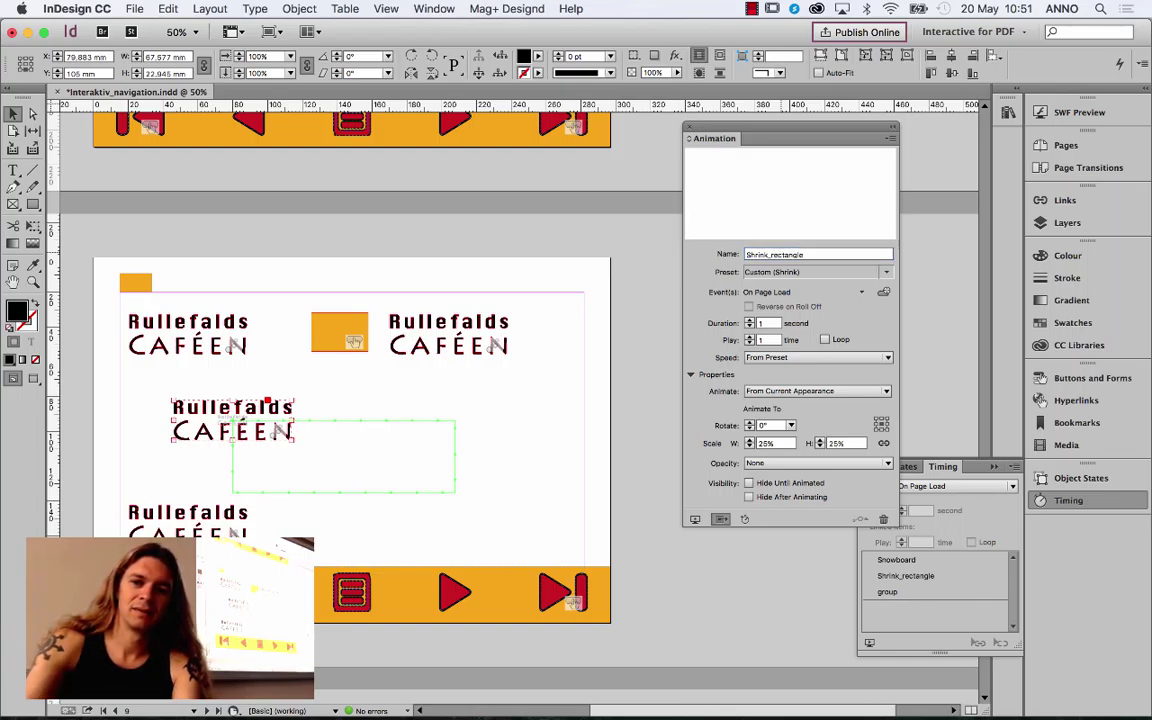
Step: Rename the bottom-left logo's animation, the one following the winding path, WeirdMovement
{"action": "left_click", "coordinate": [210, 520]}
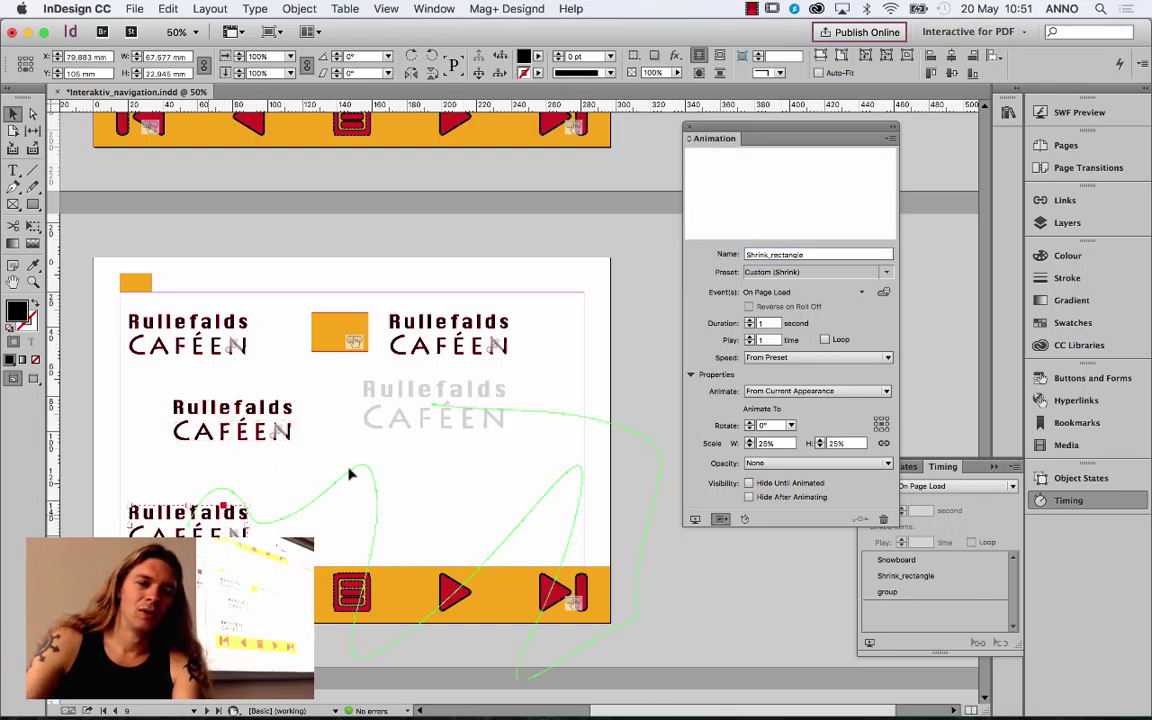
{"action": "double_click", "coordinate": [782, 256]}
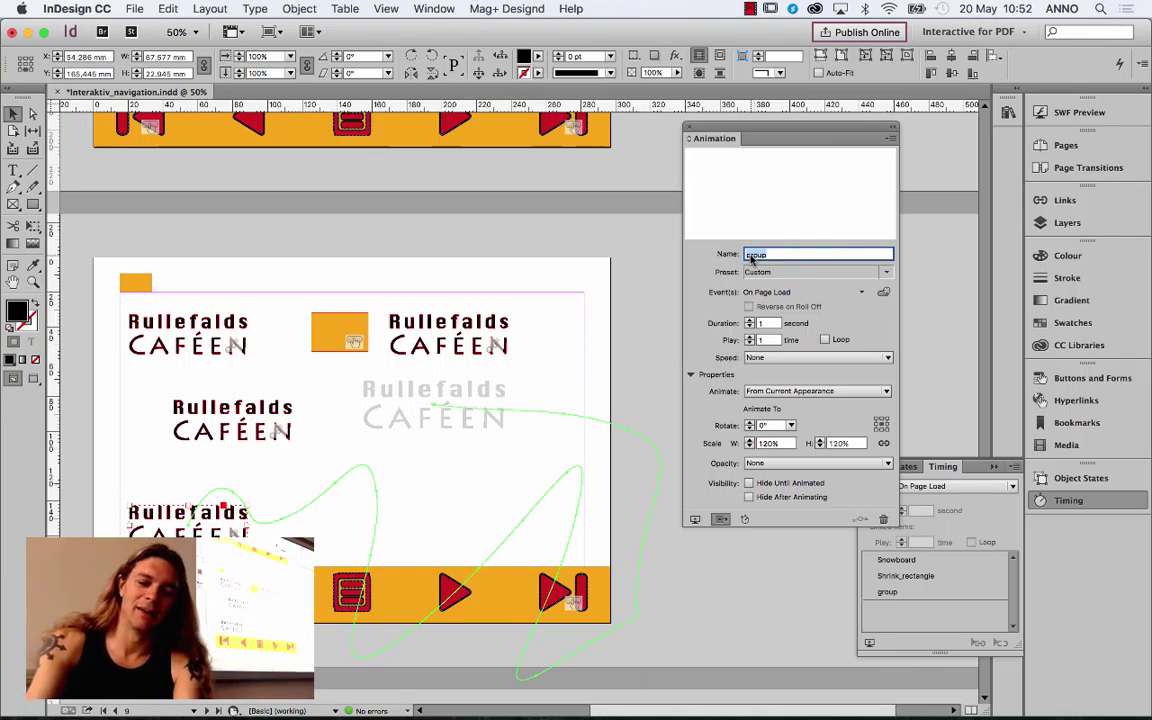
{"action": "type", "text": "w"}
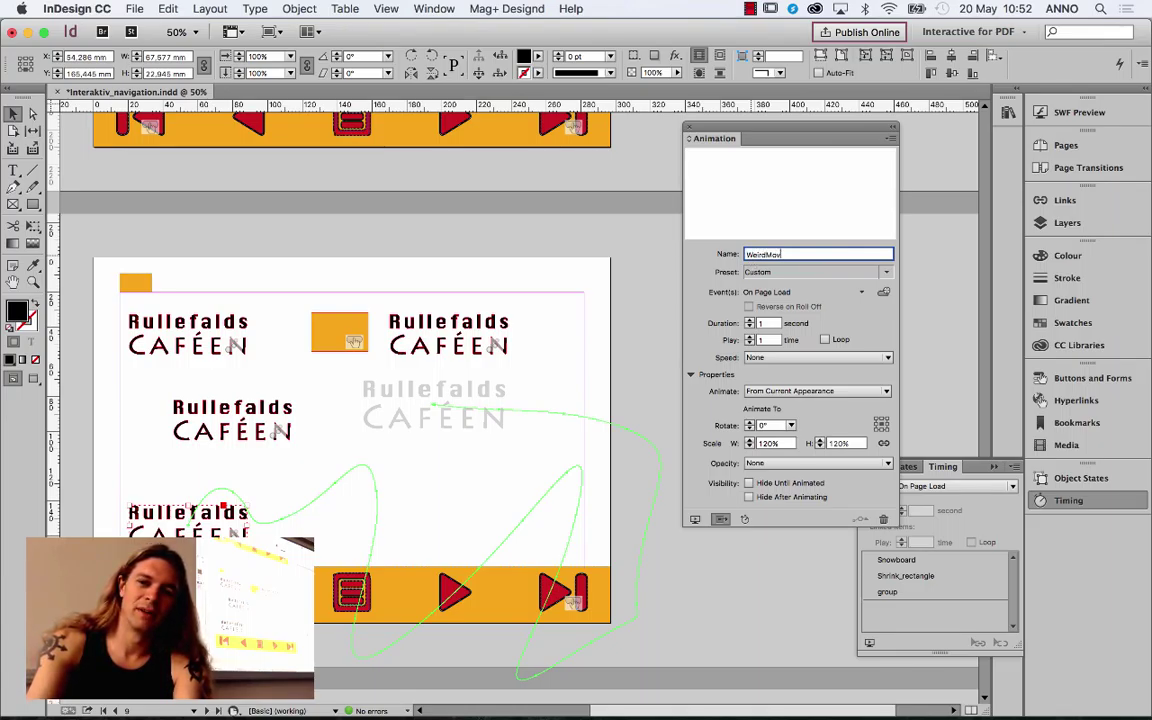
{"action": "type", "text": "eirdMovement"}
{"action": "key", "text": "Return"}
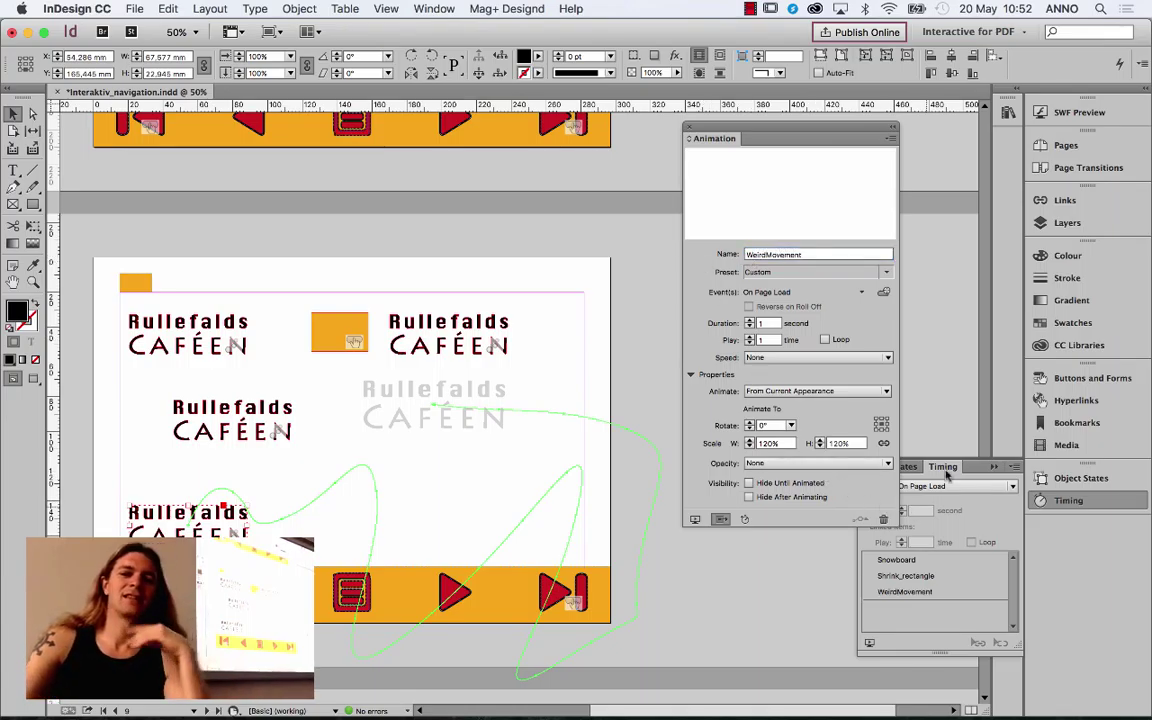
Step: Reorder the page-load animations to Shrink_rectangle, WeirdMovement, Snowboard and preview the page
{"action": "left_click_drag", "start_coordinate": [789, 137], "coordinate": [733, 117]}
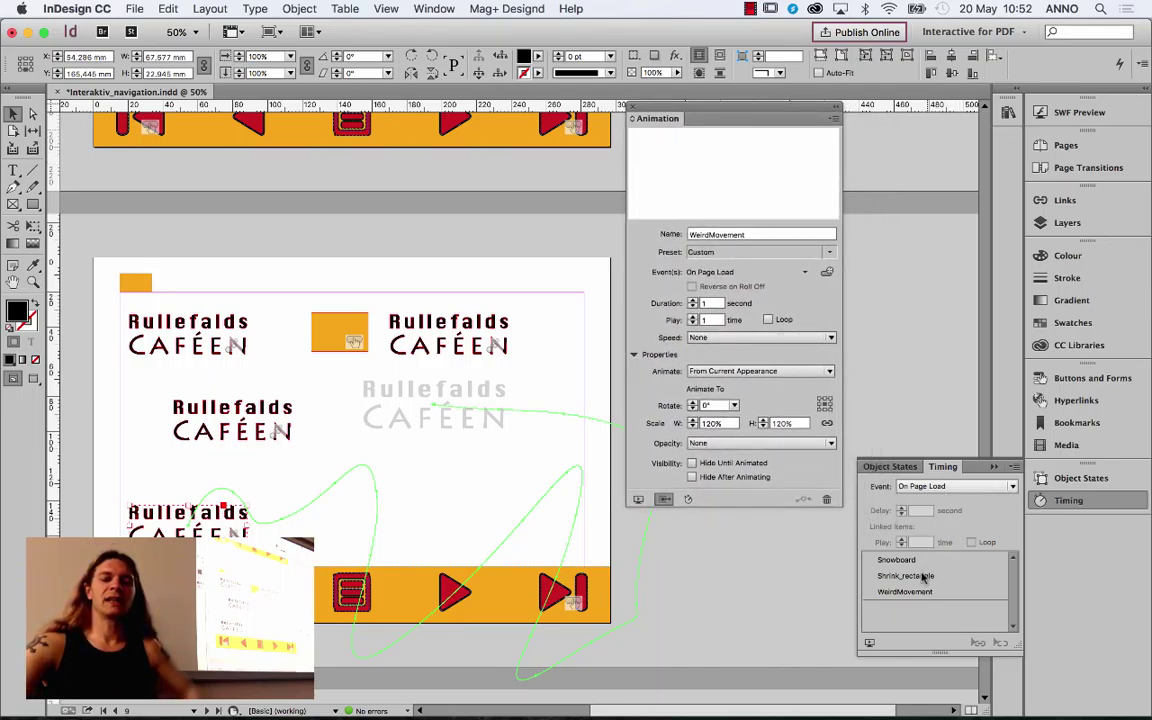
{"action": "left_click", "coordinate": [920, 577]}
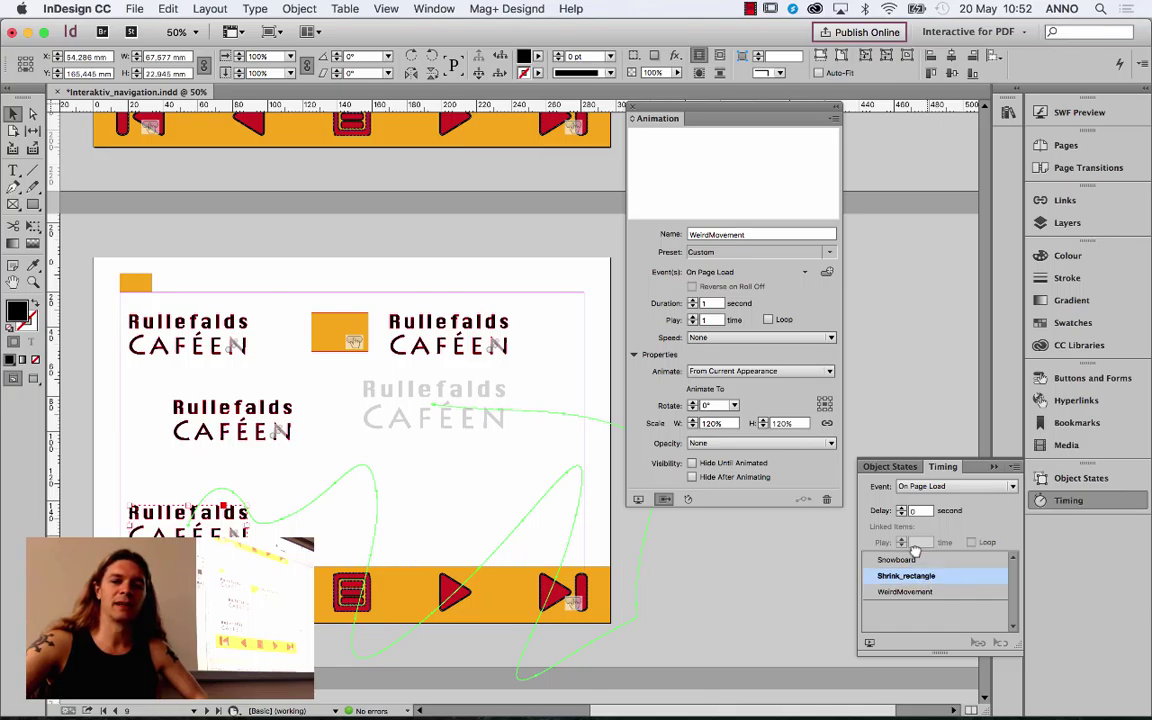
{"action": "mouse_move", "coordinate": [914, 557]}
{"action": "left_mouse_down"}
{"action": "mouse_move", "coordinate": [915, 586]}
{"action": "mouse_move", "coordinate": [914, 570]}
{"action": "left_mouse_up"}
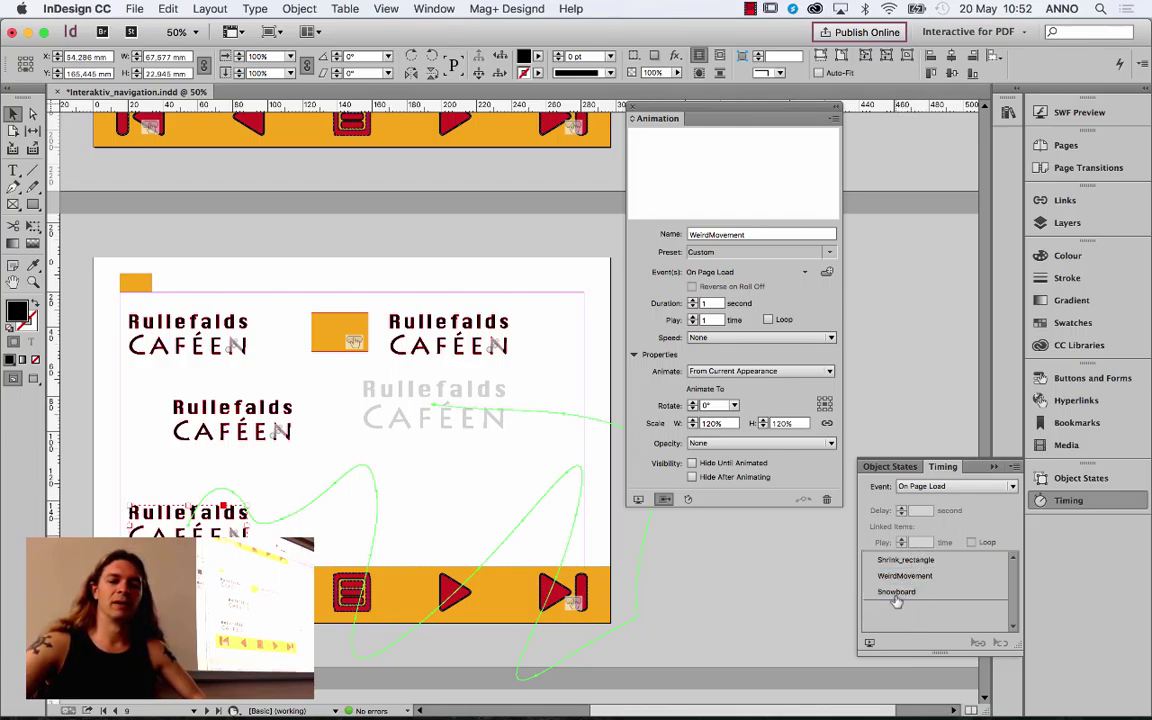
{"action": "left_click", "coordinate": [1072, 112]}
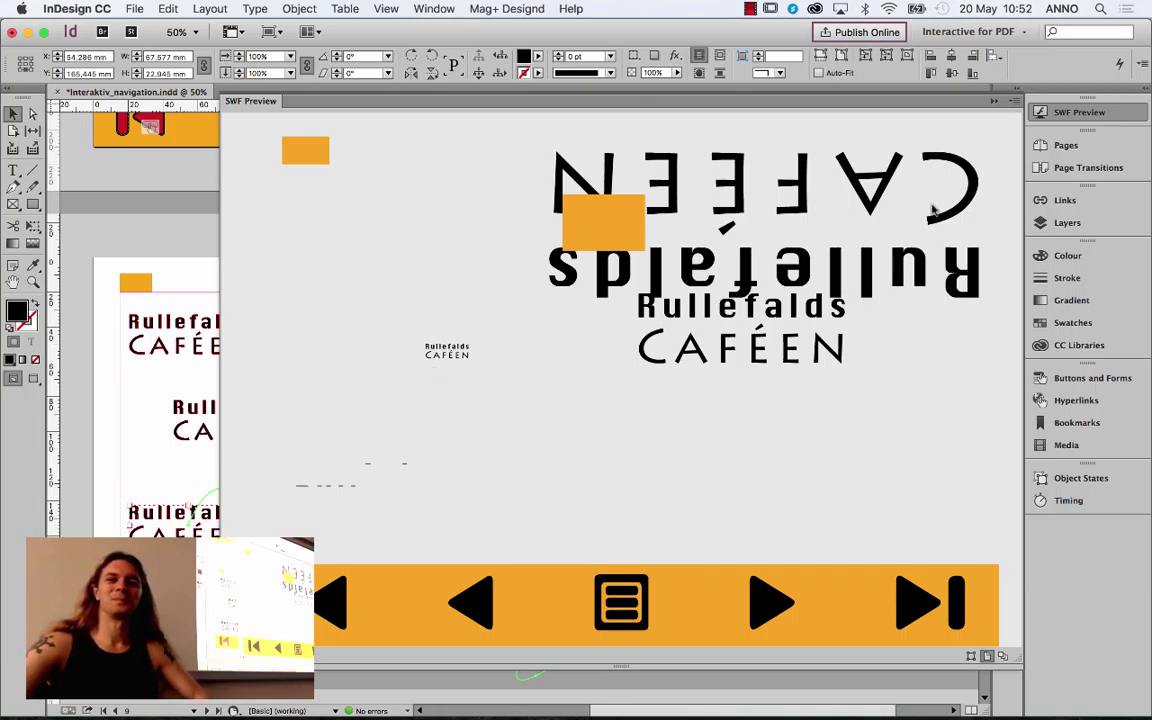
{"action": "left_click", "coordinate": [948, 175]}
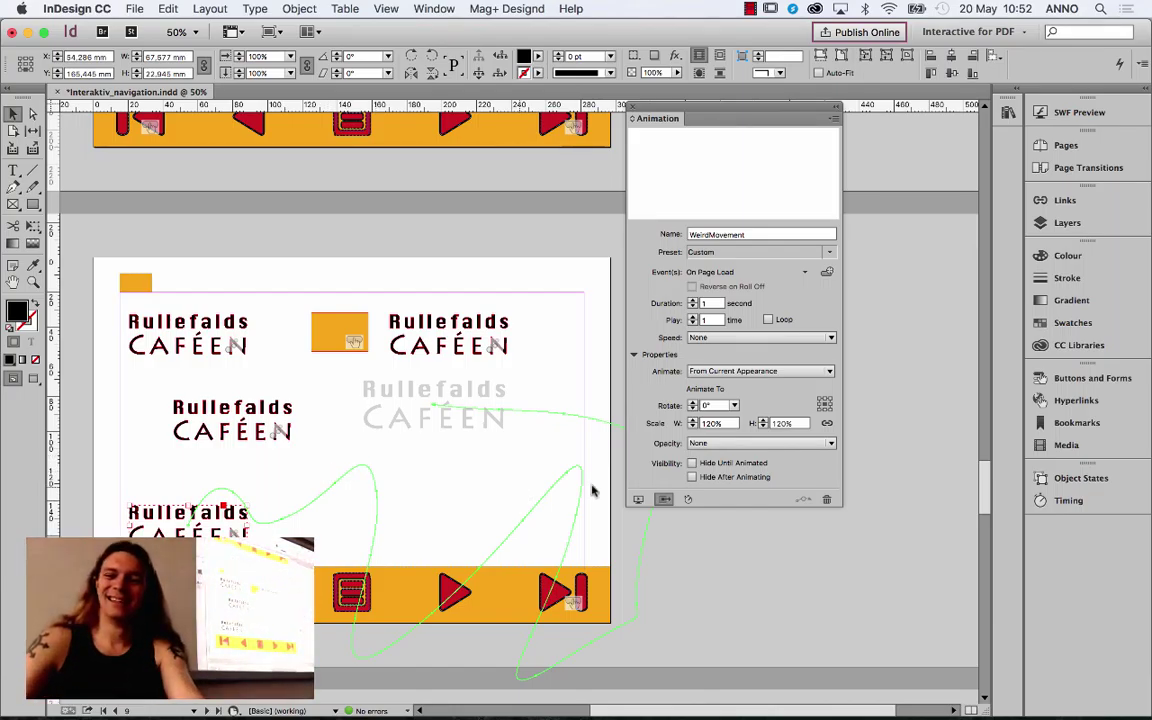
Step: Link Shrink_rectangle, WeirdMovement and Snowboard to play together on page load, and preview the page
{"action": "left_click", "coordinate": [1066, 500]}
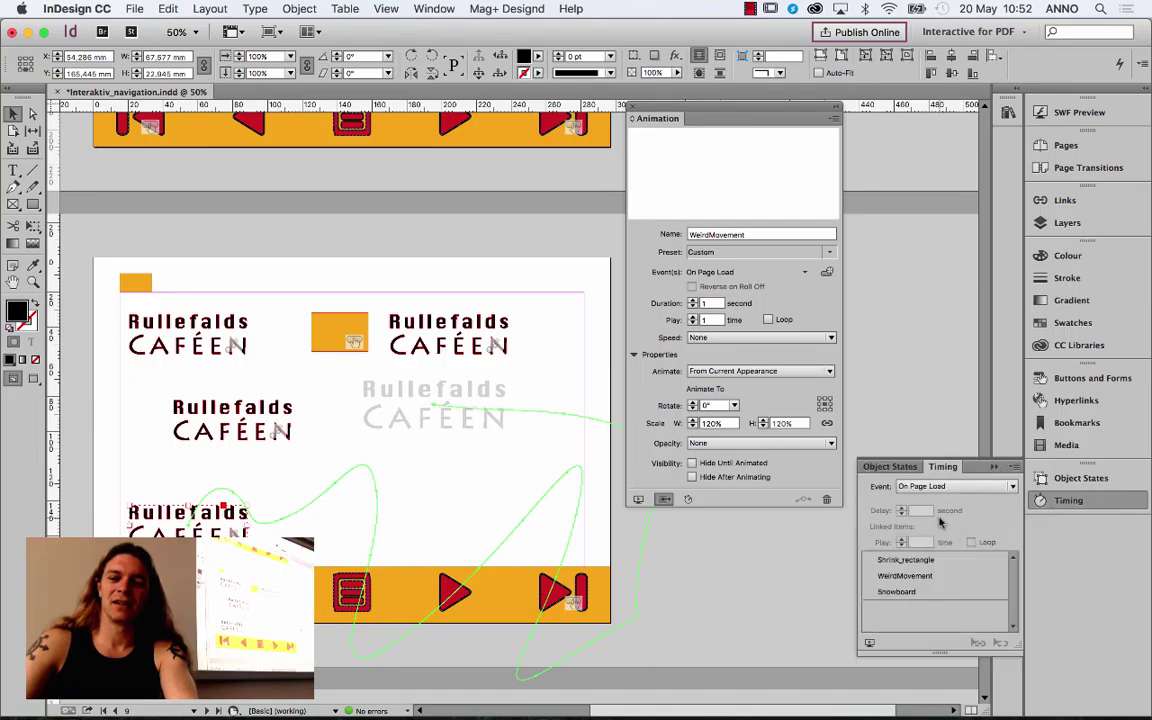
{"action": "left_click", "coordinate": [920, 561]}
{"action": "left_click", "coordinate": [905, 591], "text": "shift"}
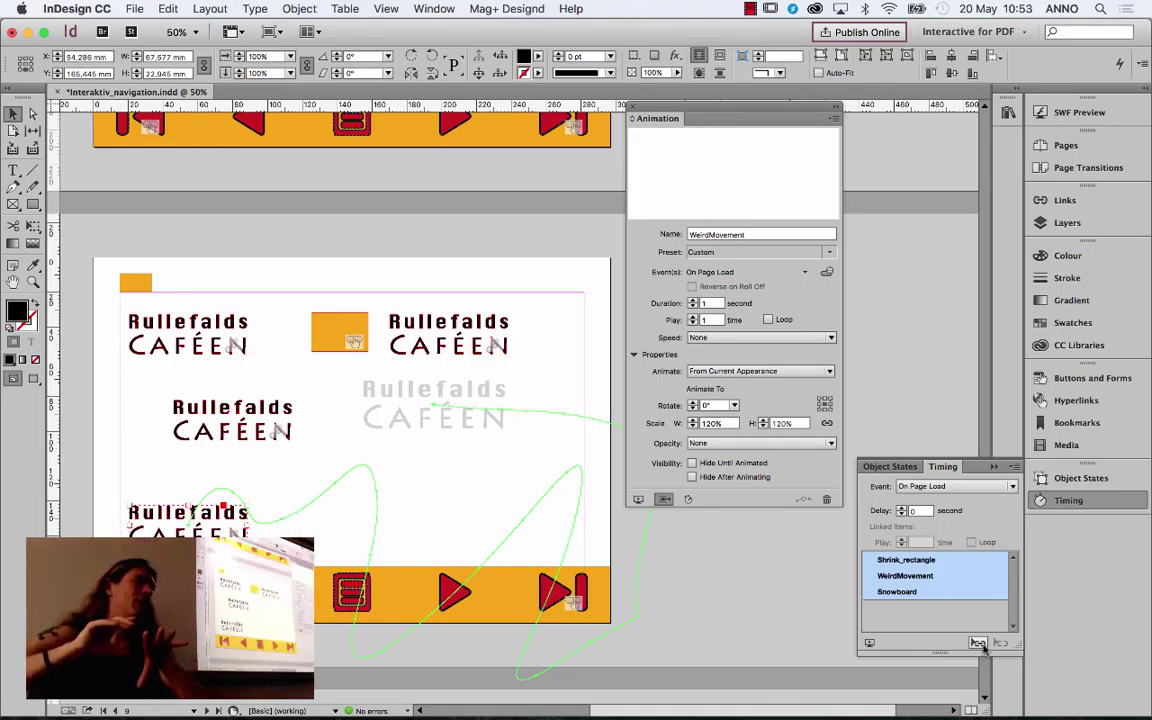
{"action": "left_click", "coordinate": [978, 643]}
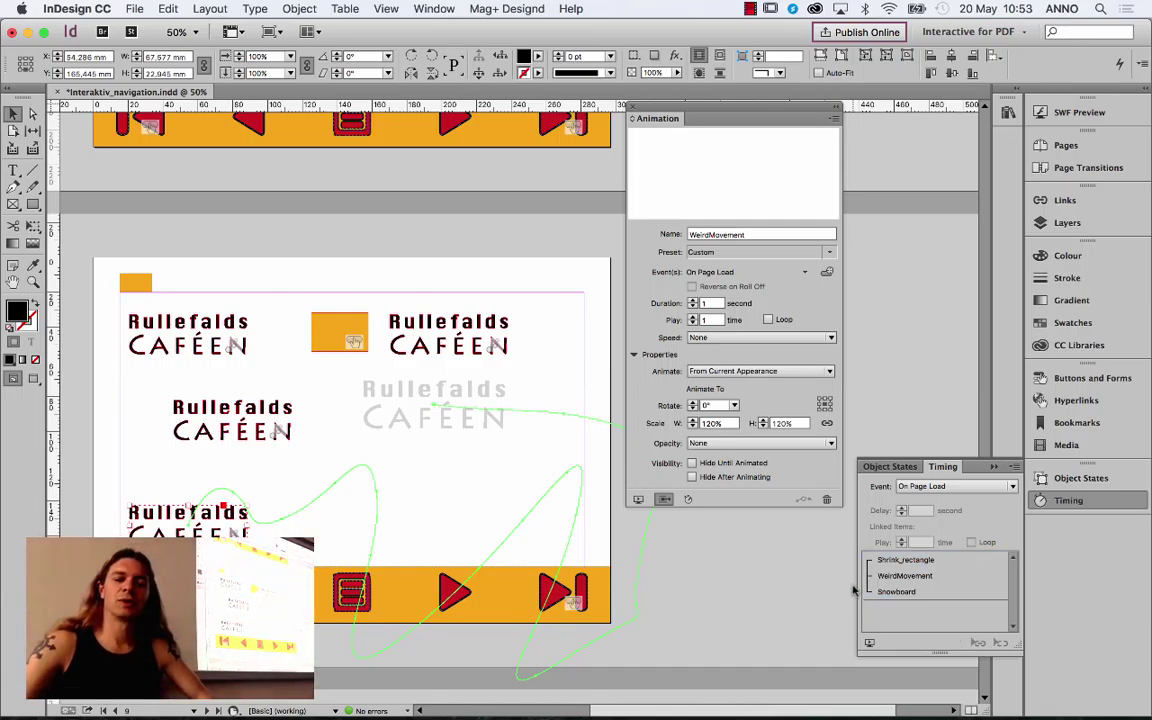
{"action": "left_click", "coordinate": [1075, 112]}
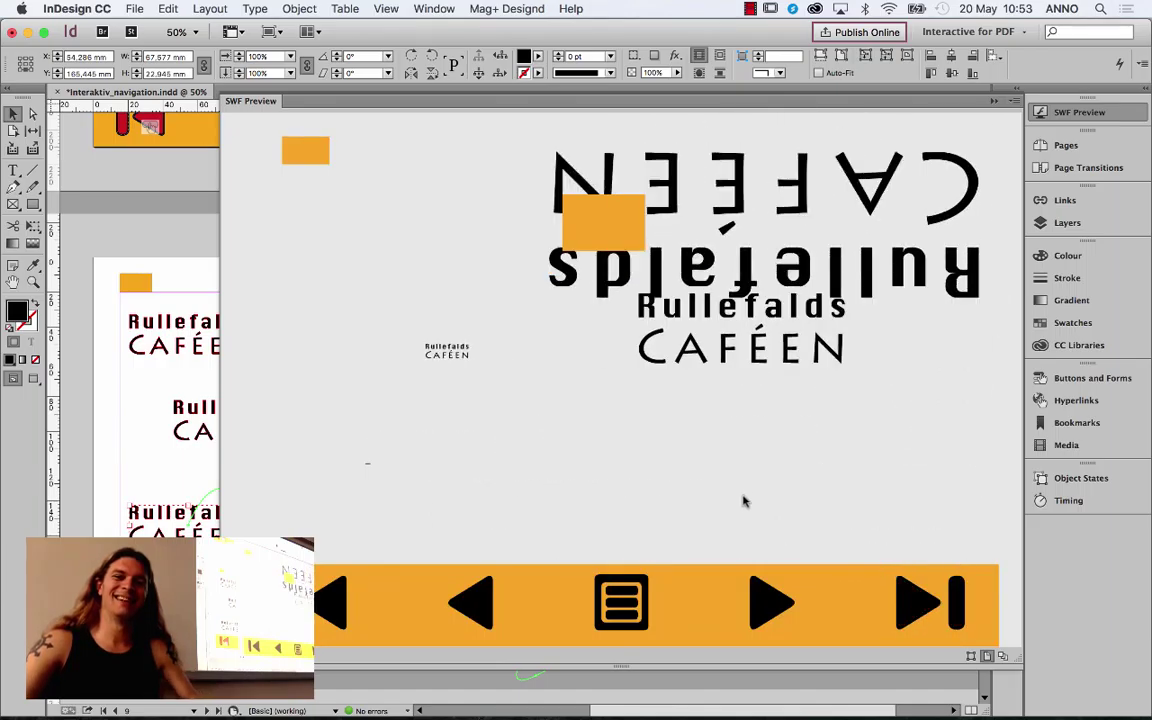
{"action": "left_click", "coordinate": [995, 103]}
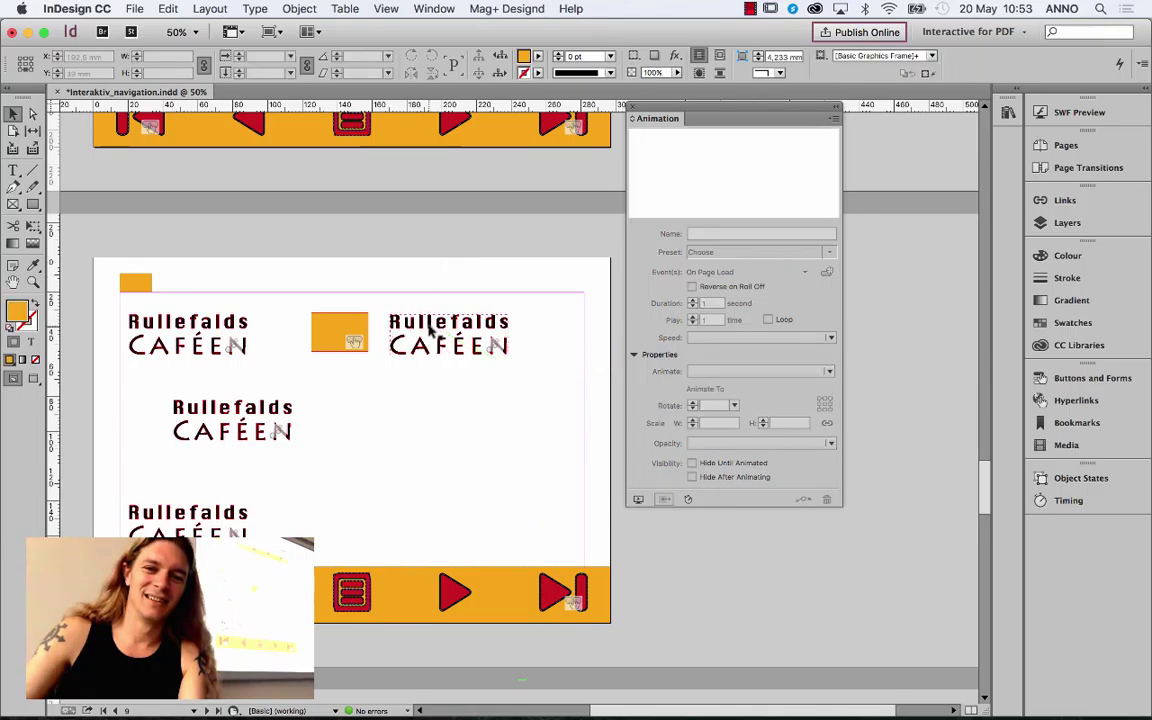
Step: Set the Snowboard animation's duration to 3 seconds
{"action": "double_click", "coordinate": [705, 303]}
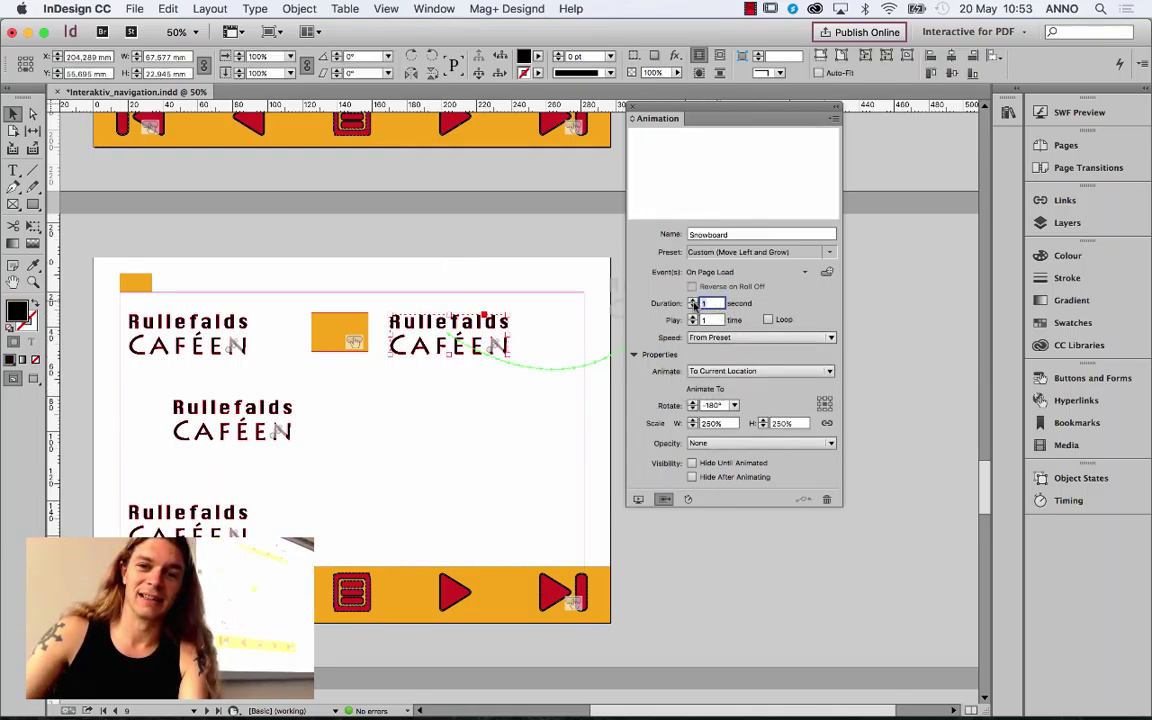
{"action": "type", "text": "3"}
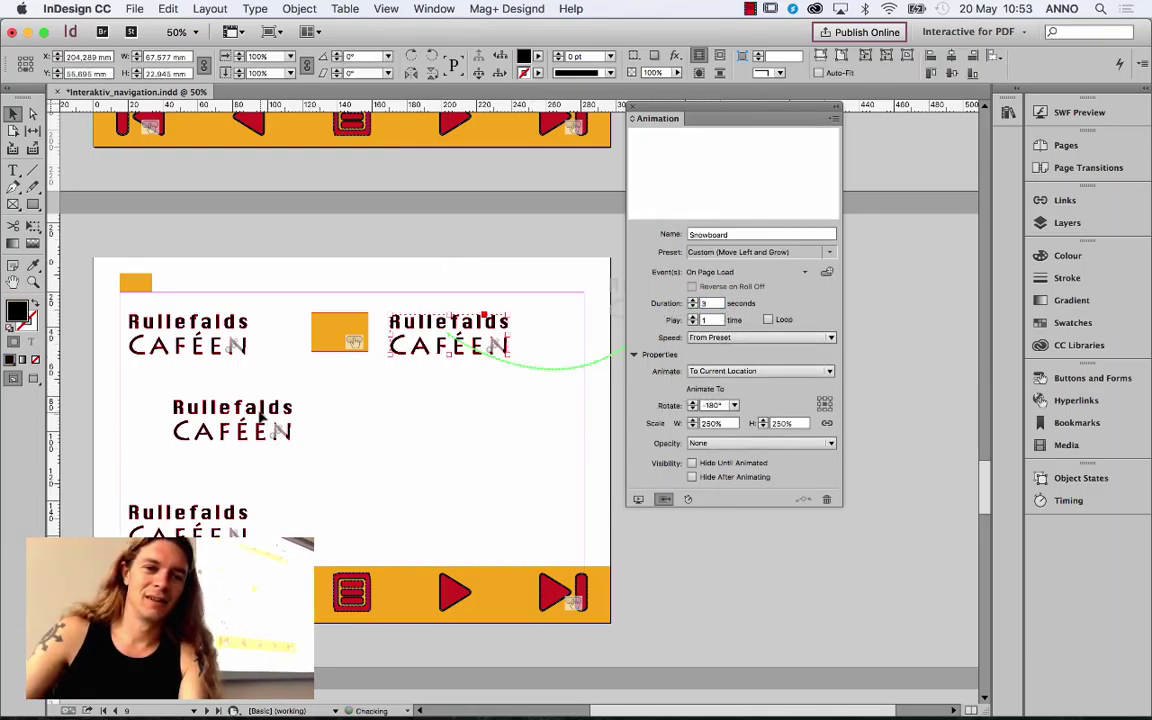
Step: Set the duration of the Shrink_rectangle and WeirdMovement animations to 3 seconds and preview the page
{"action": "left_click", "coordinate": [235, 412]}
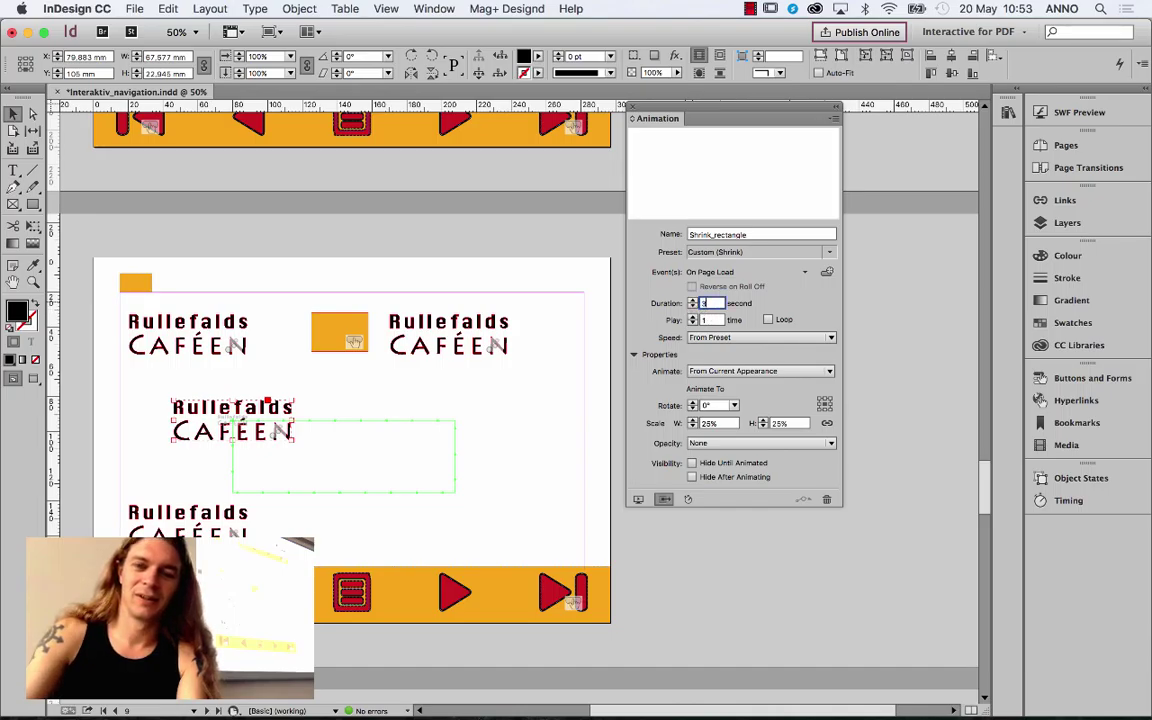
{"action": "left_click", "coordinate": [213, 468]}
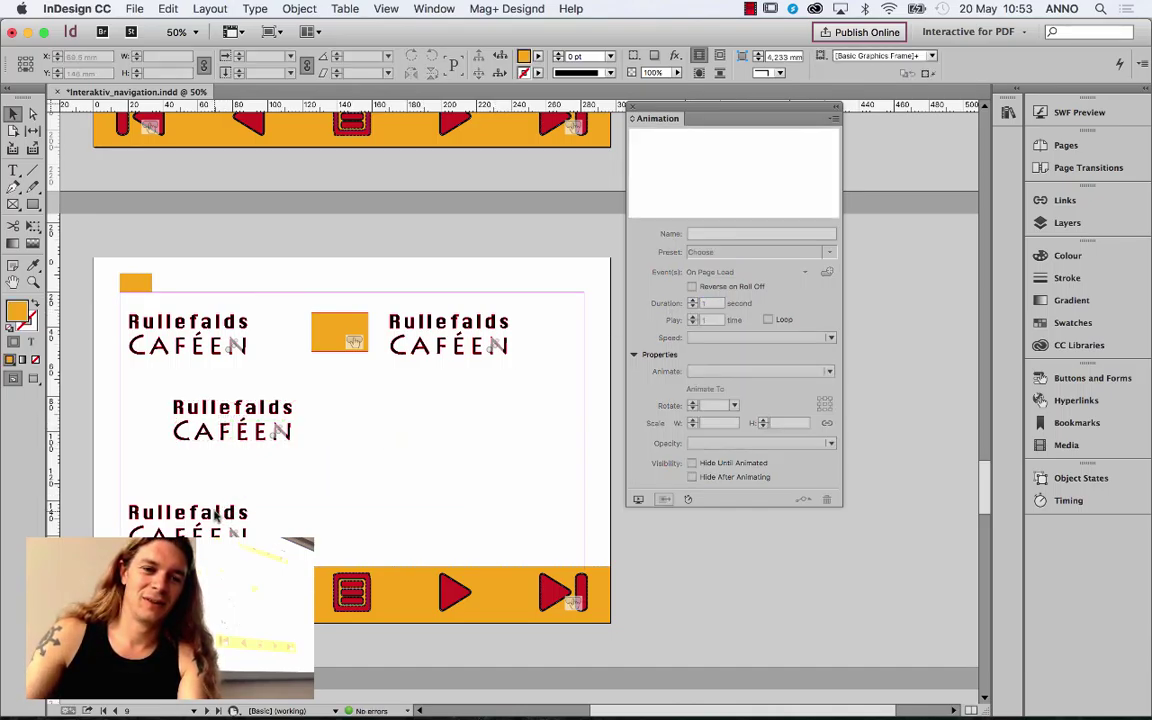
{"action": "left_click", "coordinate": [215, 516]}
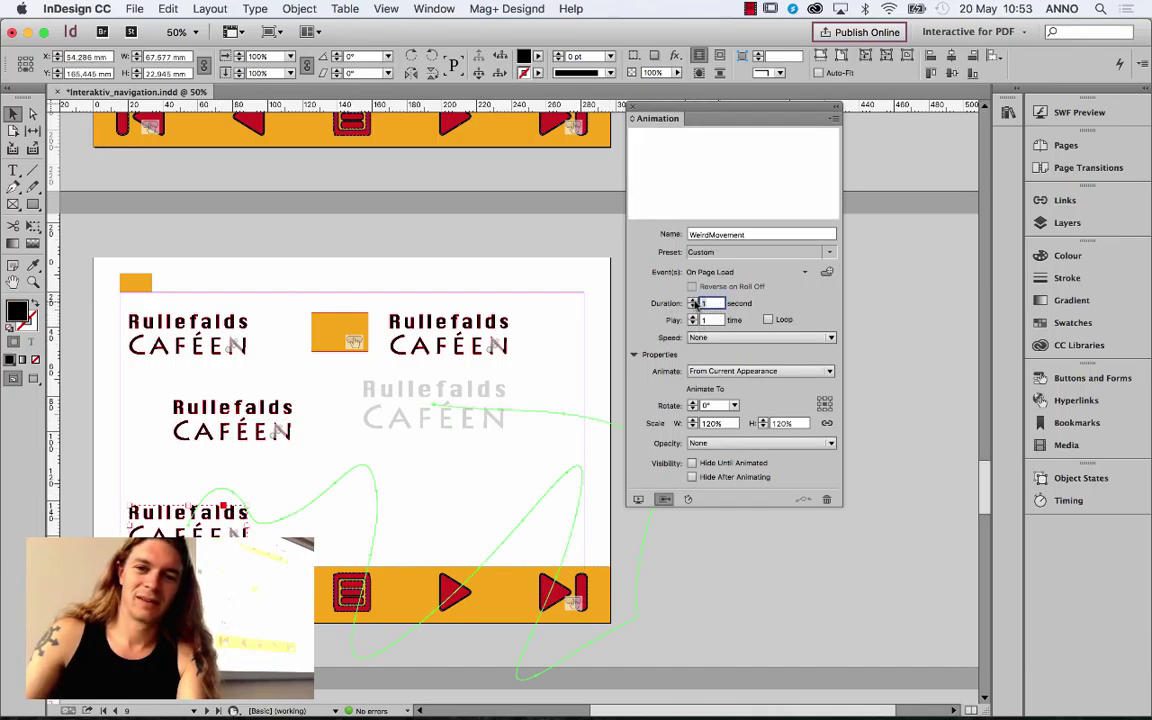
{"action": "left_click", "coordinate": [693, 300]}
{"action": "left_click", "coordinate": [693, 300]}
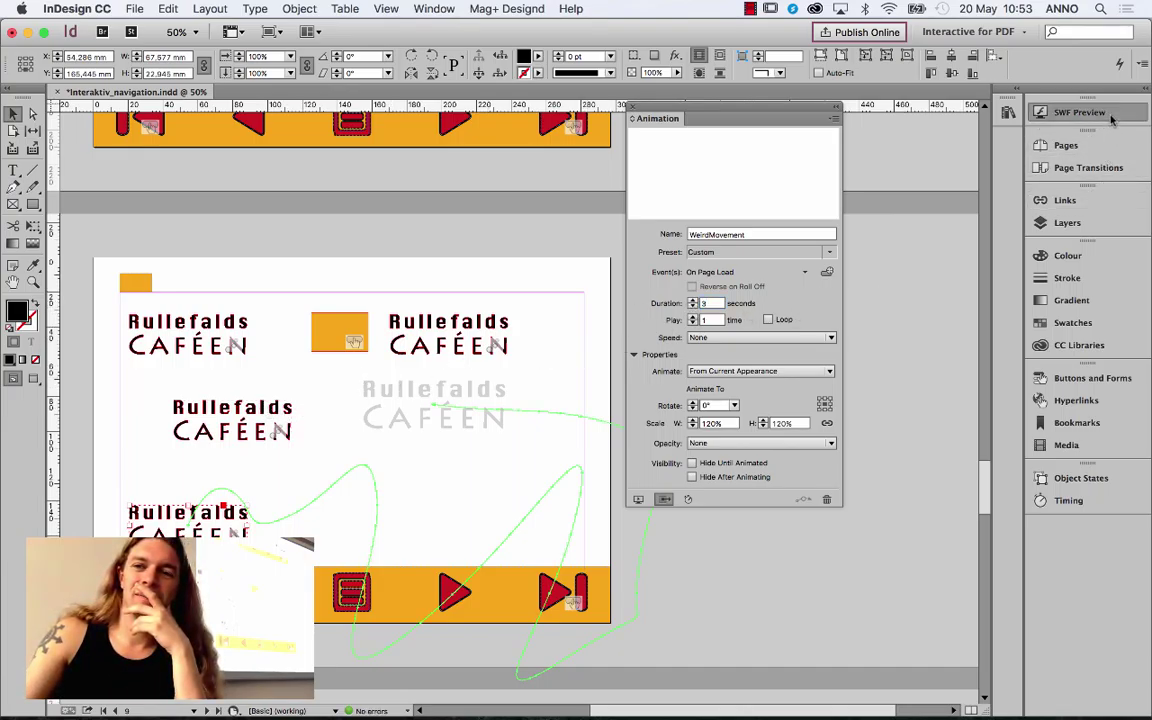
{"action": "left_click", "coordinate": [1080, 112]}
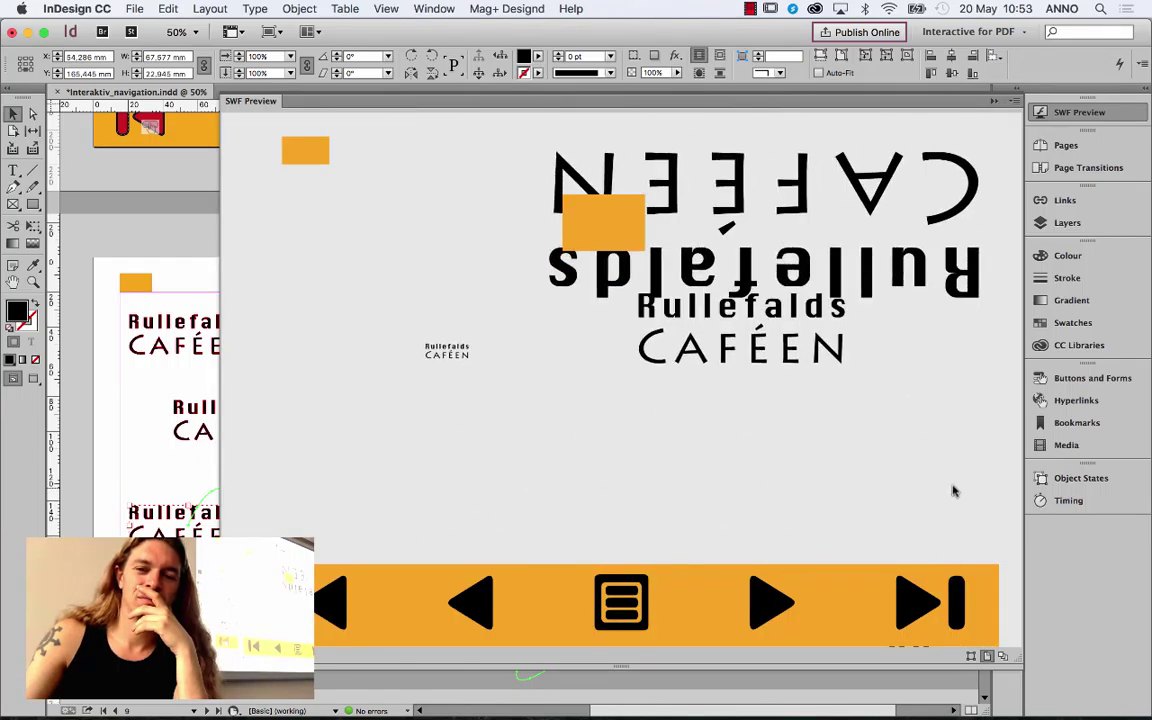
{"action": "left_click", "coordinate": [993, 102]}
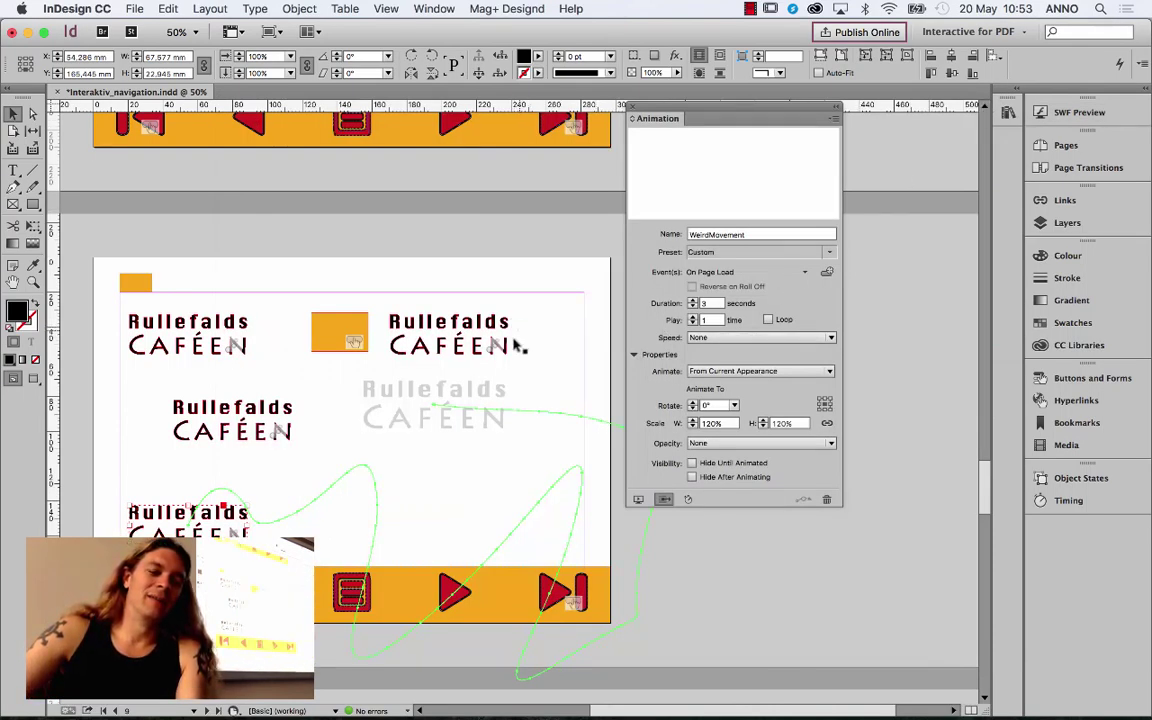
Step: Select the four logo groups and the orange button together, clear the Animation panel off the page, and display the document's layers
{"action": "scroll", "coordinate": [360, 235], "scroll_direction": "left", "scroll_amount": 5}
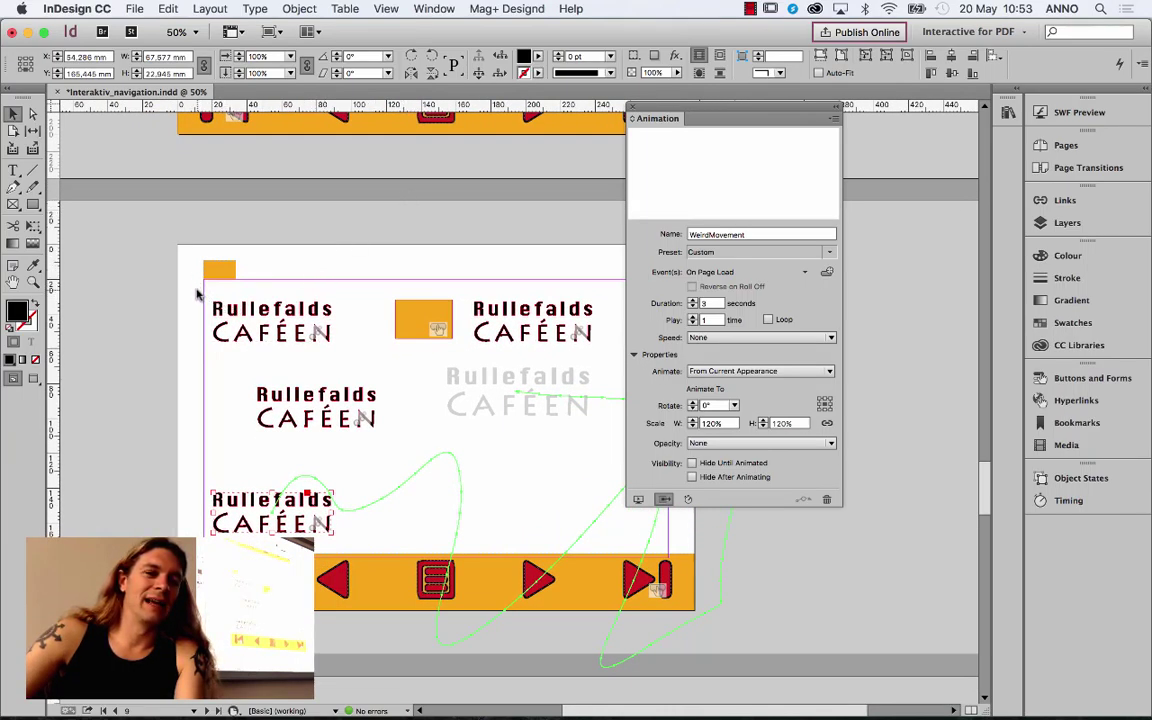
{"action": "left_click_drag", "start_coordinate": [198, 290], "coordinate": [770, 538]}
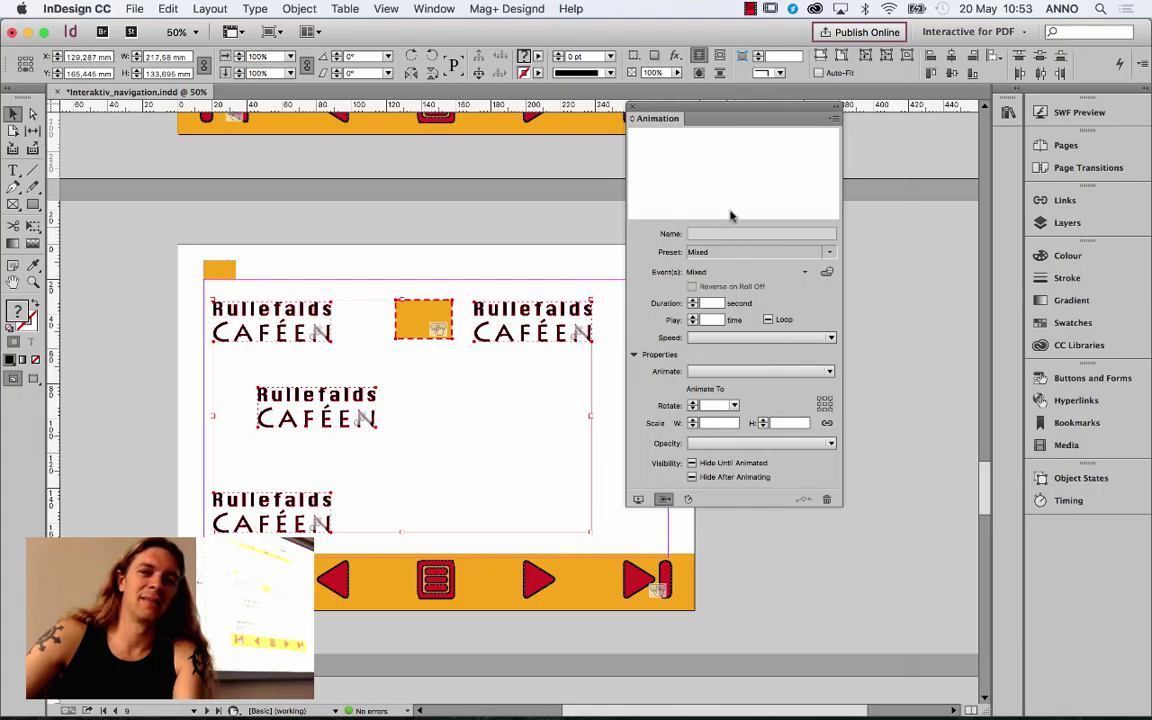
{"action": "left_click_drag", "start_coordinate": [721, 112], "coordinate": [841, 145]}
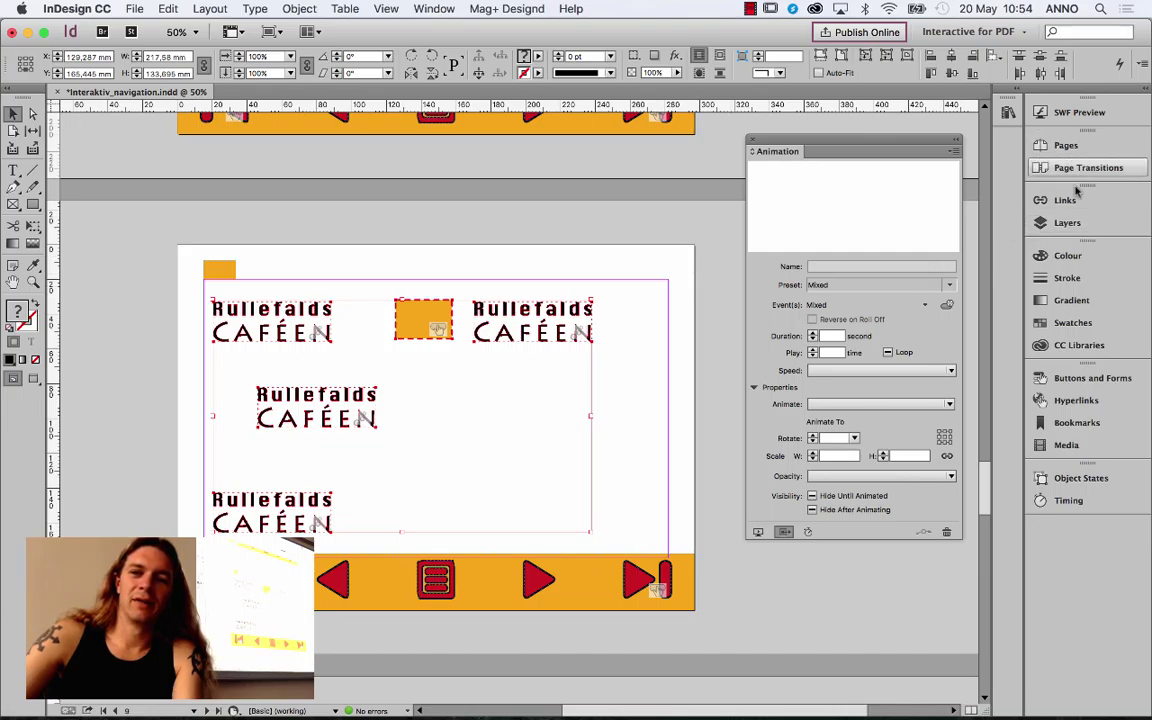
{"action": "left_click", "coordinate": [1068, 223]}
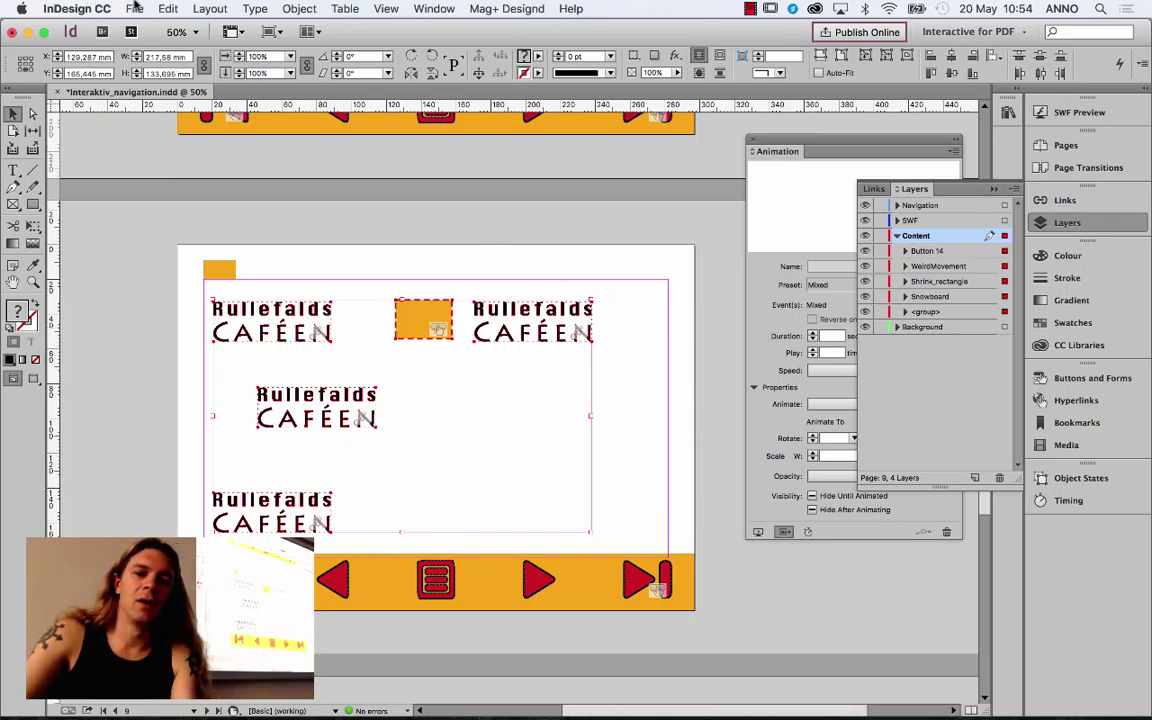
Step: Make SWF the active layer and place a vertical and a horizontal ruler guide along the top-left logo's left and top edges
{"action": "left_click_drag", "start_coordinate": [52, 366], "coordinate": [96, 404]}
{"action": "key", "text": "super+z"}
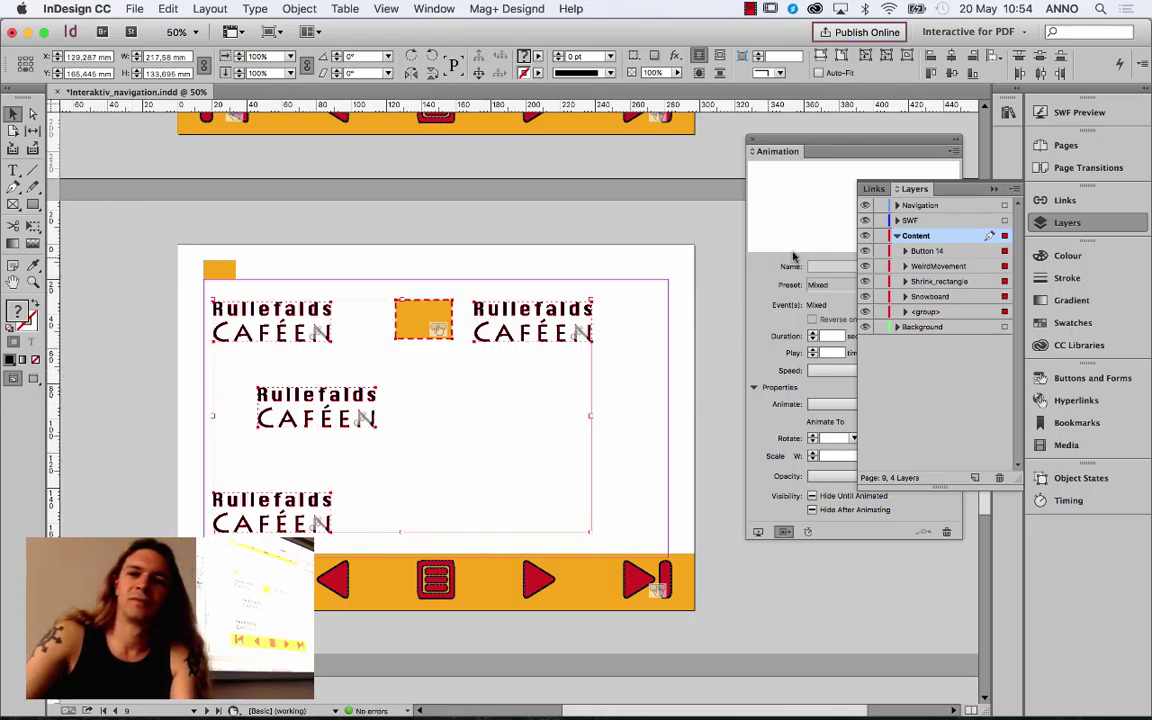
{"action": "left_click", "coordinate": [910, 220]}
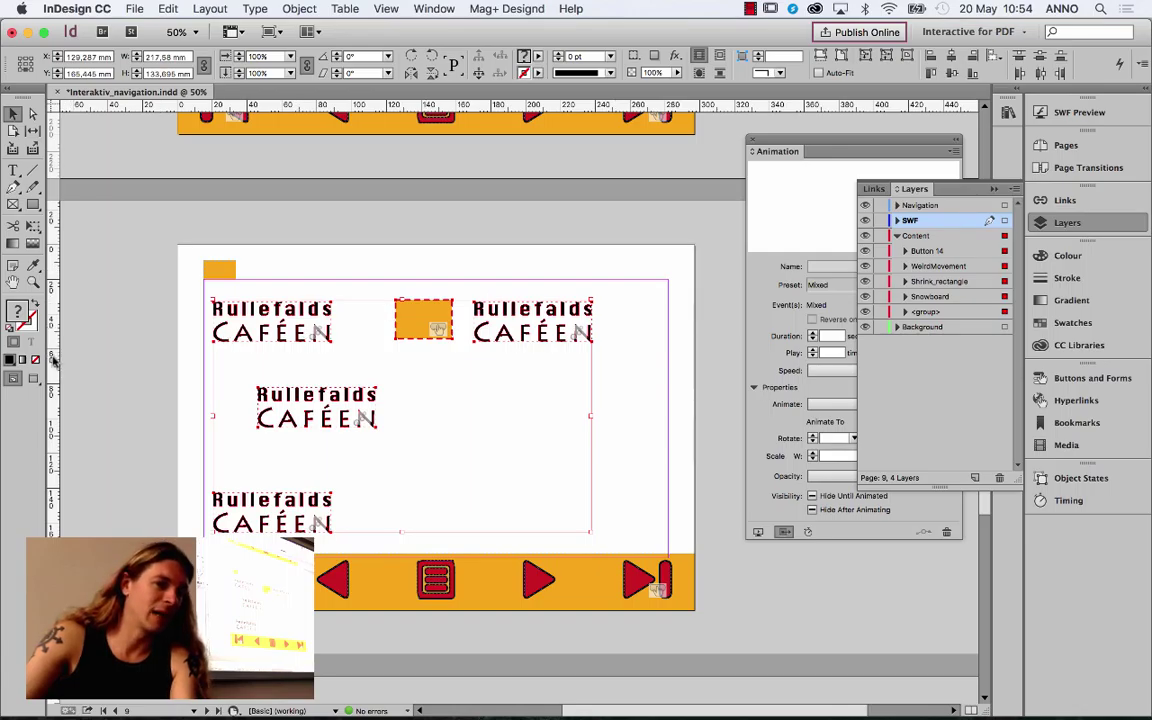
{"action": "left_click_drag", "start_coordinate": [52, 326], "coordinate": [212, 359]}
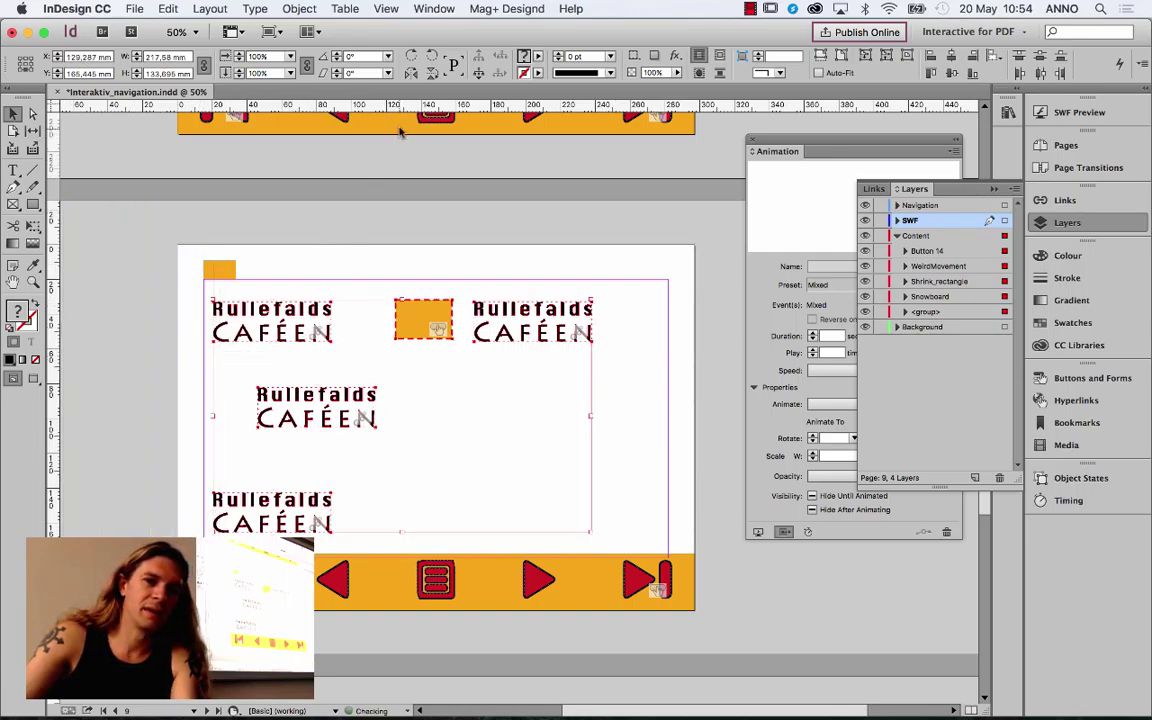
{"action": "left_click_drag", "start_coordinate": [362, 104], "coordinate": [382, 305]}
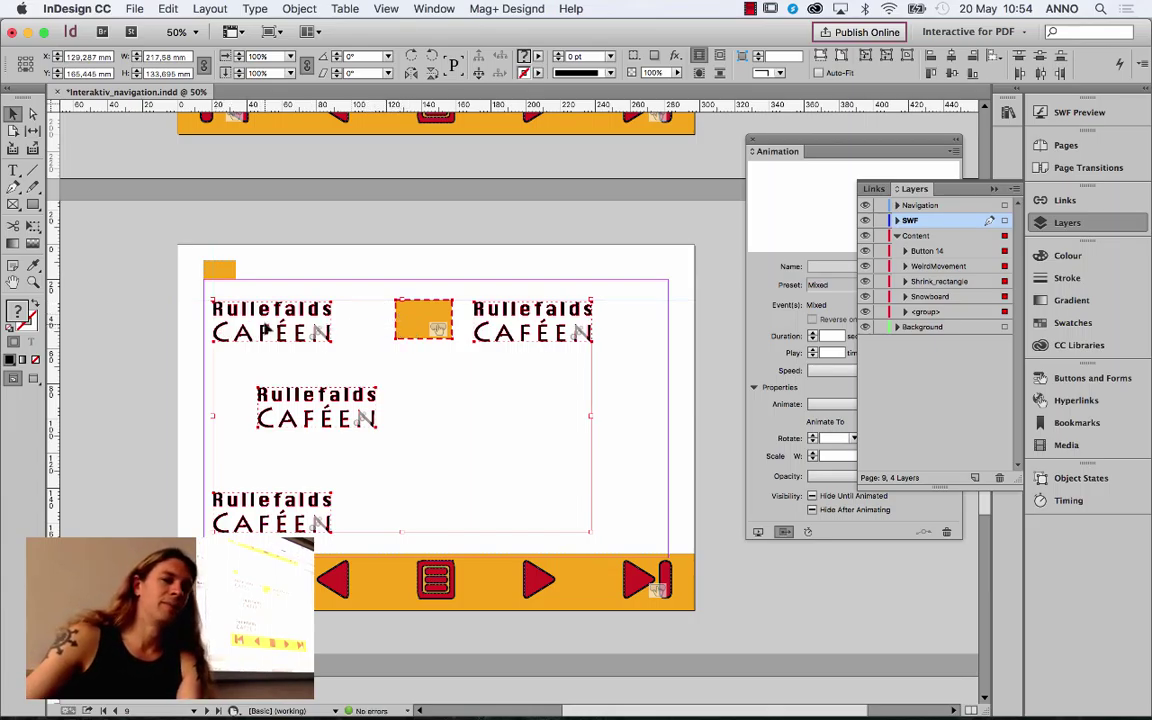
Step: Examine the animation settings and motion paths of the individual logo groups on the page
{"action": "left_click", "coordinate": [170, 303]}
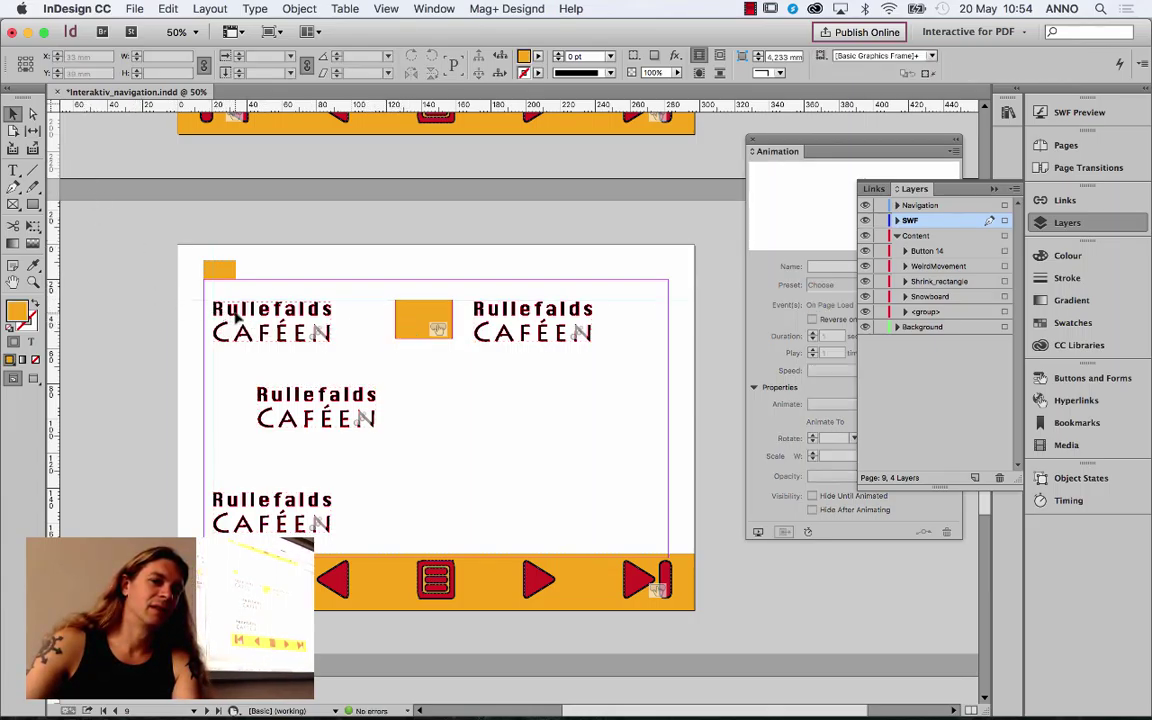
{"action": "left_click", "coordinate": [260, 390]}
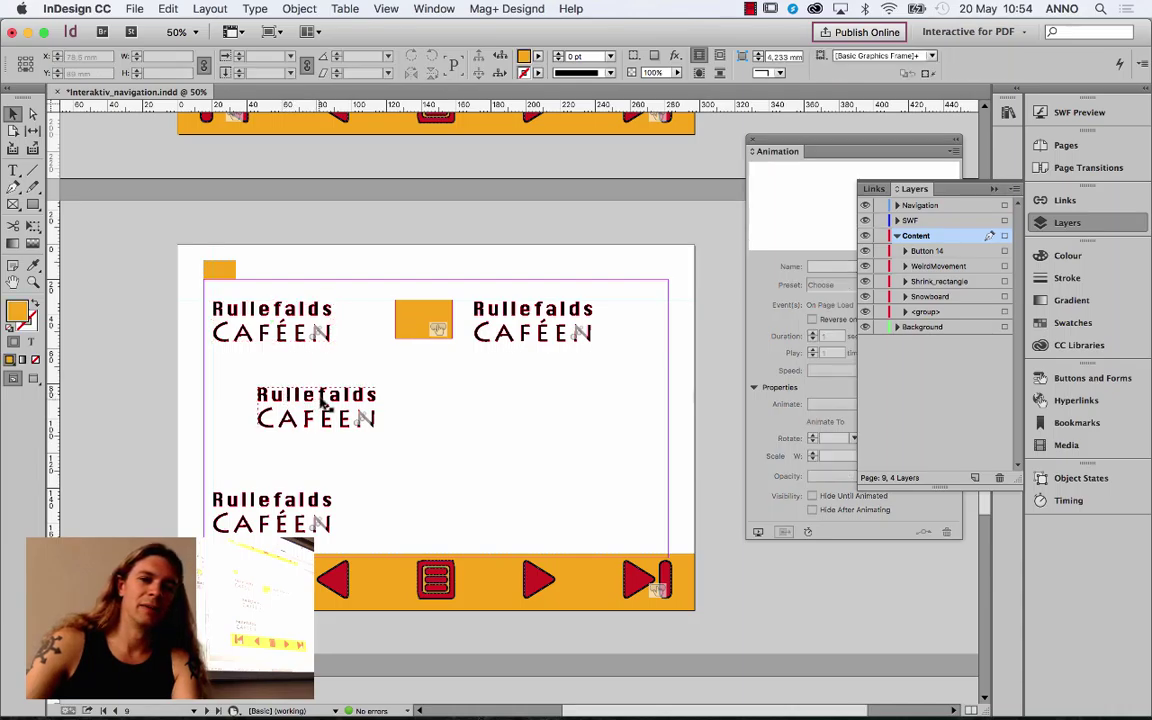
{"action": "left_click", "coordinate": [512, 338]}
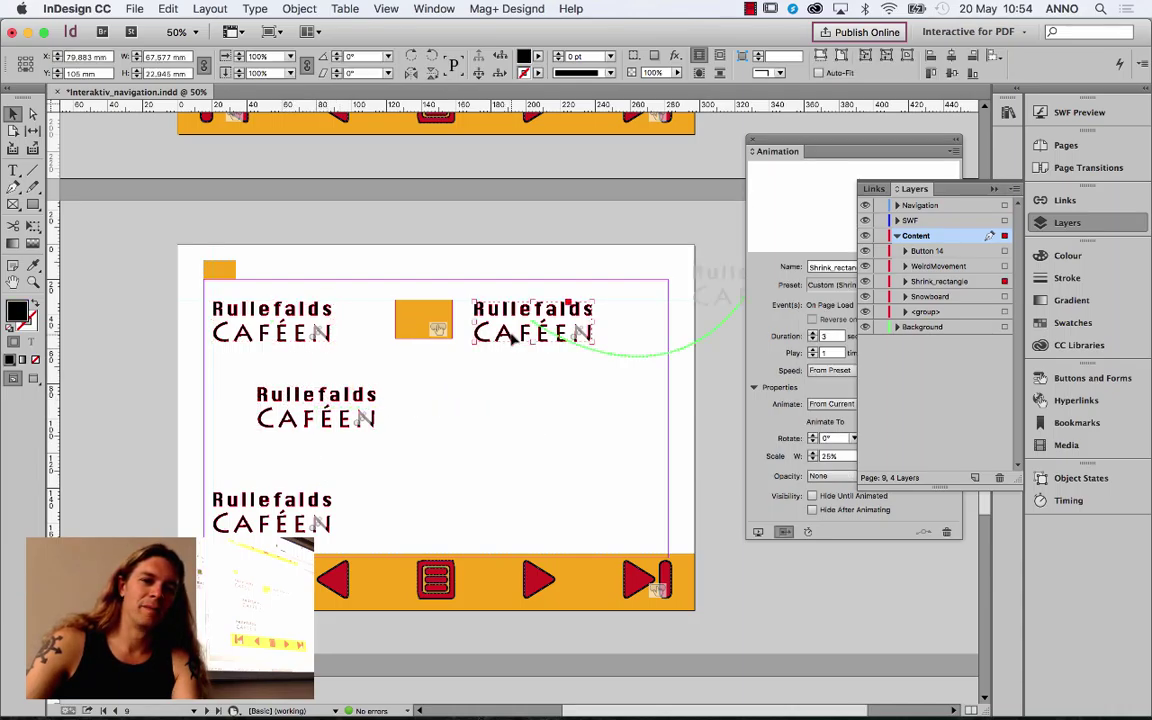
{"action": "scroll", "coordinate": [571, 300], "scroll_direction": "right", "scroll_amount": 5}
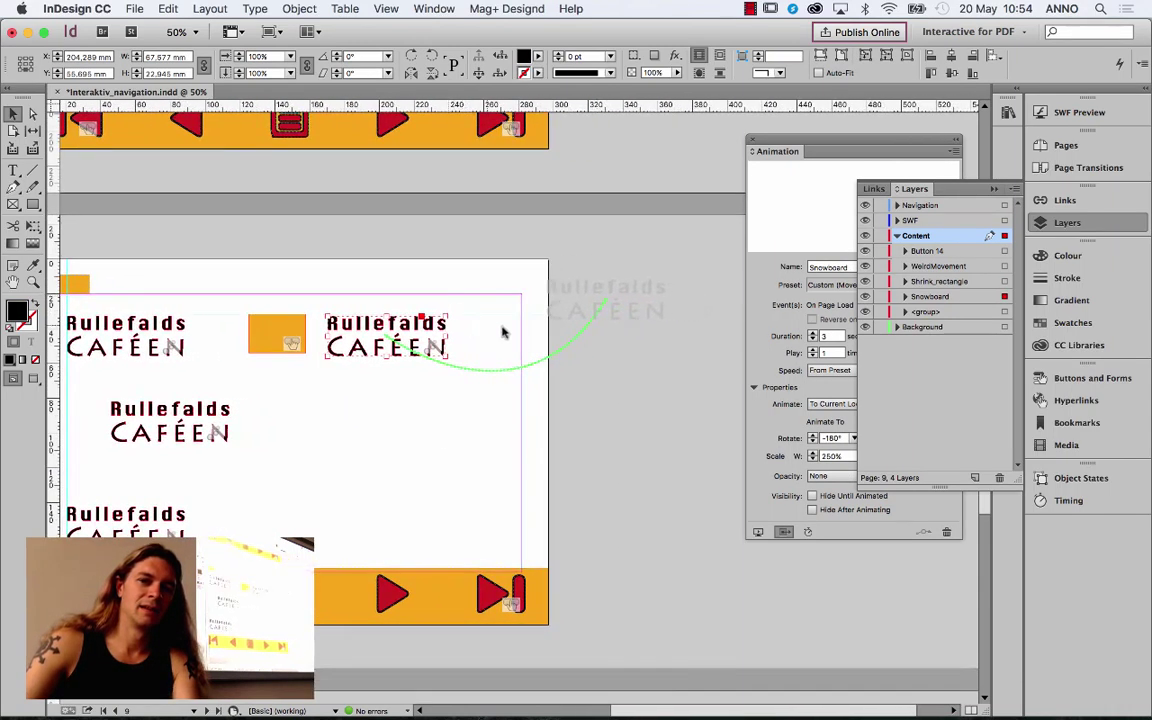
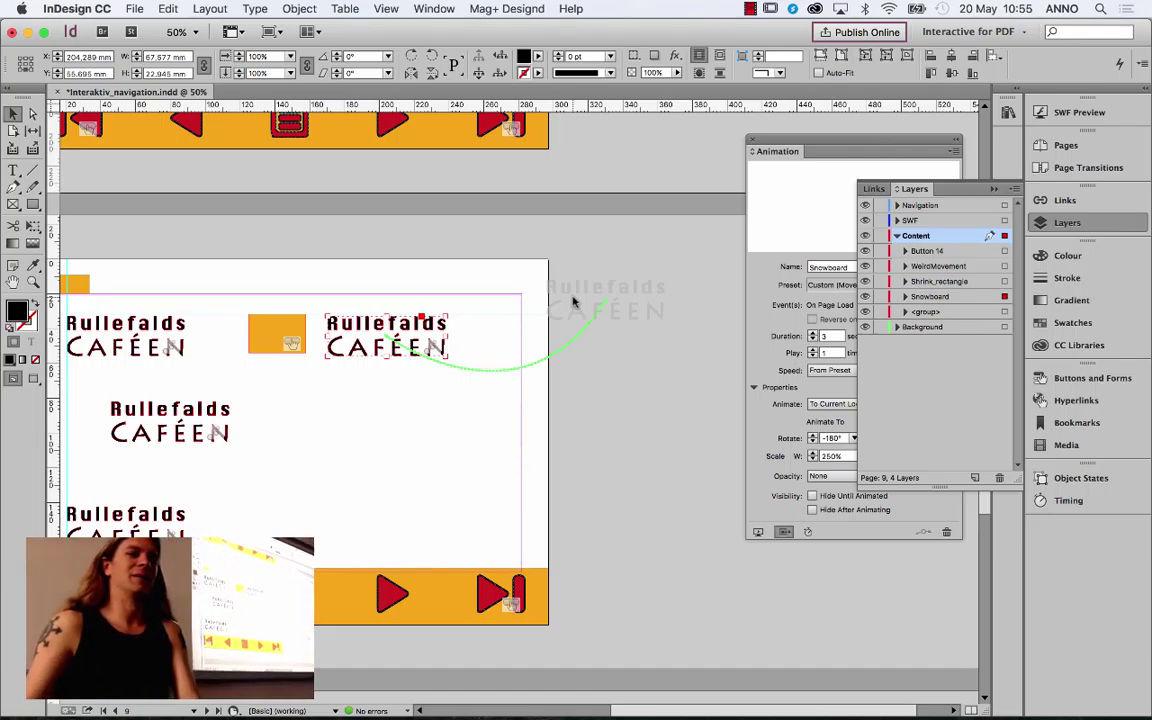
{"action": "left_click_drag", "start_coordinate": [393, 419], "coordinate": [429, 413]}
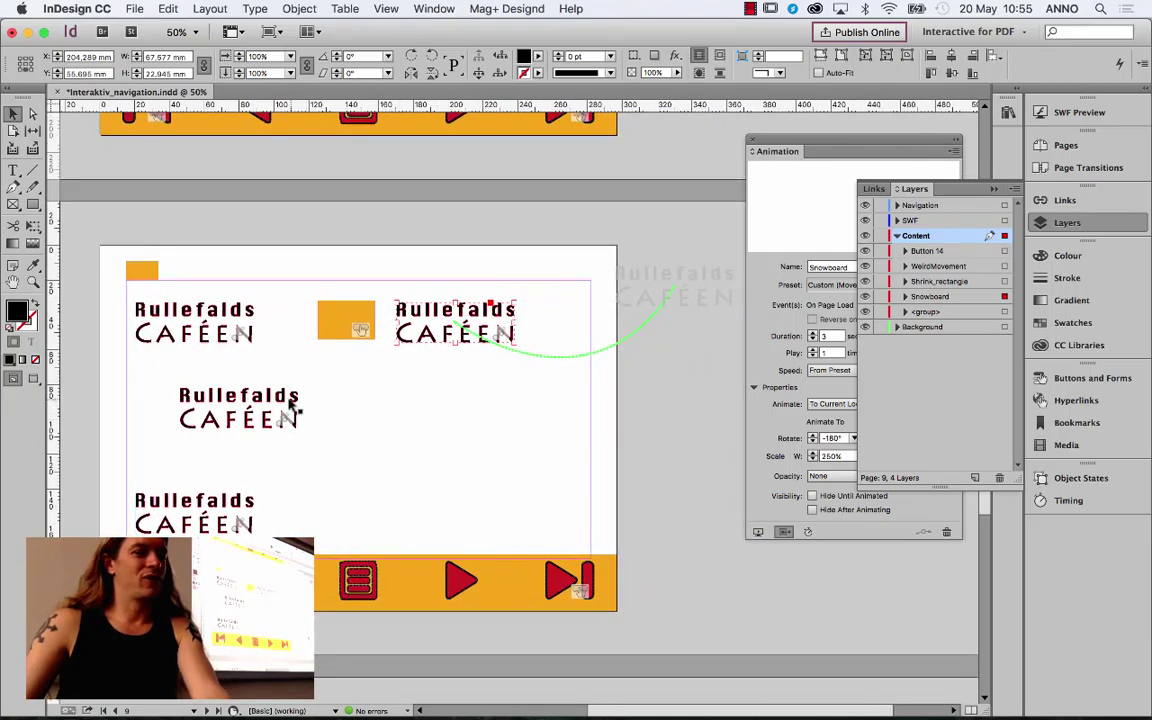
{"action": "left_click", "coordinate": [288, 400]}
{"action": "left_click", "coordinate": [231, 305]}
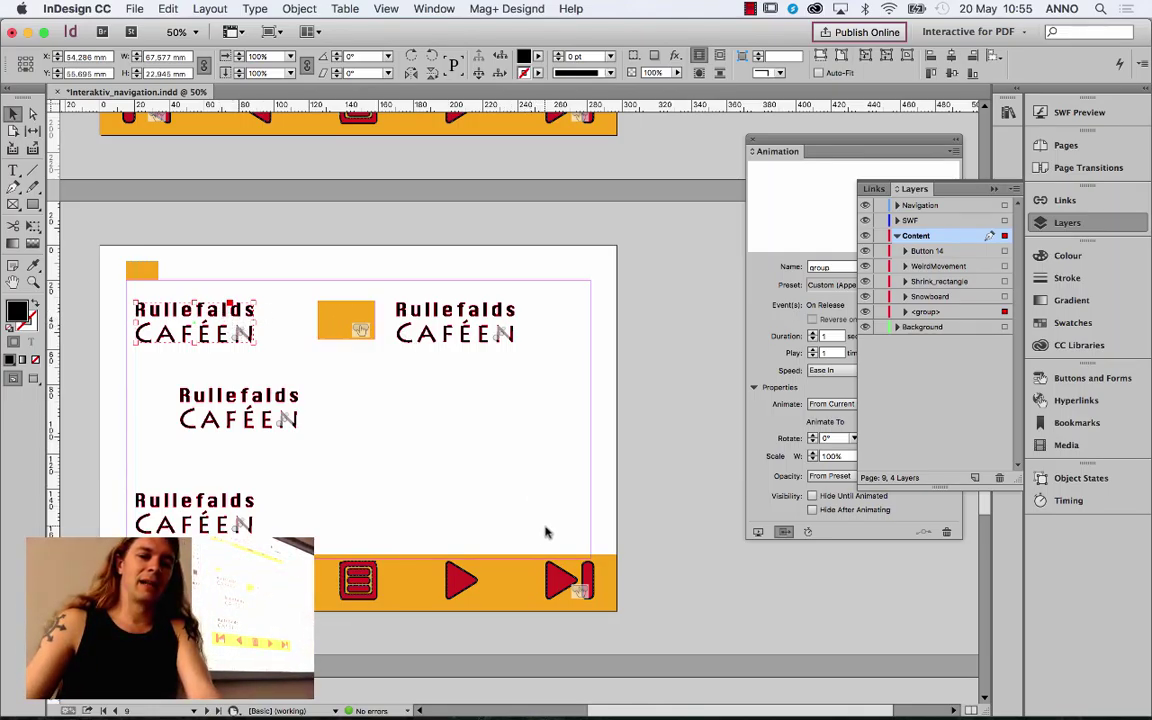
Step: Select the four logo groups and the orange button, and export the selection to the Desktop as a Flash Player (SWF) file named animation
{"action": "left_click_drag", "start_coordinate": [545, 532], "coordinate": [138, 299]}
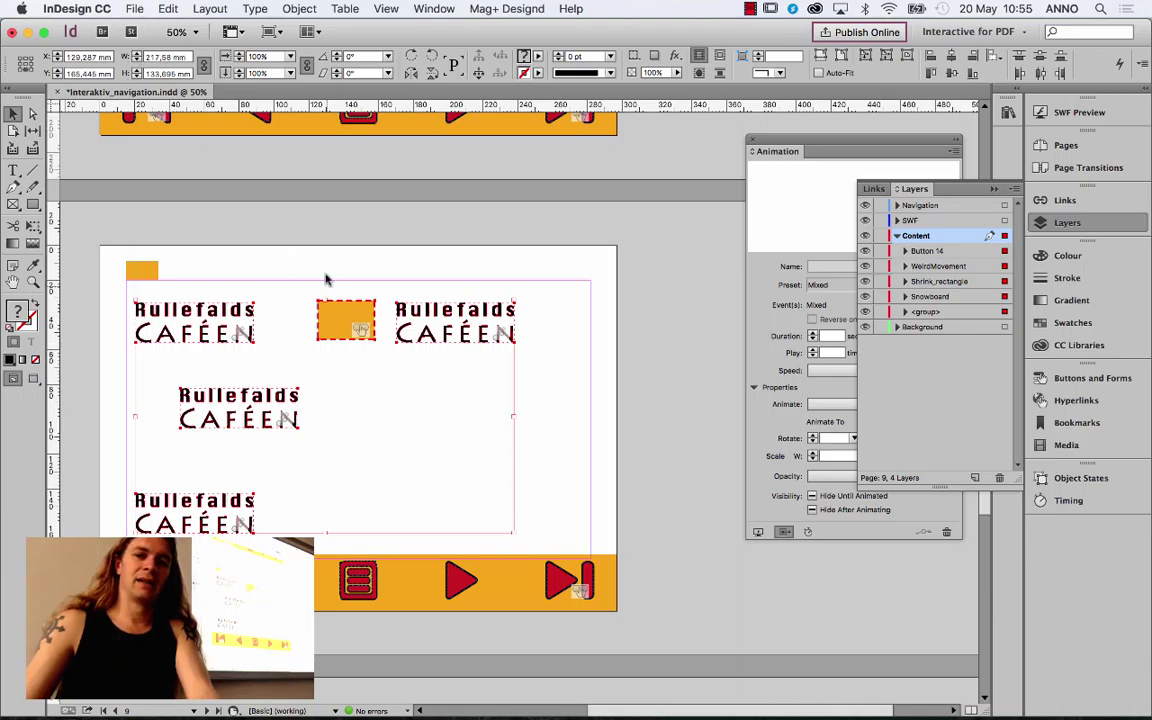
{"action": "left_click", "coordinate": [140, 8]}
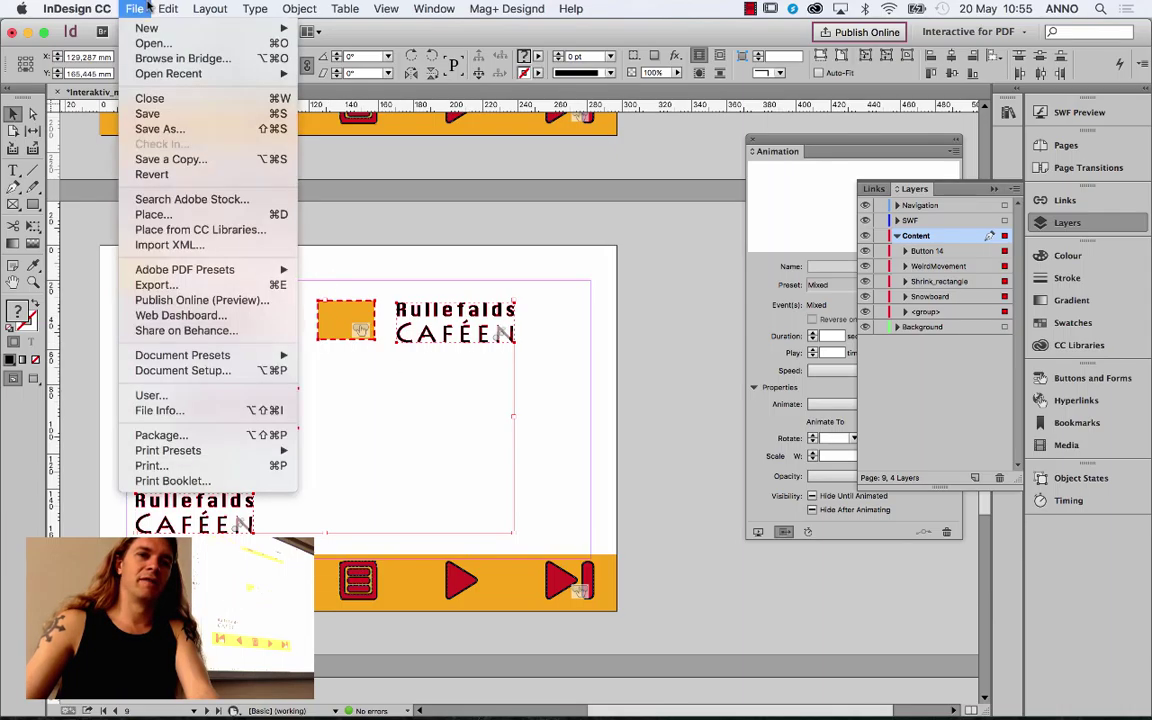
{"action": "left_click", "coordinate": [185, 285]}
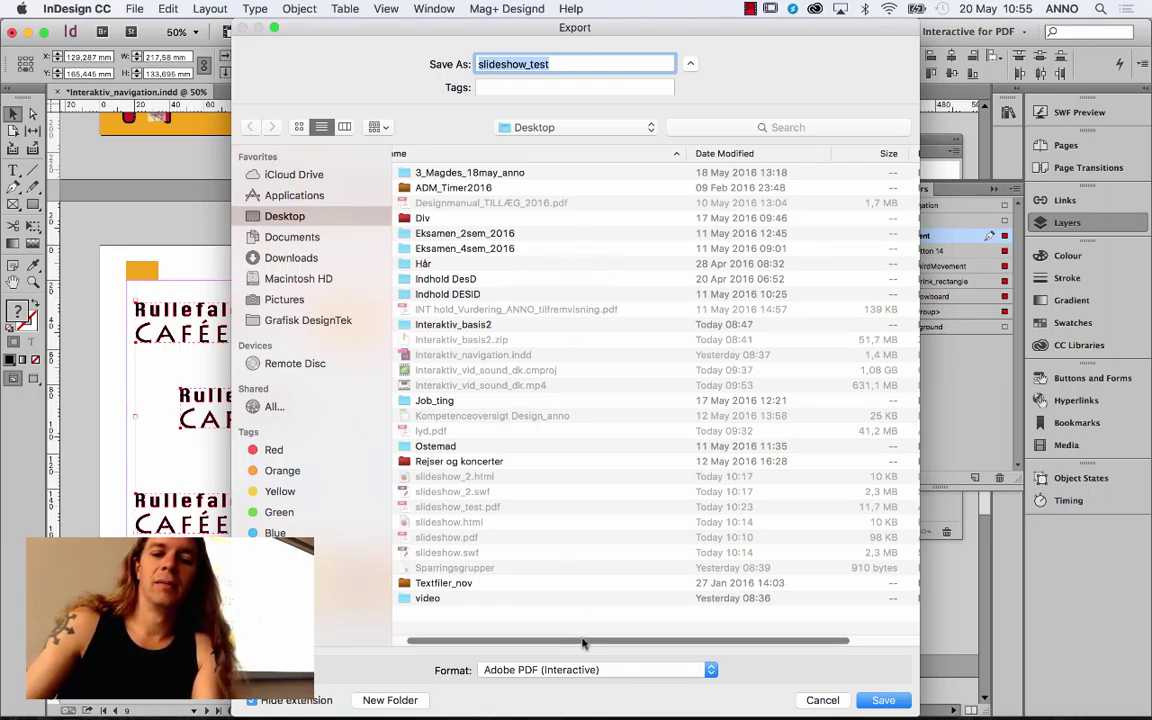
{"action": "left_click", "coordinate": [587, 675]}
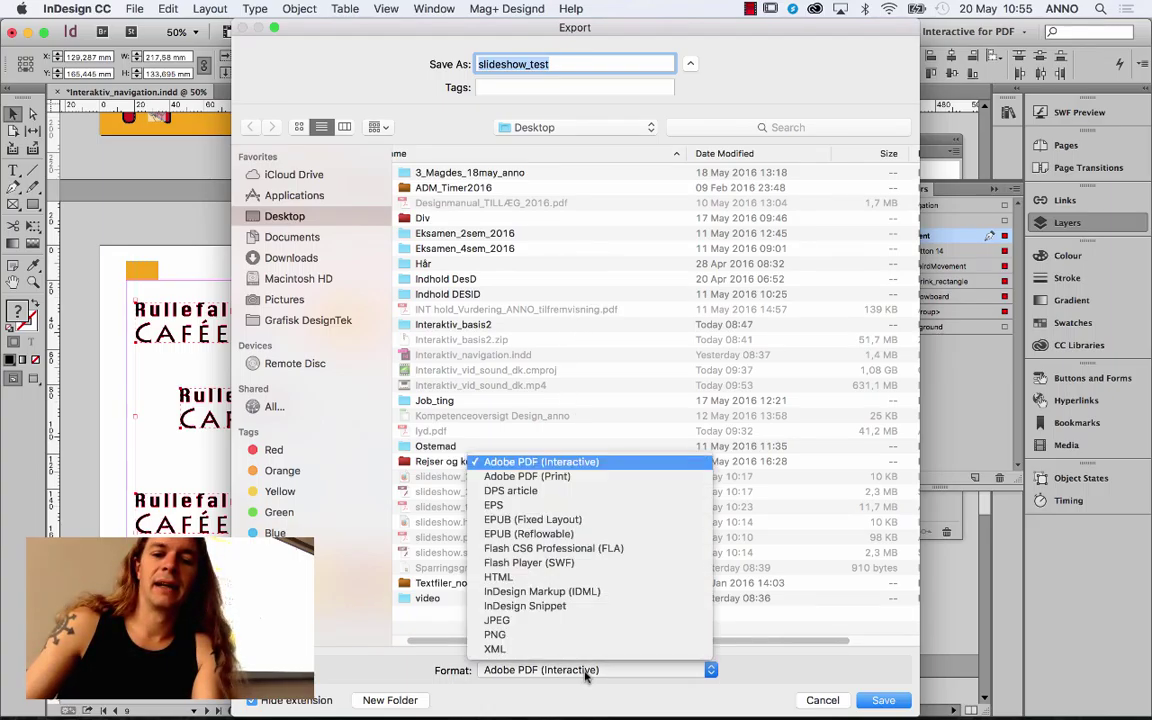
{"action": "left_click", "coordinate": [573, 565]}
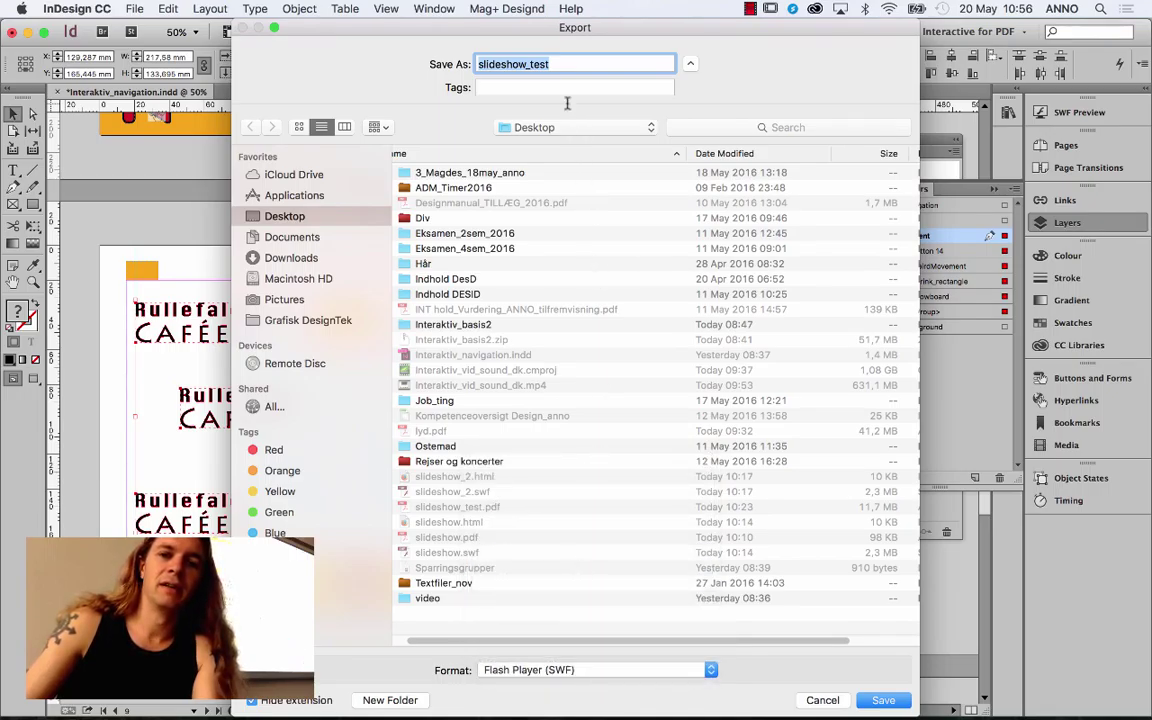
{"action": "type", "text": "animation"}
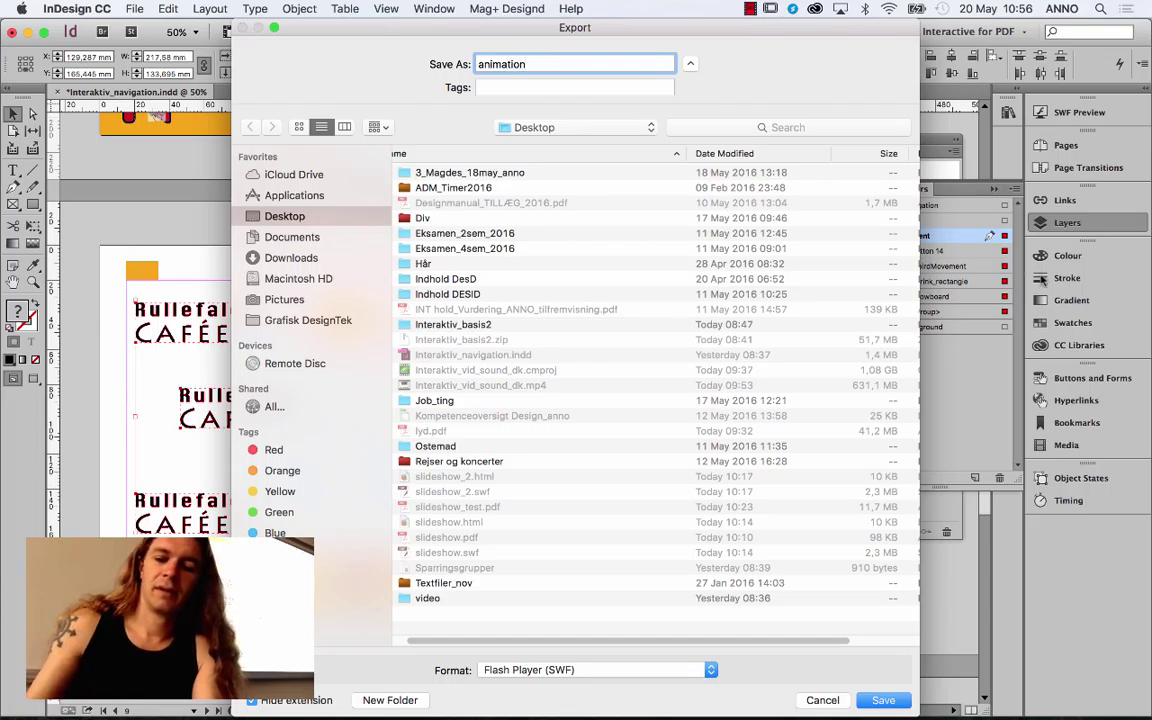
{"action": "left_click", "coordinate": [882, 700]}
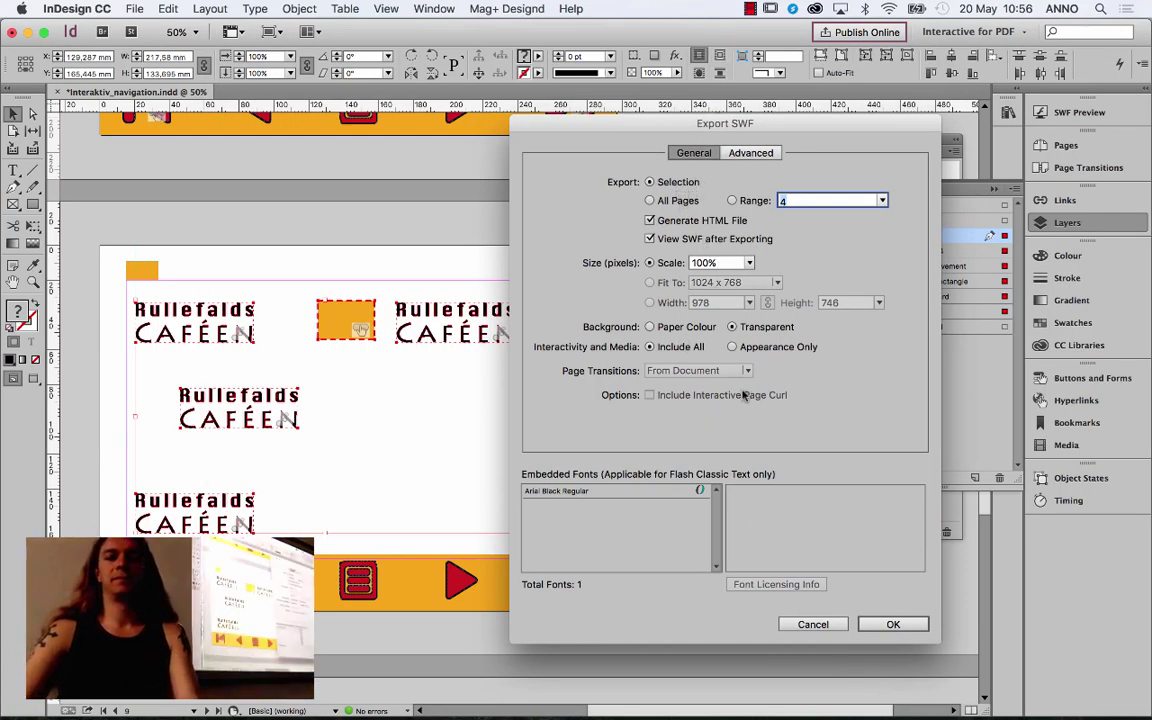
{"action": "left_click", "coordinate": [893, 624]}
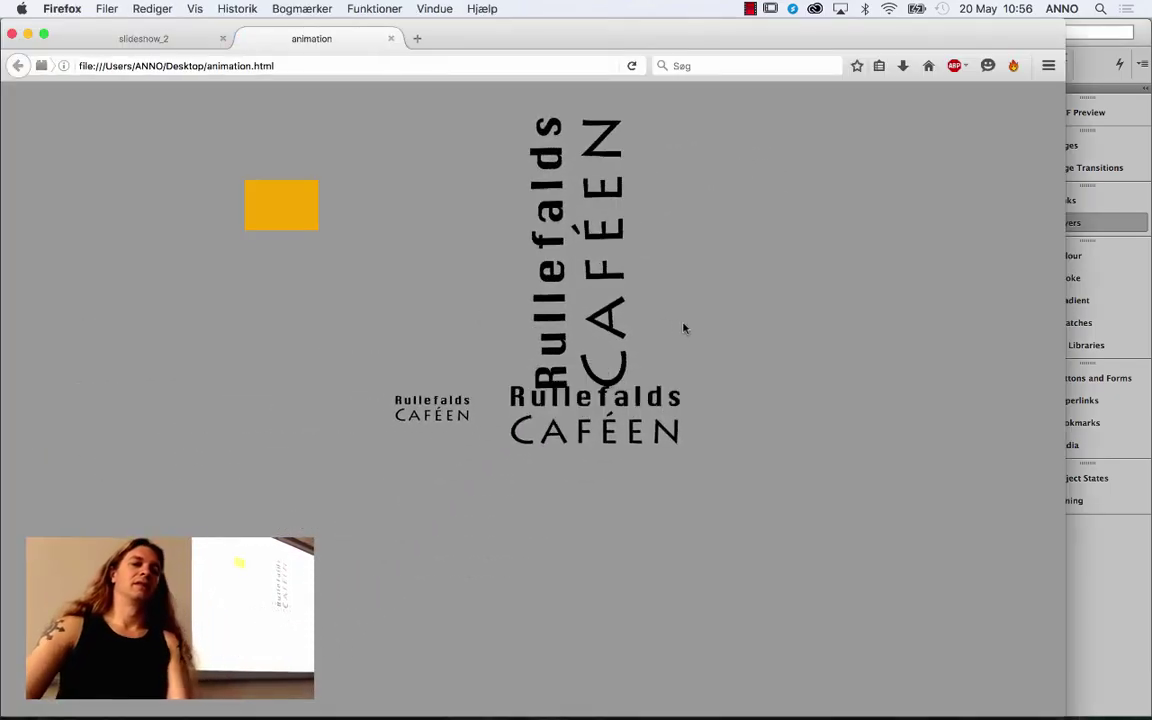
Step: Trigger the orange button's animation in the exported page in Firefox, and close the browser window with all its tabs
{"action": "left_click", "coordinate": [297, 211]}
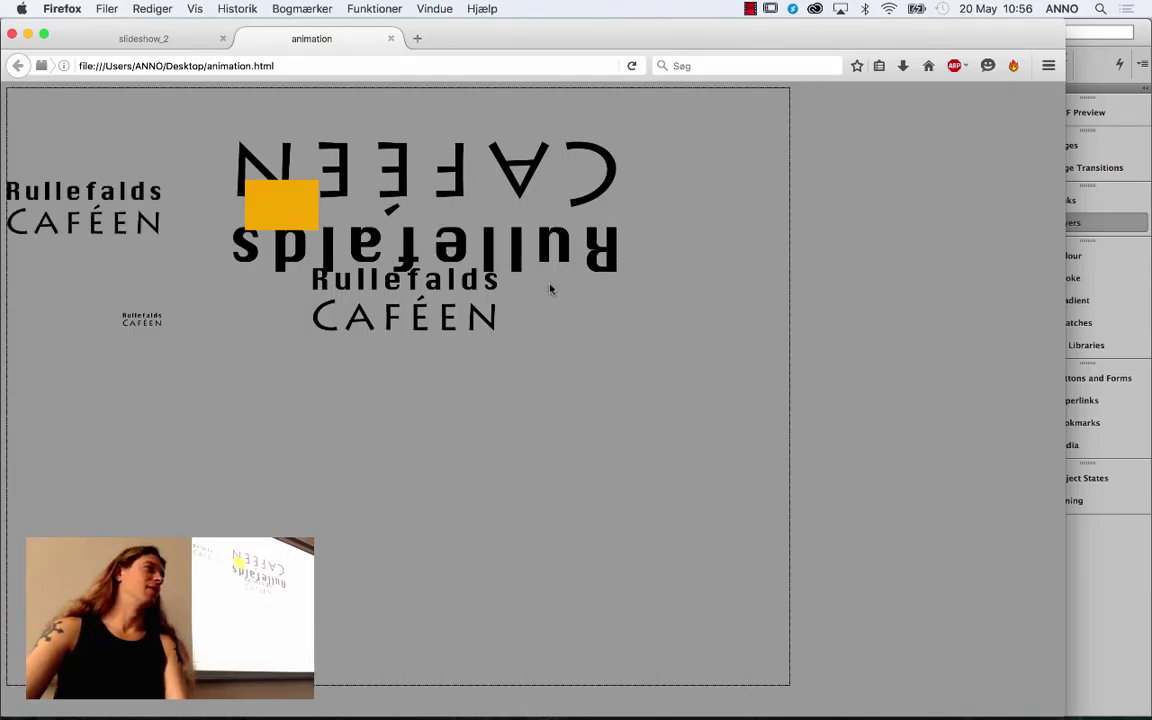
{"action": "left_click", "coordinate": [13, 34]}
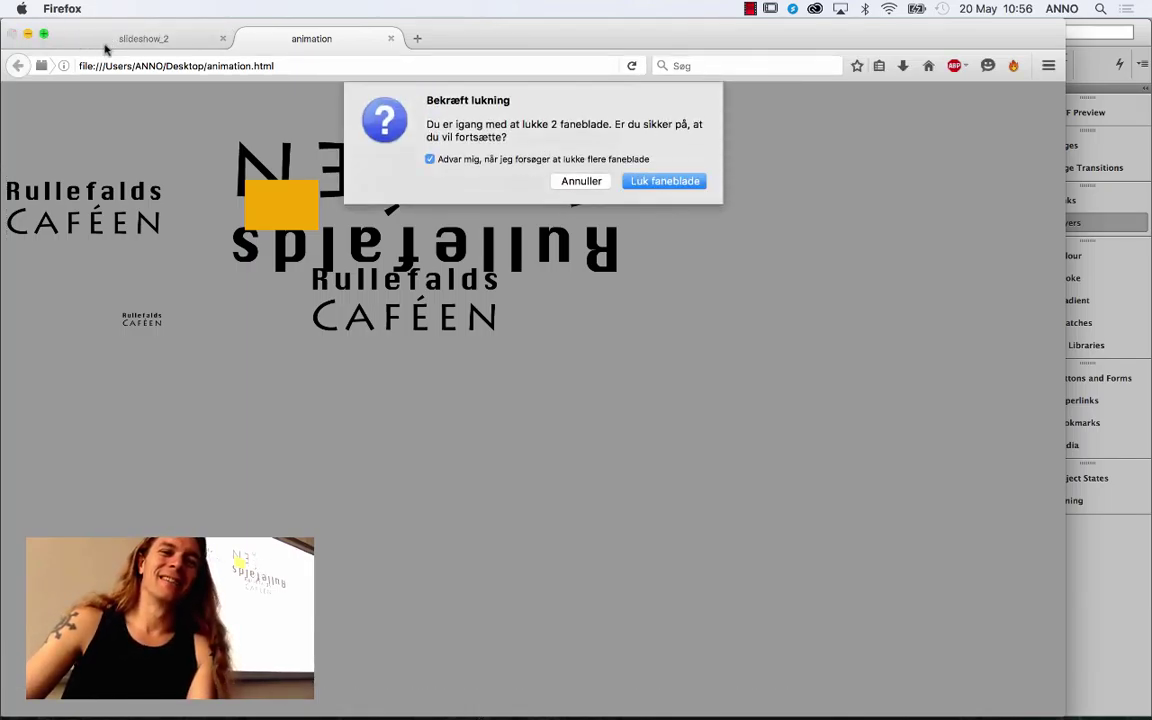
{"action": "left_click", "coordinate": [632, 180]}
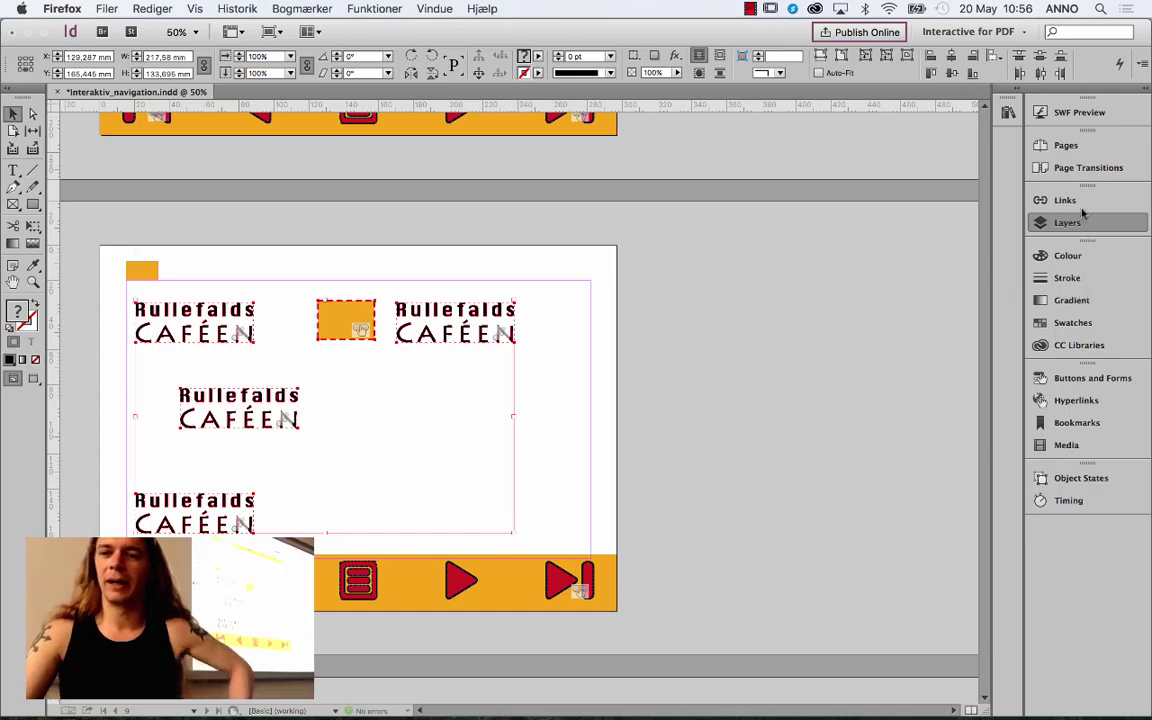
Step: Switch back to InDesign and dock the floating Animation panel together with Object States and Timing
{"action": "left_click", "coordinate": [963, 208]}
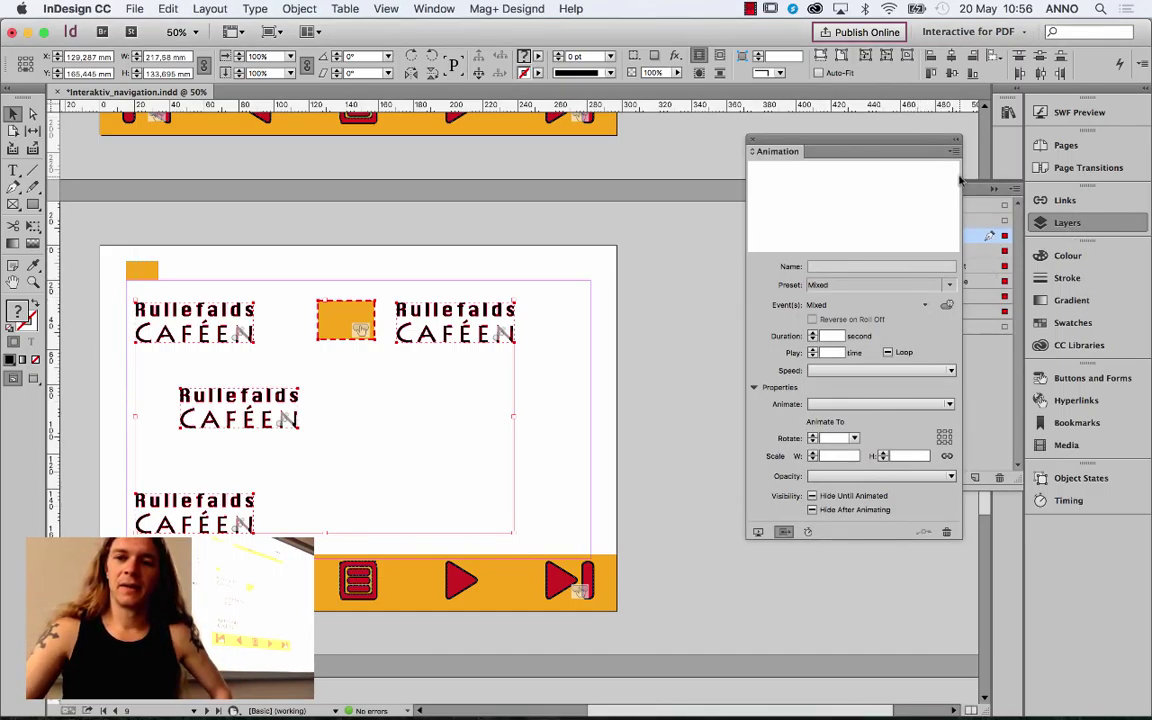
{"action": "left_click_drag", "start_coordinate": [893, 147], "coordinate": [743, 135]}
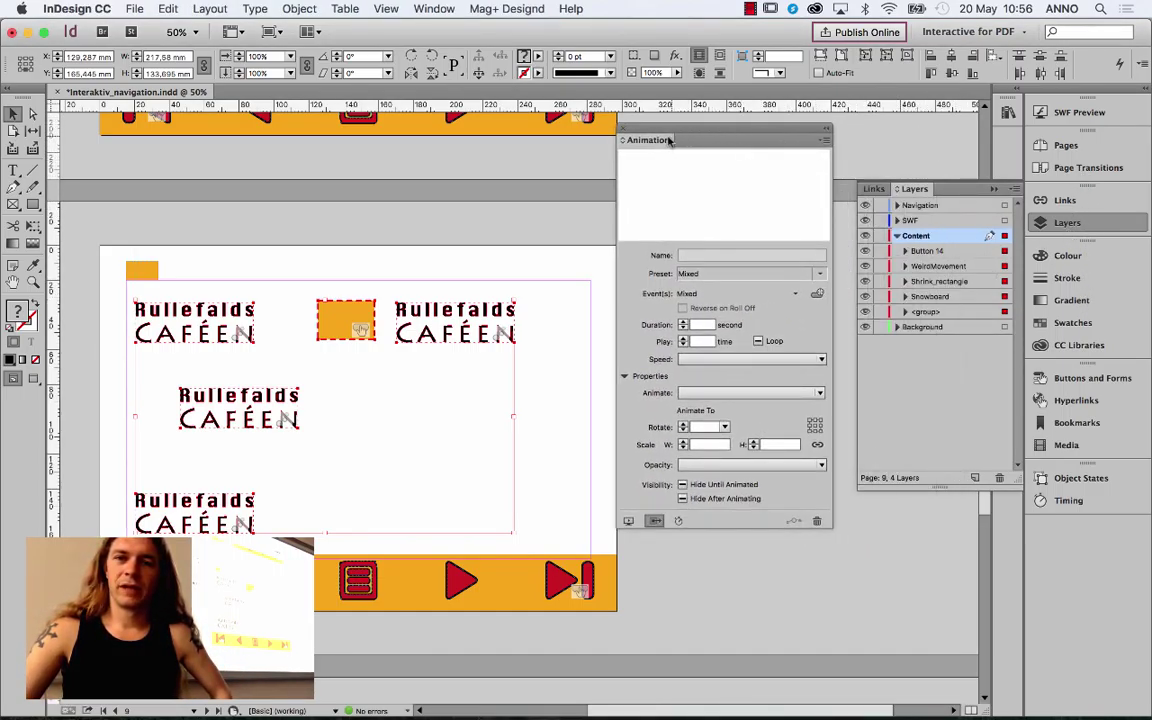
{"action": "left_click_drag", "start_coordinate": [671, 139], "coordinate": [1082, 477]}
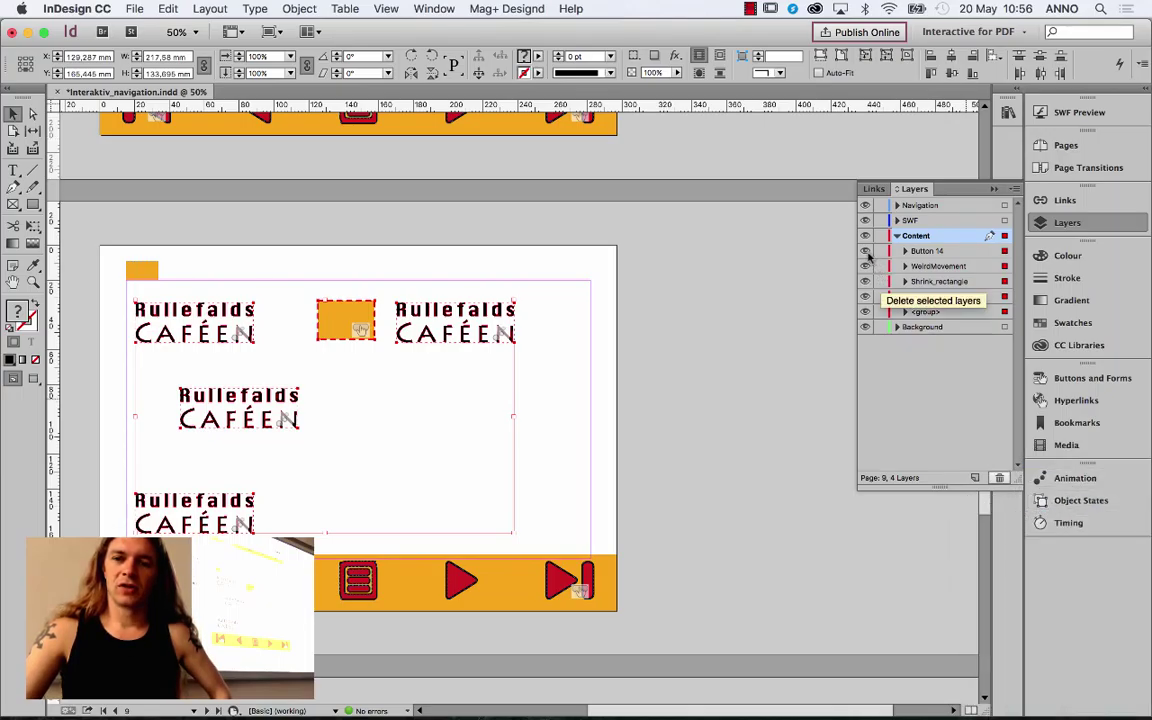
Step: Hide the five objects inside the Content layer and place animation.swf from the Desktop onto page 9 in the SWF layer
{"action": "left_click_drag", "start_coordinate": [866, 251], "coordinate": [866, 312]}
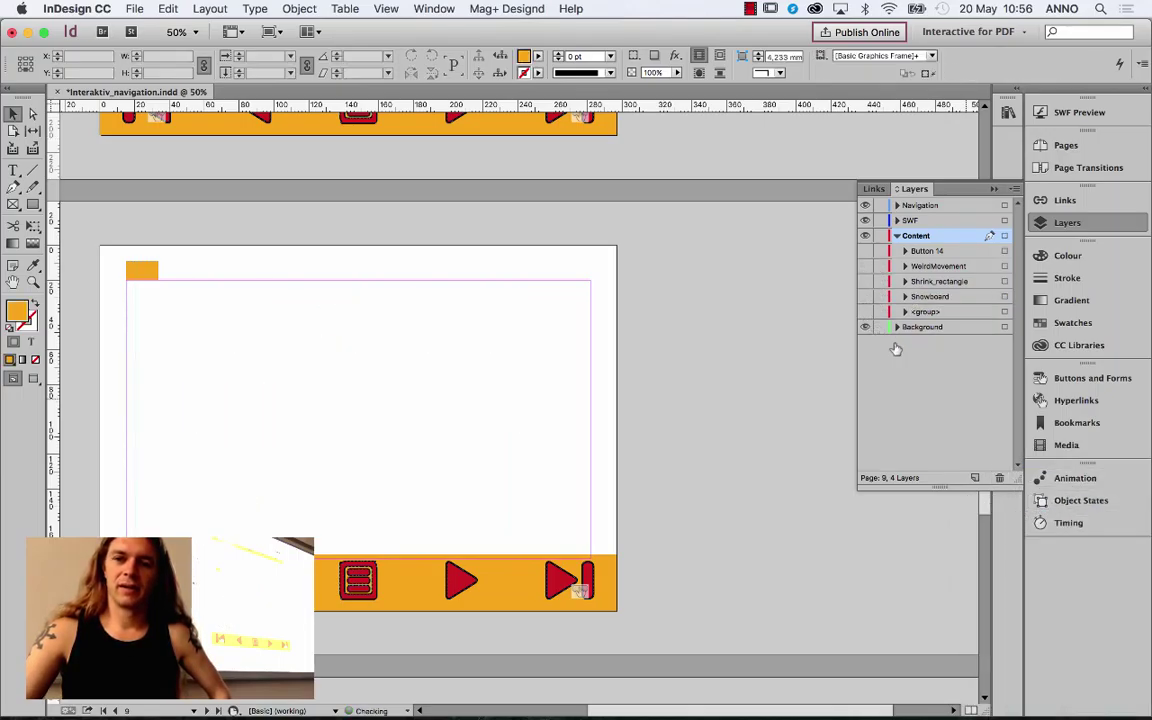
{"action": "left_click", "coordinate": [925, 220]}
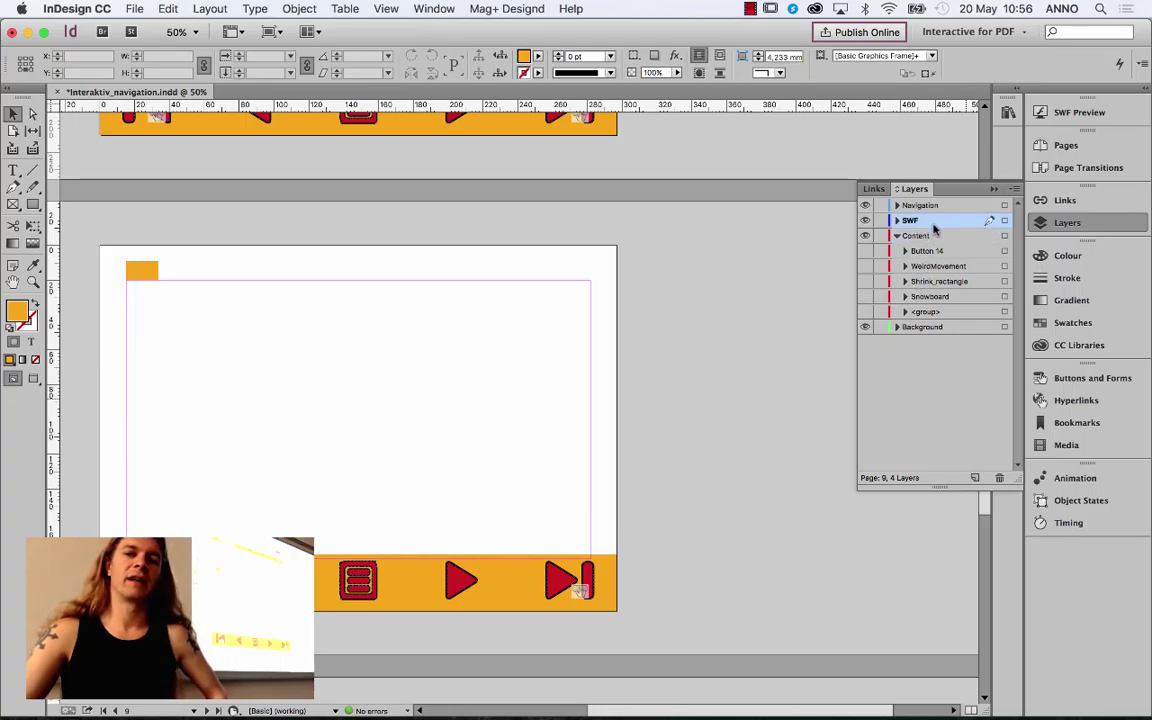
{"action": "left_click", "coordinate": [136, 9]}
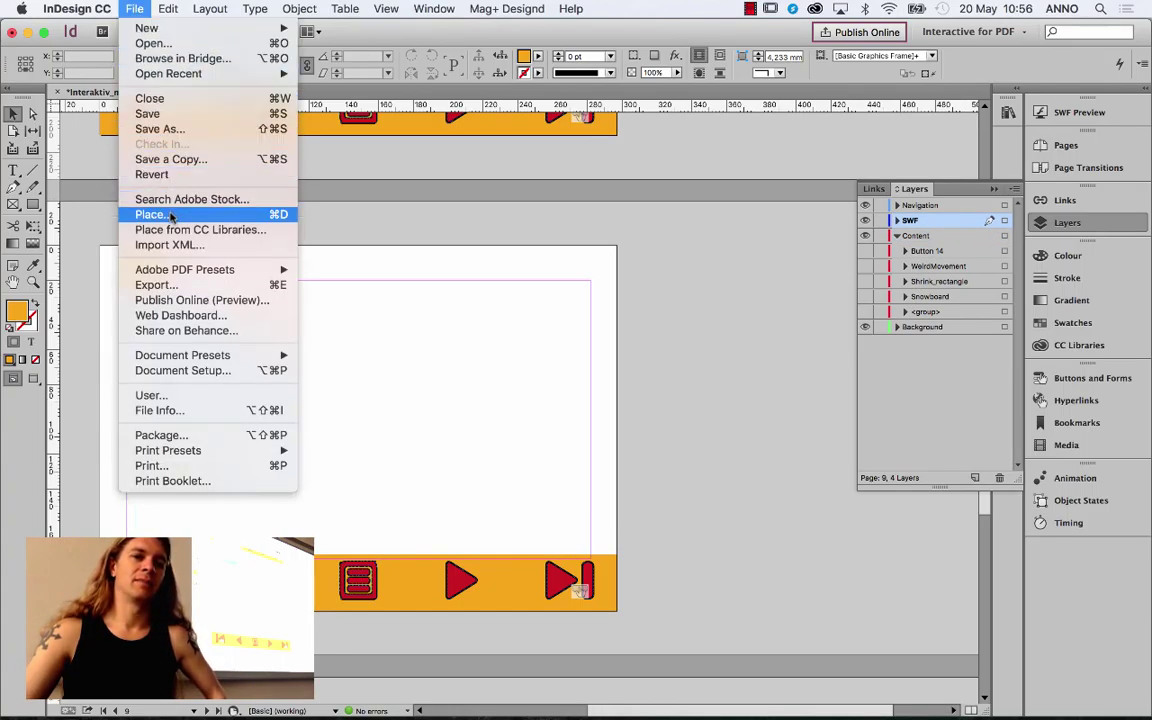
{"action": "left_click", "coordinate": [172, 214]}
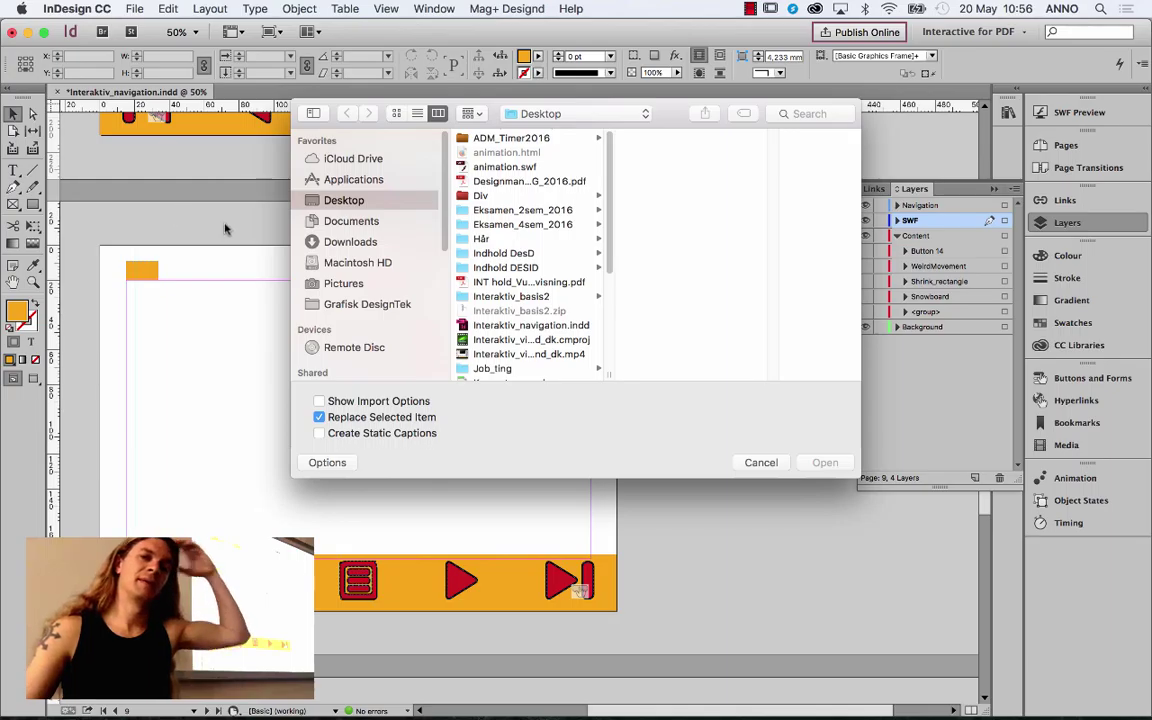
{"action": "left_click", "coordinate": [505, 167]}
{"action": "left_click", "coordinate": [825, 462]}
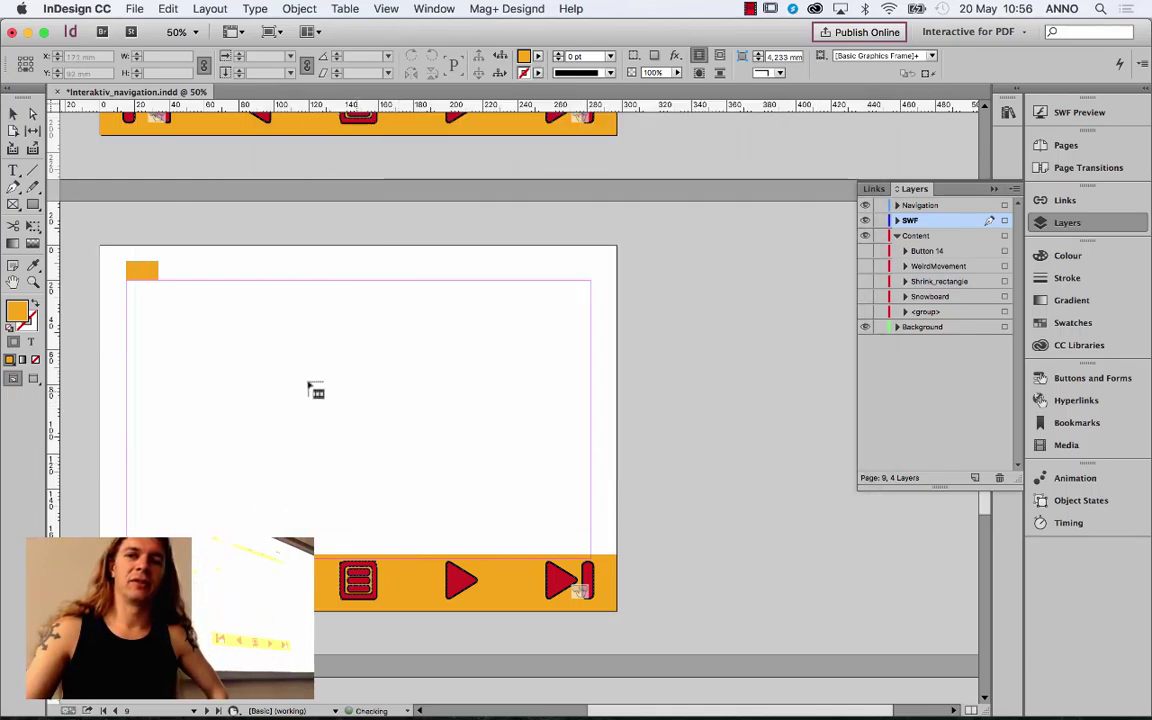
{"action": "left_click", "coordinate": [265, 355]}
Step: Position the placed SWF frame over page 9, with its bottom centre at about X 162 mm and Y 250 mm
{"action": "mouse_move", "coordinate": [424, 406]}
{"action": "left_mouse_down"}
{"action": "mouse_move", "coordinate": [458, 388]}
{"action": "mouse_move", "coordinate": [352, 344]}
{"action": "left_mouse_up"}
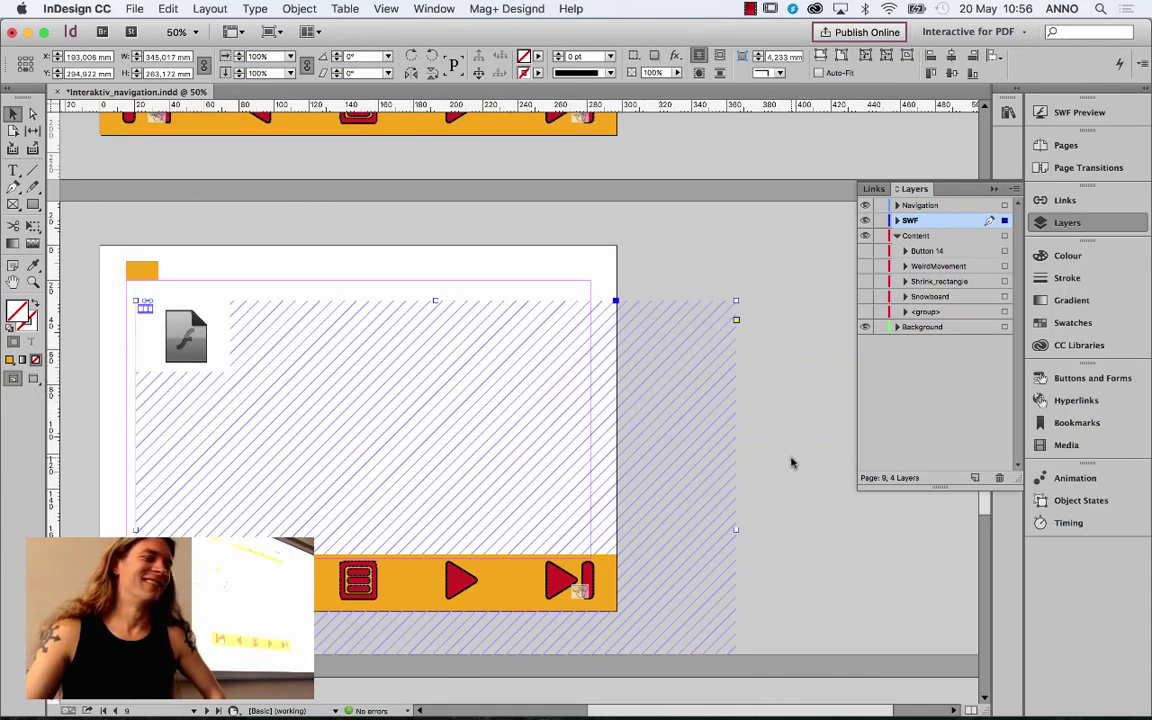
{"action": "mouse_move", "coordinate": [692, 453]}
{"action": "left_mouse_down"}
{"action": "mouse_move", "coordinate": [622, 373]}
{"action": "mouse_move", "coordinate": [586, 470]}
{"action": "mouse_move", "coordinate": [625, 395]}
{"action": "mouse_move", "coordinate": [632, 527]}
{"action": "mouse_move", "coordinate": [625, 432]}
{"action": "mouse_move", "coordinate": [630, 450]}
{"action": "left_mouse_up"}
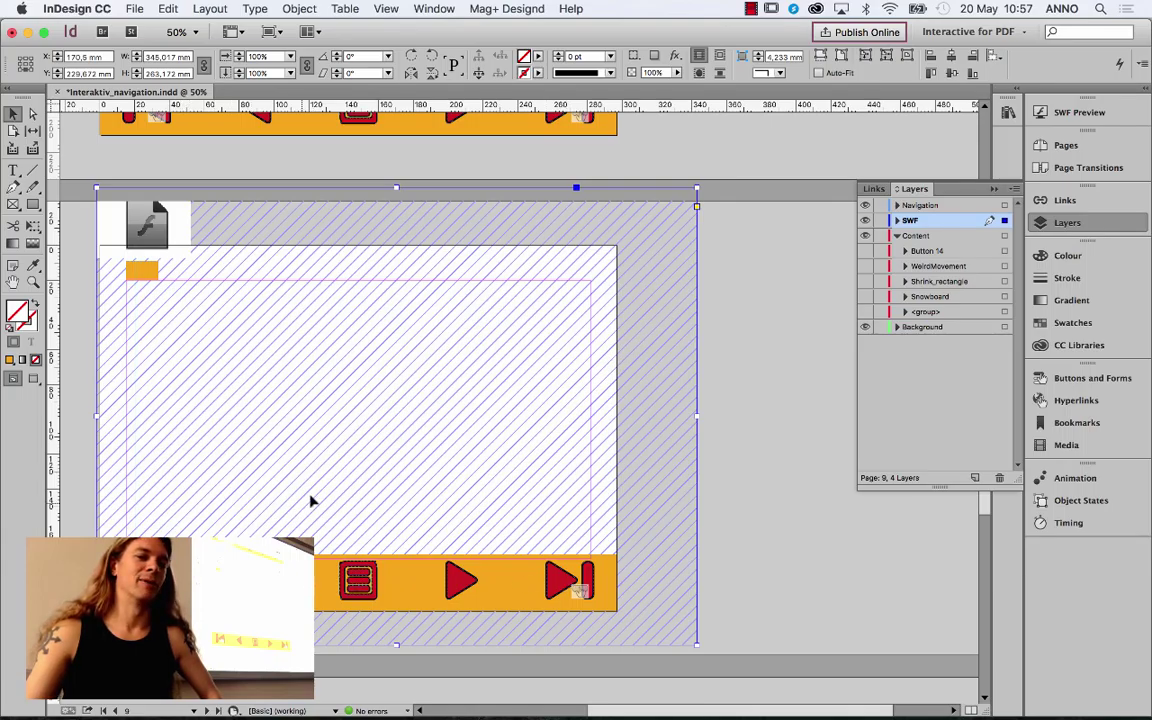
{"action": "left_click_drag", "start_coordinate": [310, 502], "coordinate": [270, 381]}
{"action": "left_click_drag", "start_coordinate": [319, 414], "coordinate": [315, 457]}
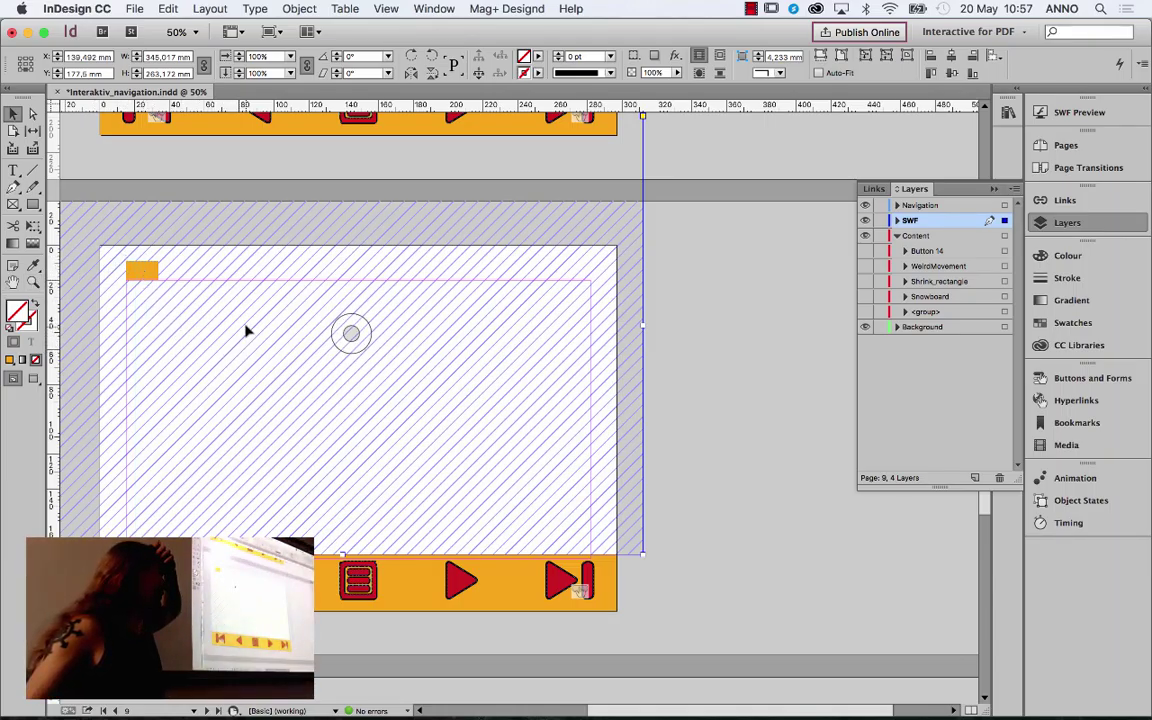
{"action": "left_click_drag", "start_coordinate": [298, 288], "coordinate": [290, 330]}
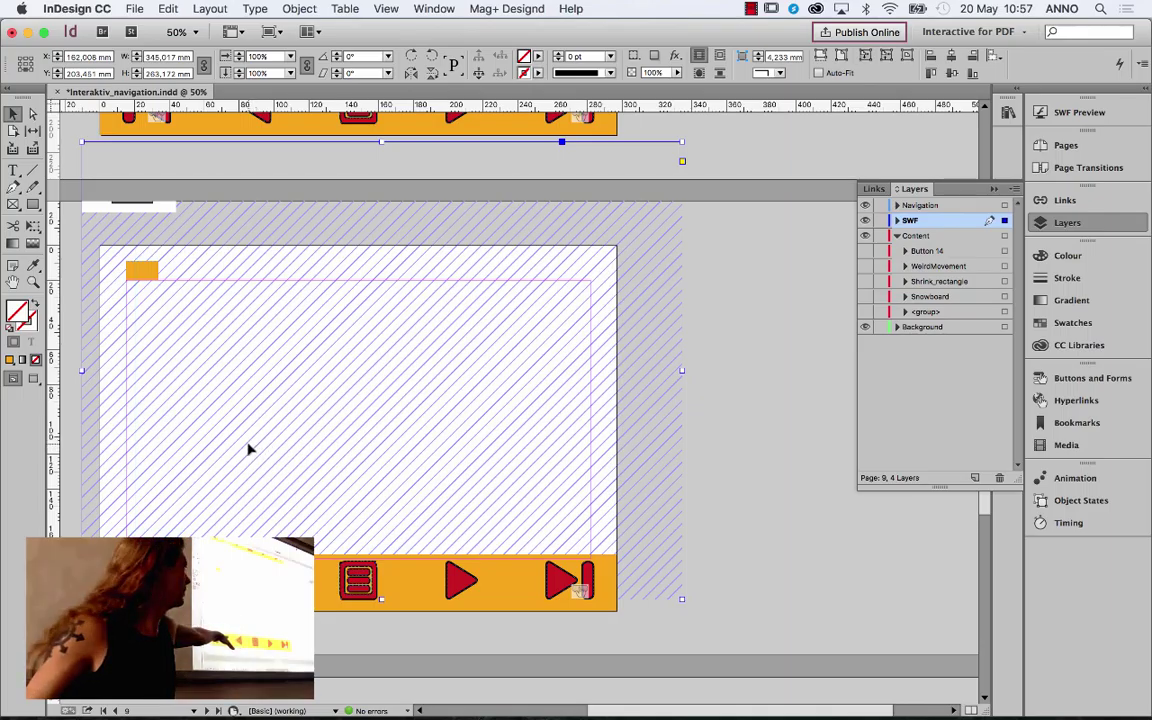
{"action": "left_click_drag", "start_coordinate": [249, 450], "coordinate": [243, 463]}
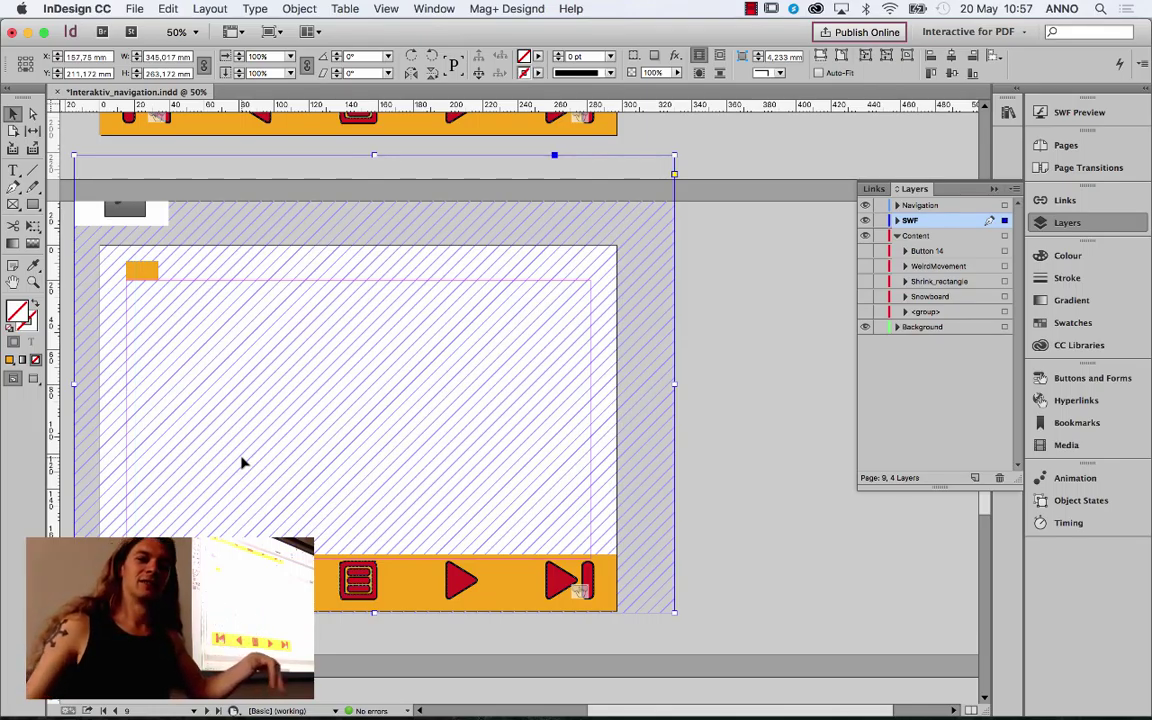
{"action": "left_click_drag", "start_coordinate": [241, 462], "coordinate": [247, 414]}
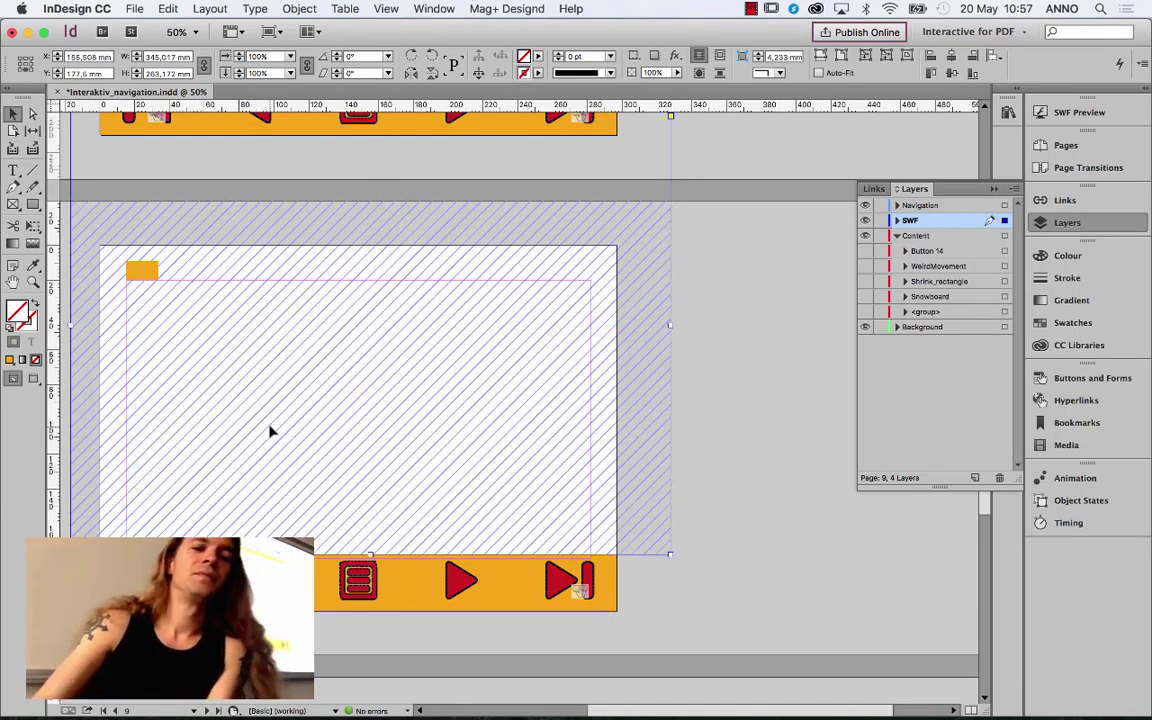
{"action": "scroll", "coordinate": [370, 412], "scroll_direction": "up", "scroll_amount": 3}
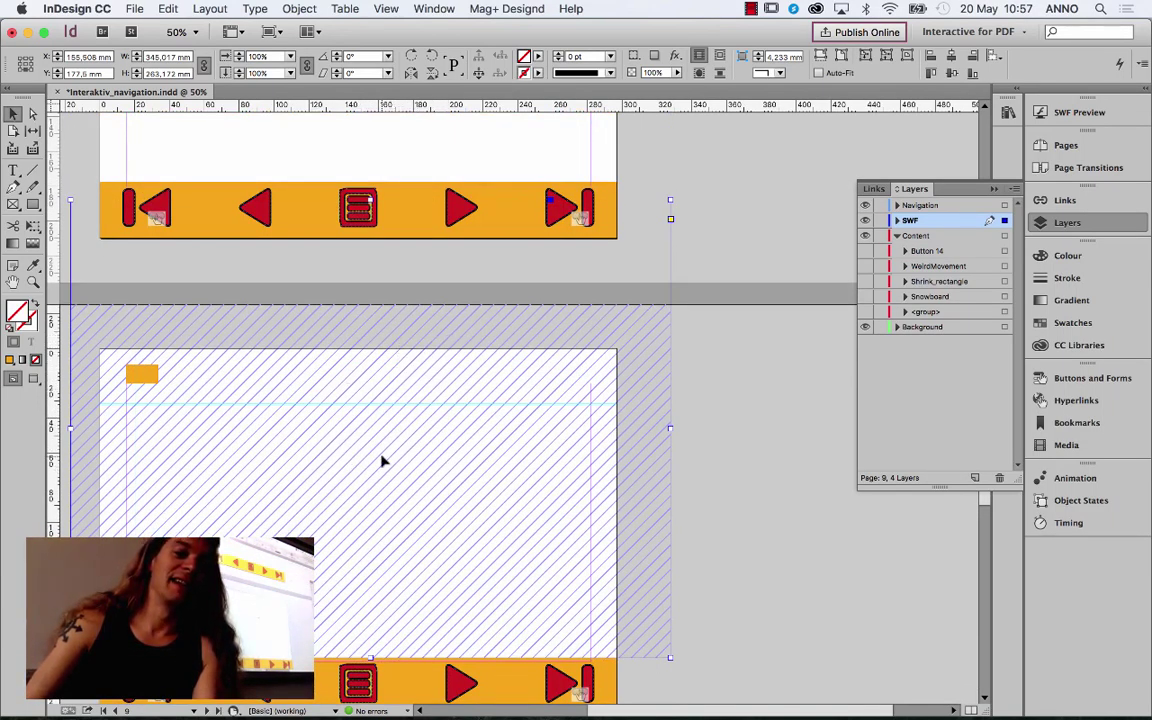
{"action": "mouse_move", "coordinate": [381, 463]}
{"action": "left_mouse_down"}
{"action": "mouse_move", "coordinate": [386, 442]}
{"action": "mouse_move", "coordinate": [381, 486]}
{"action": "mouse_move", "coordinate": [411, 458]}
{"action": "mouse_move", "coordinate": [418, 473]}
{"action": "mouse_move", "coordinate": [404, 447]}
{"action": "left_mouse_up"}
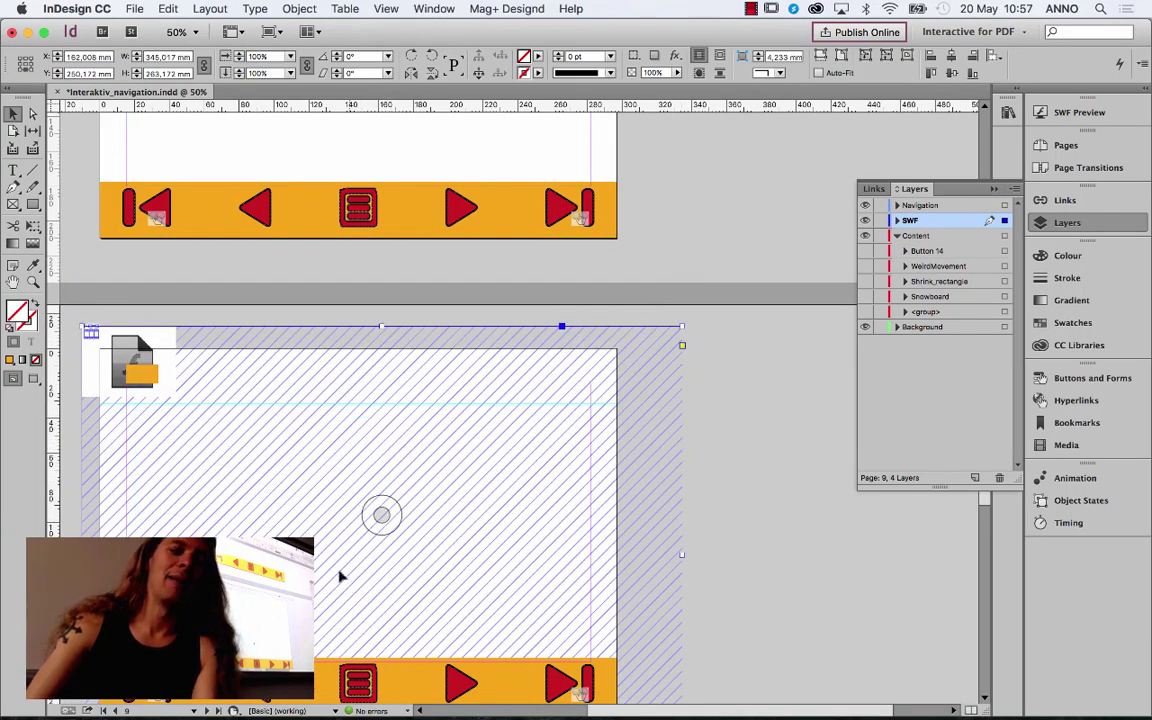
Step: Export page 9 to the Desktop as Adobe PDF (Interactive) named animation_skrækkelig_test, accepting the conversion to RGB
{"action": "left_click", "coordinate": [133, 9]}
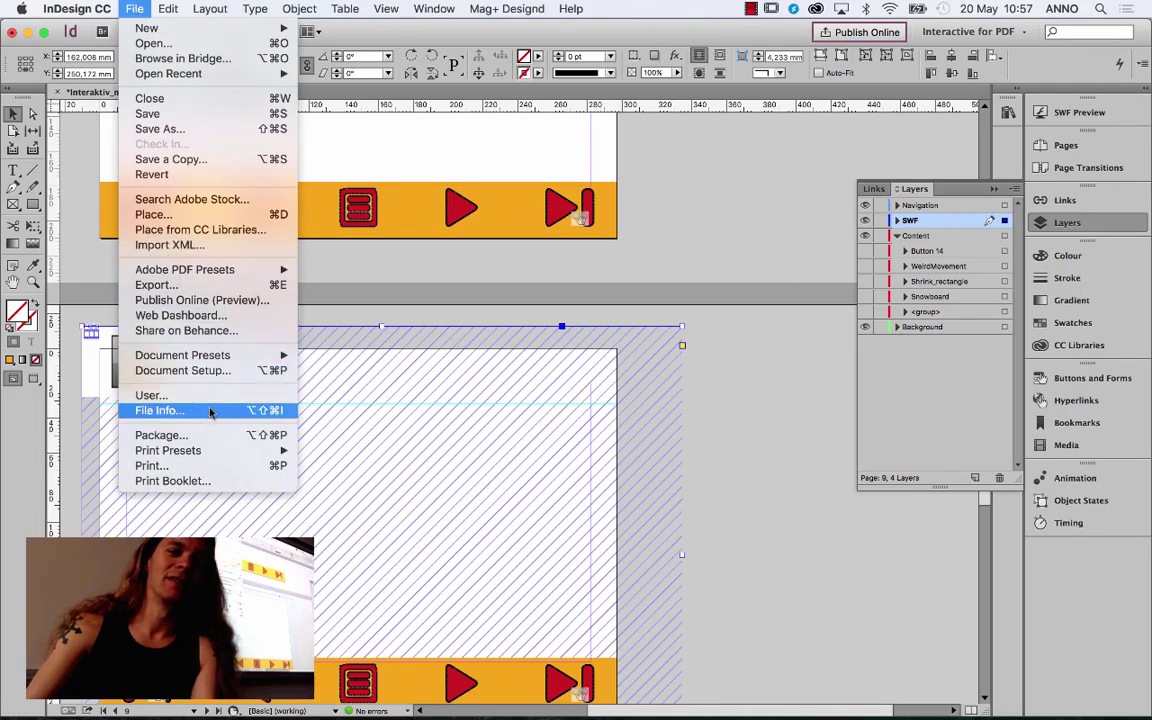
{"action": "left_click", "coordinate": [206, 285]}
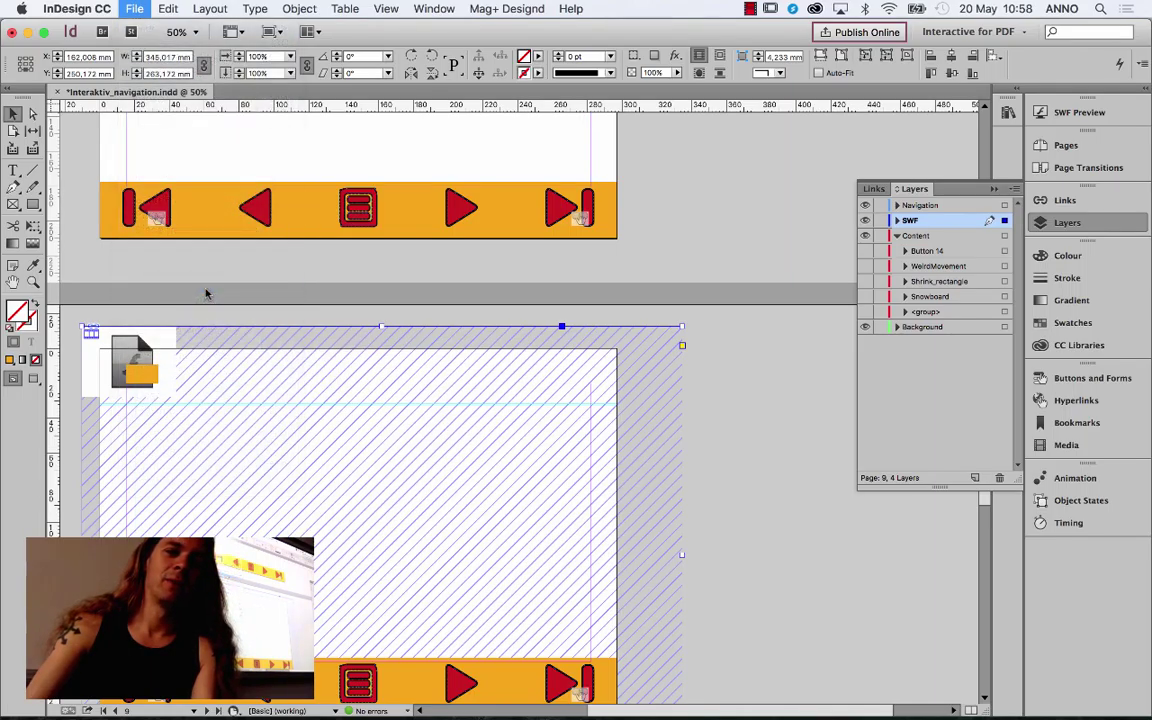
{"action": "left_click", "coordinate": [598, 670]}
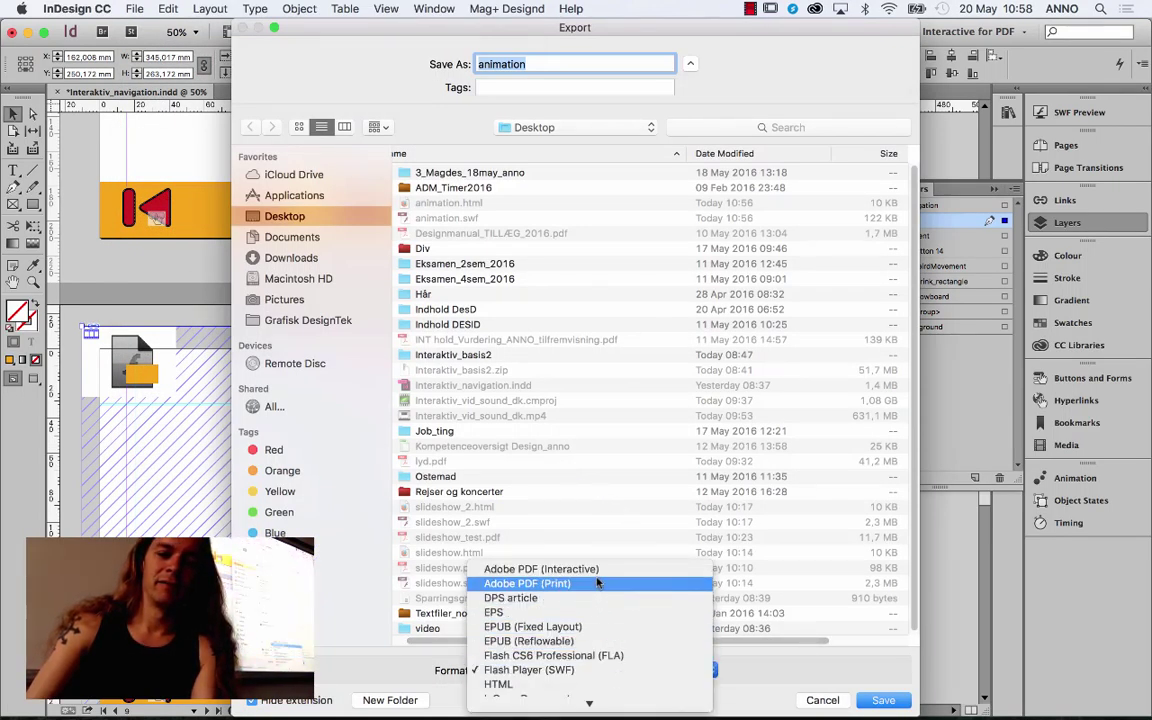
{"action": "left_click", "coordinate": [560, 569]}
{"action": "left_click", "coordinate": [566, 63]}
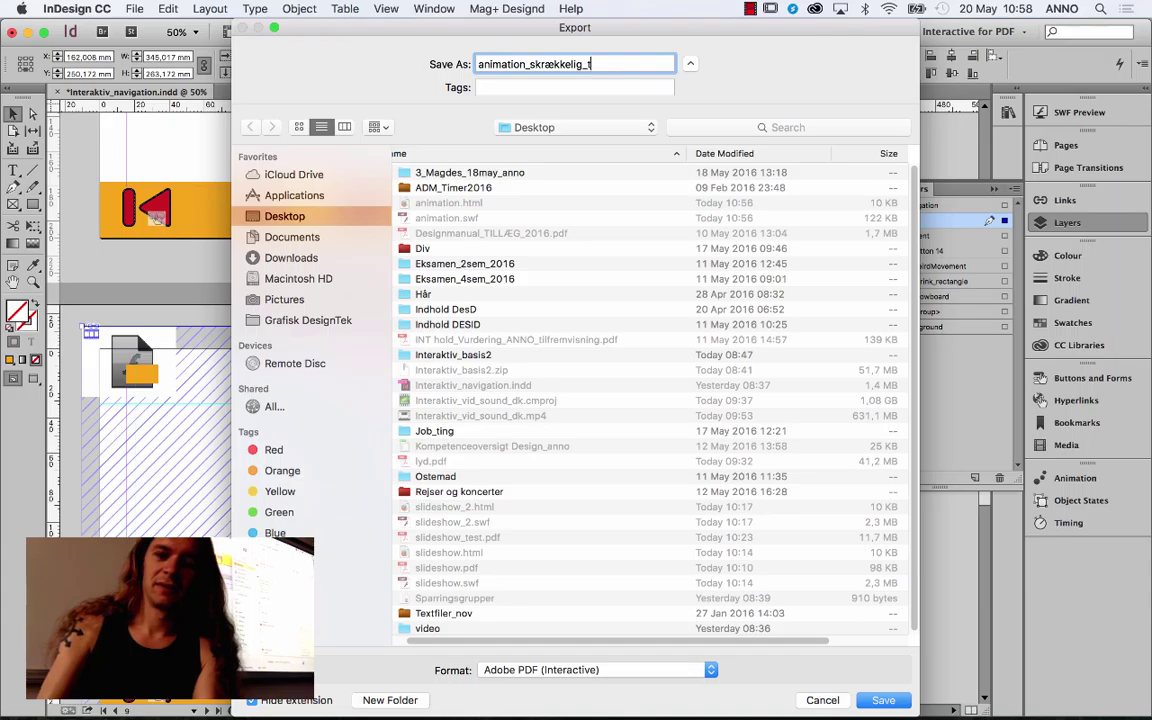
{"action": "key", "text": "Return"}
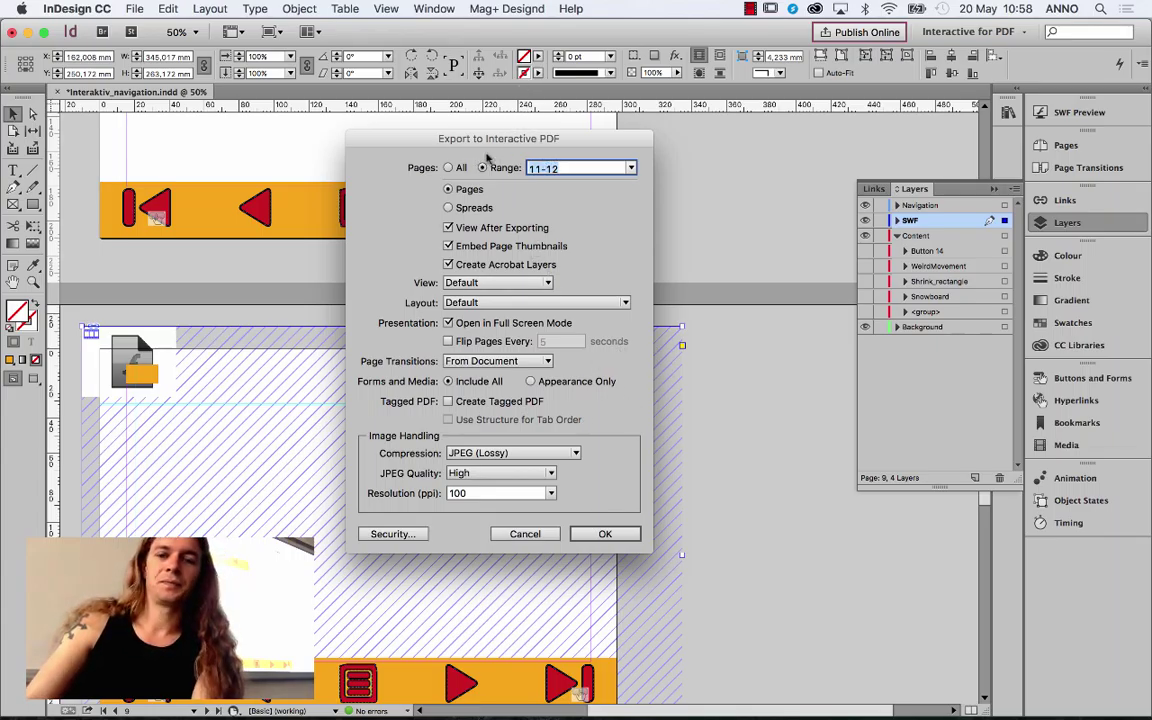
{"action": "type", "text": "9"}
{"action": "key", "text": "Return"}
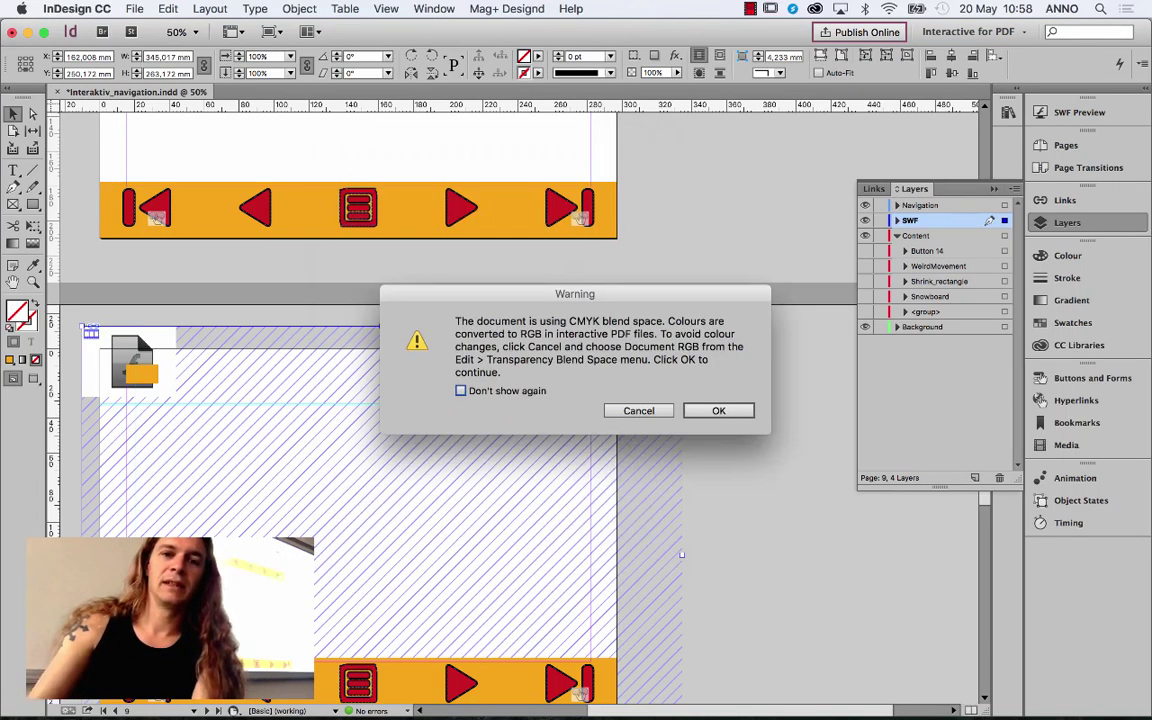
{"action": "left_click", "coordinate": [710, 408]}
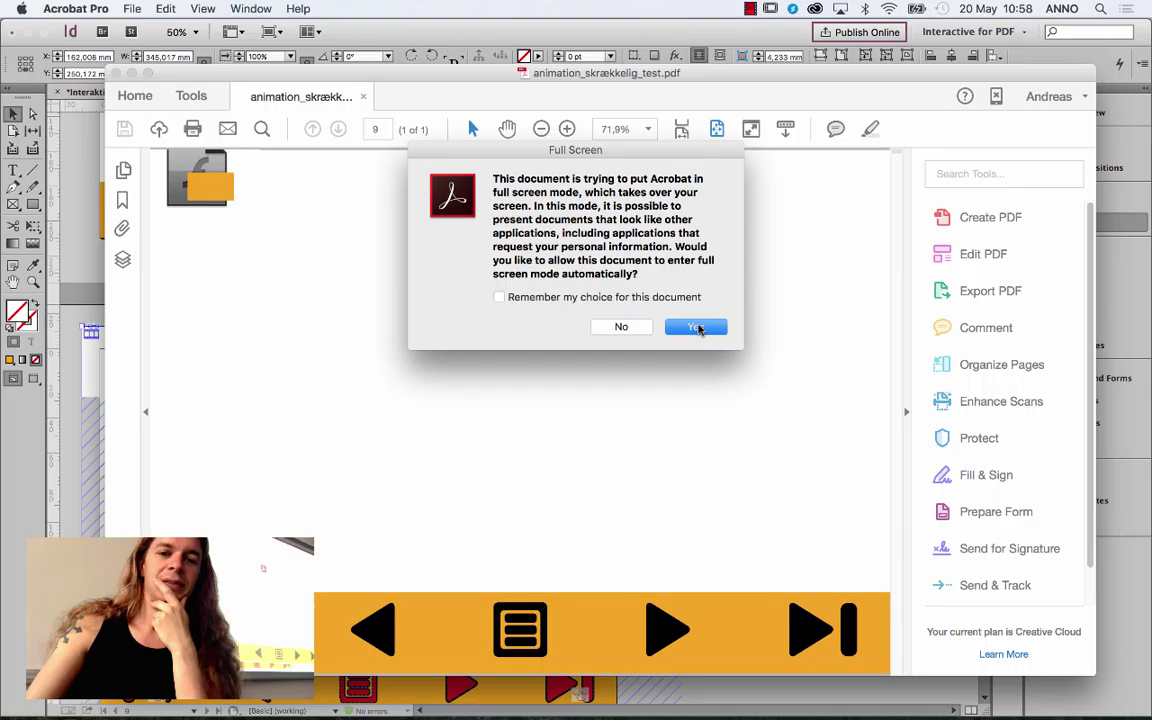
Step: Decline full screen mode, set the SWF to enable when its page is opened with a transparent background, and save the PDF
{"action": "left_click", "coordinate": [645, 327]}
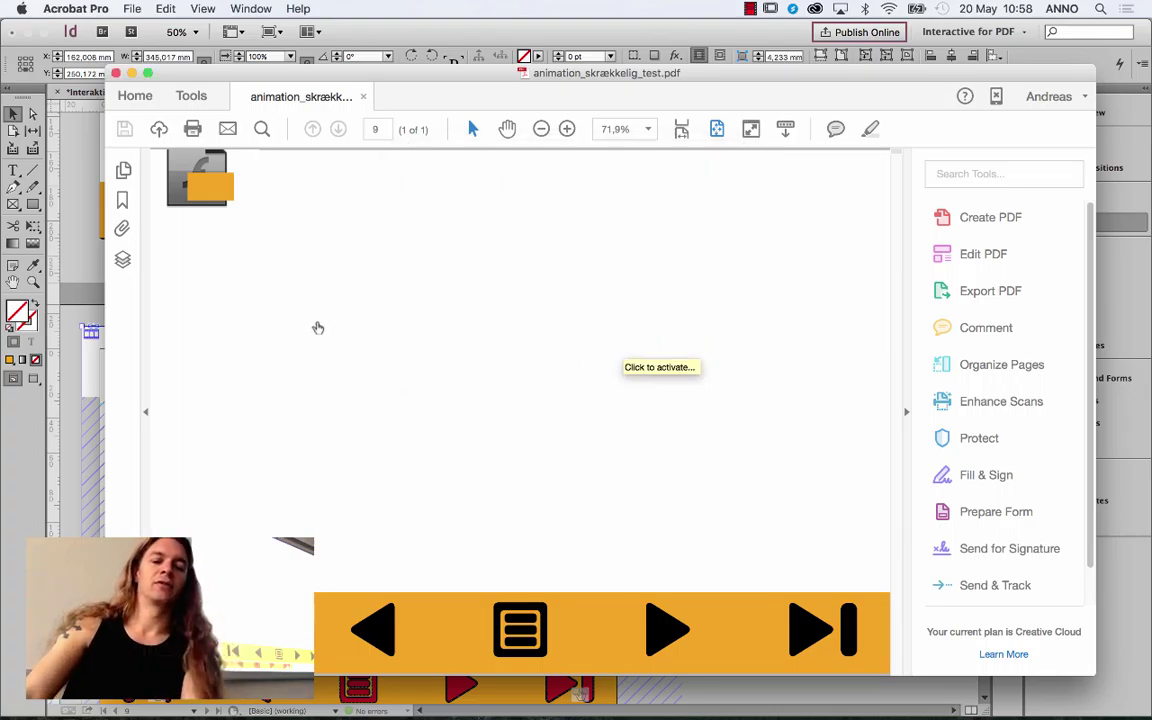
{"action": "right_click", "coordinate": [273, 205]}
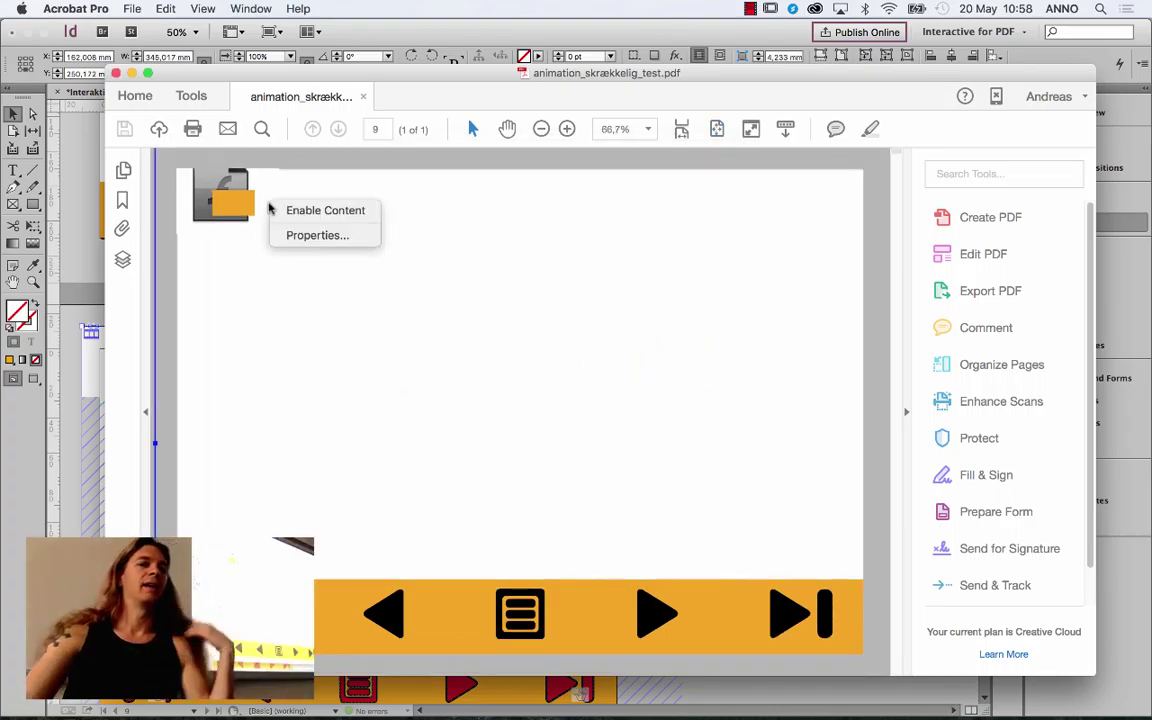
{"action": "left_click", "coordinate": [342, 236]}
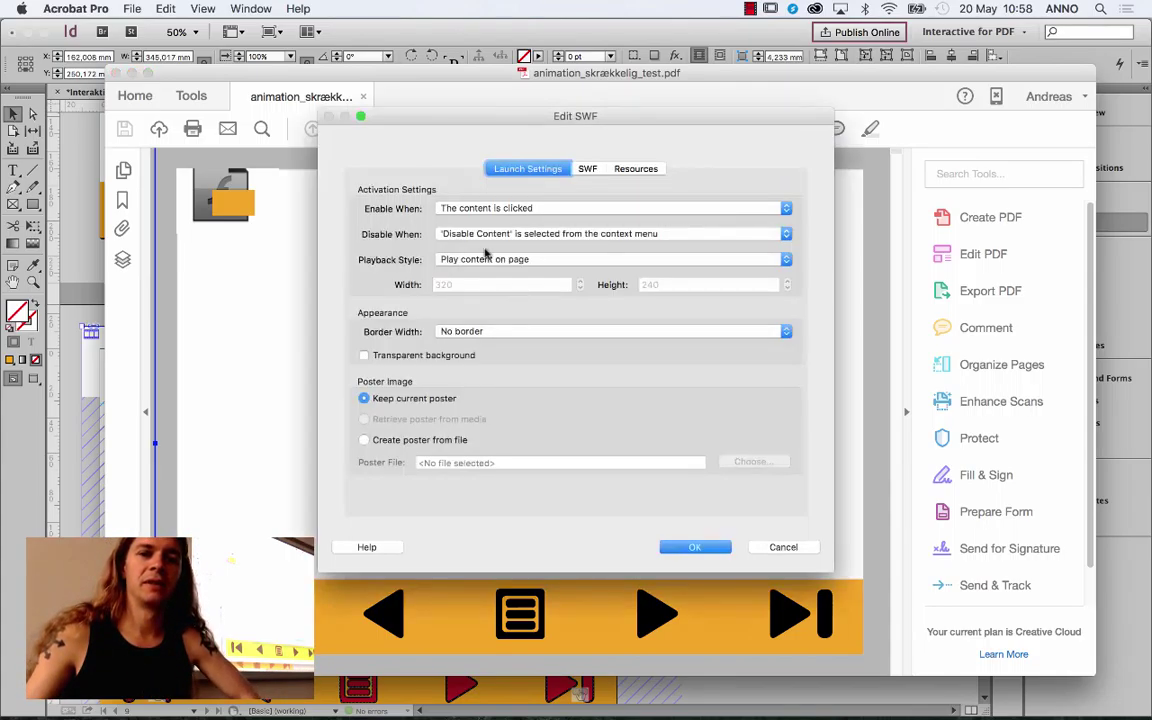
{"action": "left_click", "coordinate": [442, 209]}
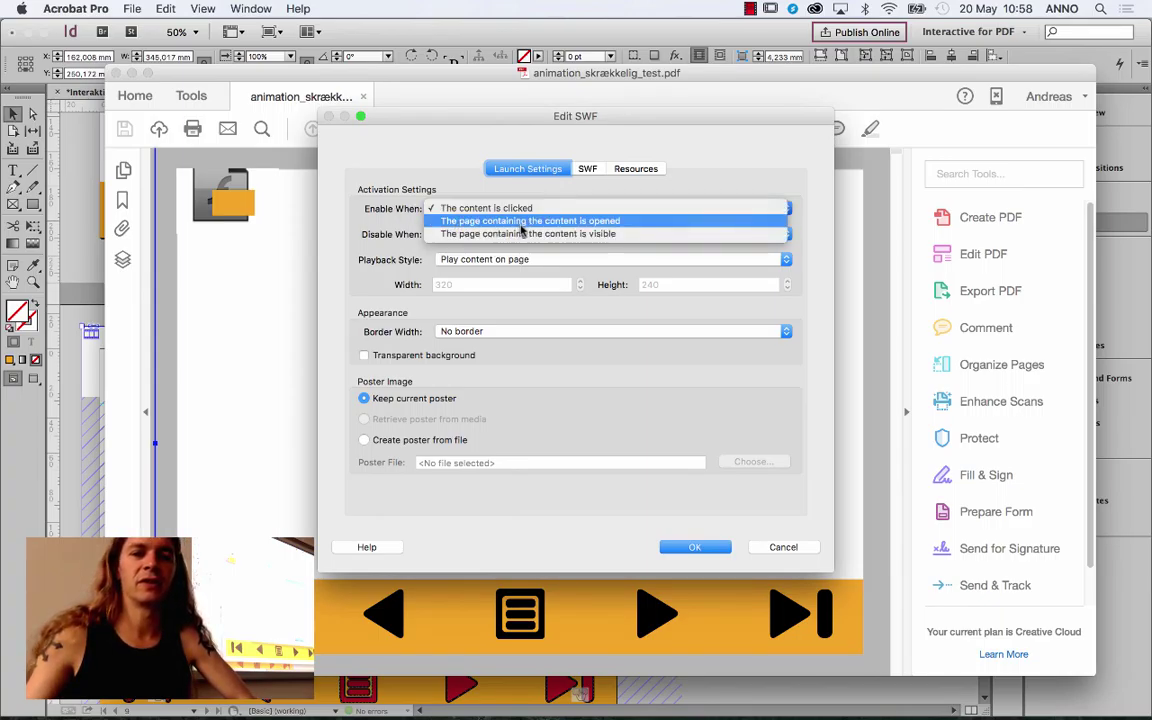
{"action": "left_click", "coordinate": [557, 221]}
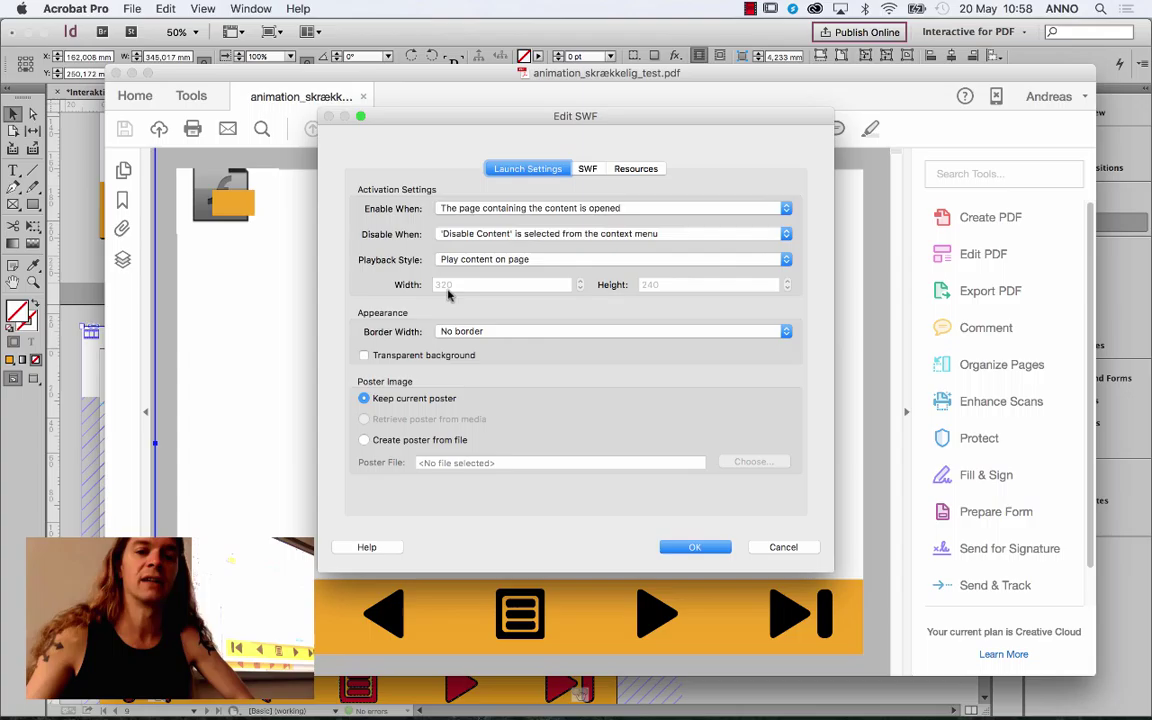
{"action": "left_click", "coordinate": [388, 352]}
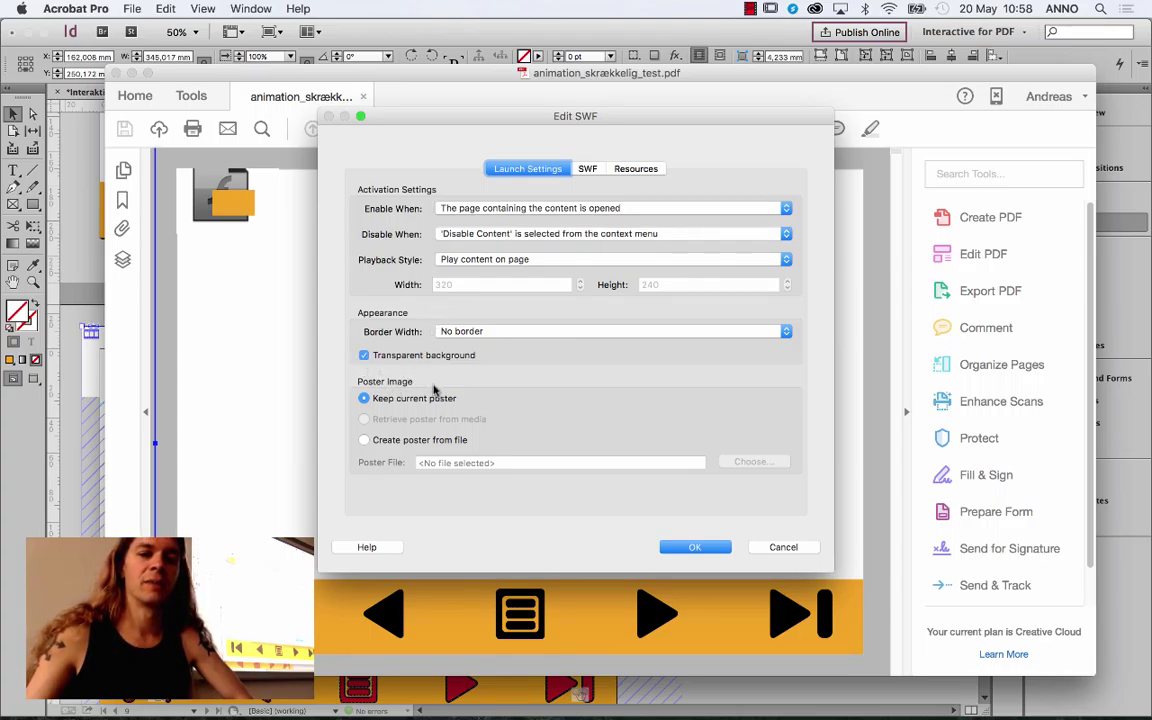
{"action": "left_click", "coordinate": [694, 547]}
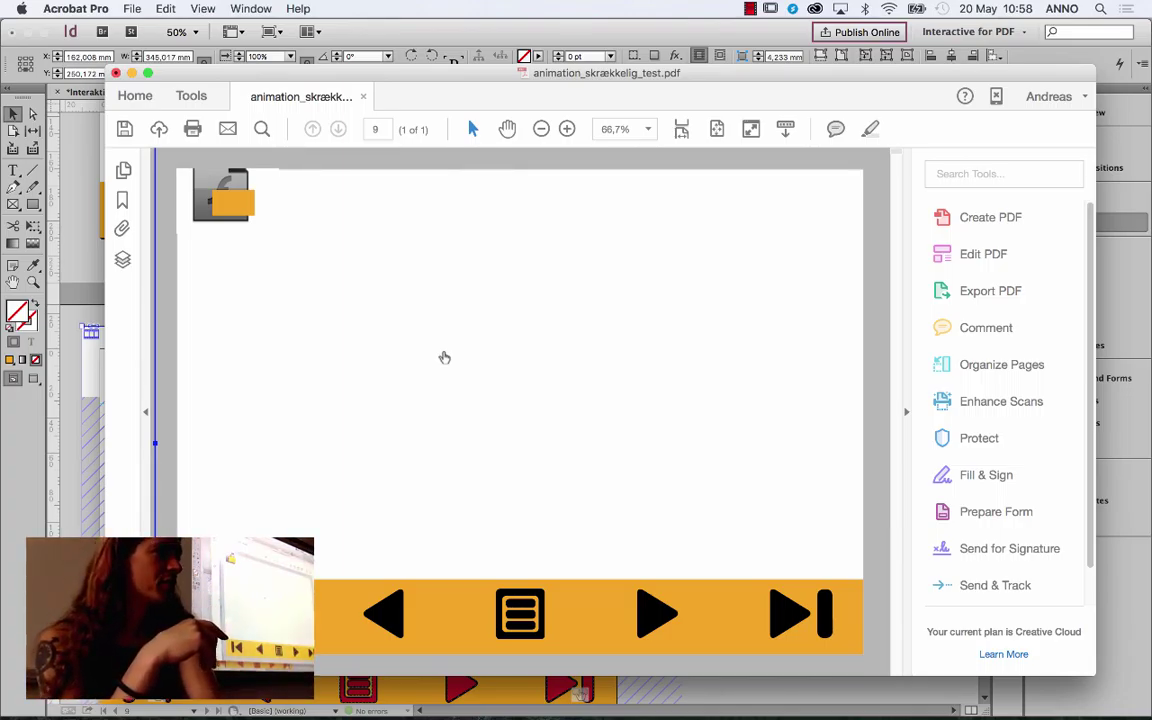
{"action": "key", "text": "super+s"}
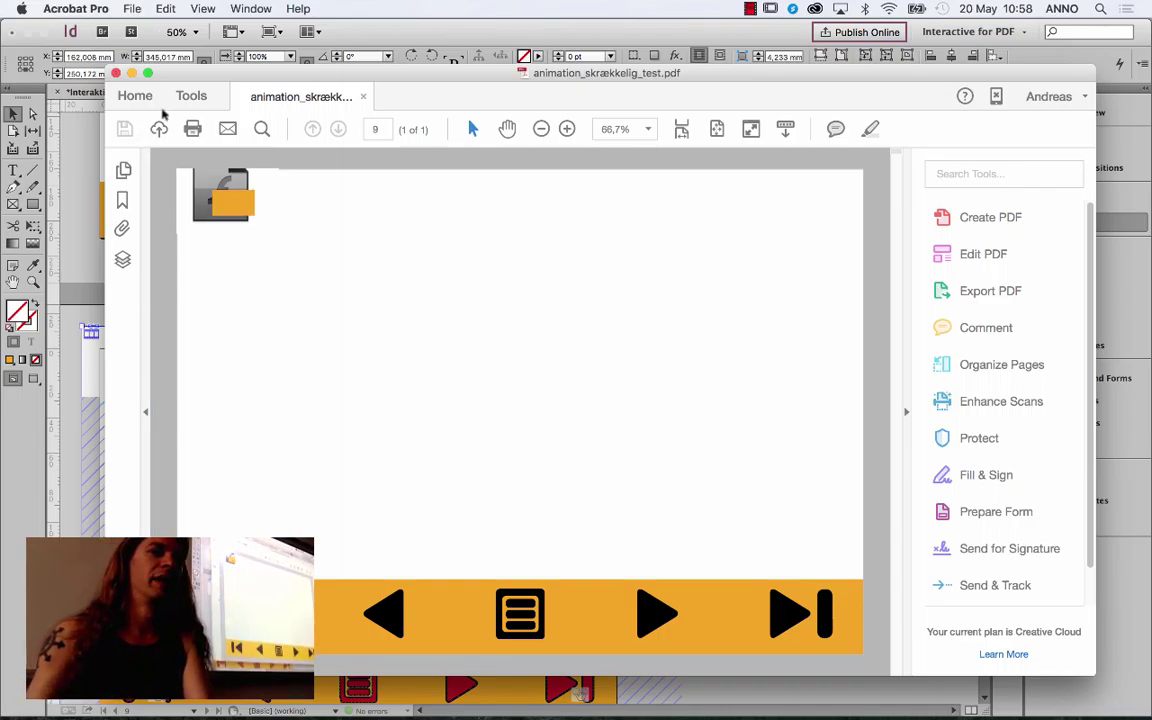
Step: Close animation_skrækkelig_test.pdf and reopen it from the recent files, declining full screen mode
{"action": "left_click", "coordinate": [361, 96]}
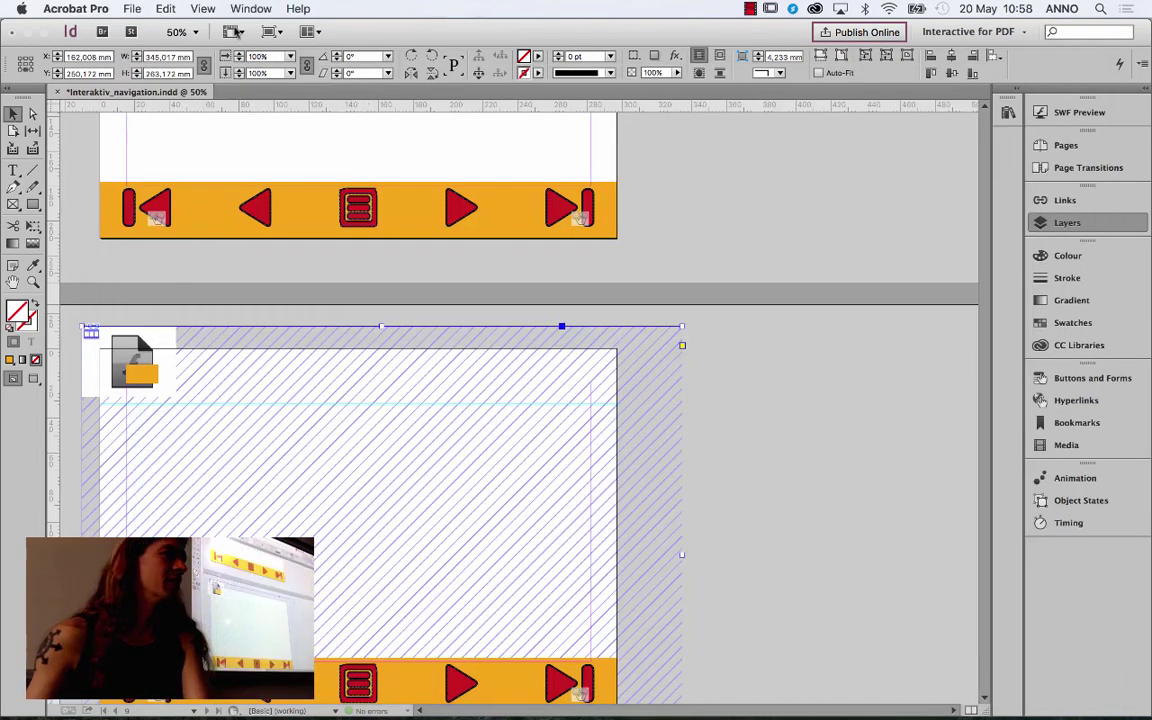
{"action": "left_click", "coordinate": [132, 8]}
{"action": "mouse_move", "coordinate": [140, 50]}
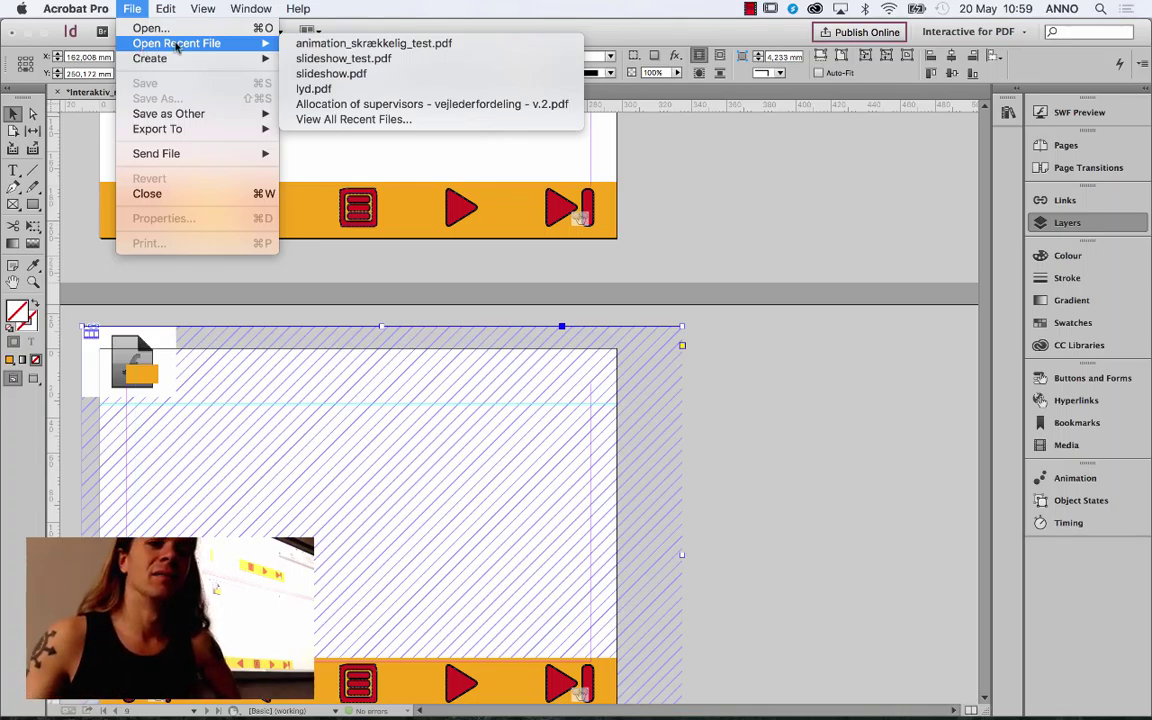
{"action": "left_click", "coordinate": [365, 44]}
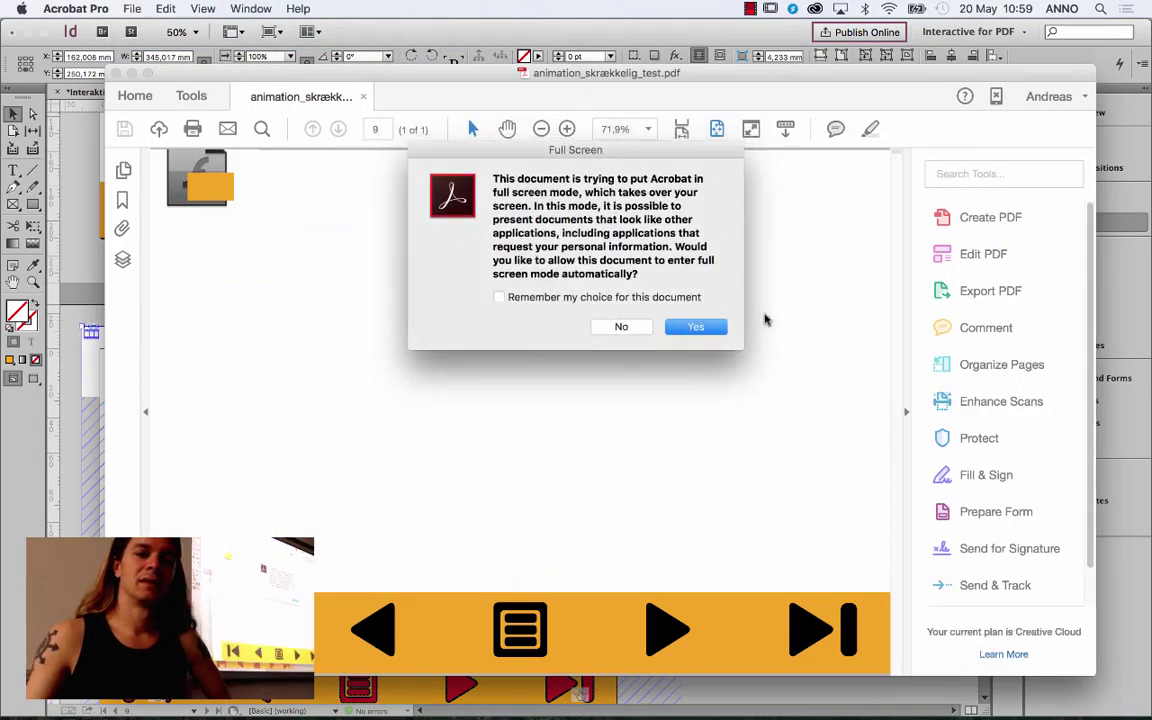
{"action": "left_click", "coordinate": [622, 327]}
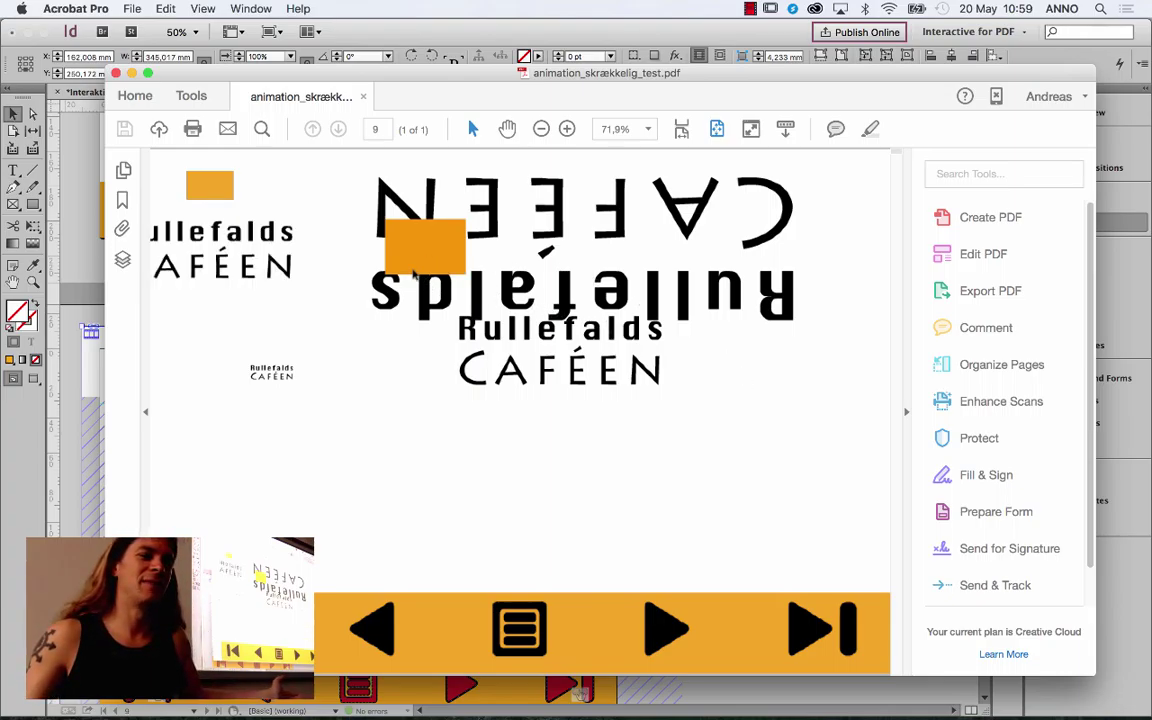
Step: View the animated page in full screen mode, and close the PDF after leaving it
{"action": "key", "text": "super+l"}
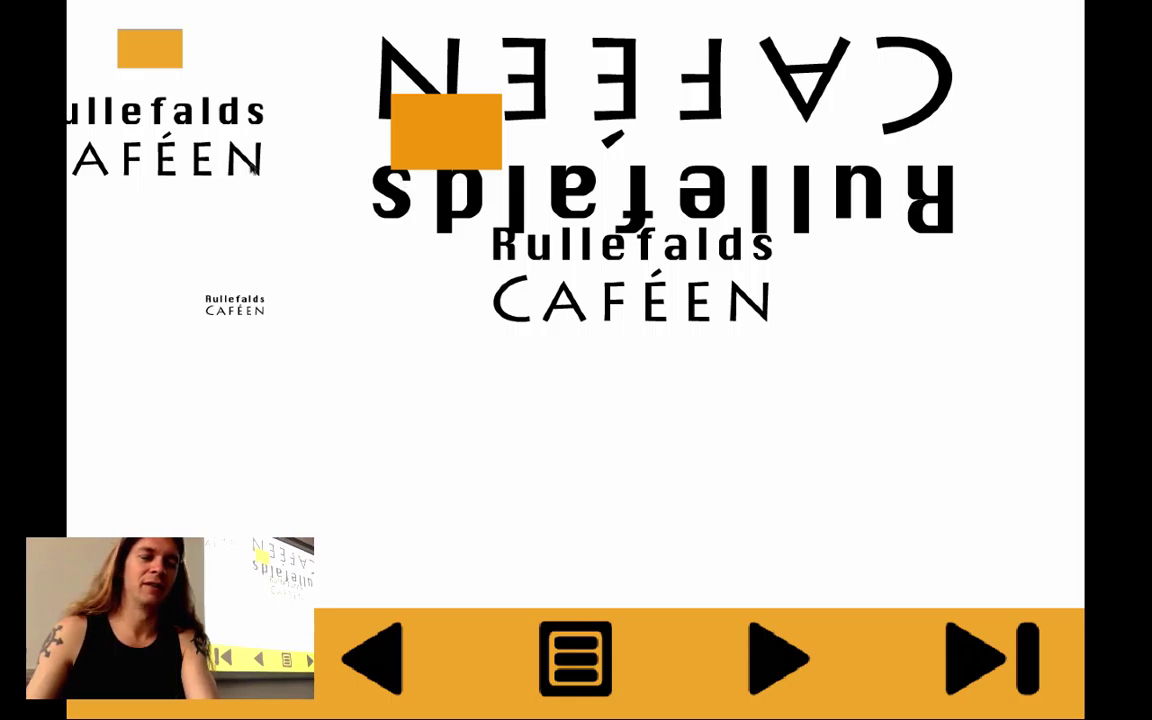
{"action": "key", "text": "Escape"}
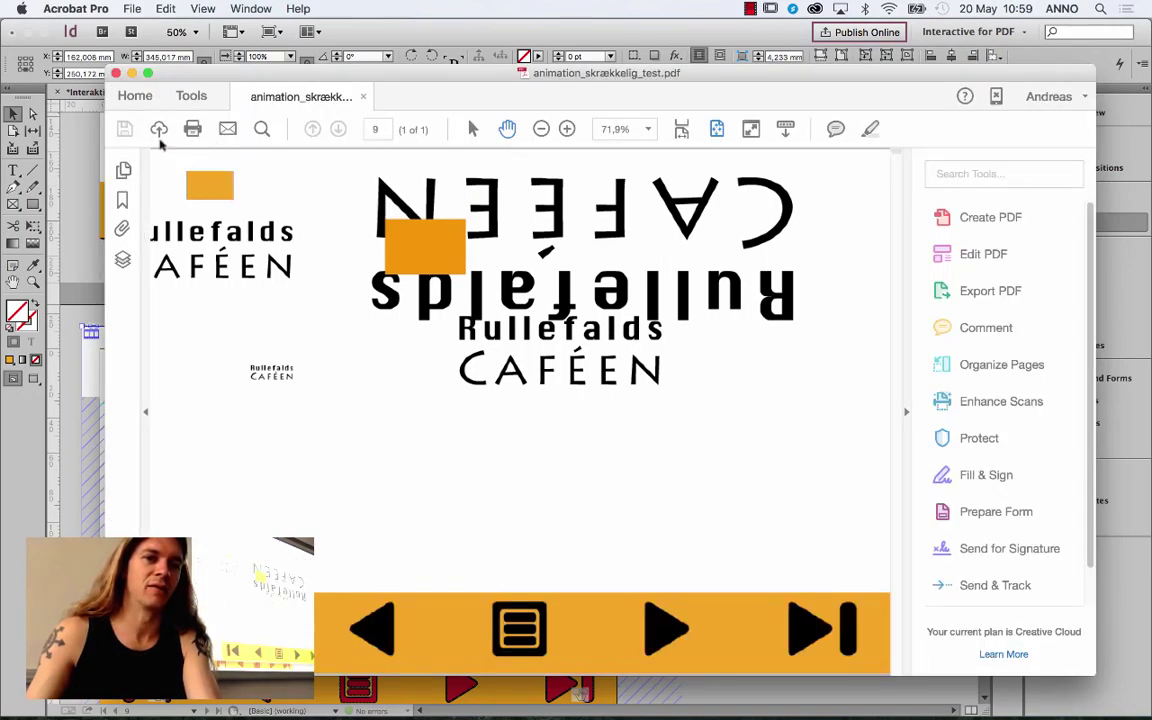
{"action": "left_click", "coordinate": [361, 97]}
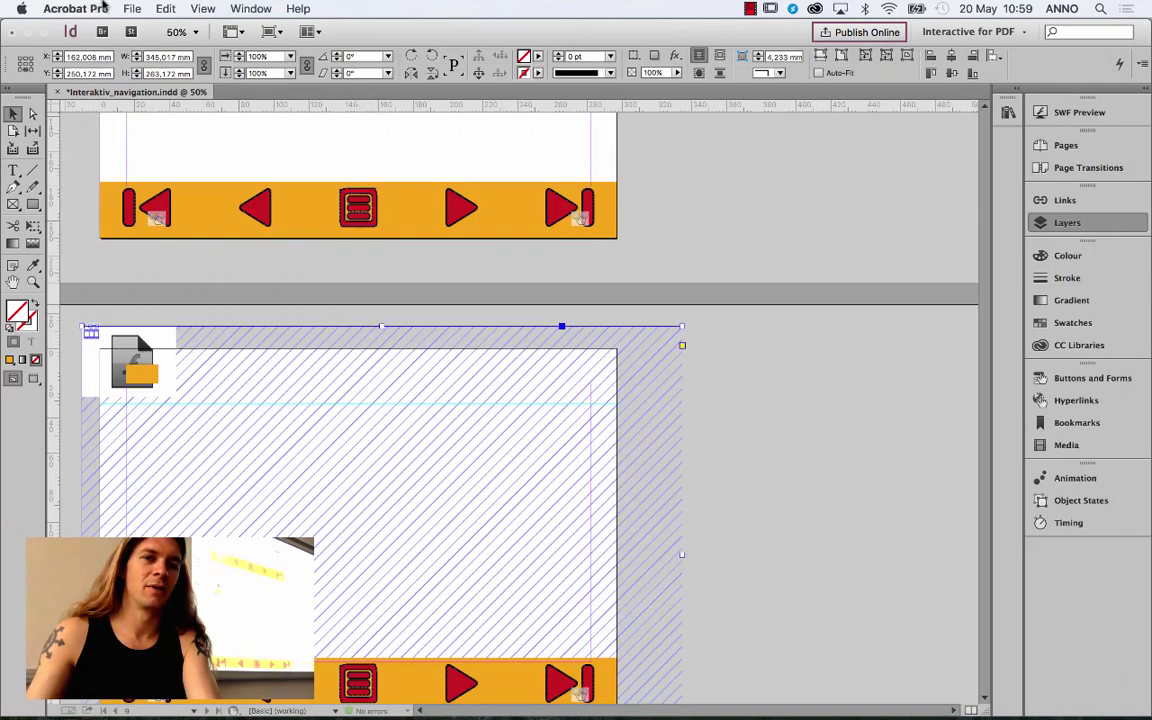
Step: Reopen animation_skrækkelig_test.pdf from the recent files, allow full screen mode to watch the animation, and close the PDF after leaving it
{"action": "left_click", "coordinate": [131, 8]}
{"action": "mouse_move", "coordinate": [158, 44]}
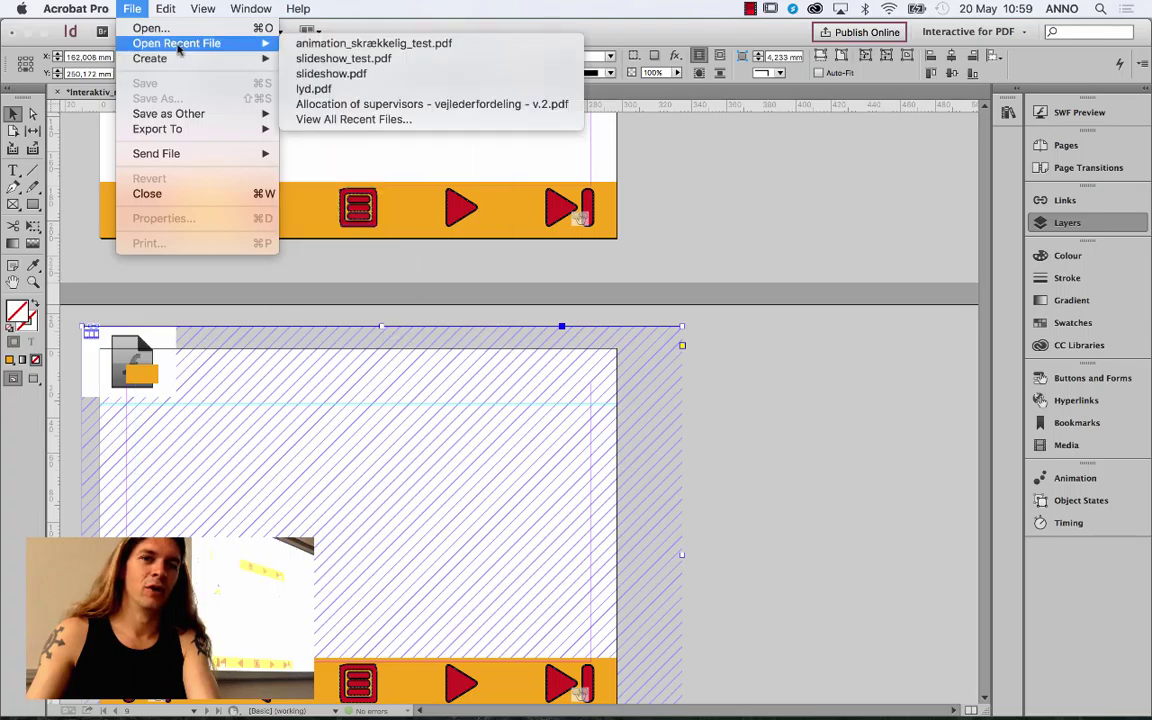
{"action": "left_click", "coordinate": [358, 44]}
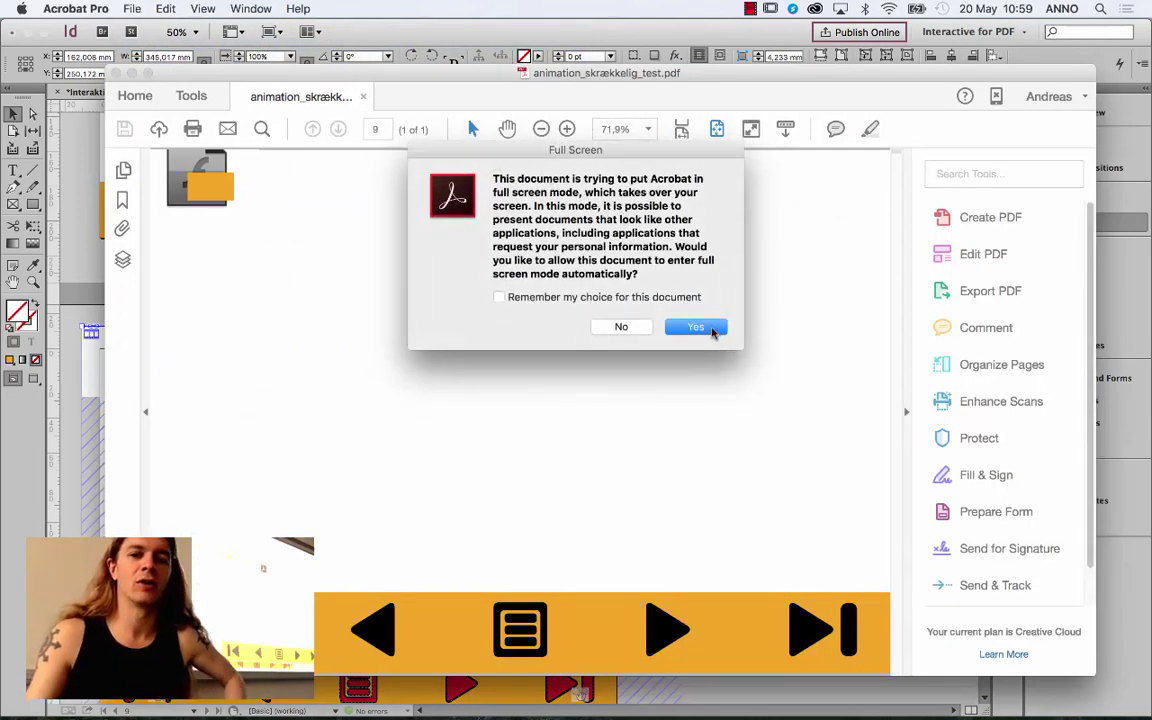
{"action": "left_click", "coordinate": [690, 331]}
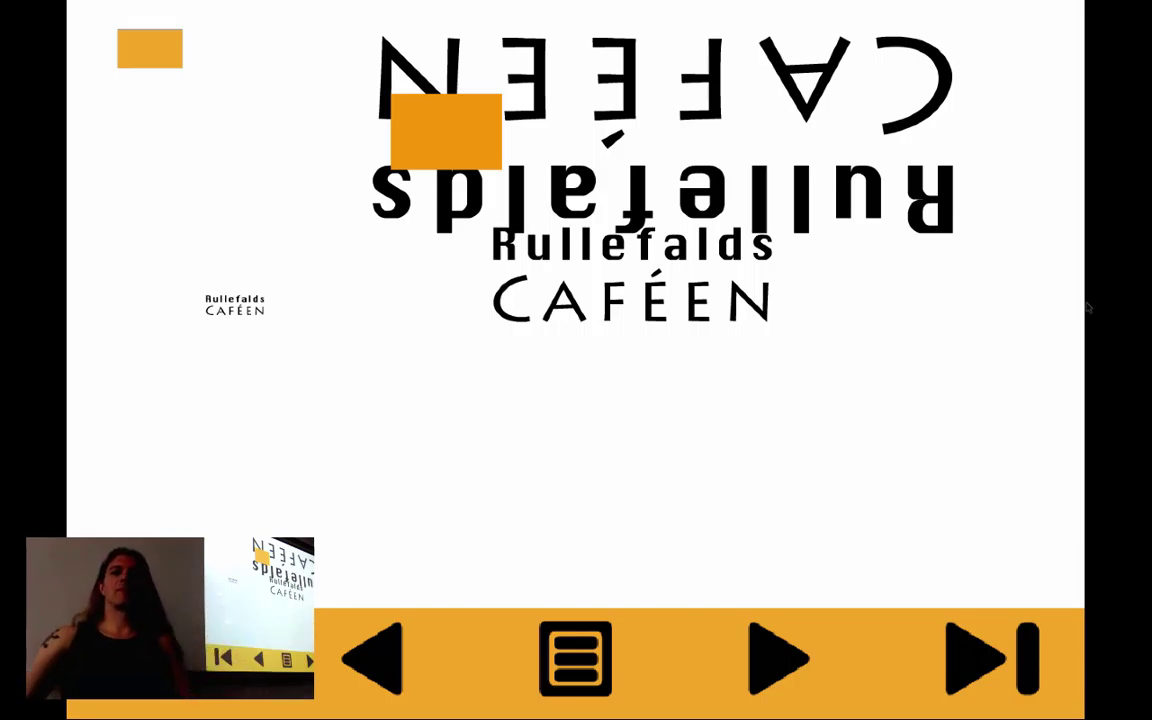
{"action": "key", "text": "Escape"}
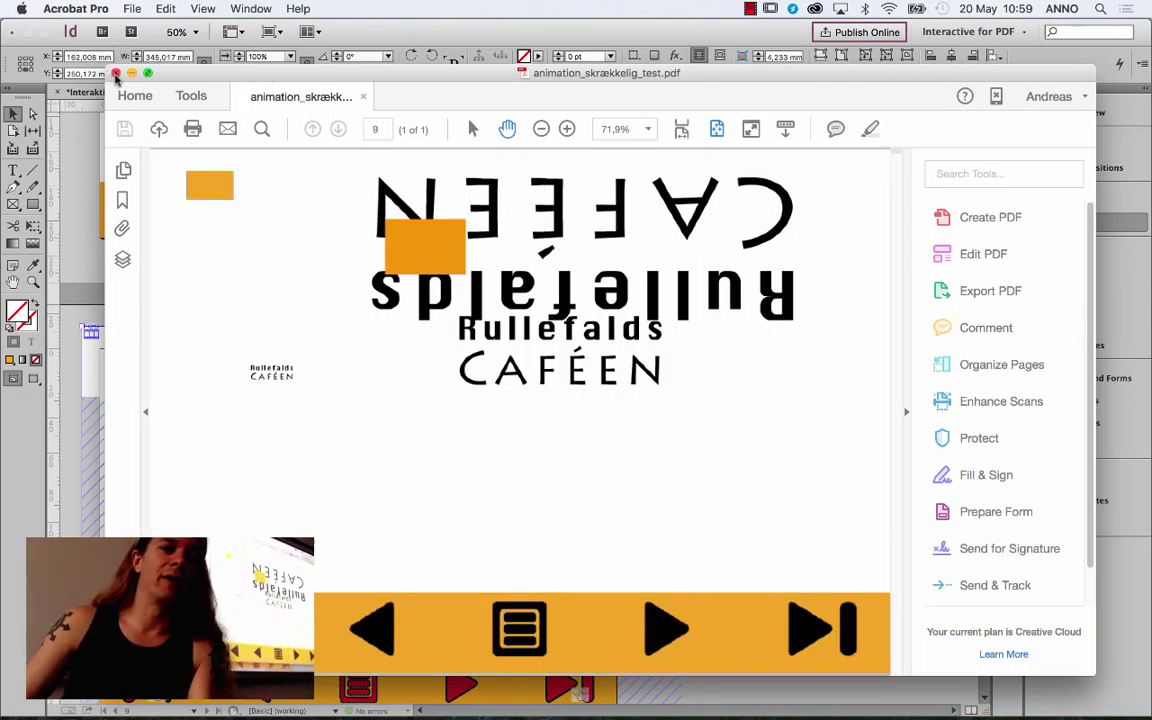
{"action": "left_click", "coordinate": [115, 74]}
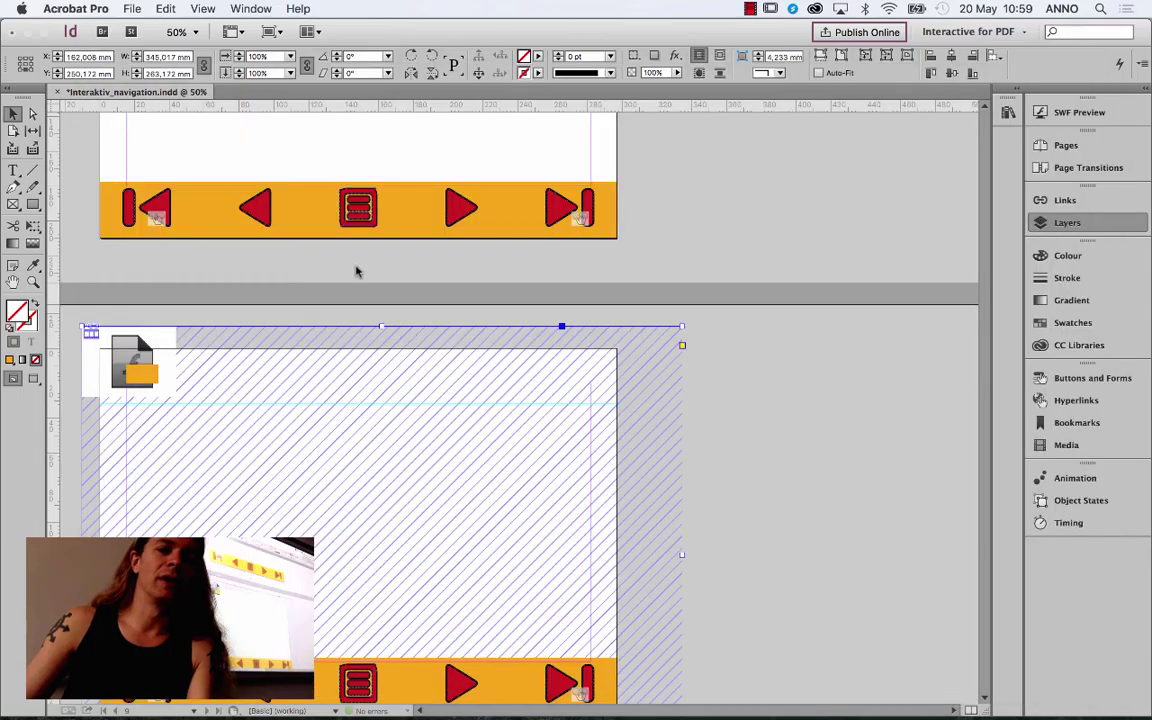
Step: Delete the placed SWF from page 9 of the InDesign document
{"action": "left_click", "coordinate": [600, 357]}
{"action": "key", "text": "Delete"}
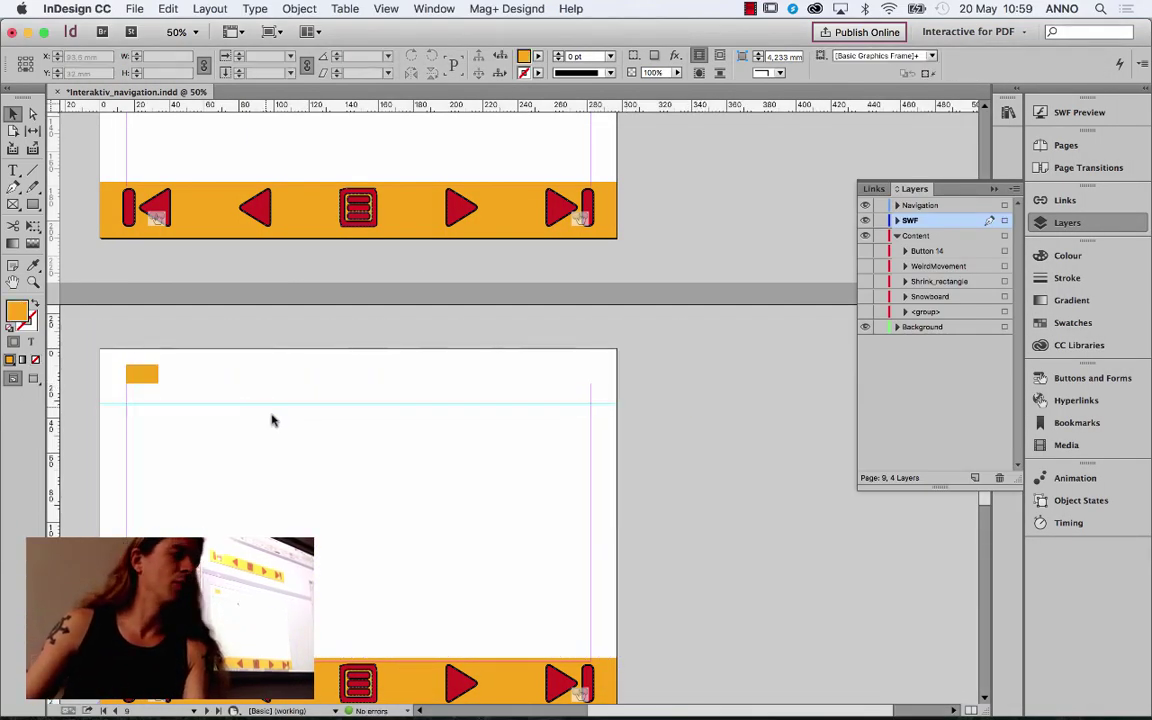
{"action": "scroll", "coordinate": [300, 450], "scroll_direction": "down", "scroll_amount": 3}
{"action": "scroll", "coordinate": [300, 450], "scroll_direction": "left", "scroll_amount": 3}
{"action": "left_click", "coordinate": [315, 283]}
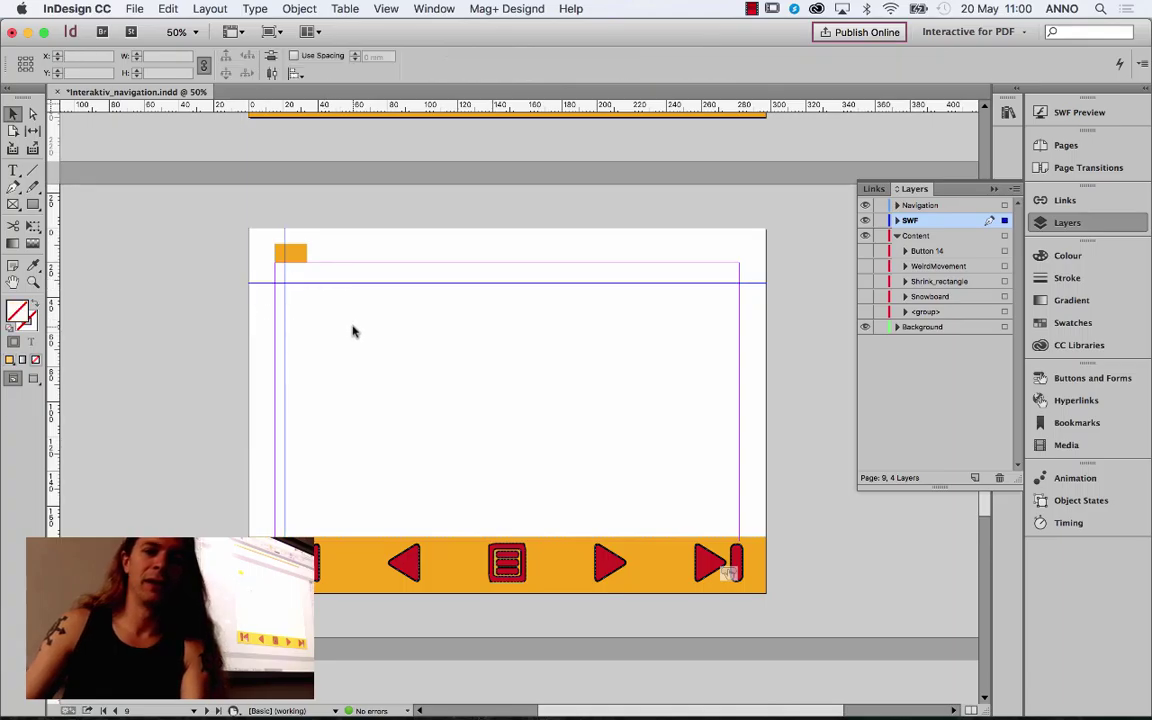
{"action": "key", "text": "Delete"}
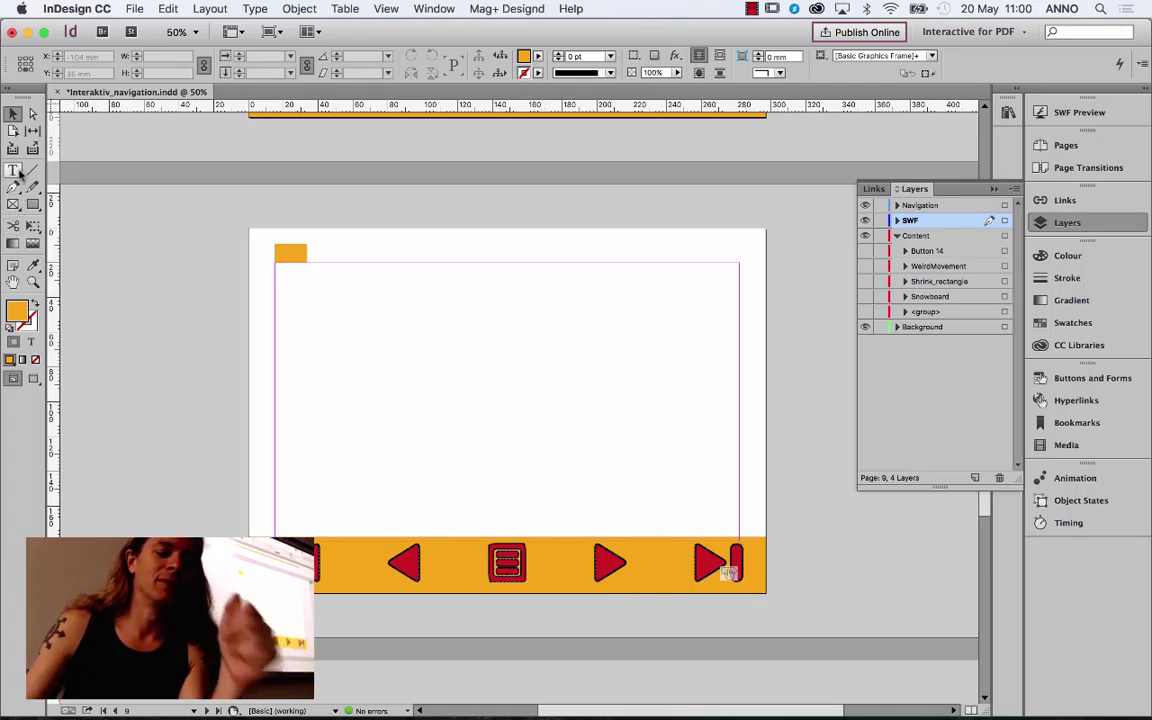
{"action": "key", "text": "super+z"}
{"action": "key", "text": "super+z"}
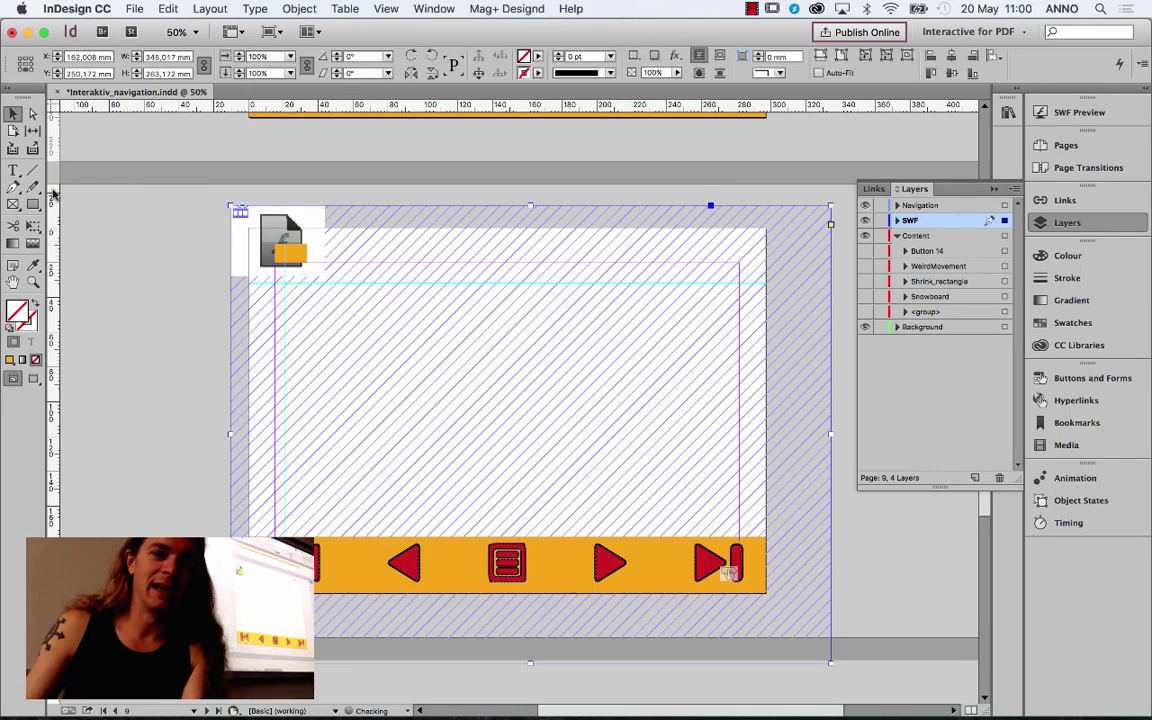
{"action": "key", "text": "super+z"}
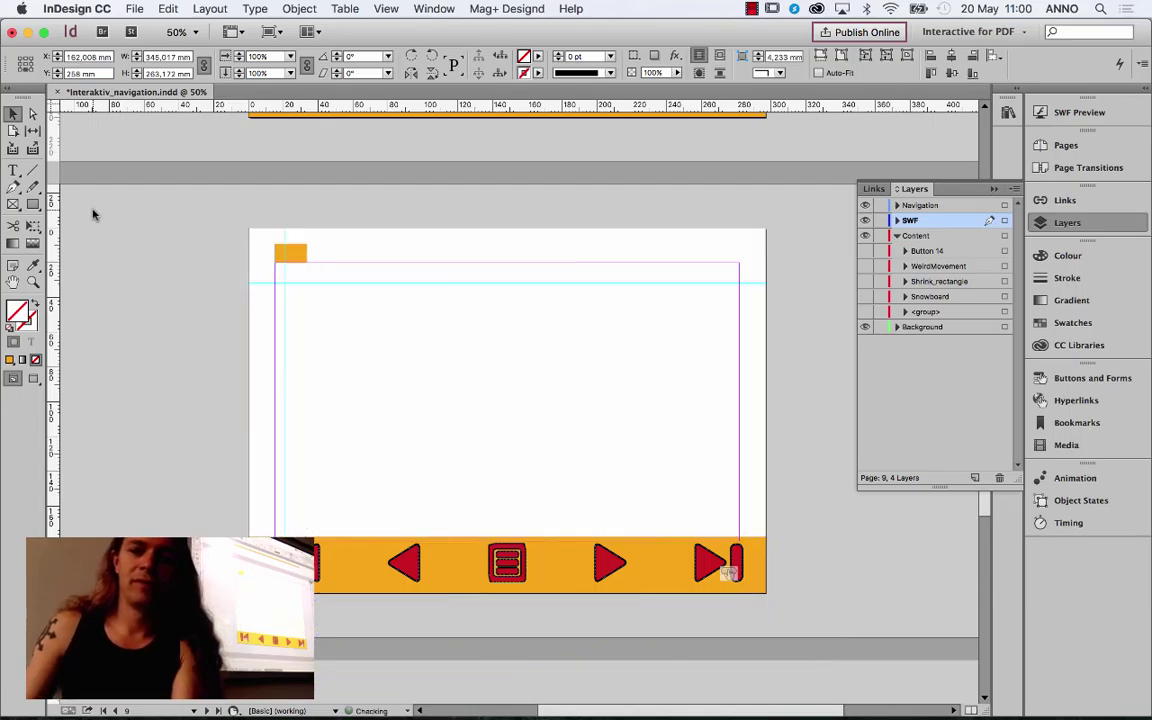
Step: Show the WeirdMovement logo and move it with its motion path to about X 98 mm, Y 119 mm
{"action": "left_click", "coordinate": [865, 266]}
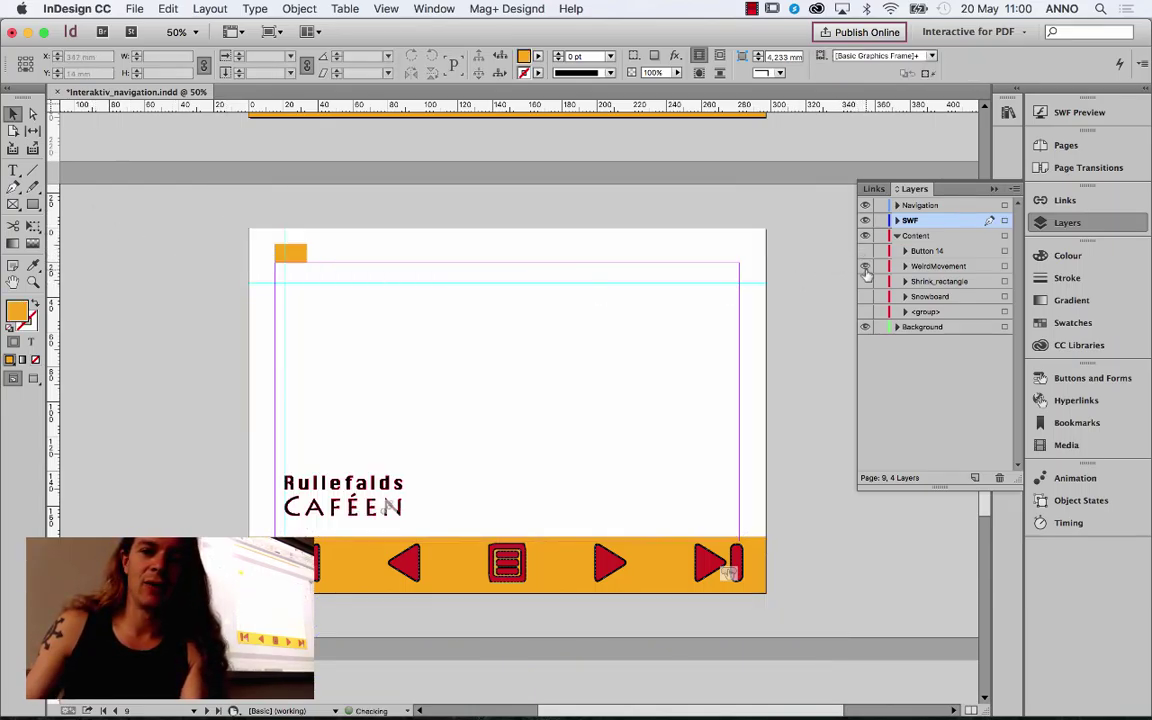
{"action": "left_click", "coordinate": [328, 440]}
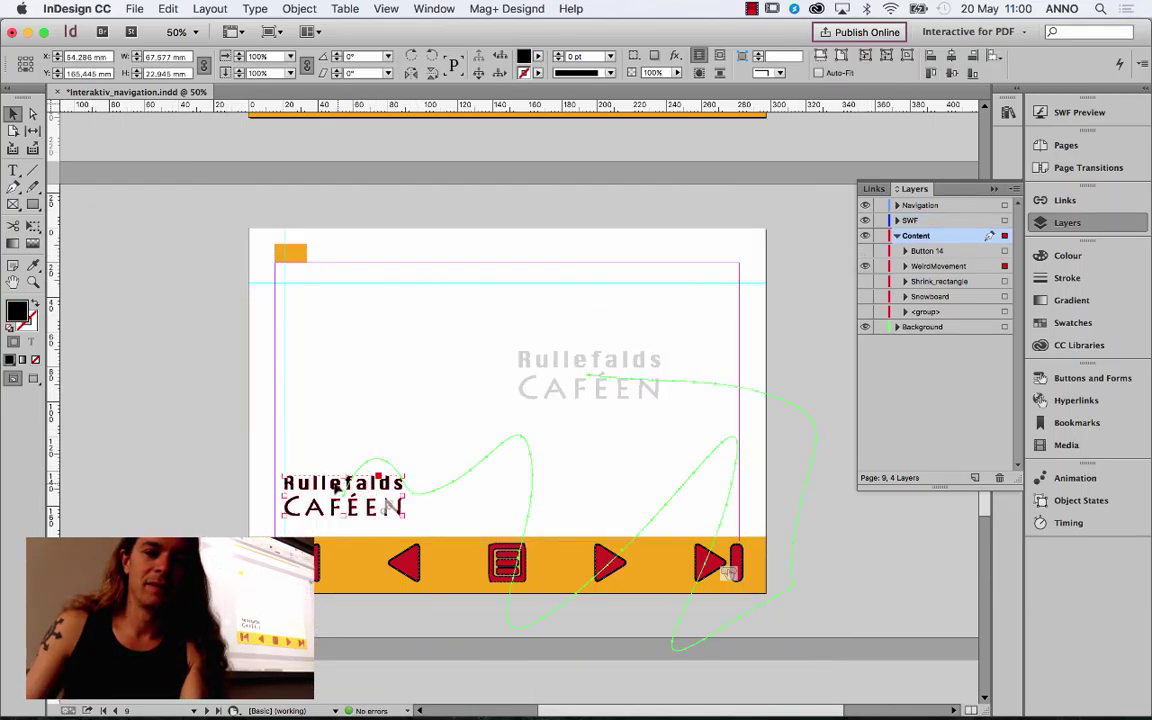
{"action": "left_click_drag", "start_coordinate": [305, 440], "coordinate": [430, 393]}
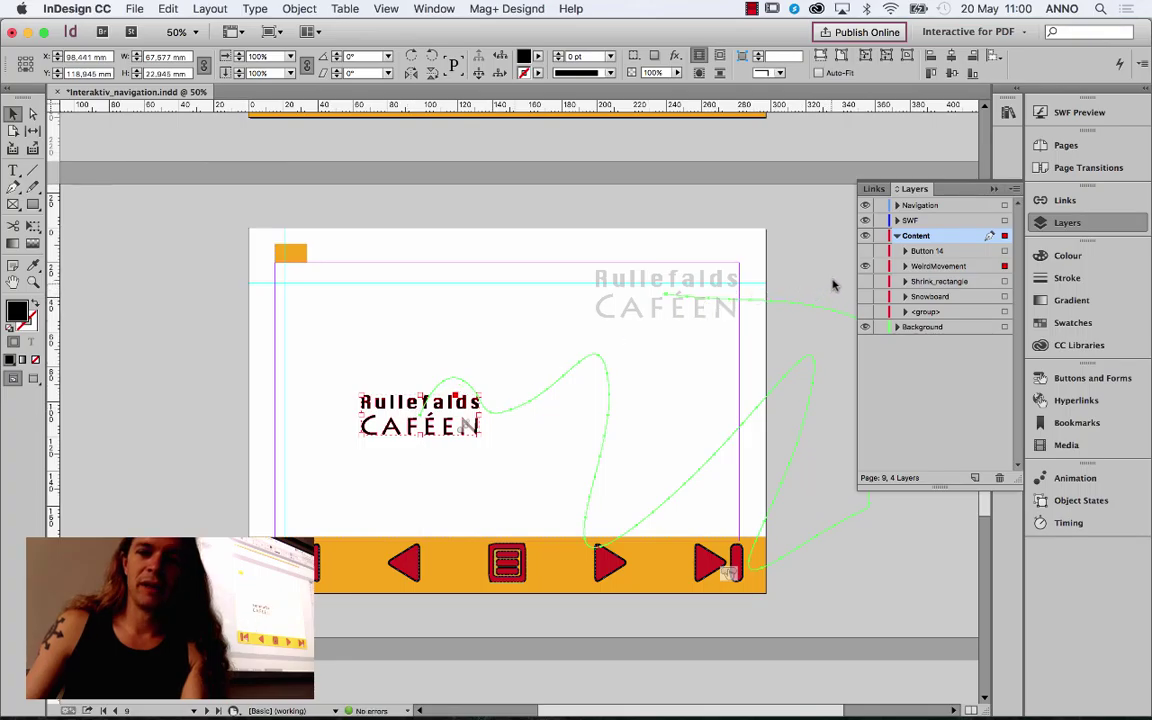
Step: Delete Button 14, Shrink_rectangle, Snowboard and the unnamed group from the Content layer
{"action": "left_click", "coordinate": [948, 251]}
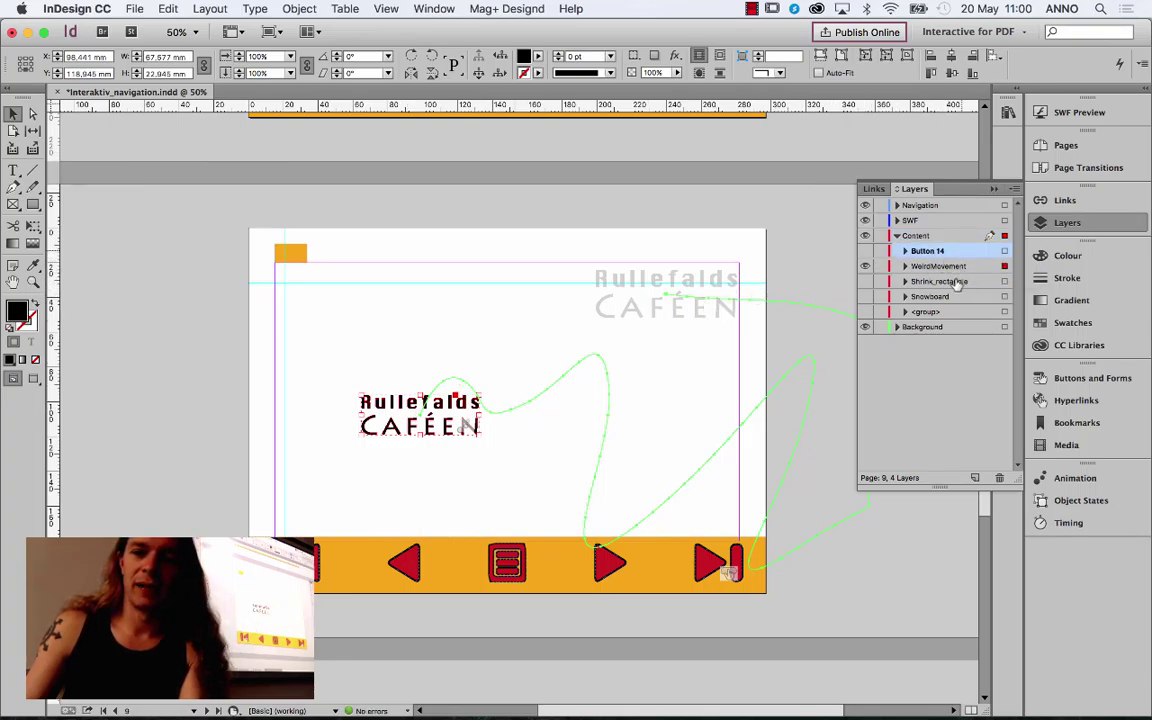
{"action": "left_click", "coordinate": [957, 283], "text": "shift"}
{"action": "left_click", "coordinate": [955, 297], "text": "shift"}
{"action": "left_click", "coordinate": [957, 313], "text": "shift"}
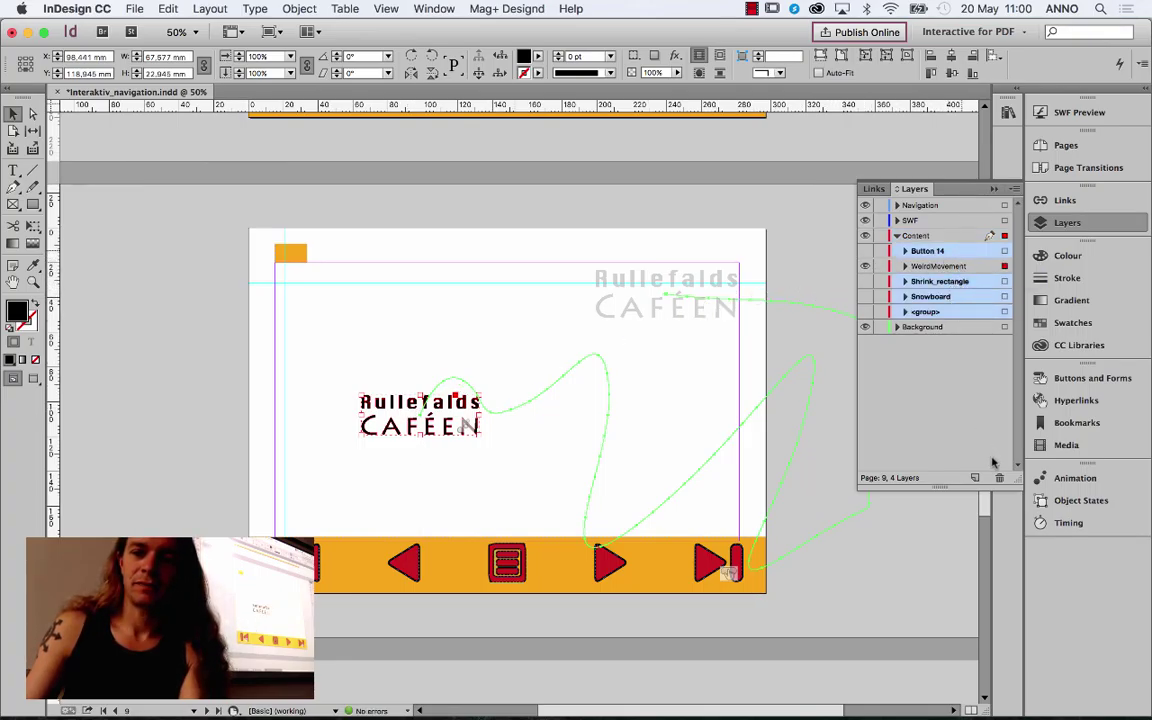
{"action": "key", "text": "Delete"}
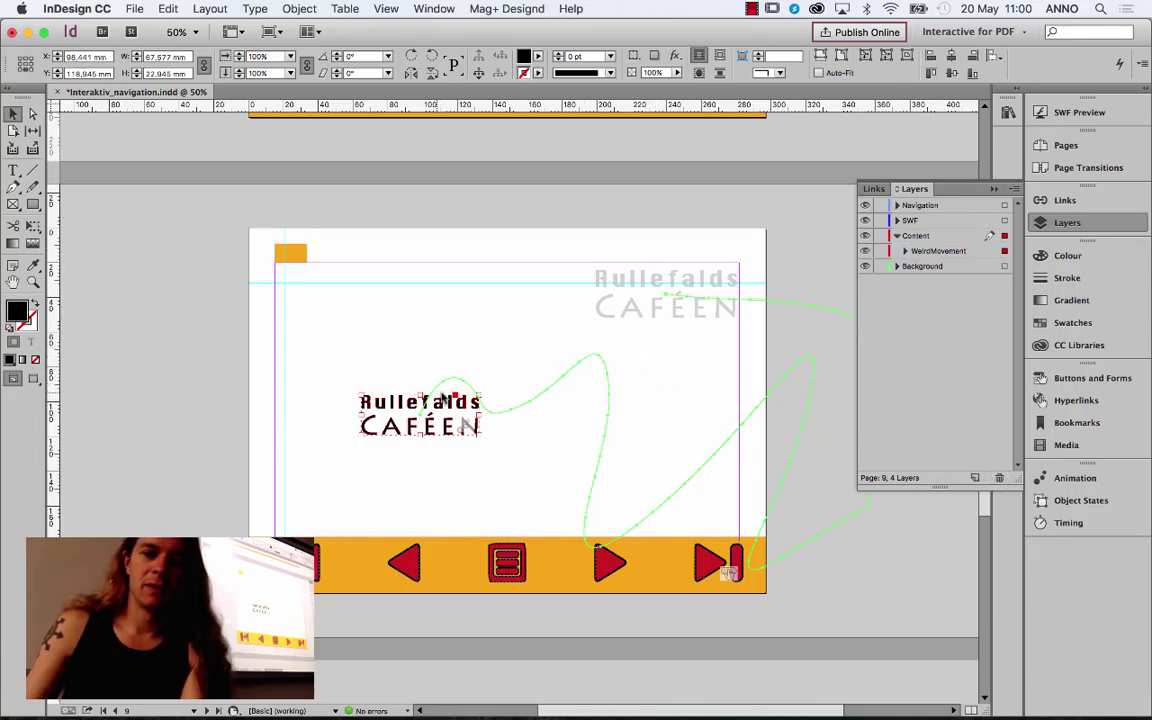
Step: Move the WeirdMovement logo to about X 75 mm, Y 91 mm and remove its animation
{"action": "left_click_drag", "start_coordinate": [437, 404], "coordinate": [396, 355]}
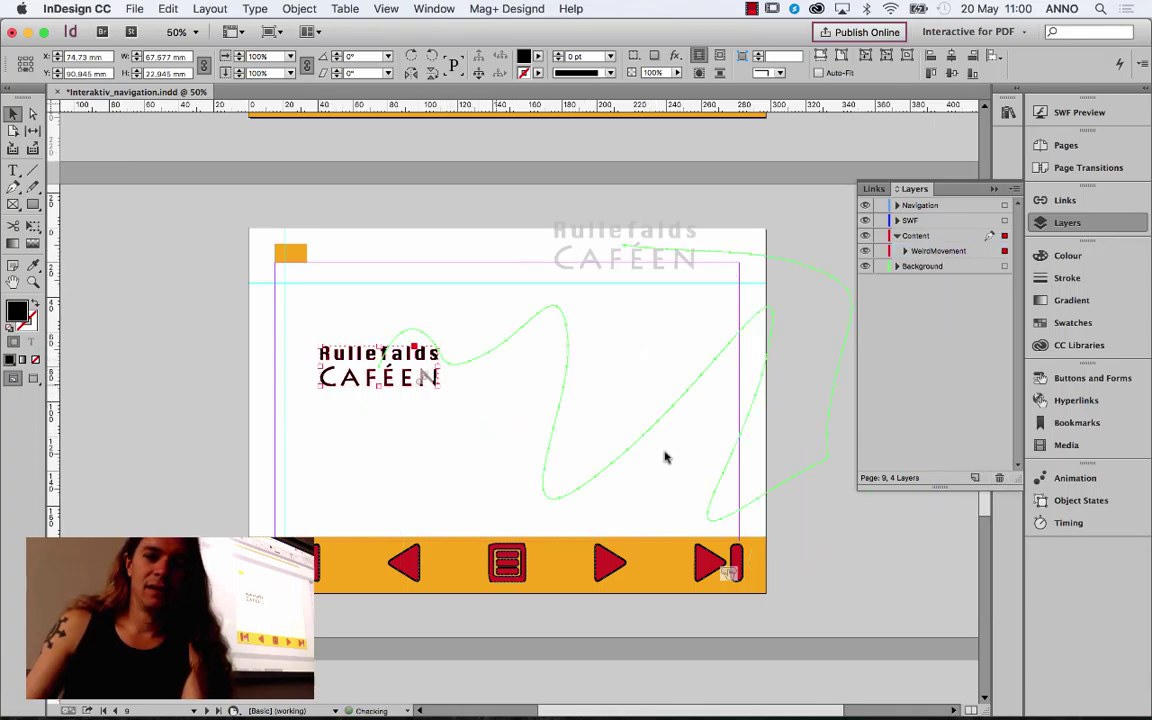
{"action": "left_click", "coordinate": [1088, 479]}
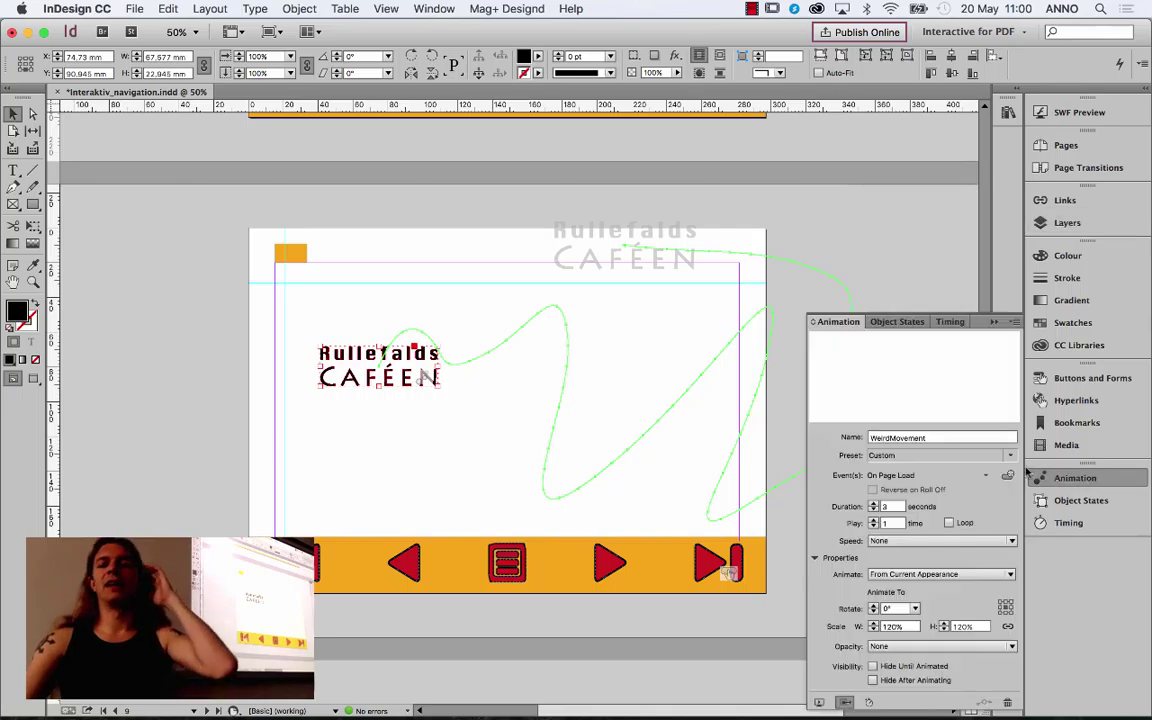
{"action": "left_click", "coordinate": [1006, 702]}
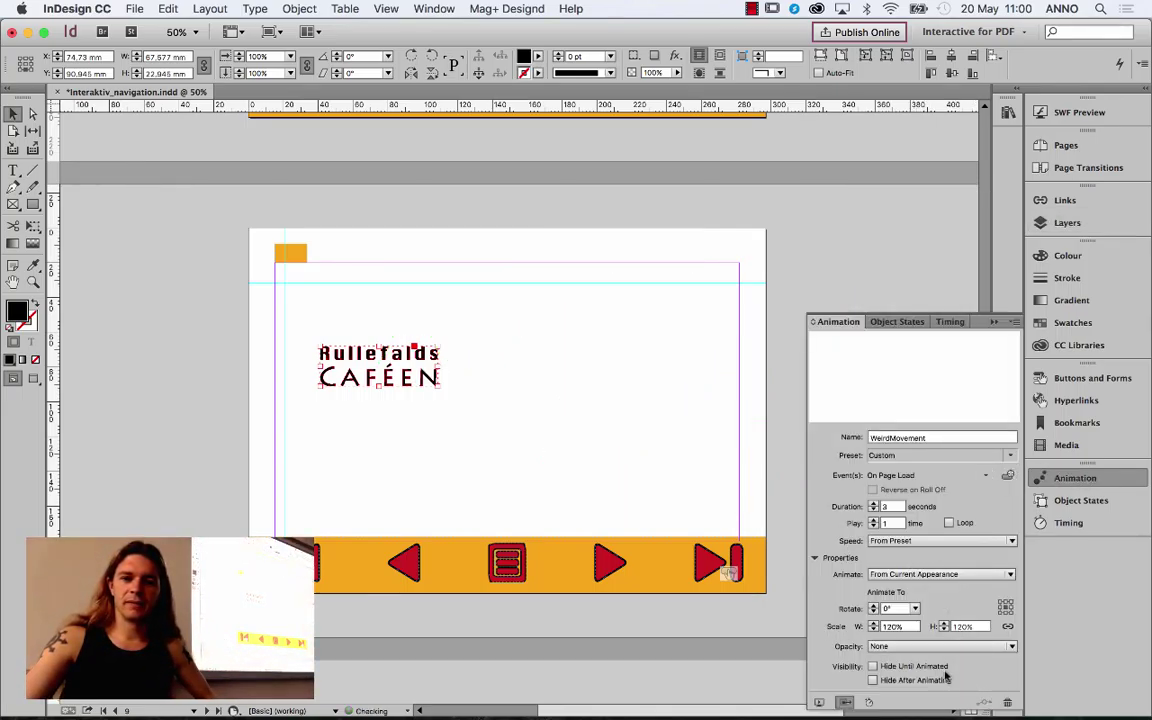
{"action": "key", "text": "super+z"}
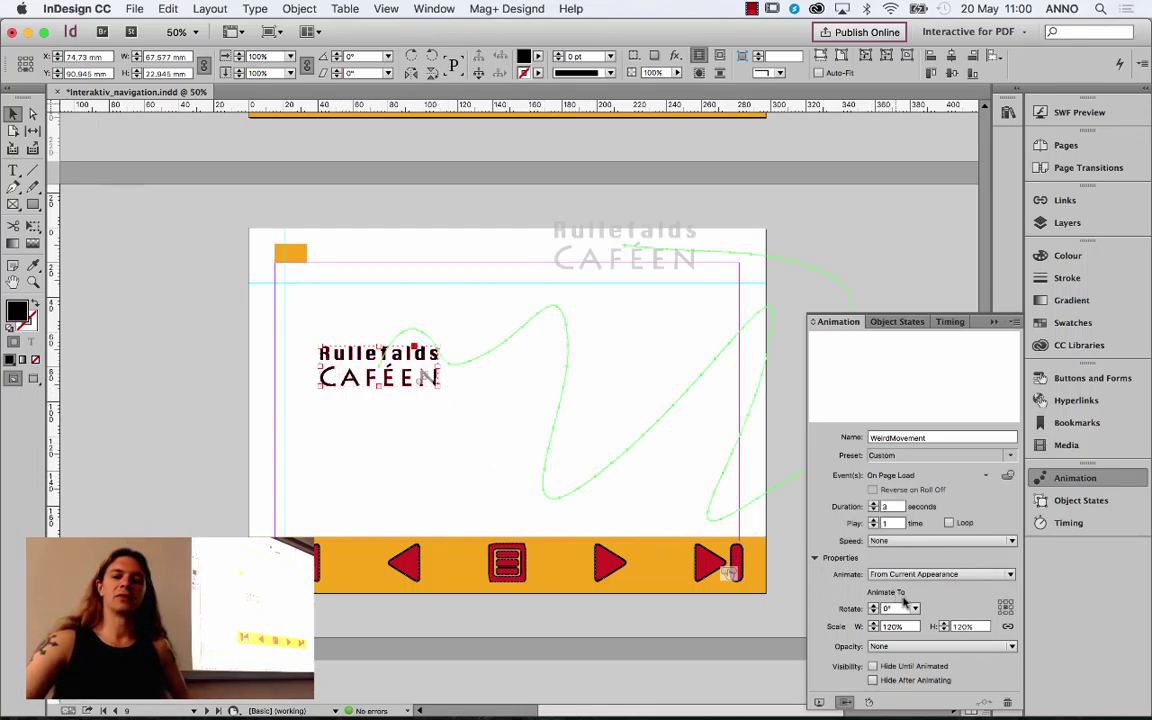
{"action": "left_click", "coordinate": [1006, 702]}
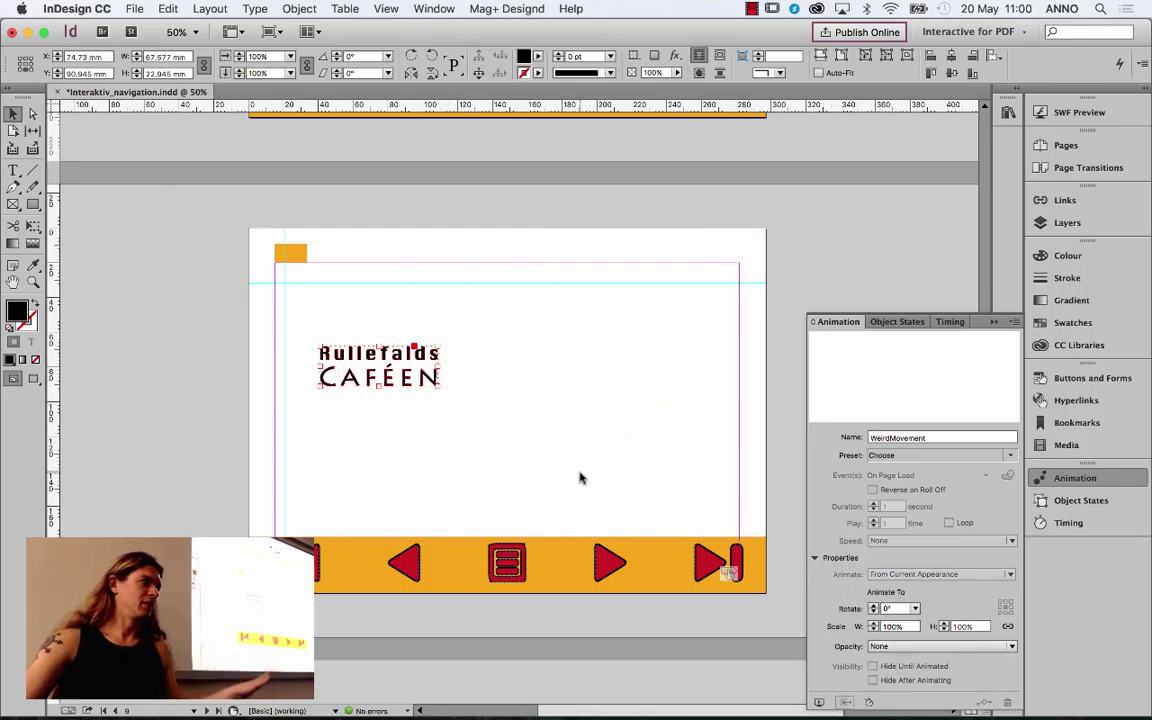
Step: Move the logo to about X 138 mm, Y 99 mm and apply the Fly in from Bottom preset with Fade In opacity
{"action": "left_click_drag", "start_coordinate": [400, 377], "coordinate": [508, 390]}
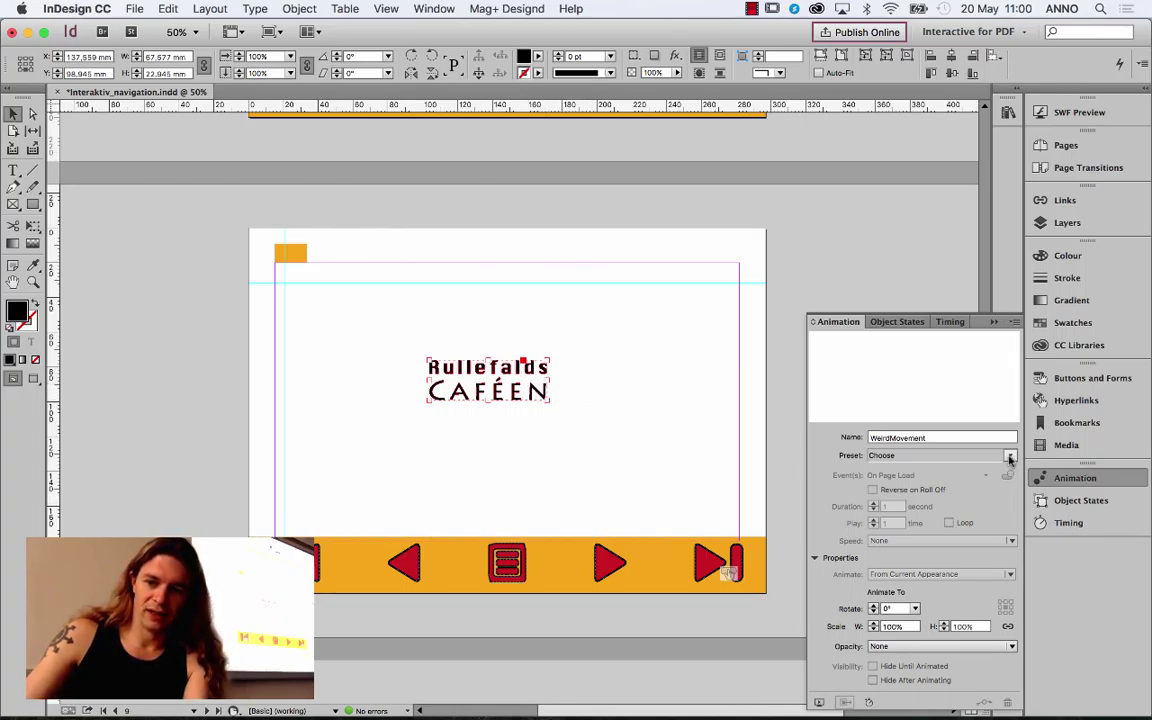
{"action": "left_click", "coordinate": [950, 455]}
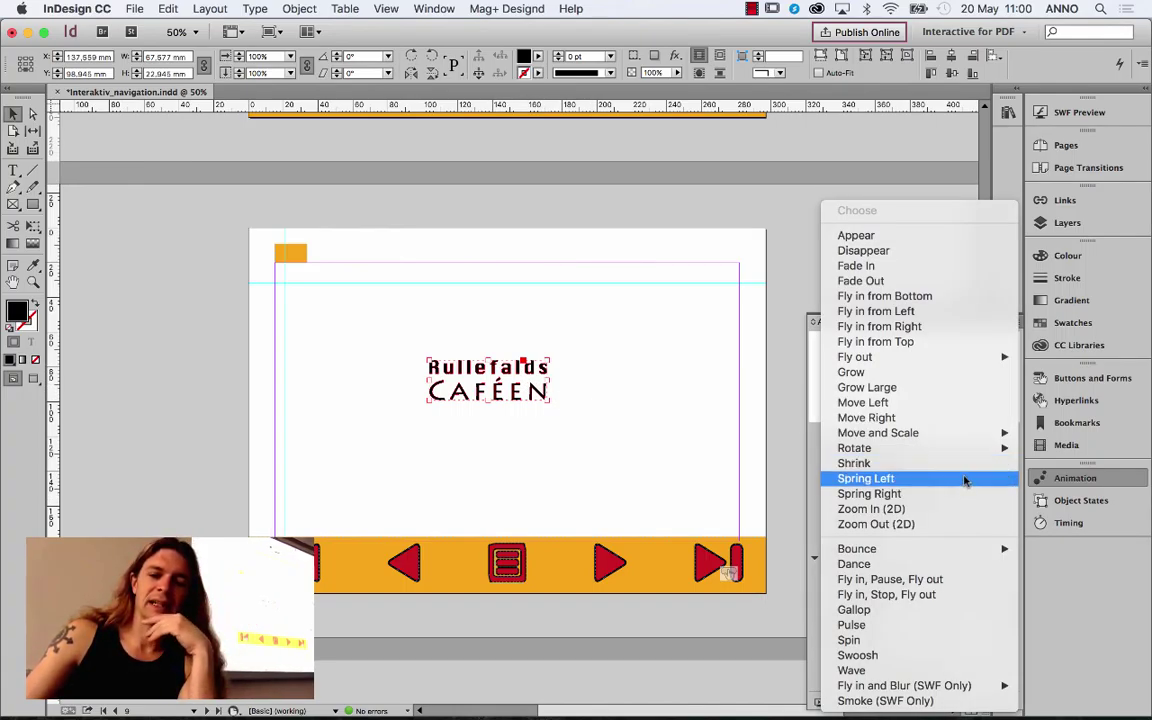
{"action": "left_click", "coordinate": [933, 298]}
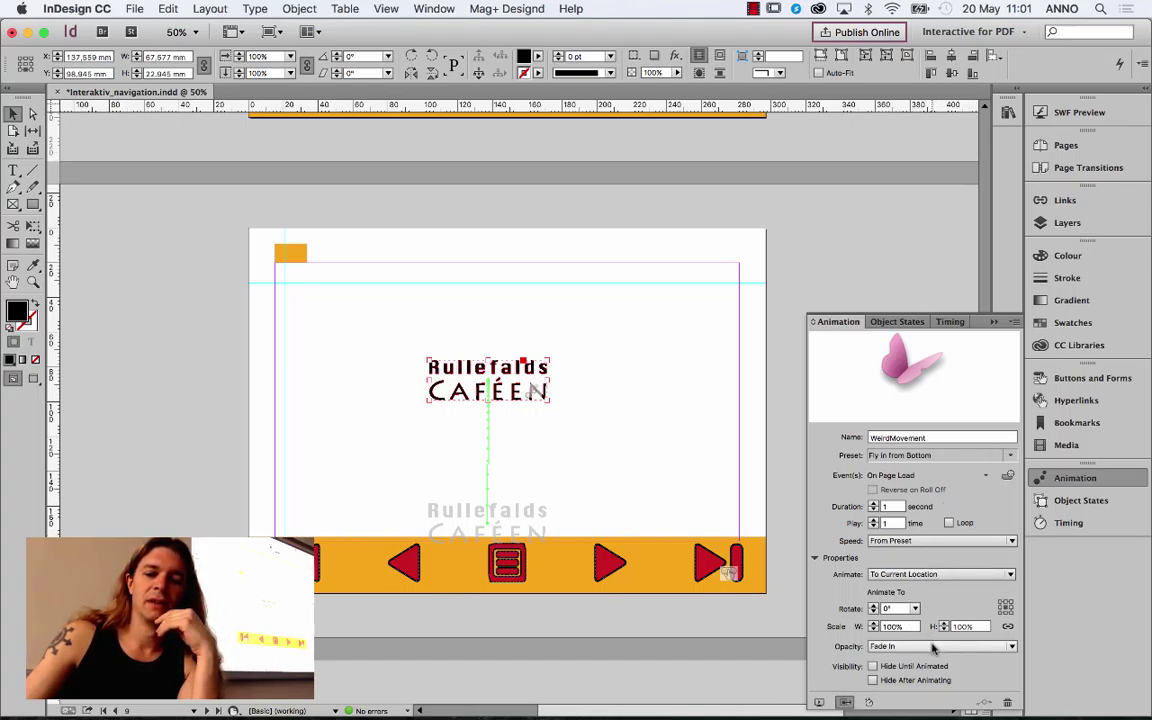
{"action": "left_click", "coordinate": [933, 647]}
{"action": "left_click", "coordinate": [935, 676]}
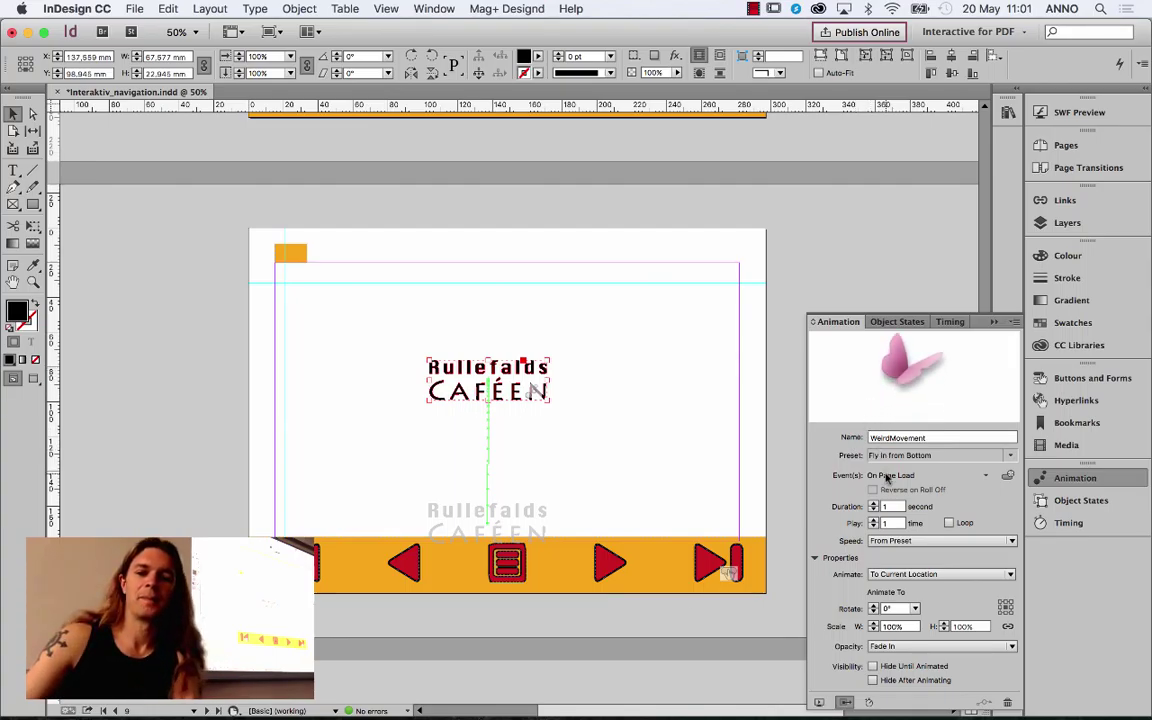
Step: Set the logo animation's width and height scale to 20% and make it animate From Current Appearance
{"action": "left_click", "coordinate": [906, 627]}
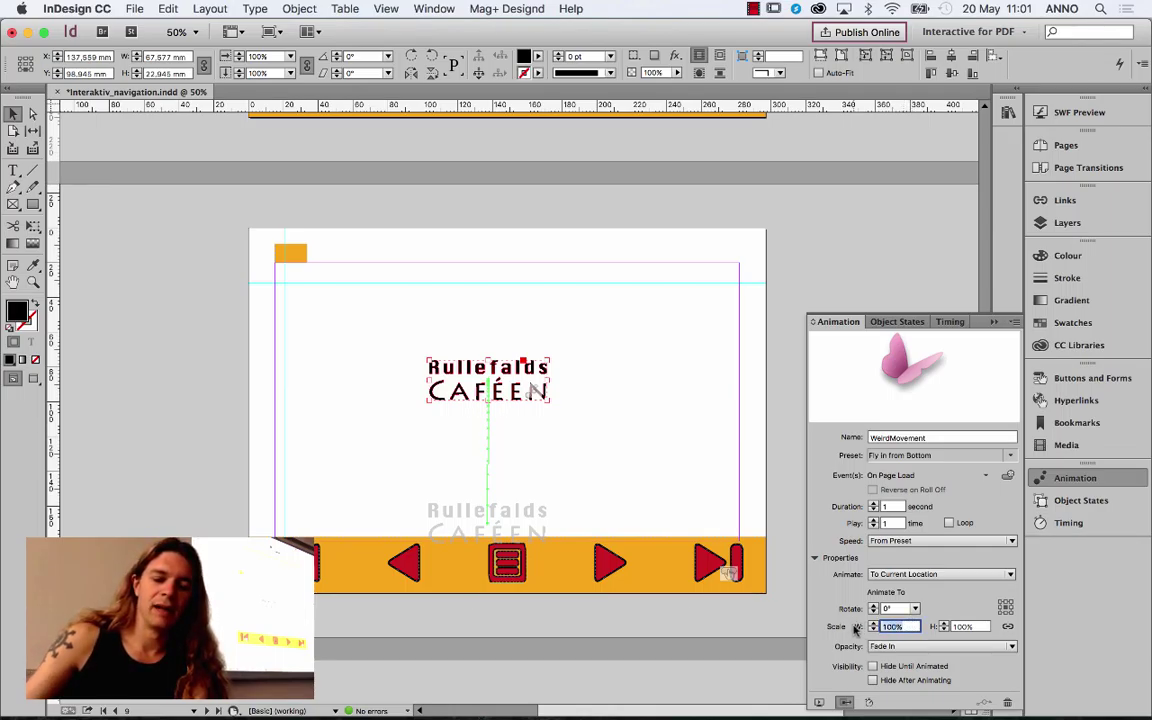
{"action": "type", "text": "20"}
{"action": "key", "text": "Return"}
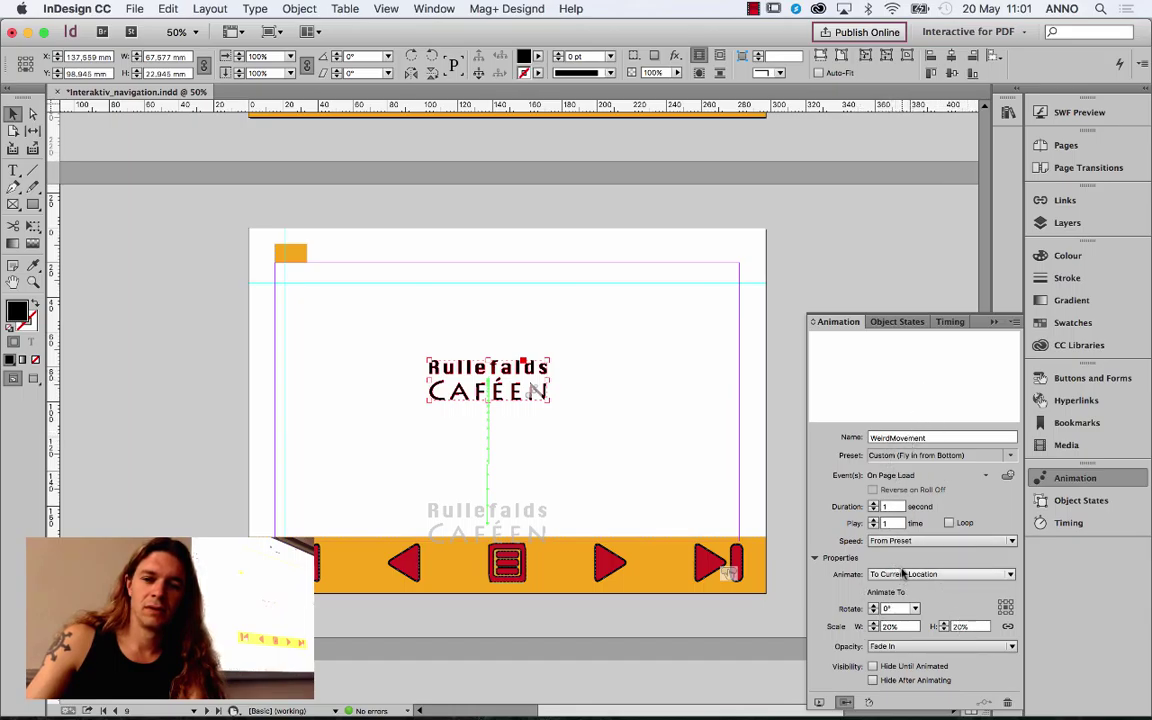
{"action": "left_click", "coordinate": [897, 572]}
{"action": "left_click", "coordinate": [907, 591]}
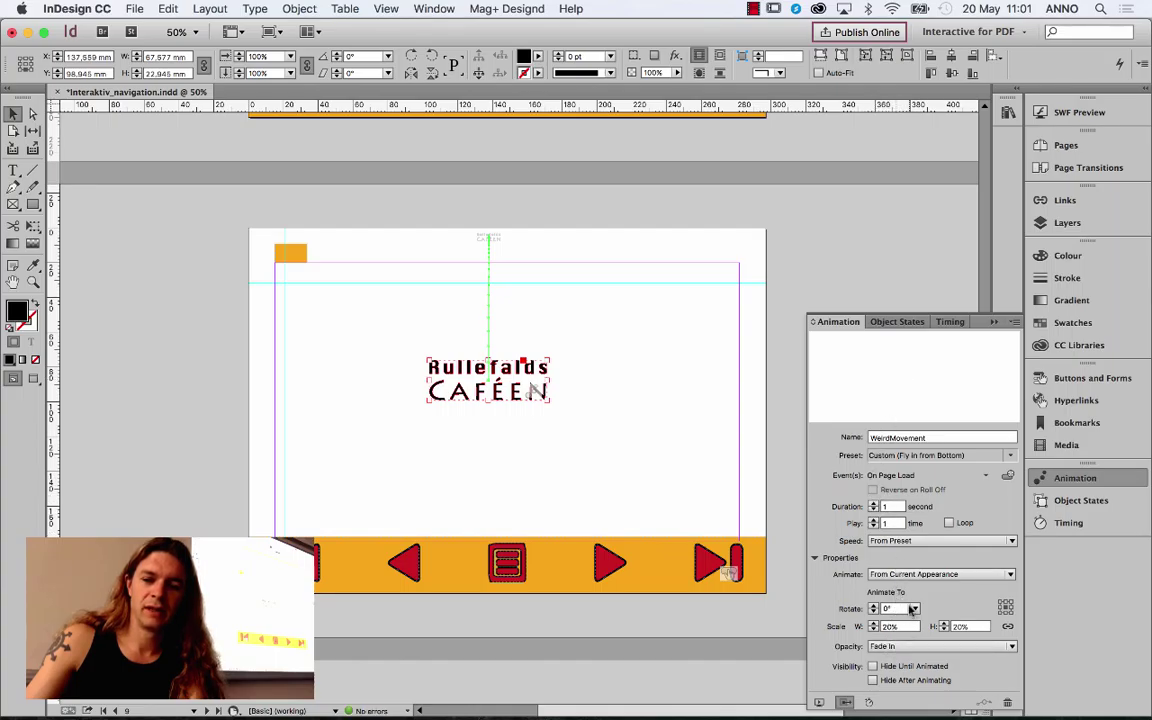
Step: Make the logo animate To Current Appearance, with its width and height scale set to 50%
{"action": "left_click", "coordinate": [900, 574]}
{"action": "left_click", "coordinate": [937, 606]}
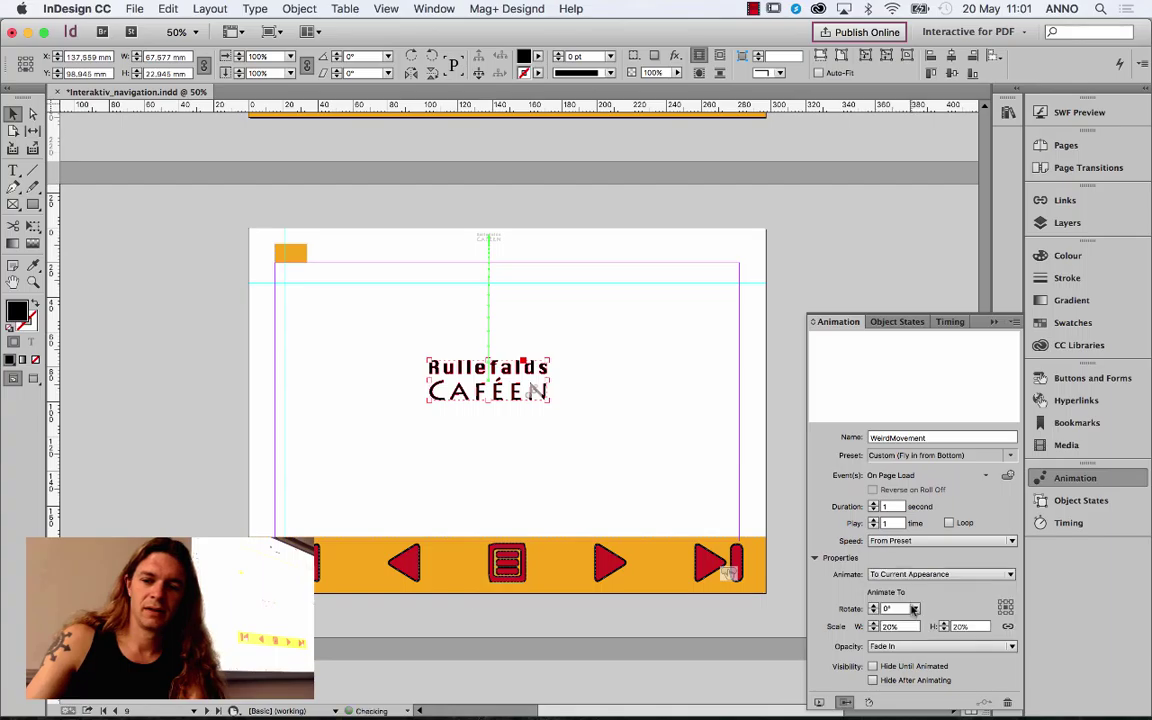
{"action": "double_click", "coordinate": [892, 626]}
{"action": "type", "text": "50"}
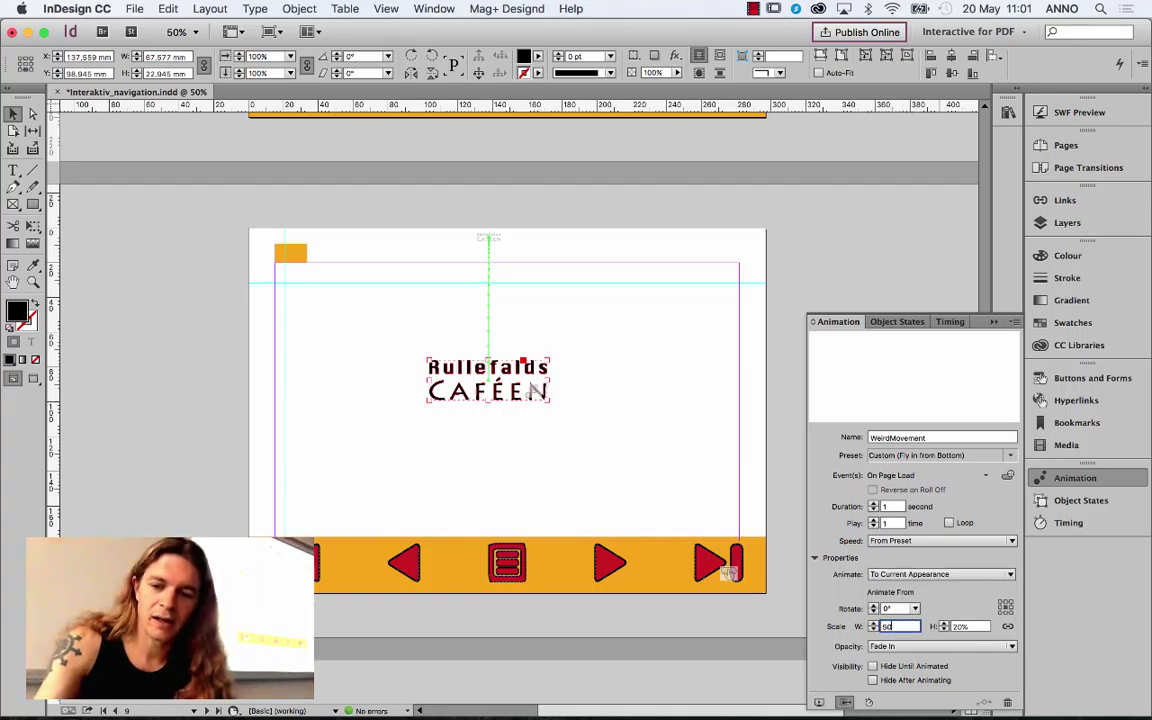
{"action": "key", "text": "Return"}
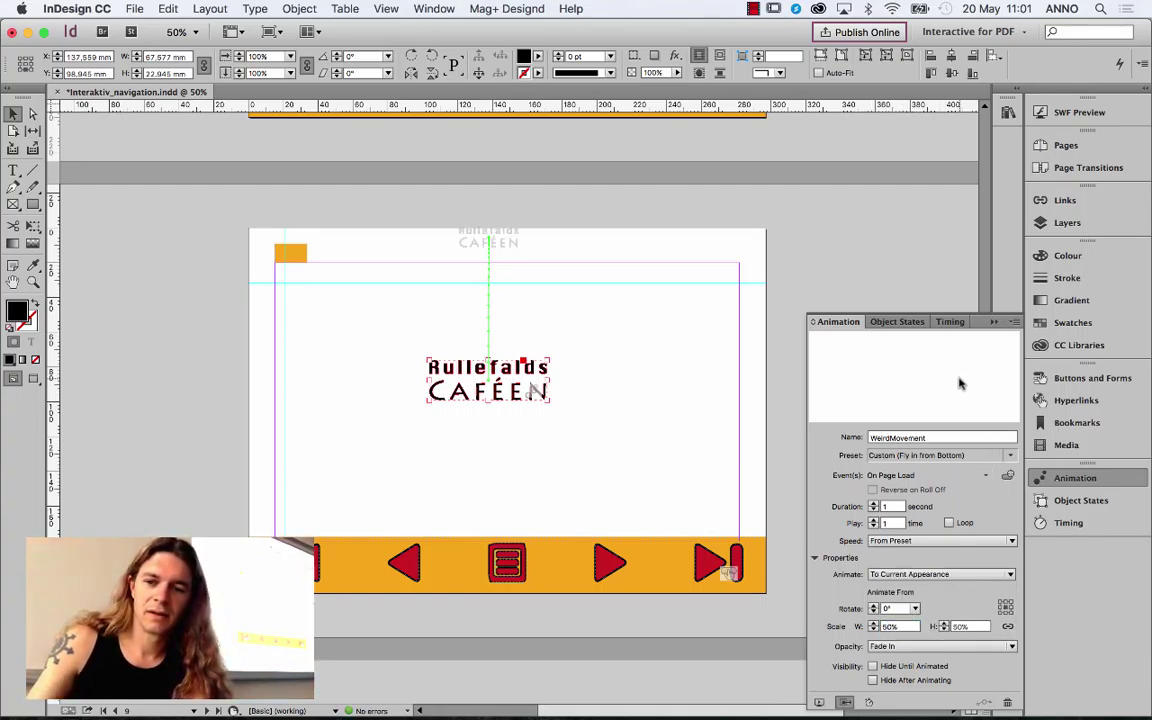
Step: Preview the logo's animation before and after setting it to animate From Current Appearance
{"action": "left_click", "coordinate": [1079, 112]}
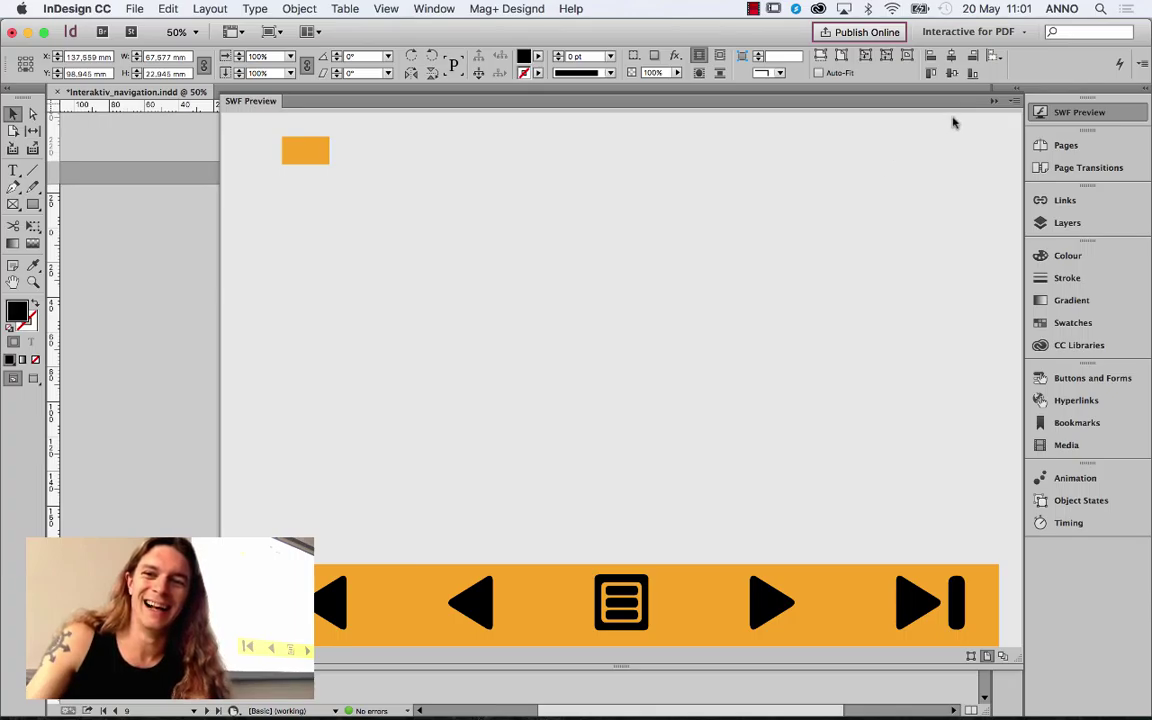
{"action": "left_click", "coordinate": [993, 101]}
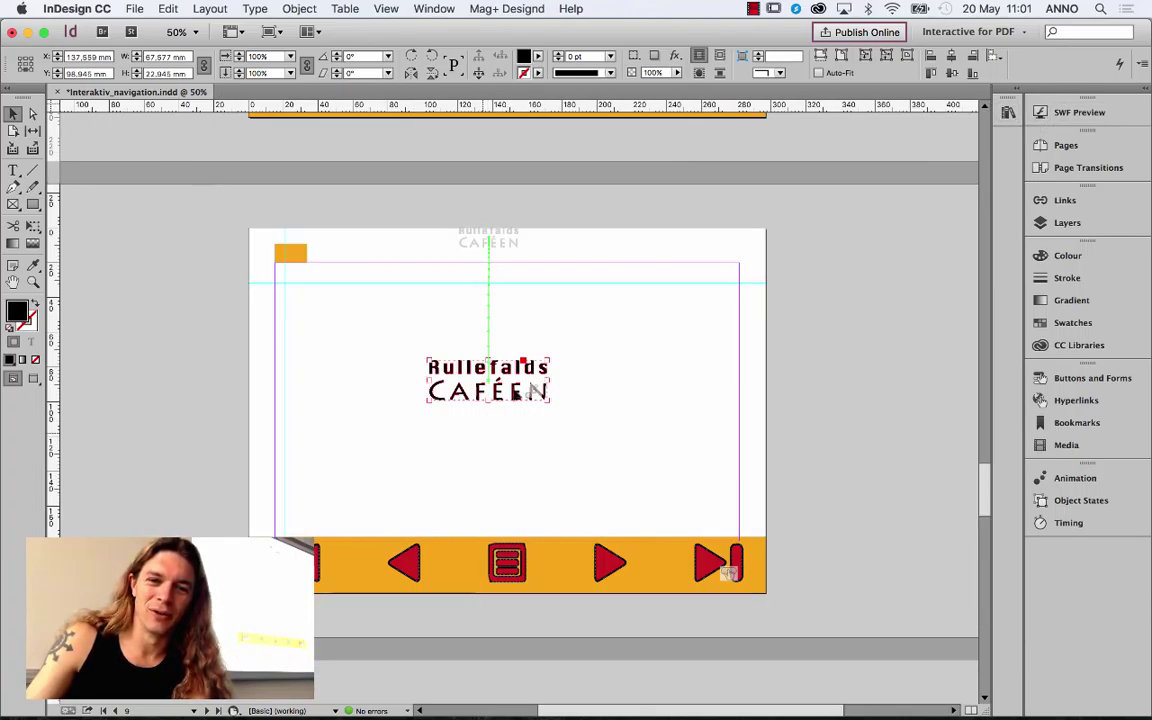
{"action": "left_click", "coordinate": [1076, 477]}
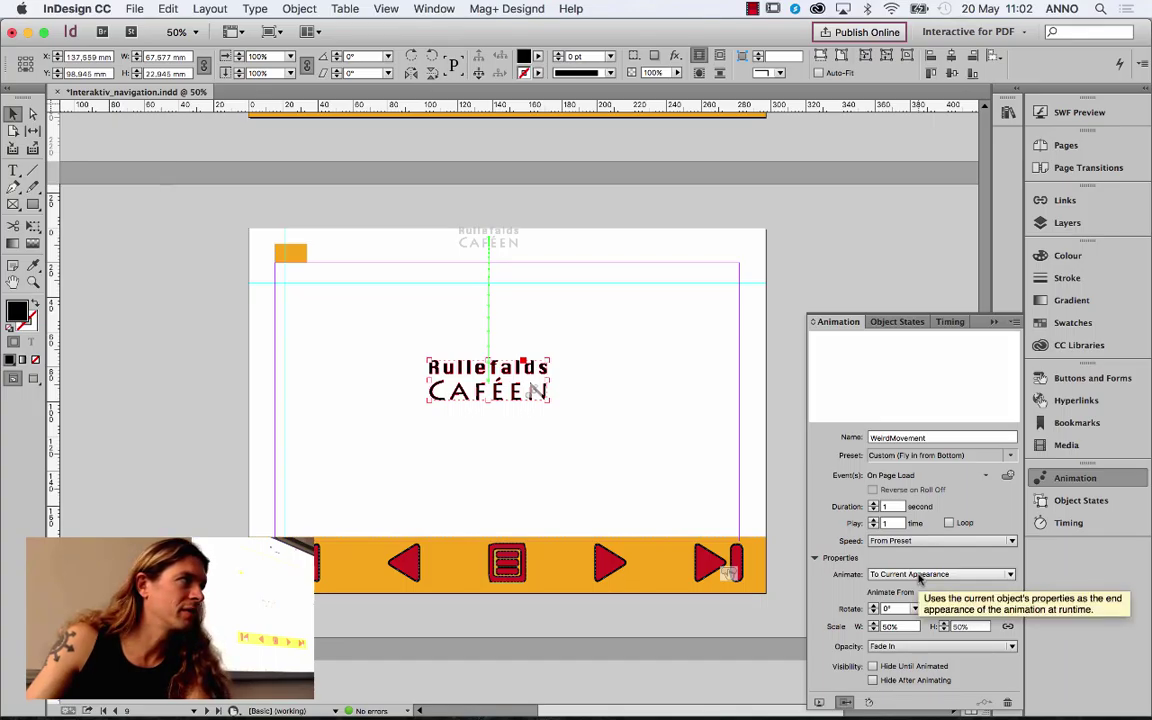
{"action": "left_click", "coordinate": [920, 576]}
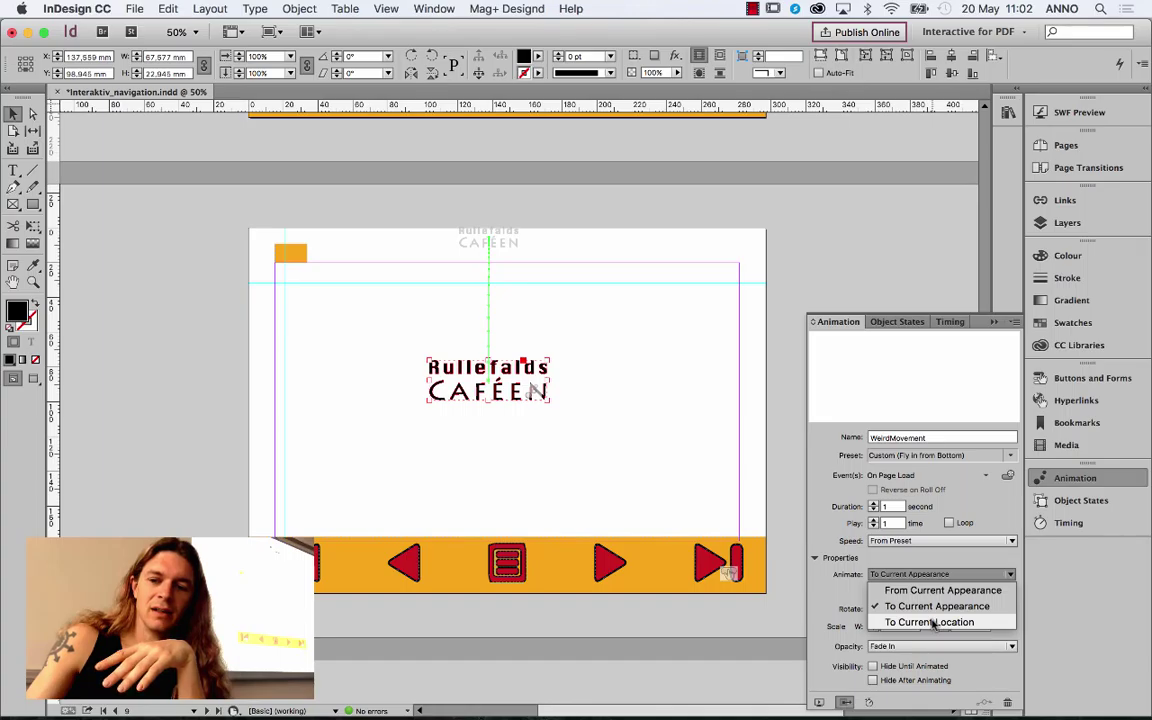
{"action": "left_click", "coordinate": [900, 591]}
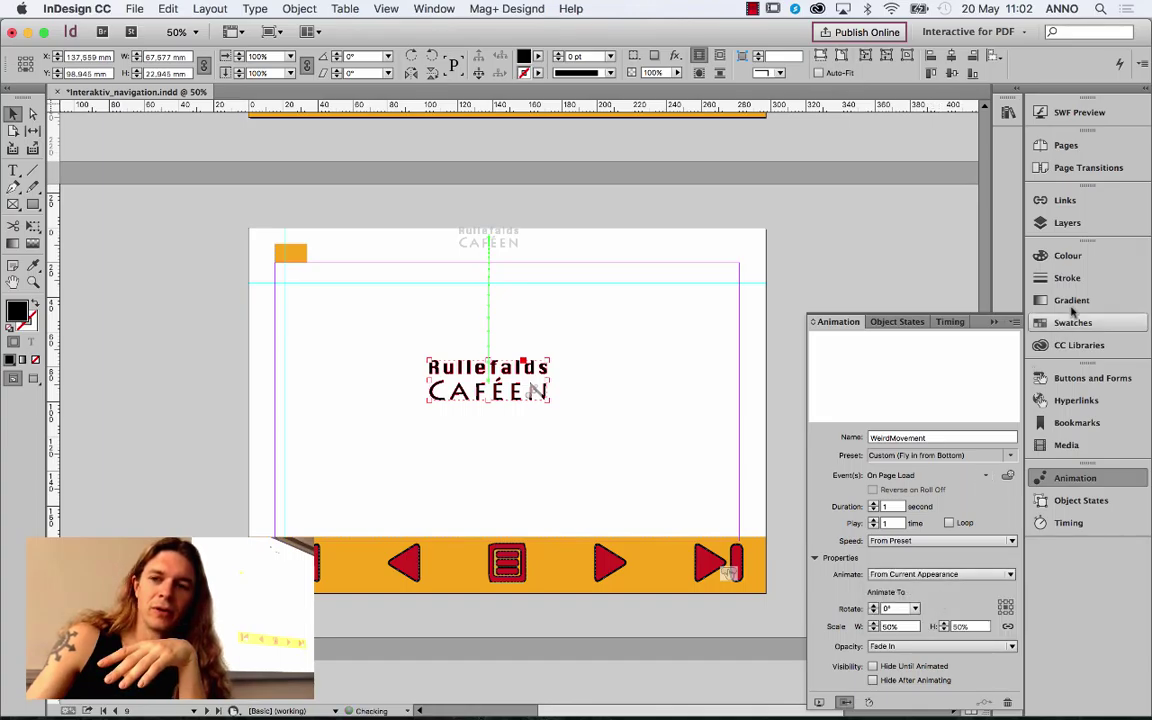
{"action": "left_click", "coordinate": [1096, 119]}
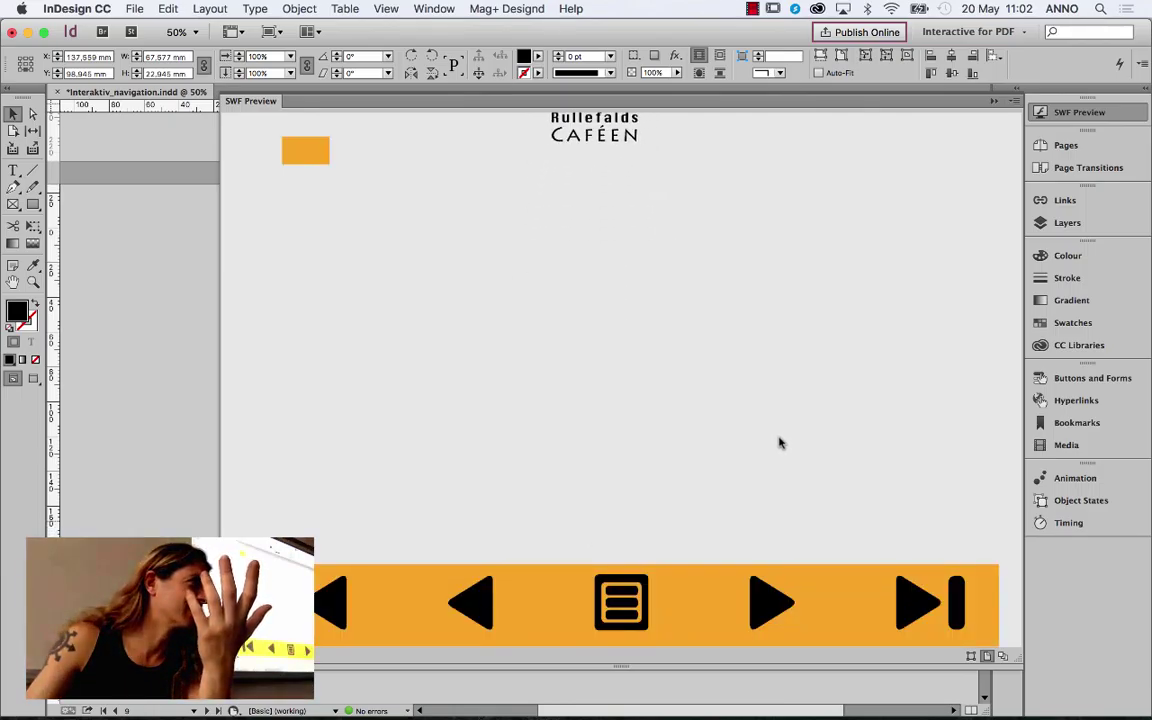
{"action": "left_click", "coordinate": [993, 101]}
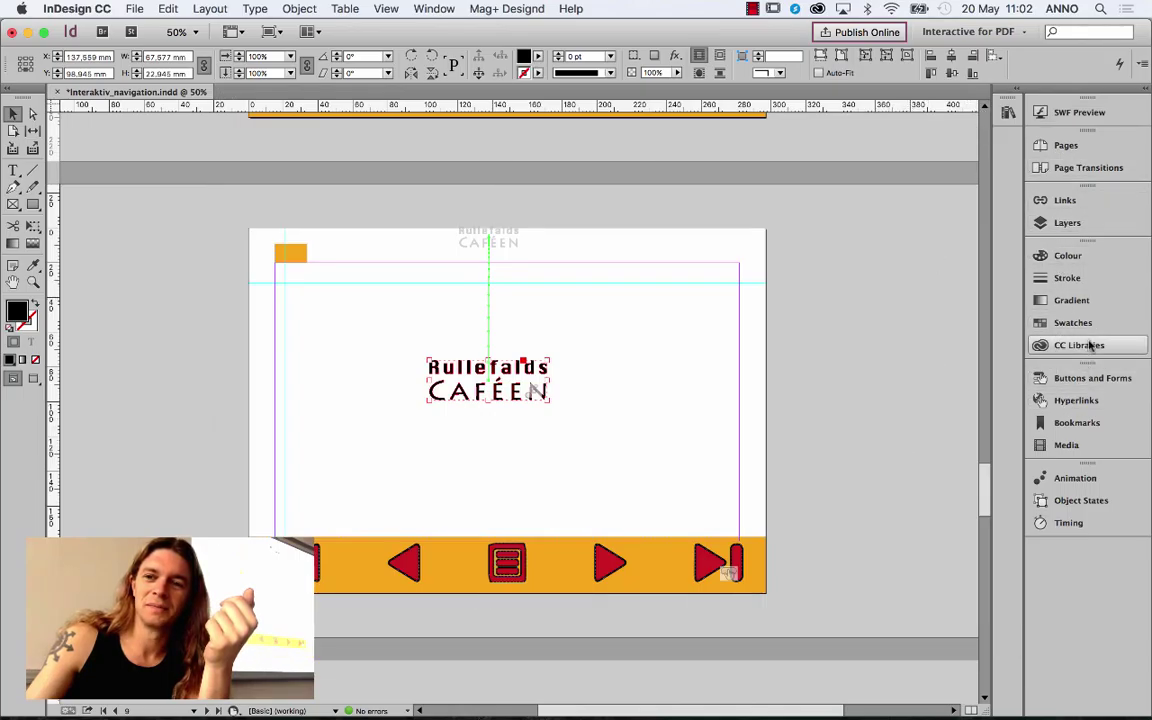
Step: Make the logo animate To Current Location and preview the animation
{"action": "left_click", "coordinate": [1072, 478]}
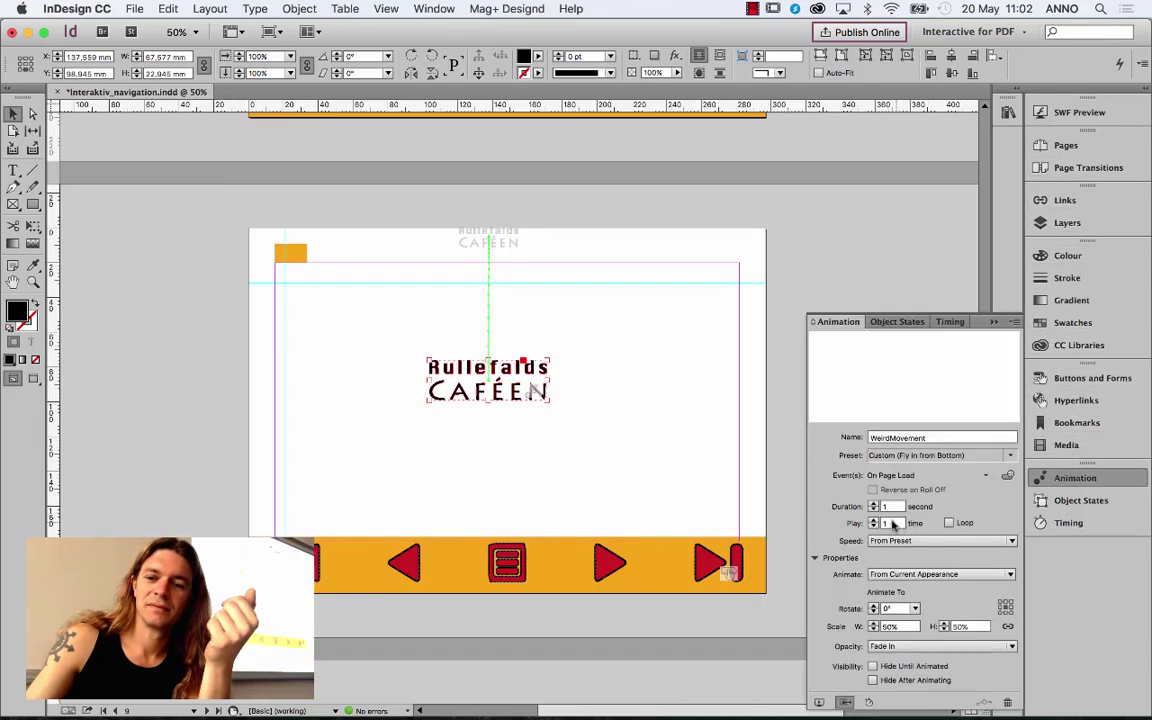
{"action": "left_click", "coordinate": [935, 574]}
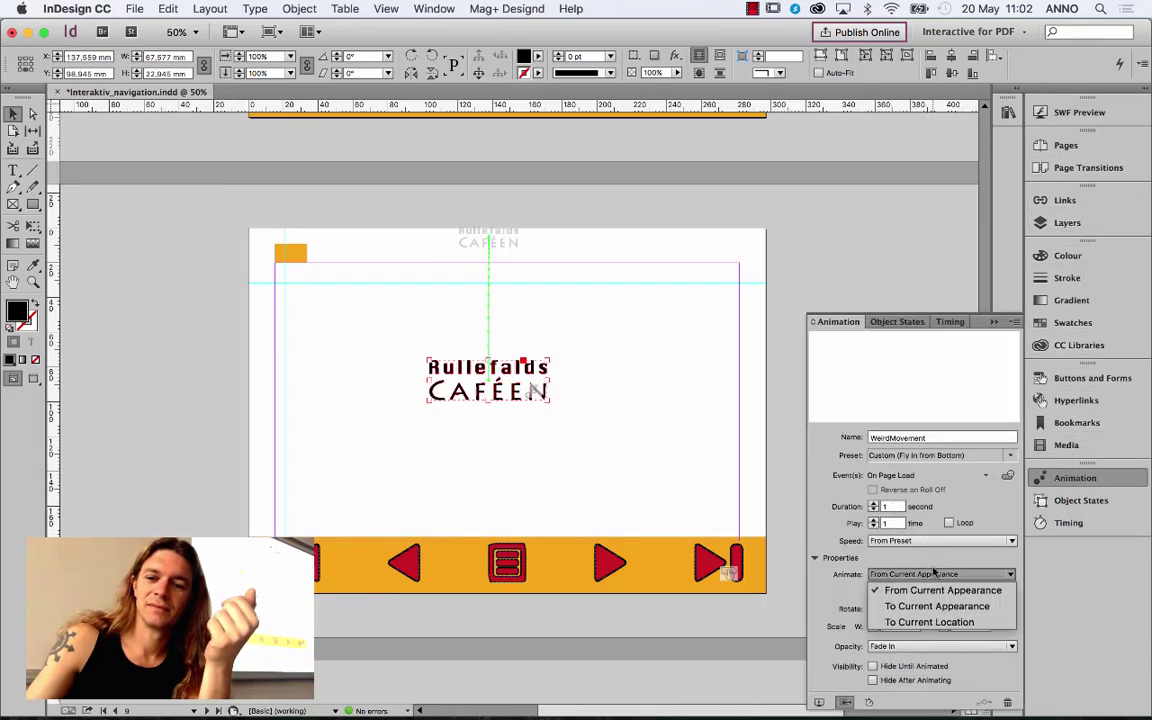
{"action": "left_click", "coordinate": [935, 622]}
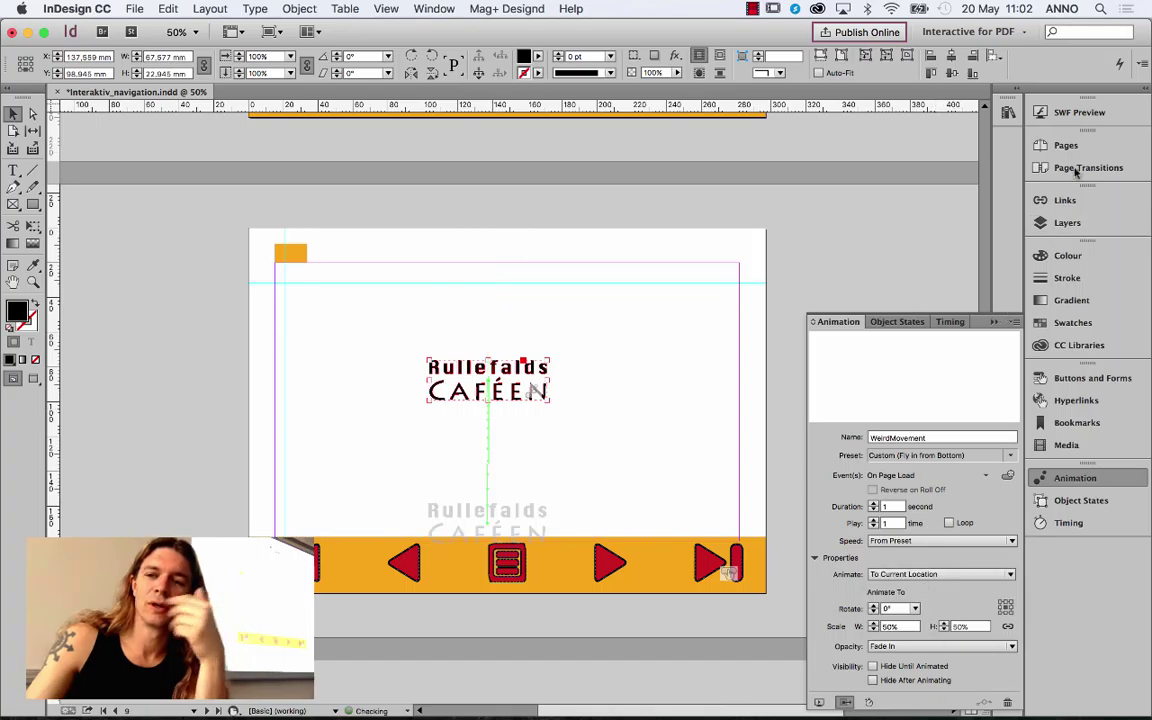
{"action": "left_click", "coordinate": [1074, 113]}
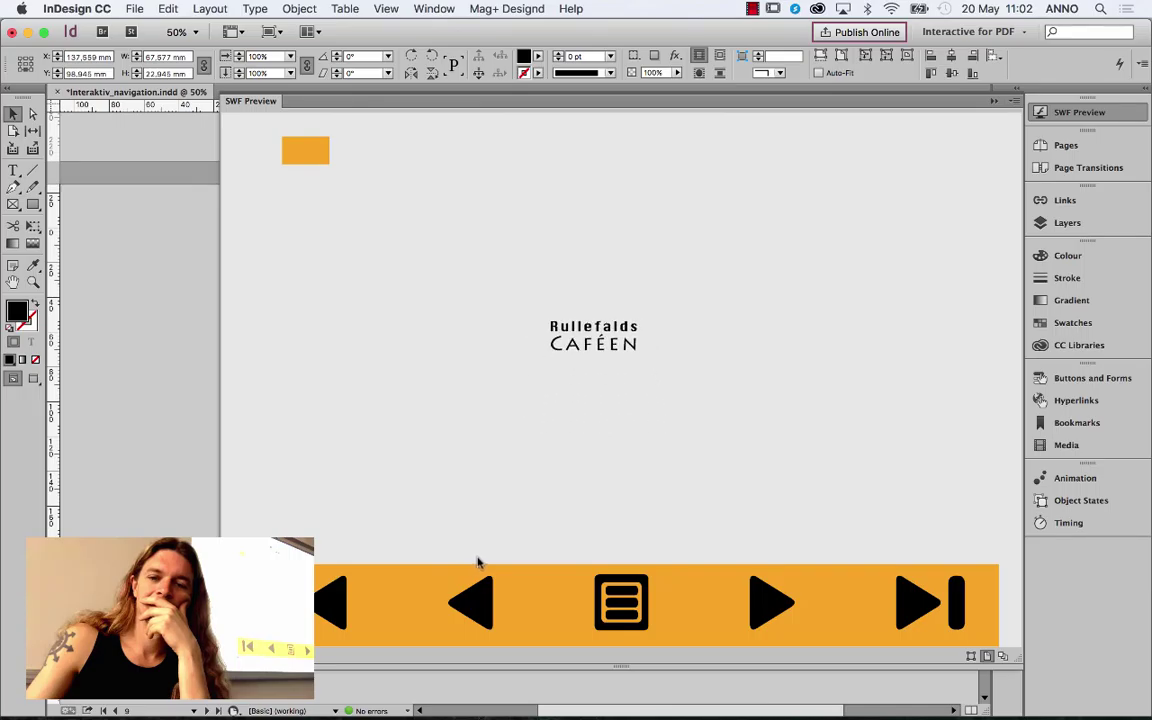
Step: Set the logo animation's width and height scale to 150% and preview the result
{"action": "left_click", "coordinate": [1098, 479]}
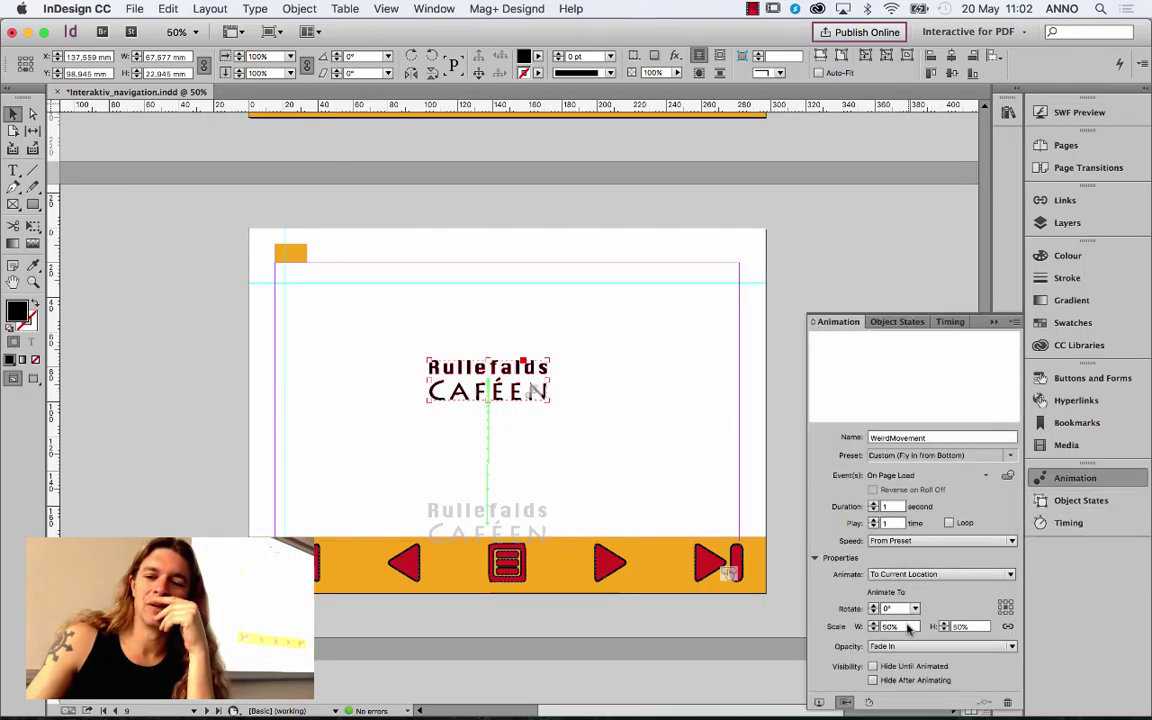
{"action": "double_click", "coordinate": [905, 626]}
{"action": "type", "text": "150"}
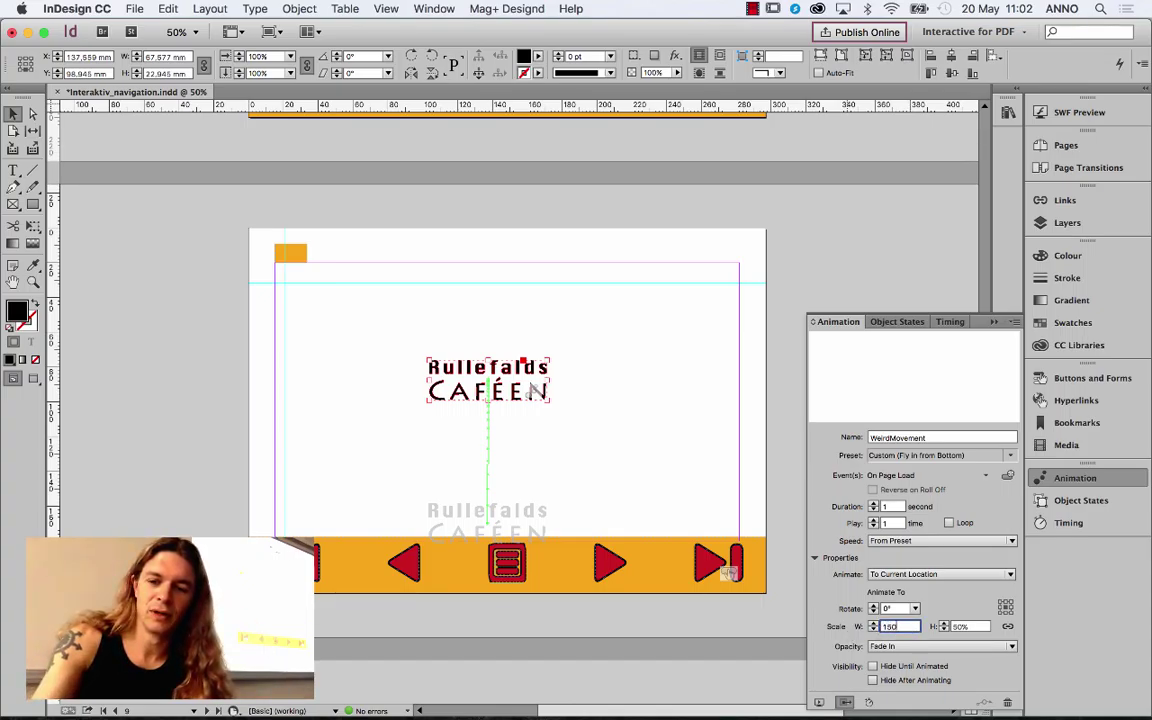
{"action": "key", "text": "Return"}
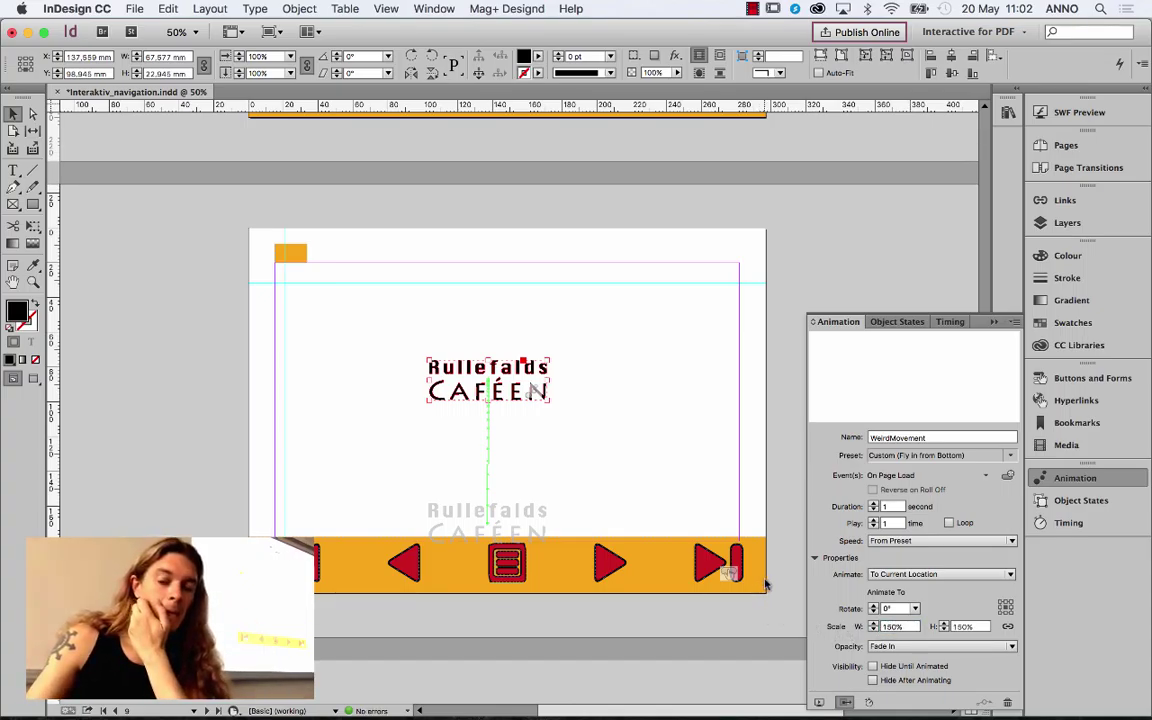
{"action": "left_click", "coordinate": [1079, 112]}
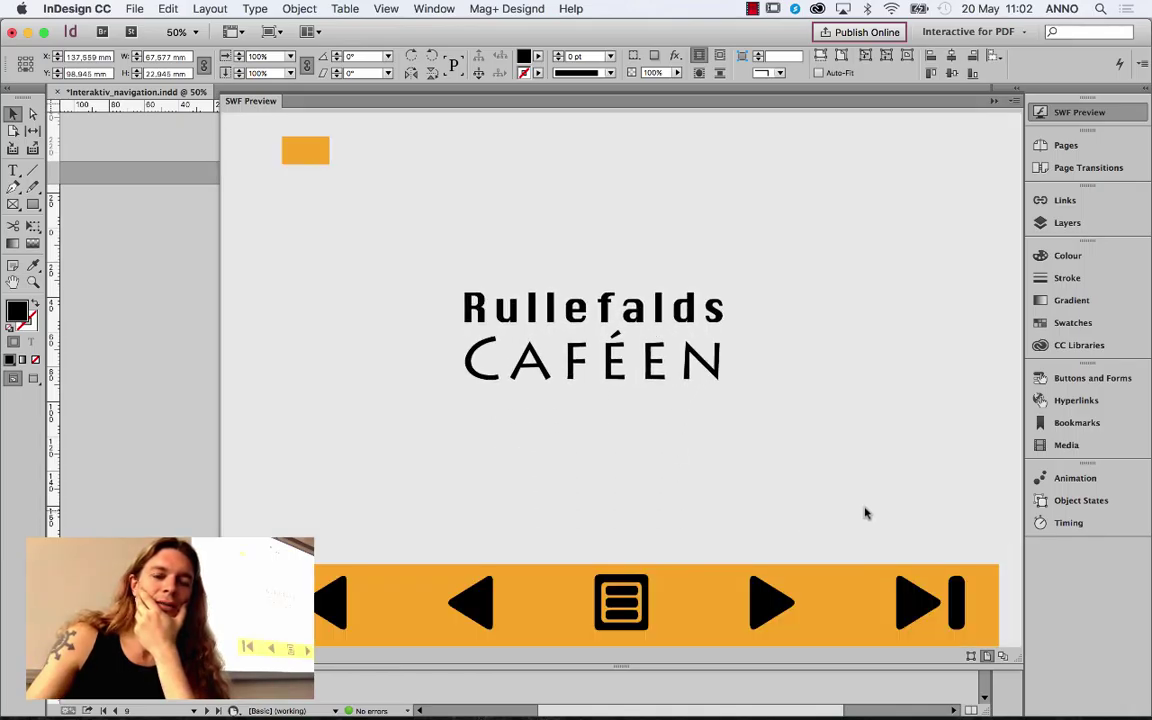
{"action": "left_click", "coordinate": [993, 101]}
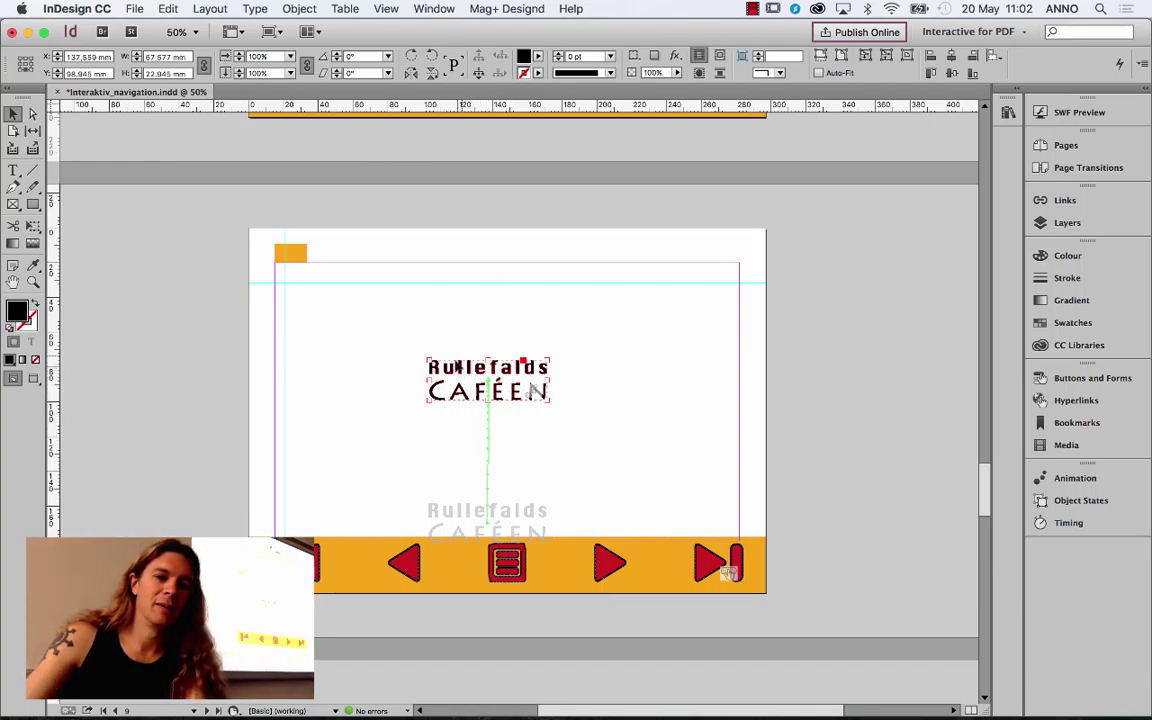
Step: Move the logo to about X 142 mm, Y 80 mm and place a vertical guide through its centre
{"action": "left_click_drag", "start_coordinate": [380, 334], "coordinate": [453, 337]}
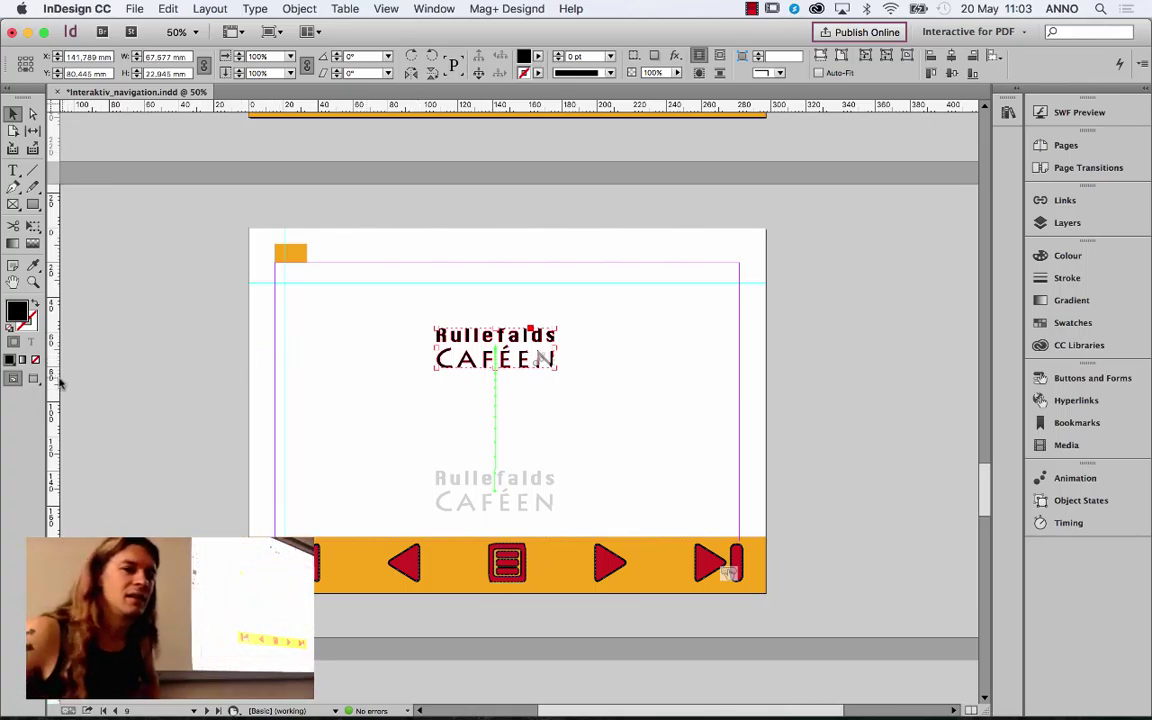
{"action": "left_click_drag", "start_coordinate": [59, 381], "coordinate": [389, 359]}
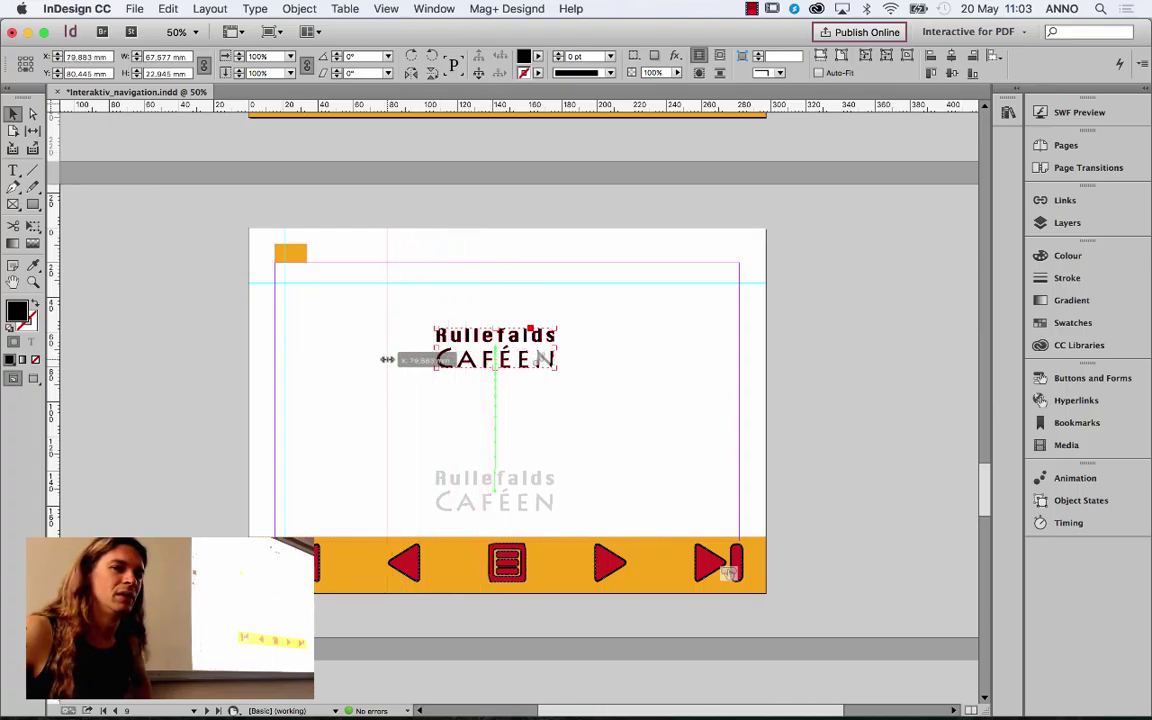
{"action": "left_click_drag", "start_coordinate": [388, 359], "coordinate": [495, 355]}
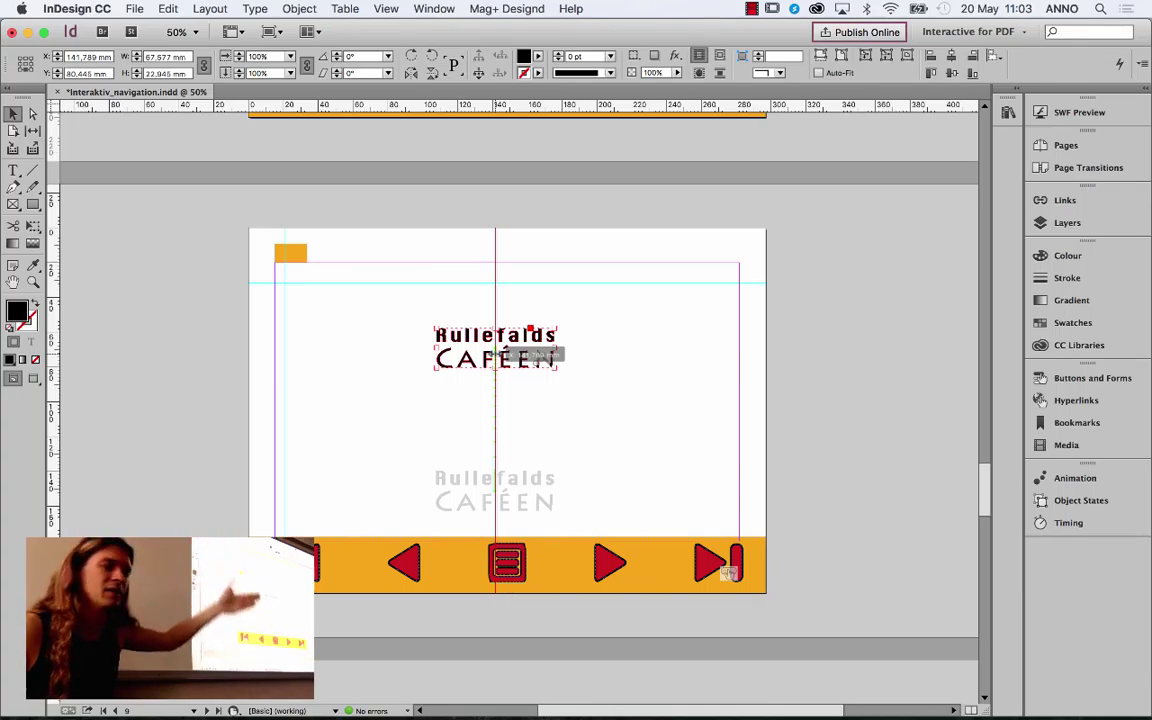
{"action": "left_click_drag", "start_coordinate": [495, 352], "coordinate": [495, 352]}
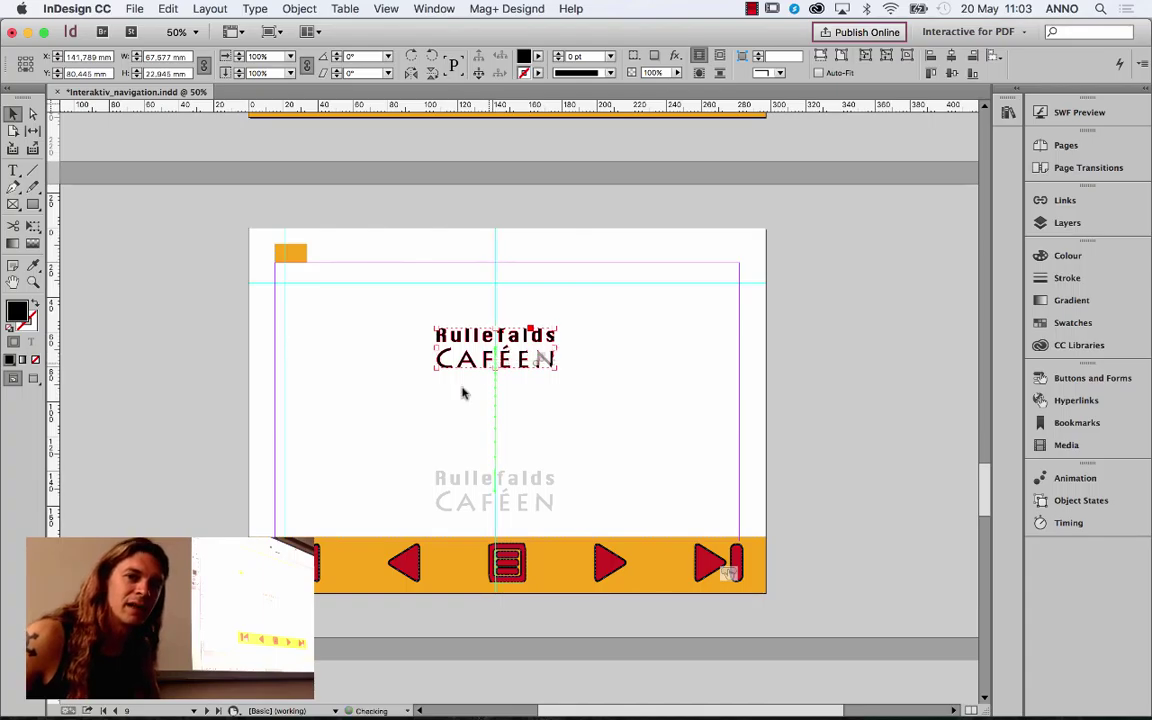
Step: Move the vertical guide through the logo to the SWF layer and delete the two older guides crossing near the page's upper-left corner
{"action": "left_click", "coordinate": [1084, 223]}
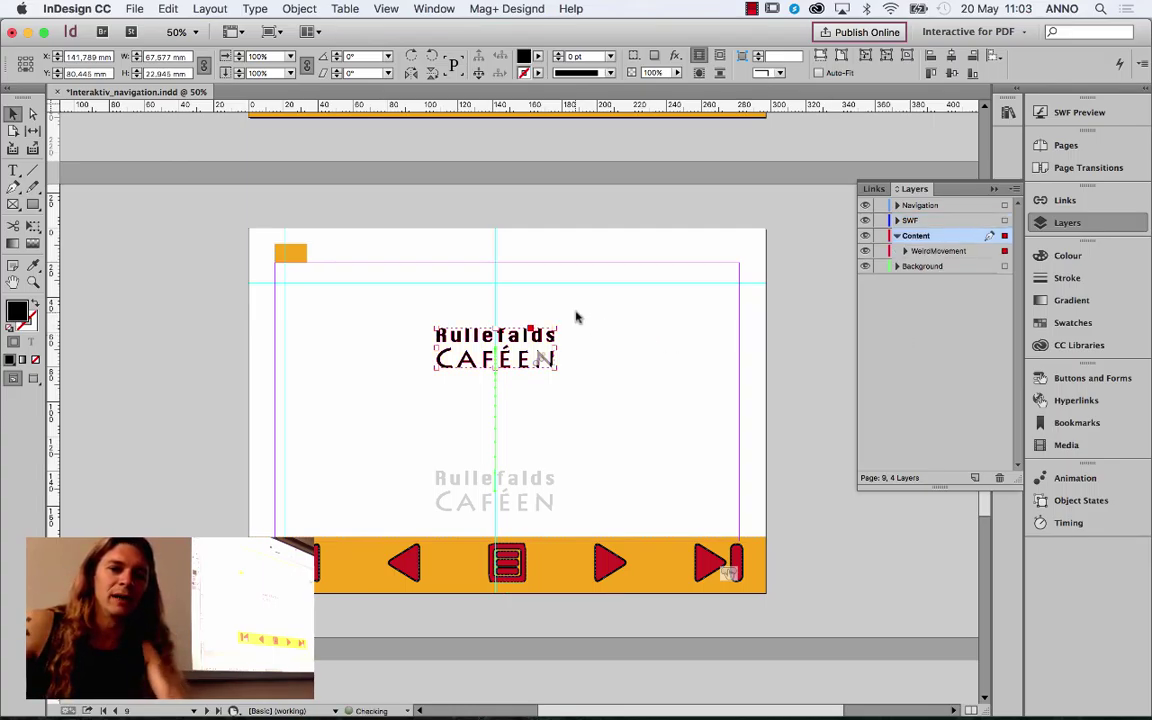
{"action": "left_click", "coordinate": [530, 309]}
{"action": "left_click", "coordinate": [496, 314]}
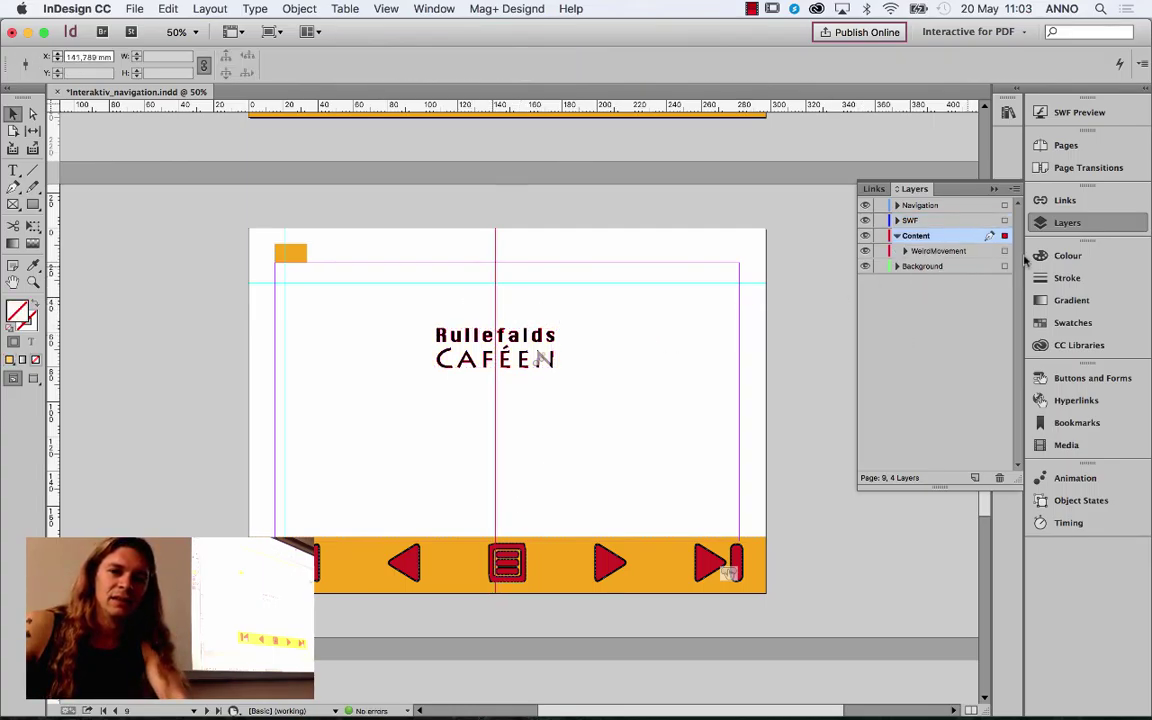
{"action": "left_click_drag", "start_coordinate": [1006, 221], "coordinate": [1005, 220]}
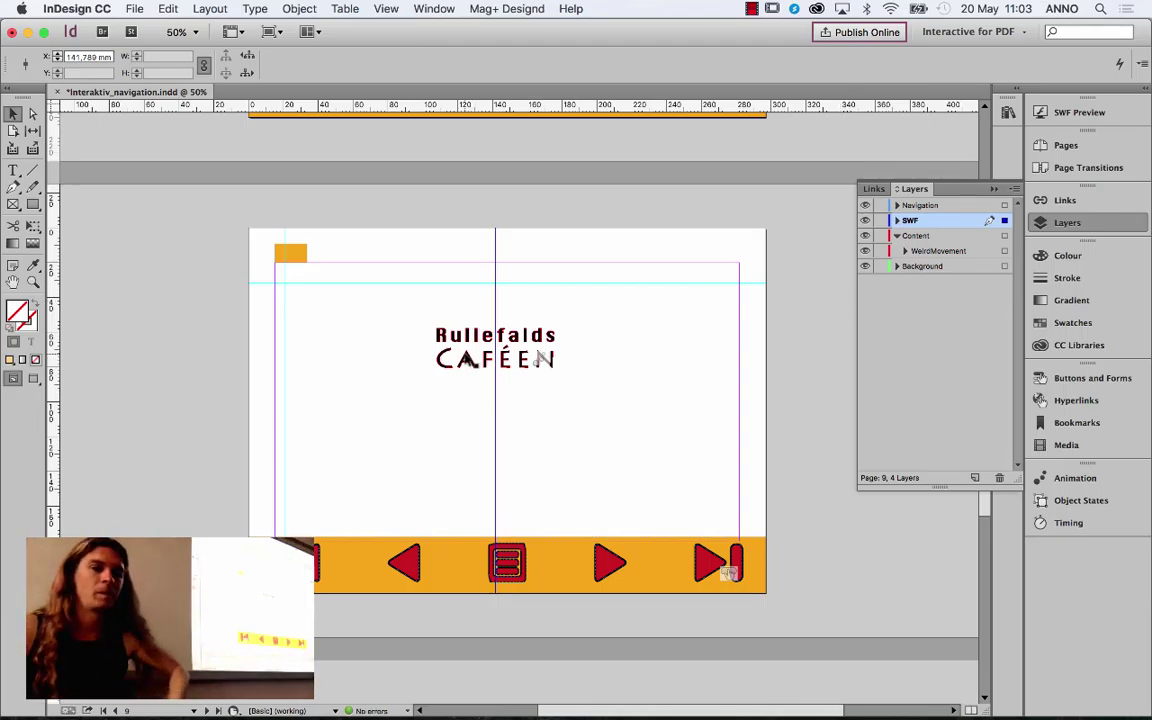
{"action": "left_click_drag", "start_coordinate": [237, 280], "coordinate": [313, 335]}
{"action": "key", "text": "Delete"}
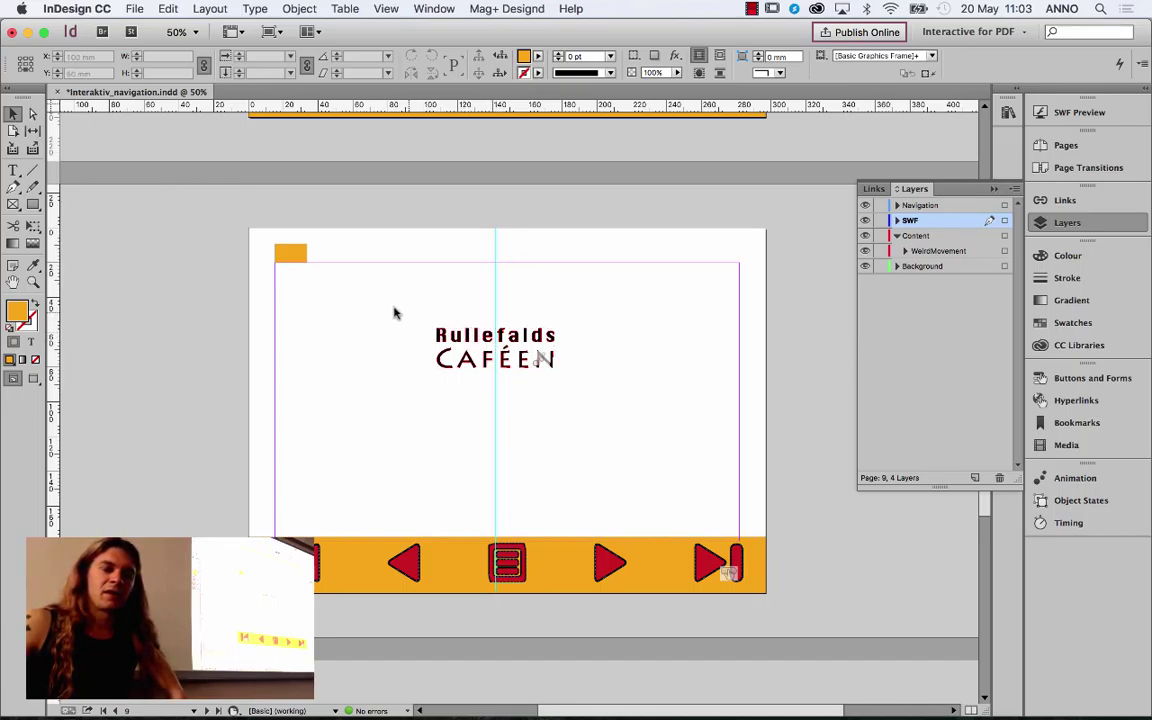
Step: Export the selected logo to the Desktop as a Flash Player (SWF) file named animation_ok, then view and close it in the browser
{"action": "left_click", "coordinate": [440, 336]}
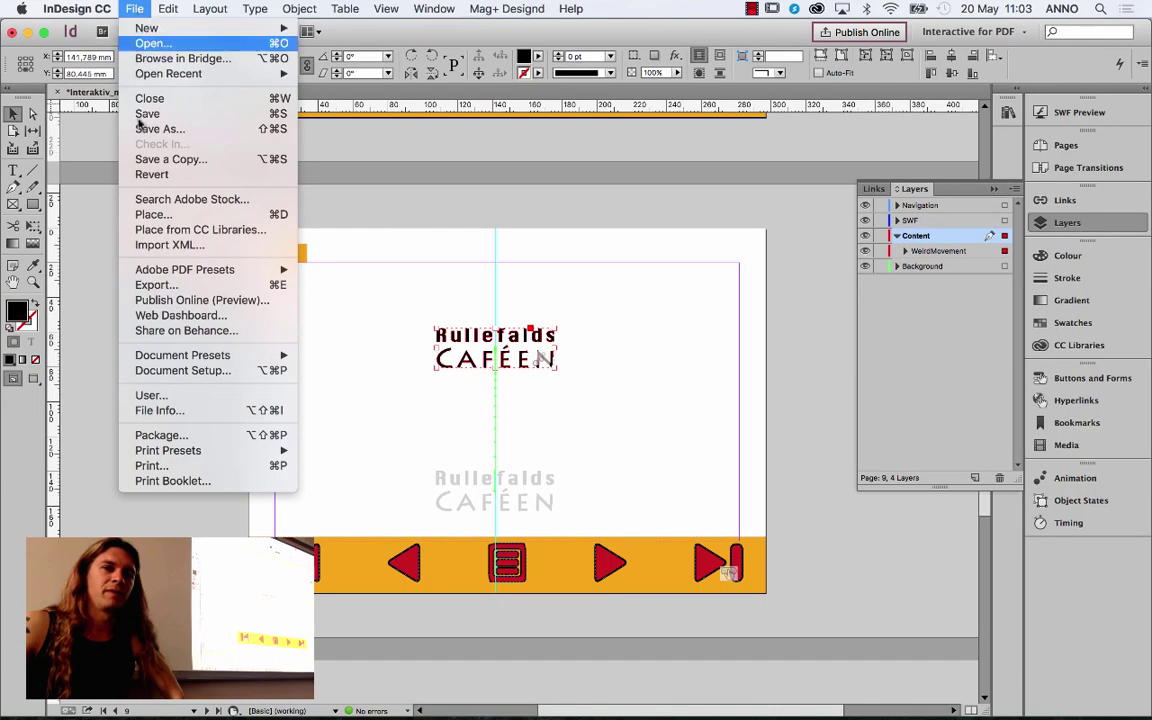
{"action": "left_click", "coordinate": [133, 9]}
{"action": "left_click", "coordinate": [157, 285]}
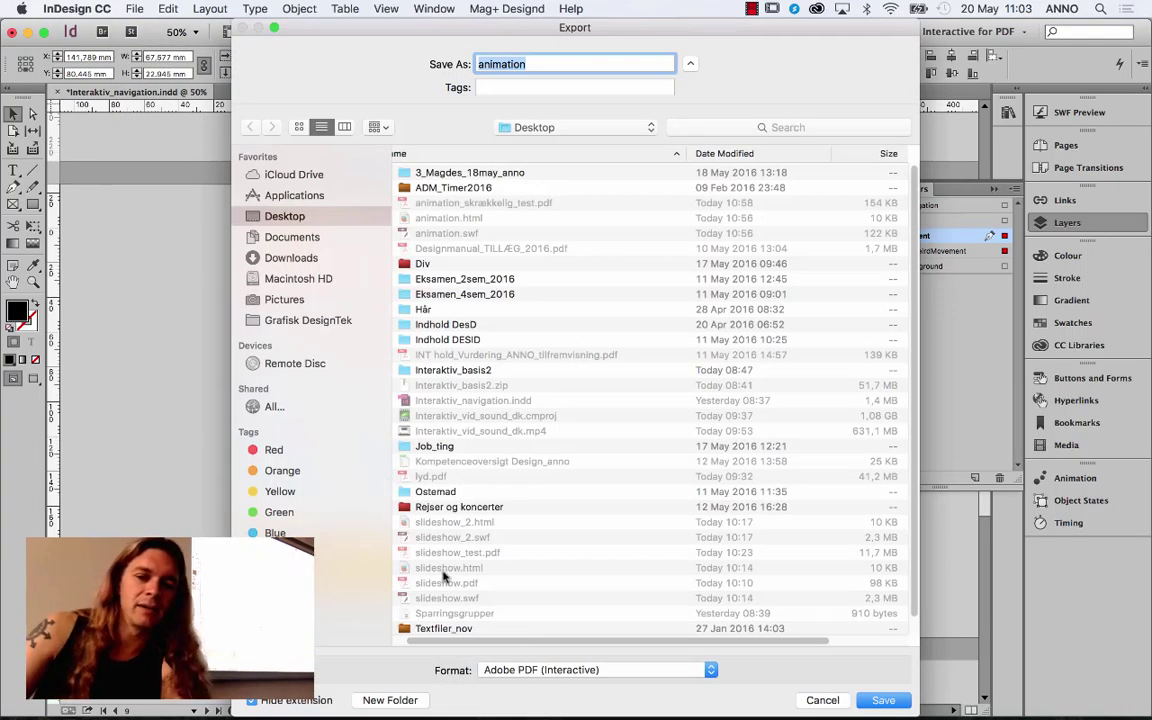
{"action": "left_click", "coordinate": [575, 680]}
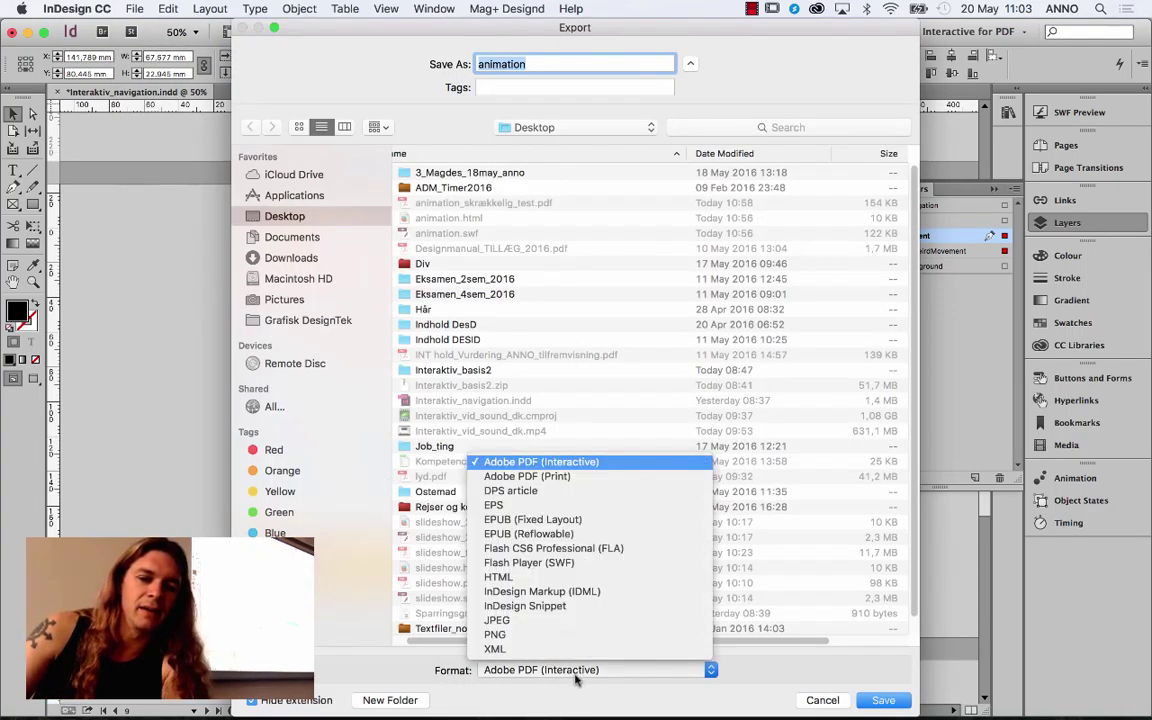
{"action": "left_click", "coordinate": [537, 565]}
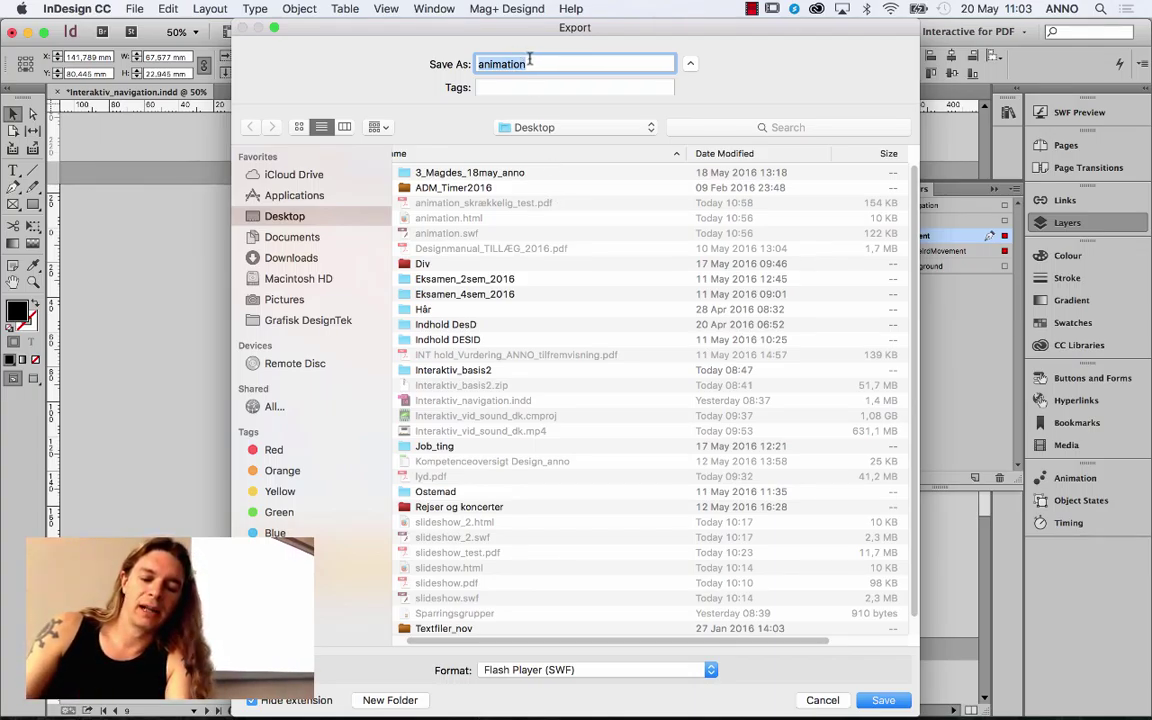
{"action": "left_click", "coordinate": [530, 62]}
{"action": "type", "text": "_ok"}
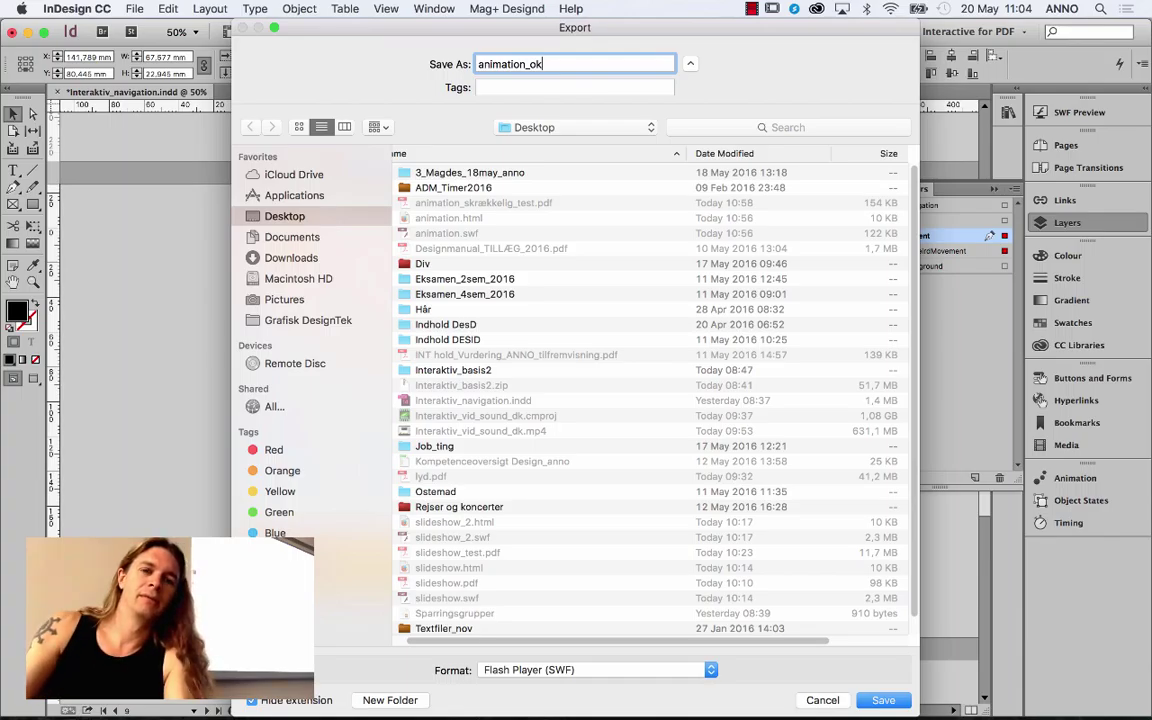
{"action": "left_click", "coordinate": [883, 700]}
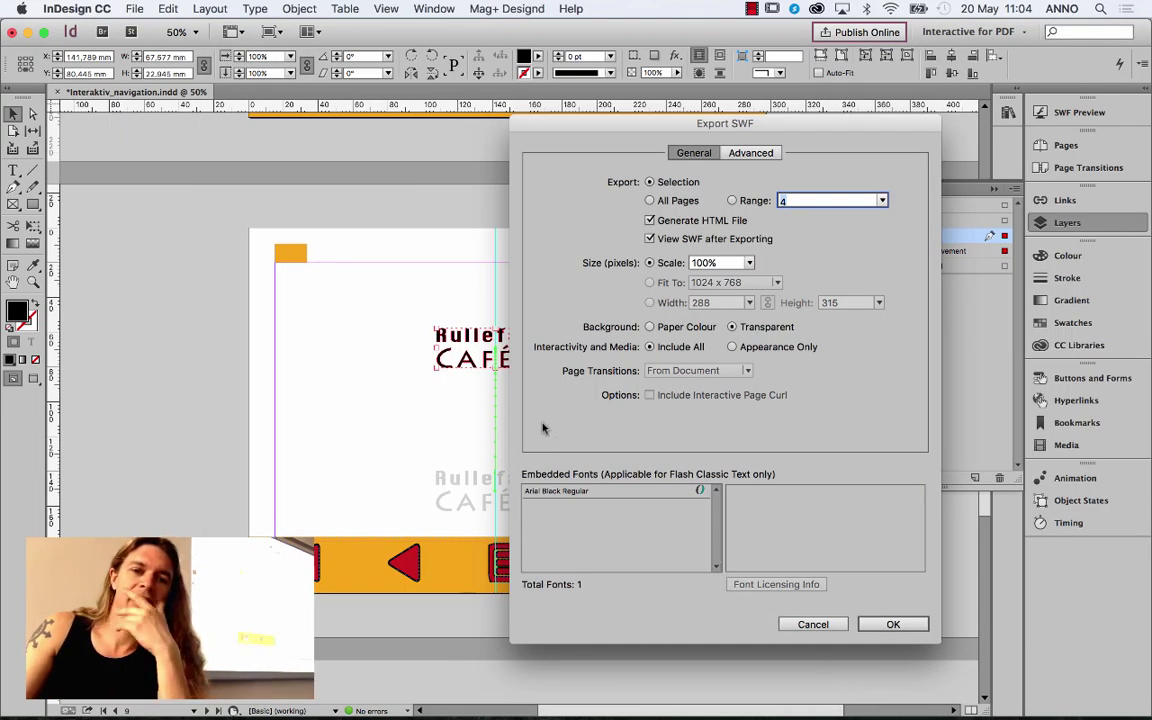
{"action": "left_click", "coordinate": [910, 626]}
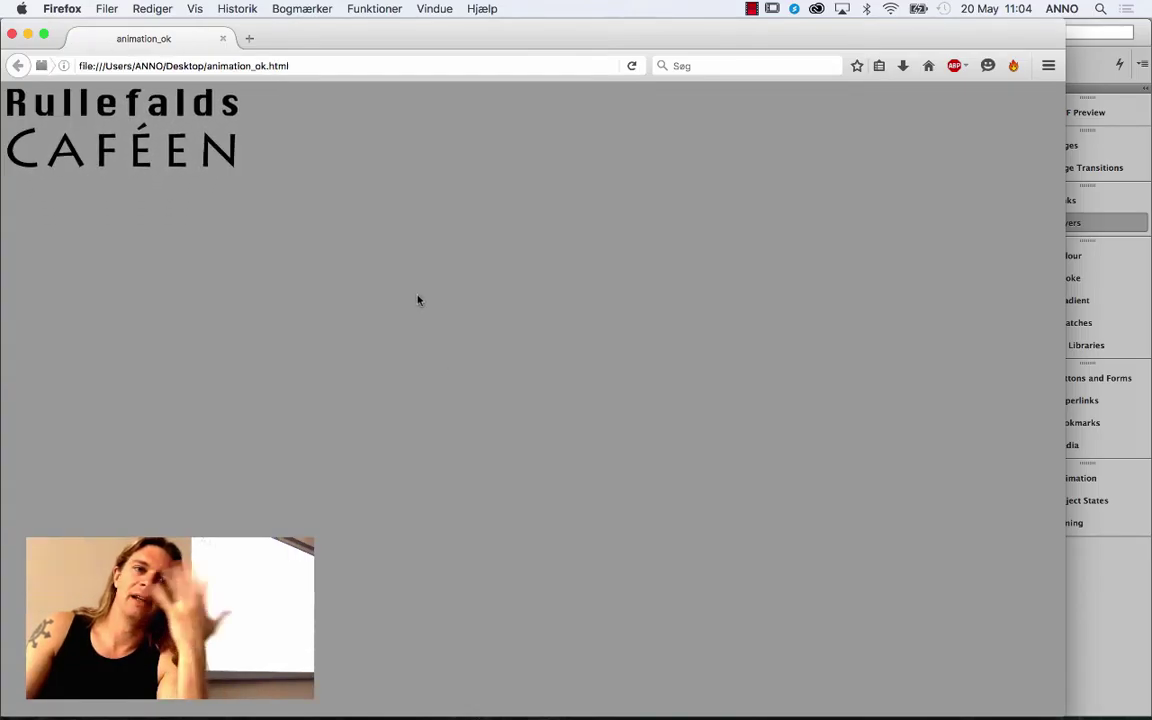
{"action": "left_click", "coordinate": [13, 35]}
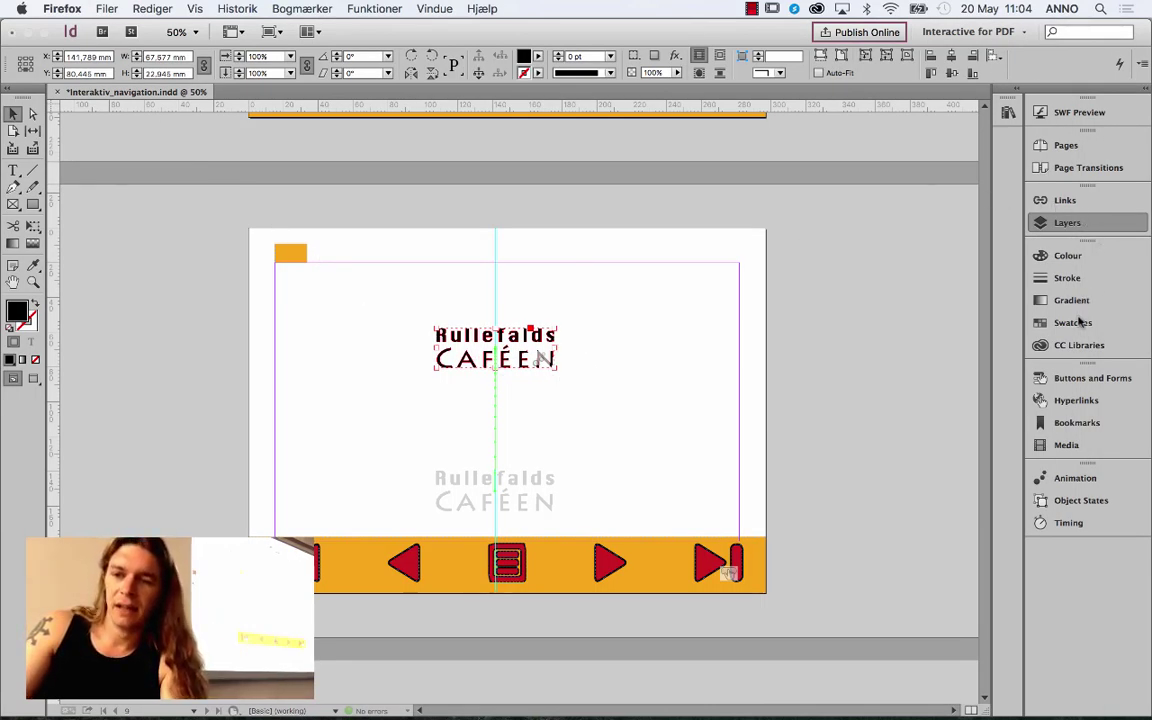
Step: Try hiding the WeirdMovement object on the Content layer and restore it
{"action": "left_click", "coordinate": [1079, 222]}
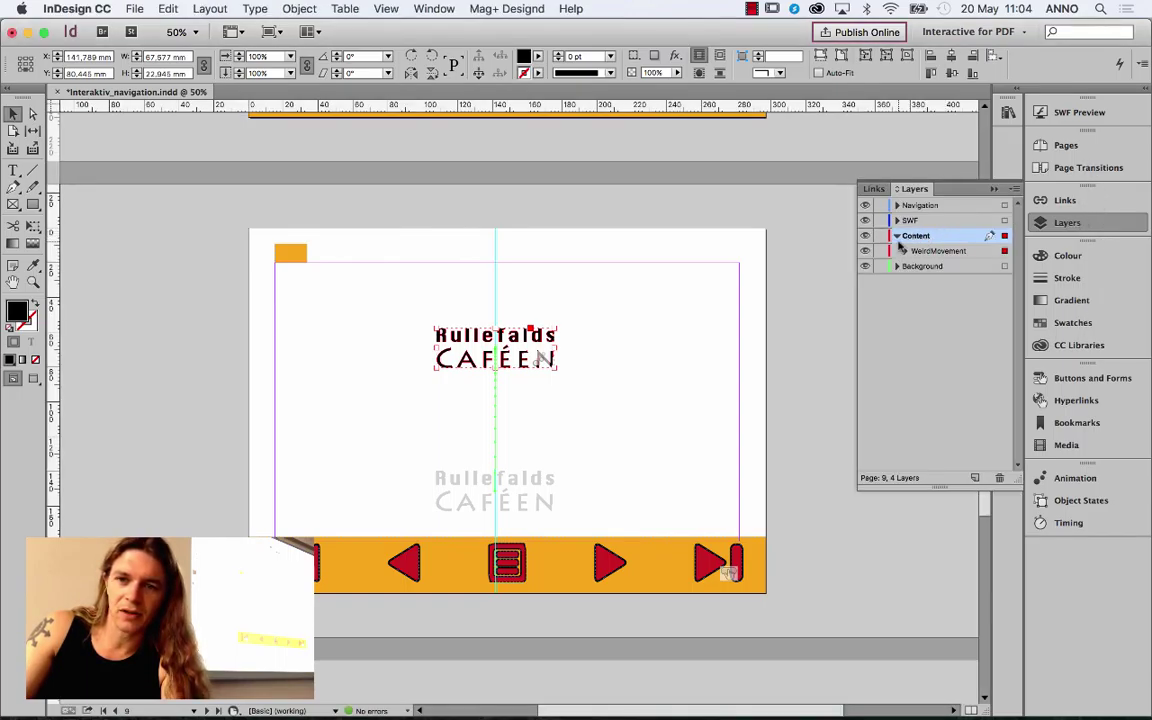
{"action": "left_click", "coordinate": [865, 251]}
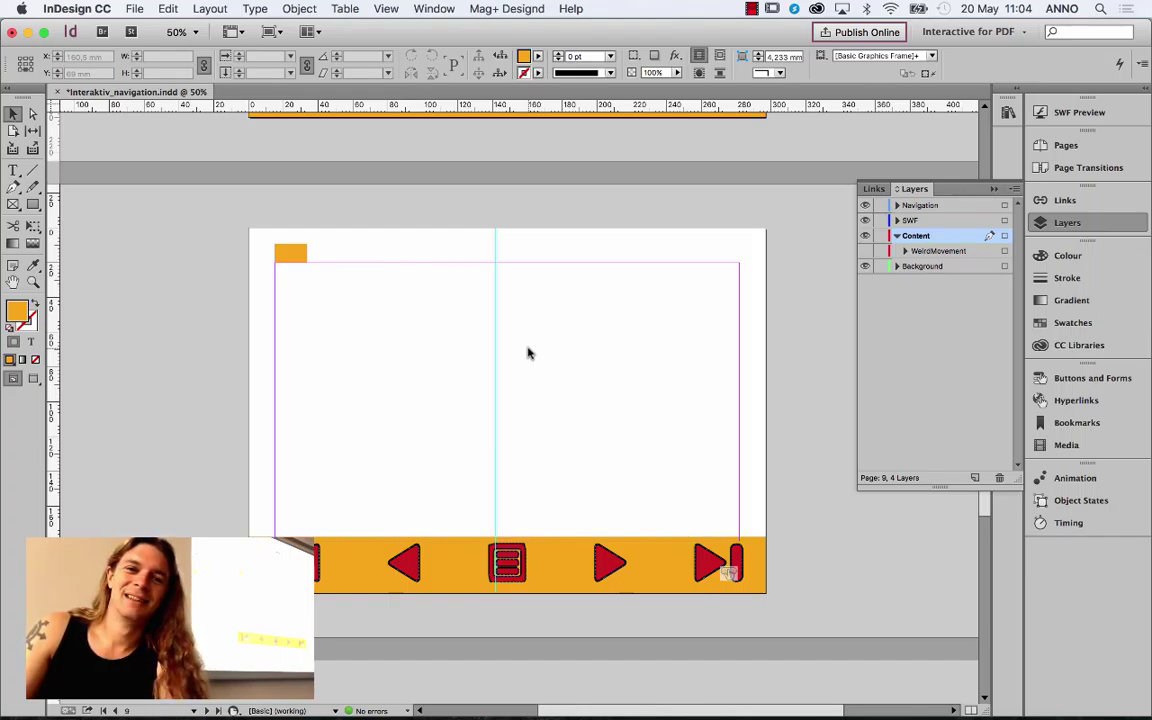
{"action": "key", "text": "ctrl+v"}
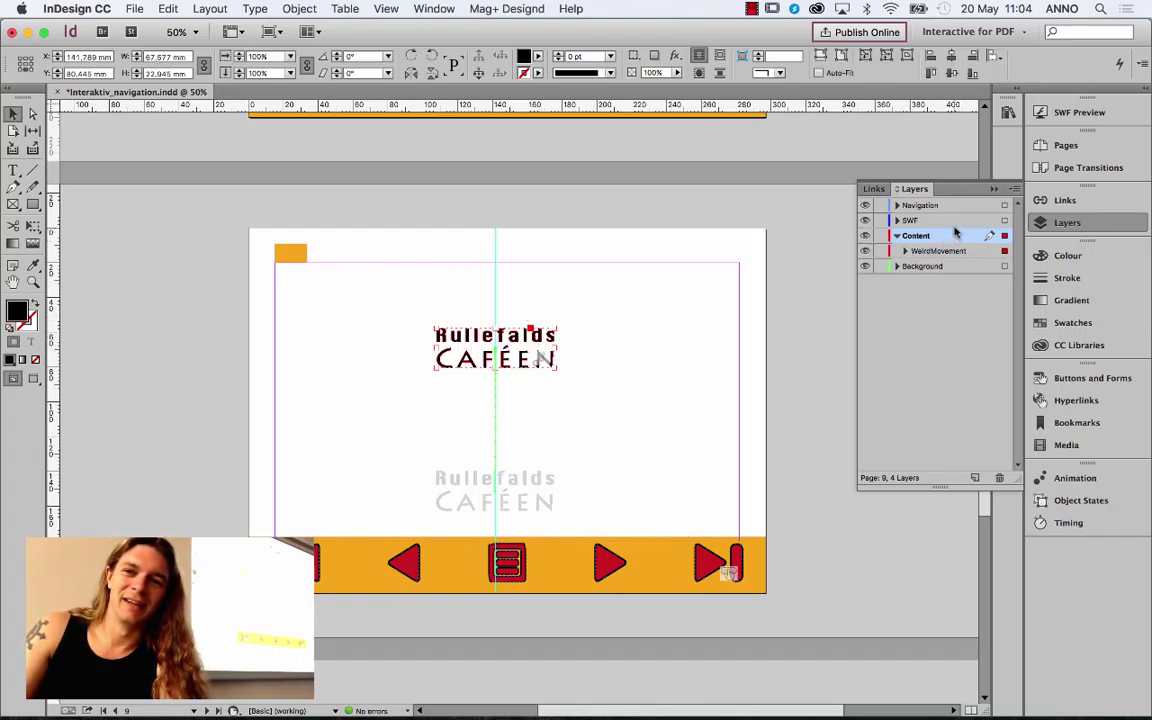
Step: Add a horizontal guide along the logo's upper edge on the SWF layer
{"action": "left_click", "coordinate": [945, 220]}
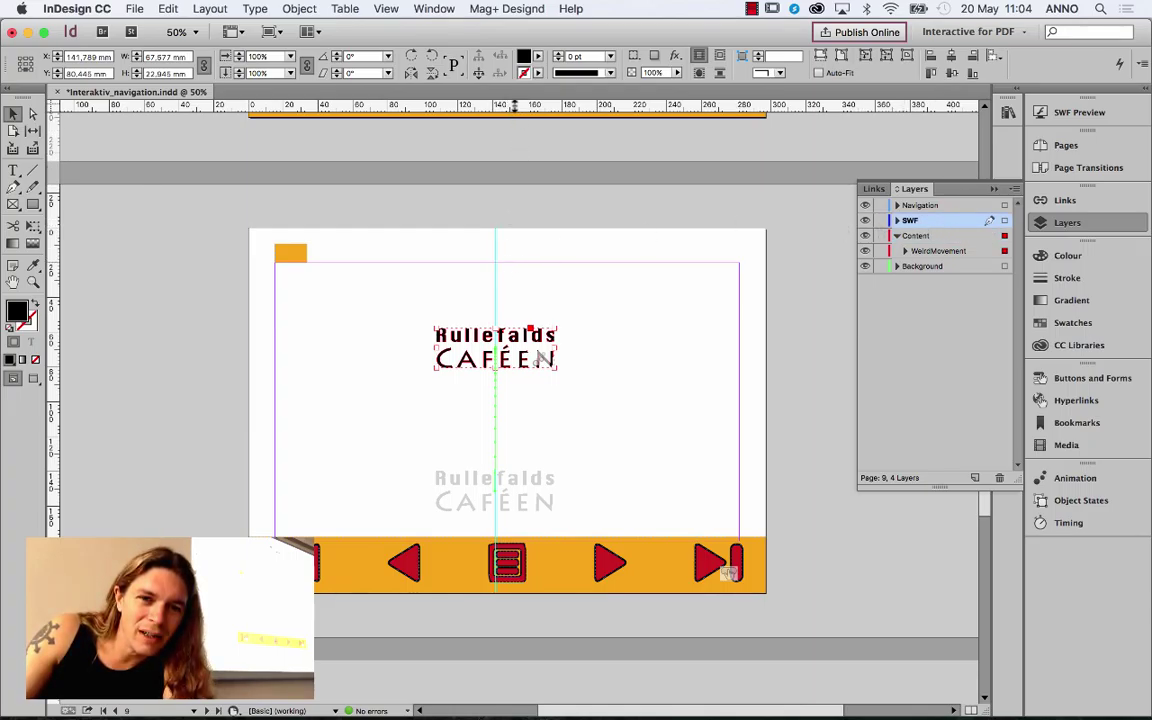
{"action": "left_click_drag", "start_coordinate": [535, 104], "coordinate": [513, 327]}
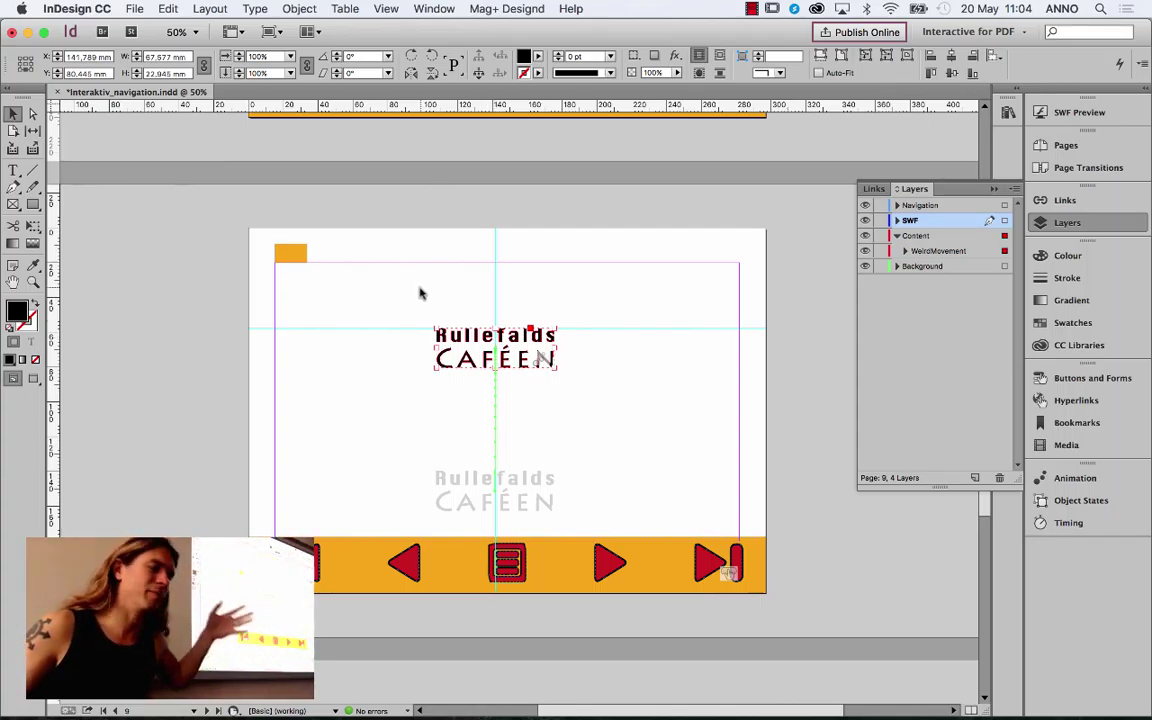
Step: Place animation_ok.swf on the SWF layer, centred on the vertical guide at about X 142 mm, Y 161 mm, with the WeirdMovement object hidden
{"action": "left_click", "coordinate": [131, 8]}
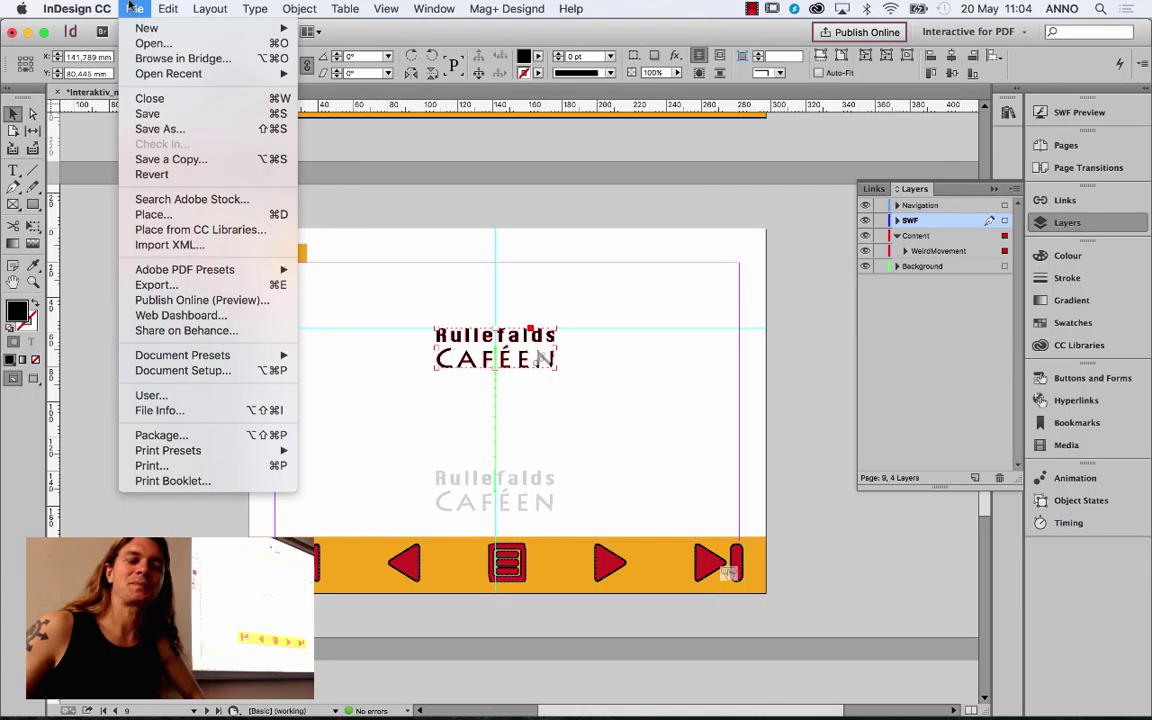
{"action": "left_click", "coordinate": [150, 214]}
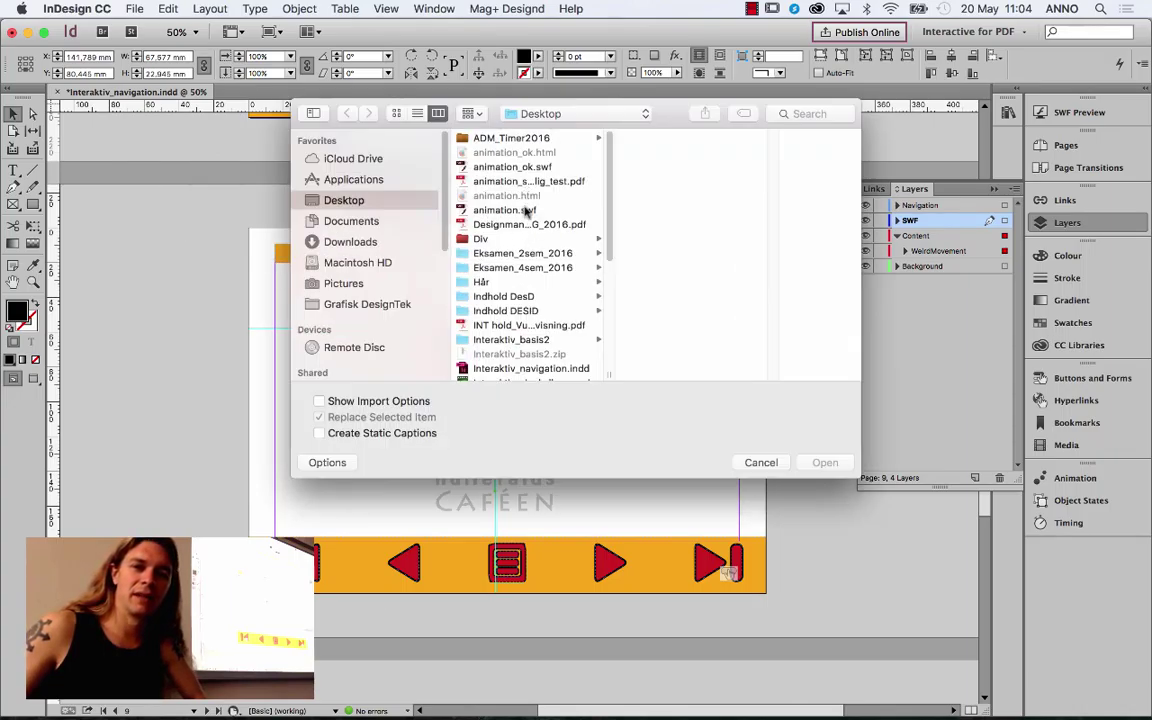
{"action": "left_click", "coordinate": [522, 170]}
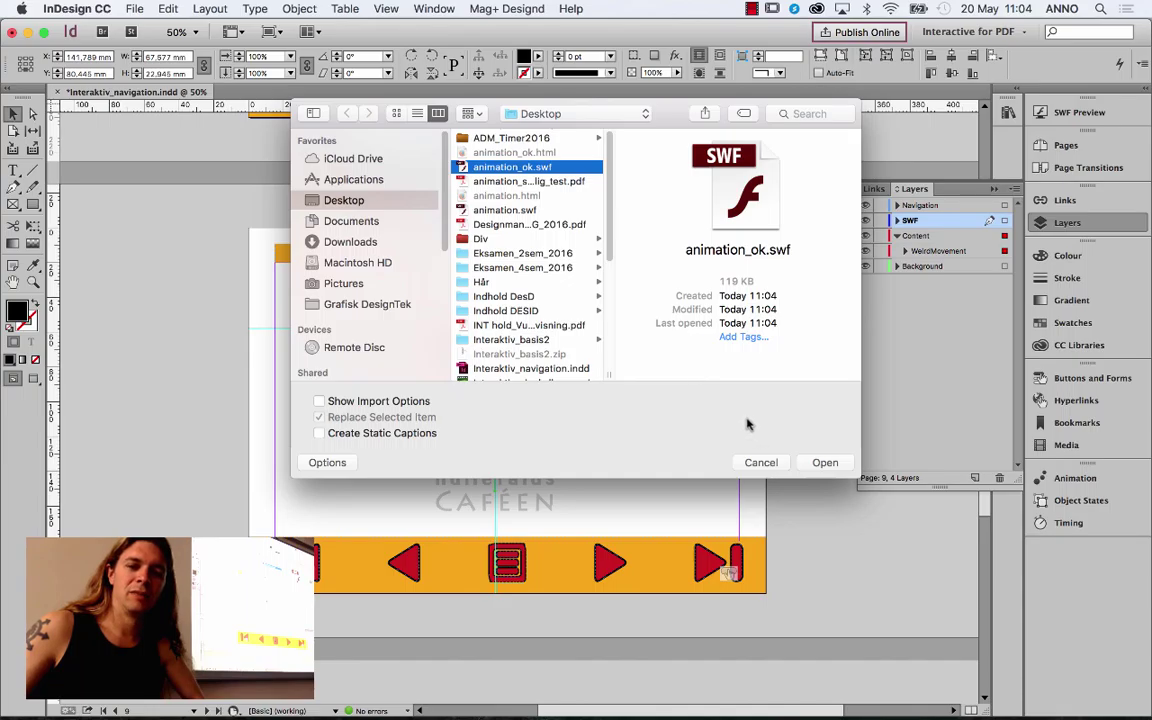
{"action": "left_click", "coordinate": [824, 462]}
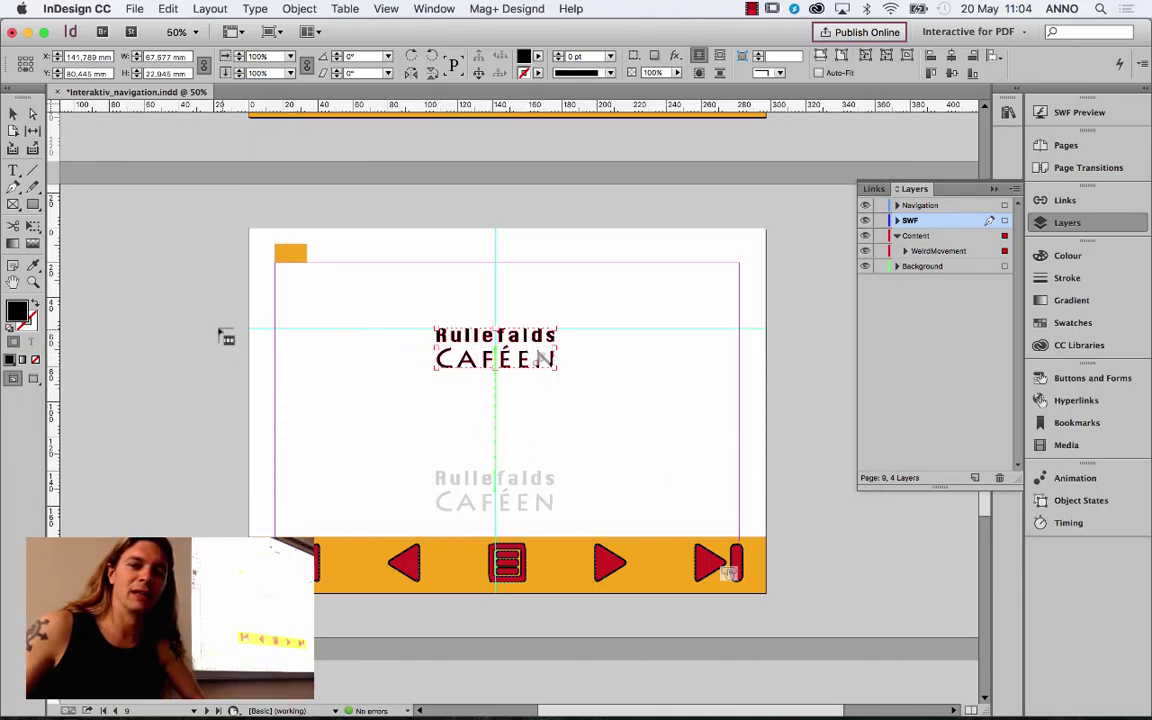
{"action": "left_click", "coordinate": [238, 253]}
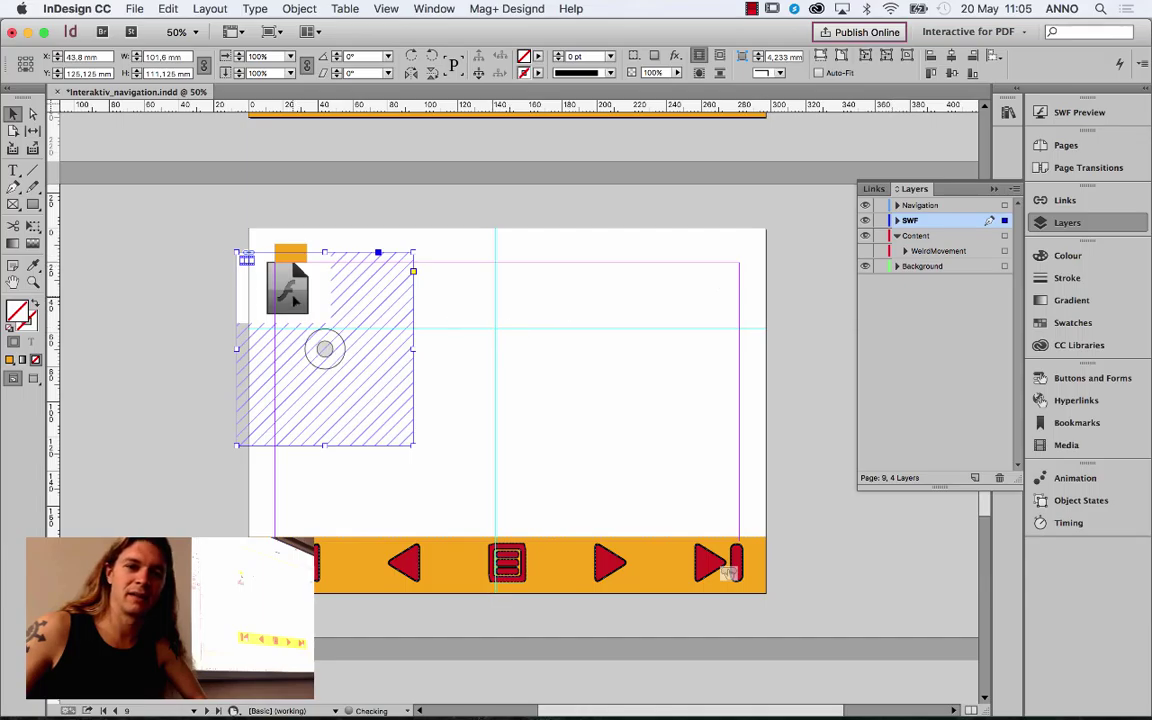
{"action": "mouse_move", "coordinate": [368, 289]}
{"action": "left_mouse_down"}
{"action": "mouse_move", "coordinate": [476, 351]}
{"action": "mouse_move", "coordinate": [541, 366]}
{"action": "mouse_move", "coordinate": [531, 368]}
{"action": "mouse_move", "coordinate": [540, 351]}
{"action": "left_mouse_up"}
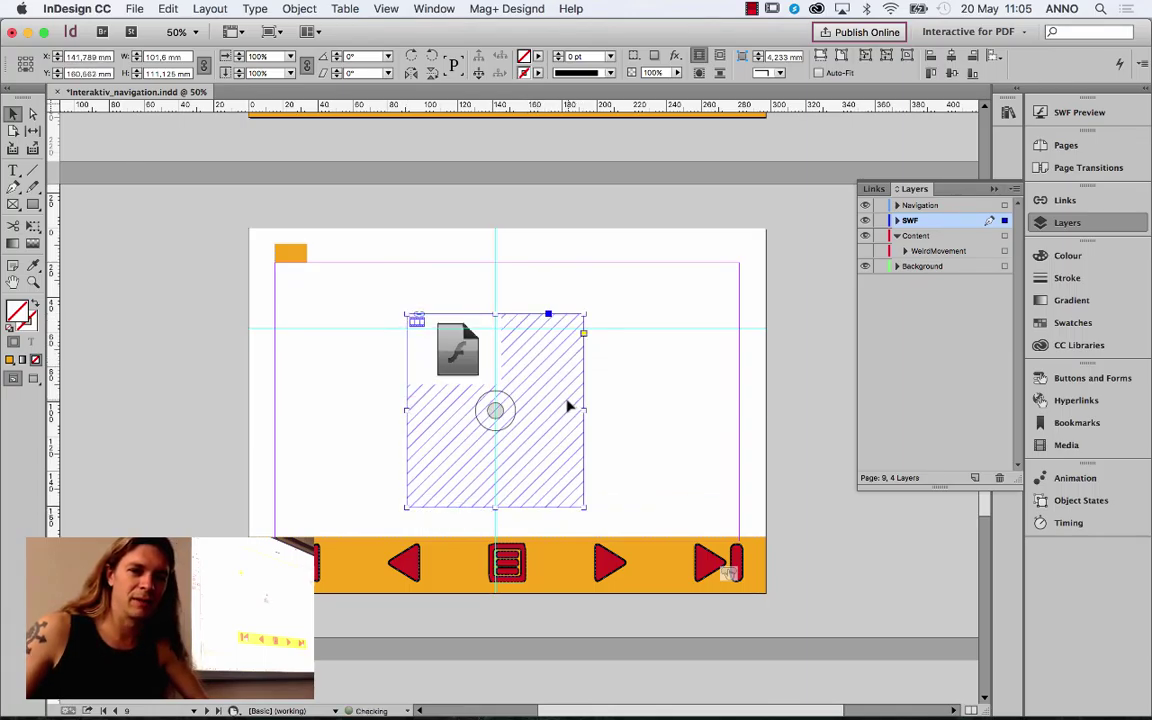
{"action": "left_click", "coordinate": [1062, 444]}
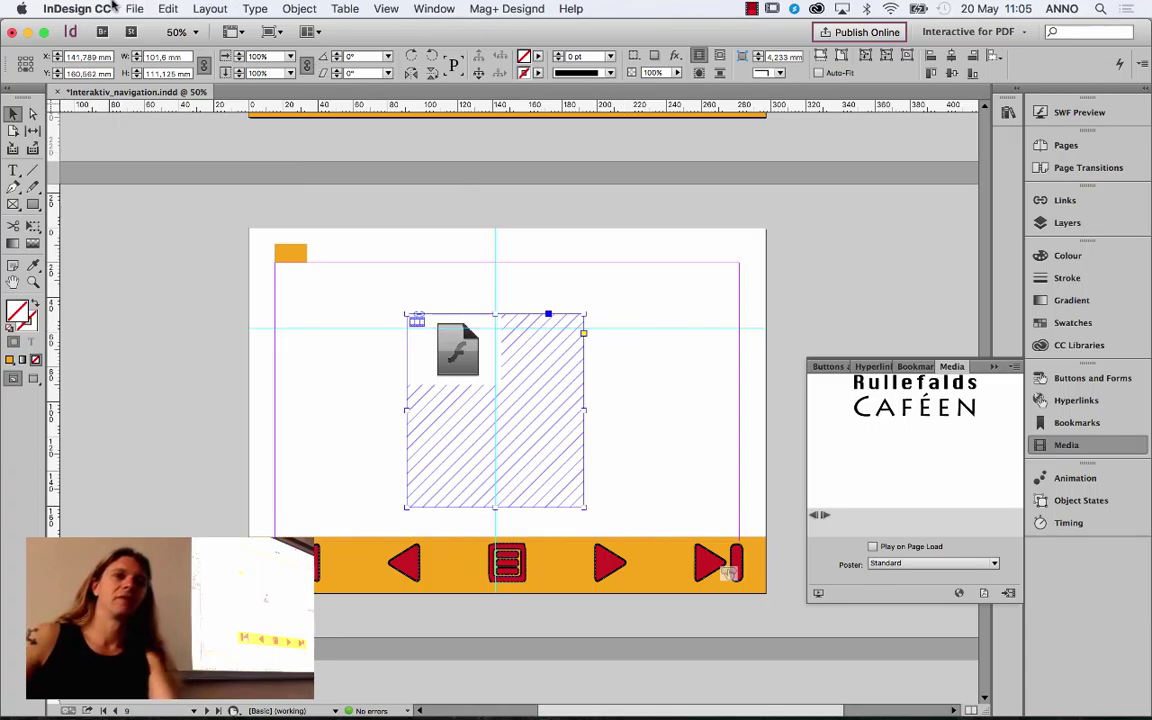
Step: Export all pages to the Desktop as an Adobe PDF (Interactive) file named animation_godtest
{"action": "left_click", "coordinate": [134, 9]}
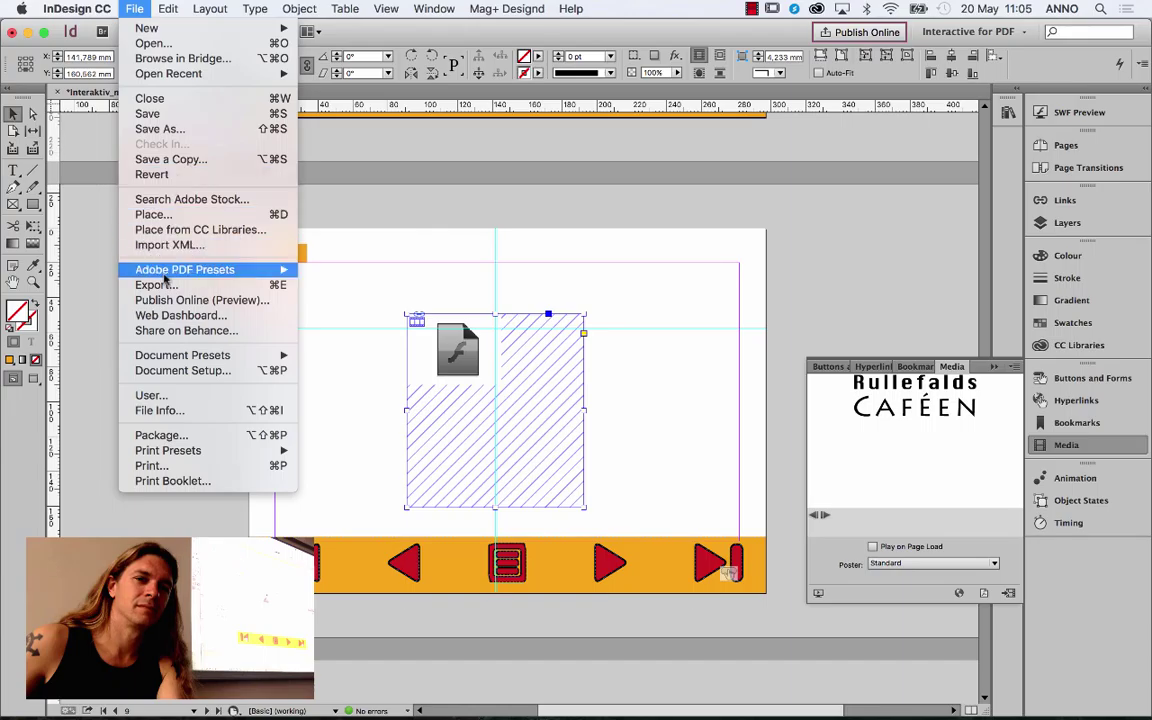
{"action": "left_click", "coordinate": [265, 285]}
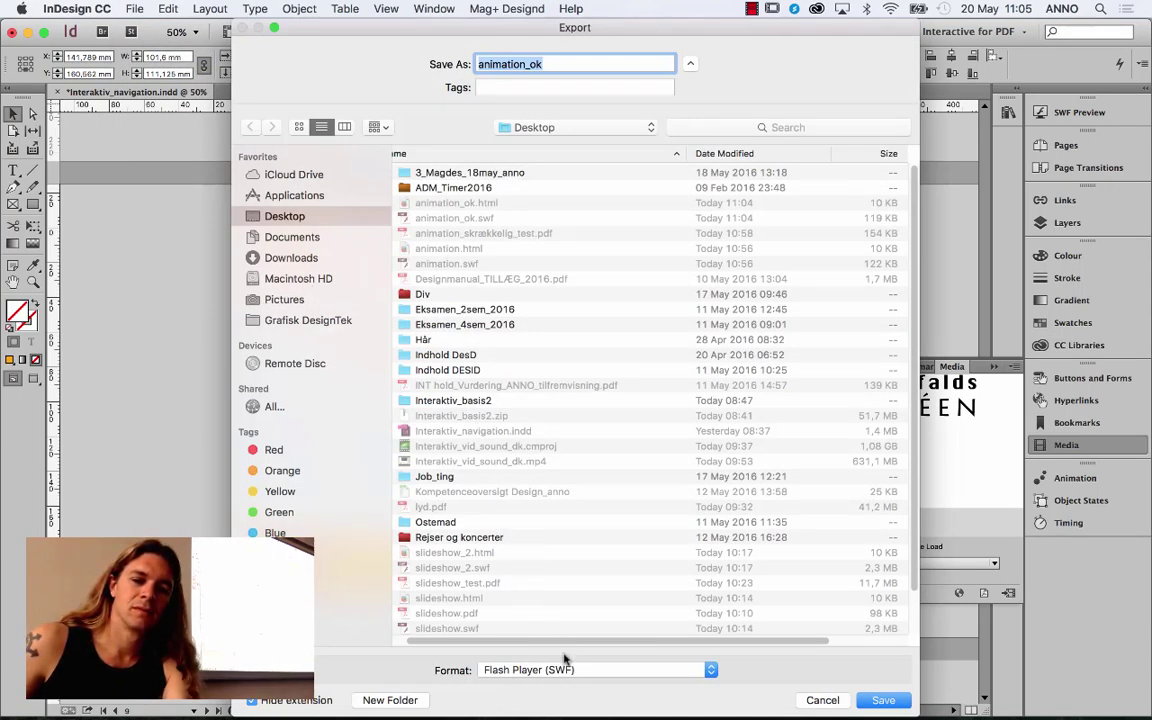
{"action": "left_click", "coordinate": [565, 664]}
{"action": "left_click", "coordinate": [540, 617]}
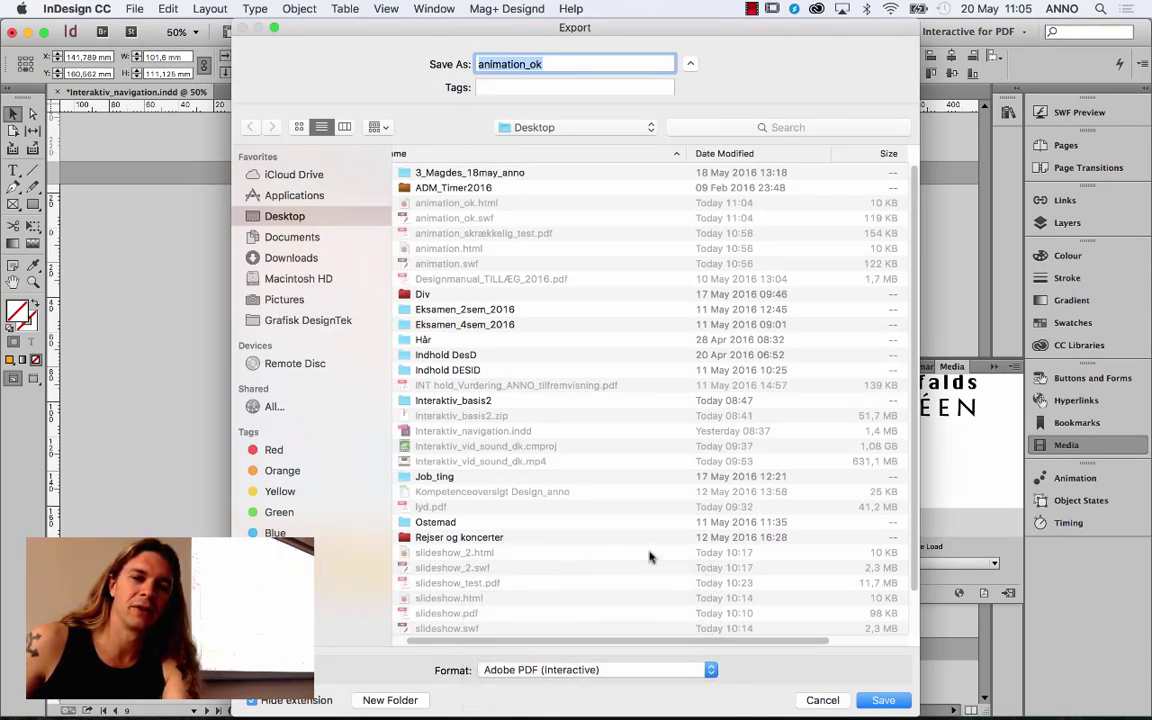
{"action": "key", "text": "Right"}
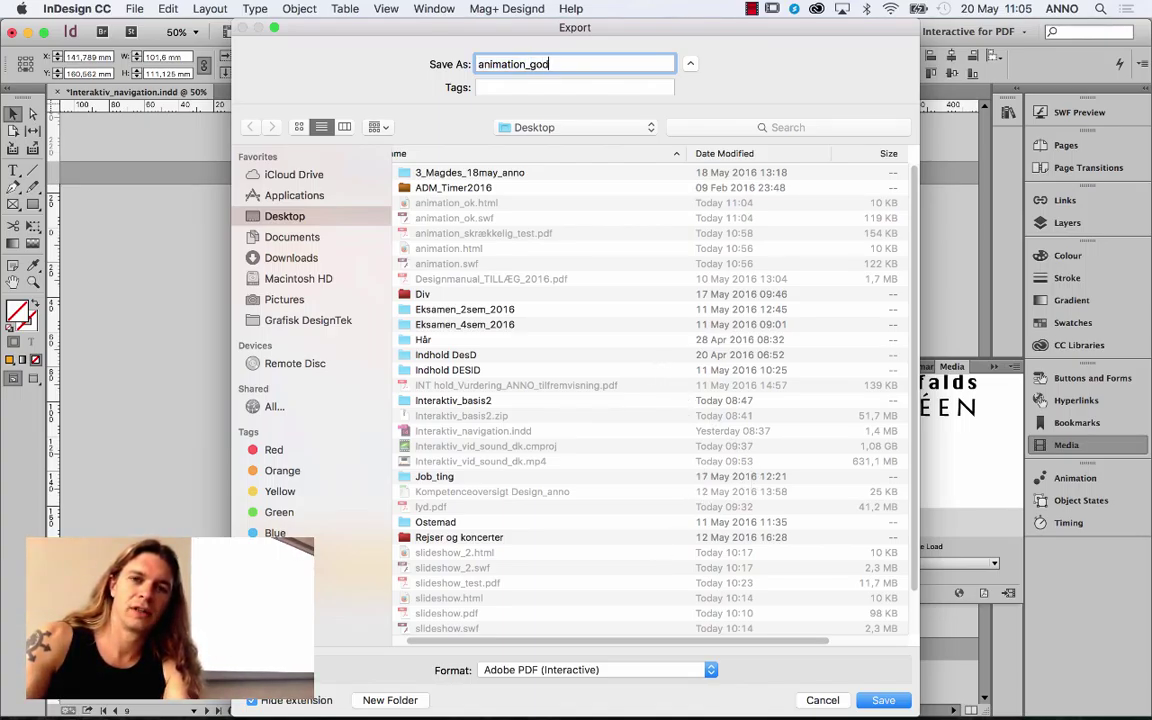
{"action": "left_click", "coordinate": [884, 700]}
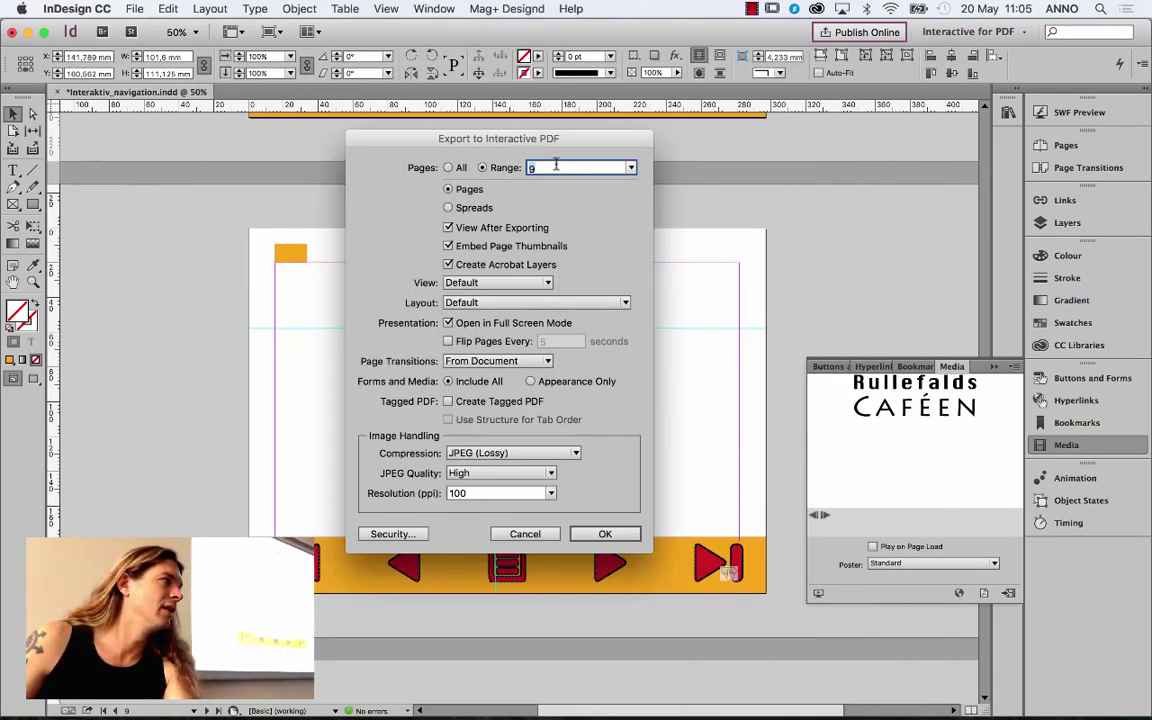
{"action": "left_click", "coordinate": [448, 167]}
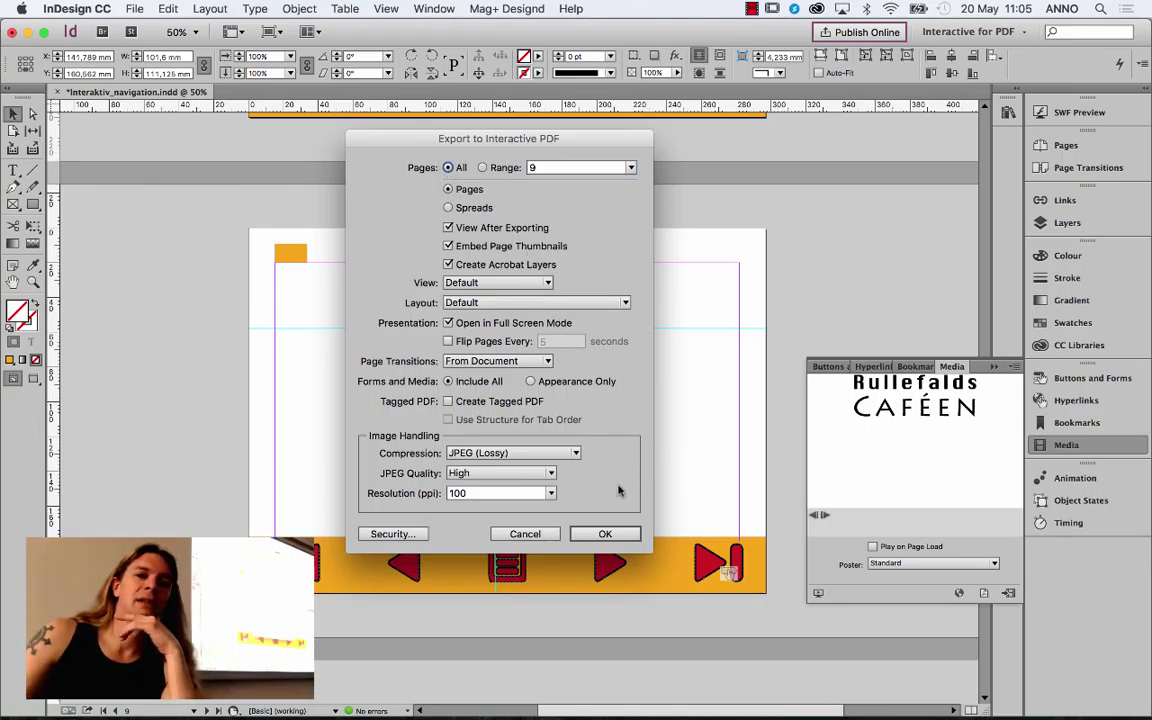
{"action": "left_click", "coordinate": [620, 536]}
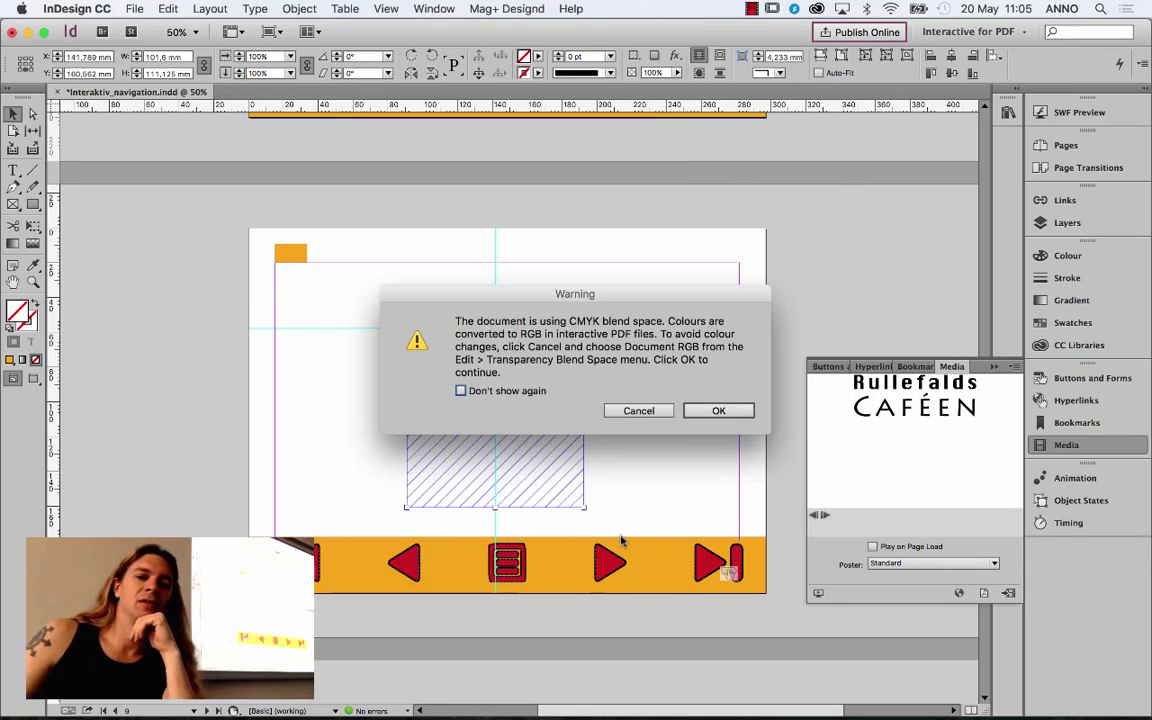
{"action": "left_click", "coordinate": [712, 410]}
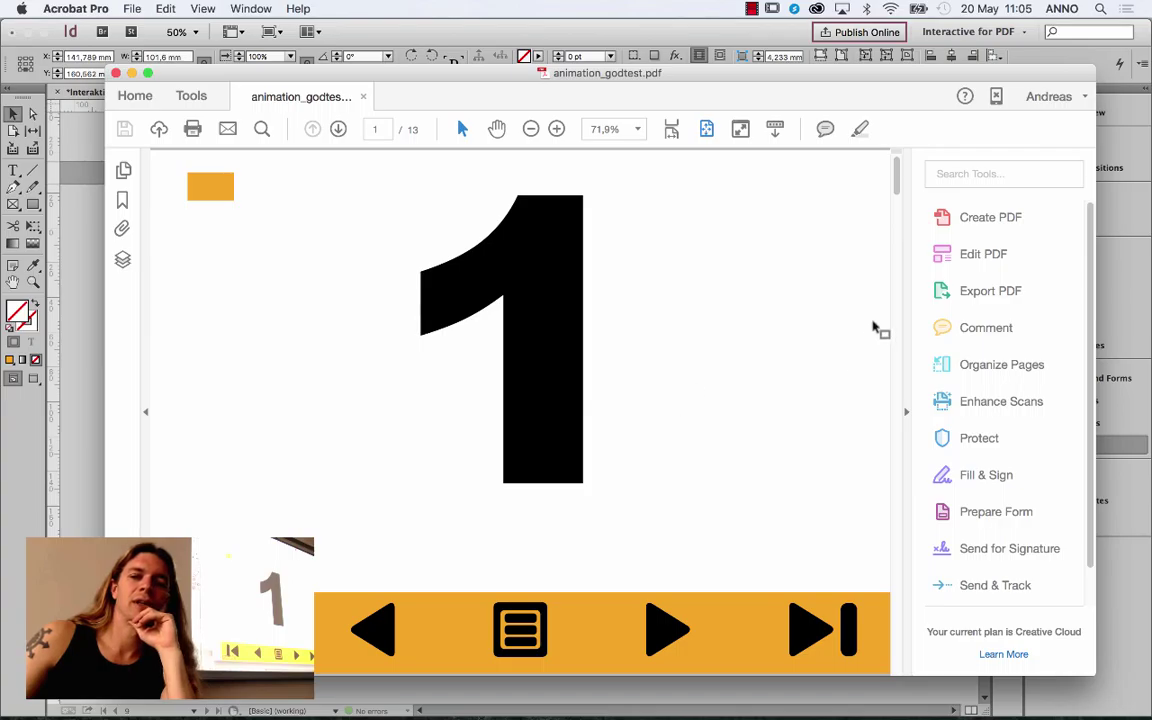
Step: Set the SWF on PDF page 9 to enable when its page is opened, with a transparent background, and check its playback
{"action": "scroll", "coordinate": [897, 321], "scroll_direction": "down", "scroll_amount": 2}
{"action": "scroll", "coordinate": [897, 321], "scroll_direction": "down", "scroll_amount": 2}
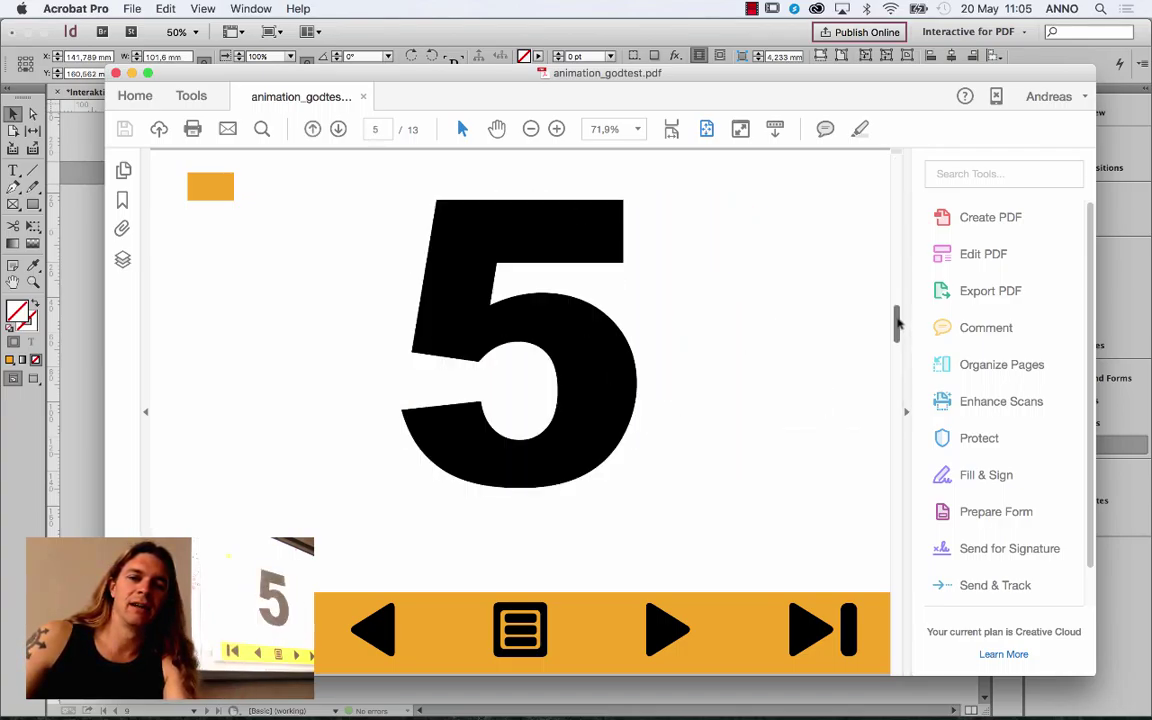
{"action": "left_click_drag", "start_coordinate": [897, 316], "coordinate": [897, 465]}
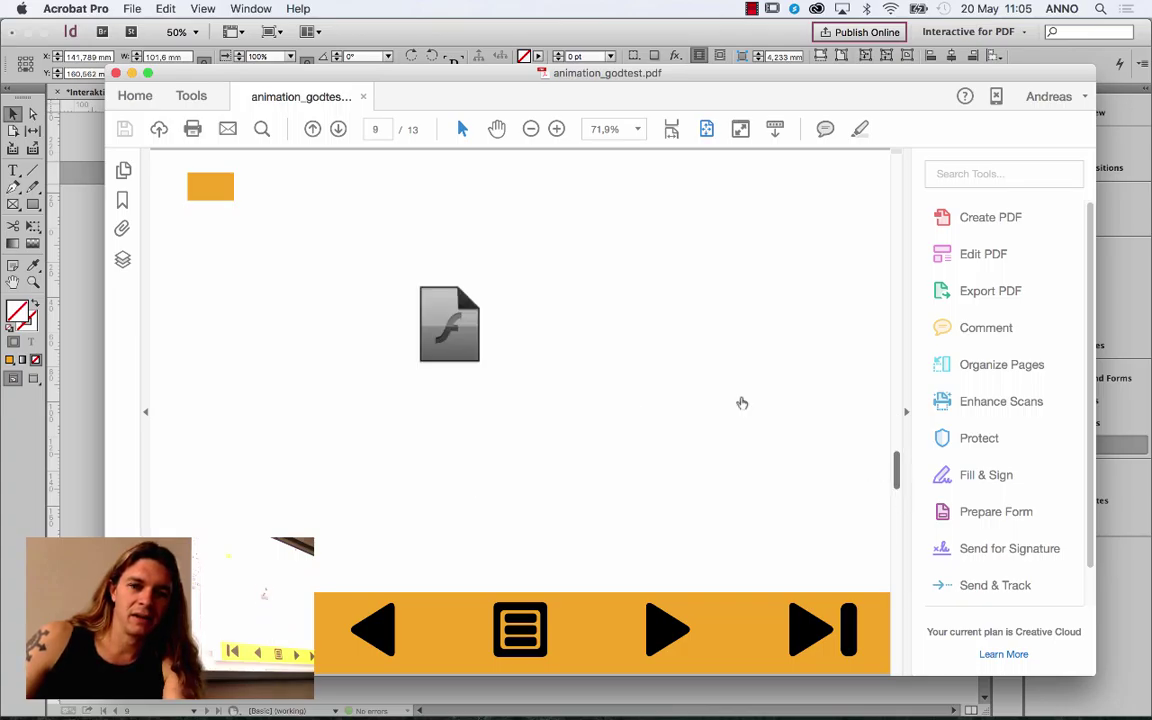
{"action": "right_click", "coordinate": [478, 340]}
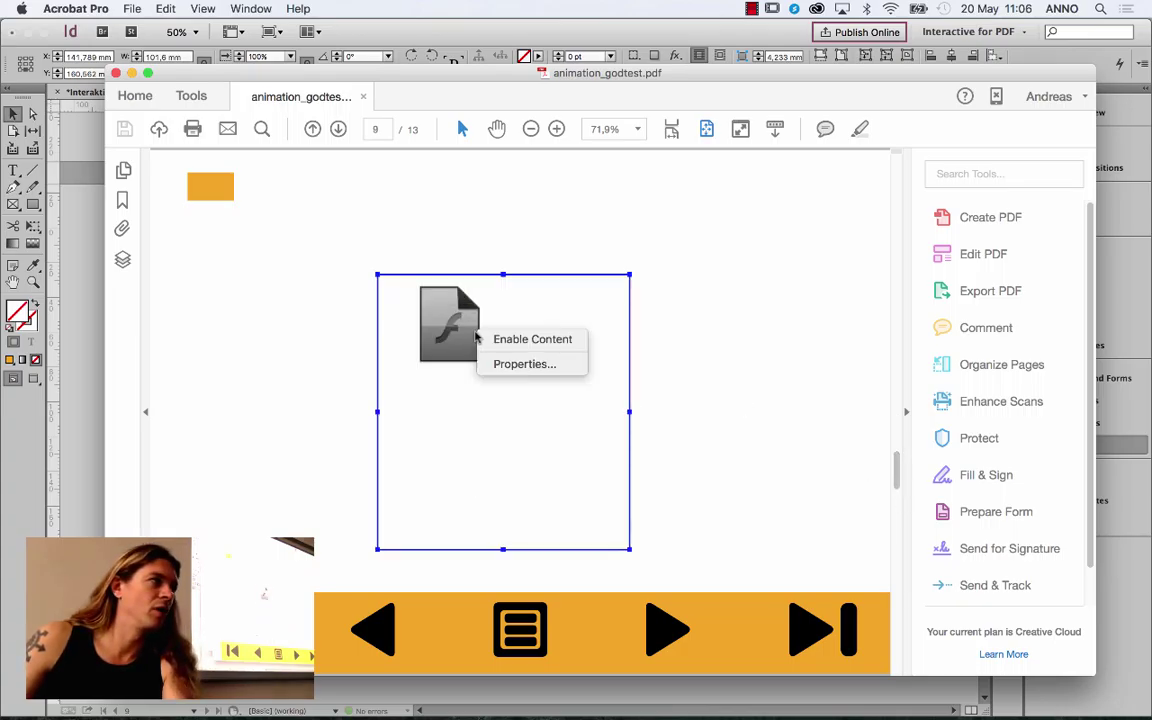
{"action": "left_click", "coordinate": [522, 364]}
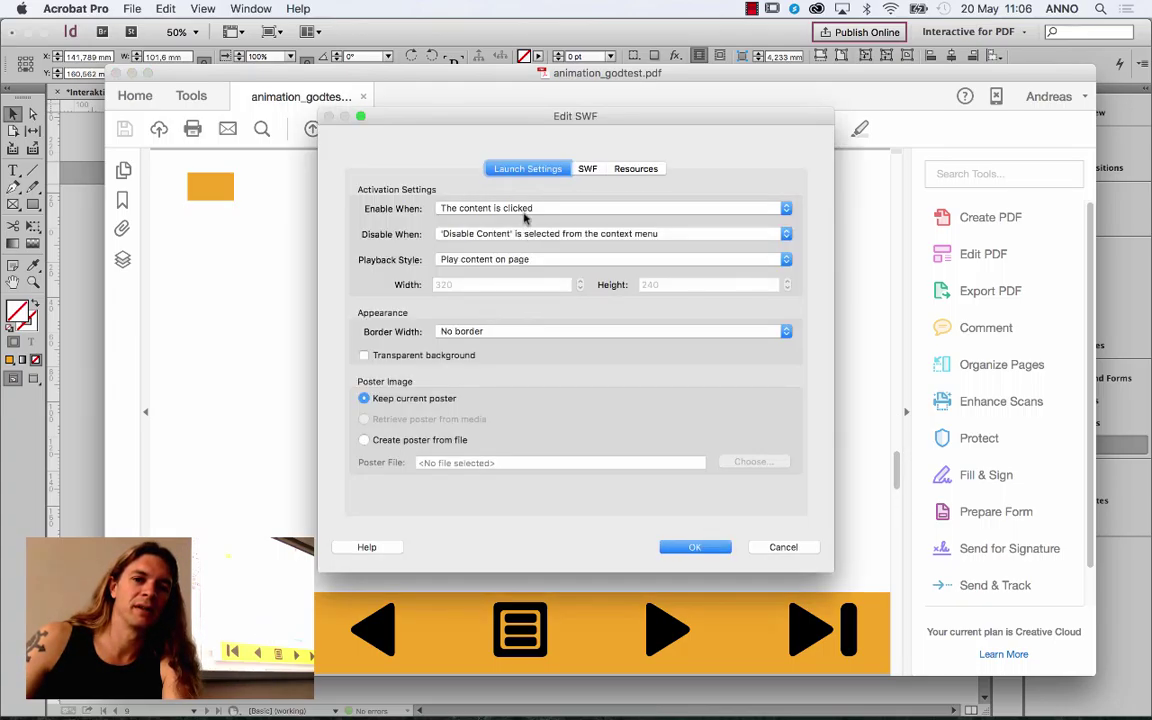
{"action": "left_click", "coordinate": [524, 212]}
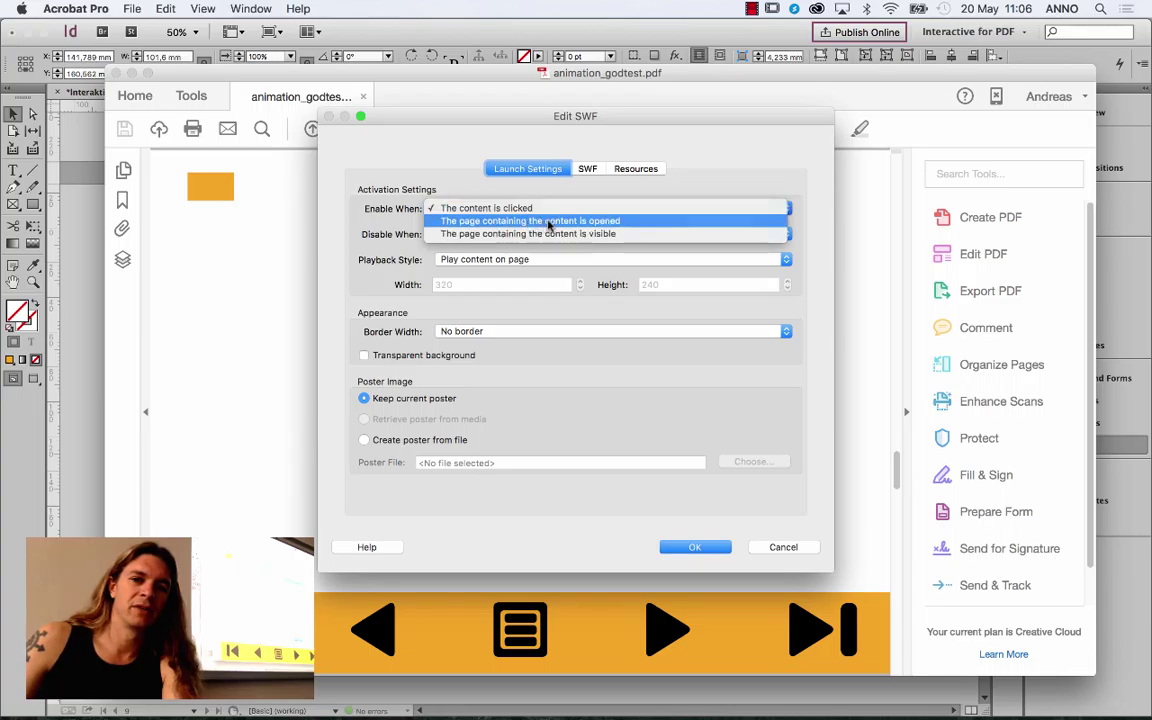
{"action": "left_click", "coordinate": [525, 221]}
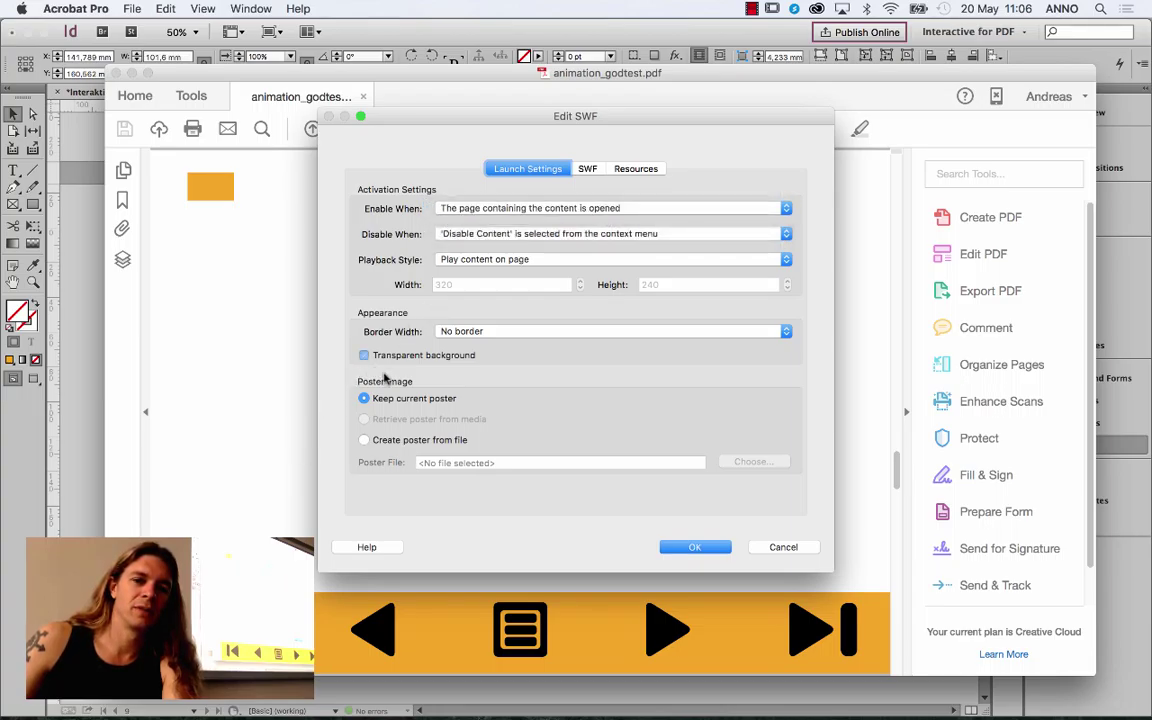
{"action": "left_click", "coordinate": [668, 547]}
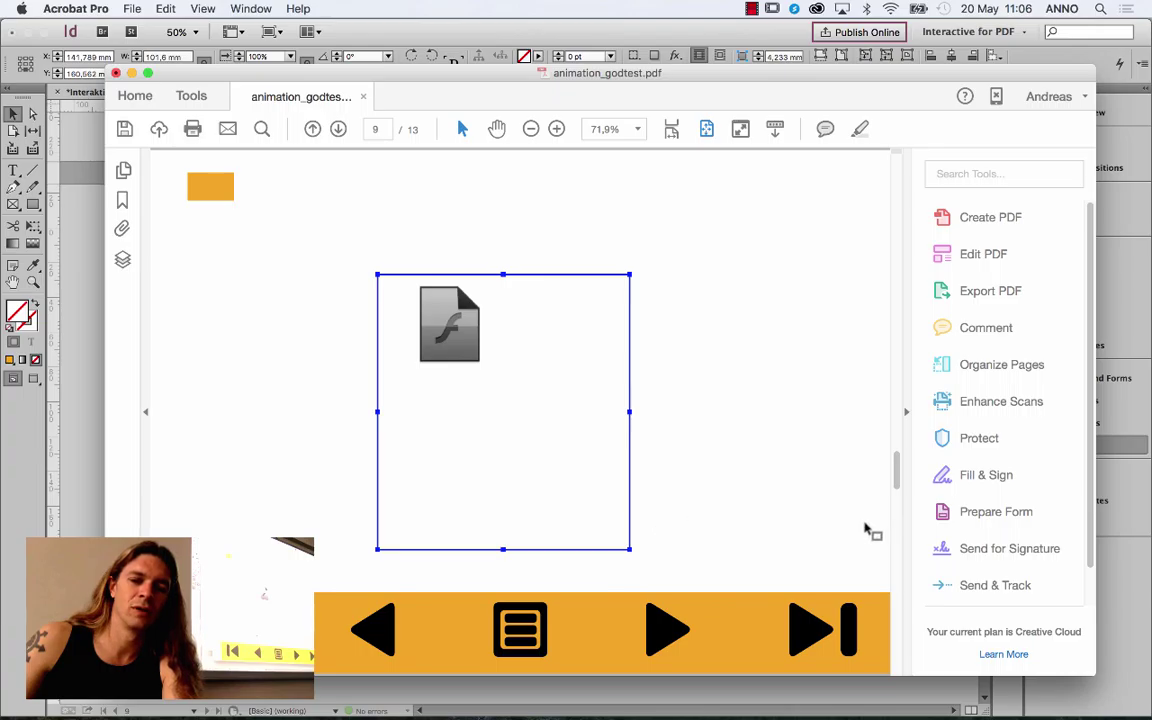
{"action": "scroll", "coordinate": [900, 442], "scroll_direction": "down", "scroll_amount": 3}
{"action": "scroll", "coordinate": [900, 415], "scroll_direction": "up", "scroll_amount": 3}
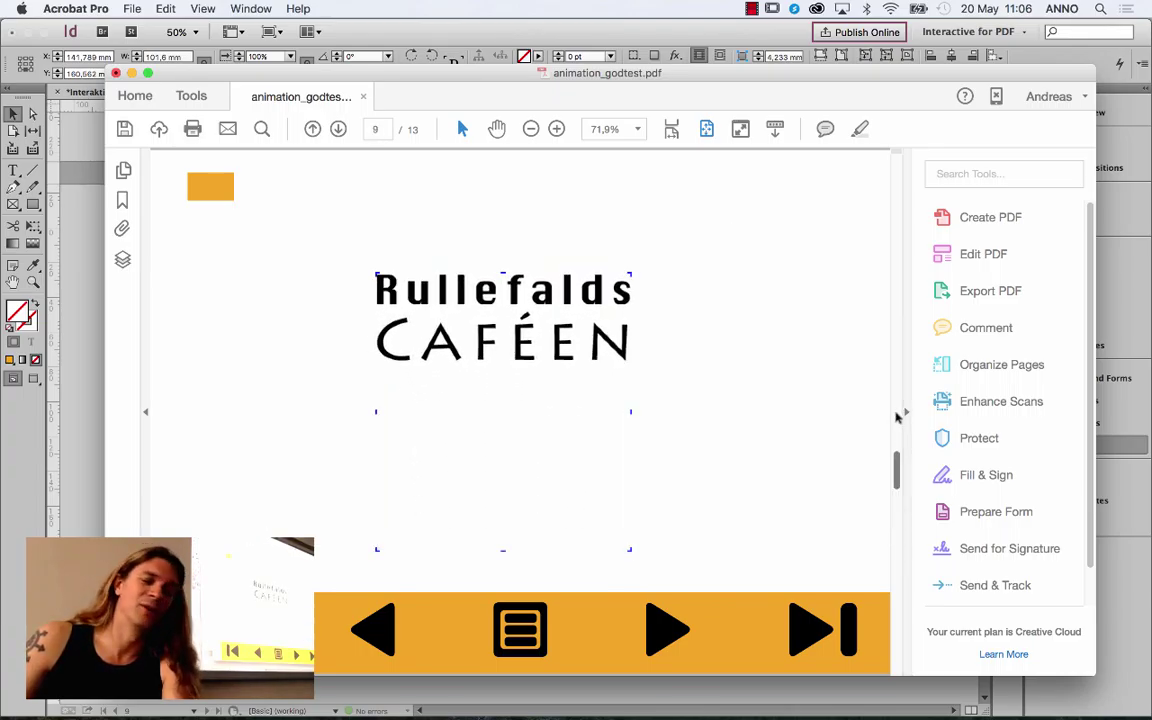
Step: Set the SWF on PDF page 12 to enable when the page containing the content is opened, with a transparent background
{"action": "scroll", "coordinate": [890, 517], "scroll_direction": "down", "scroll_amount": 6}
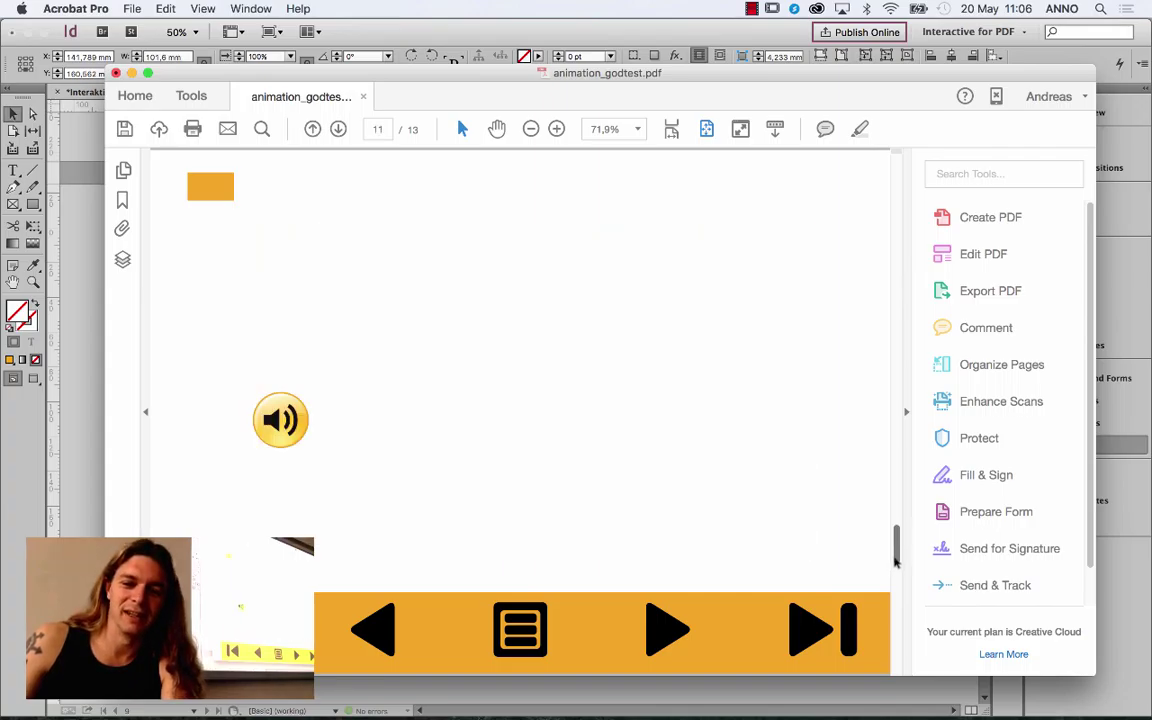
{"action": "scroll", "coordinate": [894, 578], "scroll_direction": "down", "scroll_amount": 3}
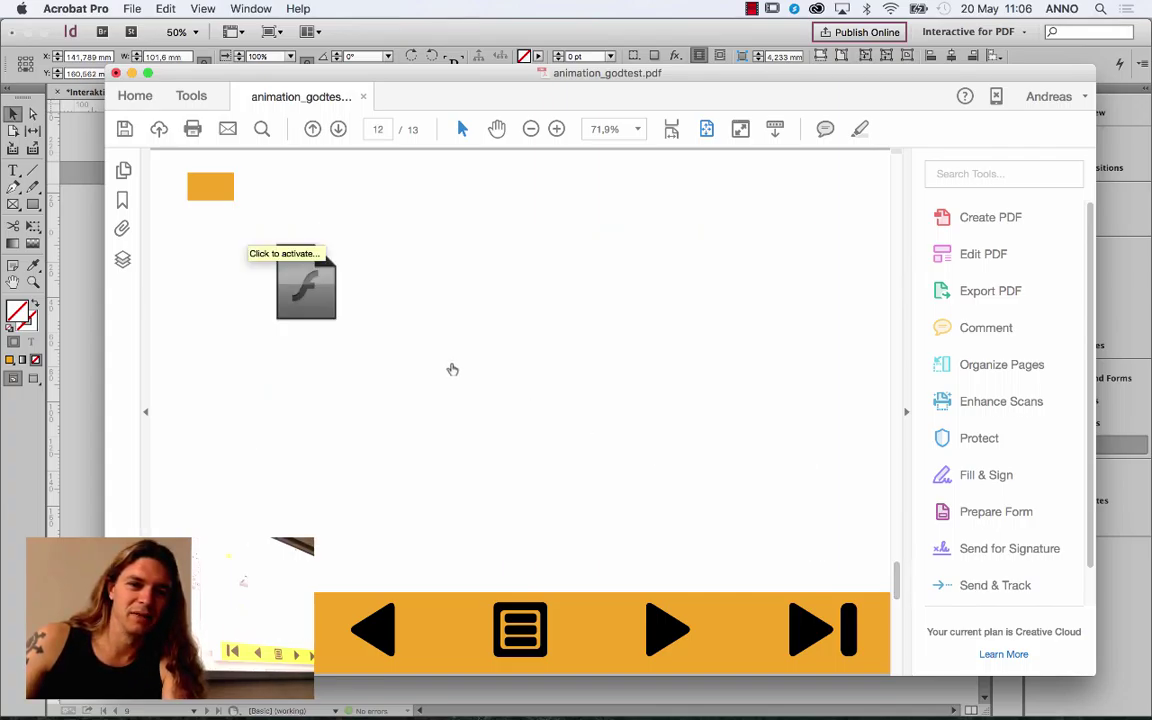
{"action": "right_click", "coordinate": [442, 343]}
{"action": "left_click", "coordinate": [498, 375]}
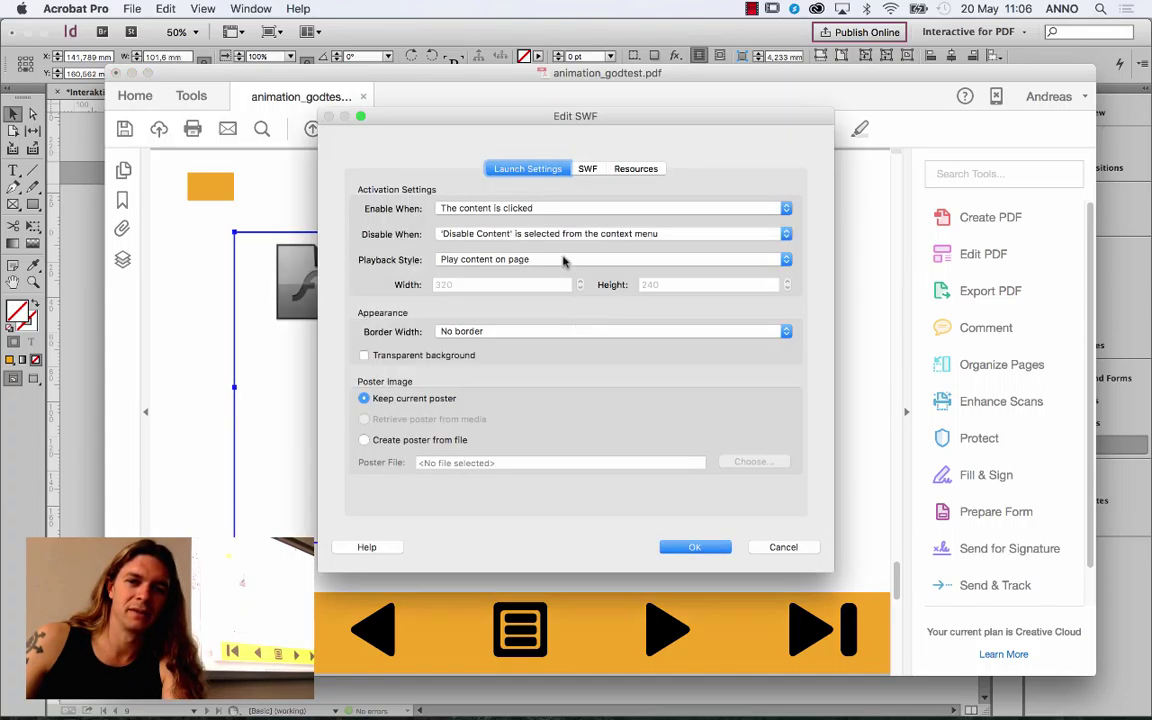
{"action": "left_click", "coordinate": [478, 207]}
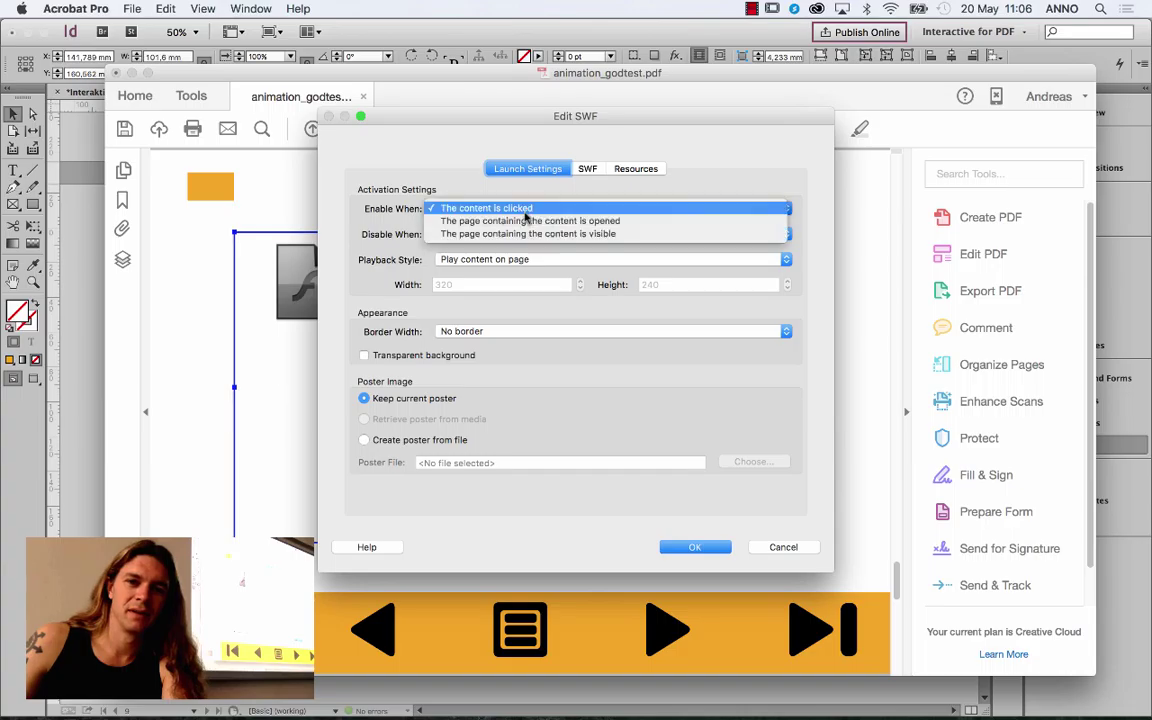
{"action": "left_click", "coordinate": [594, 221]}
{"action": "left_click", "coordinate": [364, 355]}
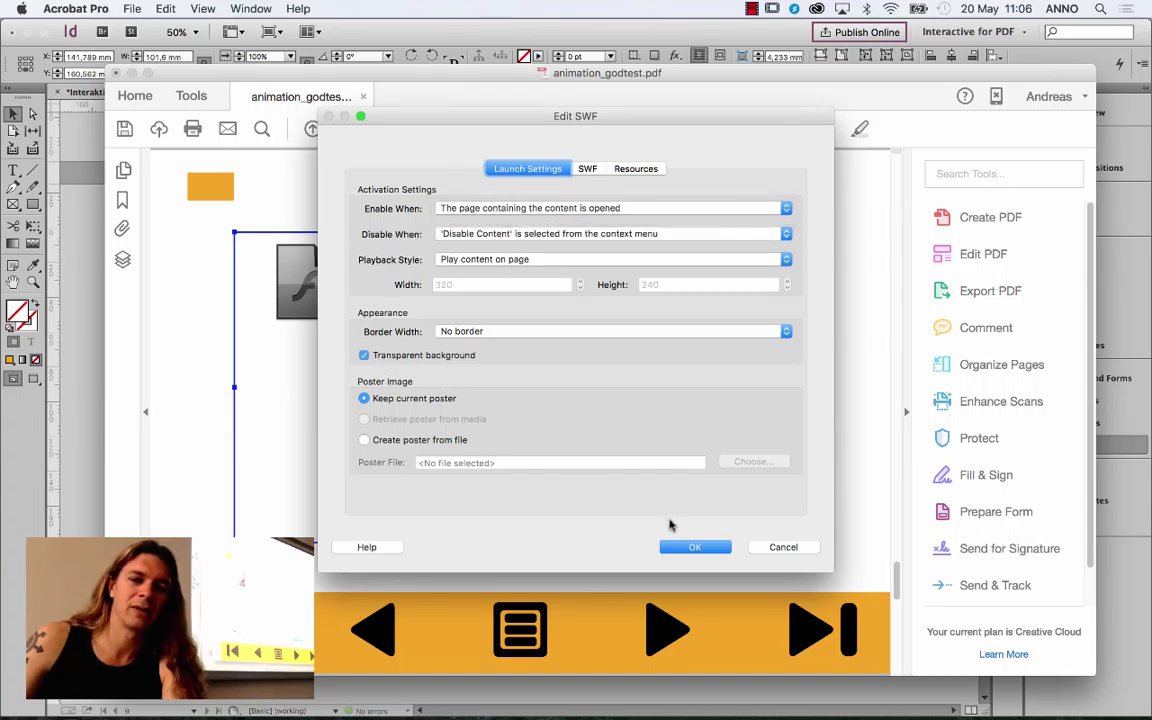
{"action": "left_click", "coordinate": [693, 547]}
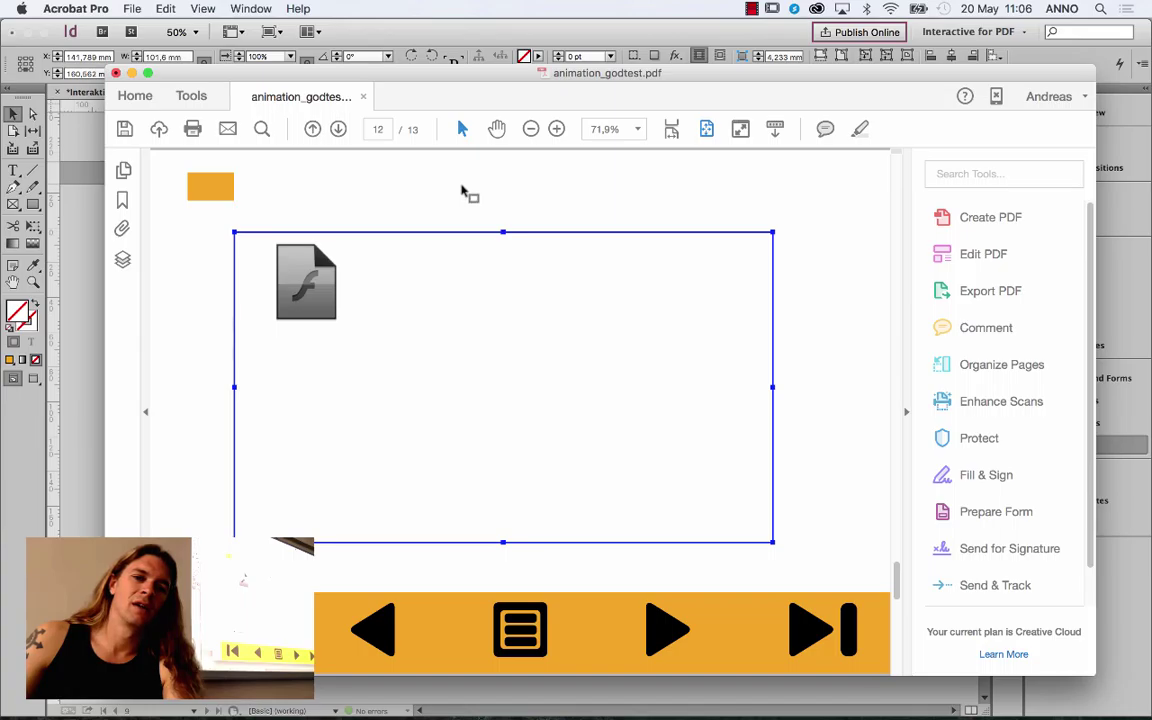
Step: Save and close animation_godtest.pdf, and reopen it from the recent files
{"action": "left_click", "coordinate": [772, 438]}
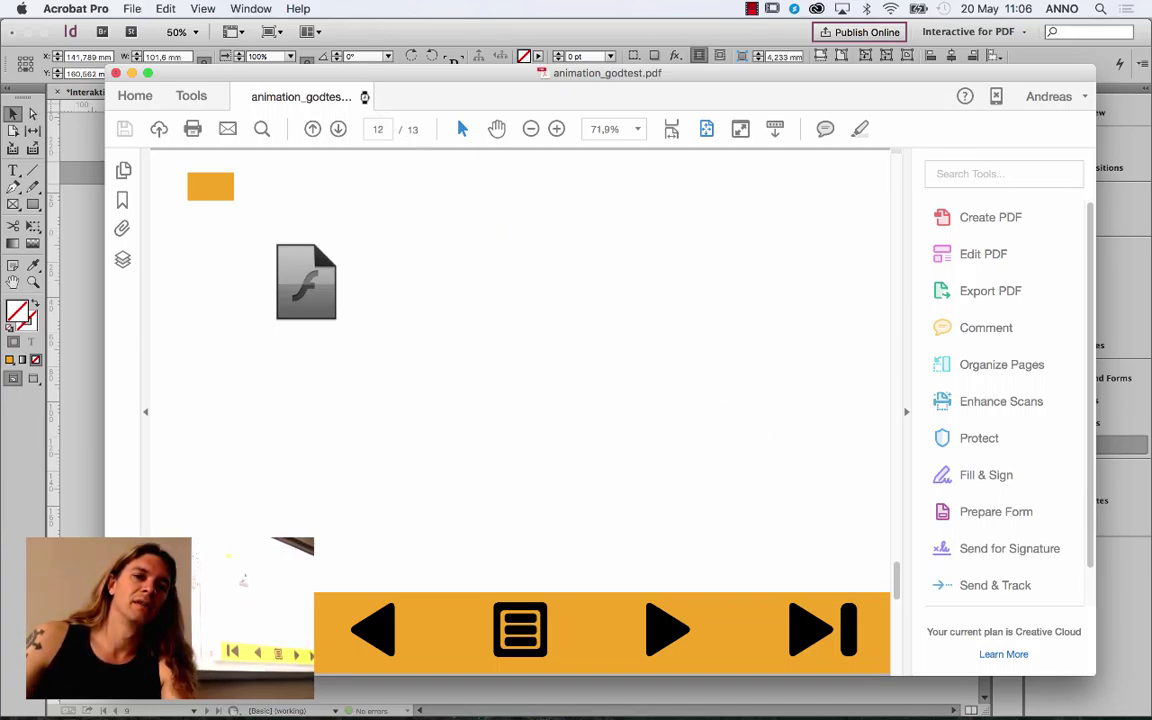
{"action": "left_click", "coordinate": [364, 97]}
{"action": "left_click", "coordinate": [133, 8]}
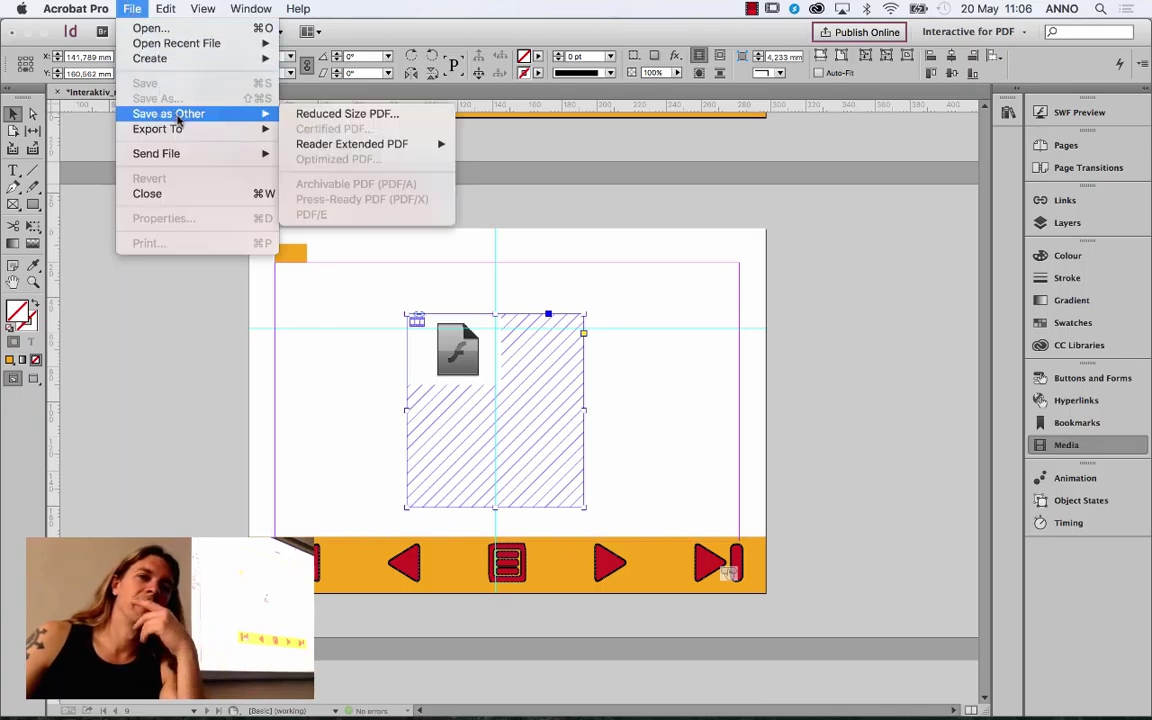
{"action": "mouse_move", "coordinate": [184, 62]}
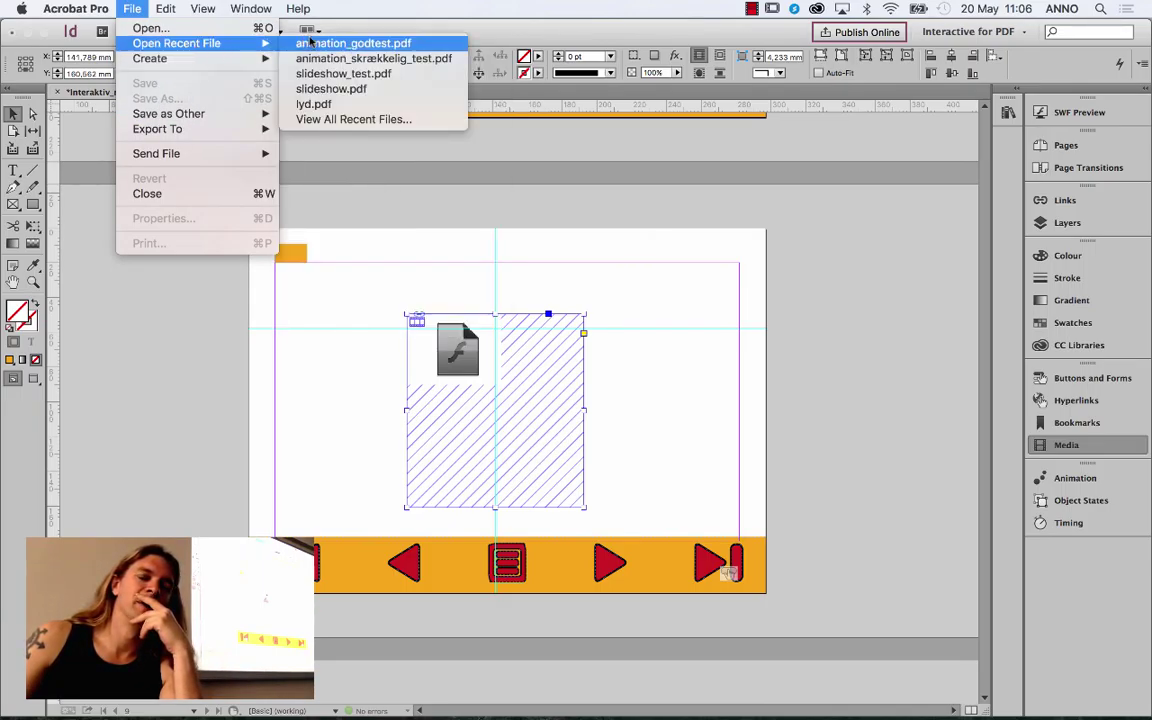
{"action": "left_click", "coordinate": [330, 43]}
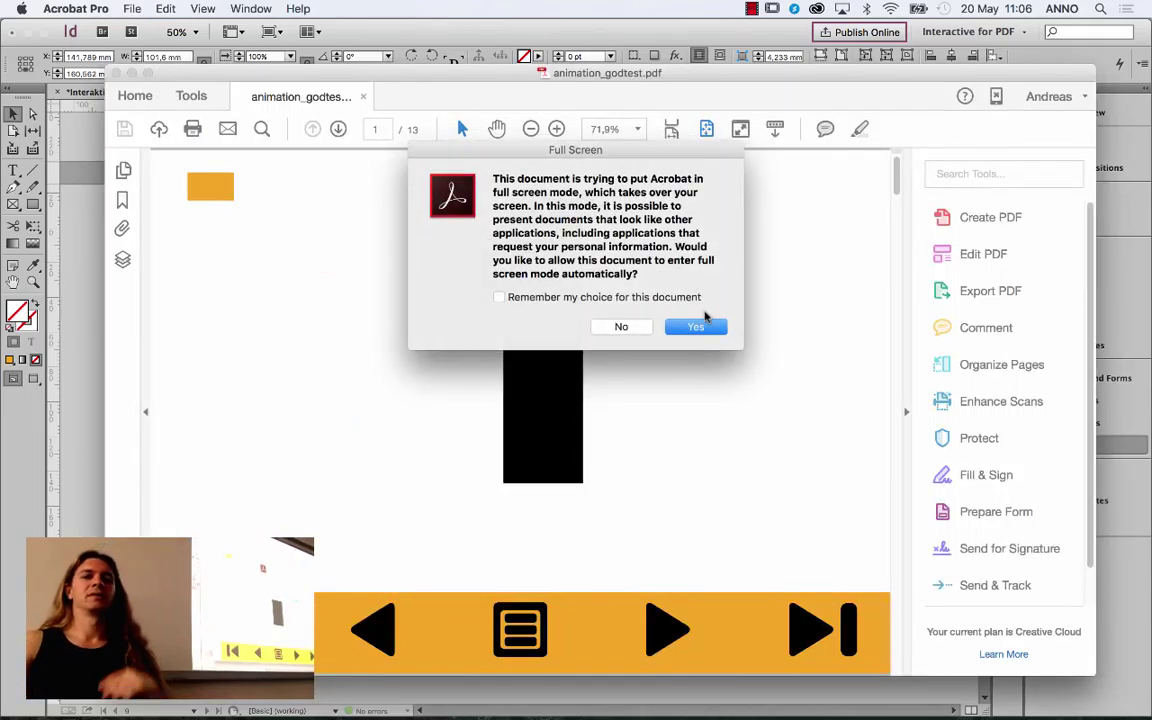
Step: Allow the PDF to enter full screen and test its table of contents, previous, next and last-page navigation buttons
{"action": "left_click", "coordinate": [700, 327]}
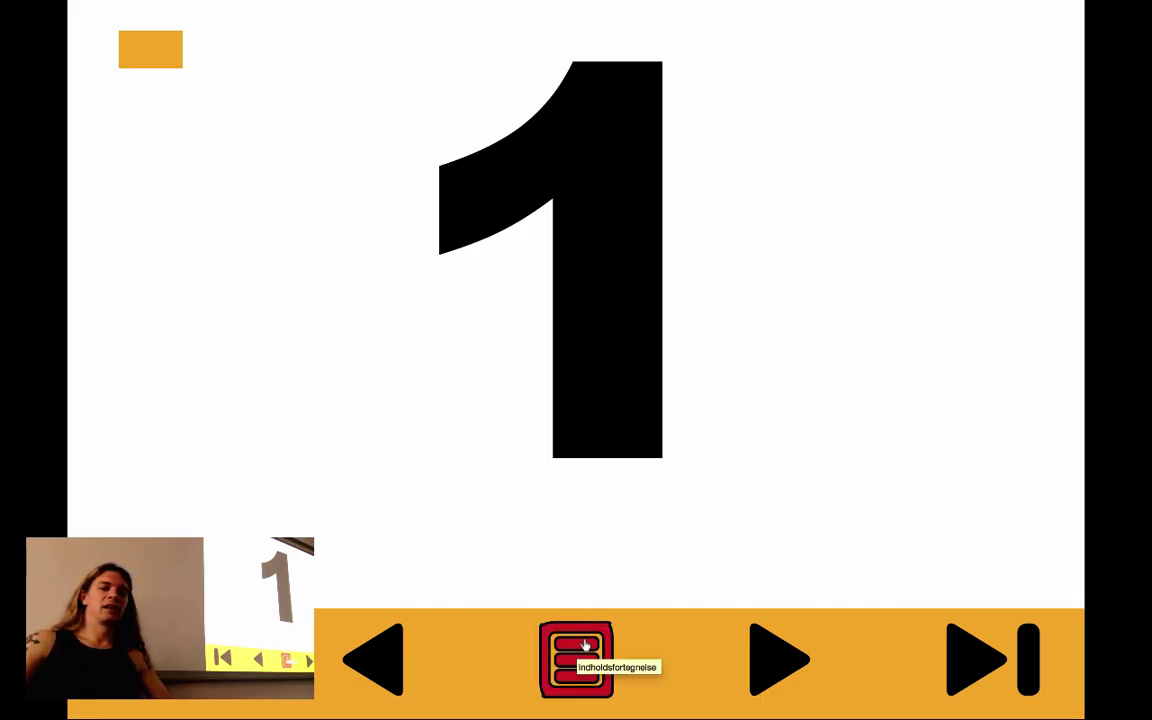
{"action": "left_click", "coordinate": [585, 645]}
{"action": "left_click", "coordinate": [400, 666]}
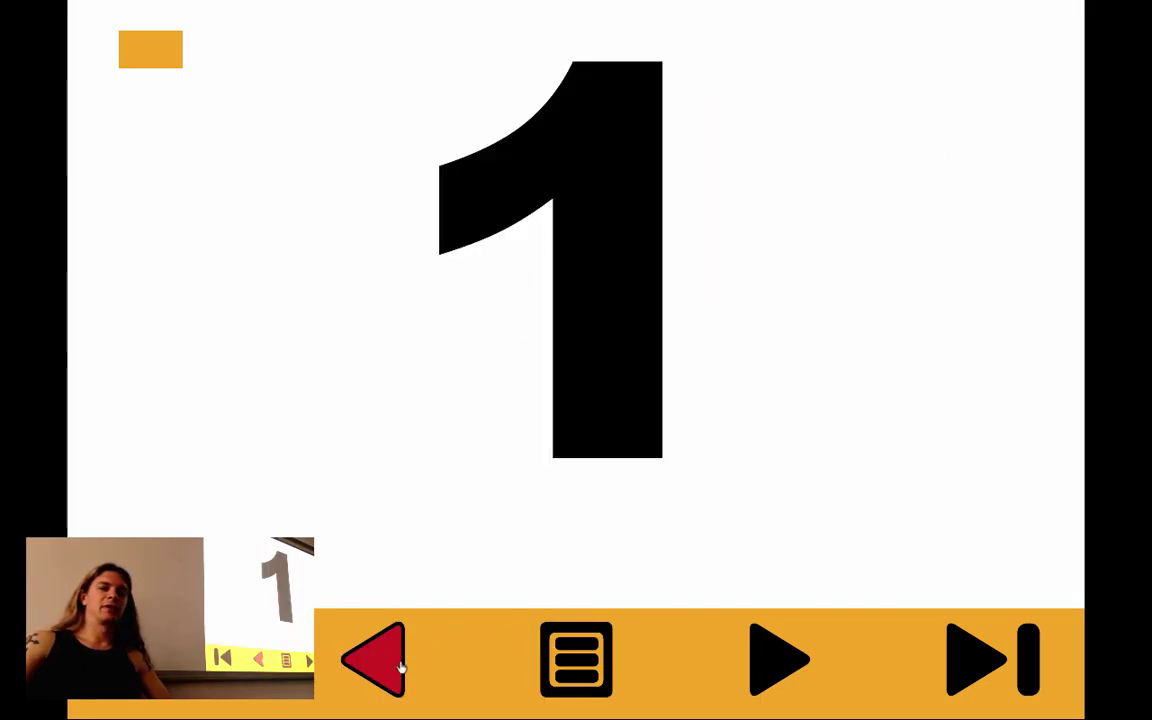
{"action": "left_click", "coordinate": [760, 650]}
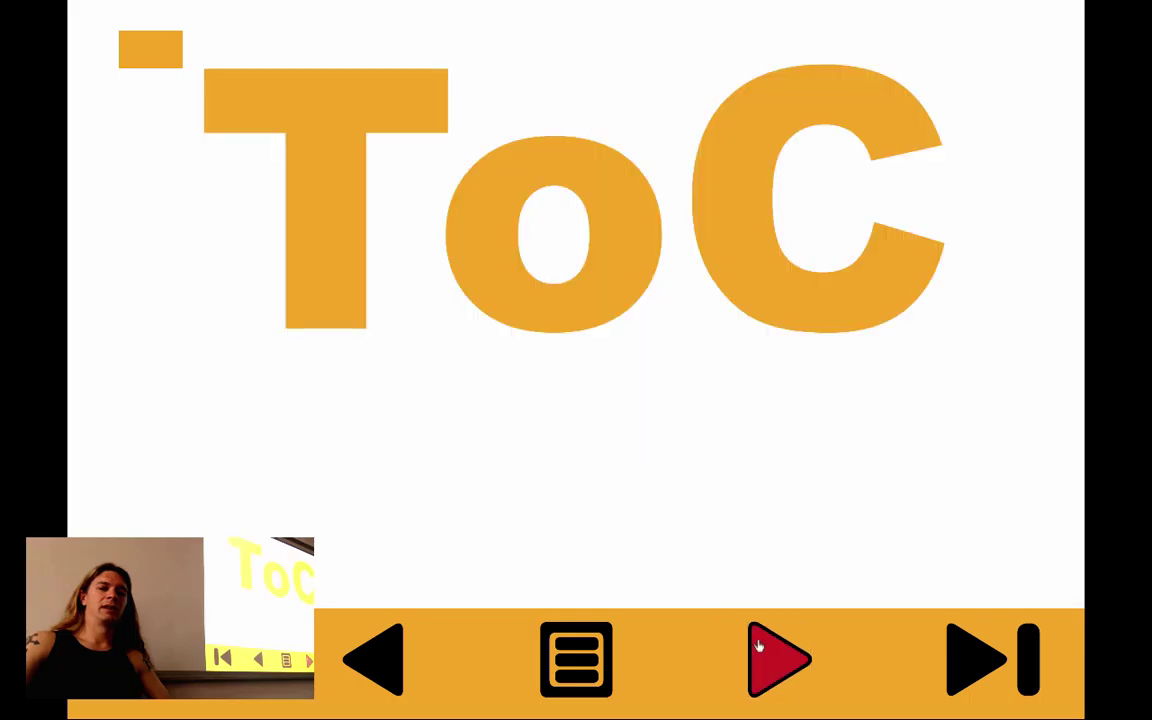
{"action": "left_click", "coordinate": [960, 645]}
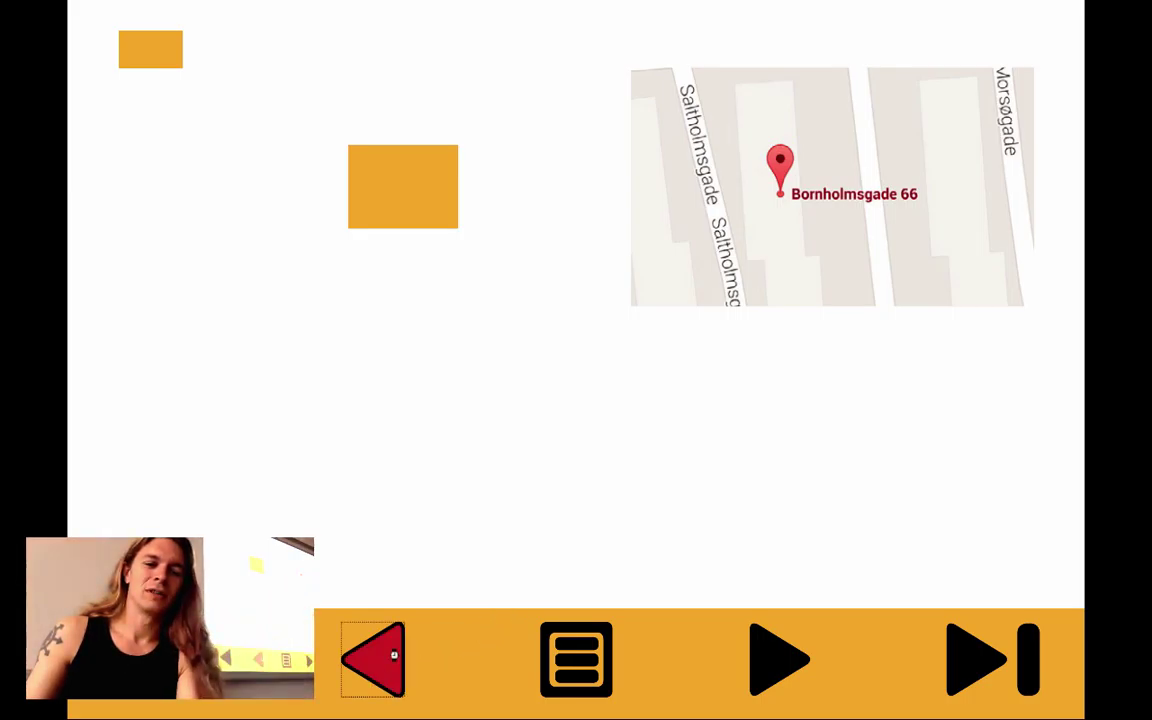
Step: Go back to the monkey slideshow page and test the slideshow's previous-image arrow several times
{"action": "left_click", "coordinate": [382, 659]}
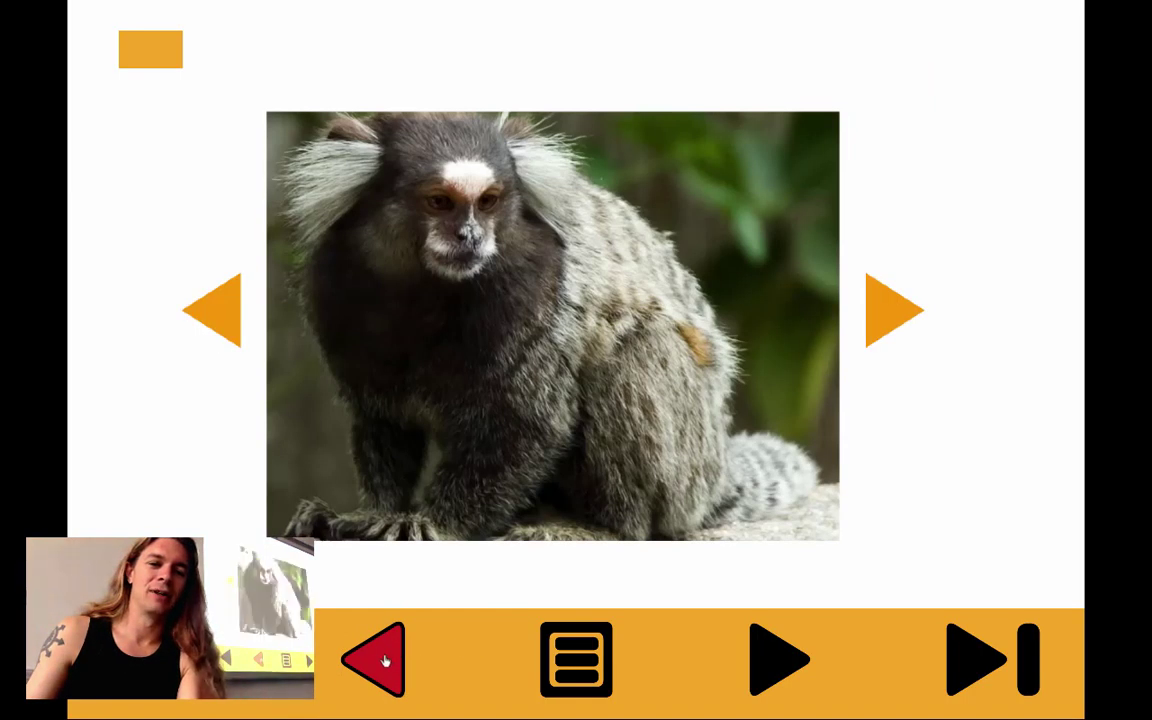
{"action": "left_click", "coordinate": [228, 318]}
{"action": "left_click", "coordinate": [228, 318]}
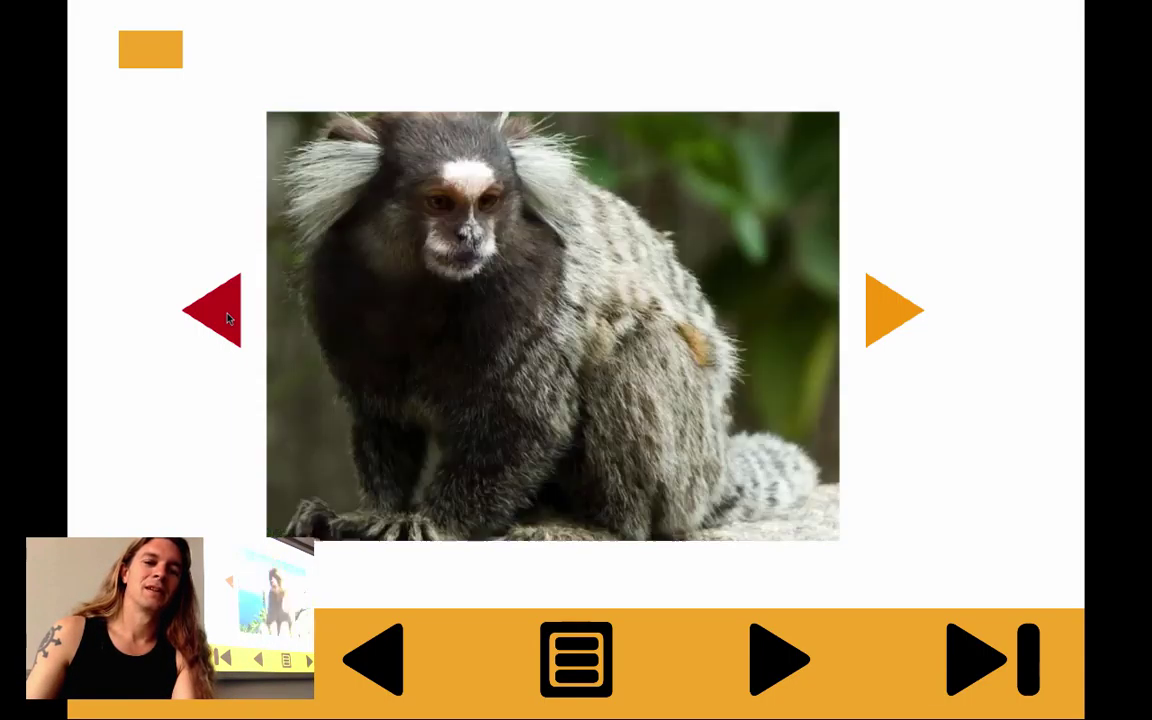
{"action": "left_click", "coordinate": [228, 318]}
{"action": "left_click", "coordinate": [226, 314]}
Step: Navigate back to the sound page and start its audio with the yellow speaker button
{"action": "left_click", "coordinate": [385, 665]}
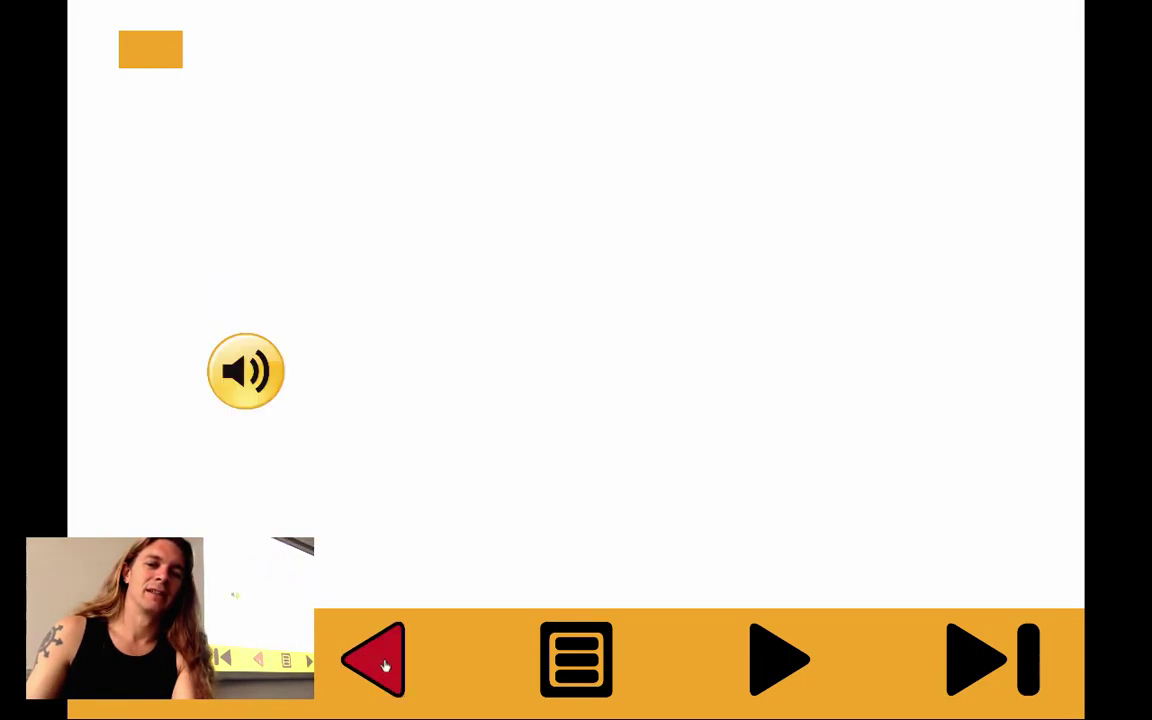
{"action": "left_click", "coordinate": [385, 665]}
{"action": "left_click", "coordinate": [779, 660]}
{"action": "left_click", "coordinate": [210, 349]}
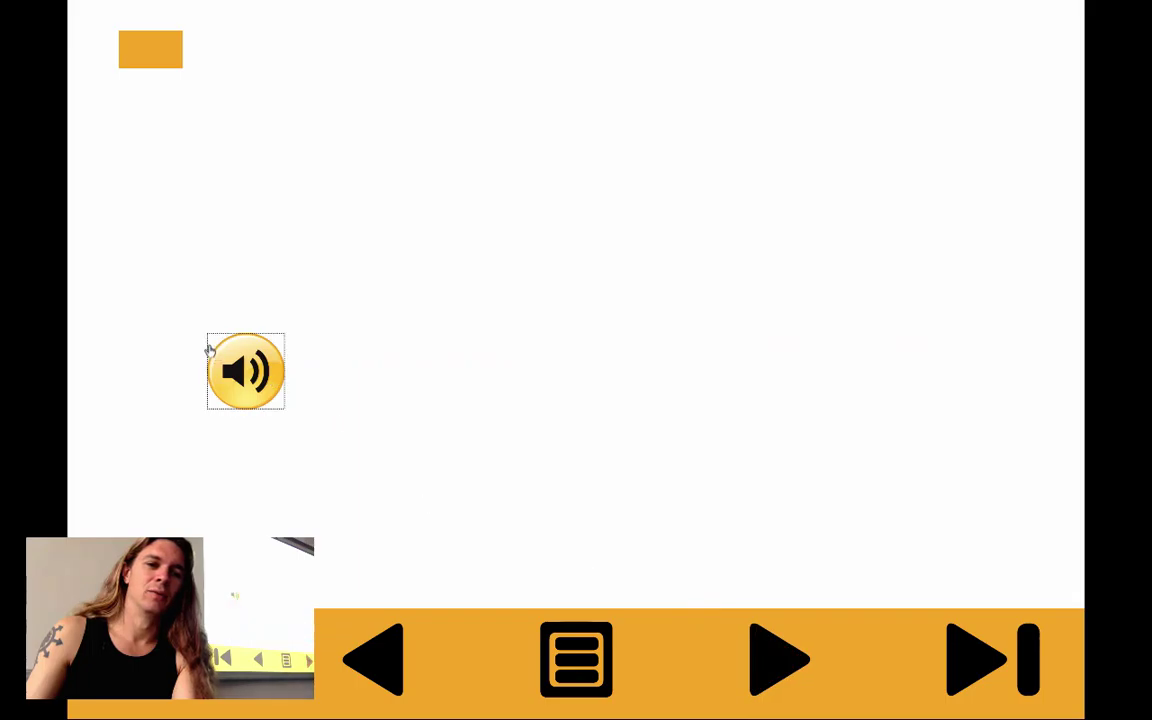
{"action": "left_click", "coordinate": [245, 372]}
{"action": "left_click", "coordinate": [245, 372]}
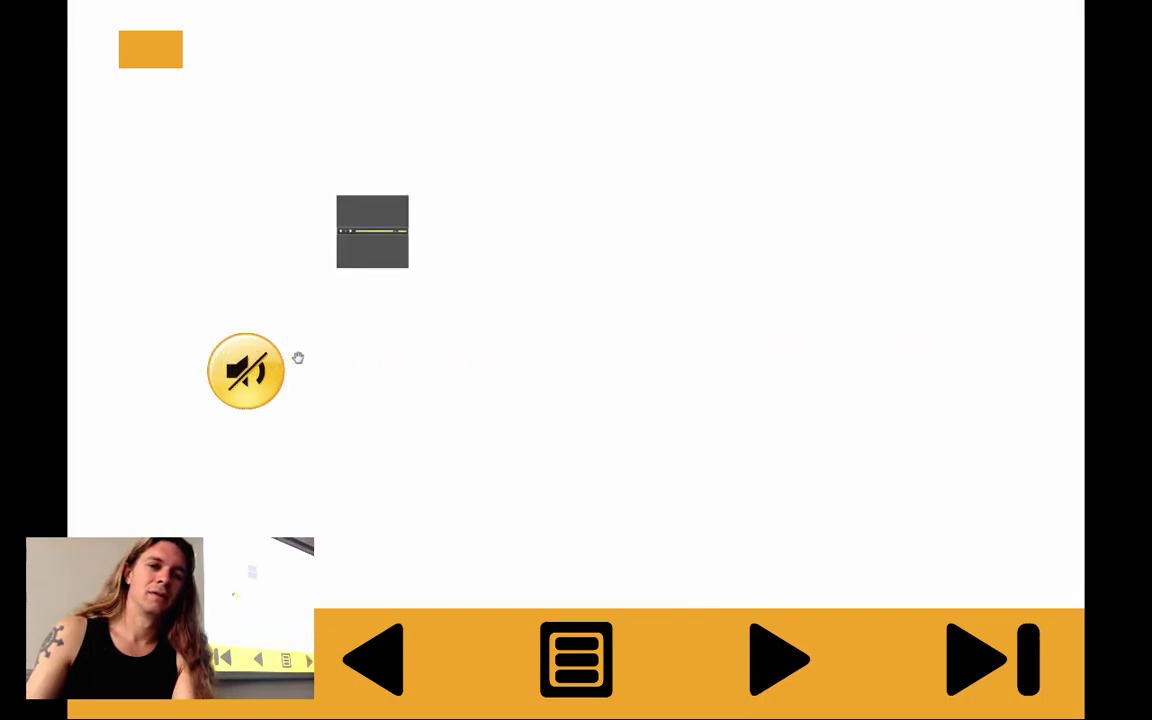
Step: View the audio player as full-screen multimedia, skip ahead in the track, pause it and leave full screen
{"action": "right_click", "coordinate": [384, 233]}
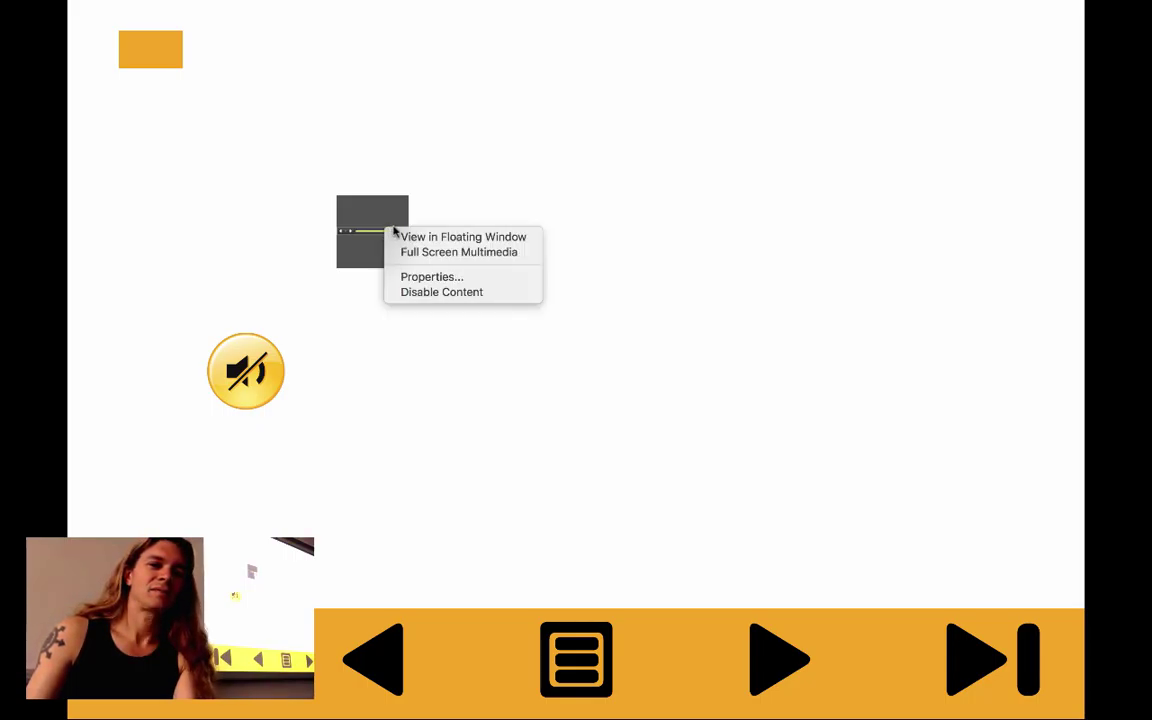
{"action": "left_click", "coordinate": [410, 252]}
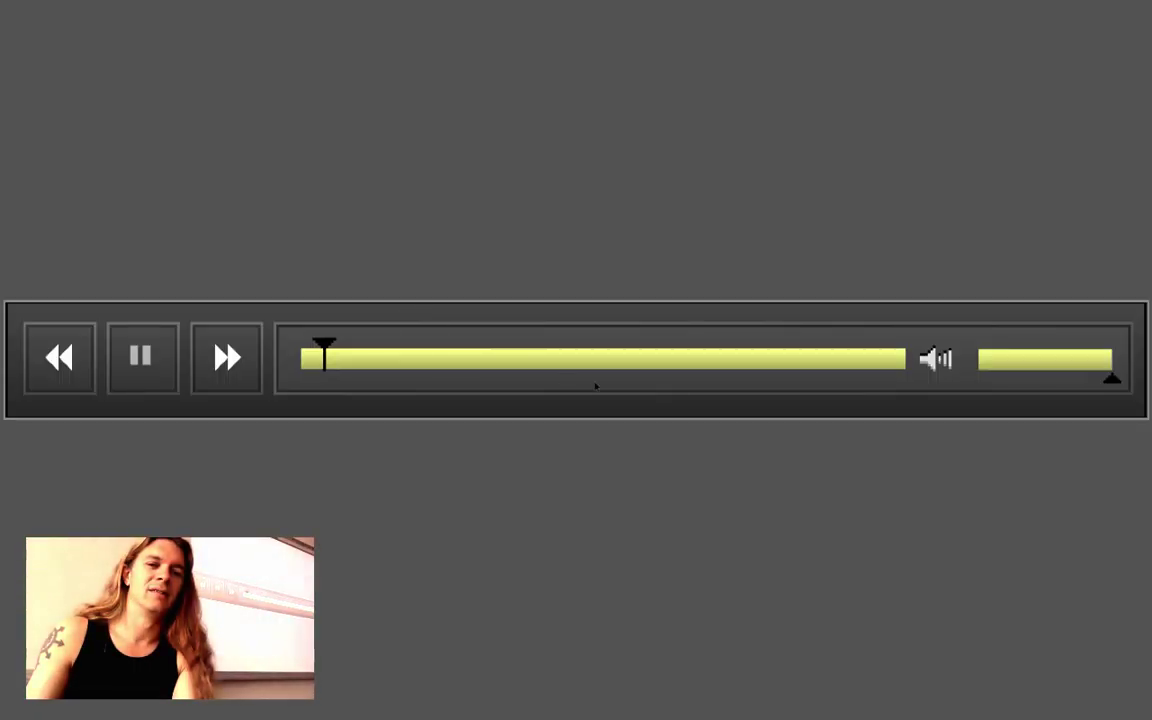
{"action": "left_click_drag", "start_coordinate": [328, 348], "coordinate": [476, 357]}
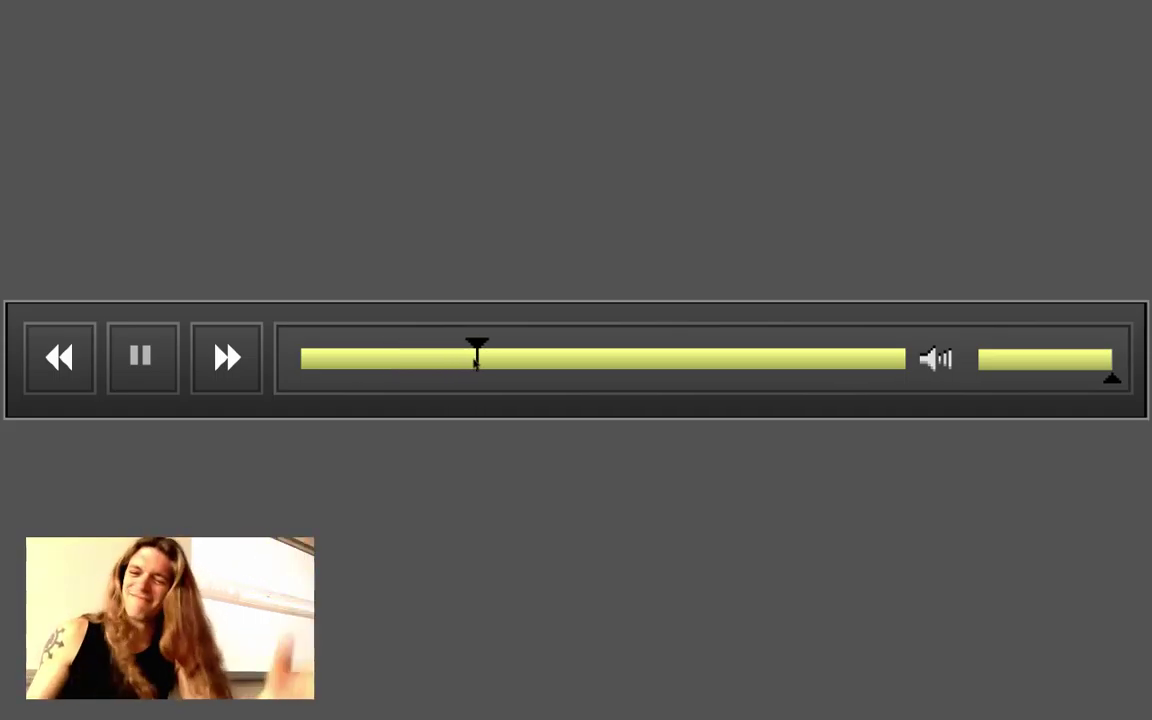
{"action": "left_click", "coordinate": [143, 391]}
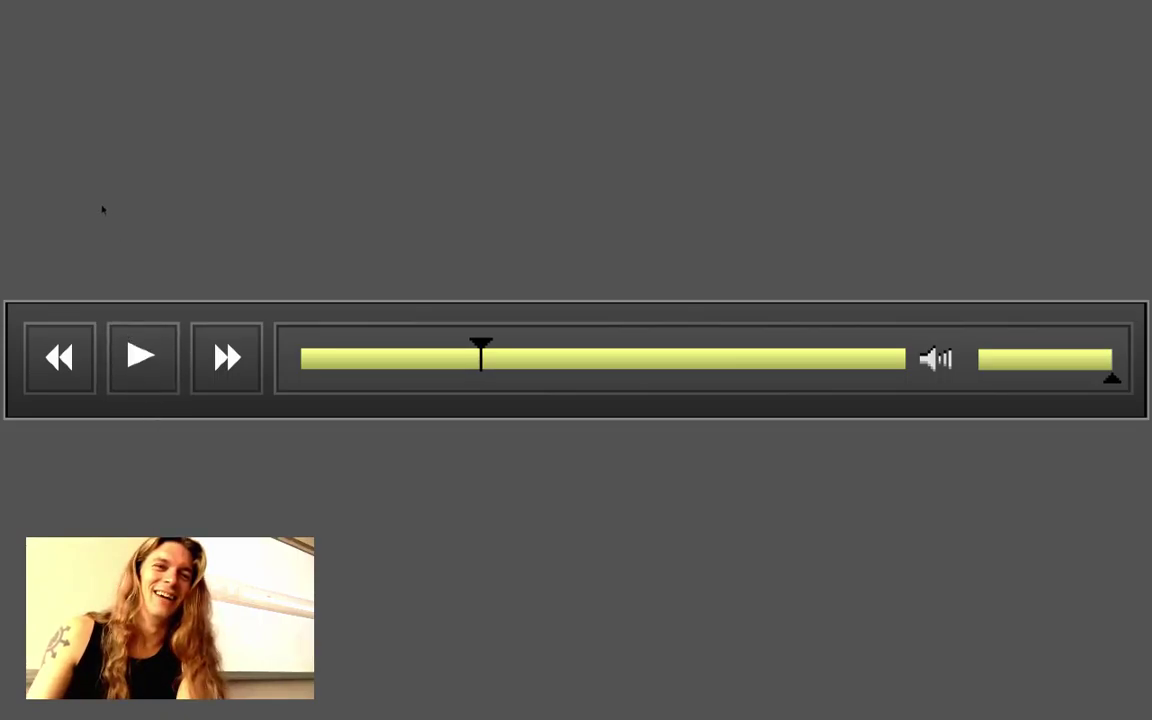
{"action": "key", "text": "Escape"}
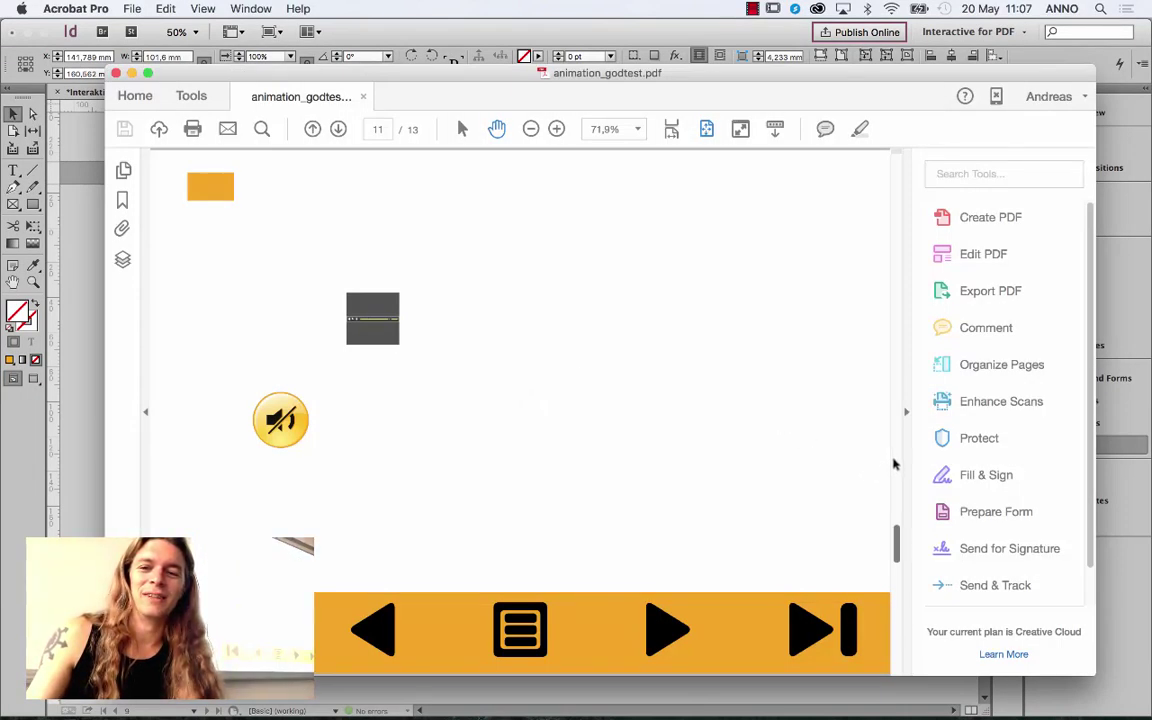
Step: Browse the PDF pages backwards from the video page past the Rullefalds Caféen animation to pages 7 and 8
{"action": "left_click", "coordinate": [565, 425]}
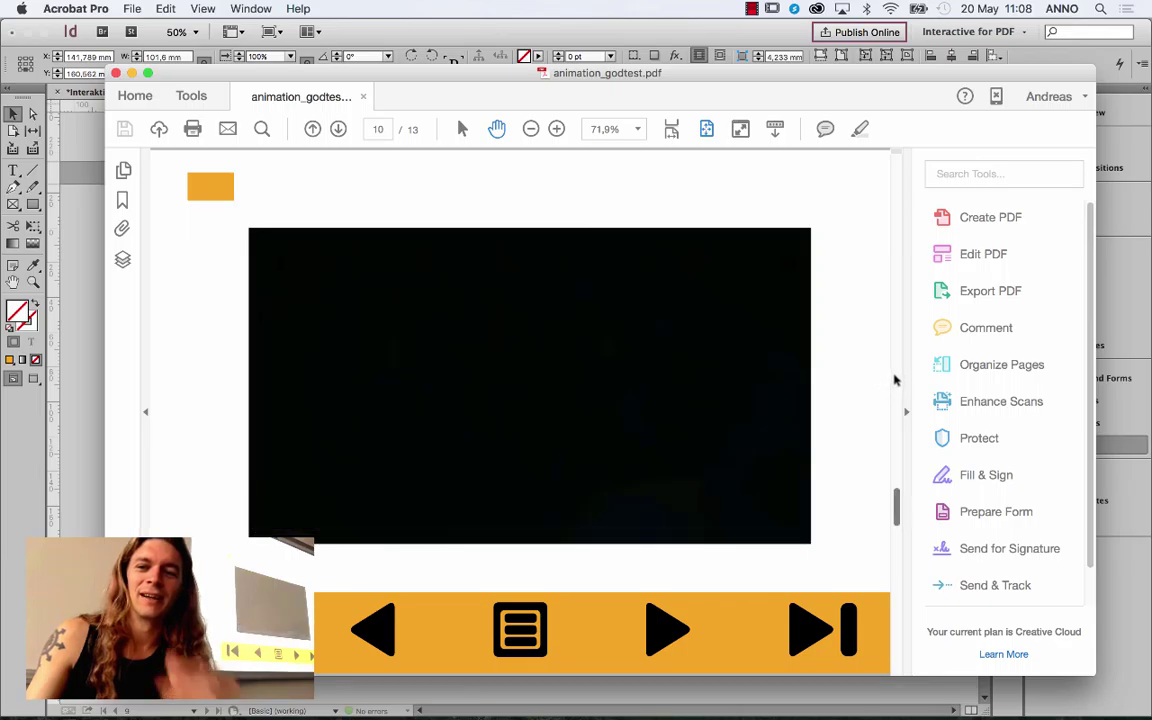
{"action": "scroll", "coordinate": [895, 380], "scroll_direction": "up", "scroll_amount": 2}
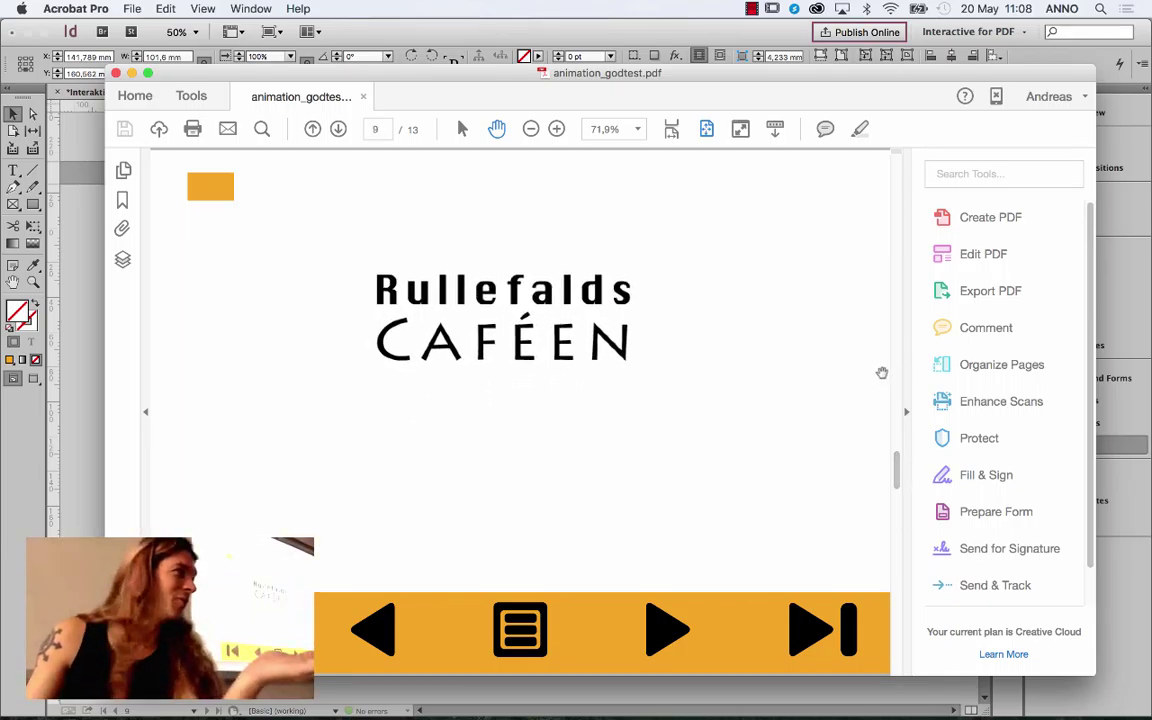
{"action": "scroll", "coordinate": [895, 372], "scroll_direction": "up", "scroll_amount": 3}
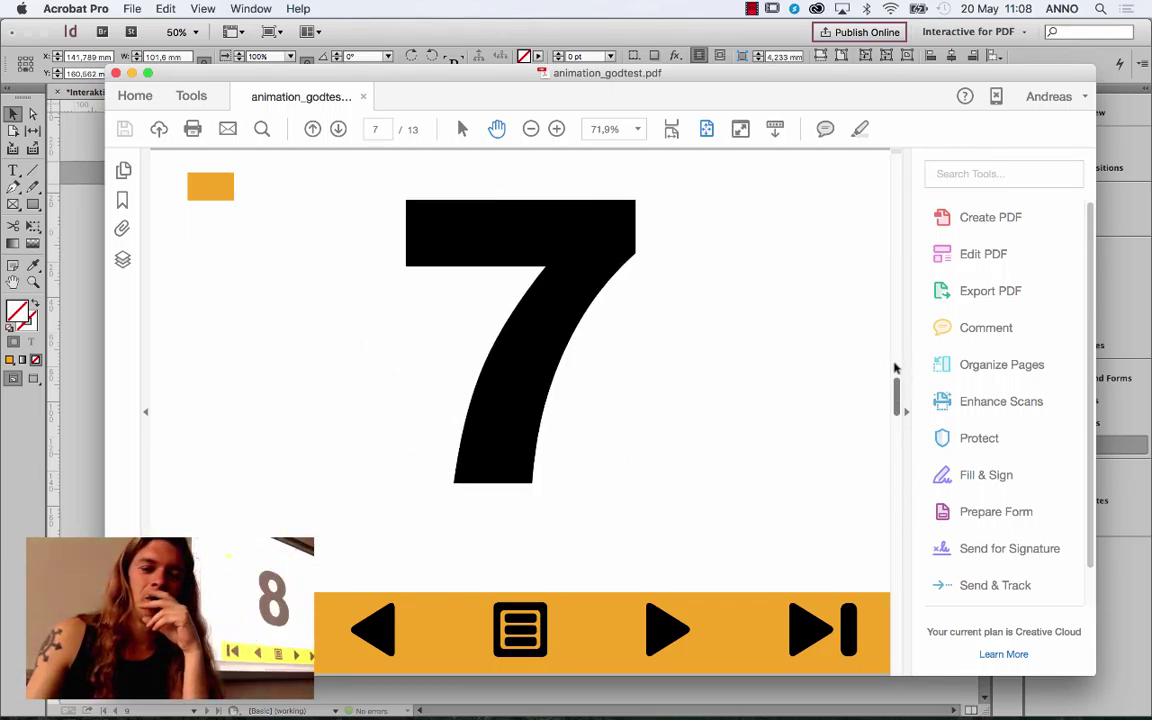
{"action": "left_click_drag", "start_coordinate": [897, 365], "coordinate": [903, 440]}
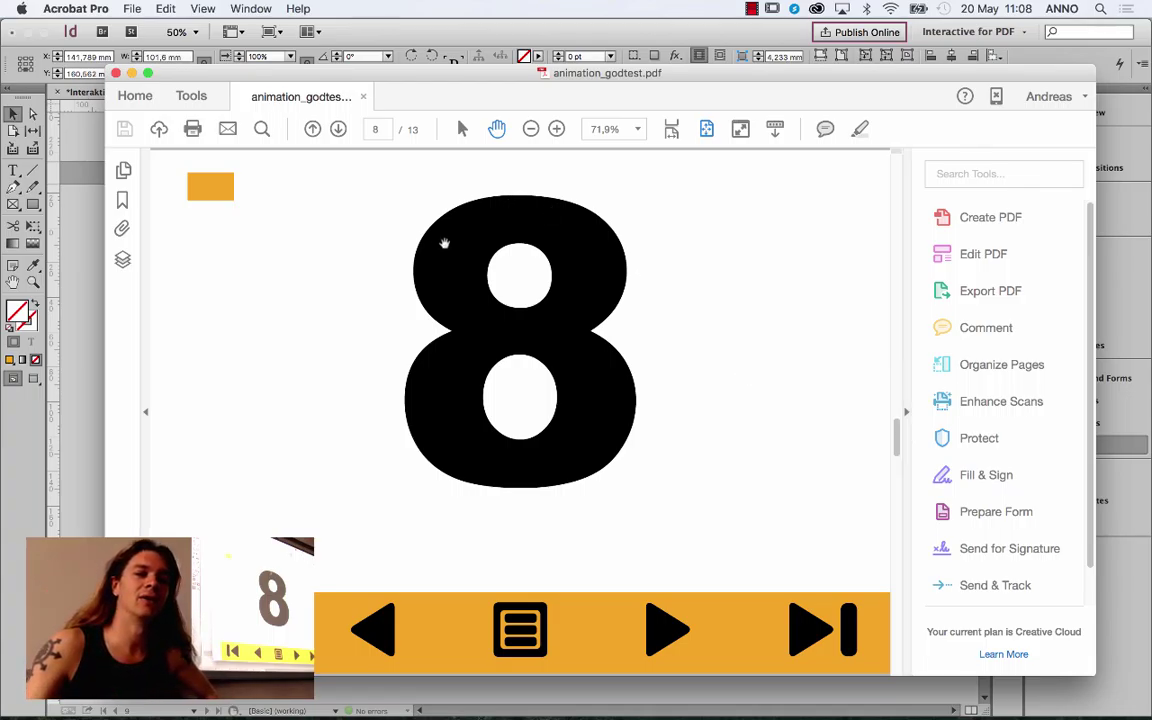
Step: Switch to InDesign and, on page 9, hide the placed SWF and make the WeirdMovement object visible
{"action": "left_click", "coordinate": [93, 298]}
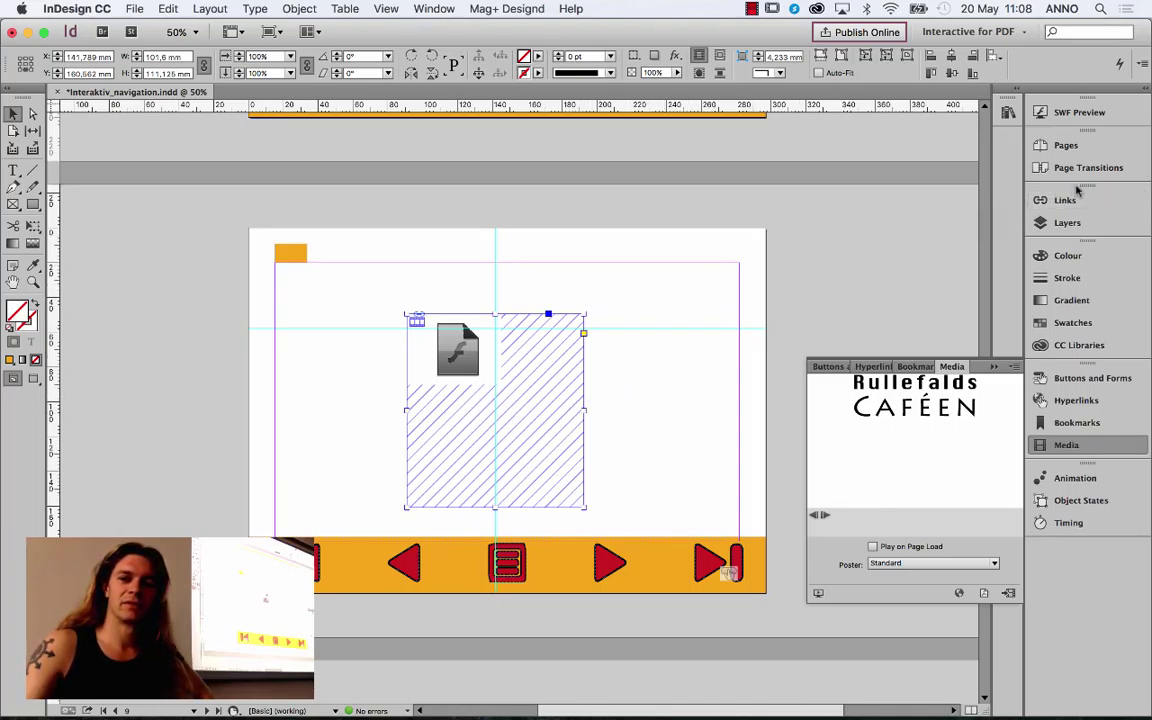
{"action": "left_click", "coordinate": [1084, 224]}
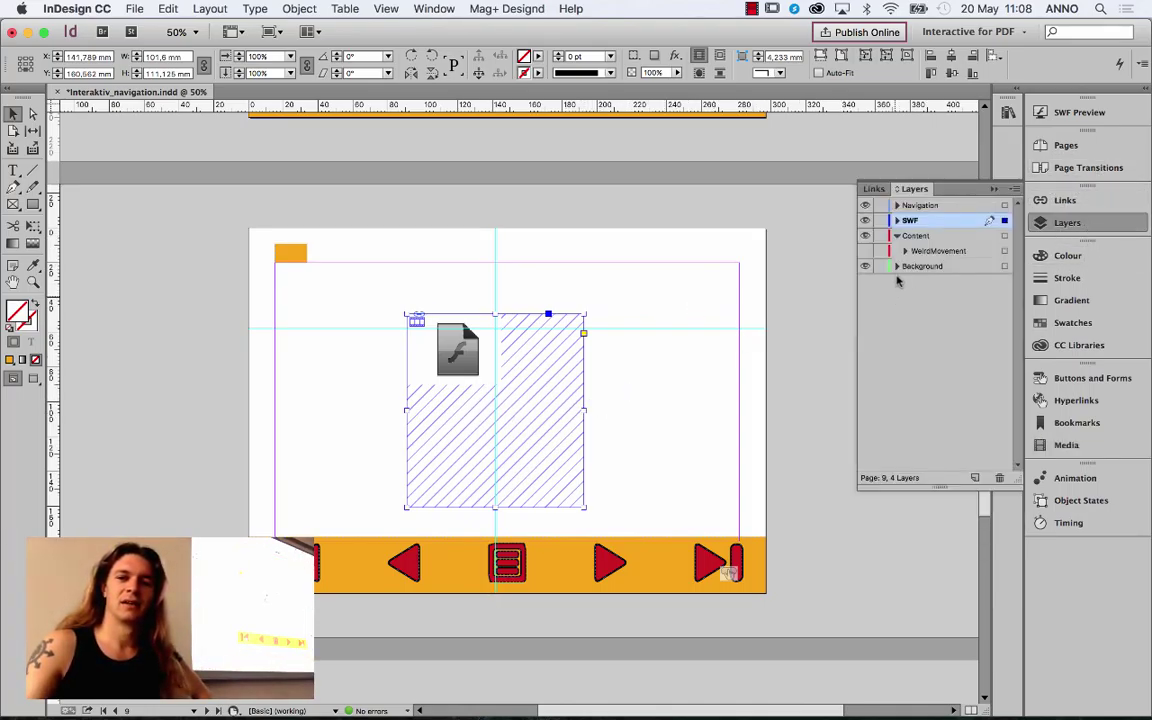
{"action": "left_click", "coordinate": [865, 221]}
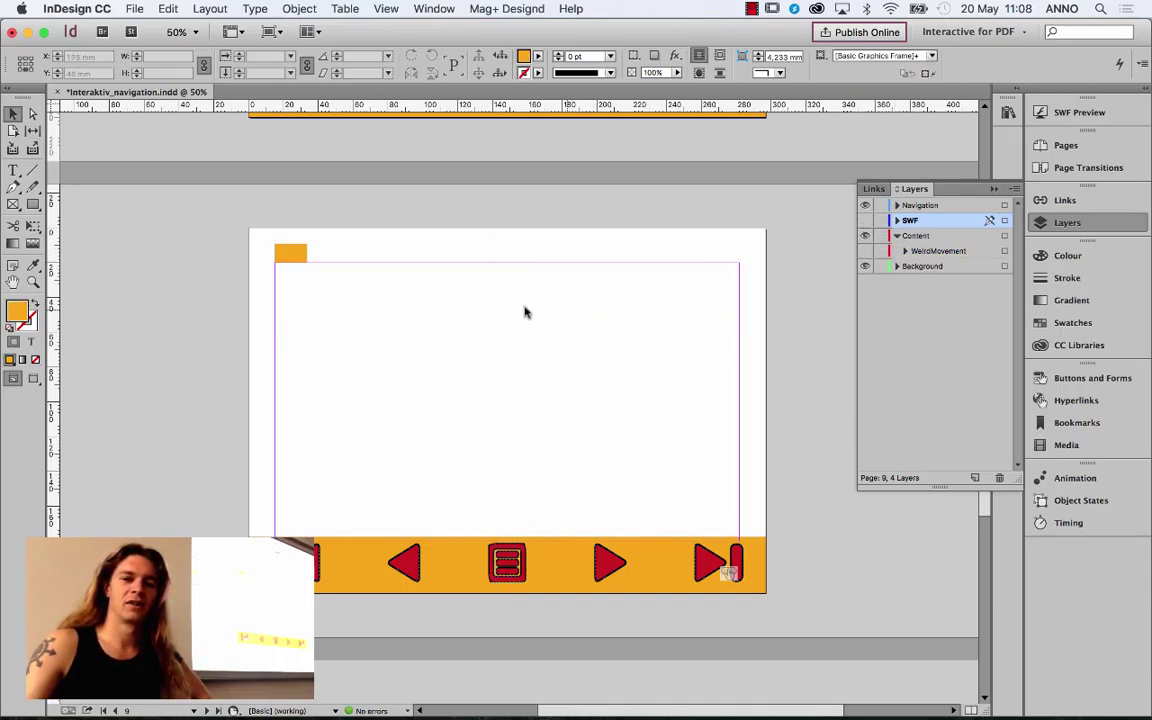
{"action": "left_click", "coordinate": [865, 220]}
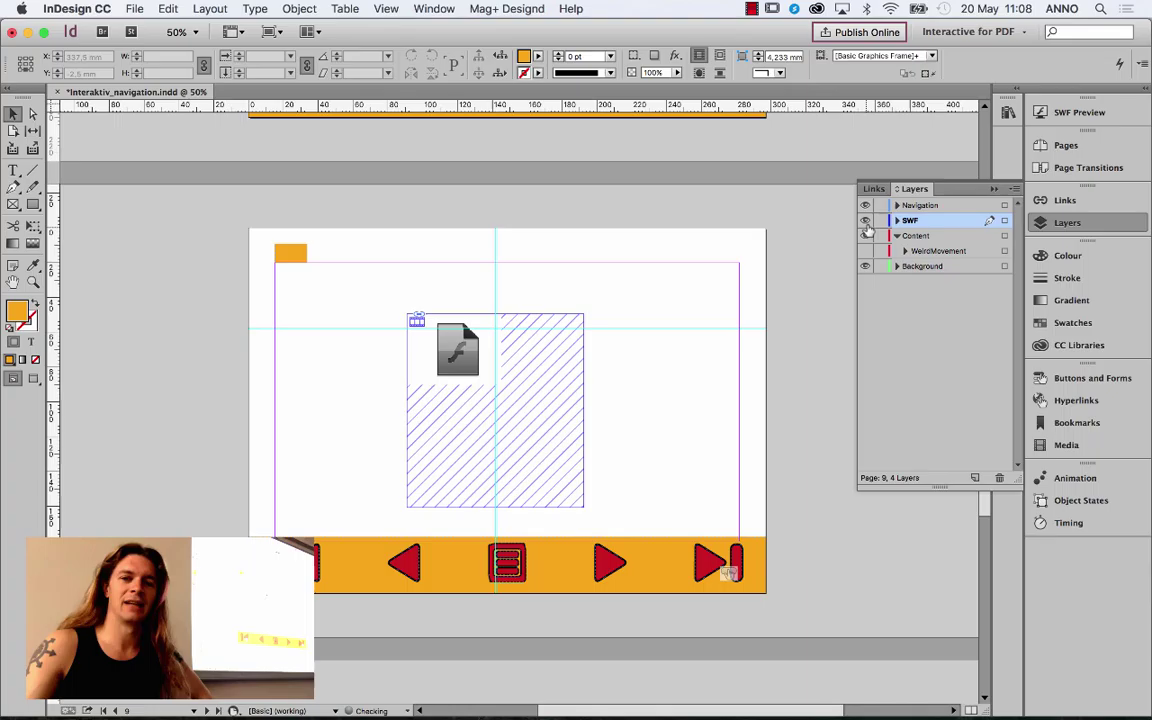
{"action": "left_click", "coordinate": [510, 366]}
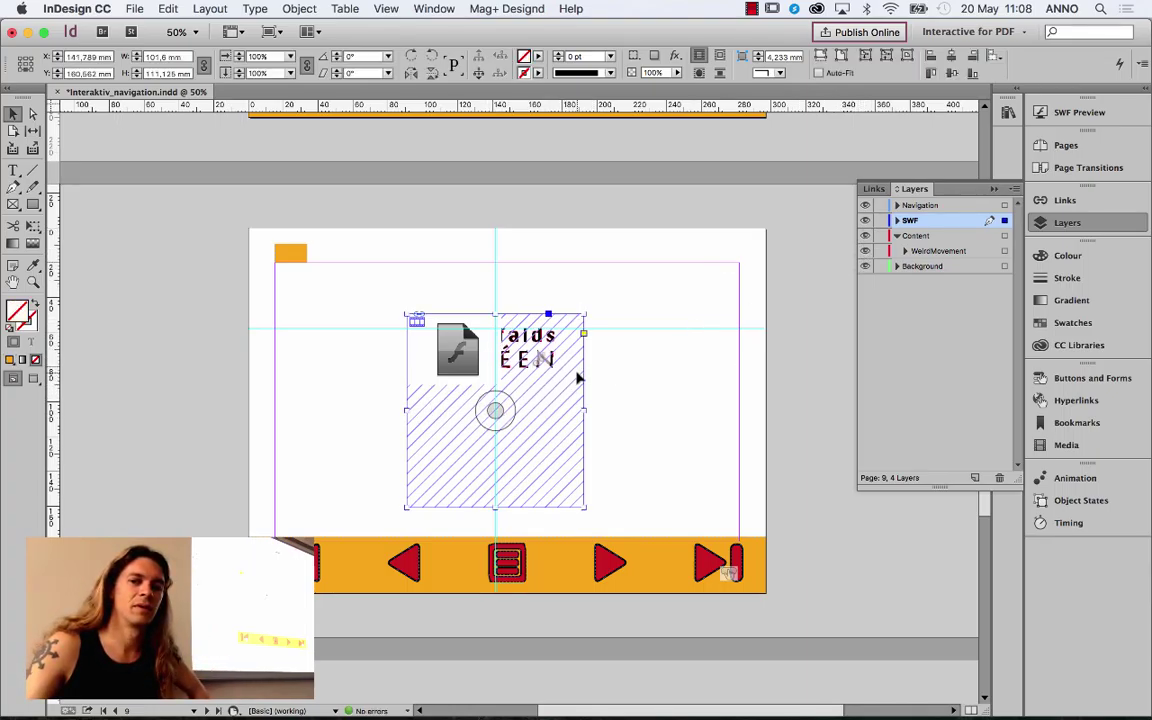
{"action": "left_click", "coordinate": [897, 220]}
{"action": "left_click", "coordinate": [865, 235]}
Step: On page 12, hide slideshow_2.swf and show the Go to Next State, Go to previous State and Multi-state 1 objects
{"action": "scroll", "coordinate": [650, 380], "scroll_direction": "up", "scroll_amount": 1}
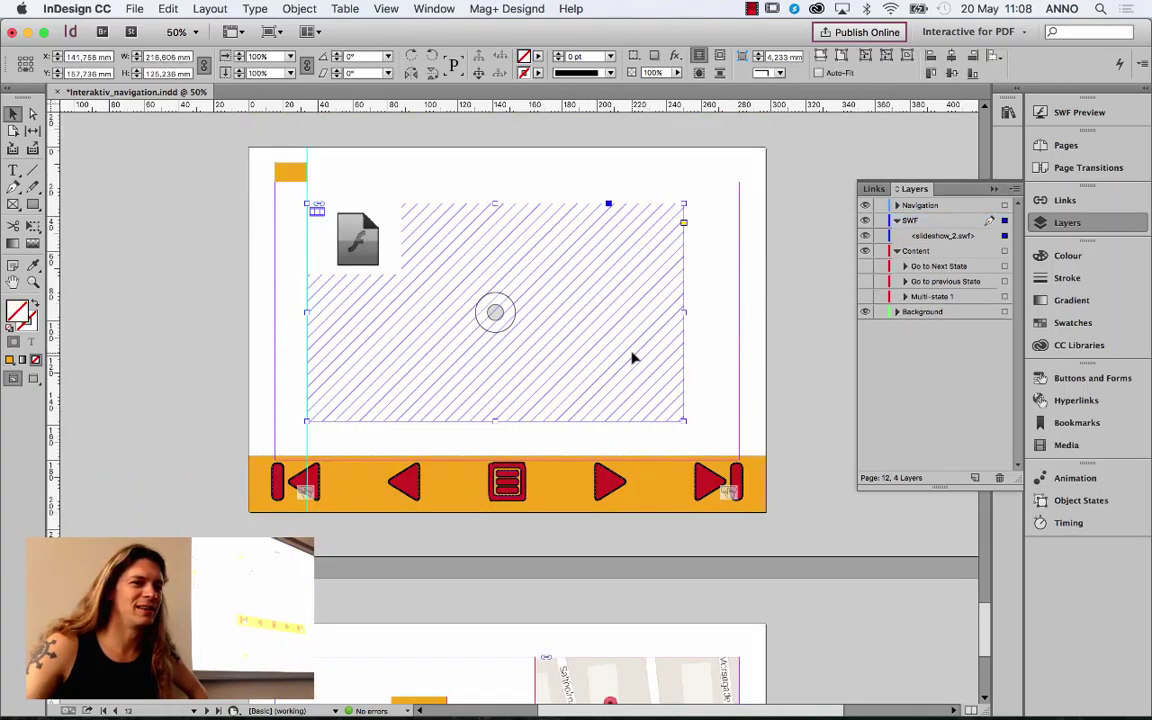
{"action": "left_click", "coordinate": [865, 236]}
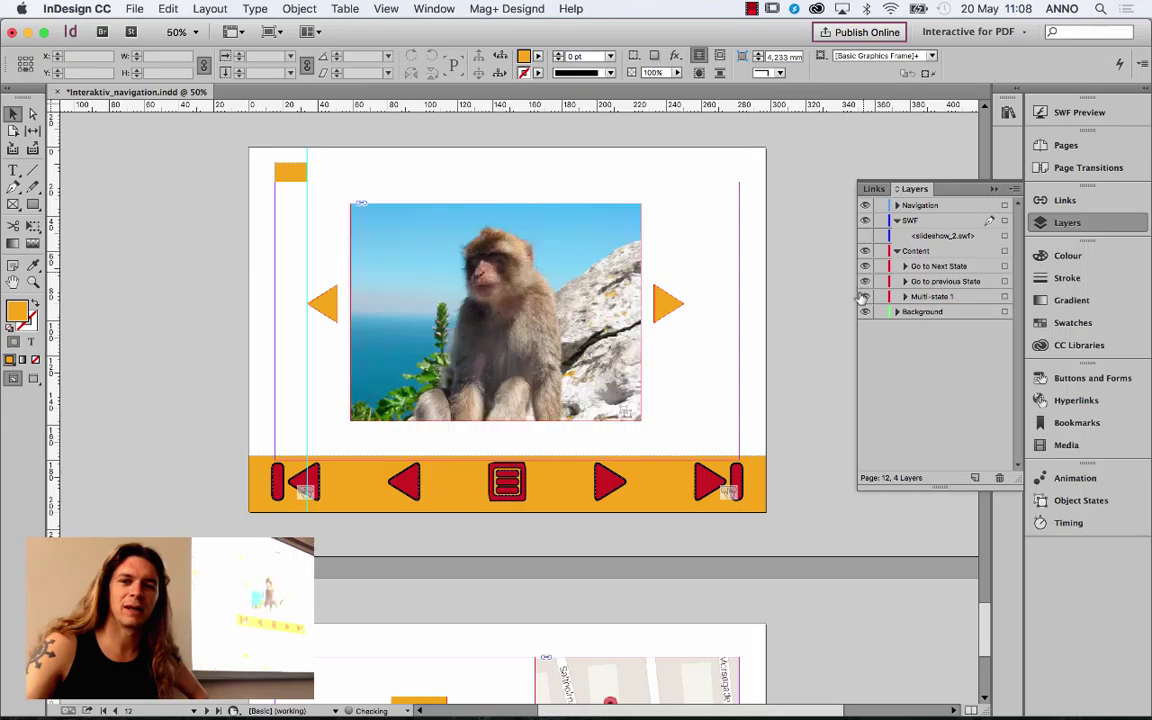
{"action": "left_click", "coordinate": [672, 303]}
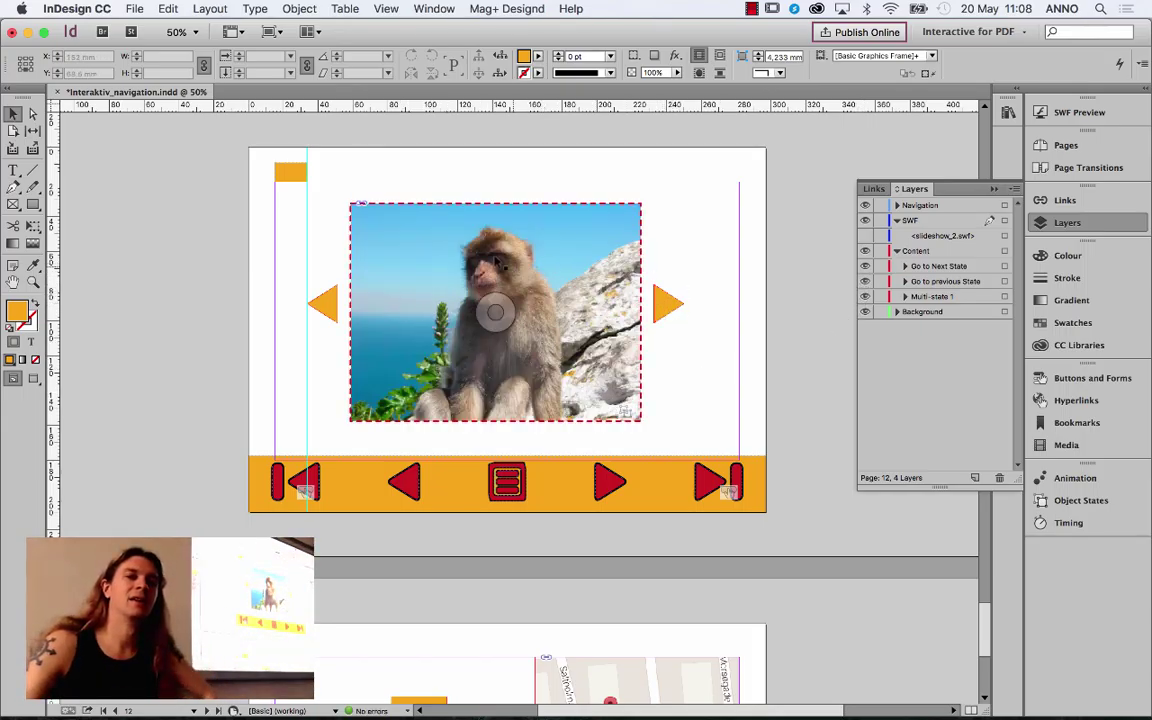
Step: Export all pages to the Desktop as Flash Player (SWF) named flashportfolio, with an HTML file and transparent background, accepting the CMYK blend space
{"action": "left_click", "coordinate": [134, 8]}
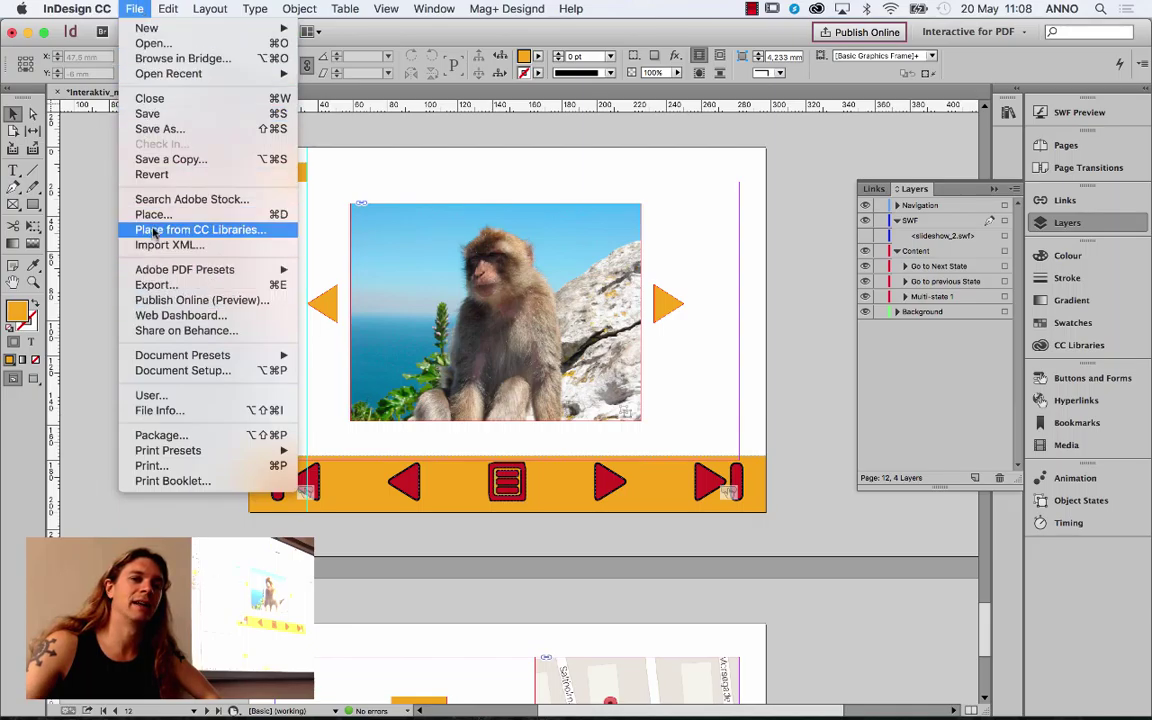
{"action": "left_click", "coordinate": [155, 284]}
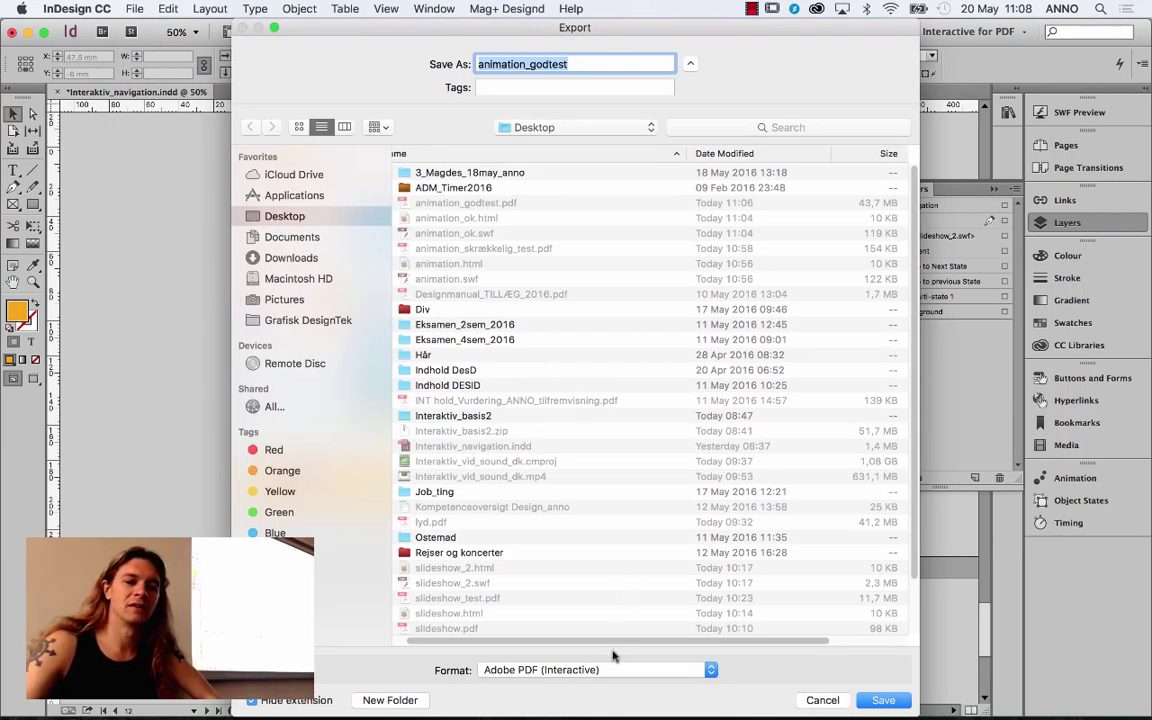
{"action": "left_click", "coordinate": [611, 669]}
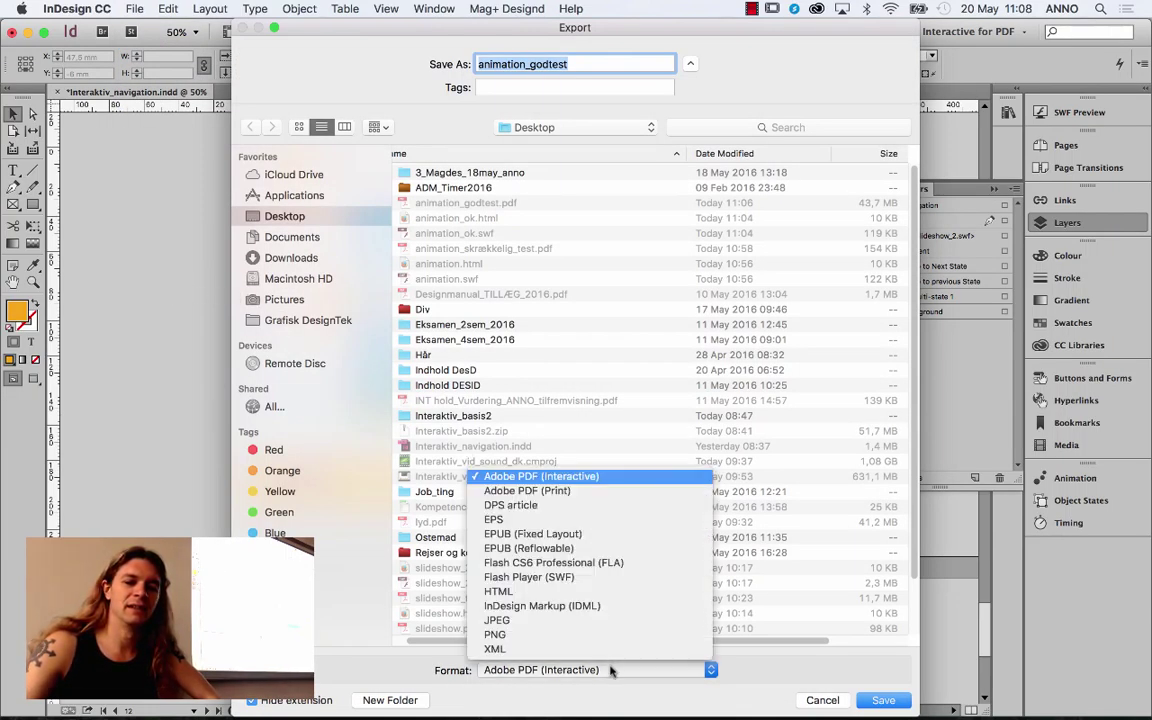
{"action": "left_click", "coordinate": [566, 577]}
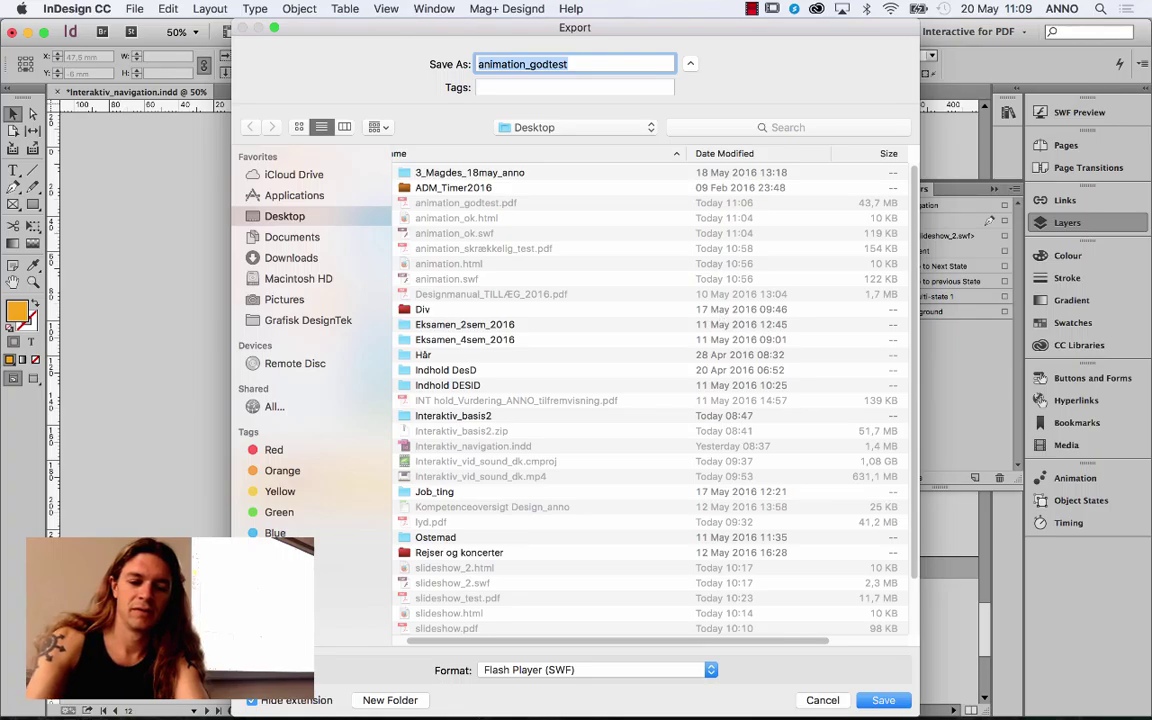
{"action": "type", "text": "flashportfolio"}
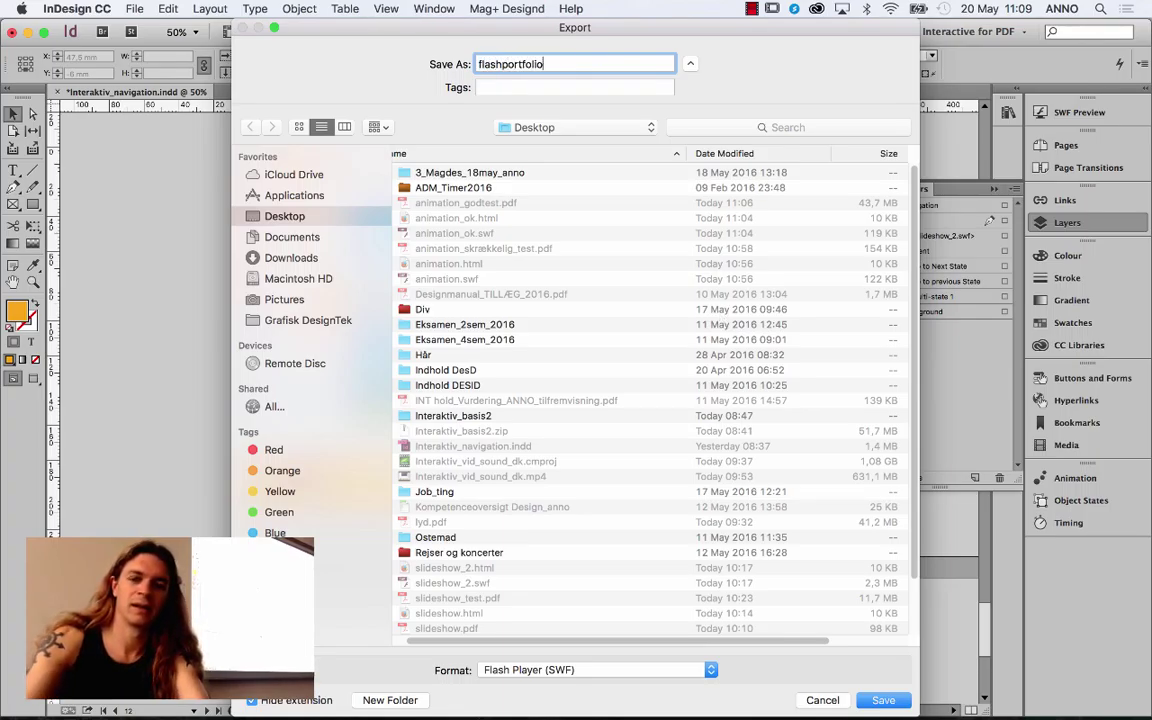
{"action": "key", "text": "Return"}
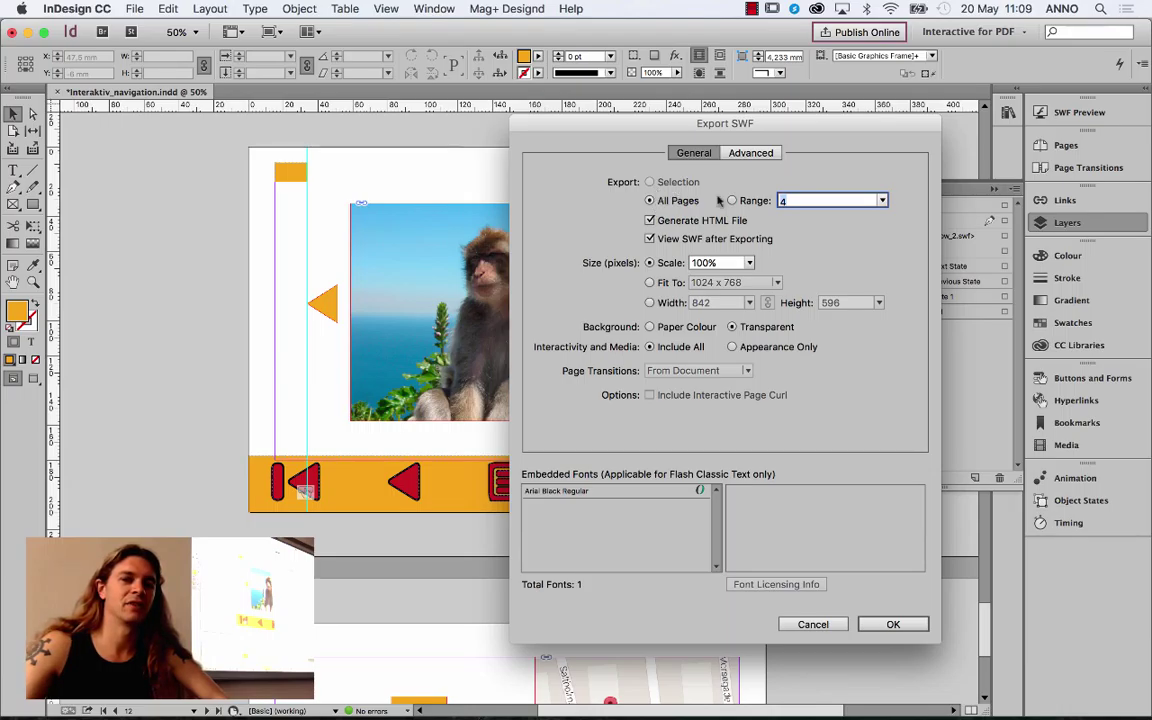
{"action": "left_click", "coordinate": [884, 624]}
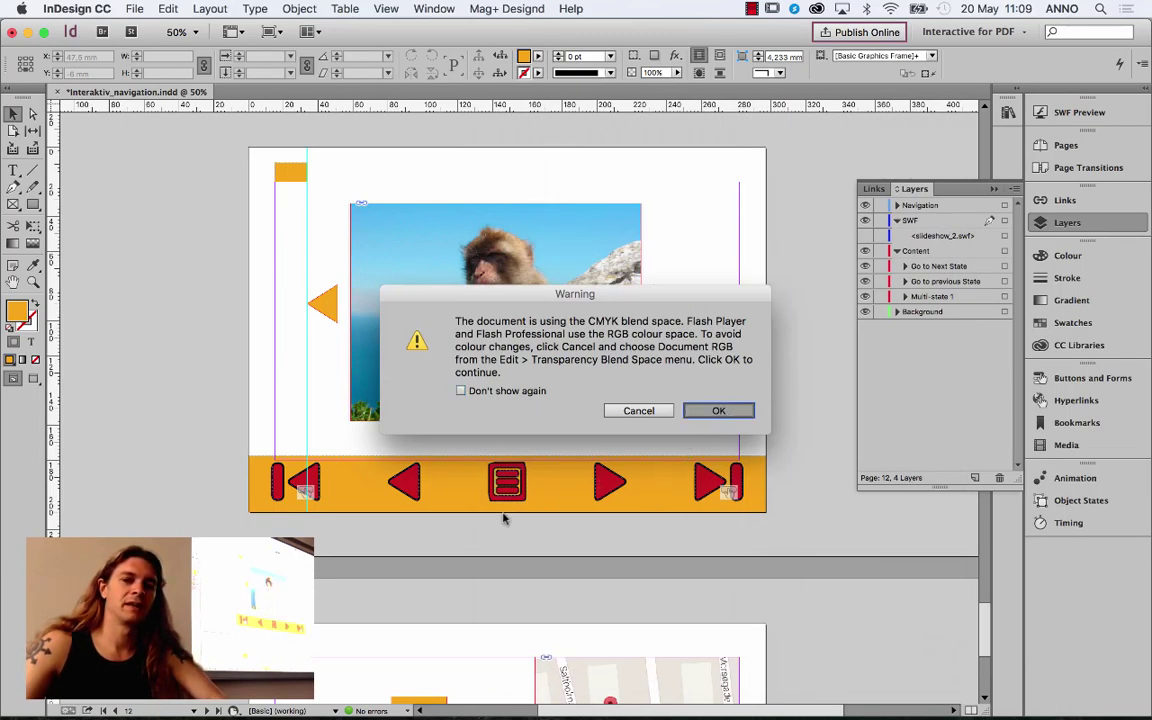
{"action": "key", "text": "Return"}
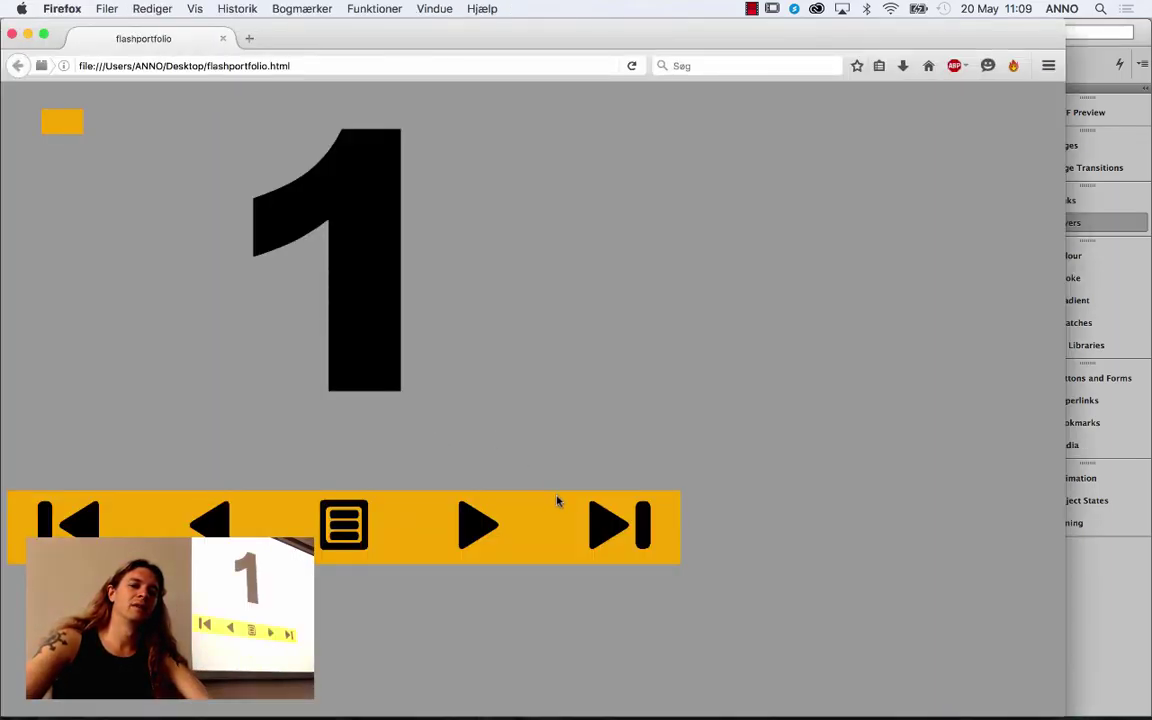
Step: Test the page navigation of the exported flashportfolio in Firefox, moving forward and back to the guitar video page, and play the video
{"action": "left_click", "coordinate": [472, 525]}
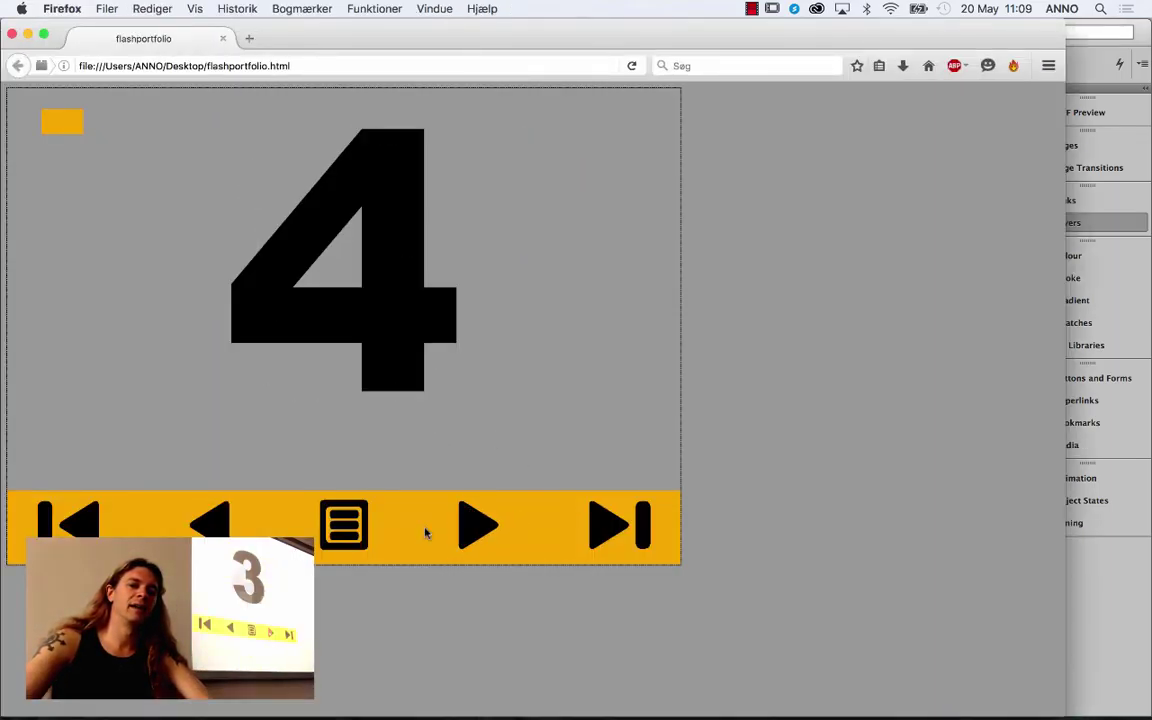
{"action": "left_click", "coordinate": [209, 522]}
{"action": "left_click", "coordinate": [492, 527]}
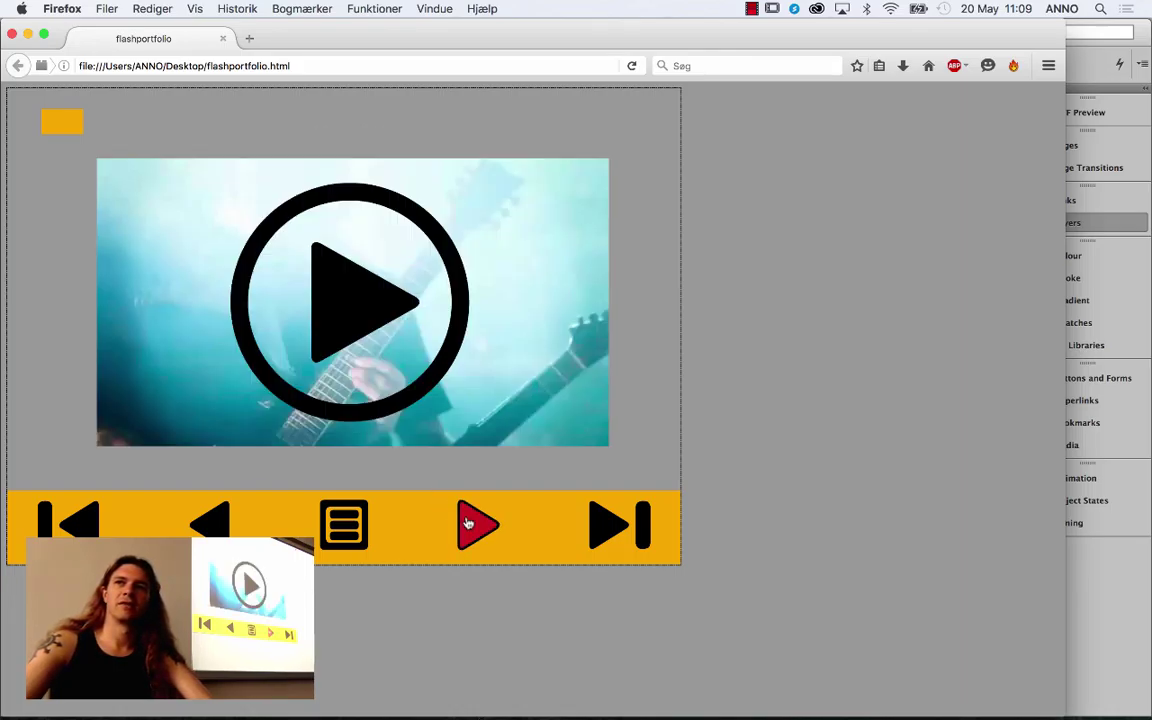
{"action": "left_click", "coordinate": [212, 524]}
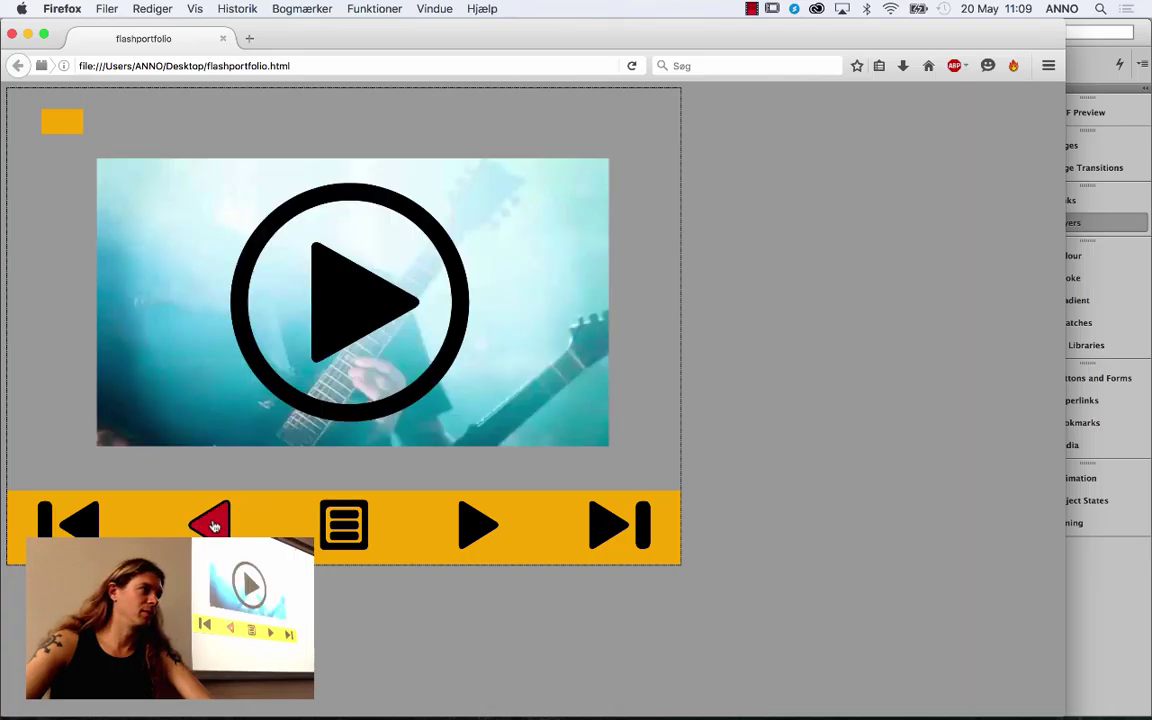
{"action": "left_click", "coordinate": [350, 296]}
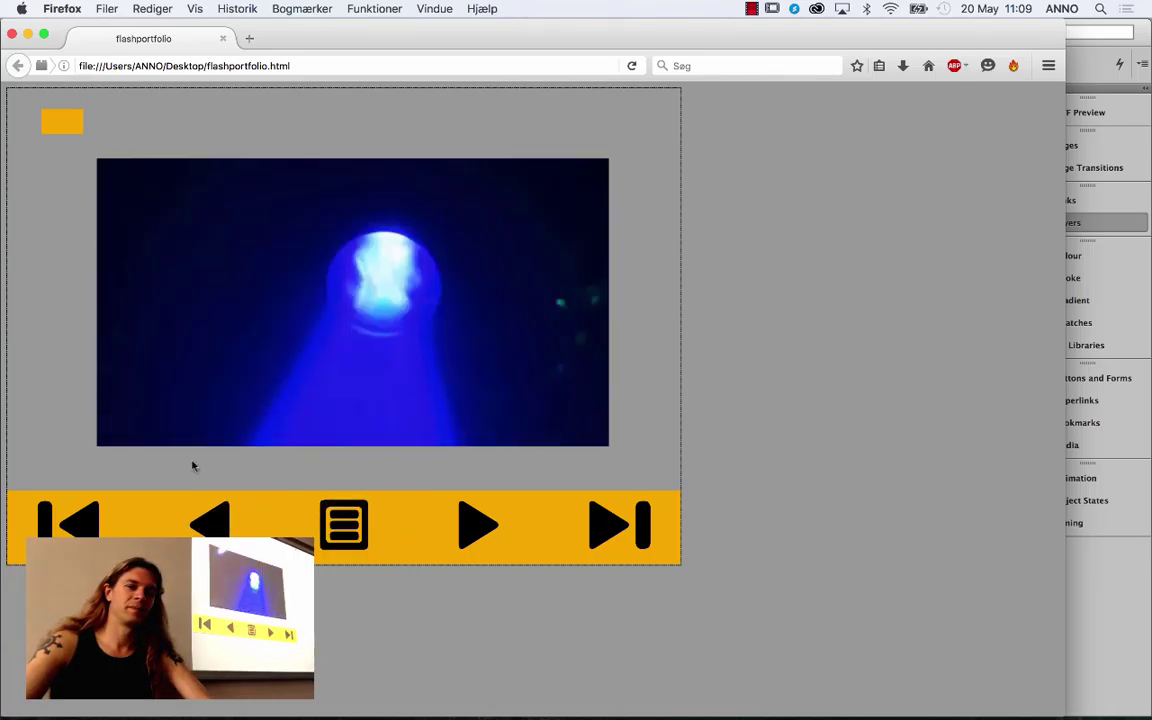
Step: Advance from the video page to the sound page and test its round sound button by turning the sound on and off
{"action": "left_click", "coordinate": [474, 527]}
{"action": "left_click", "coordinate": [127, 325]}
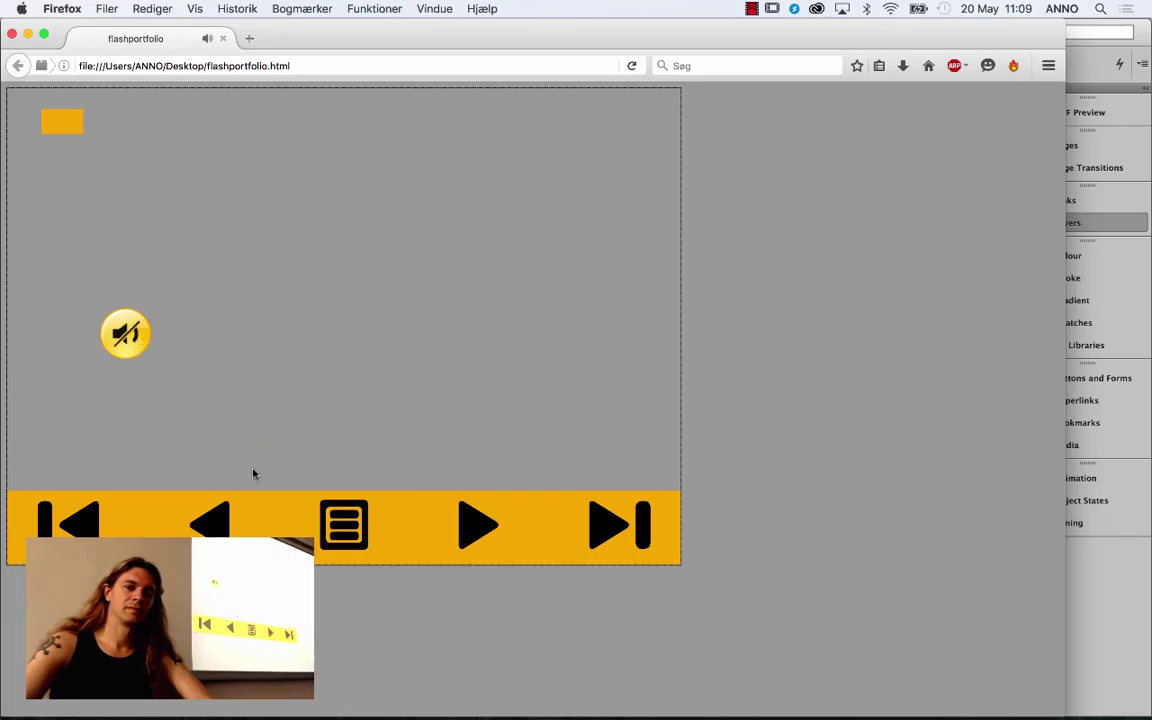
{"action": "left_click", "coordinate": [131, 342]}
Step: Page forward past the monkey slideshow to the map page and select the portfolio's file address
{"action": "left_click", "coordinate": [476, 525]}
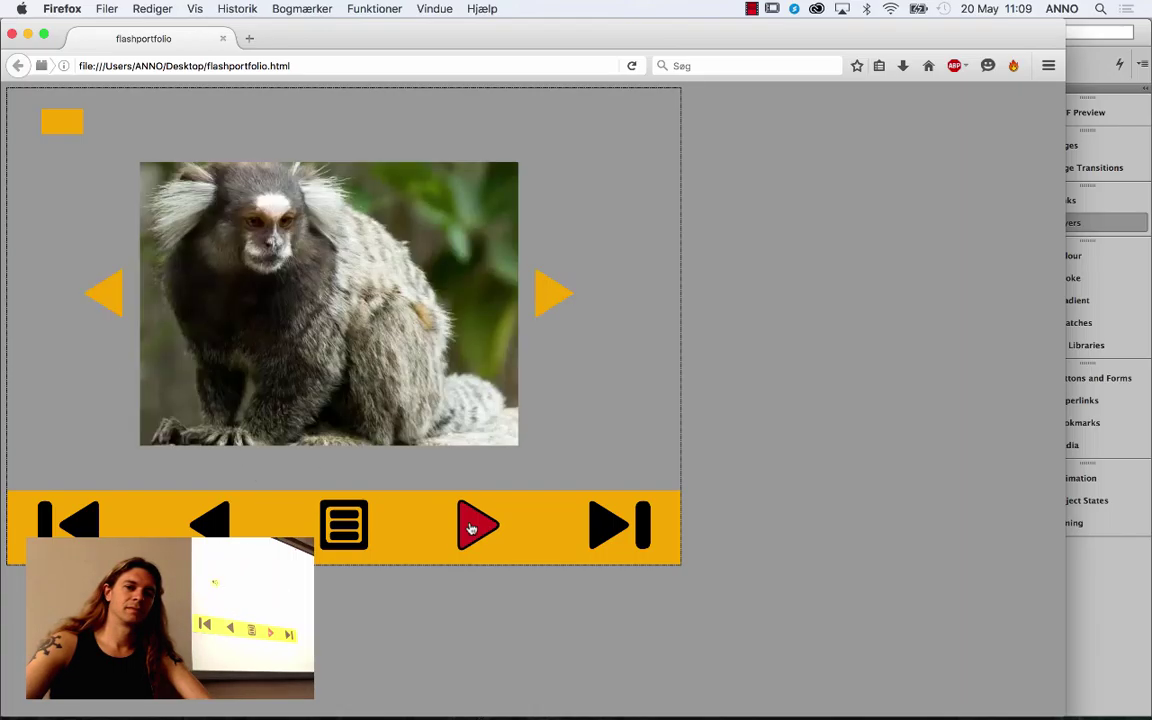
{"action": "left_click", "coordinate": [476, 525]}
{"action": "left_click", "coordinate": [299, 69]}
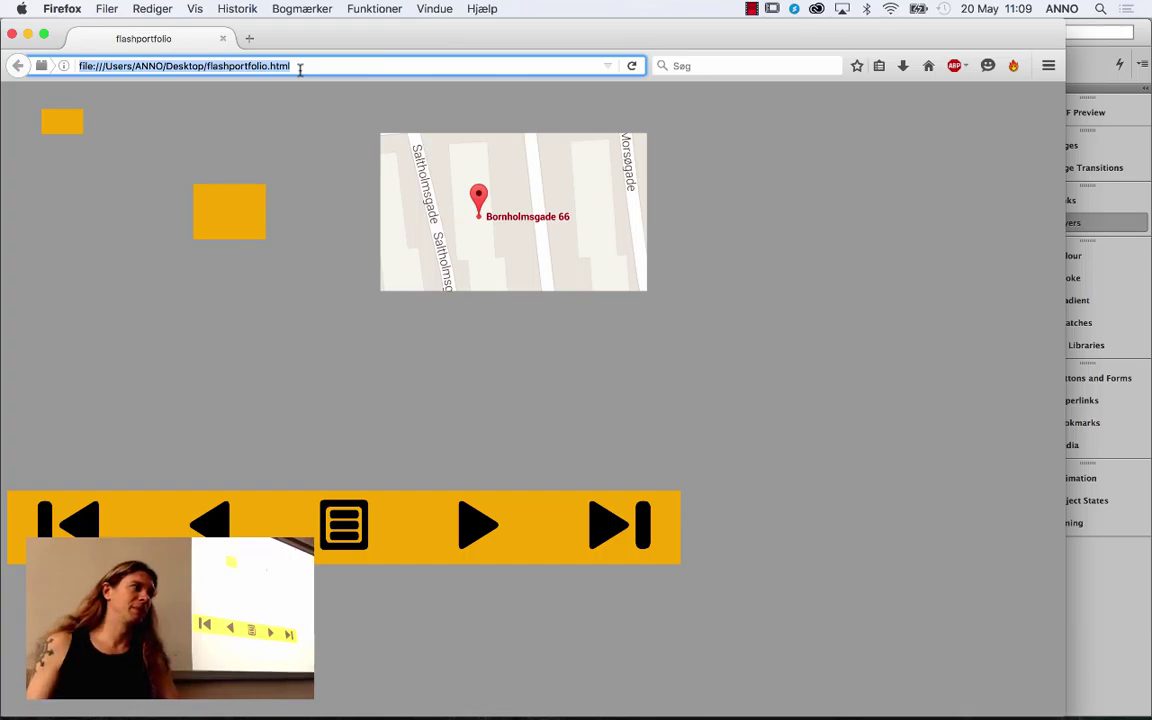